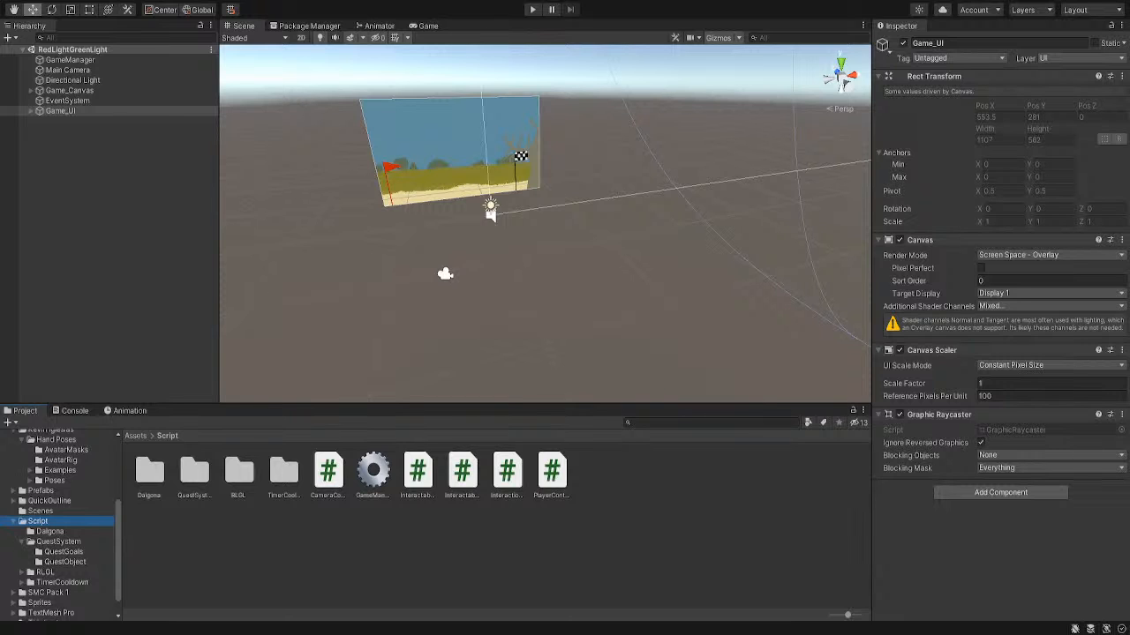
{"action": "right_click_drag", "start_coordinate": [672, 248], "coordinate": [629, 209]}
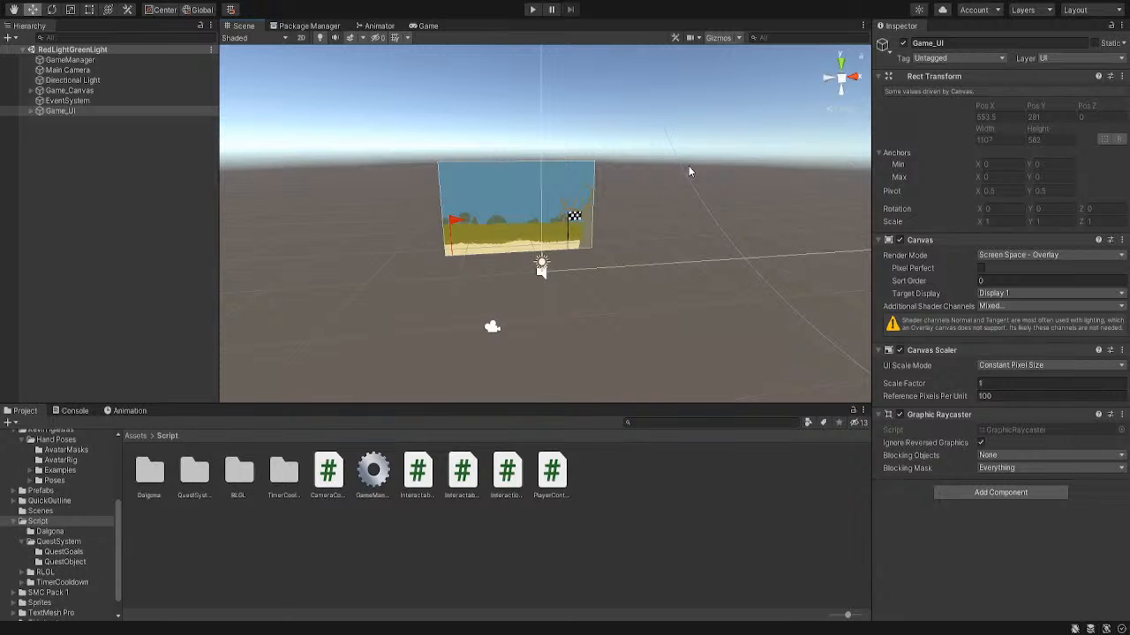
{"action": "middle_click_drag", "start_coordinate": [687, 194], "coordinate": [679, 291]}
{"action": "right_click_drag", "start_coordinate": [679, 291], "coordinate": [603, 301]}
{"action": "middle_click_drag", "start_coordinate": [603, 301], "coordinate": [602, 275]}
{"action": "scroll", "coordinate": [586, 266], "scroll_direction": "up", "scroll_amount": 4}
{"action": "right_click_drag", "start_coordinate": [584, 267], "coordinate": [625, 239]}
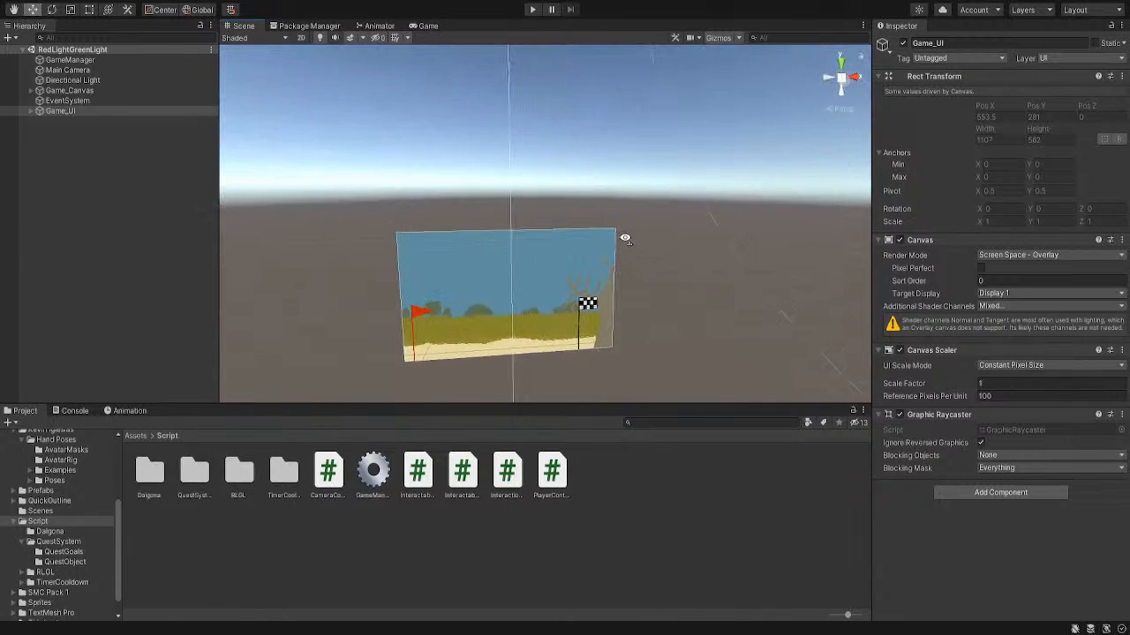
{"action": "middle_click_drag", "start_coordinate": [625, 240], "coordinate": [627, 188]}
{"action": "mouse_move", "coordinate": [535, 270]}
{"action": "right_mouse_down"}
{"action": "mouse_move", "coordinate": [637, 311]}
{"action": "mouse_move", "coordinate": [623, 264]}
{"action": "mouse_move", "coordinate": [716, 244]}
{"action": "mouse_move", "coordinate": [549, 265]}
{"action": "right_mouse_up"}
{"action": "scroll", "coordinate": [534, 290], "scroll_direction": "down", "scroll_amount": 5}
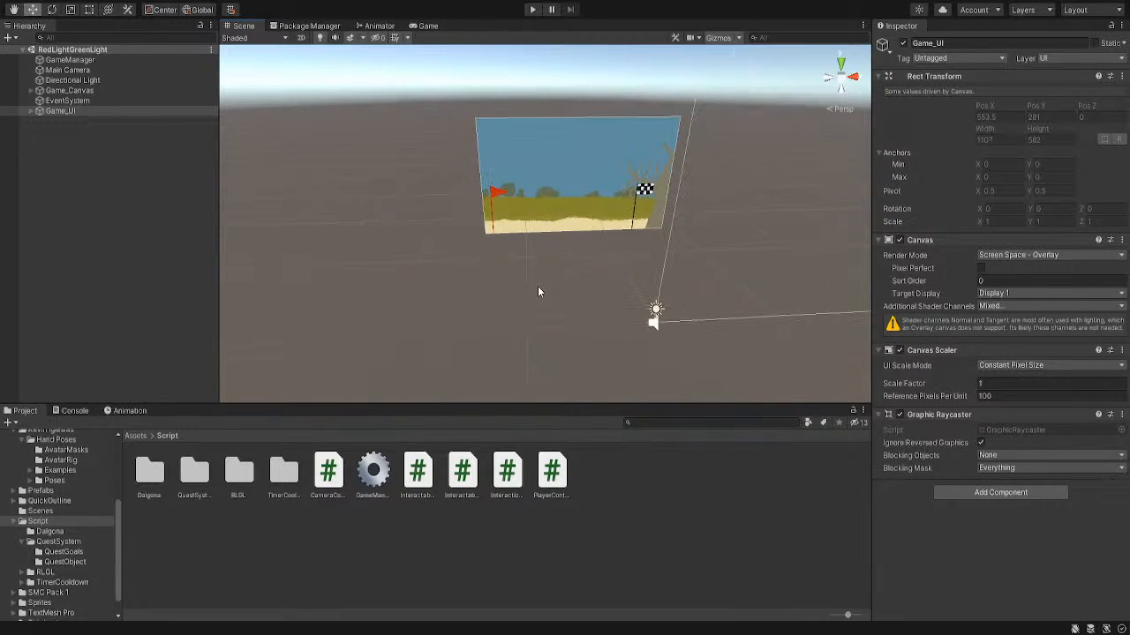
{"action": "scroll", "coordinate": [538, 292], "scroll_direction": "up", "scroll_amount": 3}
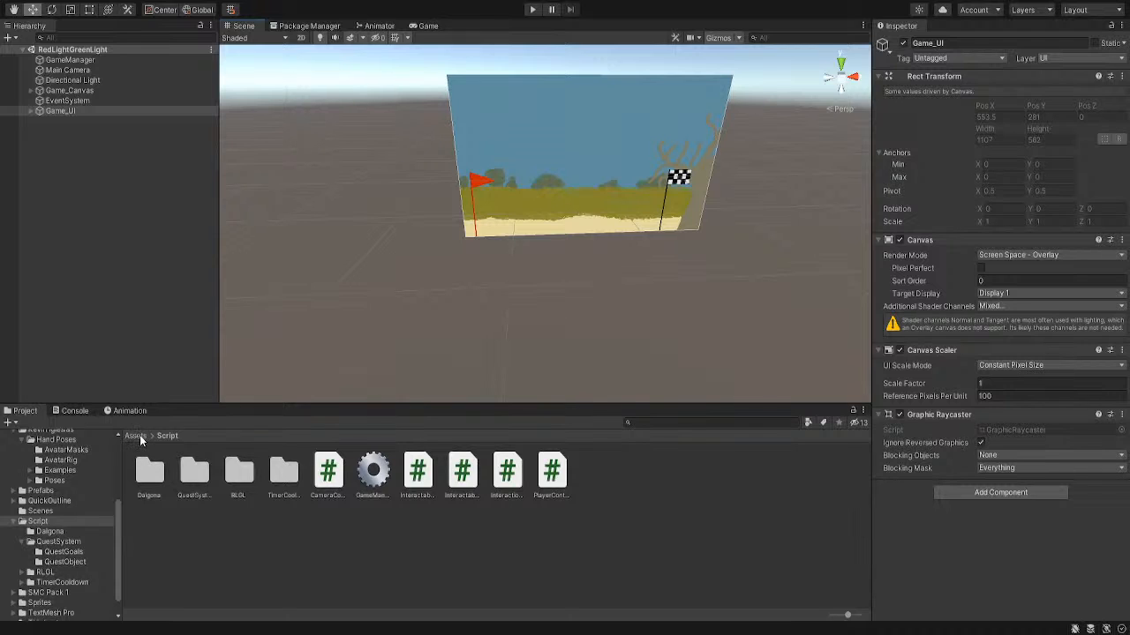
Open the RLGL script folder and look through its scripts, including CPU_RLGL, GamePlayManager and Tutorial
{"action": "double_click", "coordinate": [240, 475]}
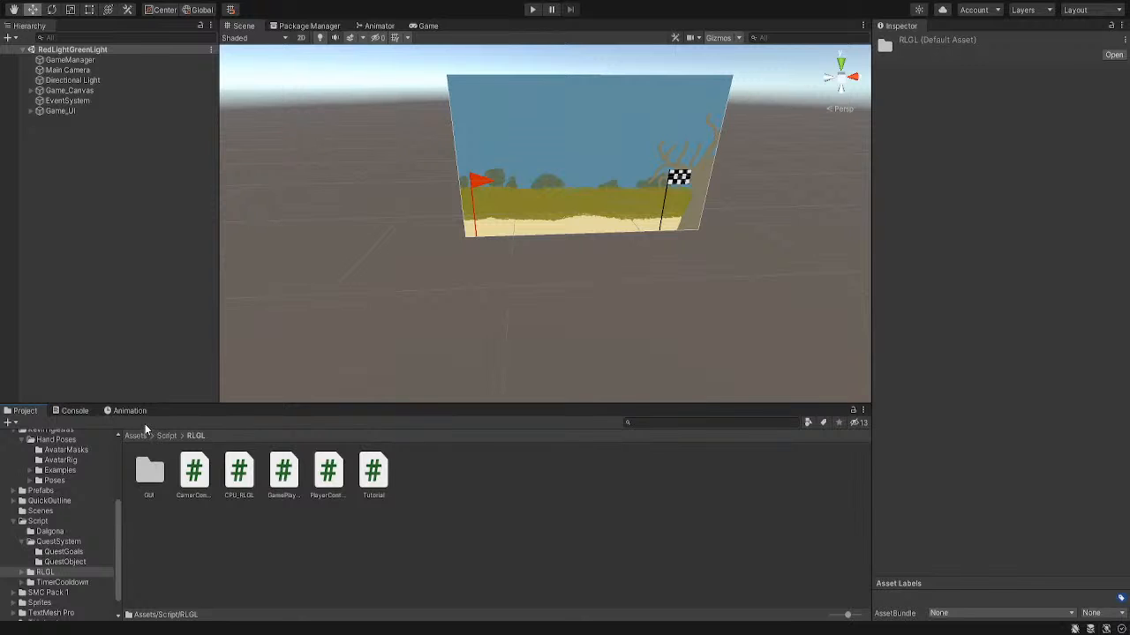
{"action": "left_click", "coordinate": [194, 473]}
{"action": "left_click", "coordinate": [239, 473]}
{"action": "left_click", "coordinate": [283, 473]}
{"action": "left_click", "coordinate": [331, 473]}
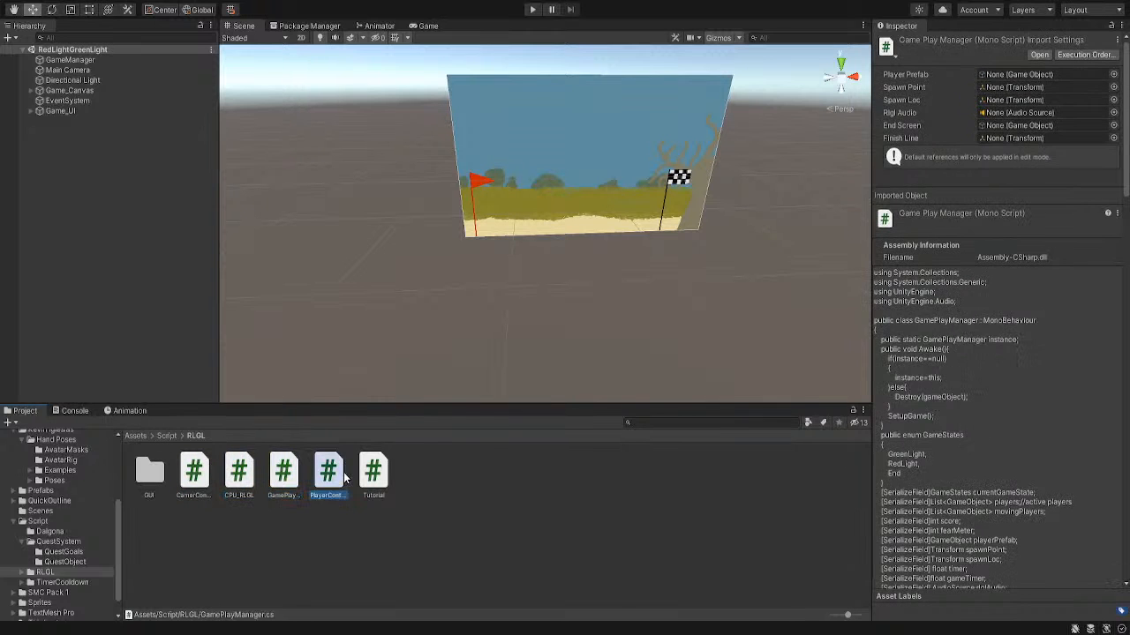
{"action": "left_click", "coordinate": [379, 475]}
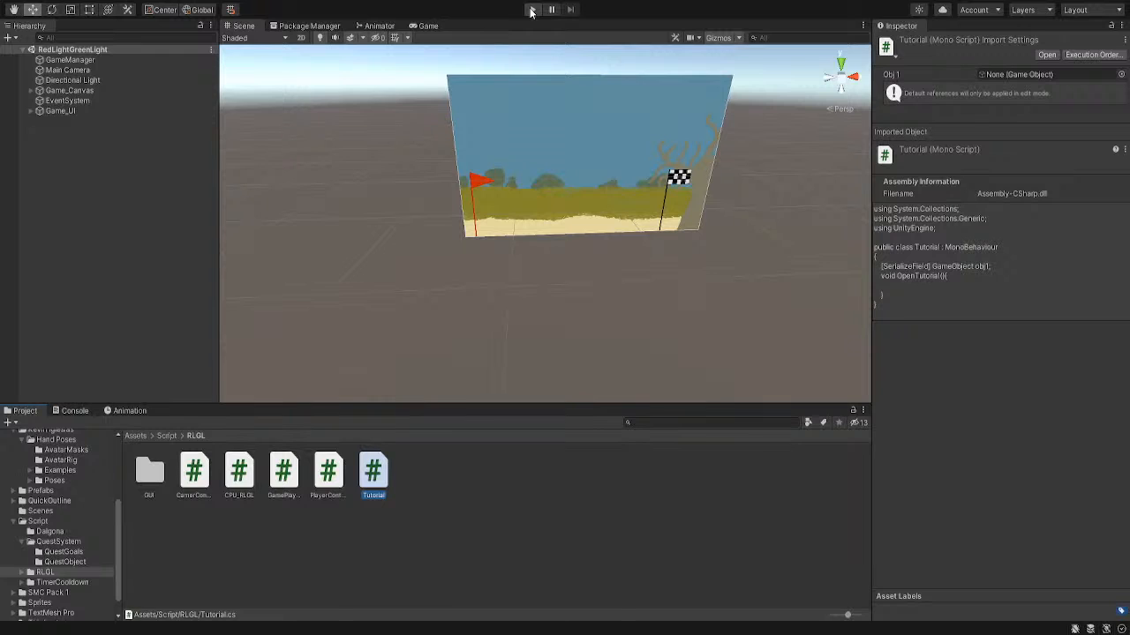
Mute the GameManager's Audio Source and run the game in play mode
{"action": "left_click", "coordinate": [70, 59]}
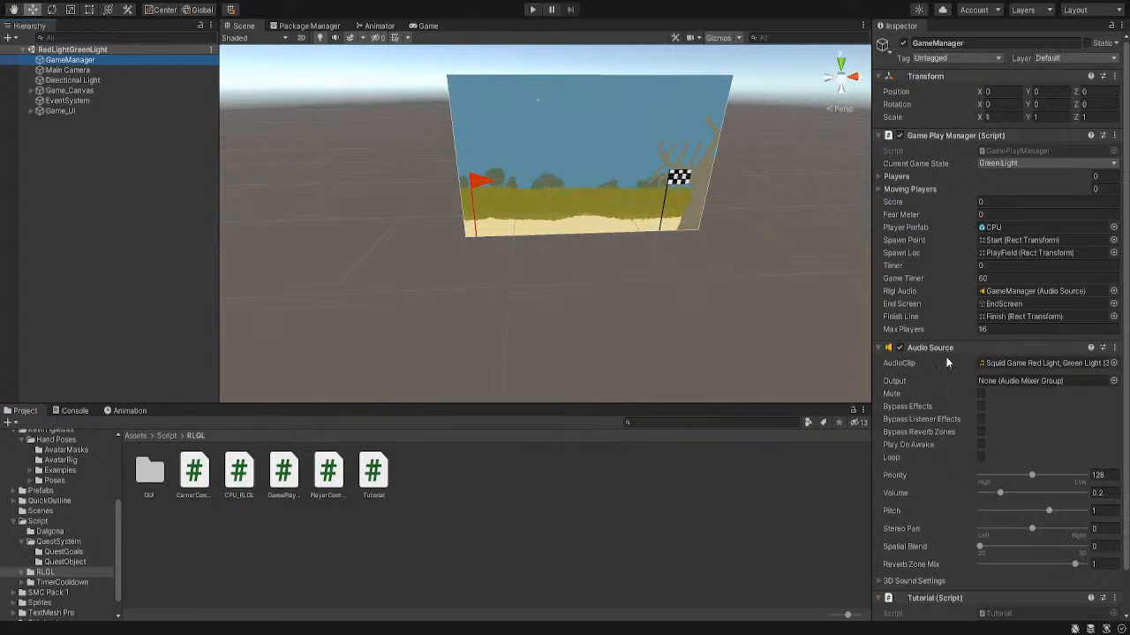
{"action": "left_click", "coordinate": [980, 394]}
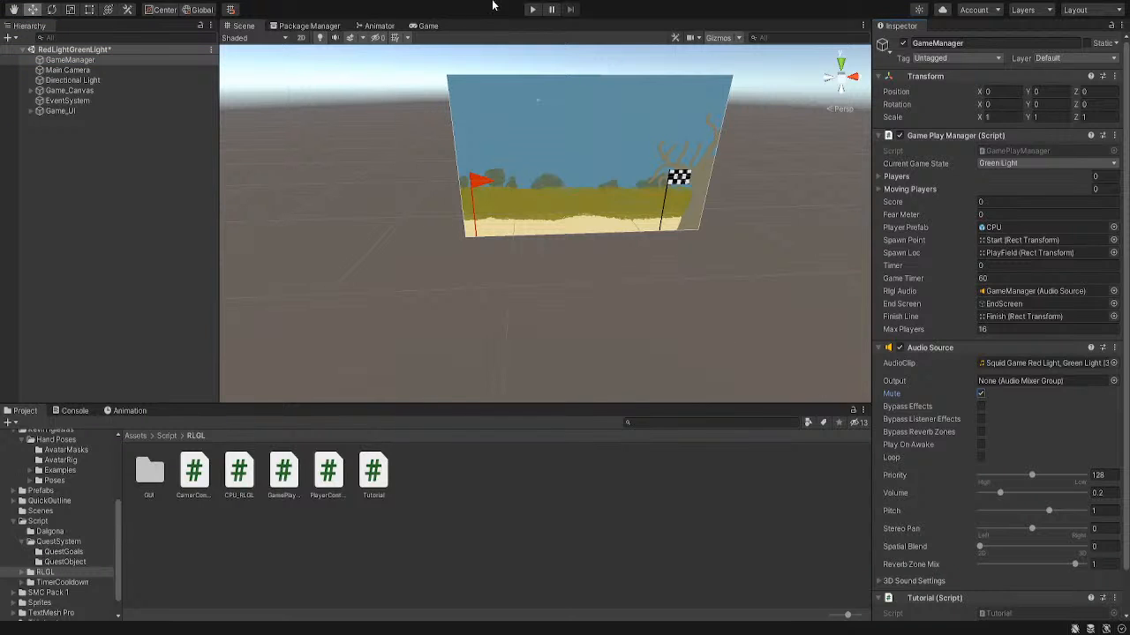
{"action": "left_click", "coordinate": [532, 9]}
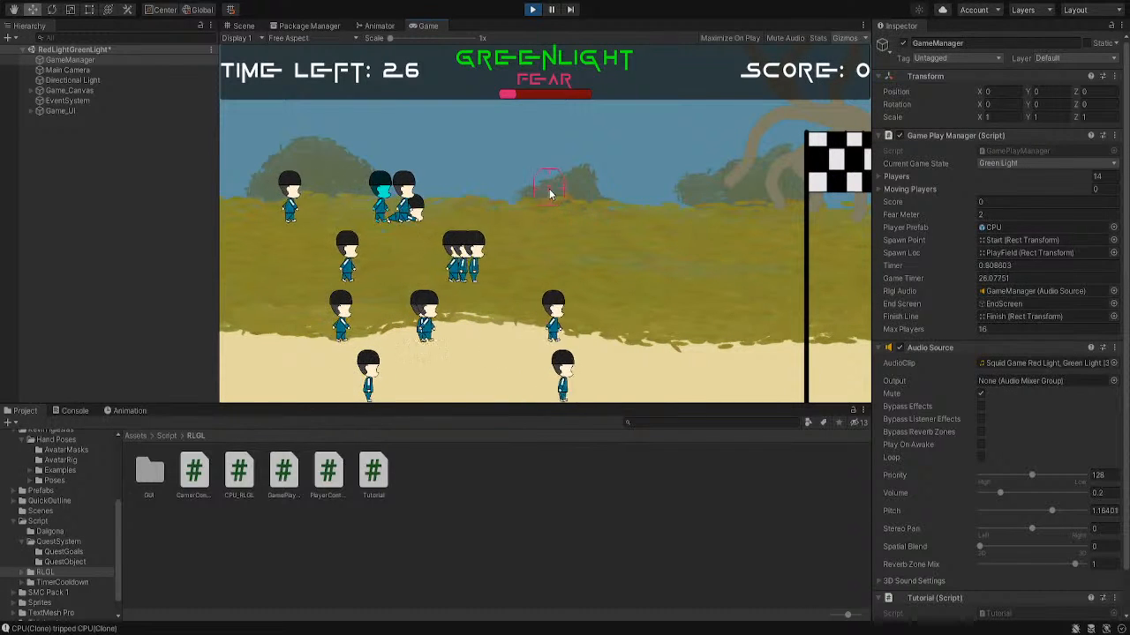
Test a round by shooting players during red light, and stop play mode after choosing Play Again
{"action": "left_click", "coordinate": [376, 269]}
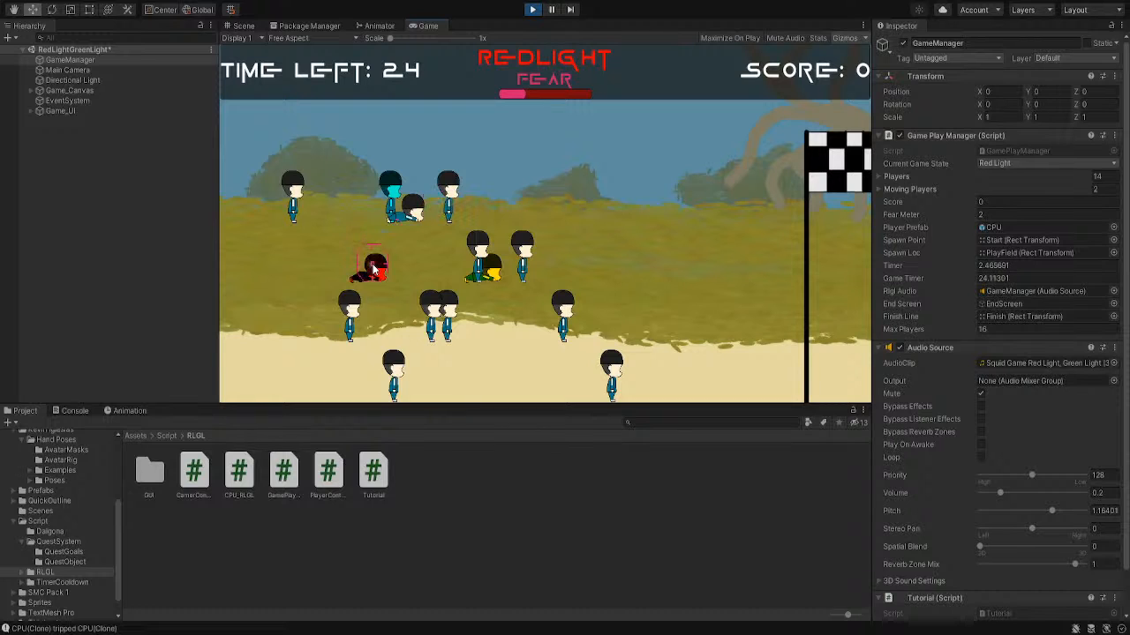
{"action": "left_click", "coordinate": [494, 275]}
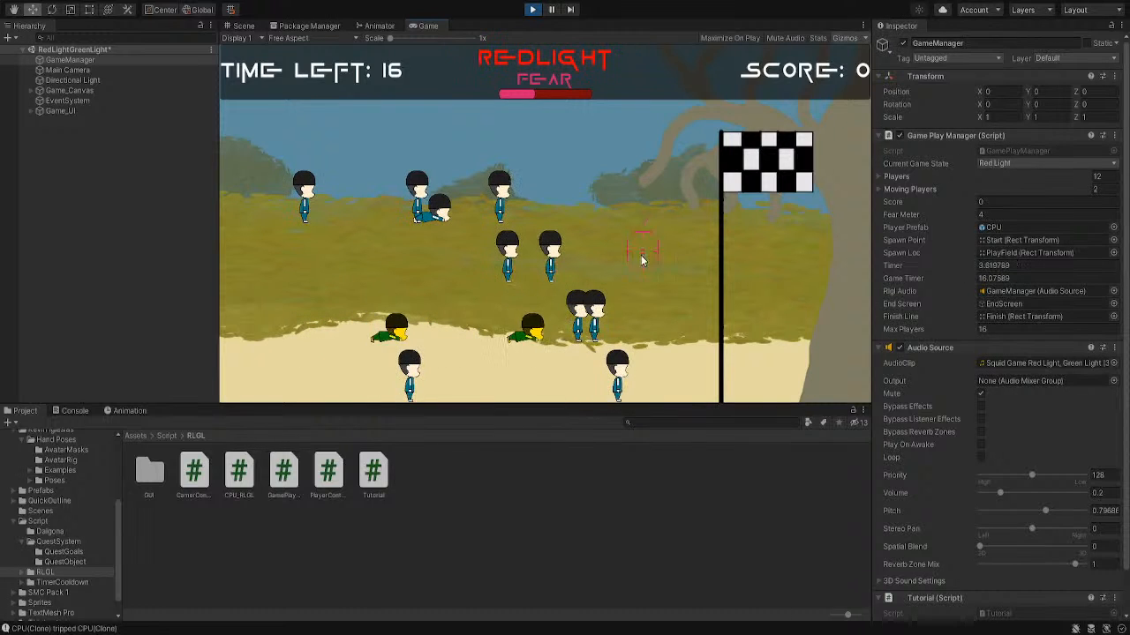
{"action": "left_click", "coordinate": [375, 336]}
{"action": "left_click", "coordinate": [404, 330]}
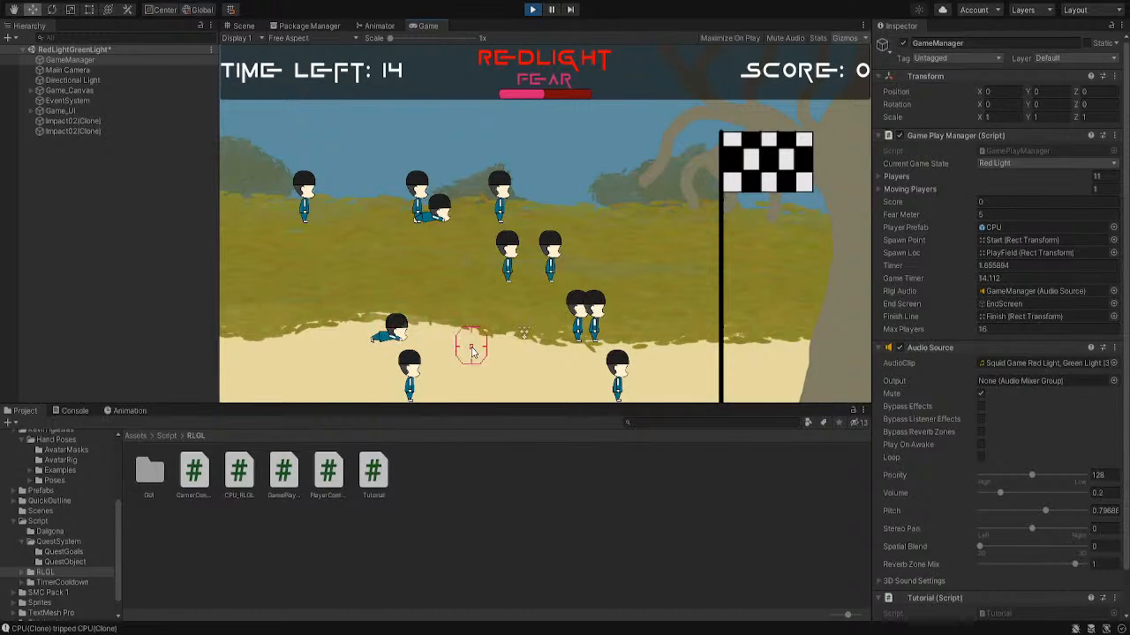
{"action": "left_click", "coordinate": [403, 330]}
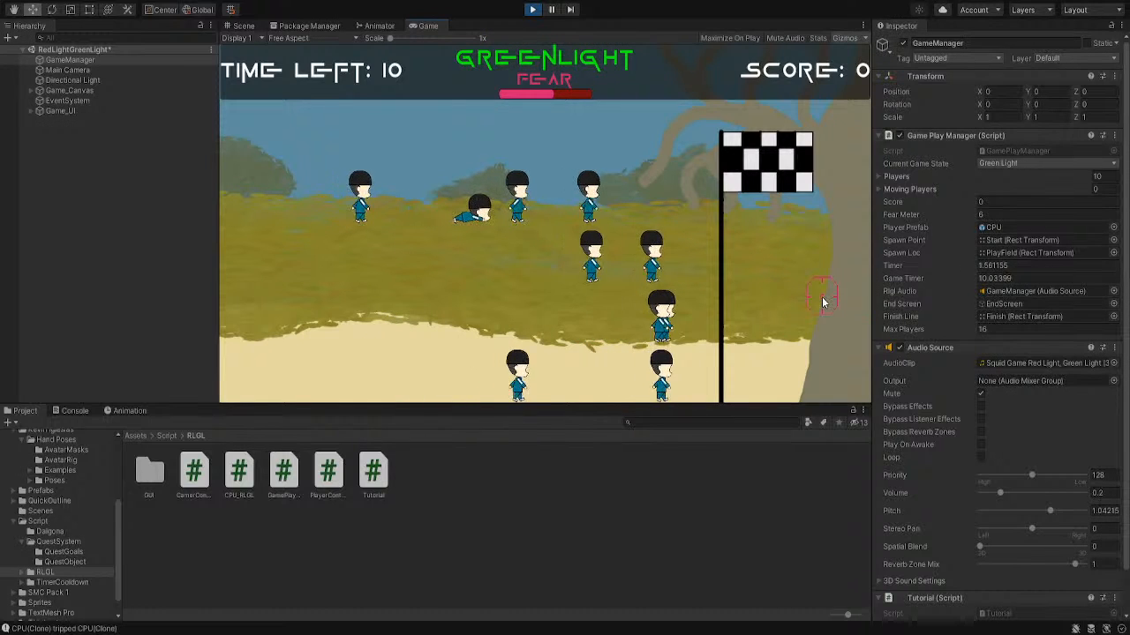
{"action": "left_click", "coordinate": [640, 269]}
{"action": "left_click", "coordinate": [636, 210]}
{"action": "left_click", "coordinate": [587, 214]}
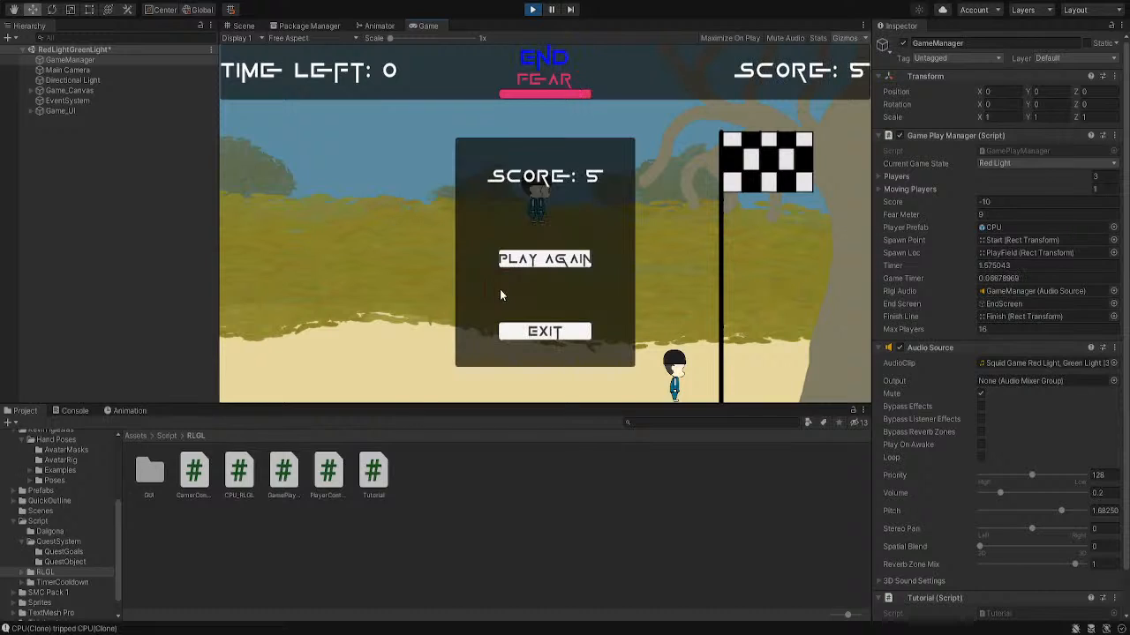
{"action": "left_click", "coordinate": [578, 257]}
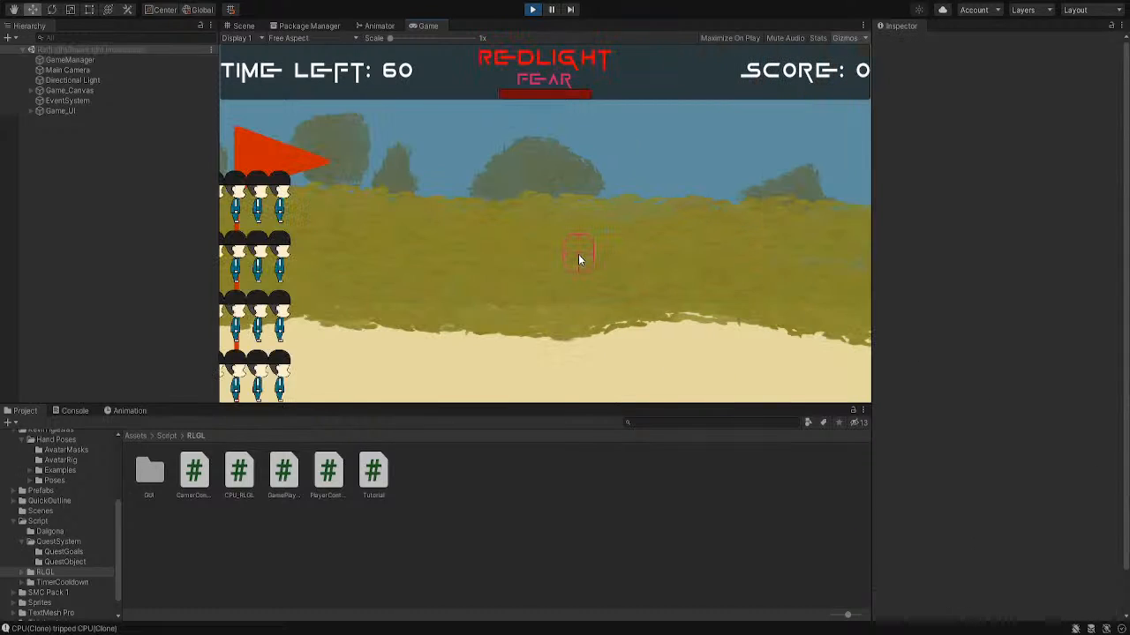
{"action": "left_click", "coordinate": [530, 10]}
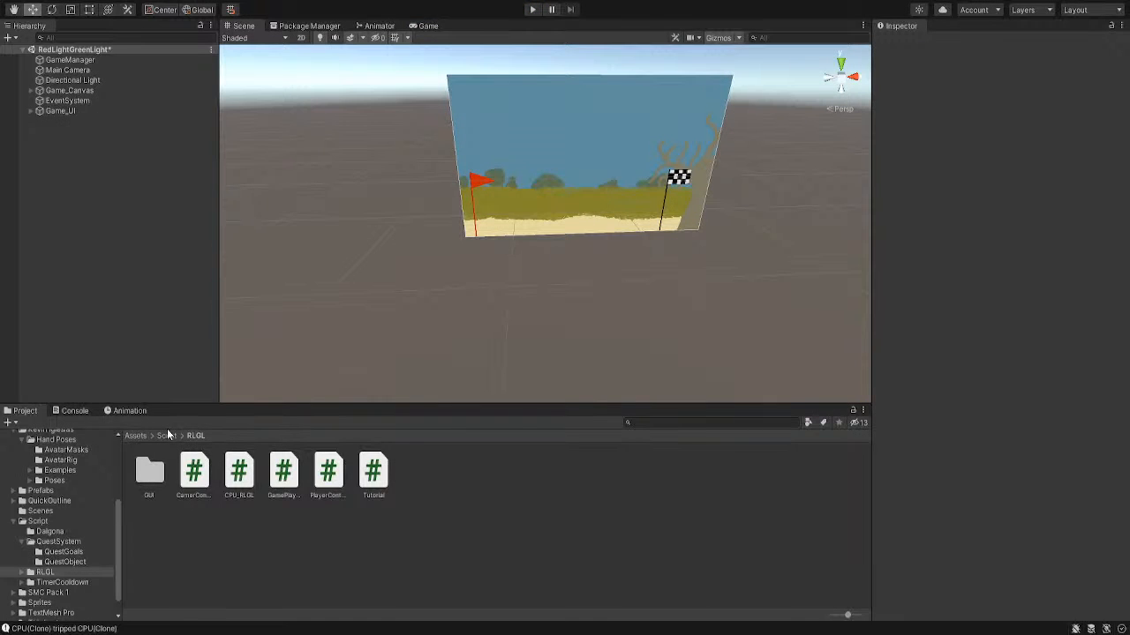
Look at the scripts in the Dalgona folder and return to the Script folder
{"action": "left_click", "coordinate": [167, 432]}
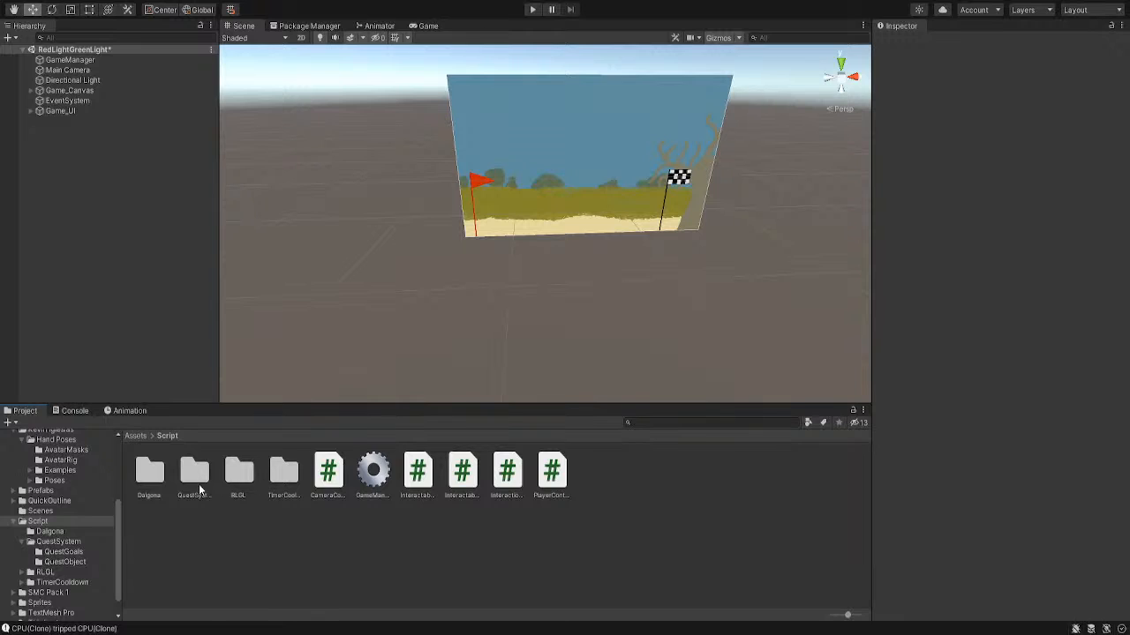
{"action": "double_click", "coordinate": [150, 476]}
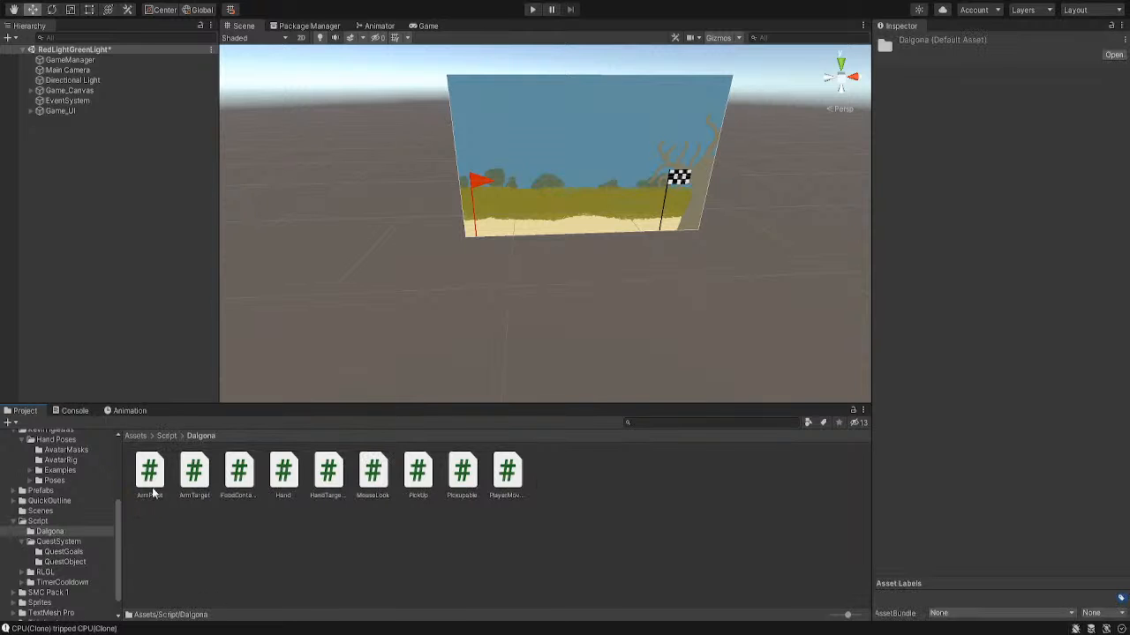
{"action": "left_click", "coordinate": [166, 436]}
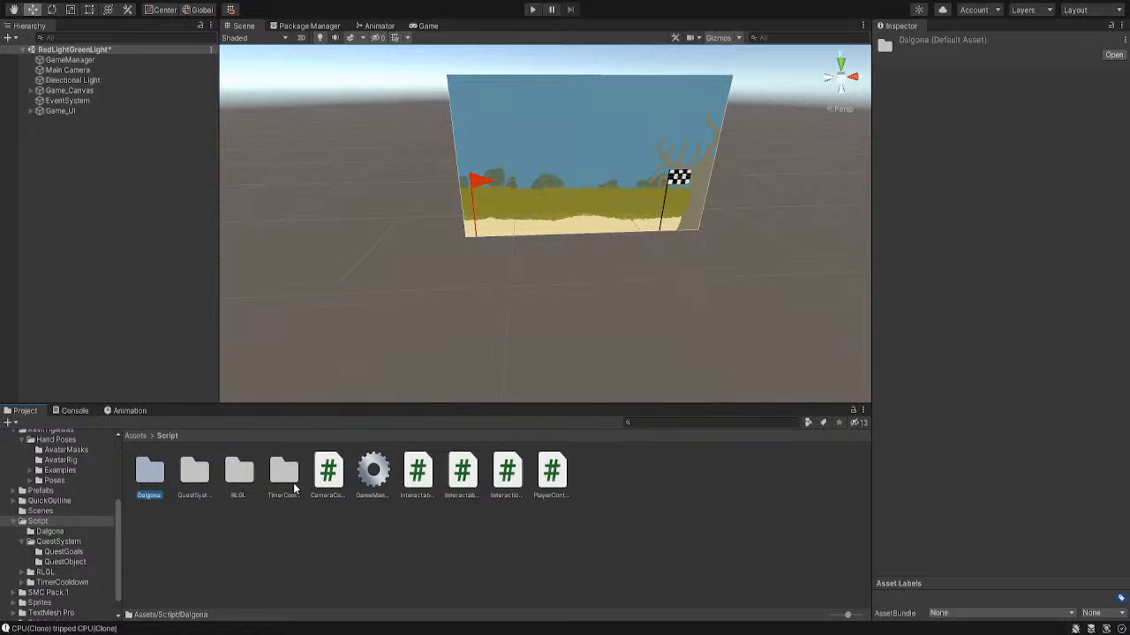
{"action": "right_click_drag", "start_coordinate": [572, 309], "coordinate": [559, 262]}
{"action": "middle_click_drag", "start_coordinate": [618, 272], "coordinate": [517, 257]}
{"action": "scroll", "coordinate": [453, 302], "scroll_direction": "up", "scroll_amount": 2}
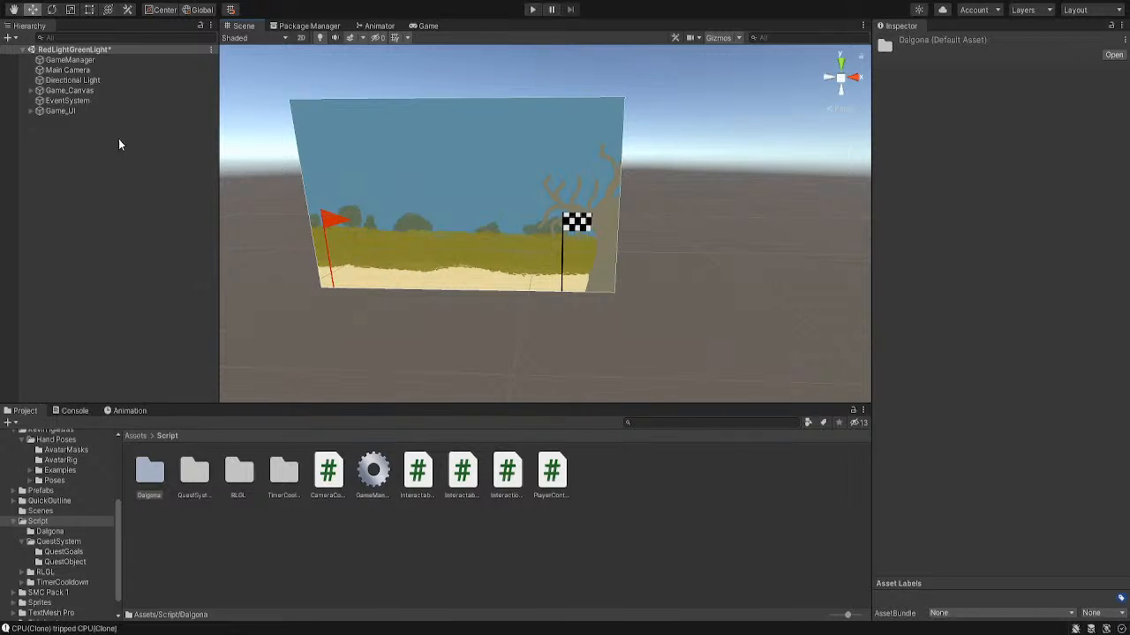
{"action": "right_click_drag", "start_coordinate": [621, 315], "coordinate": [544, 335]}
{"action": "middle_click_drag", "start_coordinate": [630, 319], "coordinate": [545, 315]}
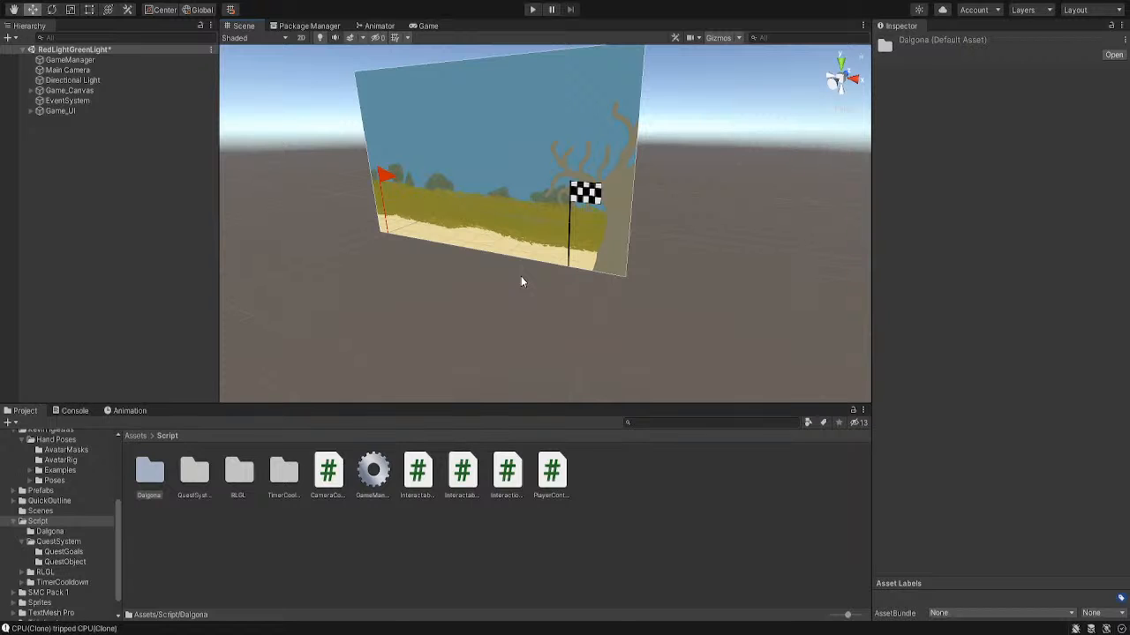
{"action": "right_click_drag", "start_coordinate": [430, 319], "coordinate": [496, 315]}
{"action": "middle_click_drag", "start_coordinate": [496, 315], "coordinate": [575, 309]}
{"action": "right_click_drag", "start_coordinate": [592, 323], "coordinate": [503, 311]}
{"action": "middle_click_drag", "start_coordinate": [628, 233], "coordinate": [585, 246]}
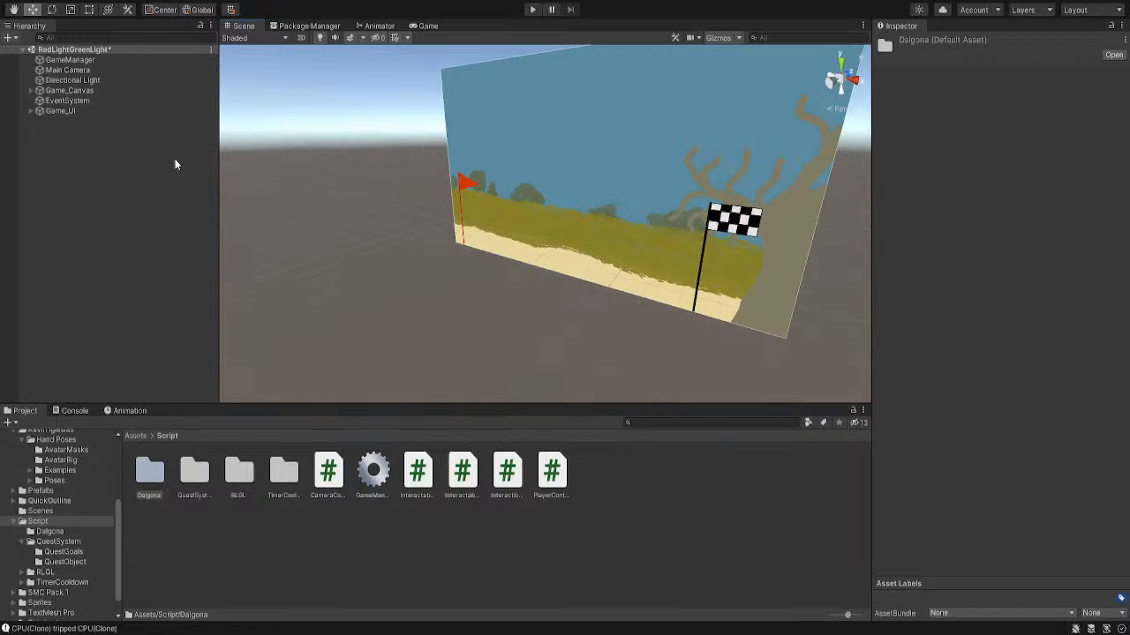
Add a 3D plane object to the RedLightGreenLight scene
{"action": "left_click_drag", "start_coordinate": [565, 211], "coordinate": [502, 246]}
{"action": "right_click_drag", "start_coordinate": [502, 240], "coordinate": [565, 247]}
{"action": "left_click", "coordinate": [511, 214]}
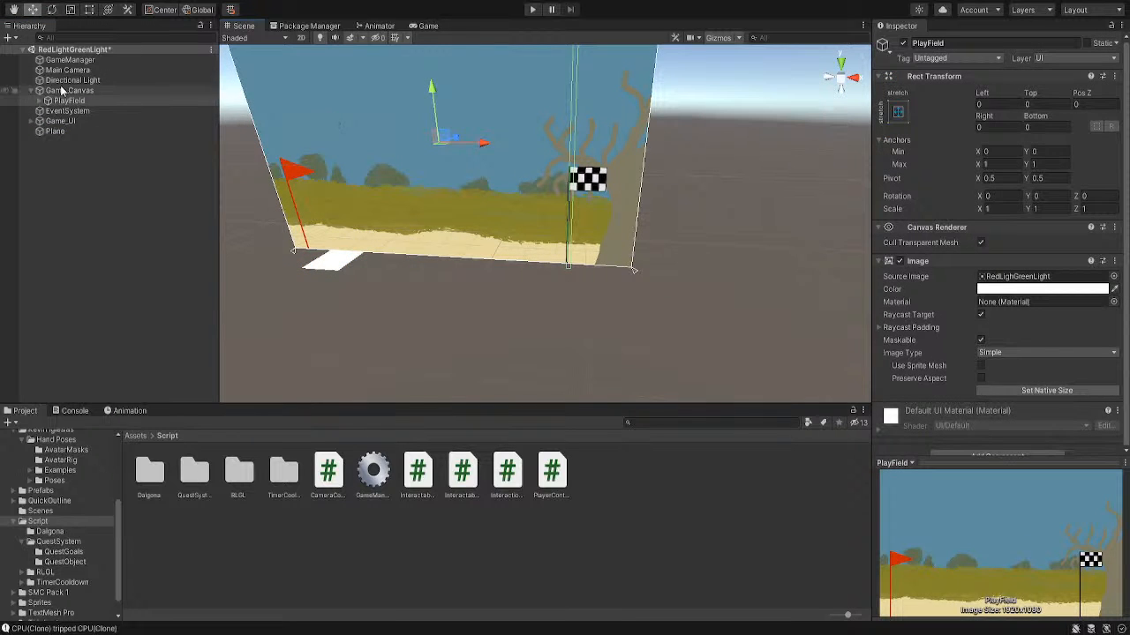
Move the plane along the Z axis to about 85.17, just in front of the playfield's red start flag
{"action": "left_click", "coordinate": [343, 263]}
{"action": "middle_click_drag", "start_coordinate": [363, 252], "coordinate": [488, 271]}
{"action": "right_click_drag", "start_coordinate": [512, 284], "coordinate": [653, 208]}
{"action": "left_click_drag", "start_coordinate": [510, 245], "coordinate": [540, 270]}
{"action": "right_click_drag", "start_coordinate": [543, 270], "coordinate": [590, 222]}
{"action": "left_click_drag", "start_coordinate": [609, 228], "coordinate": [557, 227]}
{"action": "right_click_drag", "start_coordinate": [557, 227], "coordinate": [539, 260]}
{"action": "scroll", "coordinate": [564, 256], "scroll_direction": "down", "scroll_amount": 5}
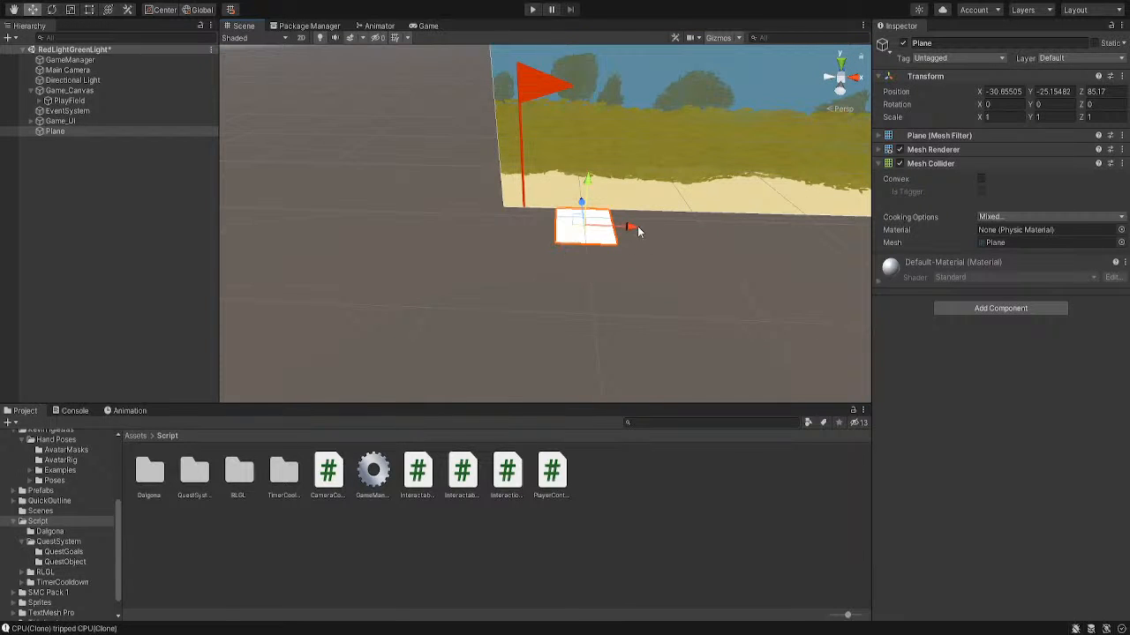
Enlarge the plane by setting its scale to 10 on X and 5 on Z
{"action": "scroll", "coordinate": [637, 226], "scroll_direction": "down", "scroll_amount": 5}
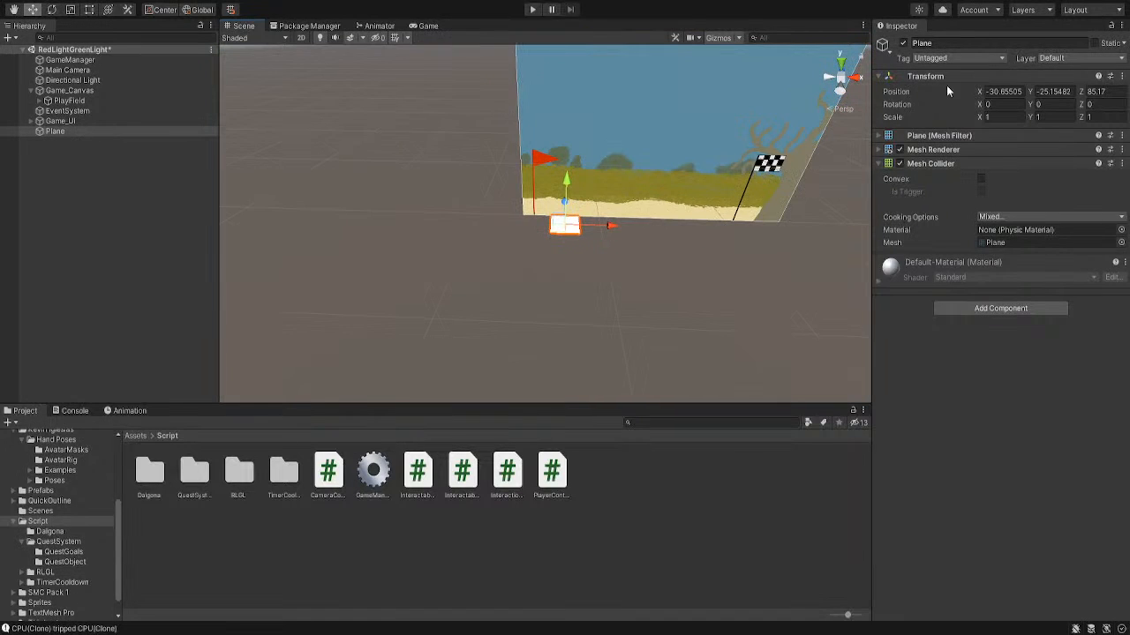
{"action": "left_click", "coordinate": [1002, 117]}
{"action": "type", "text": "4.42"}
{"action": "left_click_drag", "start_coordinate": [1067, 128], "coordinate": [150, 153]}
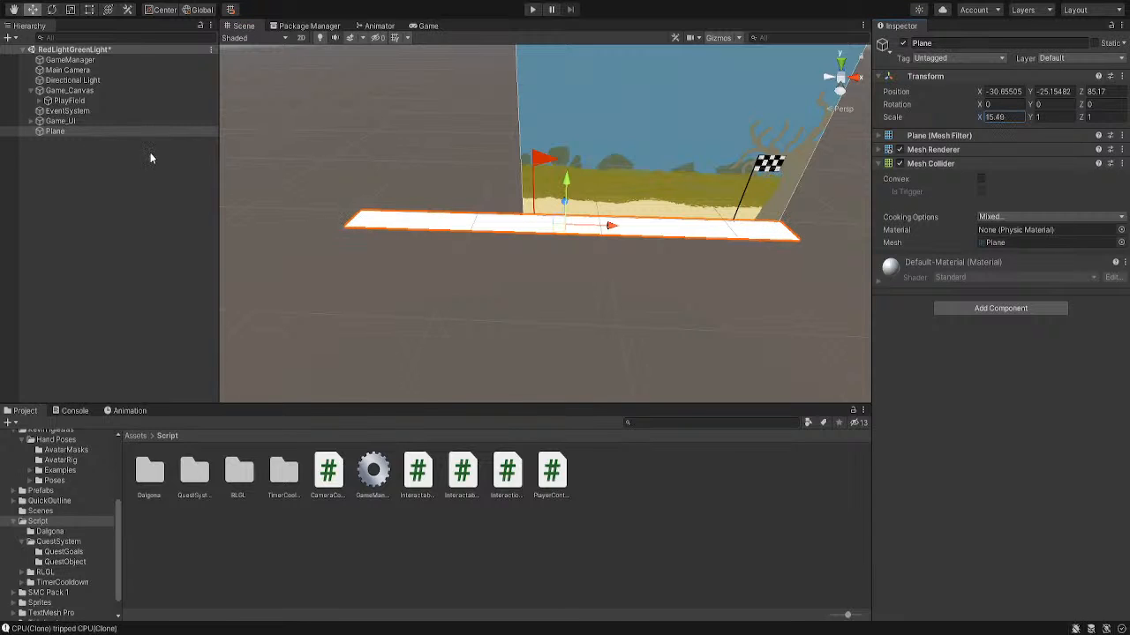
{"action": "left_click", "coordinate": [1020, 116]}
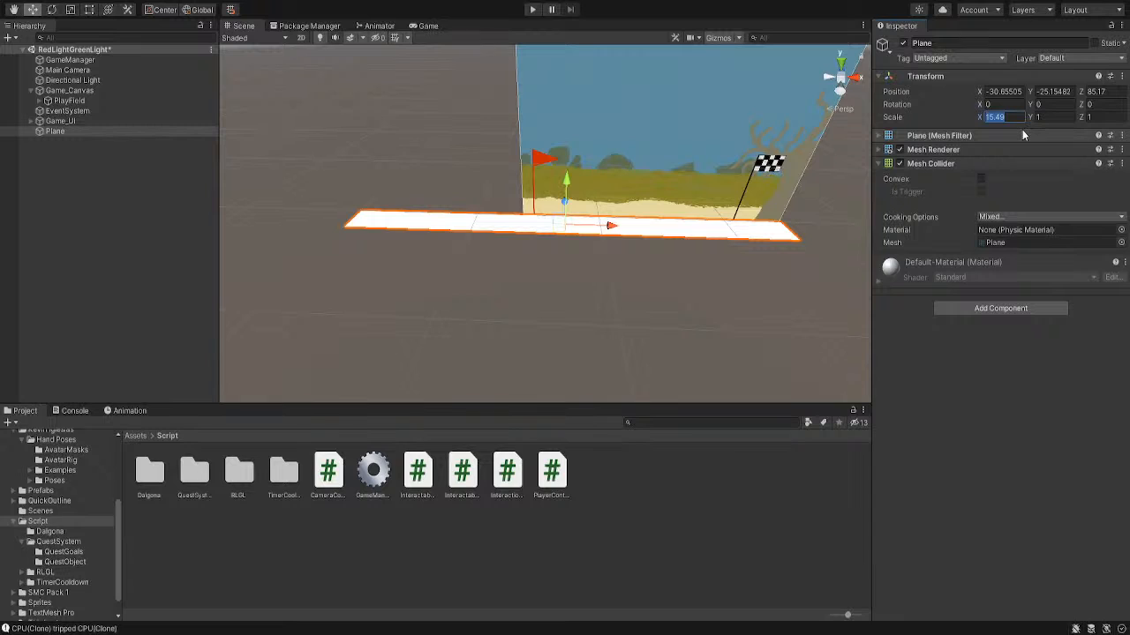
{"action": "type", "text": "10"}
{"action": "left_click", "coordinate": [1065, 118]}
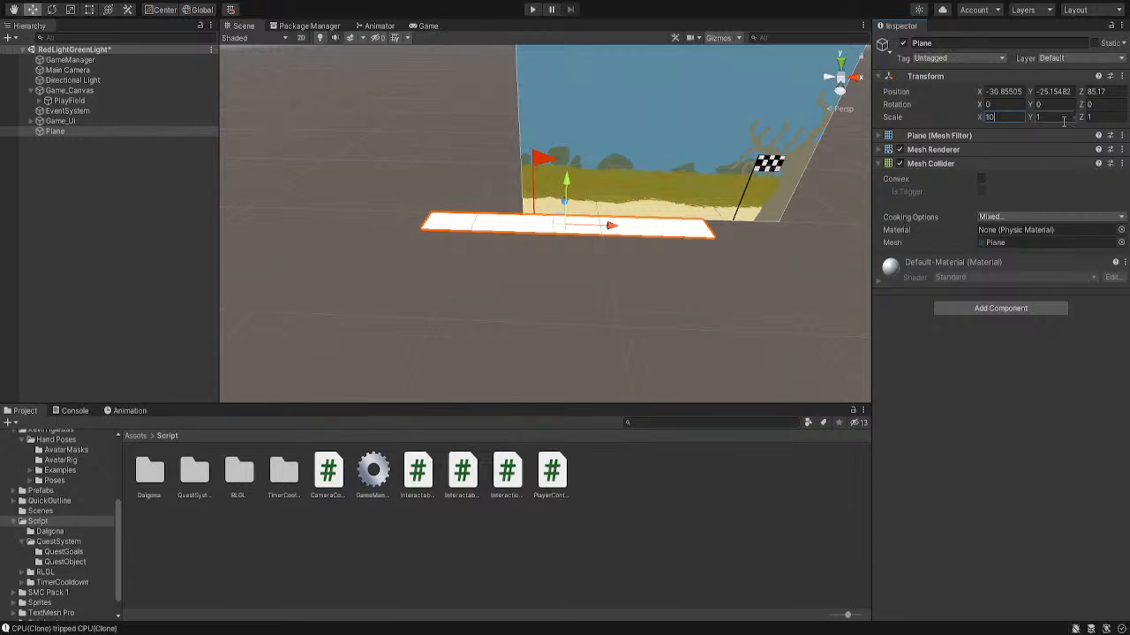
{"action": "left_click", "coordinate": [1102, 116]}
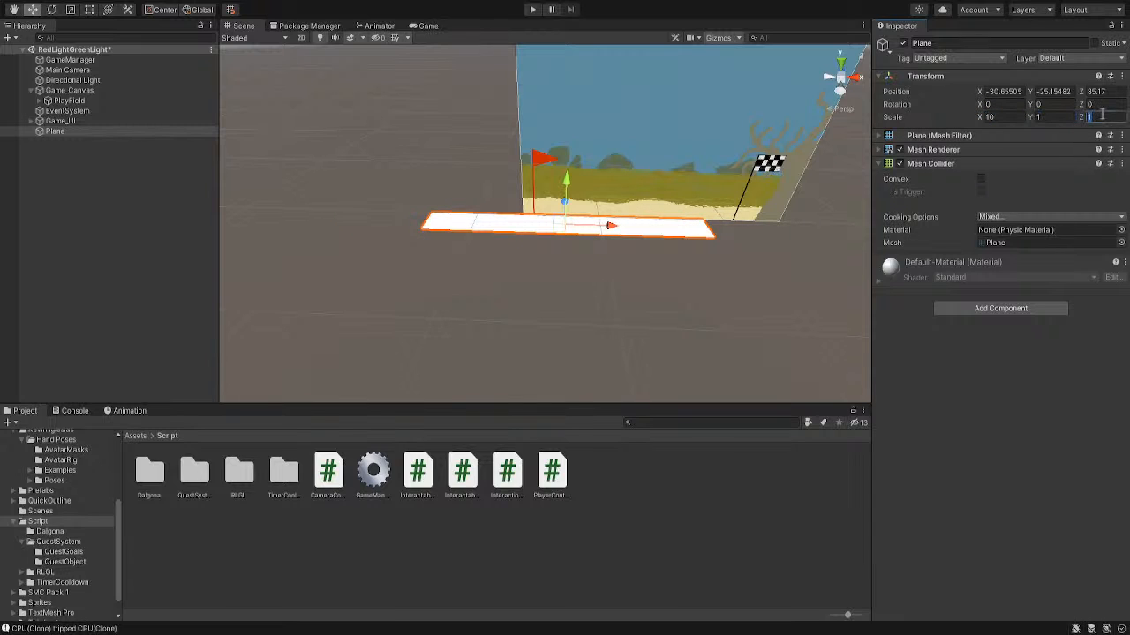
{"action": "type", "text": "5"}
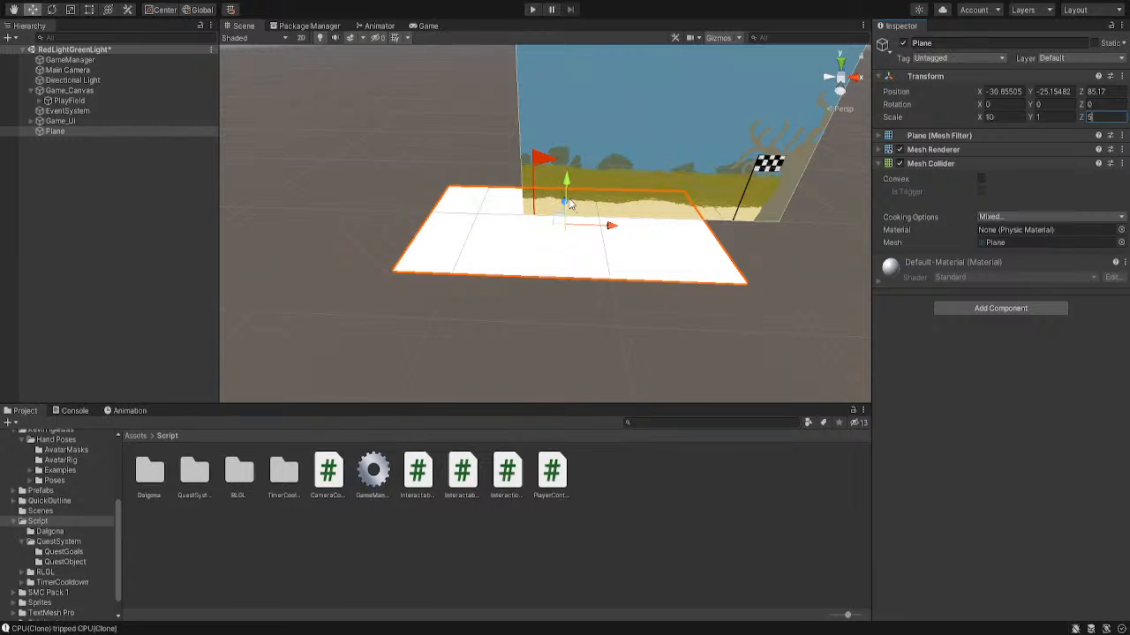
Place the plane at the world origin by setting its X, Y and Z position to 0
{"action": "left_click_drag", "start_coordinate": [562, 204], "coordinate": [564, 233]}
{"action": "left_click", "coordinate": [995, 91]}
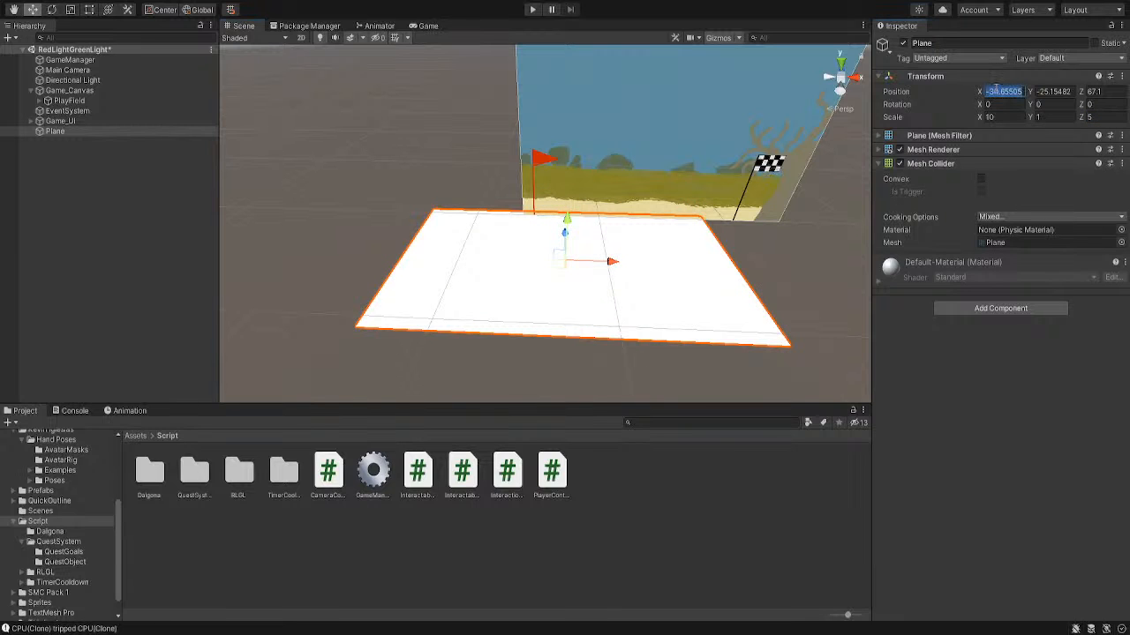
{"action": "type", "text": "0"}
{"action": "left_click", "coordinate": [1050, 92]}
{"action": "type", "text": "0"}
{"action": "left_click", "coordinate": [1104, 91]}
{"action": "type", "text": "0"}
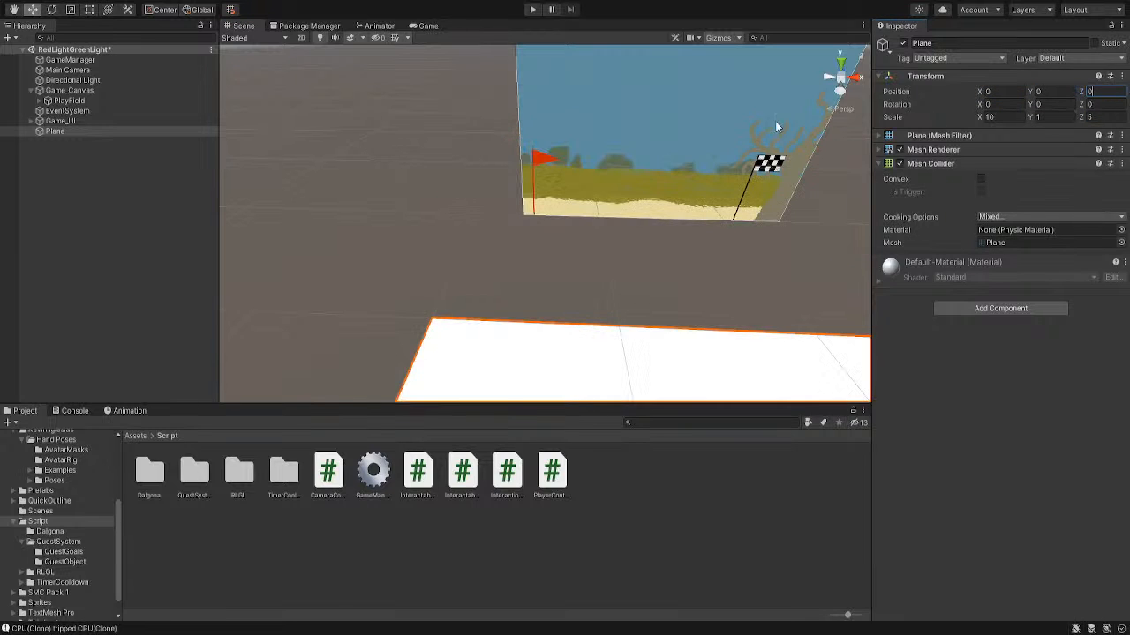
Bring the whole plane into view together with the camera, light and playfield backdrop
{"action": "right_click_drag", "start_coordinate": [672, 206], "coordinate": [637, 243]}
{"action": "middle_click_drag", "start_coordinate": [637, 243], "coordinate": [590, 148]}
{"action": "scroll", "coordinate": [607, 149], "scroll_direction": "down", "scroll_amount": 3}
{"action": "right_click_drag", "start_coordinate": [607, 148], "coordinate": [560, 223]}
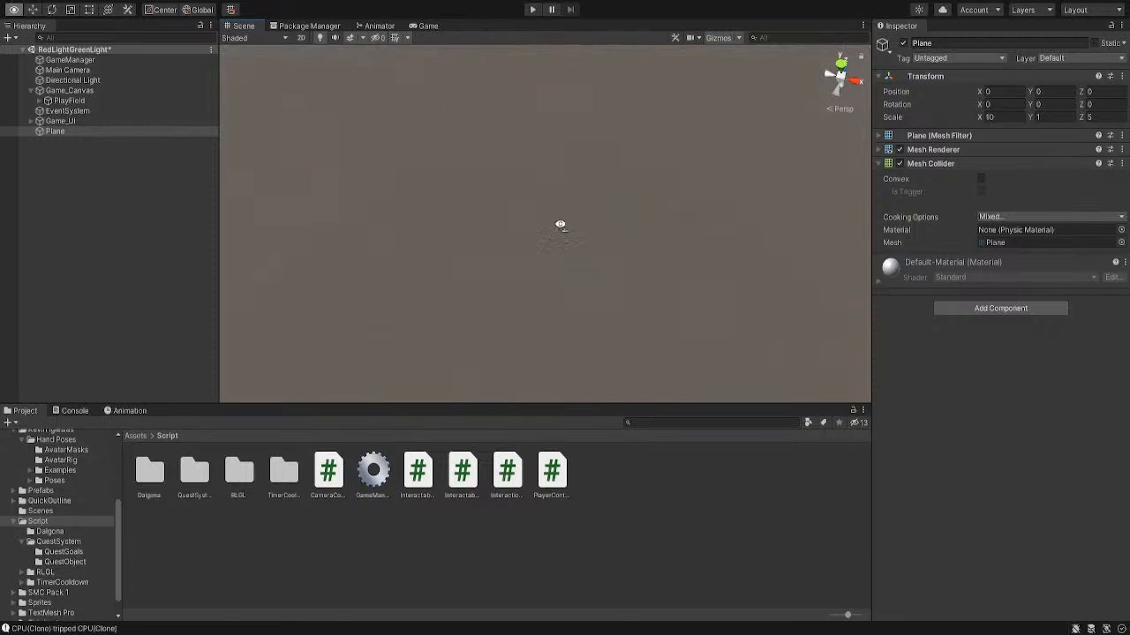
{"action": "scroll", "coordinate": [556, 213], "scroll_direction": "down", "scroll_amount": 5}
{"action": "middle_click_drag", "start_coordinate": [555, 212], "coordinate": [578, 204]}
{"action": "right_click_drag", "start_coordinate": [598, 207], "coordinate": [545, 200]}
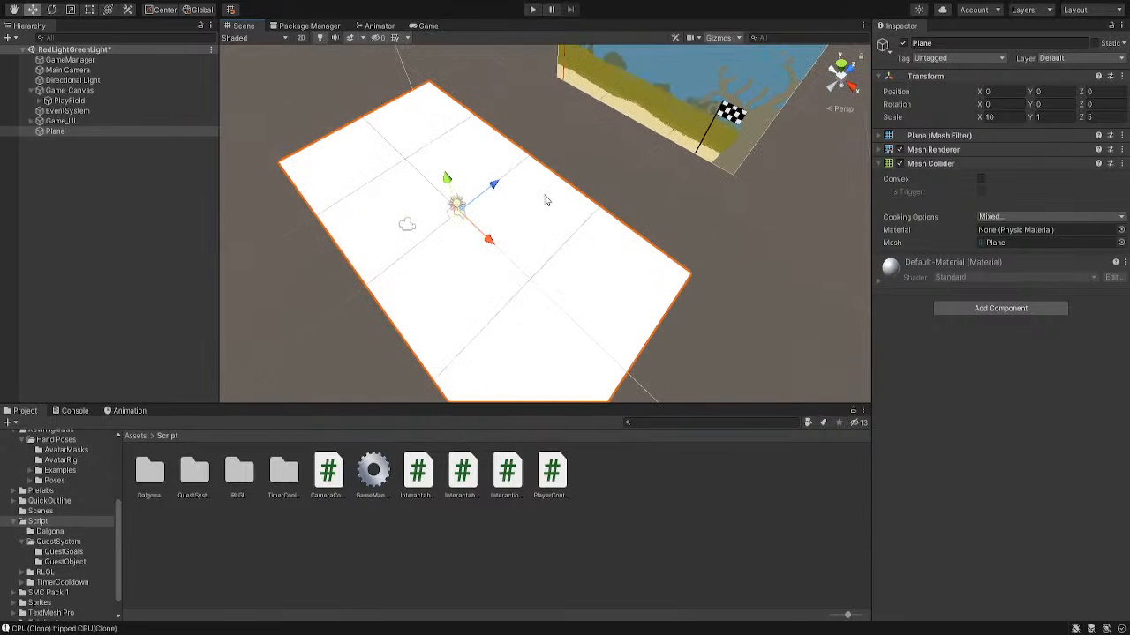
Duplicate the ground plane and move the copy along the Z axis to about 24.6, at the ground's far edge
{"action": "key", "text": "ctrl+d"}
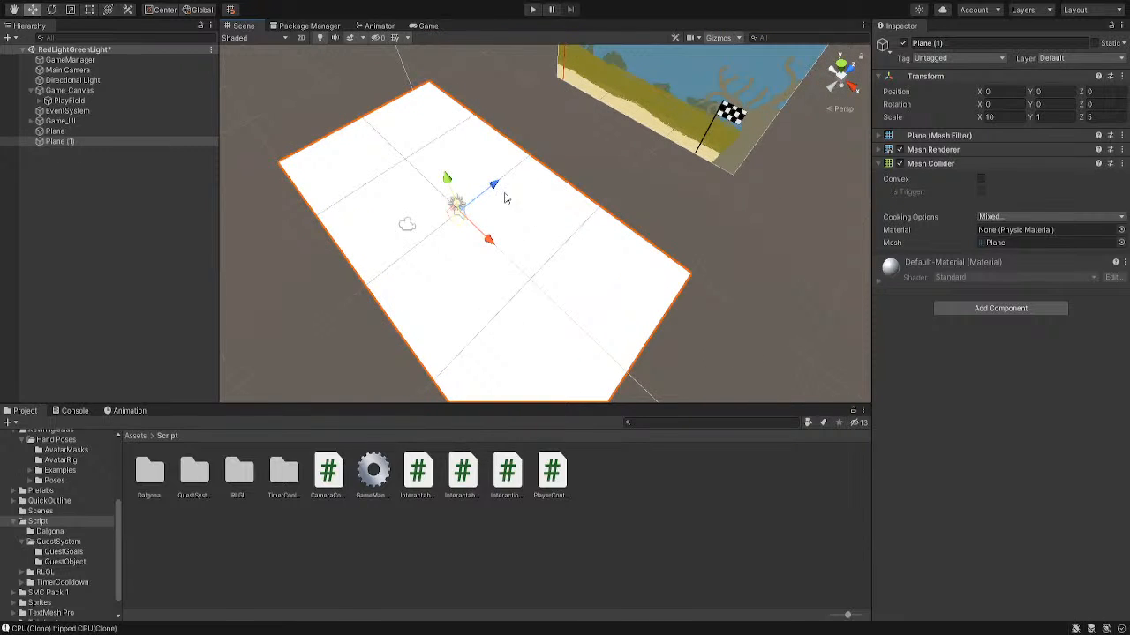
{"action": "left_click_drag", "start_coordinate": [499, 187], "coordinate": [570, 157]}
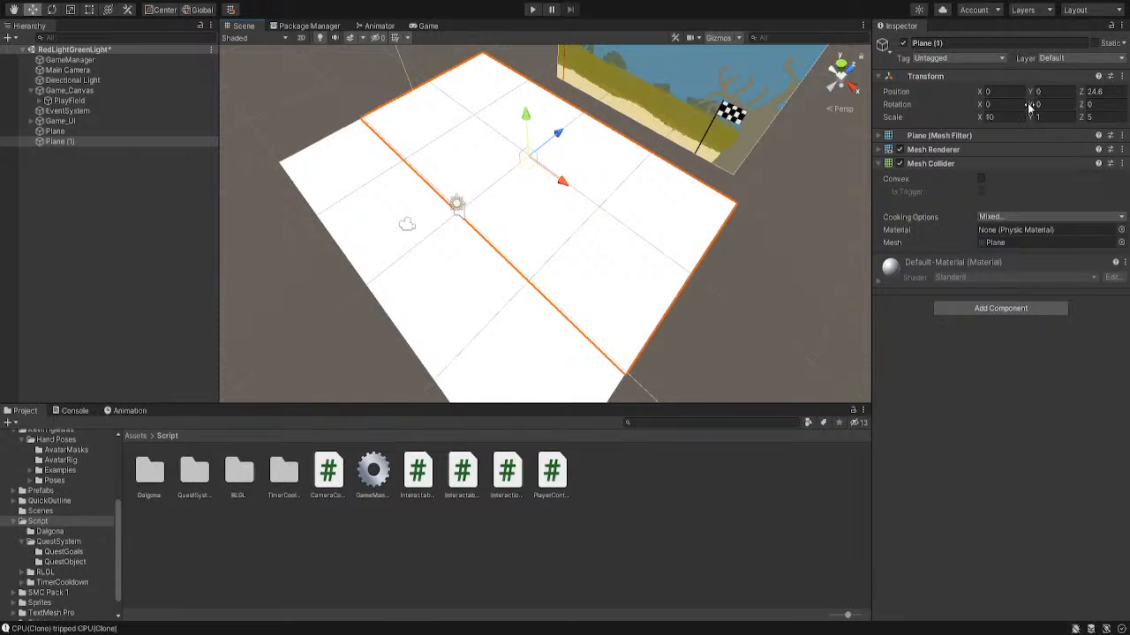
Stand the duplicated plane upright by setting its X rotation to -90
{"action": "left_click", "coordinate": [986, 105]}
{"action": "left_click_drag", "start_coordinate": [983, 107], "coordinate": [135, 45]}
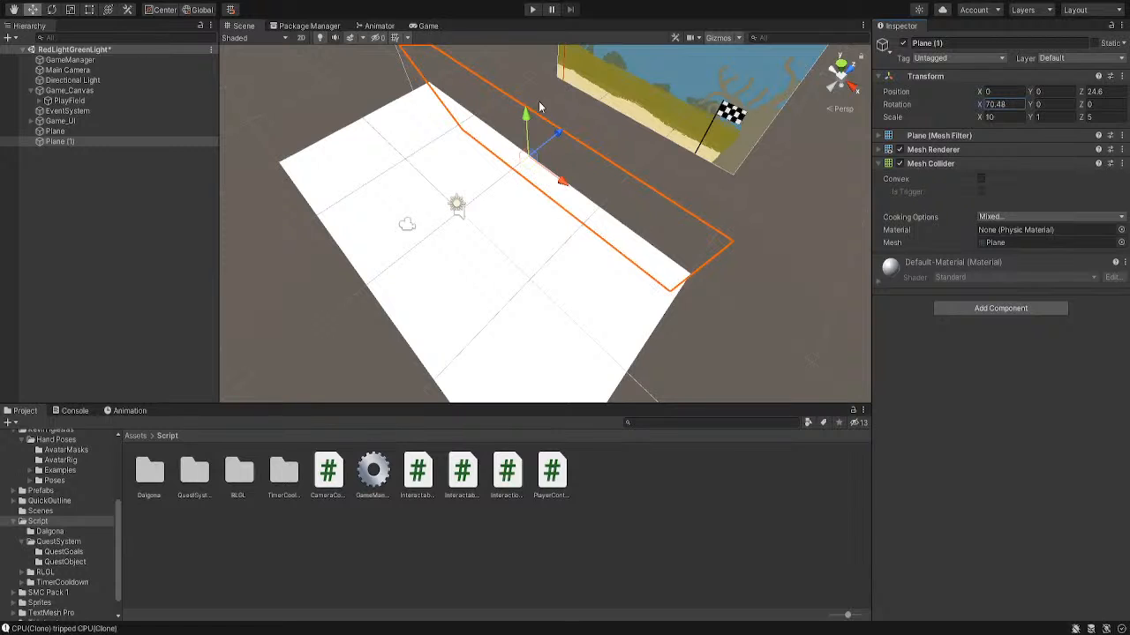
{"action": "left_click", "coordinate": [1009, 103]}
{"action": "type", "text": "-90"}
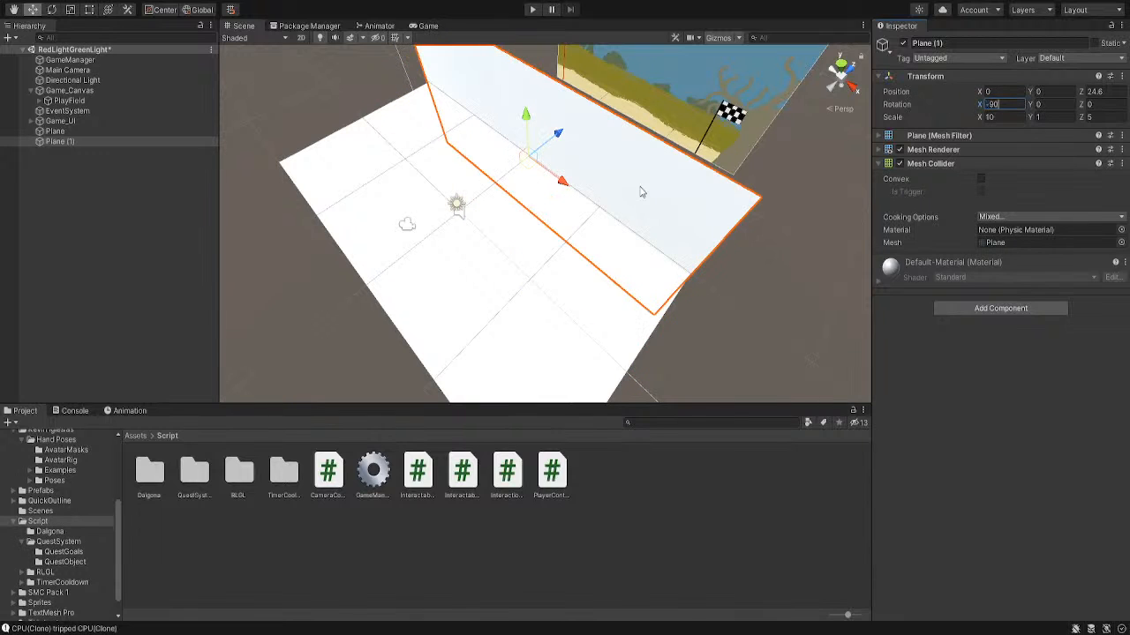
Raise the upright plane to about 25.1 on the Y axis so its lower edge meets the ground plane
{"action": "right_click_drag", "start_coordinate": [582, 349], "coordinate": [575, 286]}
{"action": "left_click_drag", "start_coordinate": [461, 322], "coordinate": [449, 222]}
{"action": "left_click", "coordinate": [623, 239]}
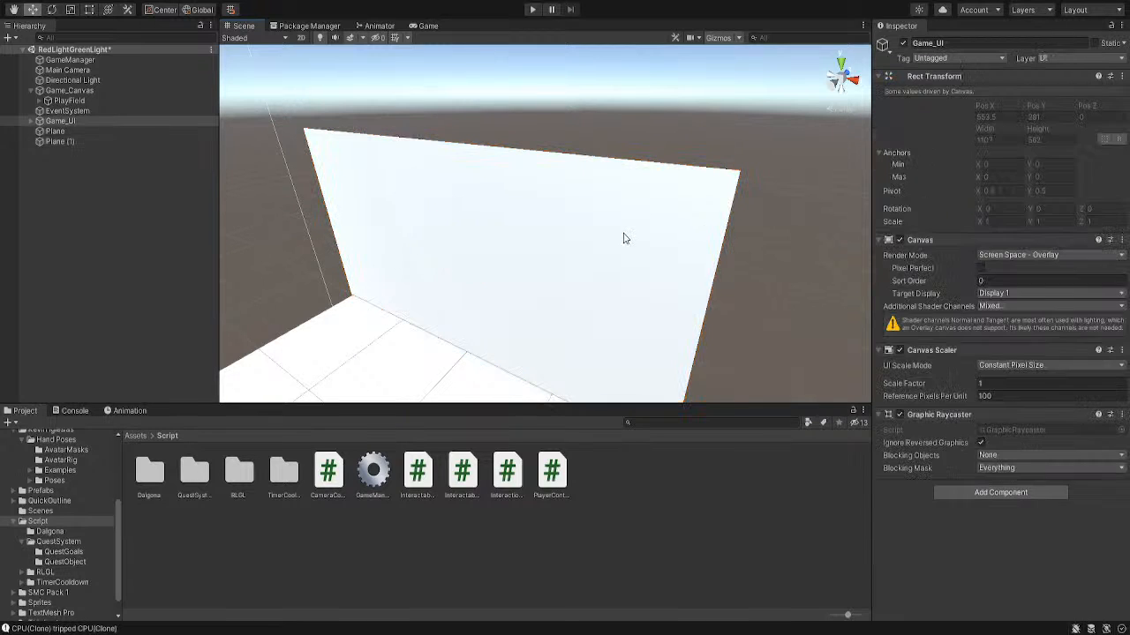
{"action": "left_click", "coordinate": [616, 238]}
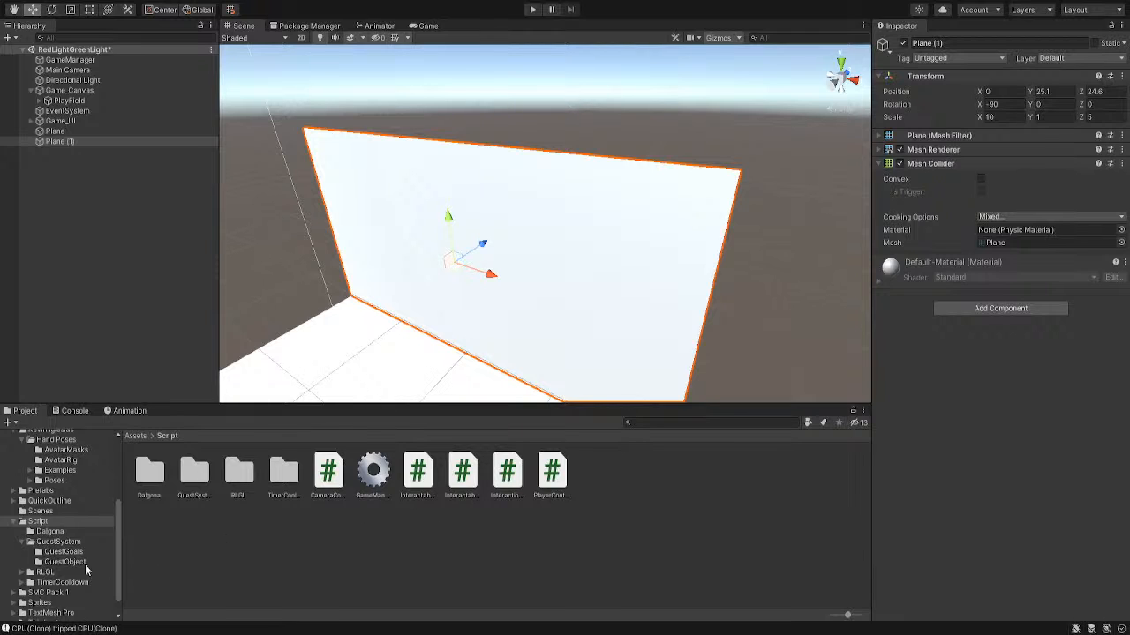
Collapse the expanded hand-pose asset folder and the Script folder in the project's folder tree
{"action": "scroll", "coordinate": [57, 508], "scroll_direction": "down", "scroll_amount": 2}
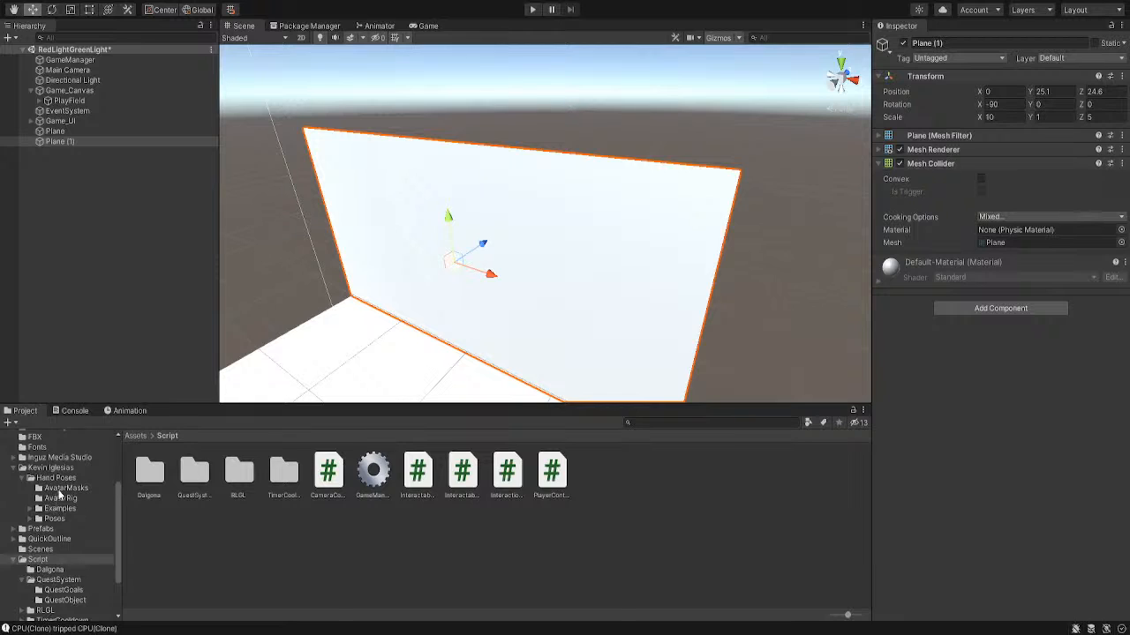
{"action": "scroll", "coordinate": [69, 558], "scroll_direction": "up", "scroll_amount": 5}
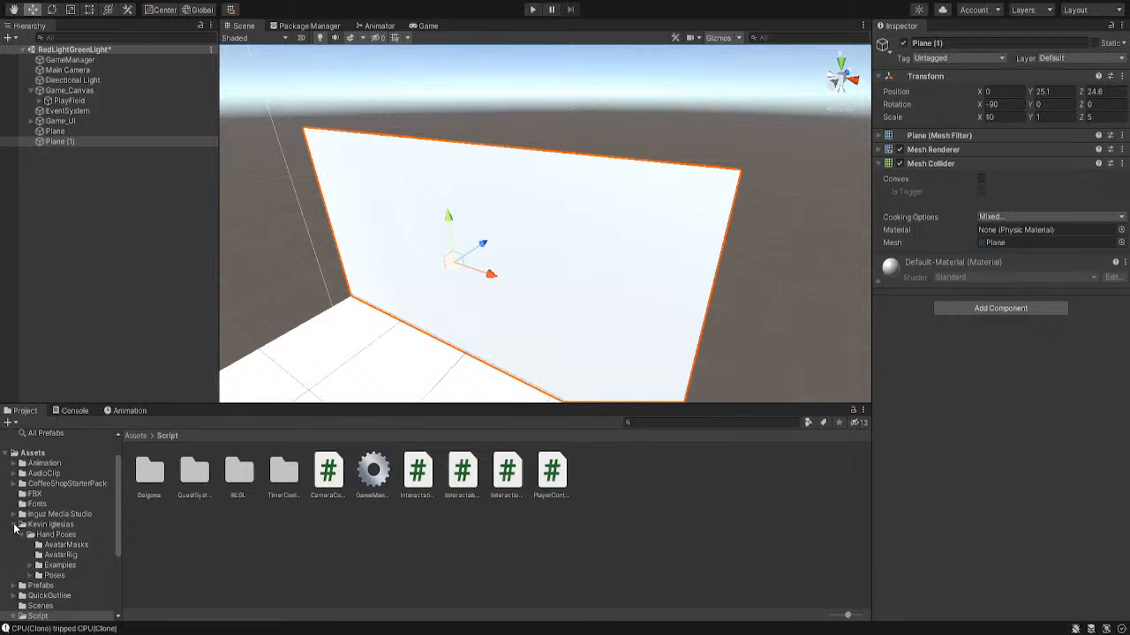
{"action": "left_click", "coordinate": [13, 525]}
{"action": "left_click", "coordinate": [15, 545]}
{"action": "left_click", "coordinate": [14, 546]}
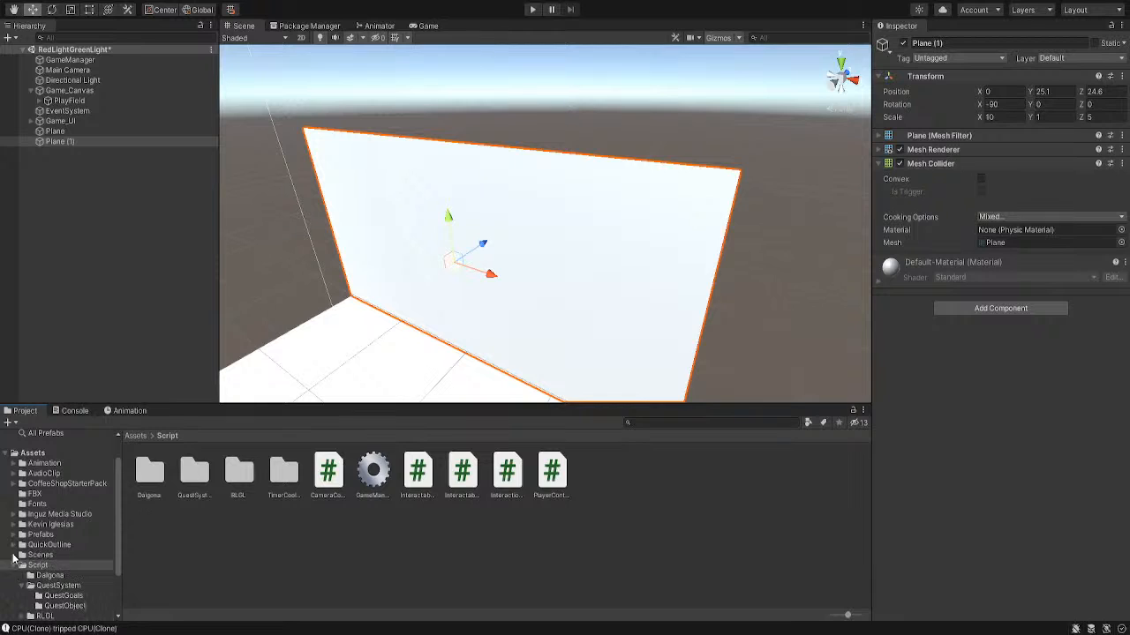
{"action": "left_click", "coordinate": [13, 566]}
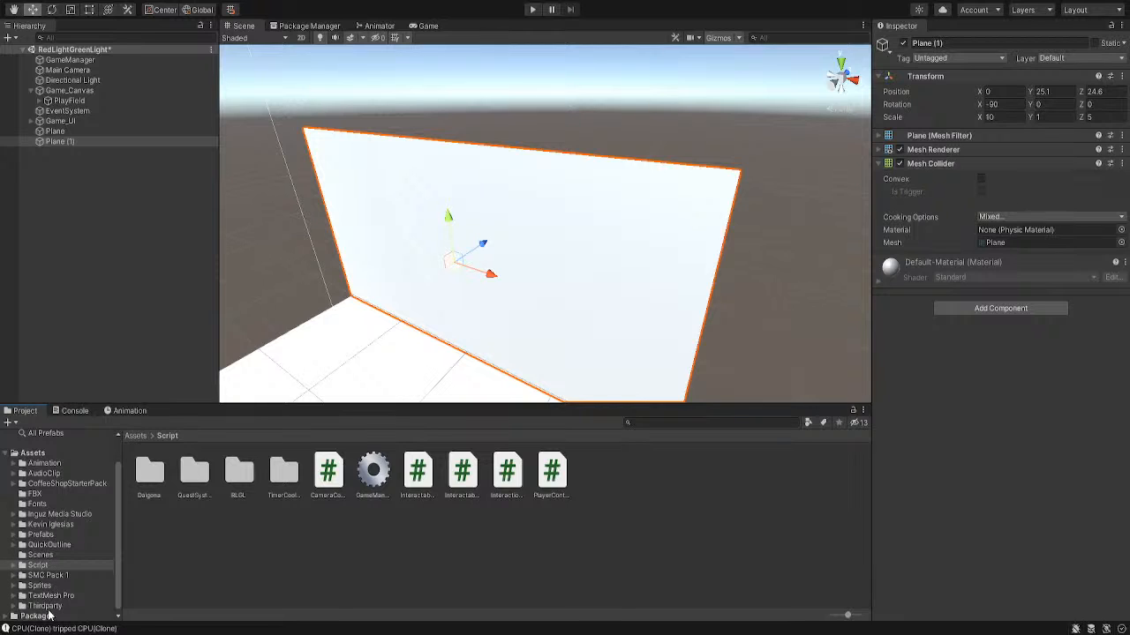
{"action": "scroll", "coordinate": [50, 611], "scroll_direction": "down", "scroll_amount": 1}
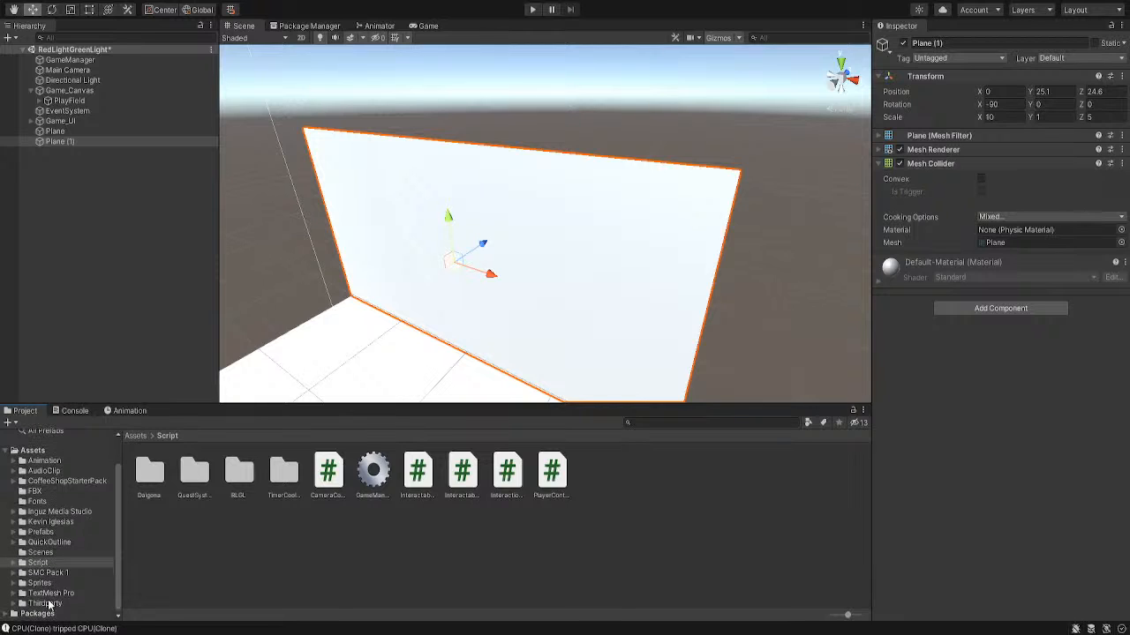
Create a new folder named Materials directly inside the Assets folder
{"action": "left_click", "coordinate": [35, 451]}
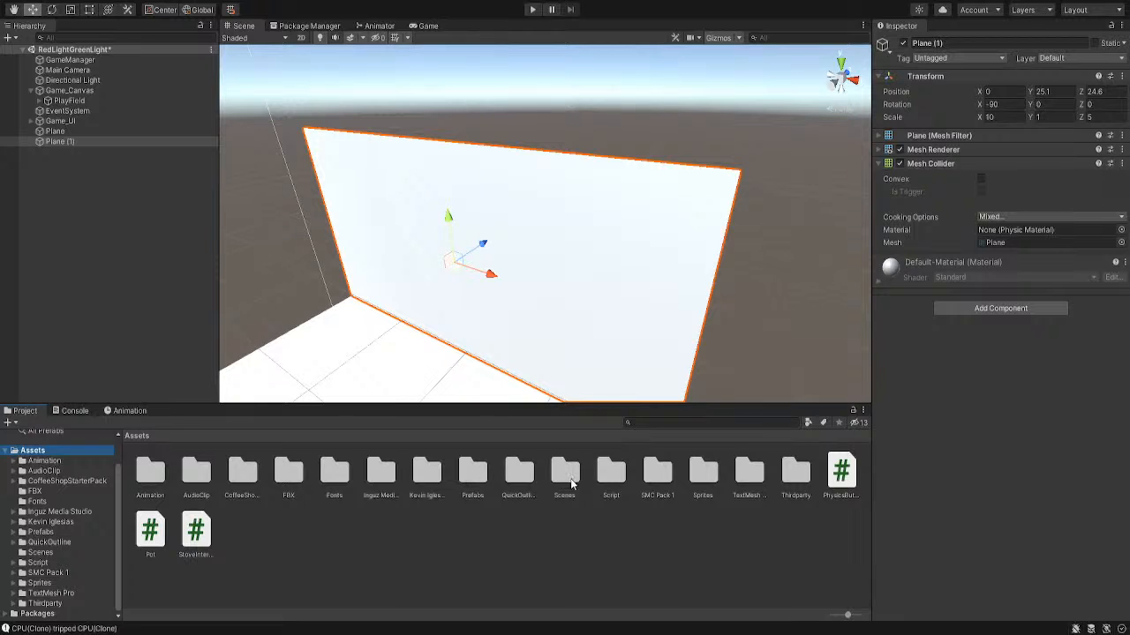
{"action": "left_click", "coordinate": [510, 565]}
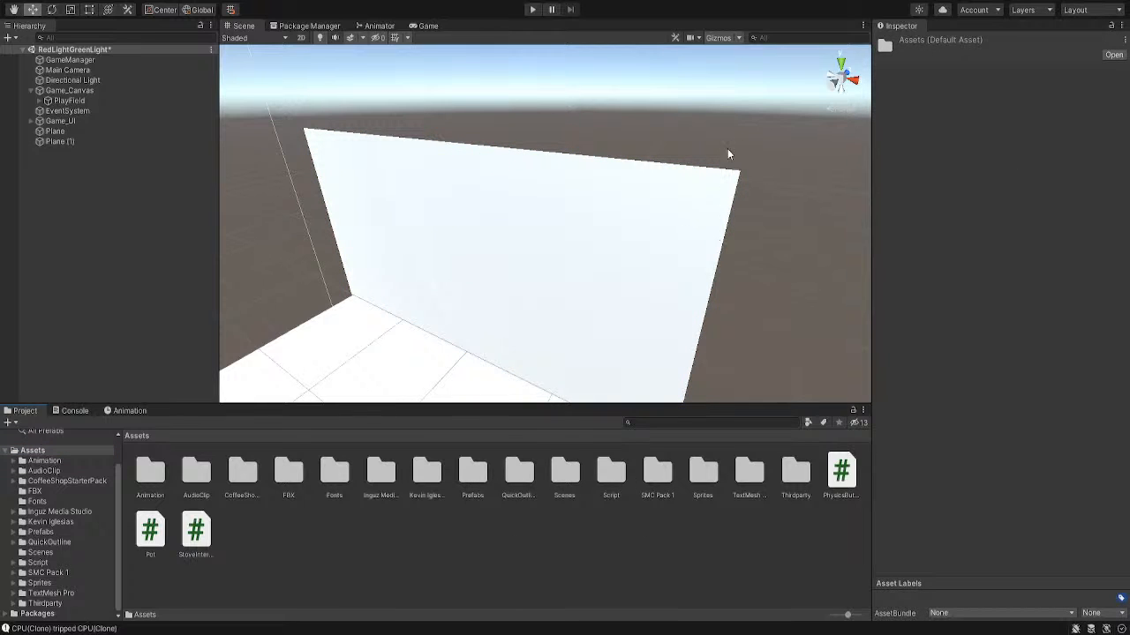
{"action": "key", "text": "ctrl+shift+n"}
{"action": "type", "text": "Materi"}
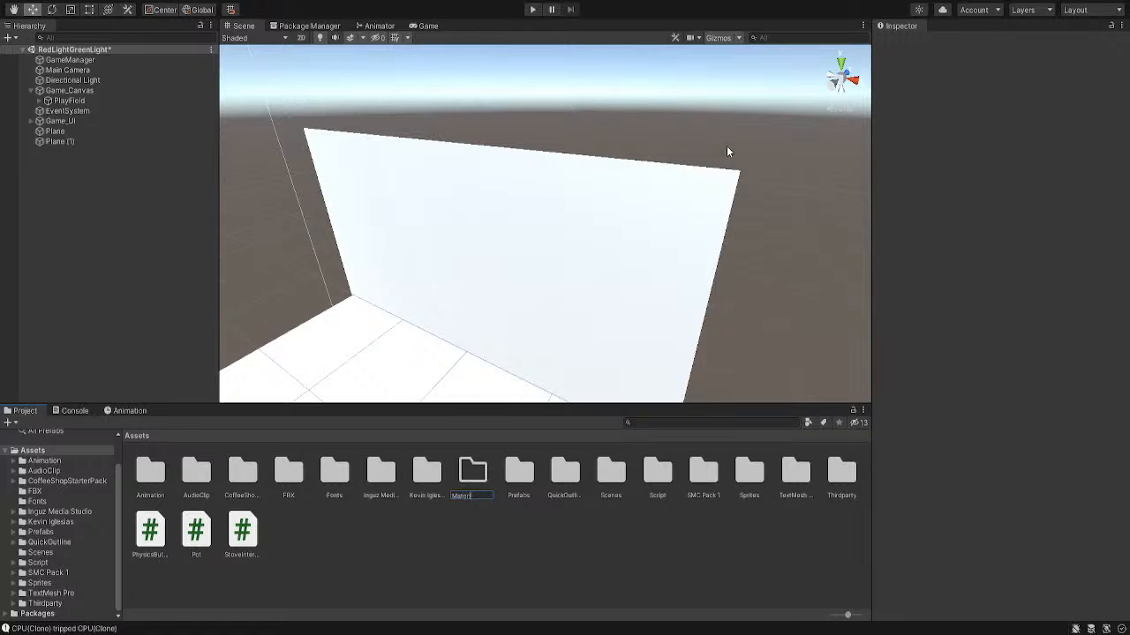
{"action": "type", "text": "als"}
{"action": "key", "text": "Return"}
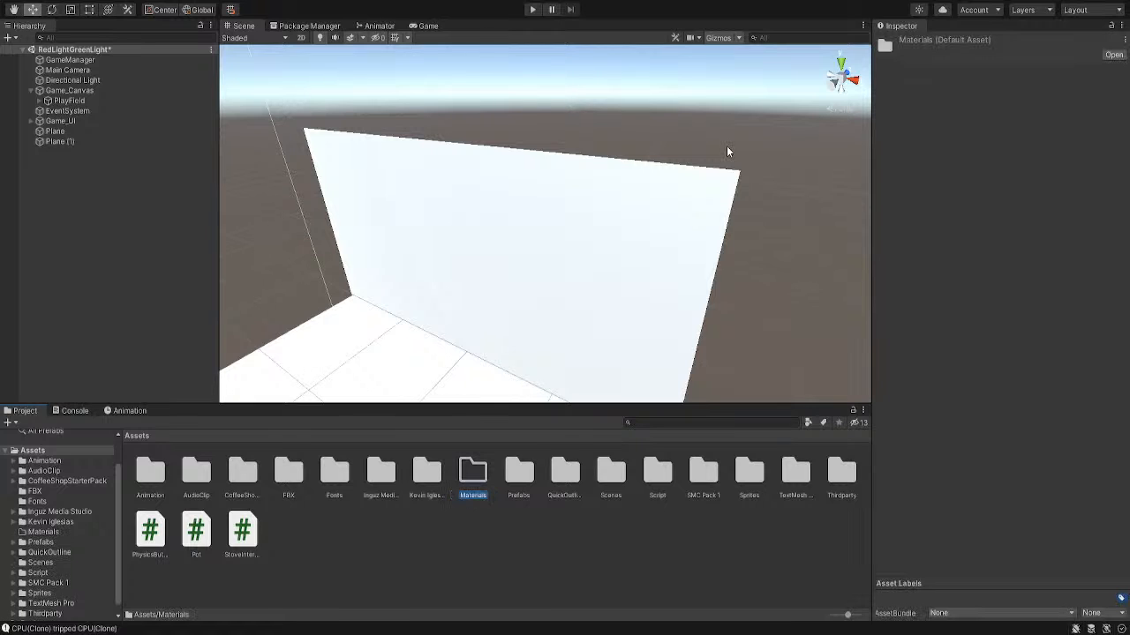
Create a new material named BackDrop inside the Materials folder
{"action": "double_click", "coordinate": [475, 475]}
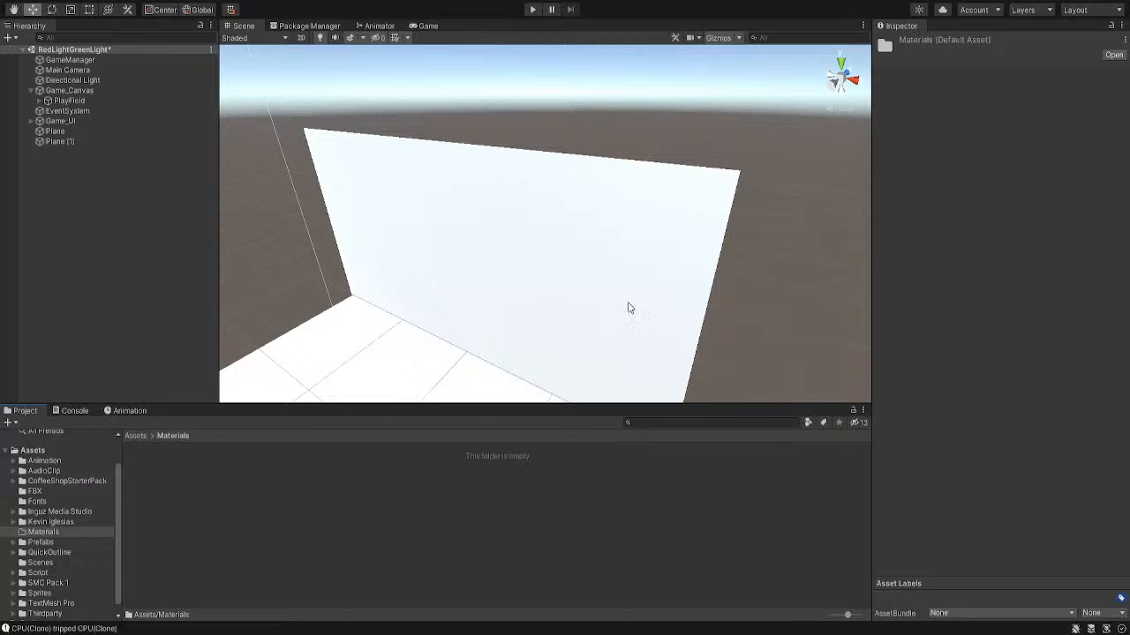
{"action": "left_click", "coordinate": [626, 377]}
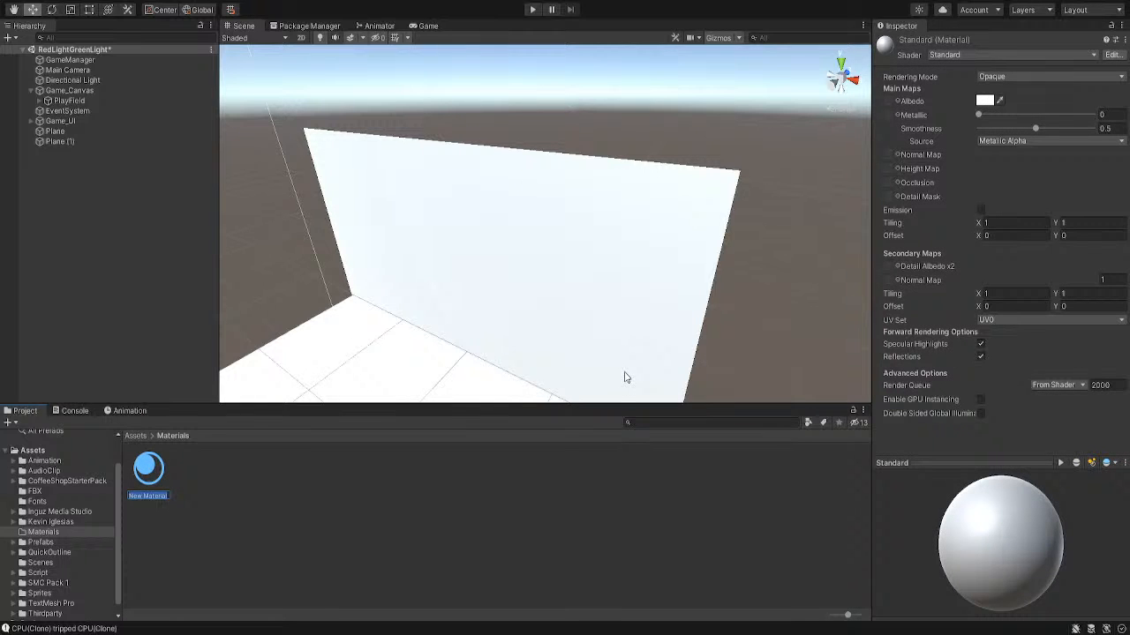
{"action": "type", "text": "BackDrop"}
{"action": "key", "text": "Return"}
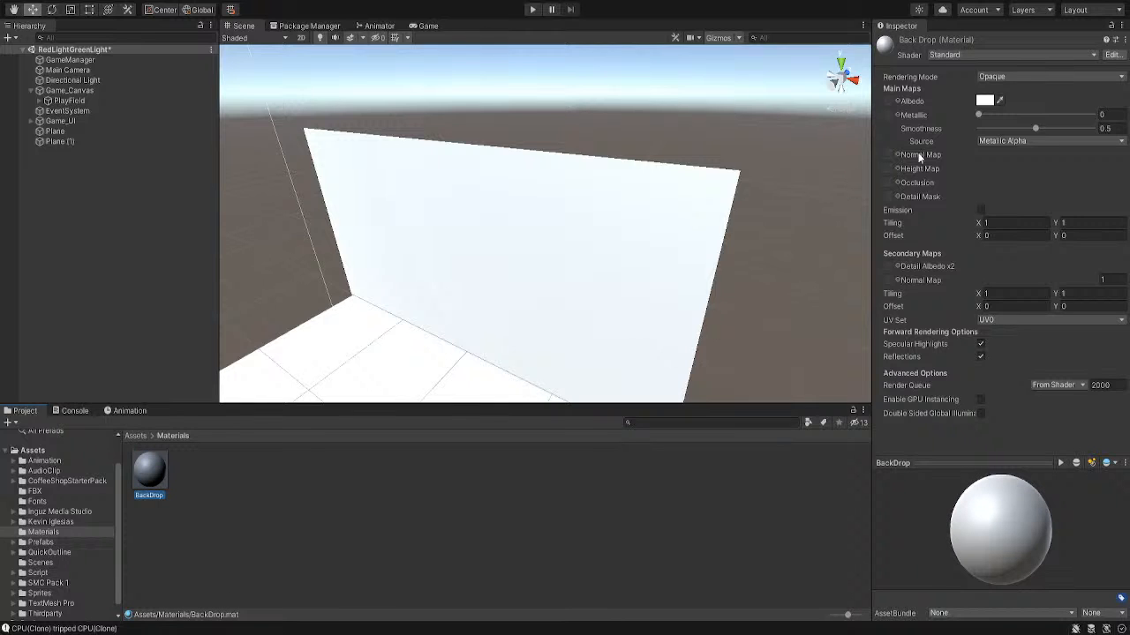
Lock the Inspector on the BackDrop material and assign the background image from Sprites/BG_Images as its Albedo texture
{"action": "left_click", "coordinate": [887, 101]}
{"action": "left_click", "coordinate": [1110, 27]}
{"action": "scroll", "coordinate": [38, 502], "scroll_direction": "down", "scroll_amount": 1}
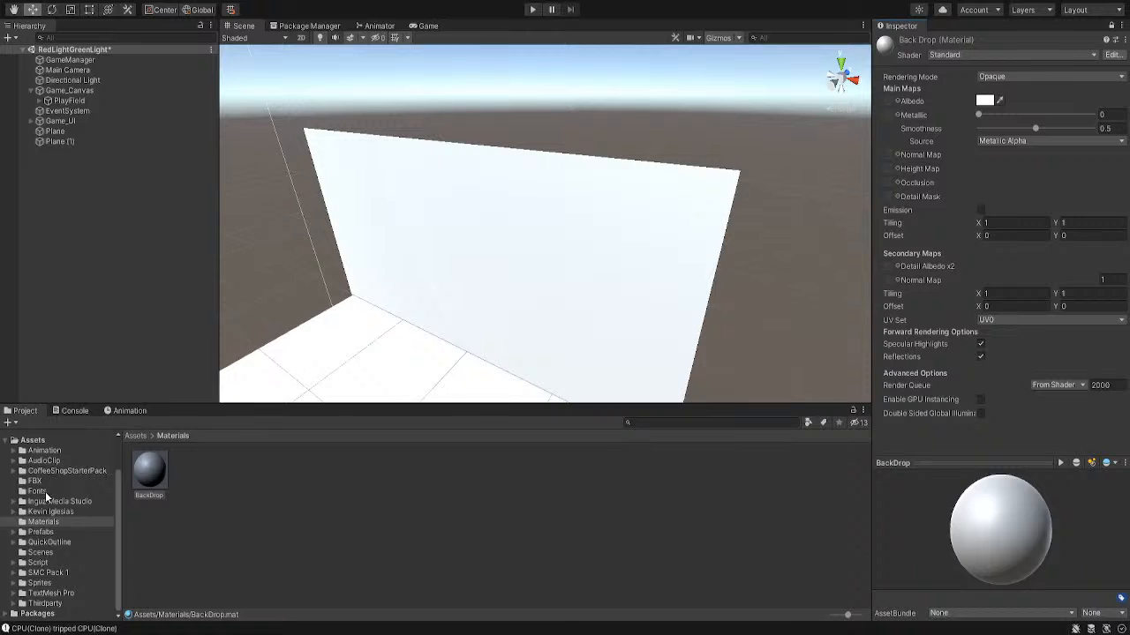
{"action": "left_click", "coordinate": [44, 584]}
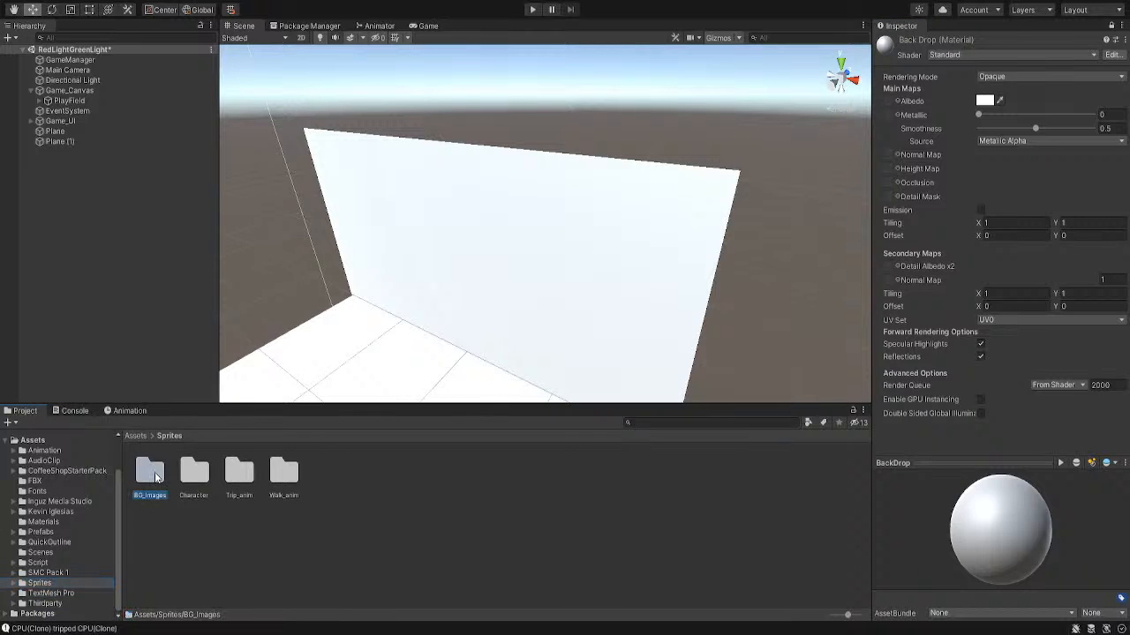
{"action": "double_click", "coordinate": [151, 474]}
{"action": "left_click", "coordinate": [167, 471]}
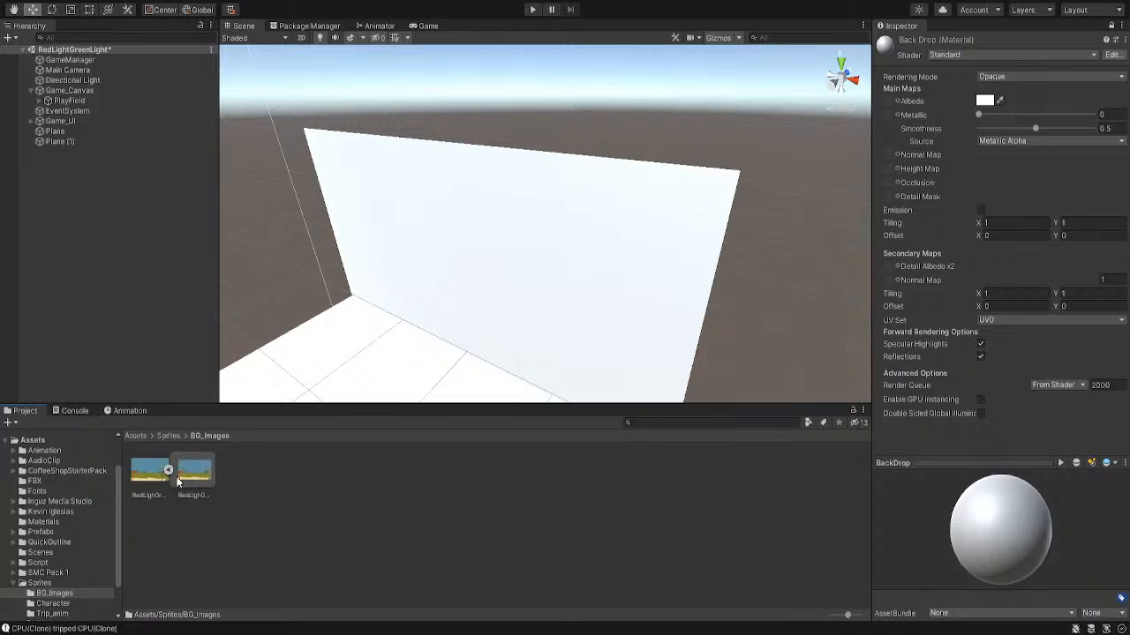
{"action": "left_click", "coordinate": [168, 468]}
{"action": "left_click_drag", "start_coordinate": [160, 470], "coordinate": [889, 102]}
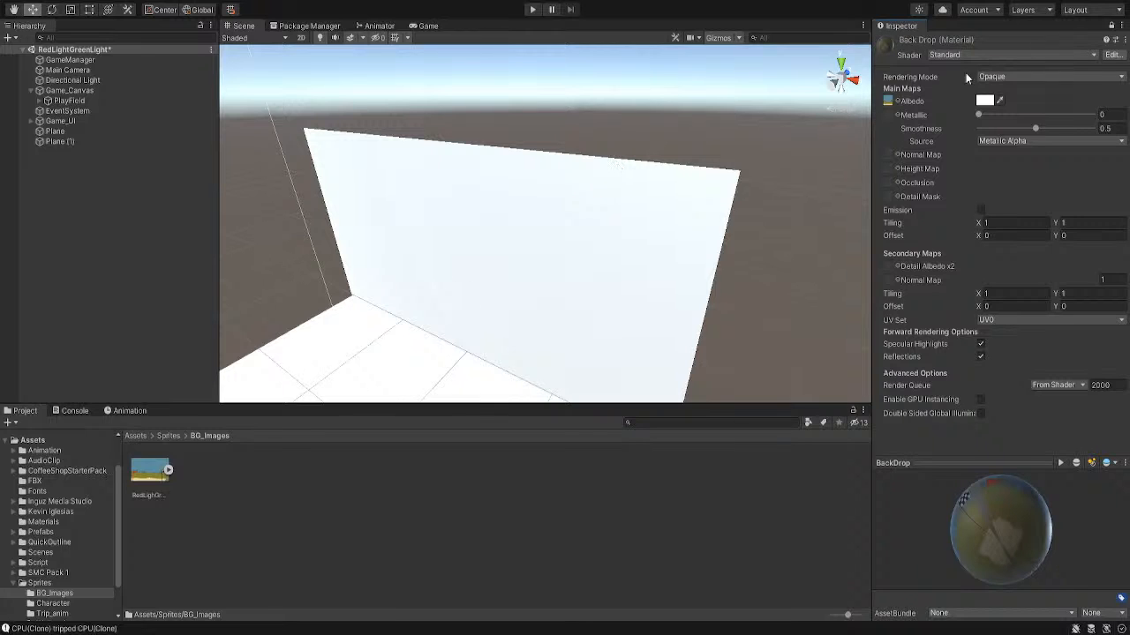
Try the BackDrop material from the Materials folder on the ground plane
{"action": "left_click", "coordinate": [43, 521]}
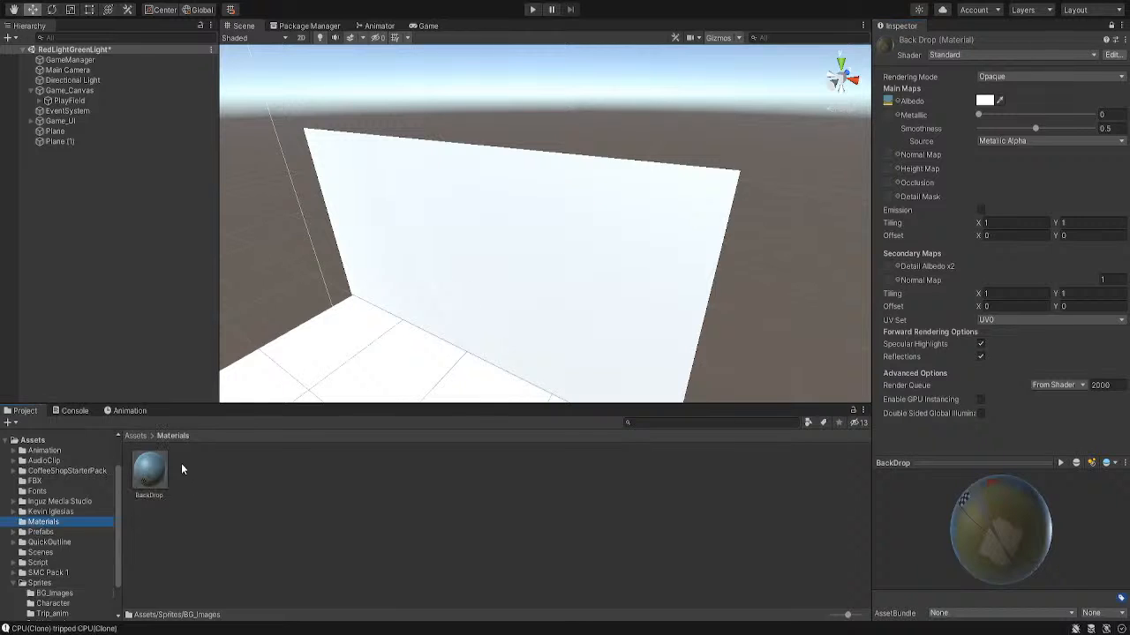
{"action": "left_click_drag", "start_coordinate": [149, 472], "coordinate": [501, 270]}
{"action": "middle_click_drag", "start_coordinate": [421, 358], "coordinate": [602, 309]}
{"action": "right_click_drag", "start_coordinate": [602, 309], "coordinate": [523, 339]}
{"action": "left_click_drag", "start_coordinate": [157, 469], "coordinate": [662, 258]}
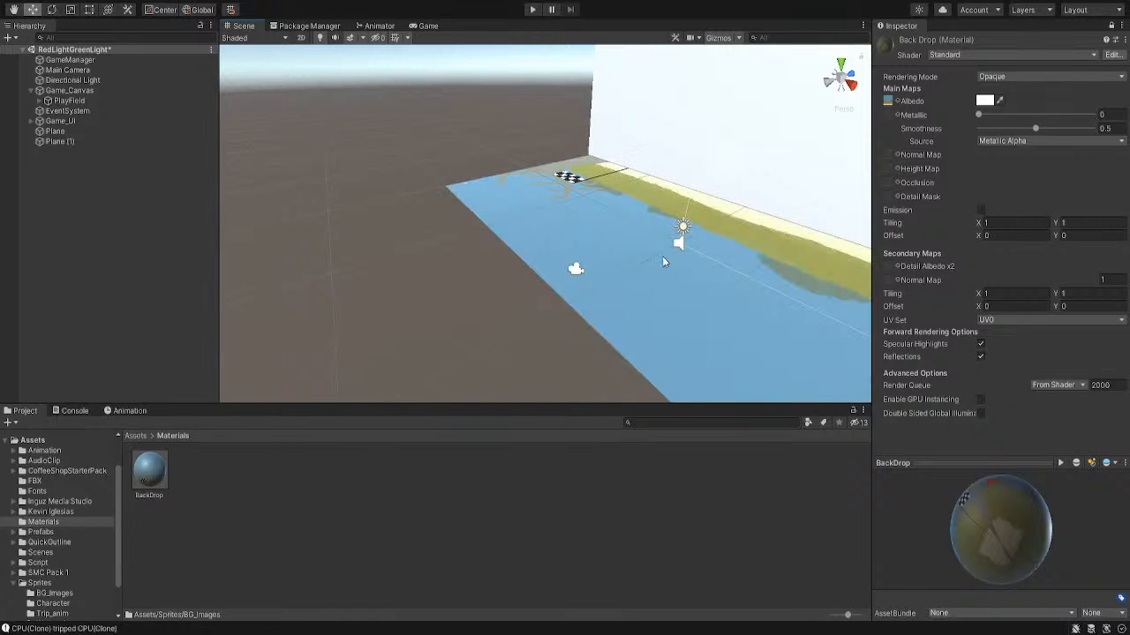
{"action": "right_click_drag", "start_coordinate": [773, 286], "coordinate": [746, 297]}
{"action": "middle_click_drag", "start_coordinate": [746, 293], "coordinate": [688, 284]}
Try the BackDrop material on the upright plane behind the ground, and select the ground plane
{"action": "scroll", "coordinate": [698, 269], "scroll_direction": "down", "scroll_amount": 3}
{"action": "left_click", "coordinate": [654, 212]}
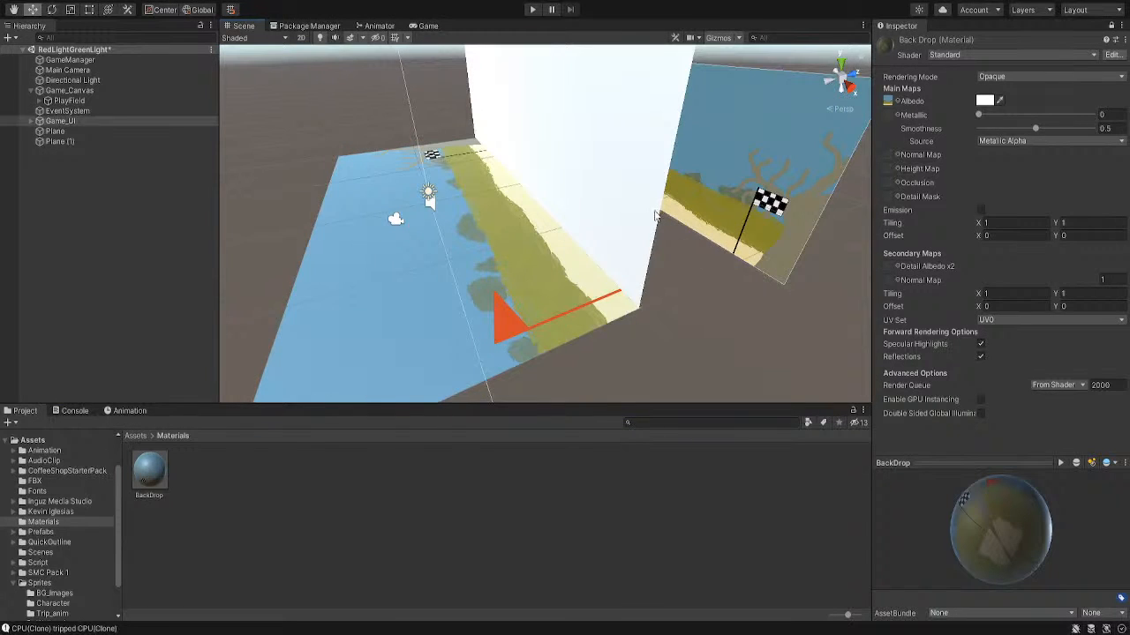
{"action": "left_click", "coordinate": [643, 214]}
{"action": "right_click_drag", "start_coordinate": [678, 236], "coordinate": [673, 276]}
{"action": "left_click_drag", "start_coordinate": [149, 470], "coordinate": [486, 211]}
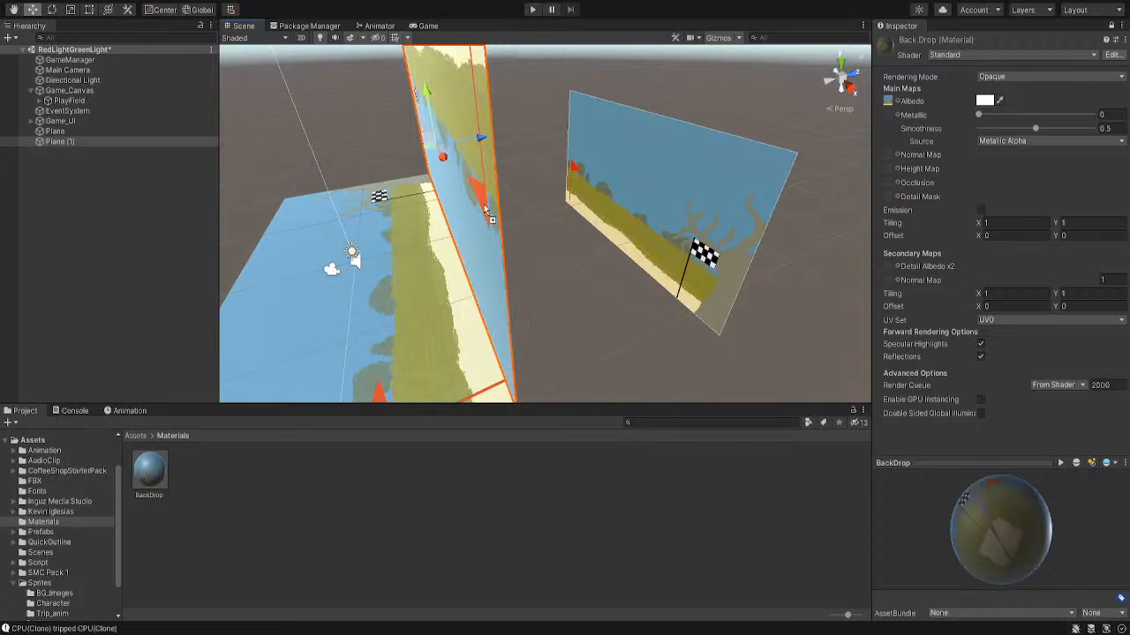
{"action": "right_click_drag", "start_coordinate": [477, 245], "coordinate": [565, 291]}
{"action": "left_click", "coordinate": [590, 307]}
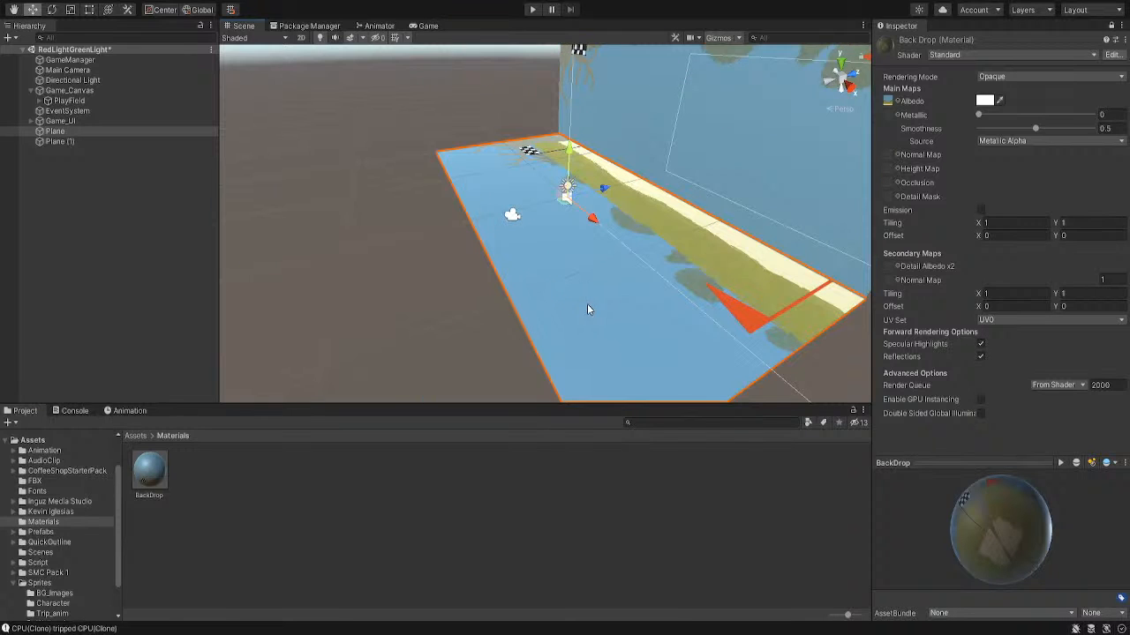
Undo the BackDrop material assignments on both the upright plane and the ground plane
{"action": "key", "text": "ctrl+z"}
{"action": "key", "text": "ctrl+z"}
{"action": "key", "text": "ctrl+z"}
{"action": "key", "text": "ctrl+z"}
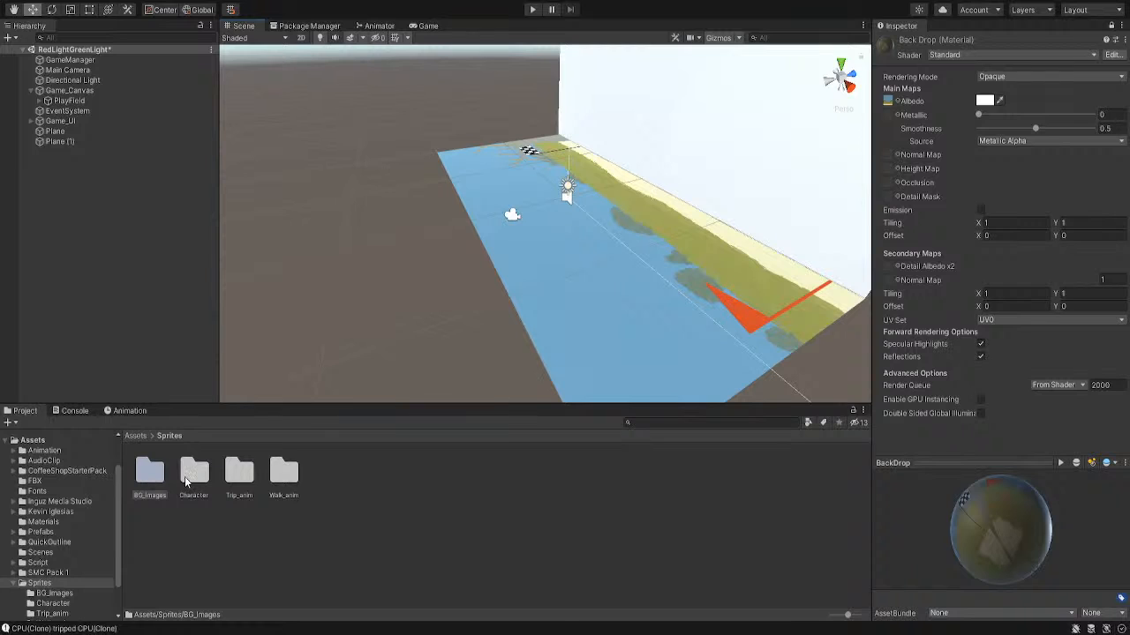
{"action": "key", "text": "ctrl+z"}
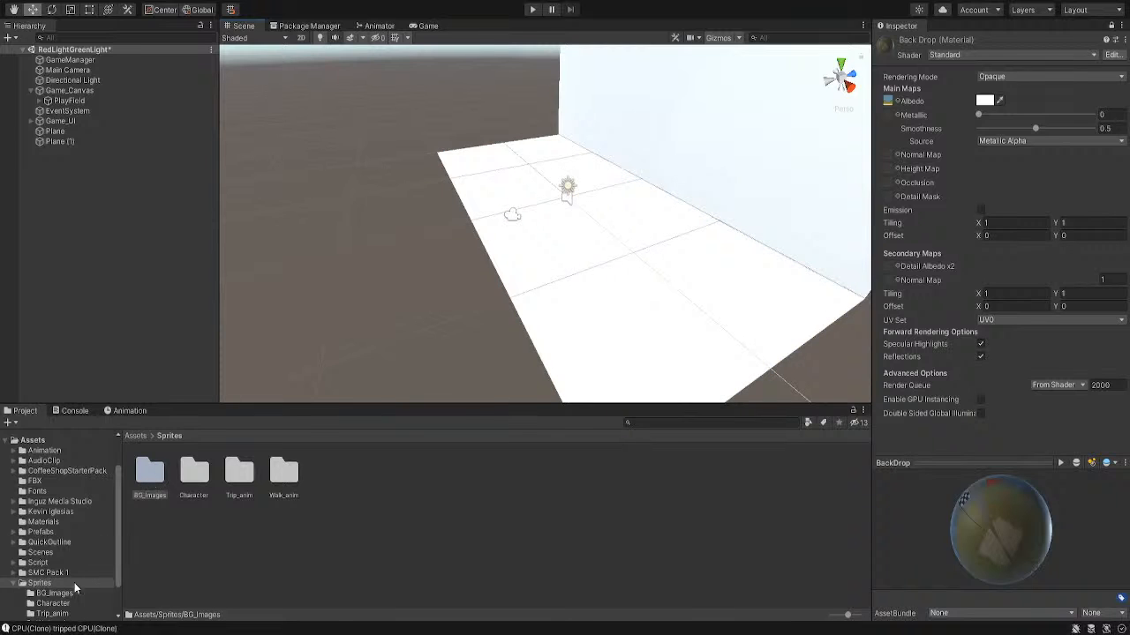
Reopen the Materials folder, try the BackDrop material on the upright plane, and select that plane
{"action": "left_click", "coordinate": [54, 522]}
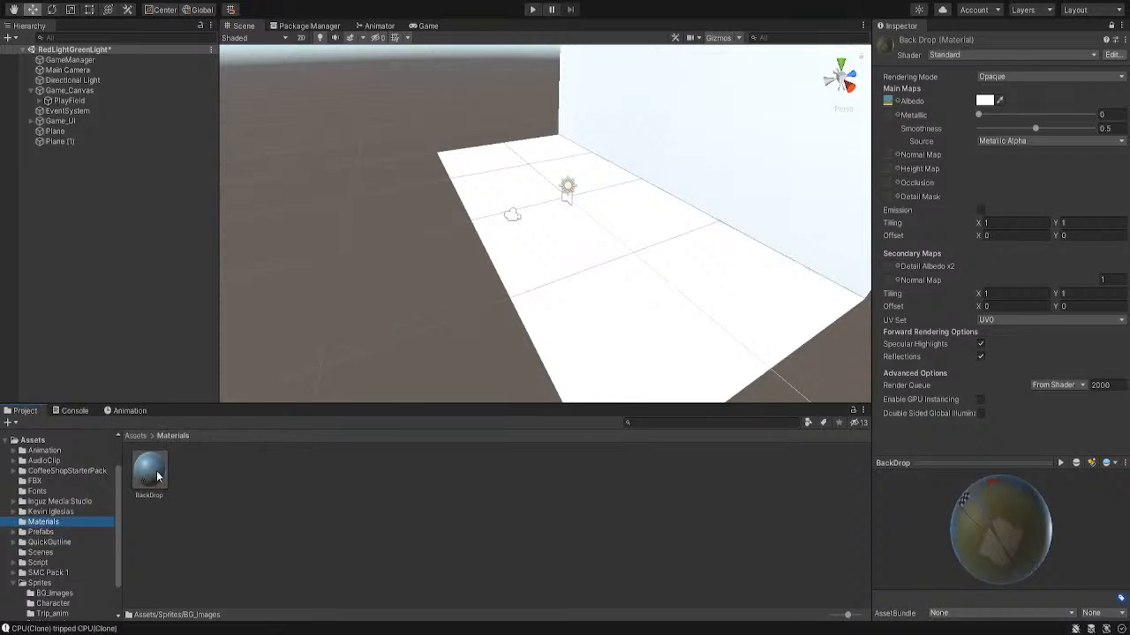
{"action": "left_click_drag", "start_coordinate": [157, 476], "coordinate": [743, 147]}
{"action": "middle_click_drag", "start_coordinate": [744, 147], "coordinate": [652, 232]}
{"action": "right_click_drag", "start_coordinate": [651, 232], "coordinate": [668, 238]}
{"action": "left_click", "coordinate": [668, 238]}
{"action": "left_click", "coordinate": [506, 279]}
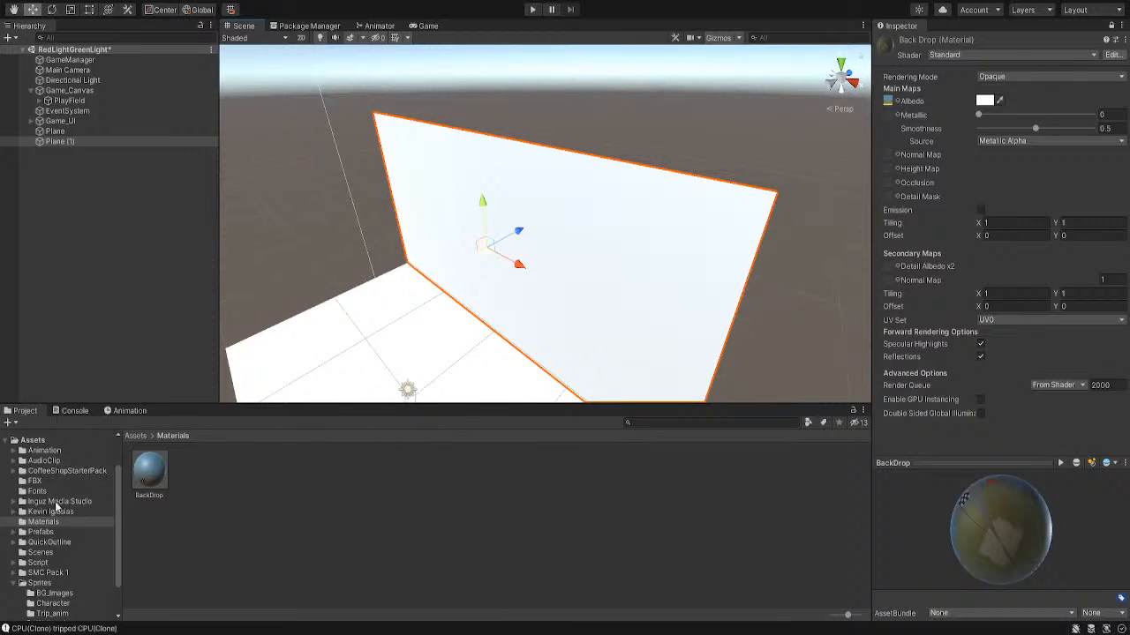
Unlock the Inspector so it follows the selected upright plane, and apply the BackDrop material to that plane
{"action": "left_click_drag", "start_coordinate": [155, 480], "coordinate": [567, 282]}
{"action": "right_click_drag", "start_coordinate": [567, 283], "coordinate": [651, 274]}
{"action": "middle_click_drag", "start_coordinate": [651, 274], "coordinate": [581, 305]}
{"action": "left_click_drag", "start_coordinate": [165, 481], "coordinate": [345, 187]}
{"action": "middle_click_drag", "start_coordinate": [345, 187], "coordinate": [437, 217]}
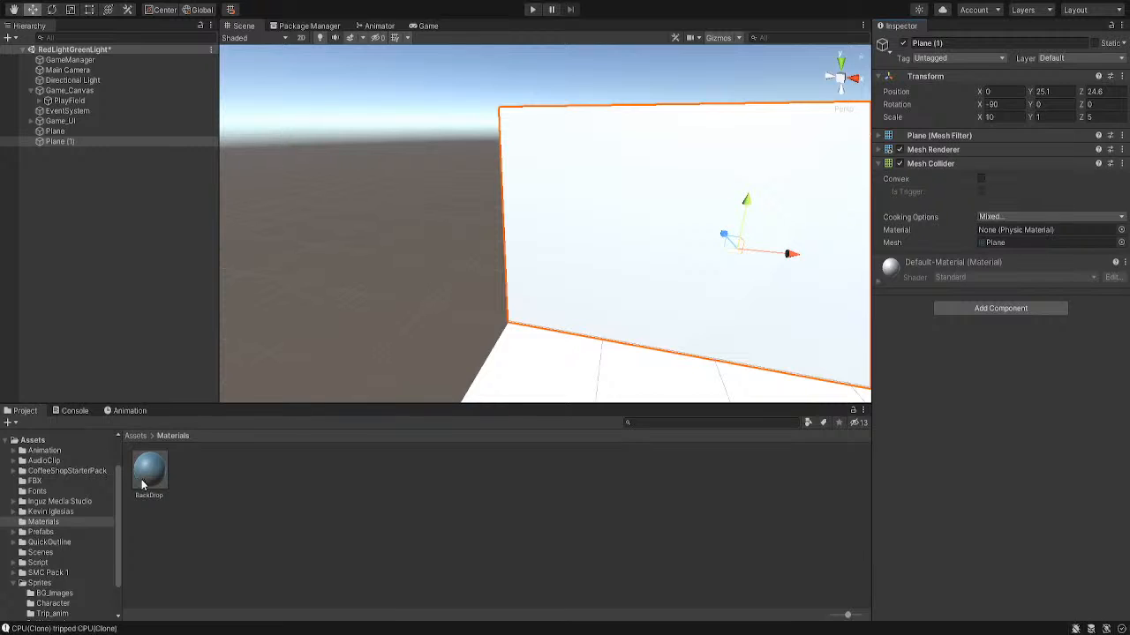
{"action": "left_click_drag", "start_coordinate": [143, 484], "coordinate": [750, 308]}
{"action": "scroll", "coordinate": [669, 301], "scroll_direction": "down", "scroll_amount": 3}
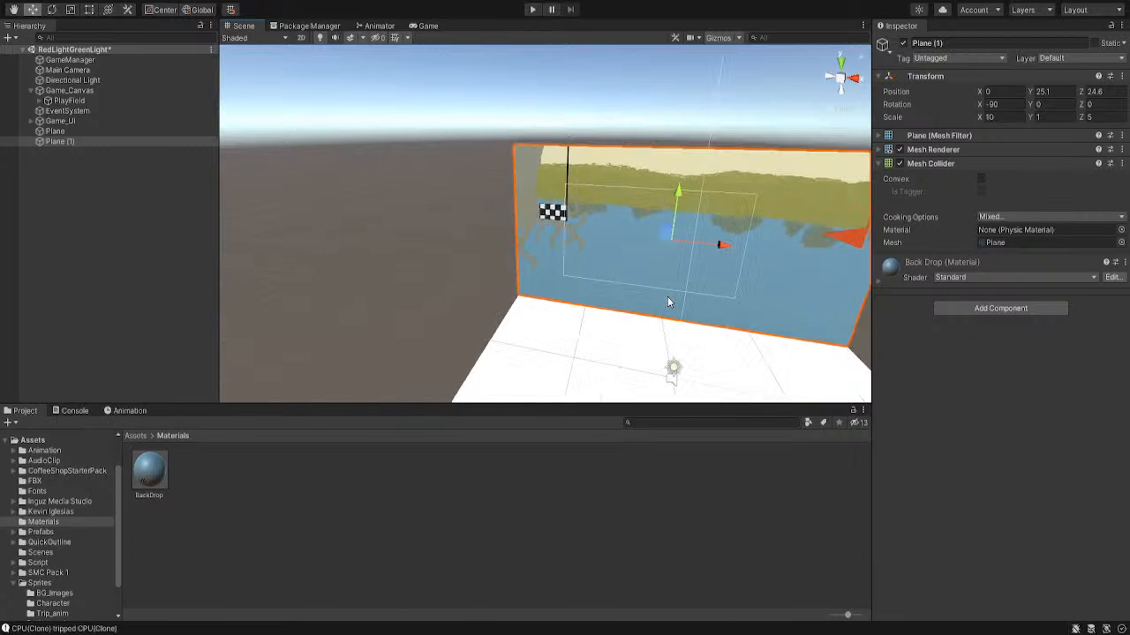
{"action": "scroll", "coordinate": [773, 232], "scroll_direction": "down", "scroll_amount": 2}
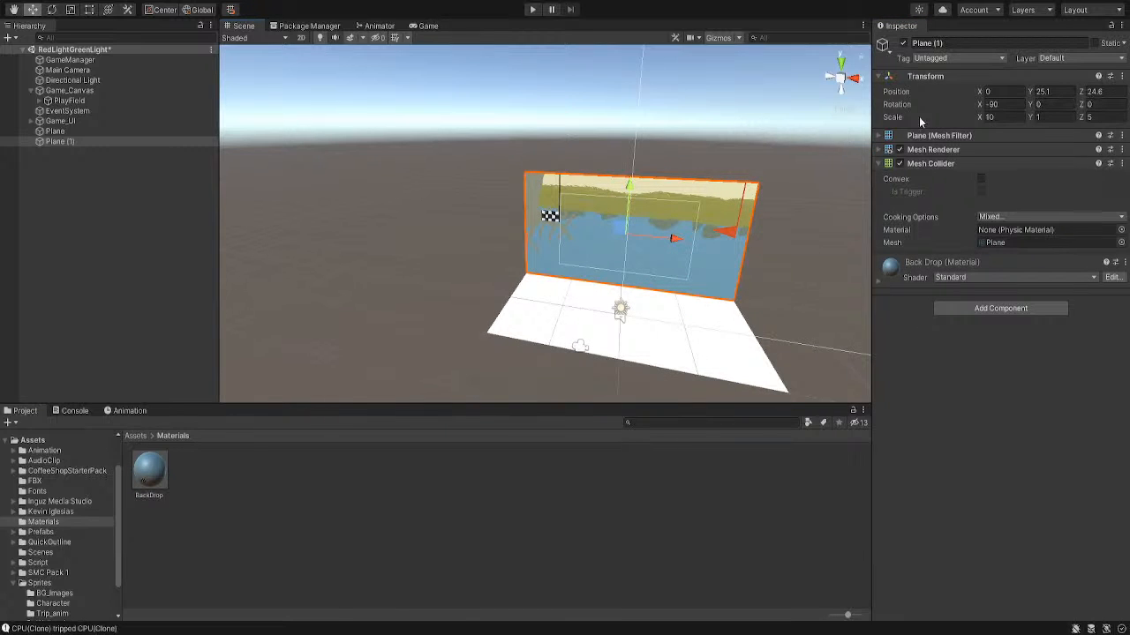
Turn the backdrop plane half a revolution so its image stands right side up, and set its X rotation to 90
{"action": "key", "text": "e"}
{"action": "left_click_drag", "start_coordinate": [680, 220], "coordinate": [584, 434]}
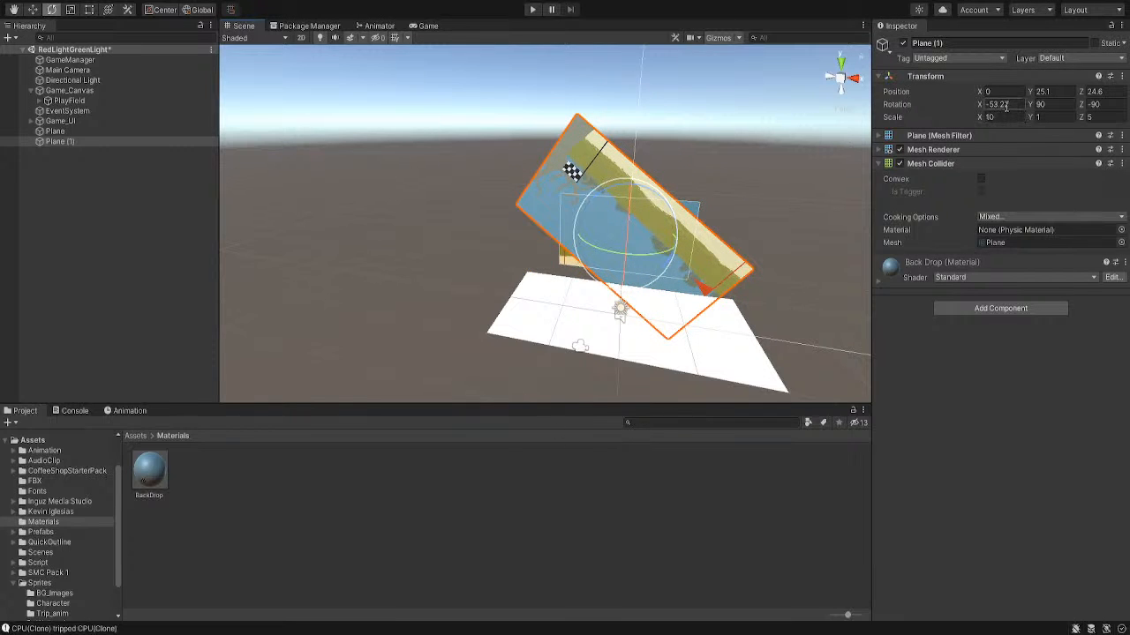
{"action": "key", "text": "ctrl+z"}
{"action": "left_click_drag", "start_coordinate": [620, 191], "coordinate": [955, 339]}
{"action": "left_click", "coordinate": [1019, 104]}
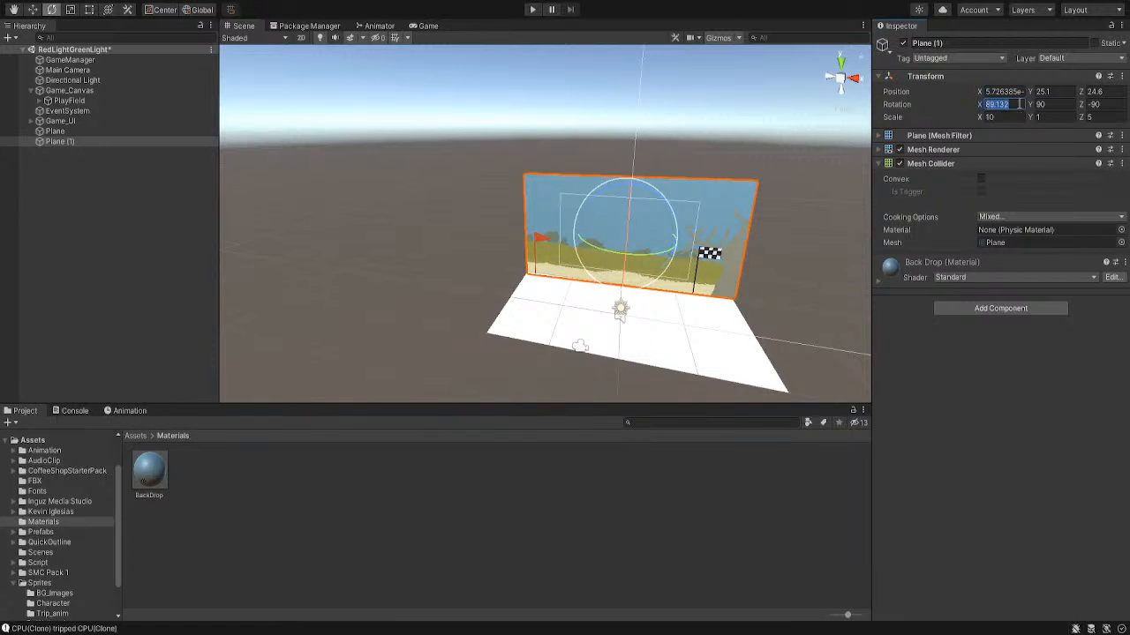
{"action": "type", "text": "90"}
{"action": "key", "text": "Return"}
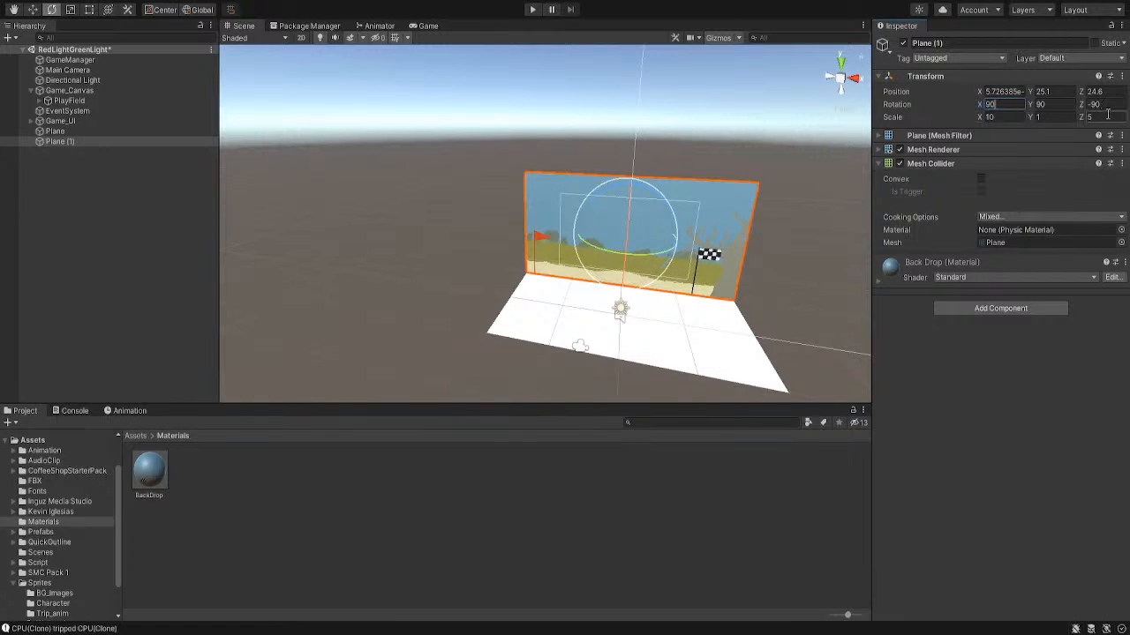
Select the ground plane and open the Standard materials folder of Gridbox Prototype Materials inside Thirdparty
{"action": "middle_click_drag", "start_coordinate": [694, 330], "coordinate": [613, 321]}
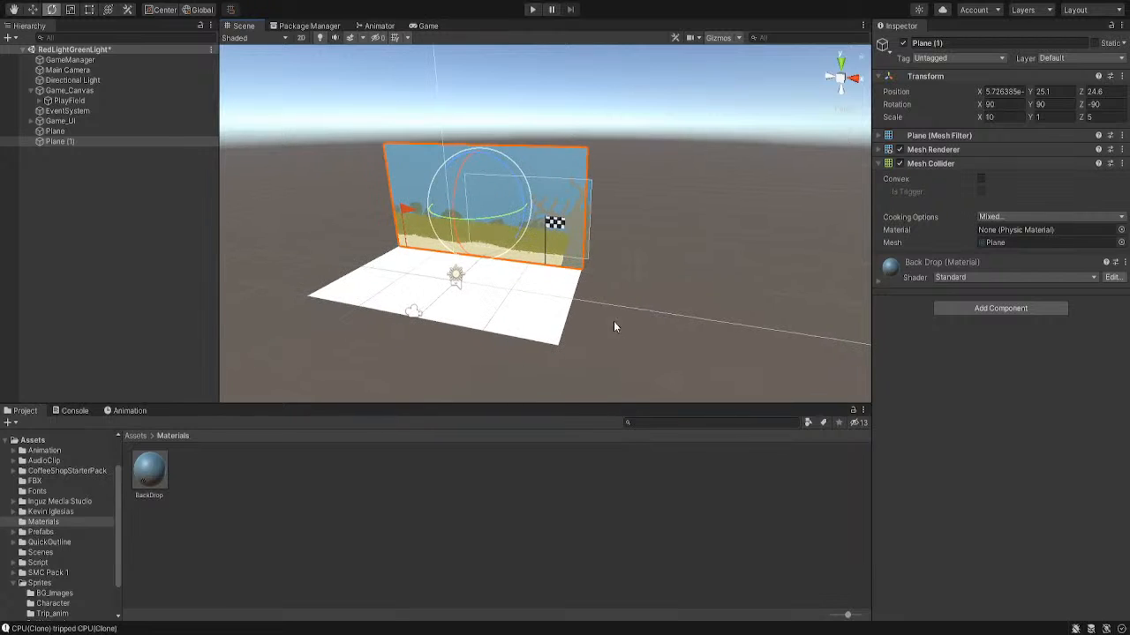
{"action": "left_click", "coordinate": [527, 316]}
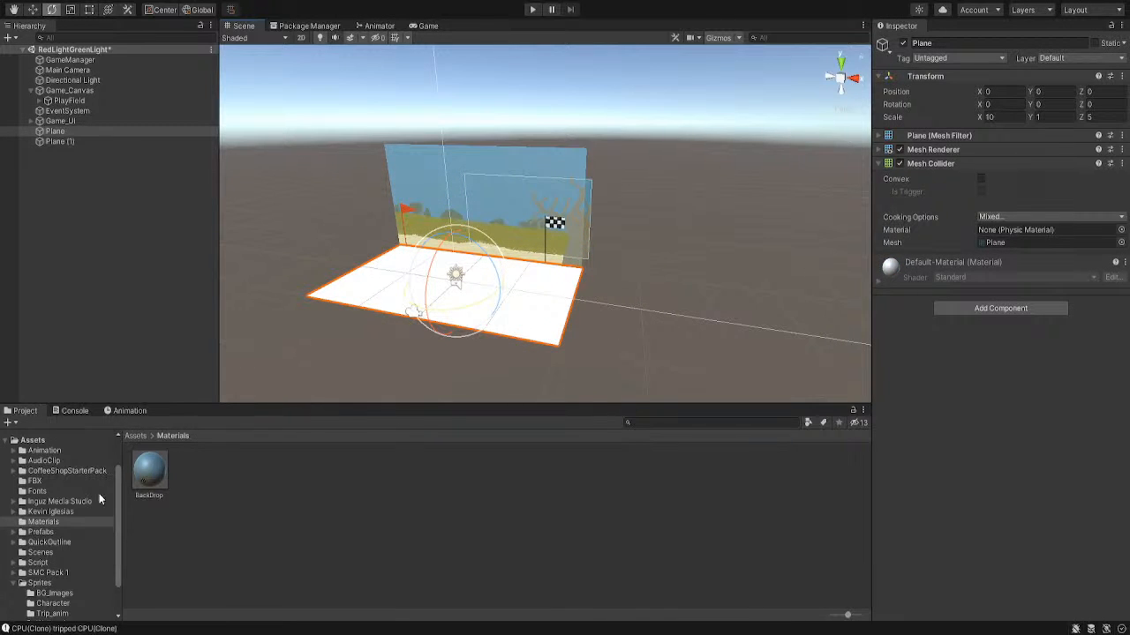
{"action": "scroll", "coordinate": [62, 580], "scroll_direction": "down", "scroll_amount": 2}
{"action": "left_click", "coordinate": [40, 603]}
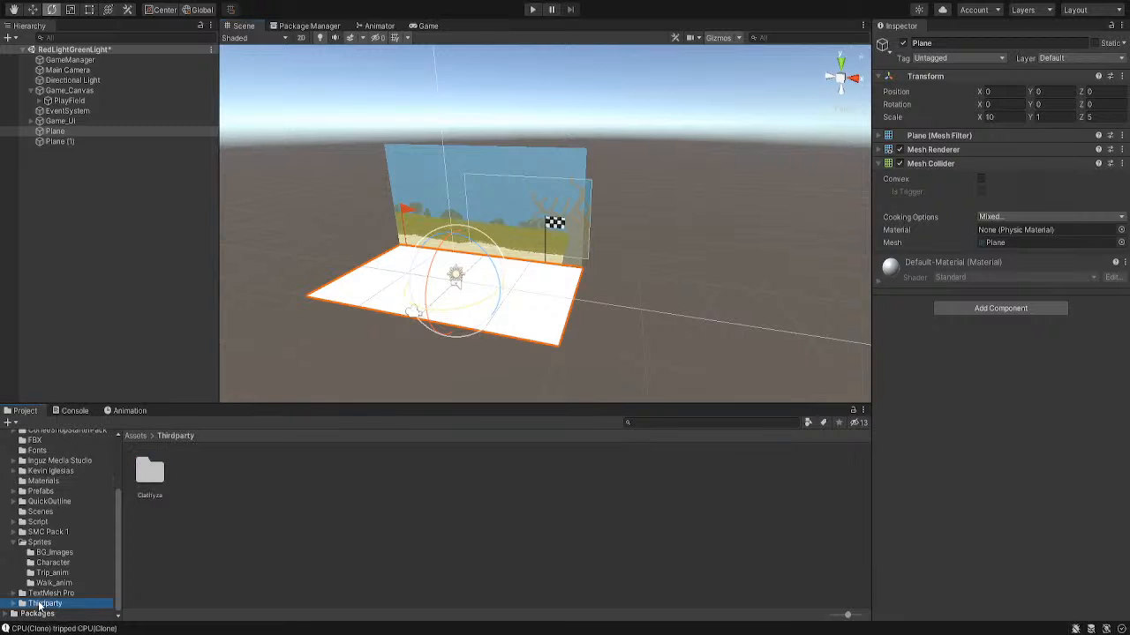
{"action": "left_click", "coordinate": [20, 603], "text": "alt"}
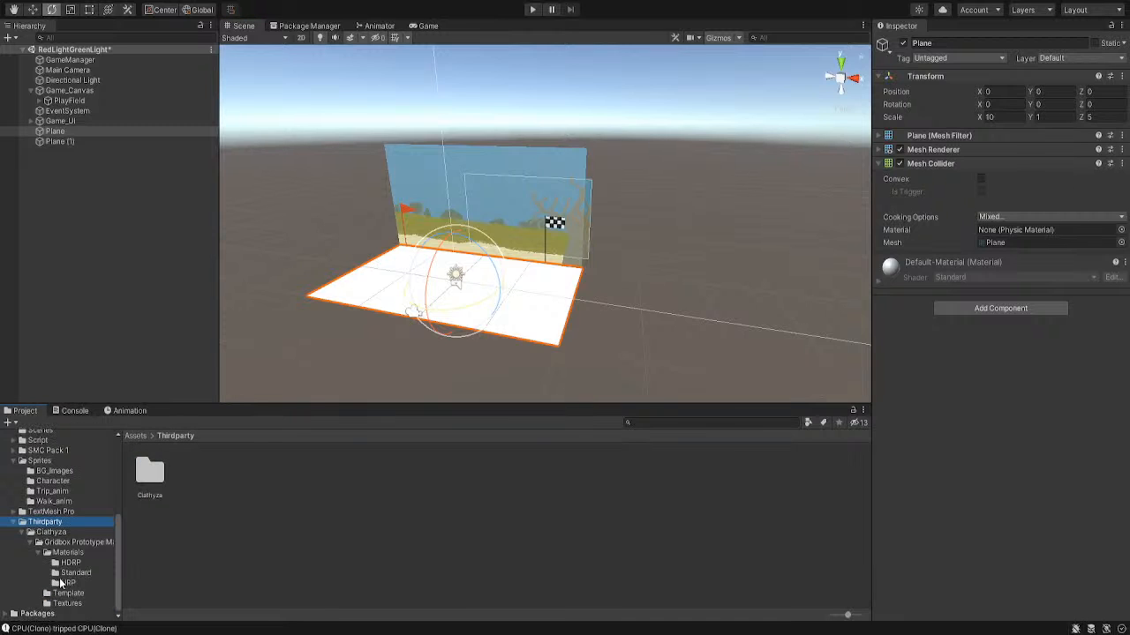
{"action": "left_click", "coordinate": [68, 563]}
{"action": "left_click", "coordinate": [71, 574]}
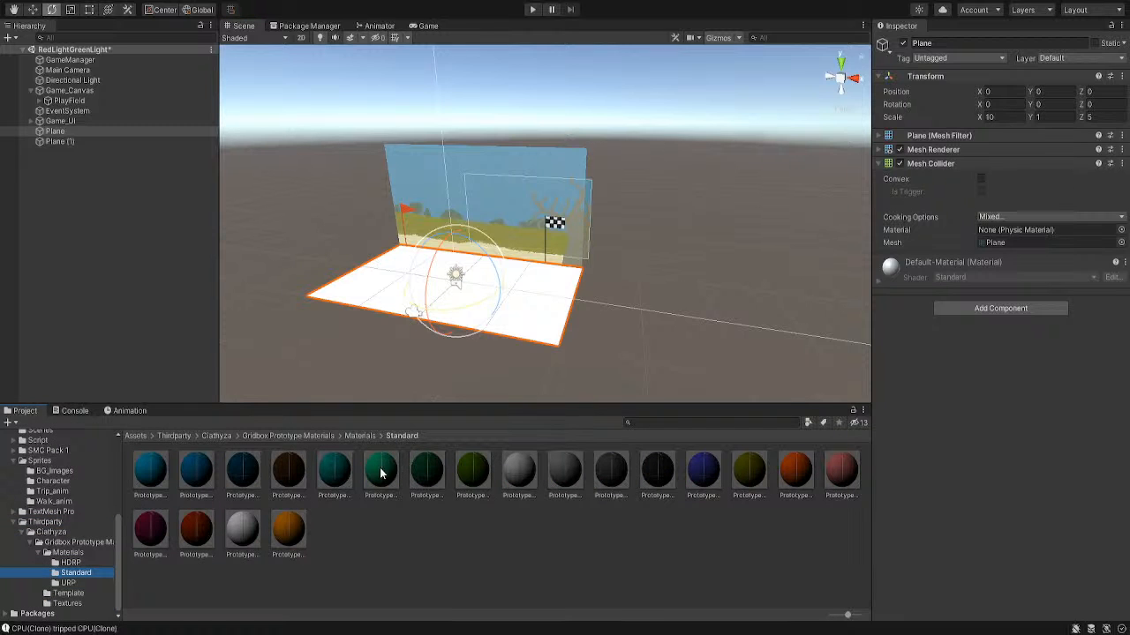
Try the Green 1, pink and yellow prototype materials on the ground plane, viewing each against the backdrop
{"action": "left_click_drag", "start_coordinate": [380, 470], "coordinate": [390, 303]}
{"action": "middle_click_drag", "start_coordinate": [453, 324], "coordinate": [582, 335]}
{"action": "right_click_drag", "start_coordinate": [657, 299], "coordinate": [590, 320]}
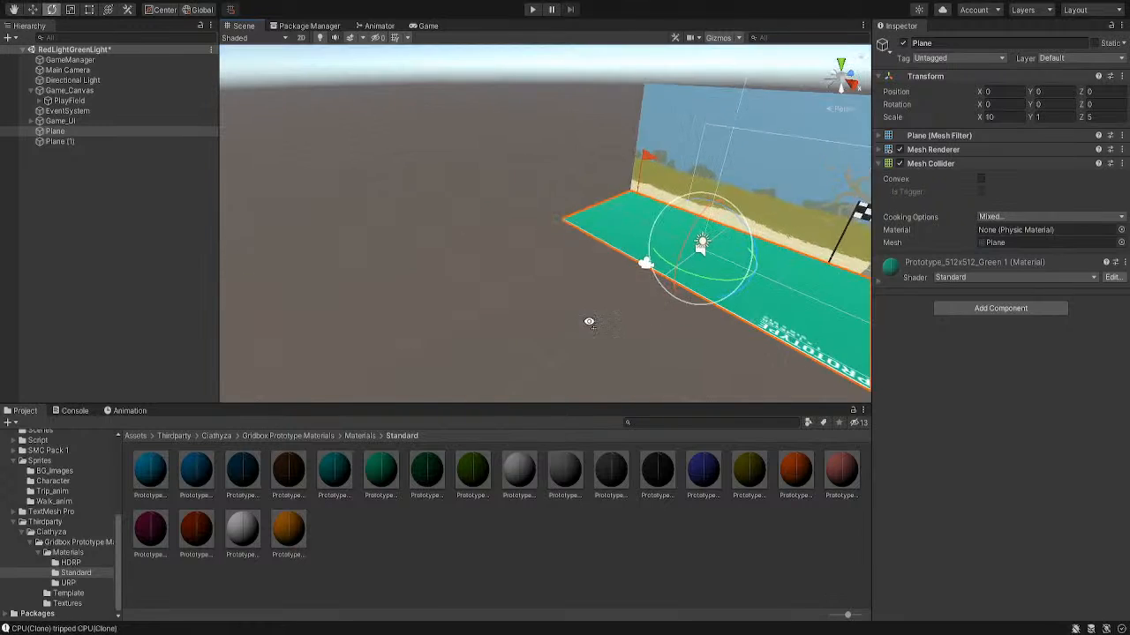
{"action": "middle_click_drag", "start_coordinate": [590, 321], "coordinate": [415, 363]}
{"action": "left_click_drag", "start_coordinate": [830, 478], "coordinate": [569, 345]}
{"action": "middle_click_drag", "start_coordinate": [388, 361], "coordinate": [441, 350]}
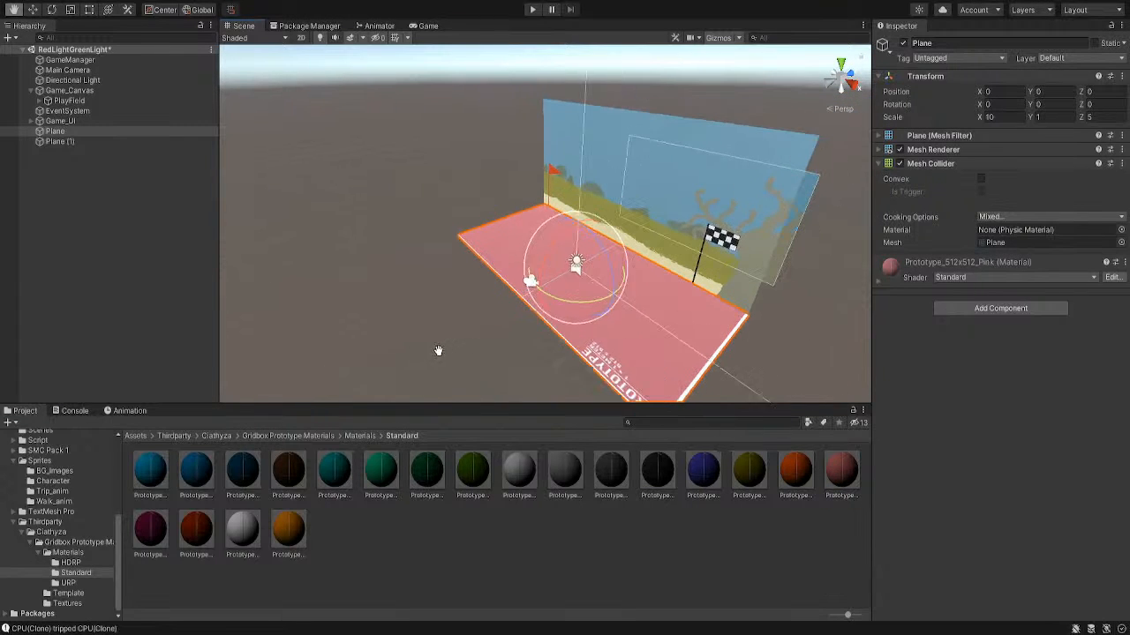
{"action": "left_click_drag", "start_coordinate": [289, 529], "coordinate": [494, 260]}
{"action": "right_click_drag", "start_coordinate": [420, 351], "coordinate": [499, 376]}
{"action": "middle_click_drag", "start_coordinate": [500, 376], "coordinate": [641, 318]}
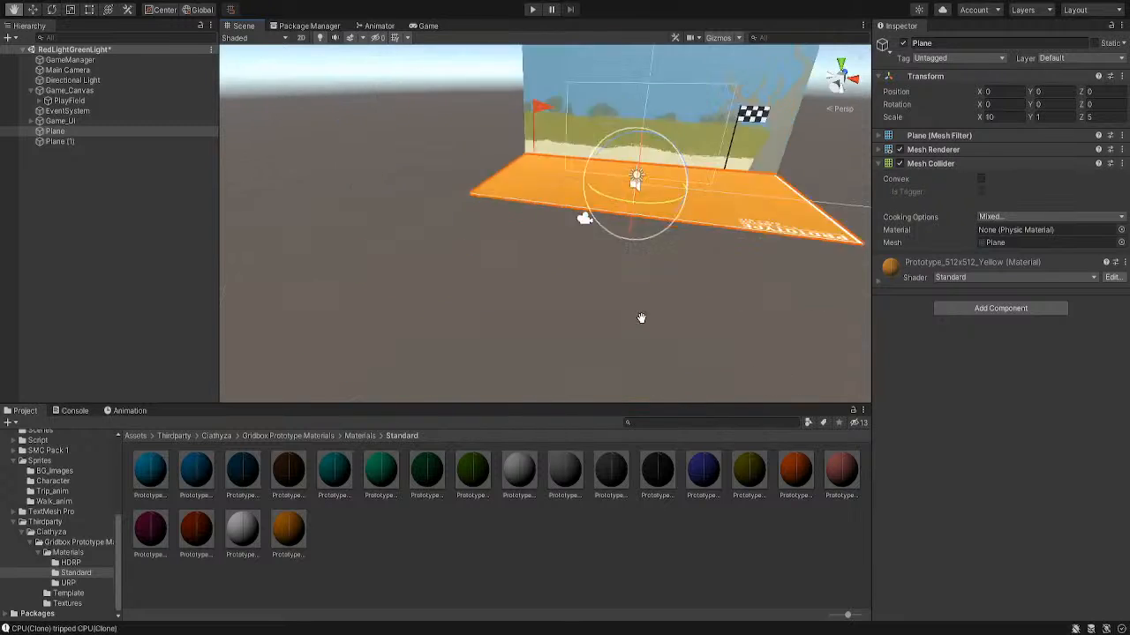
{"action": "right_click_drag", "start_coordinate": [641, 318], "coordinate": [674, 277]}
{"action": "middle_click_drag", "start_coordinate": [675, 277], "coordinate": [572, 403]}
Apply the Prototype_512x512_Green 1 material to the ground plane
{"action": "left_click_drag", "start_coordinate": [382, 472], "coordinate": [433, 350]}
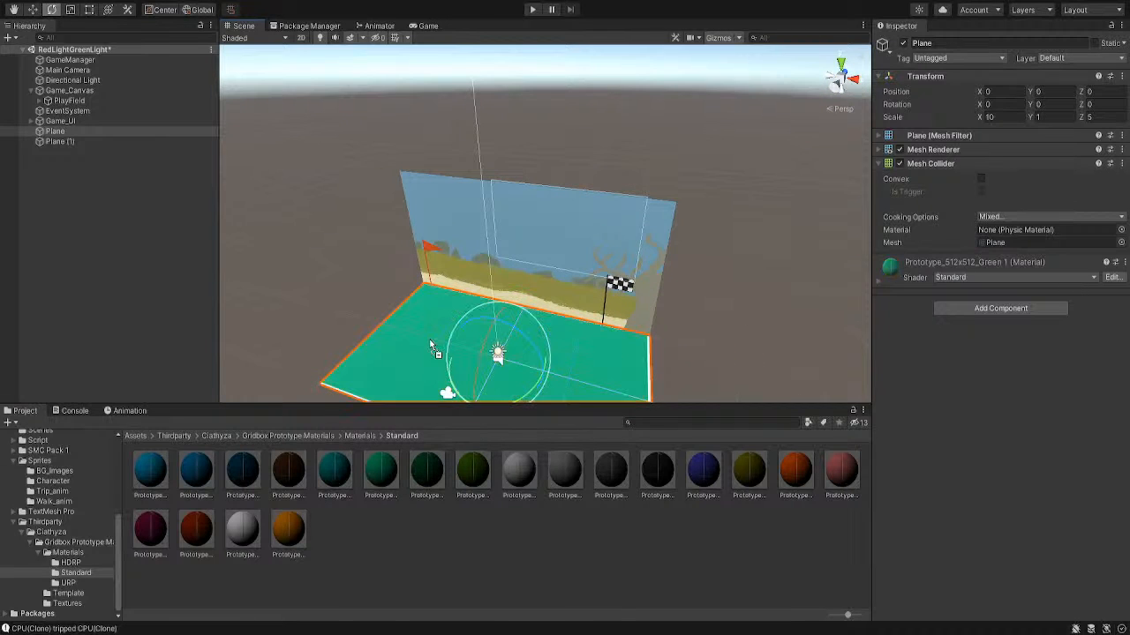
{"action": "middle_click_drag", "start_coordinate": [433, 350], "coordinate": [461, 326]}
{"action": "right_click_drag", "start_coordinate": [462, 325], "coordinate": [659, 285]}
{"action": "middle_click_drag", "start_coordinate": [659, 285], "coordinate": [591, 256]}
{"action": "right_click_drag", "start_coordinate": [573, 259], "coordinate": [481, 288]}
{"action": "middle_click_drag", "start_coordinate": [483, 286], "coordinate": [517, 328]}
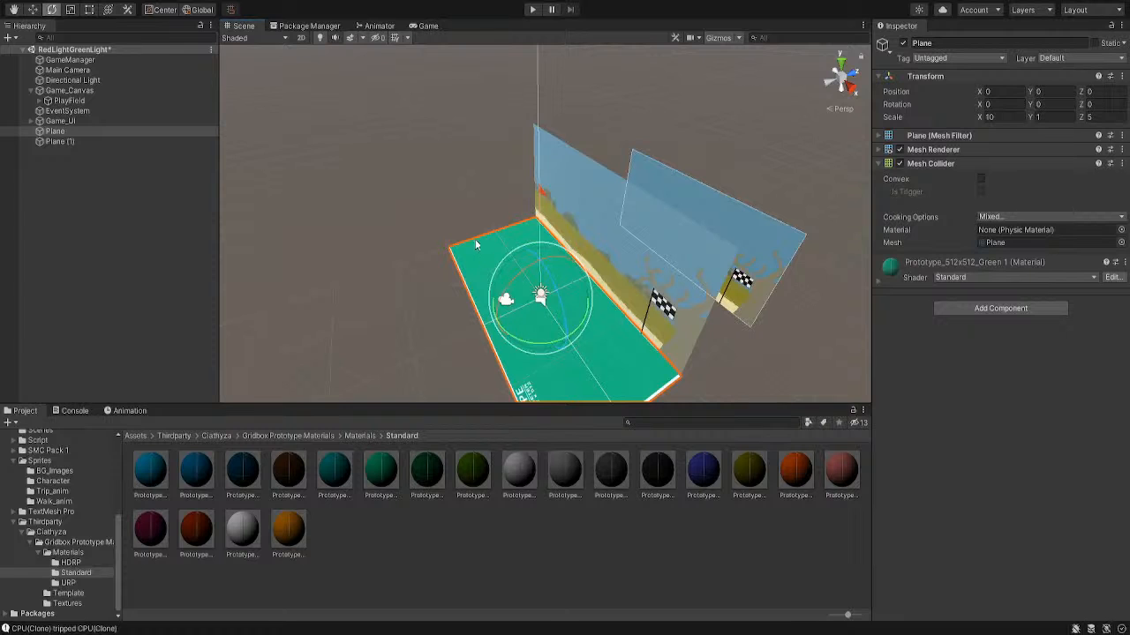
Examine the green ground plane and the textured backdrop from several angles and distances
{"action": "mouse_move", "coordinate": [468, 228]}
{"action": "right_mouse_down"}
{"action": "mouse_move", "coordinate": [468, 274]}
{"action": "mouse_move", "coordinate": [474, 247]}
{"action": "right_mouse_up"}
{"action": "right_click_drag", "start_coordinate": [479, 291], "coordinate": [578, 346]}
{"action": "middle_click_drag", "start_coordinate": [578, 346], "coordinate": [634, 312]}
{"action": "right_click_drag", "start_coordinate": [634, 312], "coordinate": [684, 285]}
{"action": "mouse_move", "coordinate": [637, 333]}
{"action": "right_mouse_down"}
{"action": "mouse_move", "coordinate": [647, 334]}
{"action": "mouse_move", "coordinate": [637, 359]}
{"action": "mouse_move", "coordinate": [620, 338]}
{"action": "right_mouse_up"}
{"action": "scroll", "coordinate": [645, 334], "scroll_direction": "up", "scroll_amount": 5}
{"action": "scroll", "coordinate": [644, 336], "scroll_direction": "down", "scroll_amount": 4}
{"action": "scroll", "coordinate": [616, 338], "scroll_direction": "down", "scroll_amount": 3}
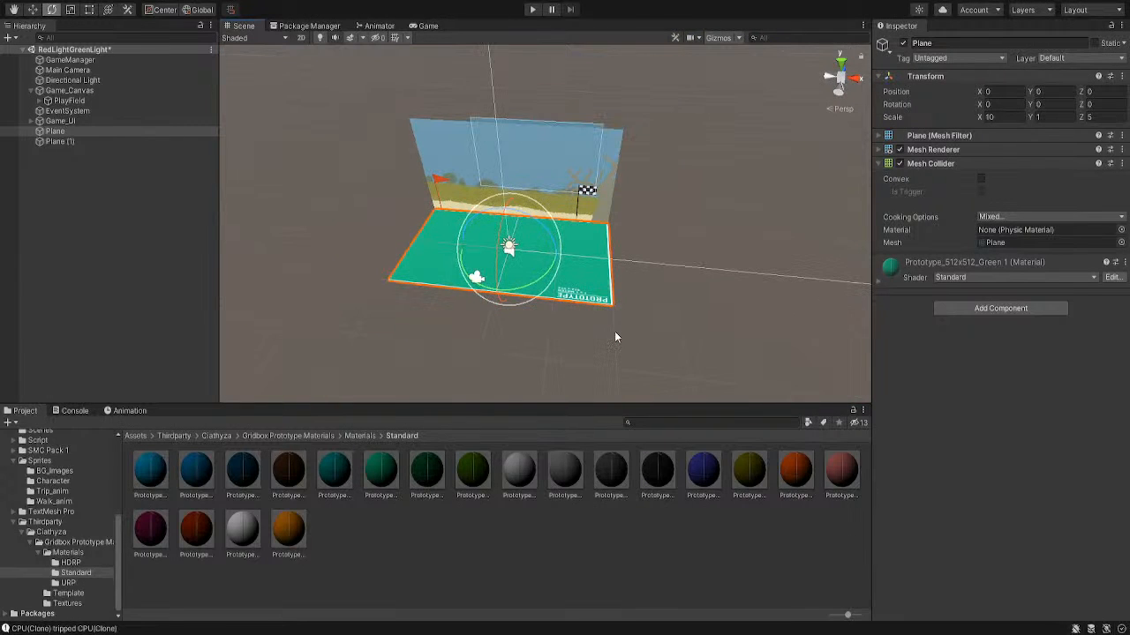
Lengthen the ground plane along Z to a scale of about 19.8
{"action": "key", "text": "r"}
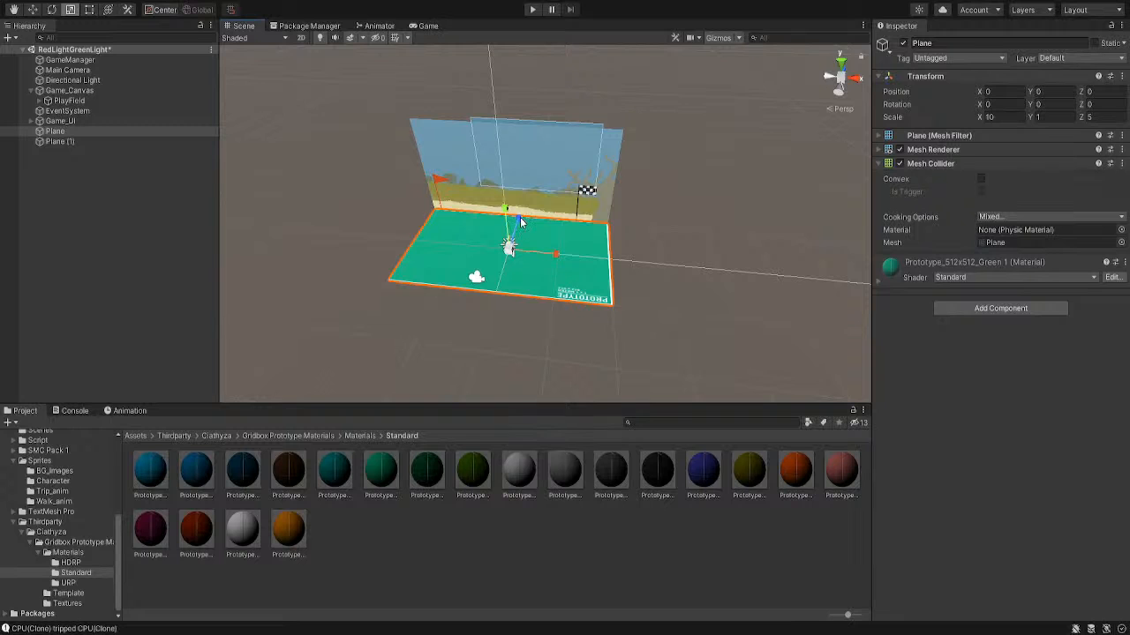
{"action": "left_click_drag", "start_coordinate": [521, 222], "coordinate": [581, 154]}
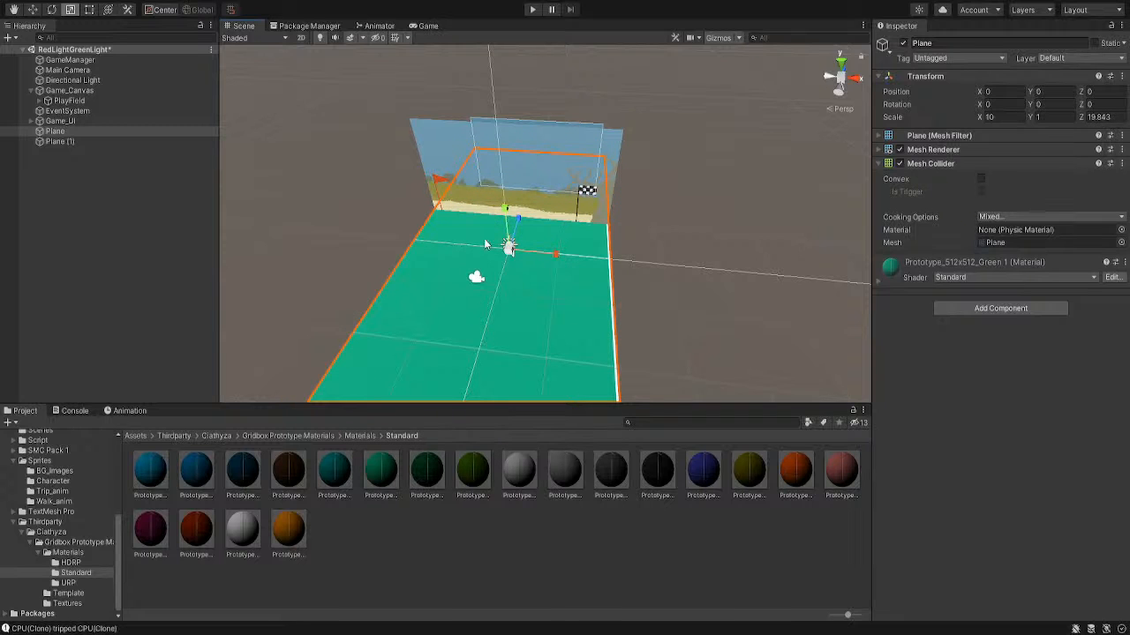
Try widening the backdrop plane to an X scale of about 16.8, and undo the change
{"action": "left_click", "coordinate": [550, 180]}
{"action": "left_click", "coordinate": [557, 196]}
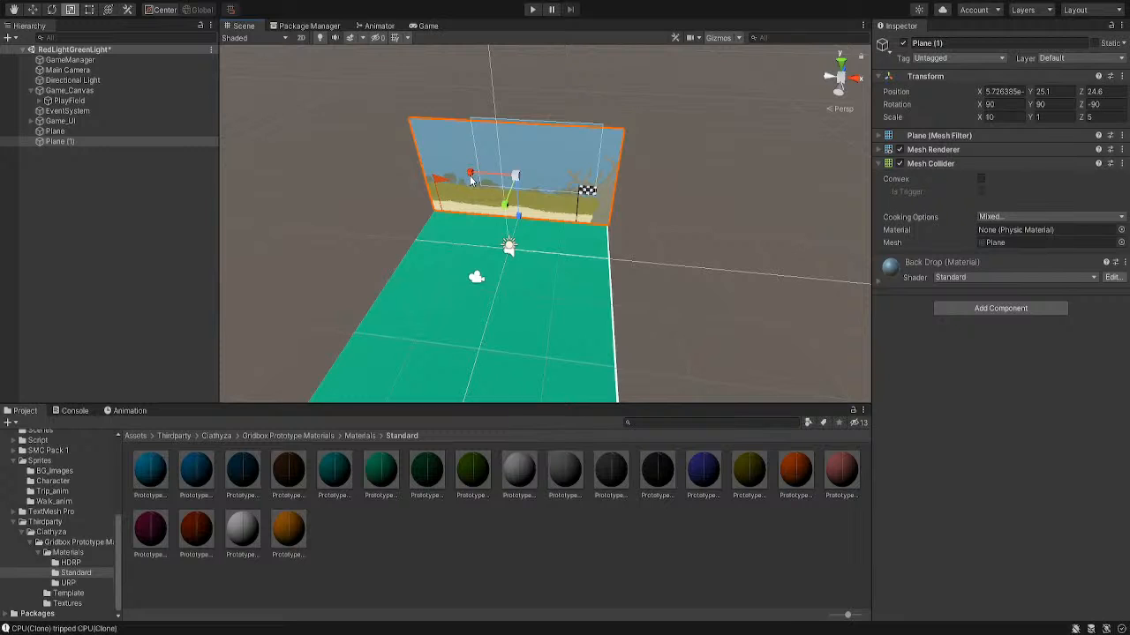
{"action": "left_click_drag", "start_coordinate": [471, 174], "coordinate": [438, 175]}
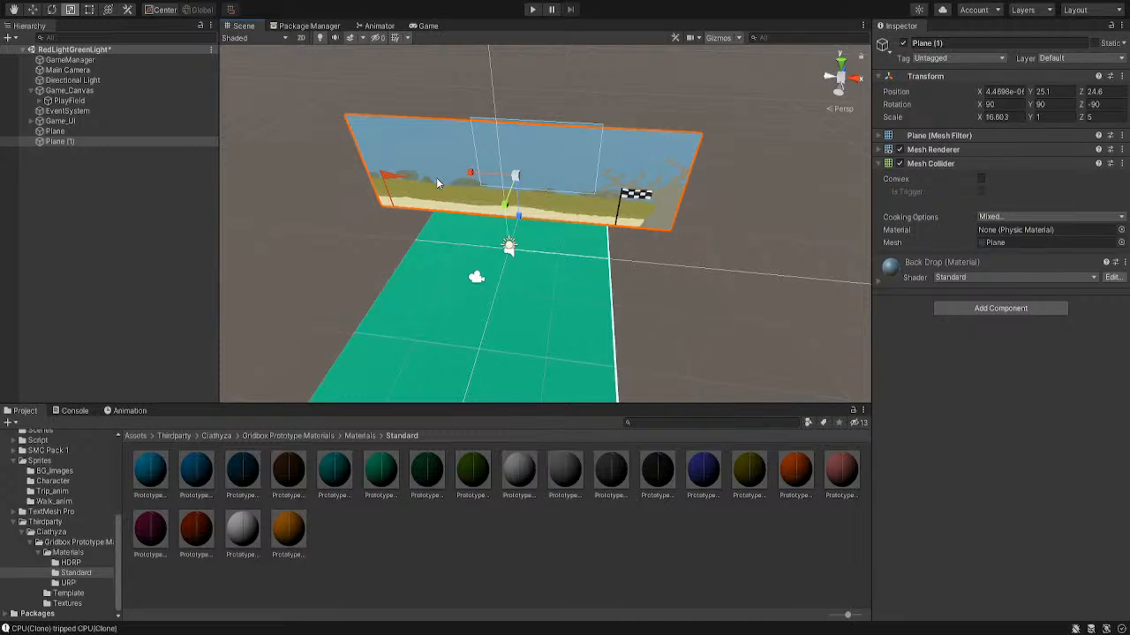
{"action": "key", "text": "ctrl+z"}
Widen the ground plane along X to a scale of about 19
{"action": "left_click", "coordinate": [470, 307]}
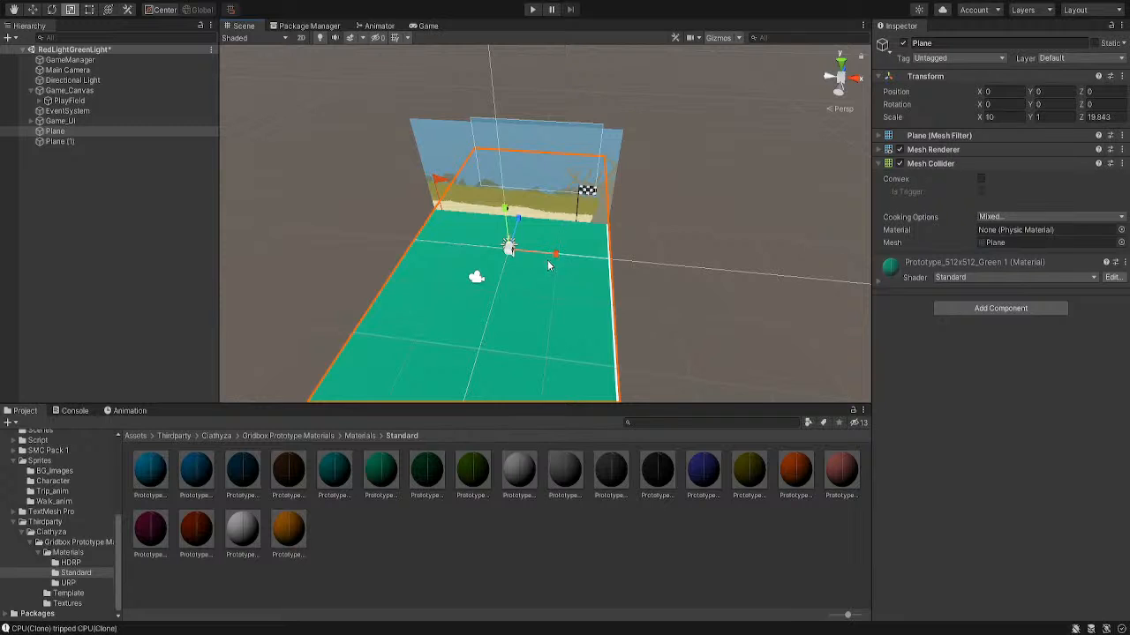
{"action": "left_click_drag", "start_coordinate": [556, 255], "coordinate": [599, 259]}
Try enlarging the backdrop plane uniformly to an X scale of about 18.8 and raising it, and undo both changes
{"action": "left_click", "coordinate": [537, 188]}
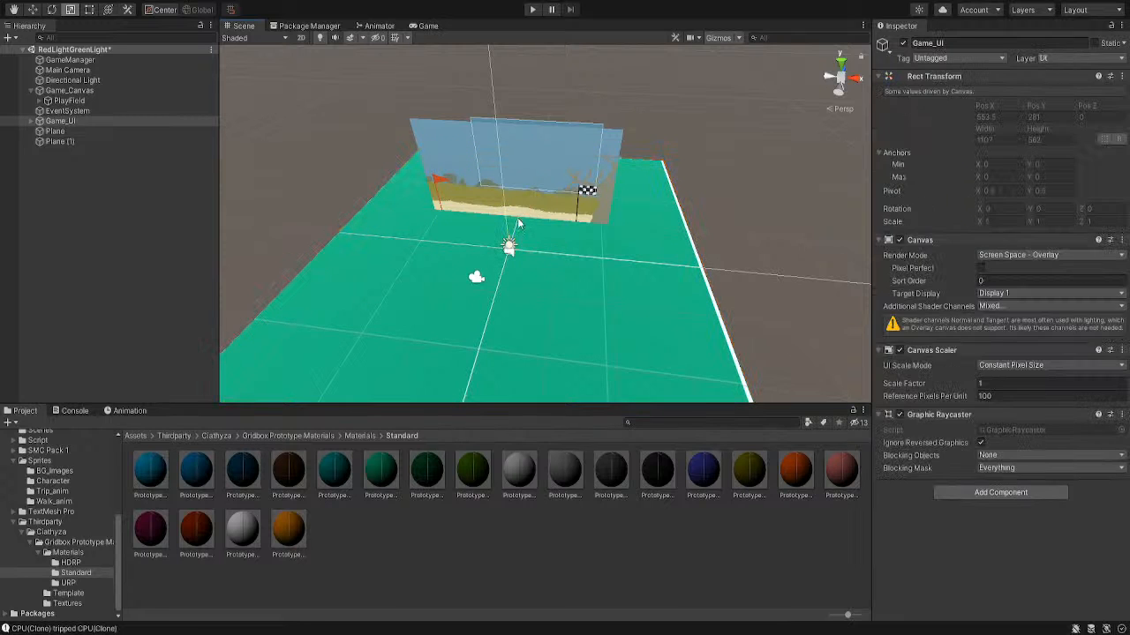
{"action": "left_click", "coordinate": [530, 193]}
{"action": "left_click_drag", "start_coordinate": [529, 194], "coordinate": [554, 163]}
{"action": "key", "text": "w"}
{"action": "left_click_drag", "start_coordinate": [513, 130], "coordinate": [512, 92]}
{"action": "key", "text": "ctrl+z"}
{"action": "key", "text": "ctrl+z"}
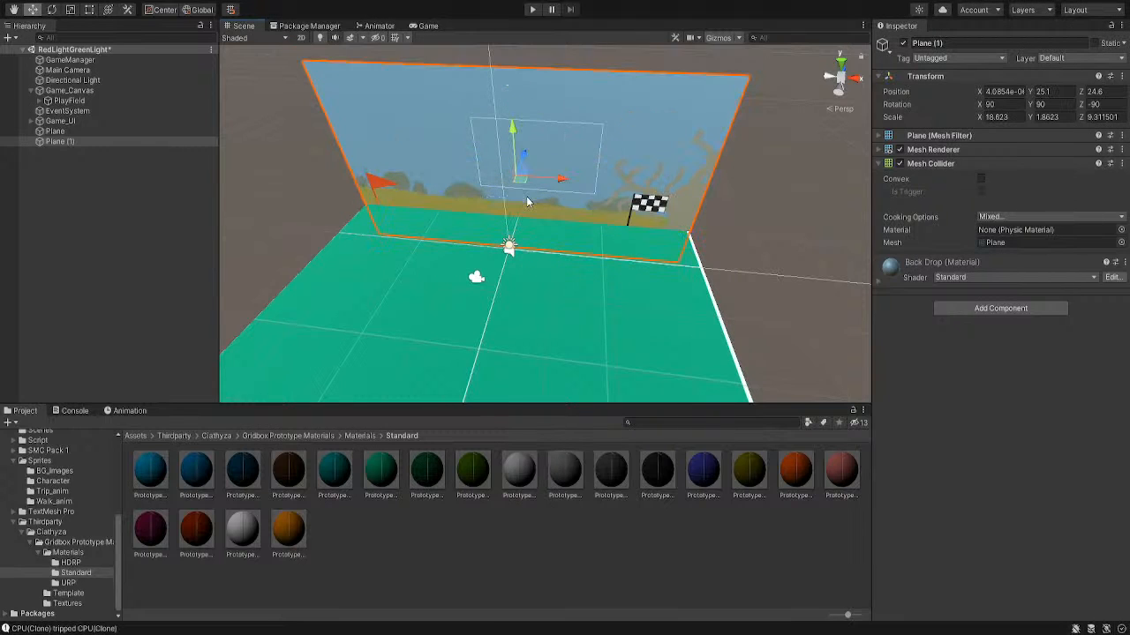
Widen only the backdrop plane's X scale to about 18.85 so it spans the ground's width, and deselect it
{"action": "key", "text": "e"}
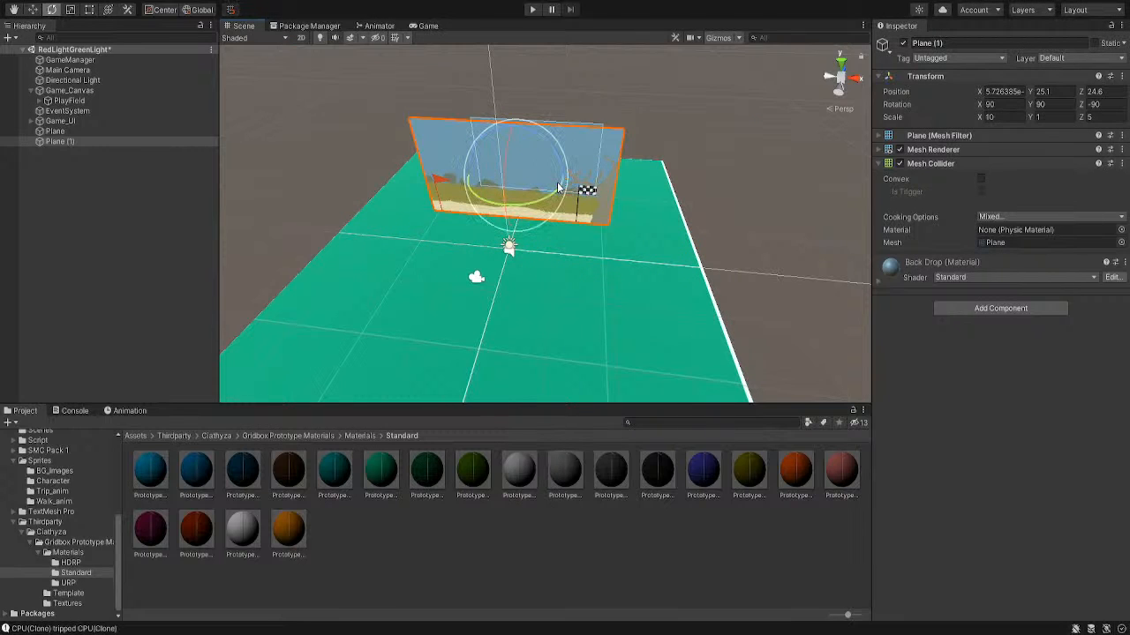
{"action": "key", "text": "r"}
{"action": "left_click_drag", "start_coordinate": [472, 174], "coordinate": [432, 175]}
{"action": "left_click", "coordinate": [751, 258]}
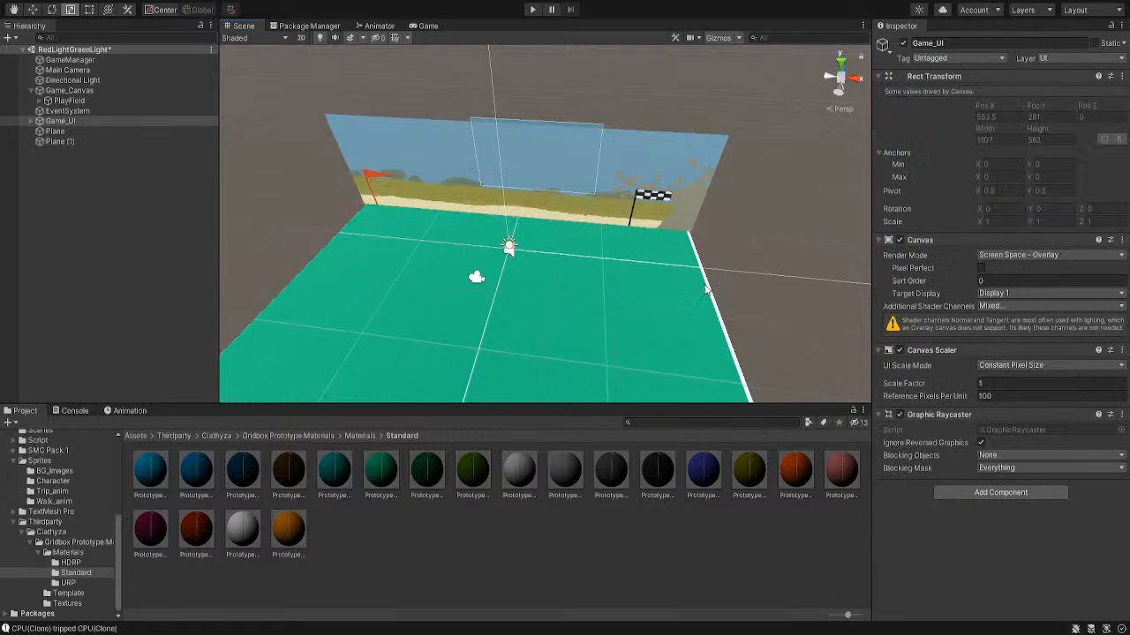
Inspect the enlarged ground and backdrop from several angles, checking the corners, the edges and the overall play area
{"action": "right_click_drag", "start_coordinate": [634, 303], "coordinate": [503, 295]}
{"action": "middle_click_drag", "start_coordinate": [613, 300], "coordinate": [594, 292]}
{"action": "right_click_drag", "start_coordinate": [595, 292], "coordinate": [724, 339]}
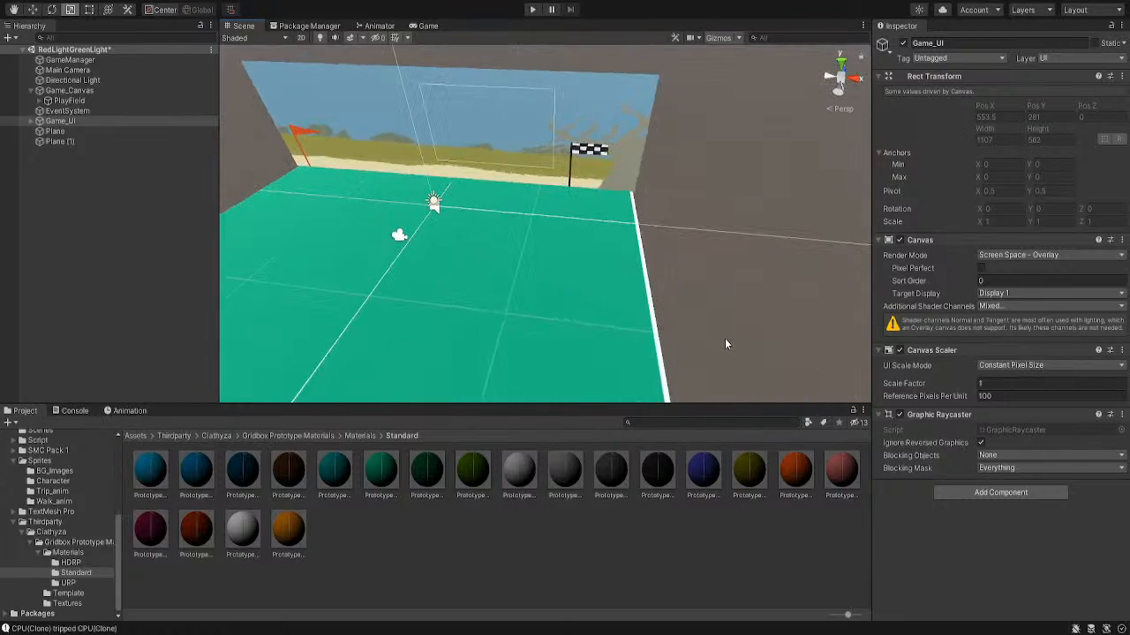
{"action": "middle_click_drag", "start_coordinate": [677, 353], "coordinate": [668, 318]}
{"action": "right_click_drag", "start_coordinate": [668, 318], "coordinate": [630, 310]}
{"action": "mouse_move", "coordinate": [630, 310]}
{"action": "middle_mouse_down"}
{"action": "mouse_move", "coordinate": [625, 320]}
{"action": "mouse_move", "coordinate": [630, 310]}
{"action": "middle_mouse_up"}
{"action": "right_click_drag", "start_coordinate": [630, 310], "coordinate": [556, 281]}
{"action": "scroll", "coordinate": [542, 282], "scroll_direction": "down", "scroll_amount": 3}
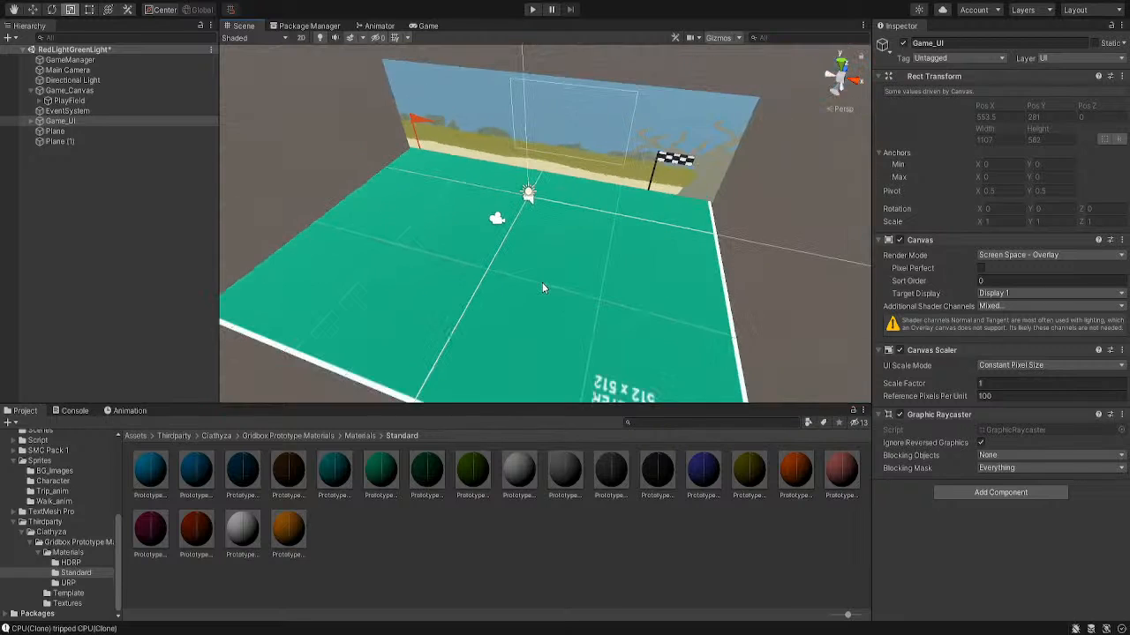
{"action": "scroll", "coordinate": [542, 288], "scroll_direction": "up", "scroll_amount": 2}
{"action": "middle_click_drag", "start_coordinate": [505, 273], "coordinate": [544, 278]}
{"action": "scroll", "coordinate": [544, 277], "scroll_direction": "up", "scroll_amount": 3}
{"action": "scroll", "coordinate": [543, 279], "scroll_direction": "down", "scroll_amount": 5}
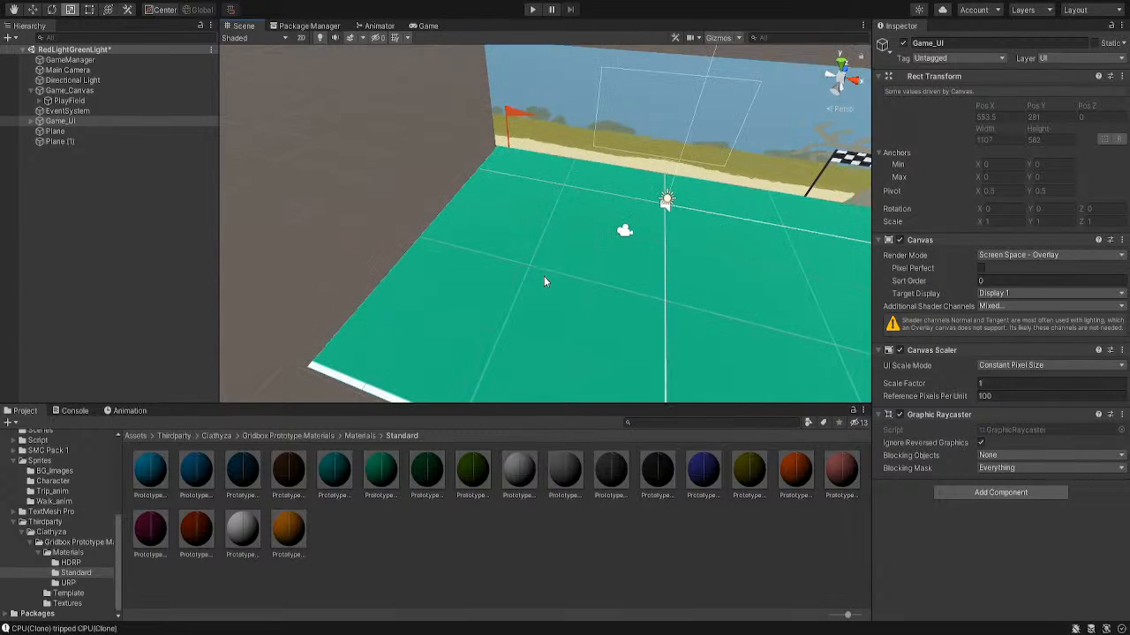
{"action": "scroll", "coordinate": [543, 282], "scroll_direction": "up", "scroll_amount": 5}
{"action": "scroll", "coordinate": [543, 285], "scroll_direction": "up", "scroll_amount": 2}
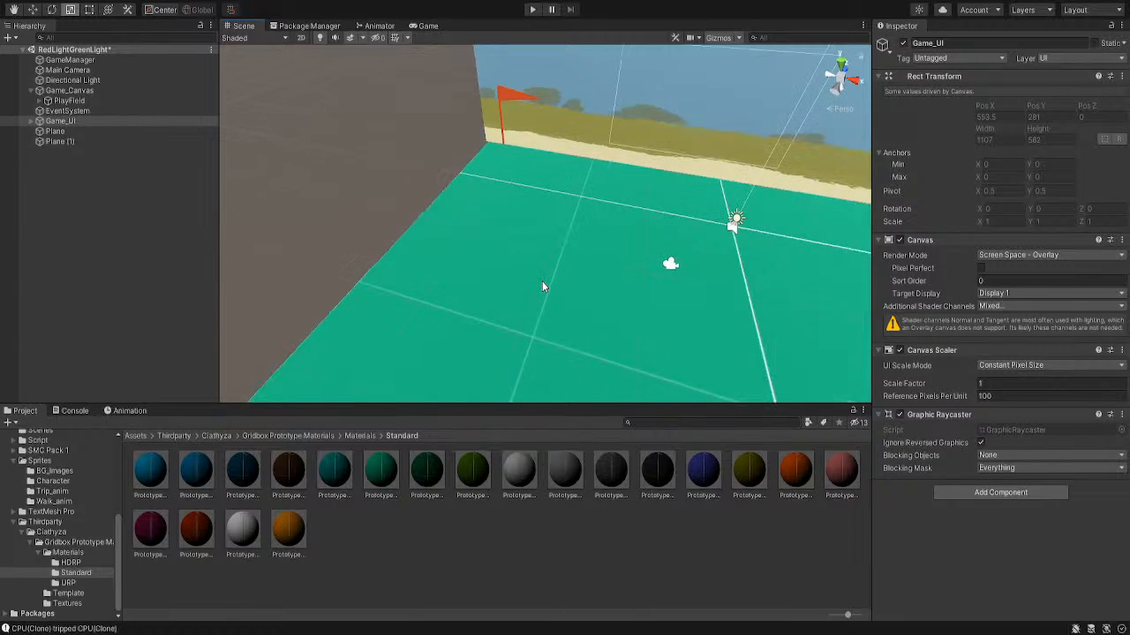
{"action": "scroll", "coordinate": [543, 285], "scroll_direction": "down", "scroll_amount": 4}
{"action": "mouse_move", "coordinate": [542, 283]}
{"action": "middle_mouse_down"}
{"action": "mouse_move", "coordinate": [453, 271]}
{"action": "mouse_move", "coordinate": [531, 266]}
{"action": "middle_mouse_up"}
{"action": "left_click_drag", "start_coordinate": [530, 266], "coordinate": [625, 281], "text": "alt"}
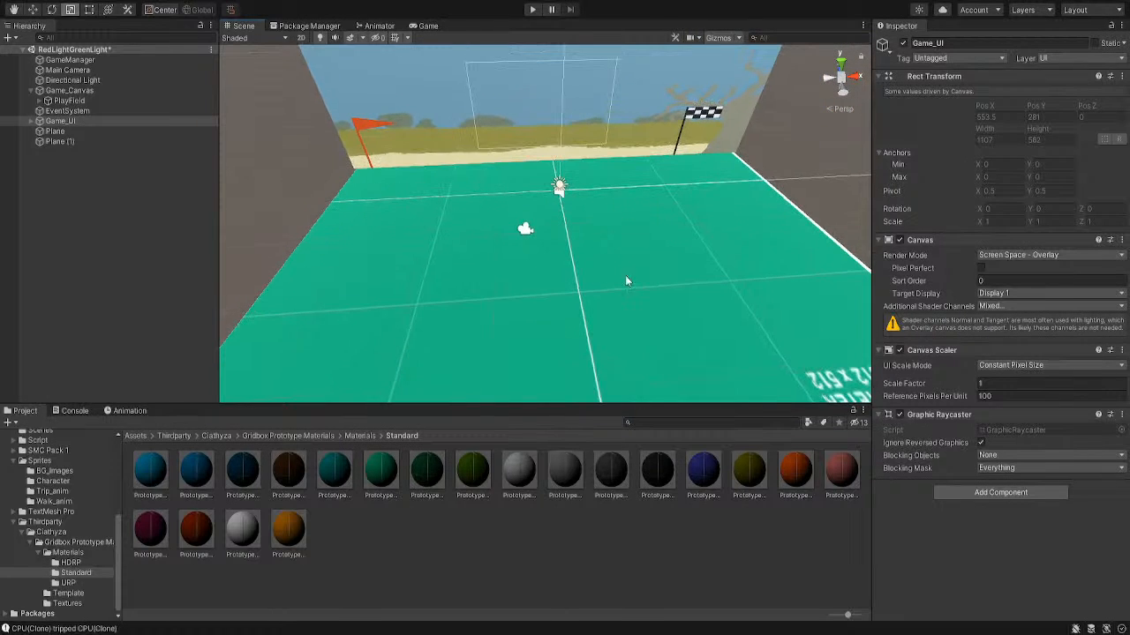
{"action": "scroll", "coordinate": [425, 205], "scroll_direction": "down", "scroll_amount": 3}
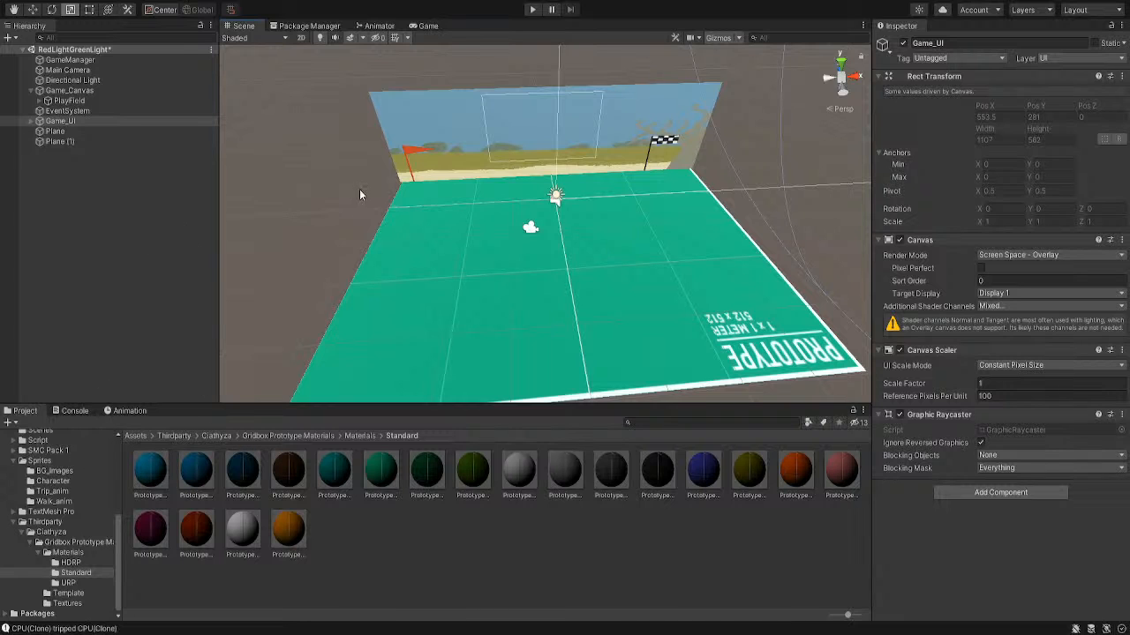
{"action": "left_click_drag", "start_coordinate": [404, 293], "coordinate": [529, 244], "text": "alt"}
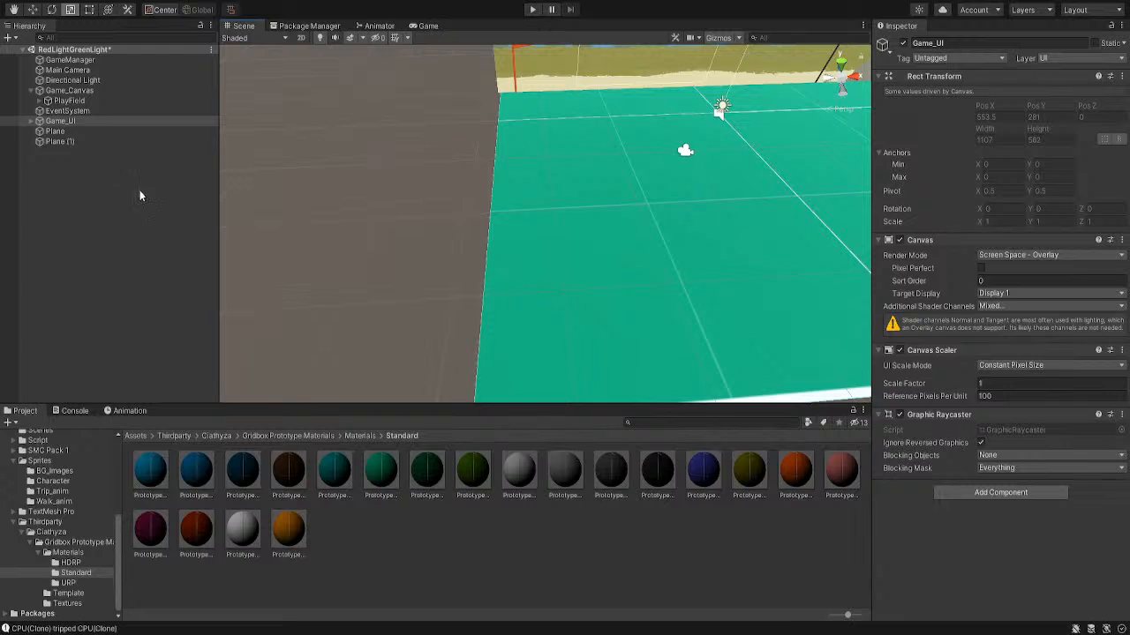
Deactivate both the ground plane and the backdrop plane in the scene
{"action": "left_click", "coordinate": [58, 132]}
{"action": "left_click", "coordinate": [902, 43]}
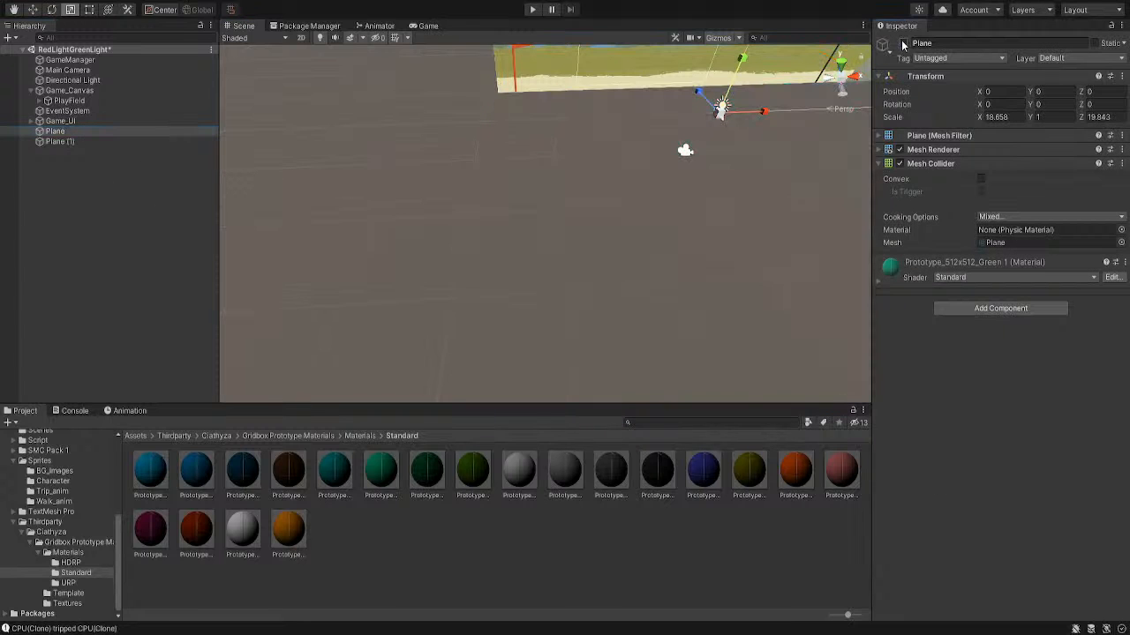
{"action": "left_click", "coordinate": [107, 143]}
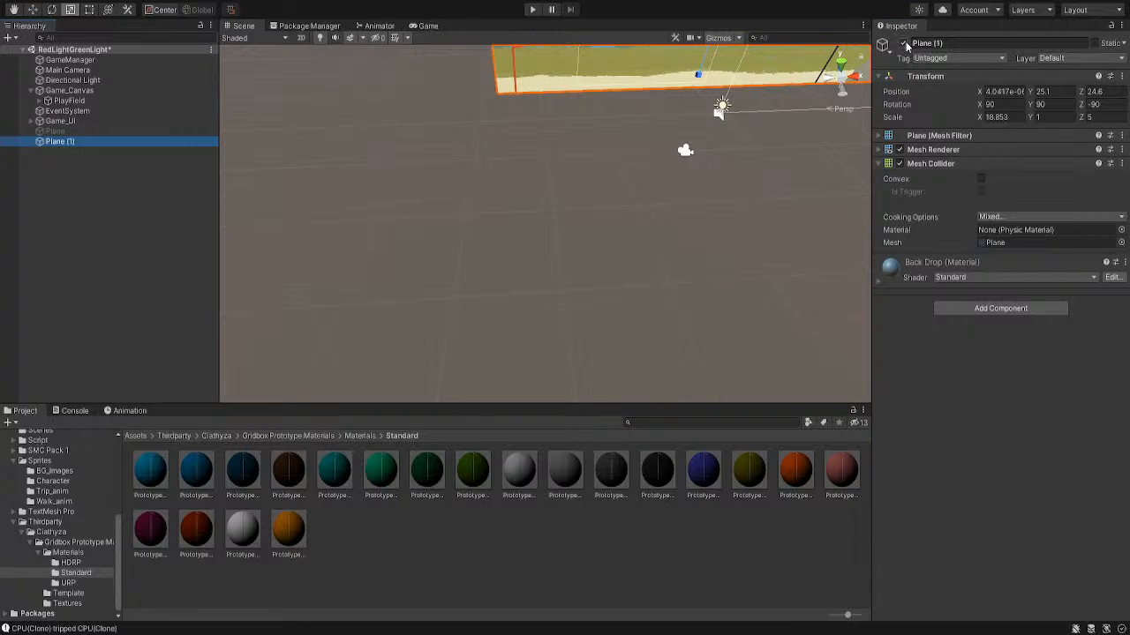
{"action": "left_click", "coordinate": [902, 43]}
Run the existing 2D game in play mode and shoot at characters in the lower rows
{"action": "left_click", "coordinate": [531, 15]}
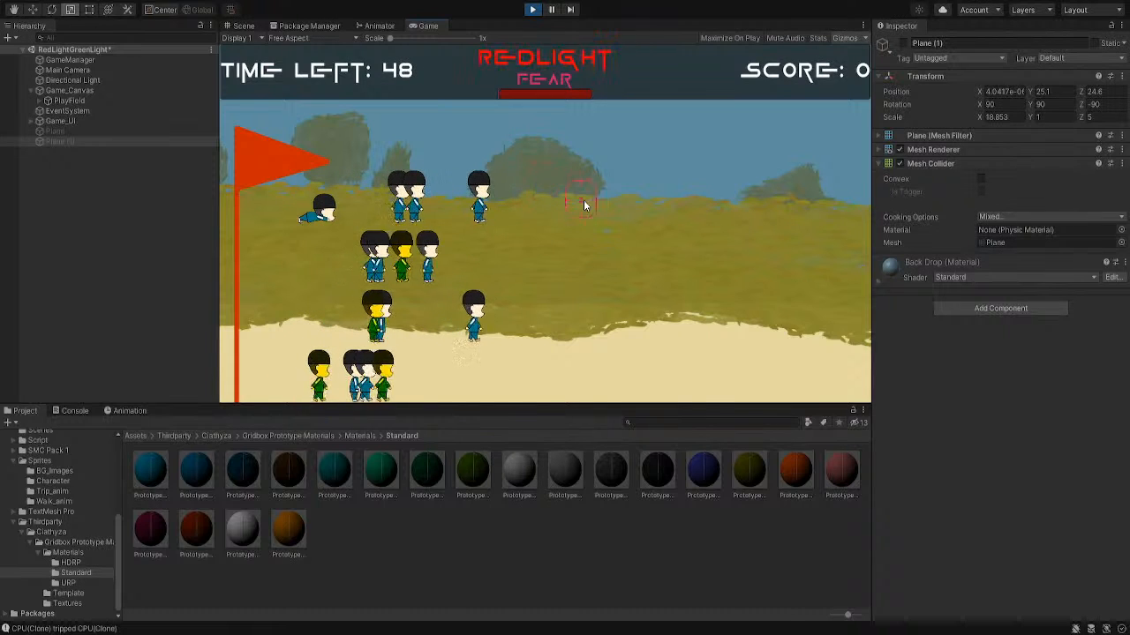
{"action": "left_click", "coordinate": [402, 391]}
{"action": "left_click", "coordinate": [324, 391]}
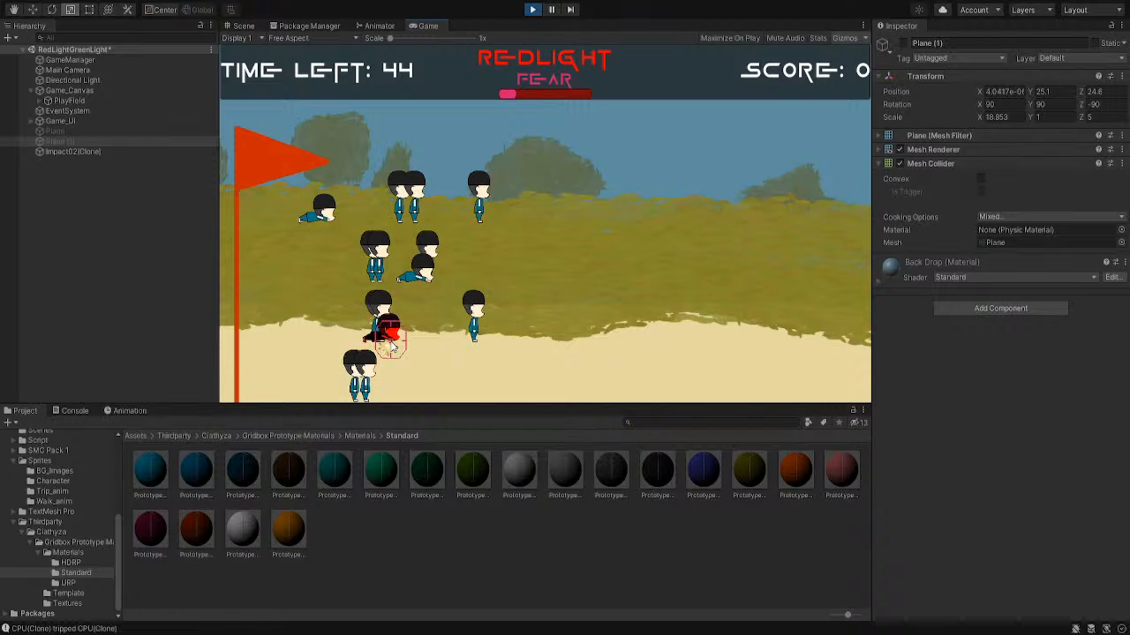
{"action": "left_click", "coordinate": [391, 342]}
{"action": "left_click", "coordinate": [495, 348]}
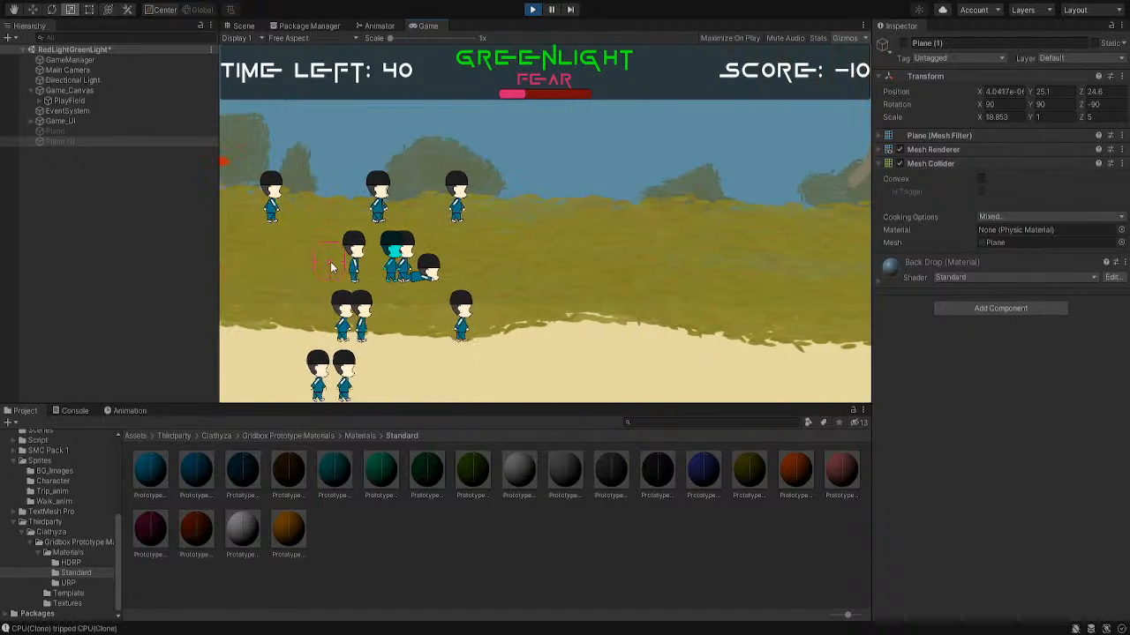
Stop play mode and create a folder named 3d inside the Dalgona script folder
{"action": "left_click", "coordinate": [532, 9]}
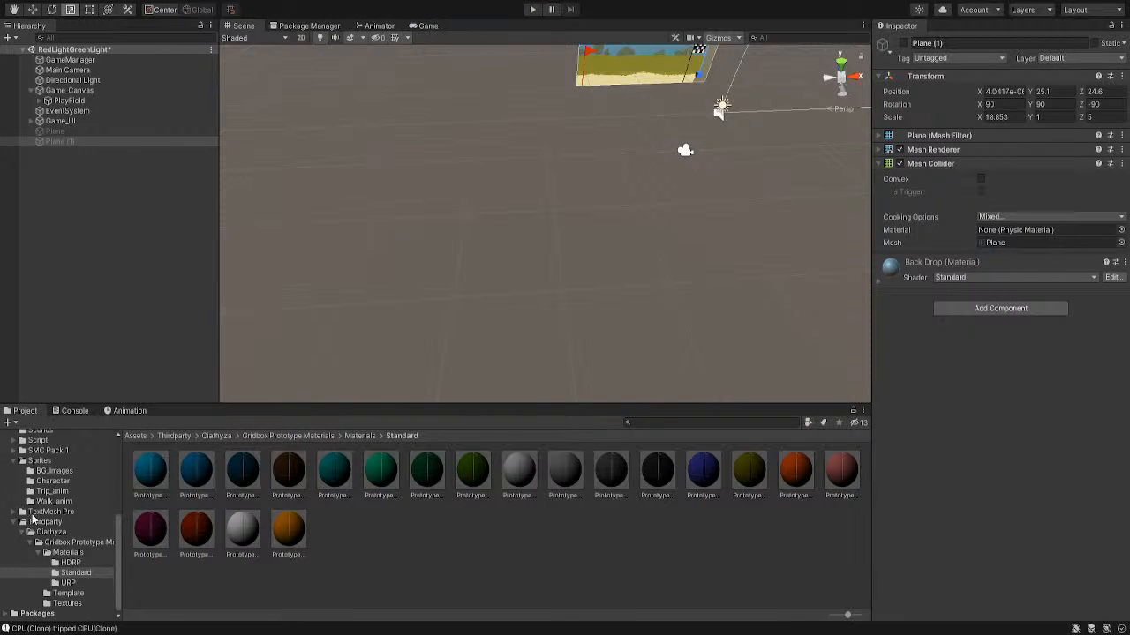
{"action": "scroll", "coordinate": [33, 475], "scroll_direction": "up", "scroll_amount": 3}
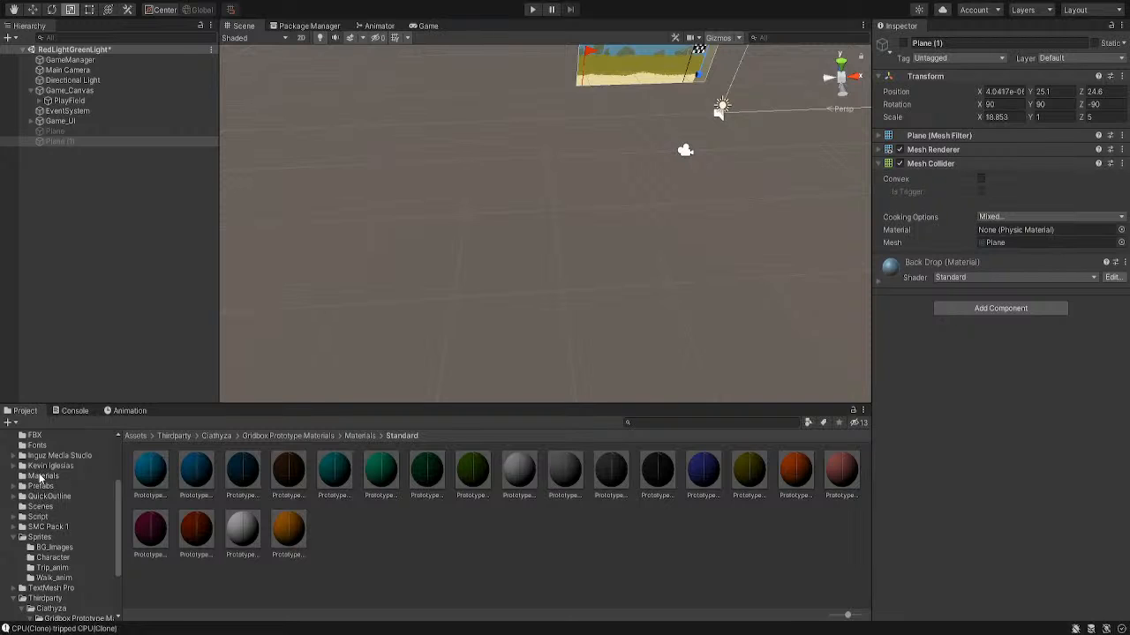
{"action": "scroll", "coordinate": [46, 490], "scroll_direction": "up", "scroll_amount": 1}
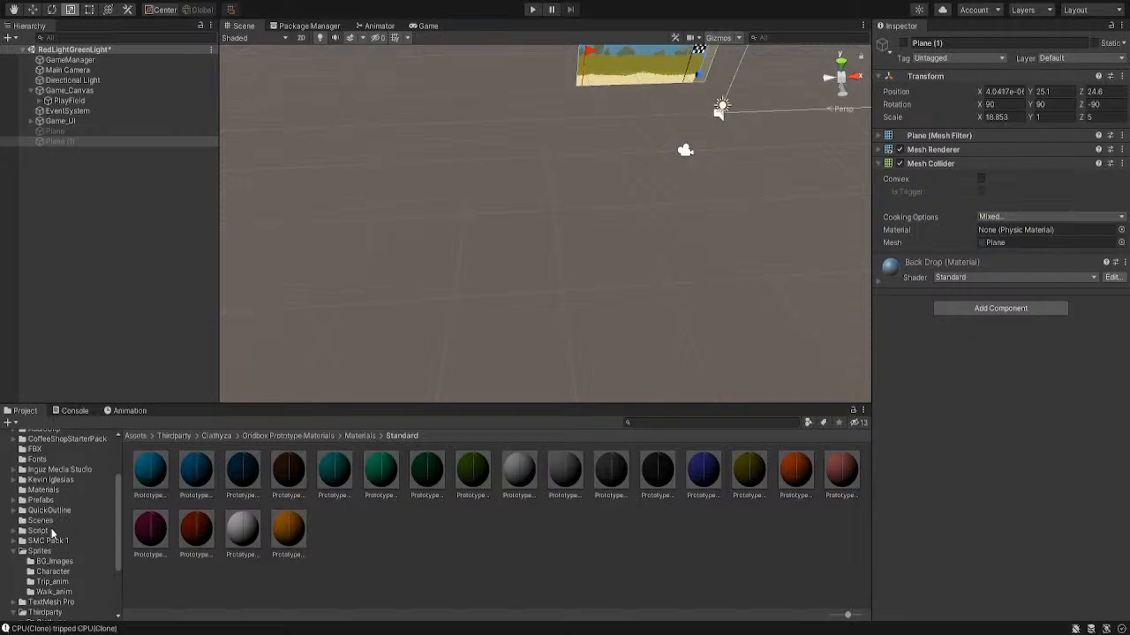
{"action": "left_click", "coordinate": [40, 531]}
{"action": "double_click", "coordinate": [150, 472]}
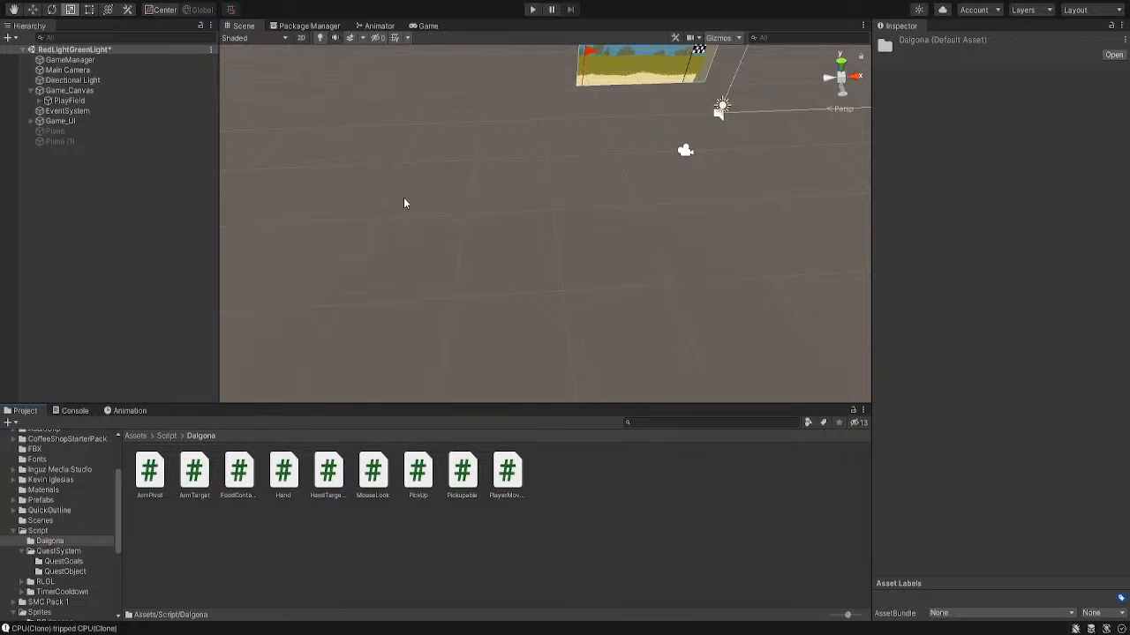
{"action": "key", "text": "ctrl+shift+n"}
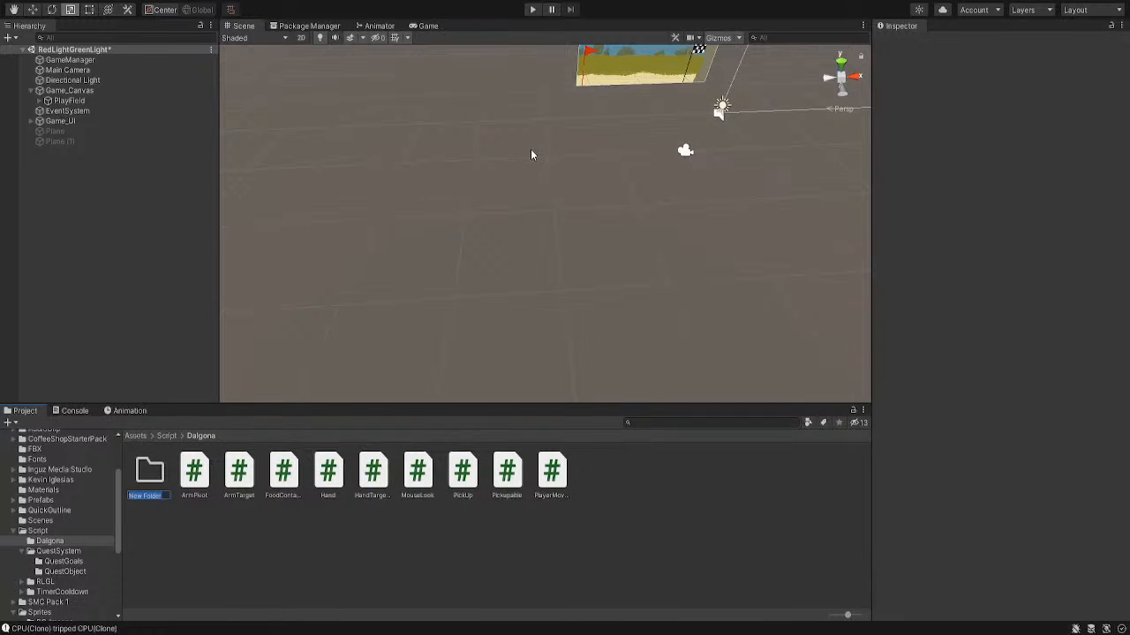
{"action": "type", "text": "H"}
{"action": "key", "text": "Return"}
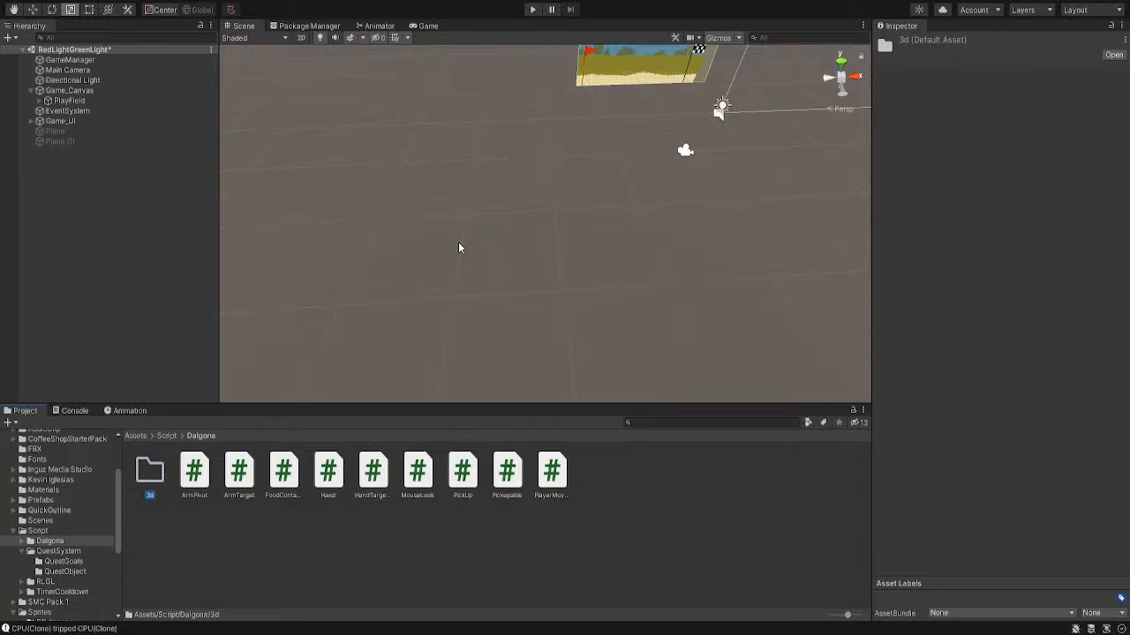
Move the 3d folder from the Dalgona script folder into the RLGL script folder
{"action": "middle_click_drag", "start_coordinate": [568, 154], "coordinate": [516, 178]}
{"action": "left_click", "coordinate": [167, 467]}
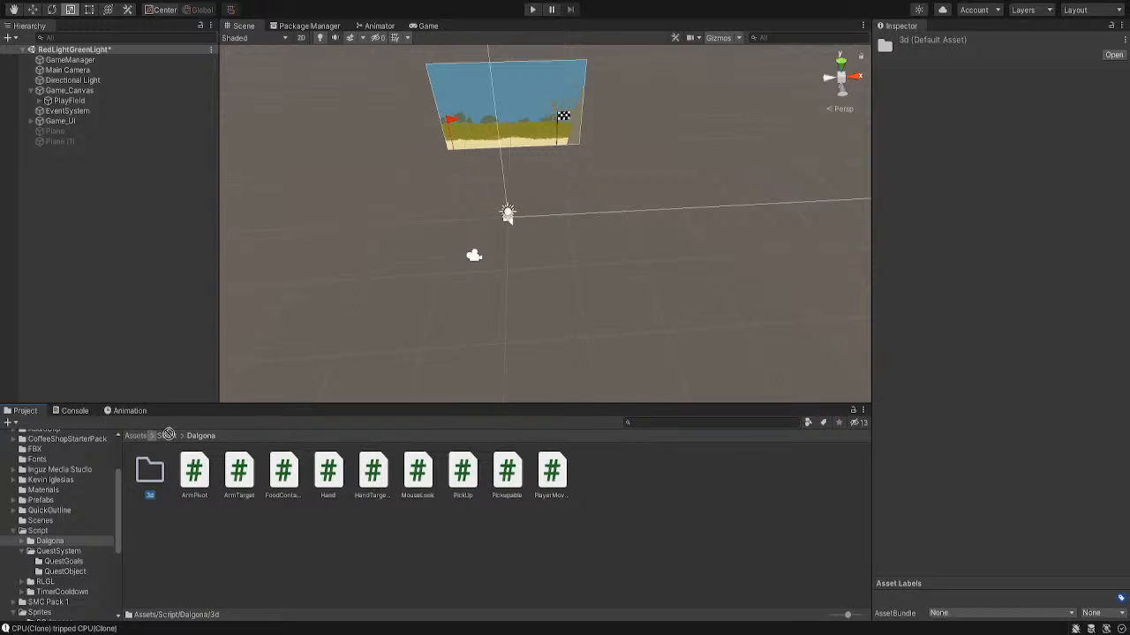
{"action": "left_click", "coordinate": [138, 436]}
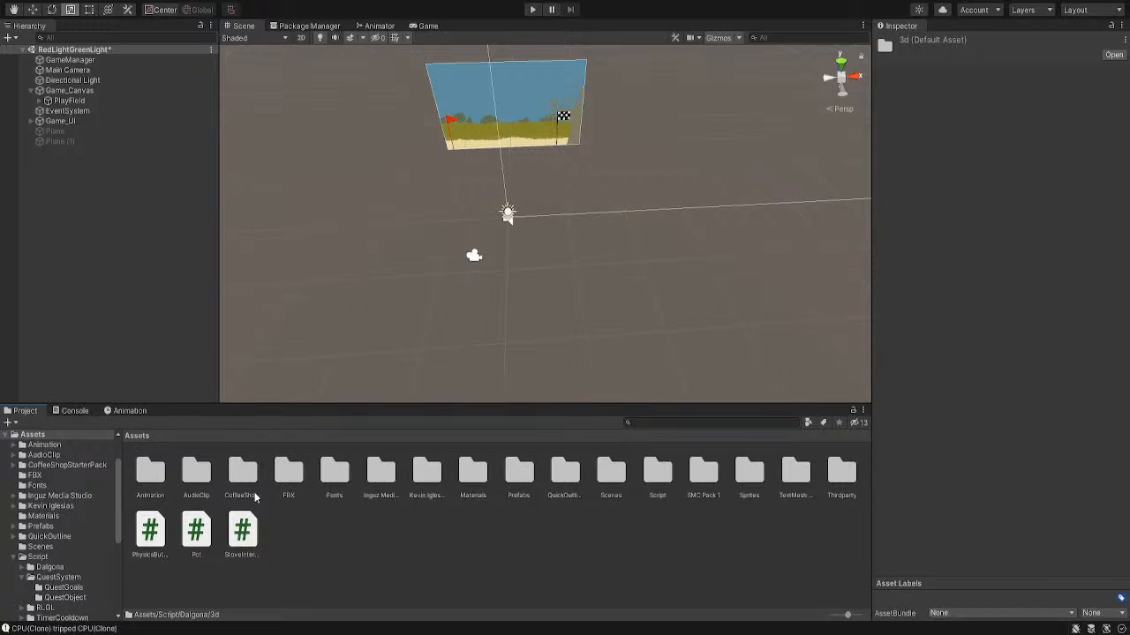
{"action": "left_click", "coordinate": [50, 567]}
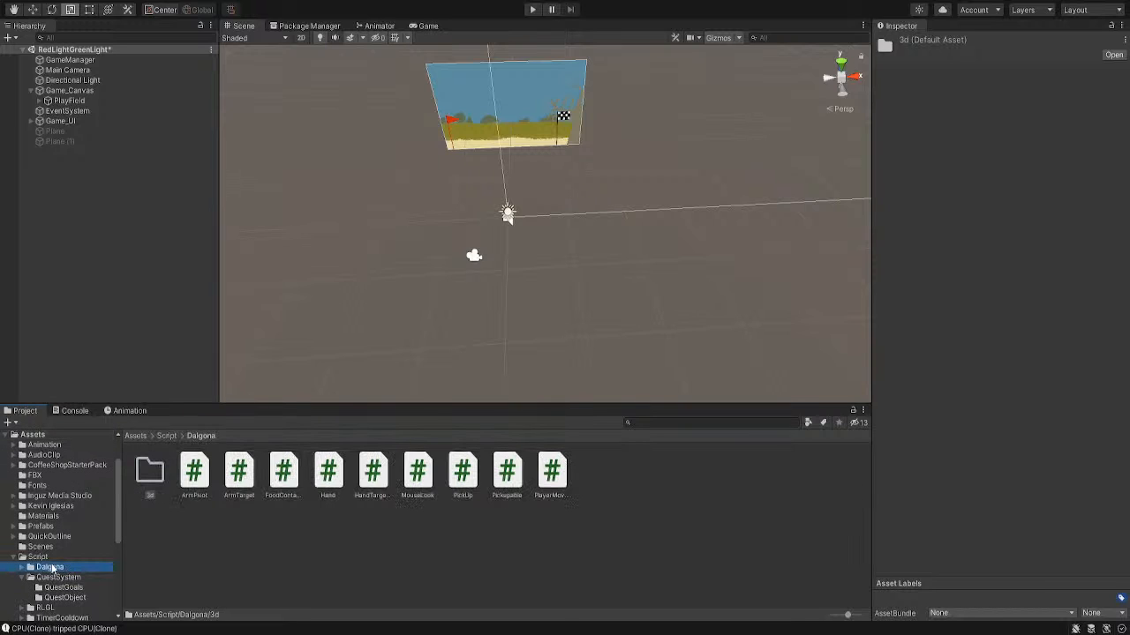
{"action": "left_click_drag", "start_coordinate": [152, 474], "coordinate": [64, 611]}
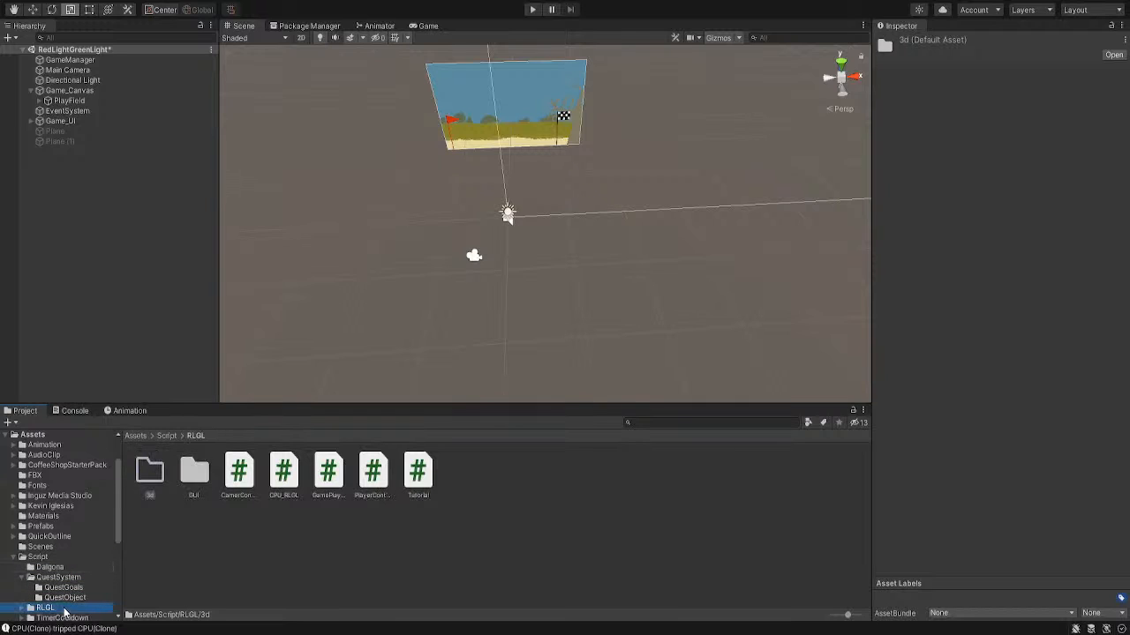
Examine the component settings of Game_UI and Game_Canvas and view the 2D canvas in the scene from different angles
{"action": "left_click", "coordinate": [195, 478]}
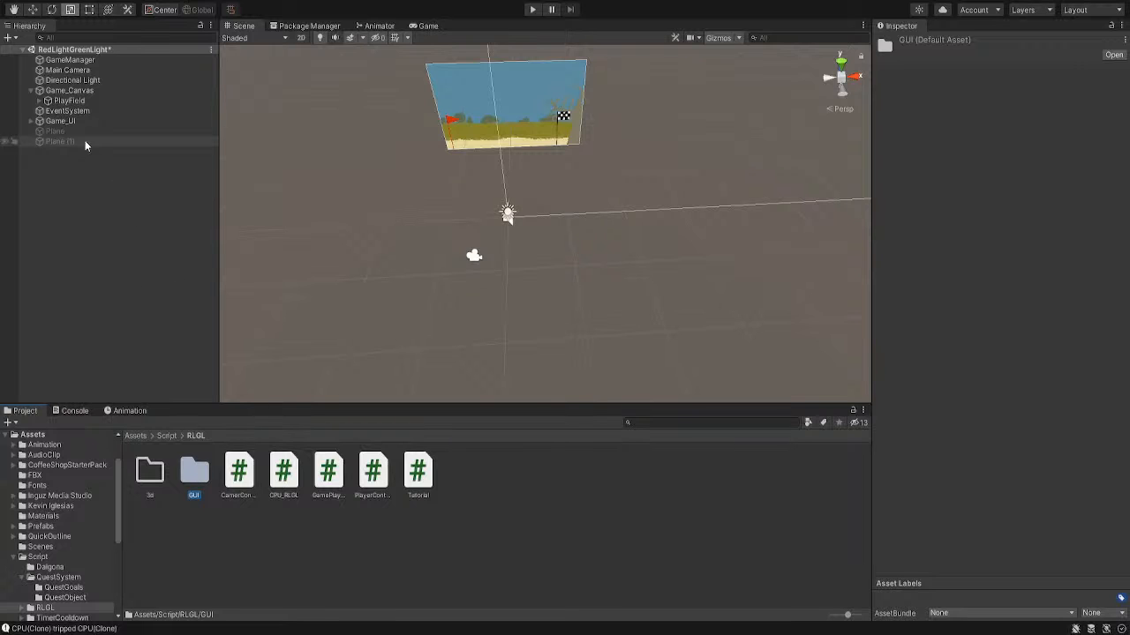
{"action": "left_click", "coordinate": [67, 125]}
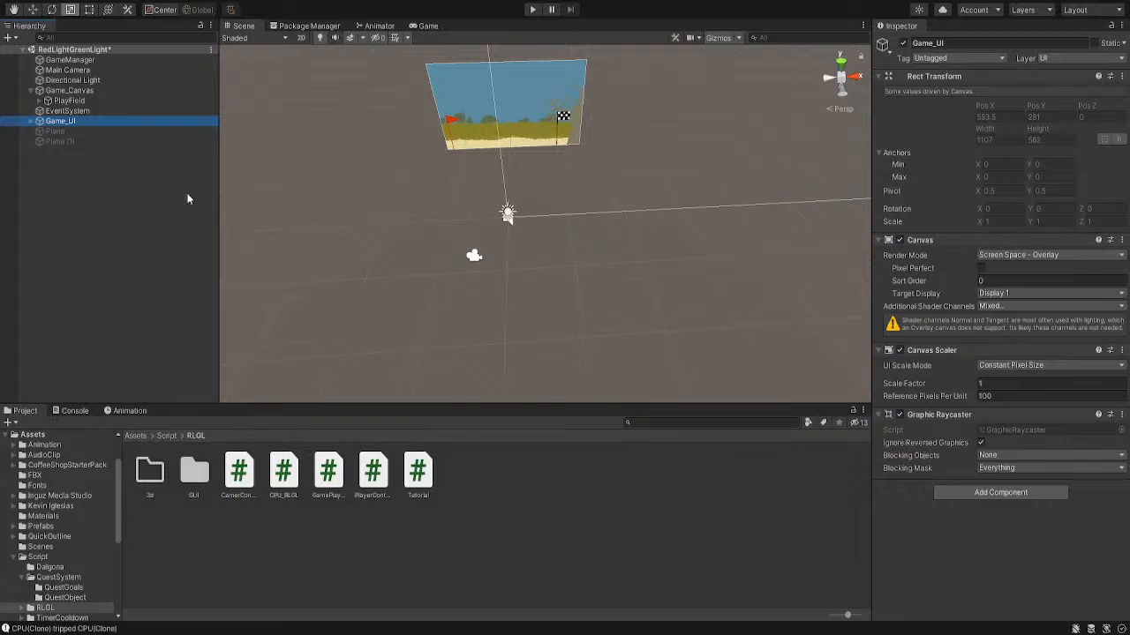
{"action": "left_click", "coordinate": [64, 91]}
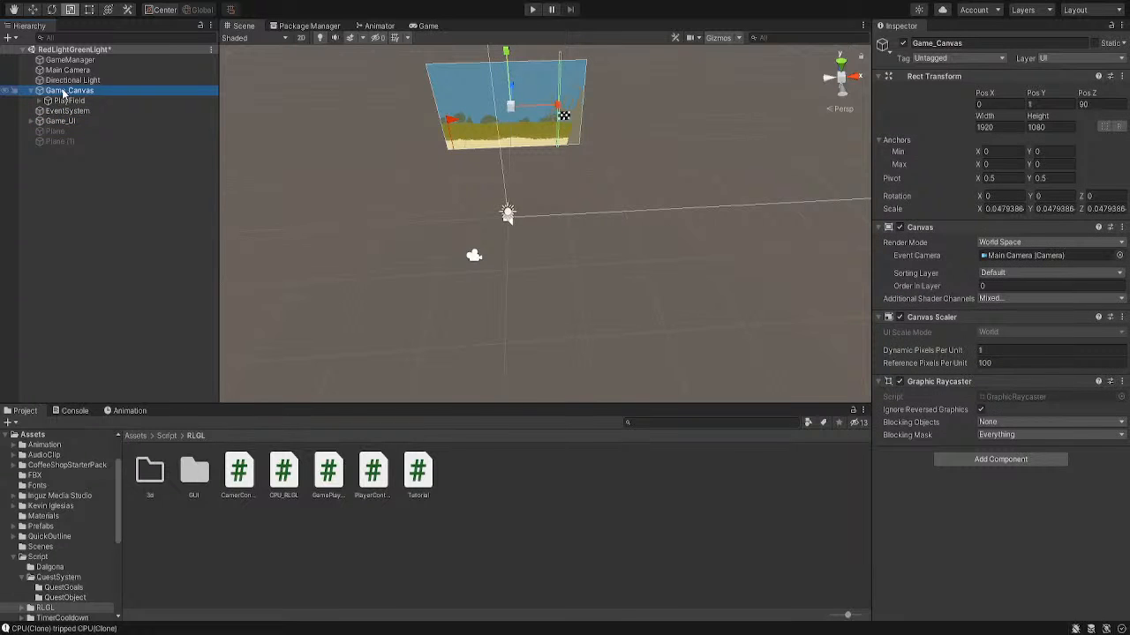
{"action": "mouse_move", "coordinate": [520, 178]}
{"action": "middle_mouse_down"}
{"action": "mouse_move", "coordinate": [551, 199]}
{"action": "mouse_move", "coordinate": [521, 193]}
{"action": "middle_mouse_up"}
{"action": "middle_click_drag", "start_coordinate": [603, 214], "coordinate": [633, 216]}
{"action": "scroll", "coordinate": [575, 238], "scroll_direction": "up", "scroll_amount": 2}
{"action": "scroll", "coordinate": [630, 199], "scroll_direction": "up", "scroll_amount": 1}
{"action": "right_click_drag", "start_coordinate": [633, 217], "coordinate": [628, 253]}
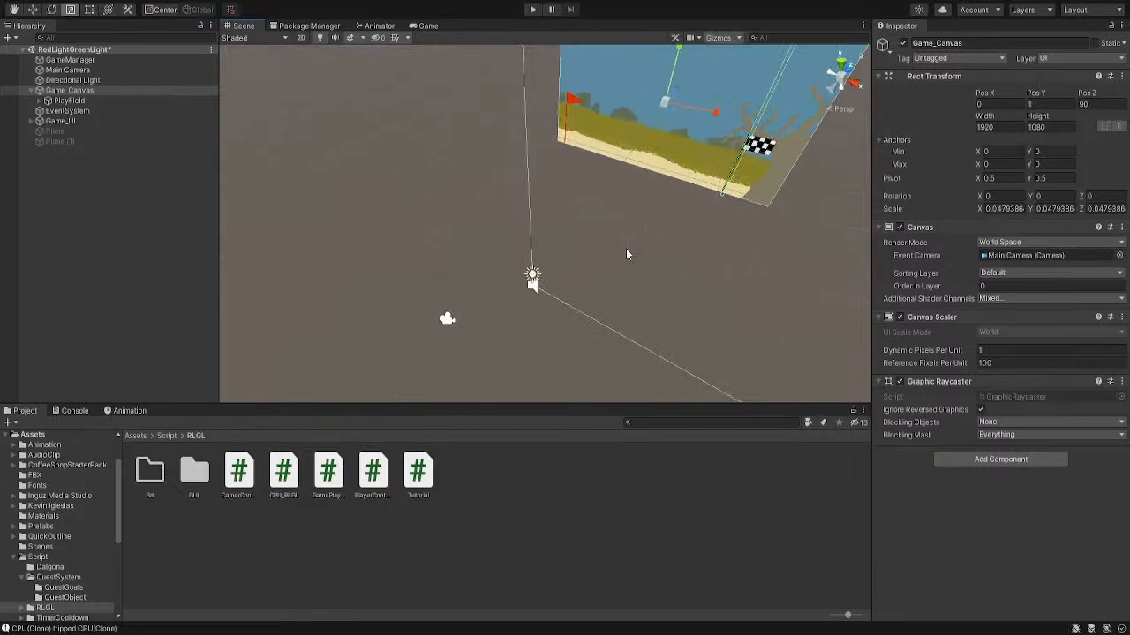
{"action": "middle_click_drag", "start_coordinate": [669, 237], "coordinate": [618, 236]}
Reactivate the ground plane and the backdrop plane in the scene
{"action": "left_click", "coordinate": [55, 131]}
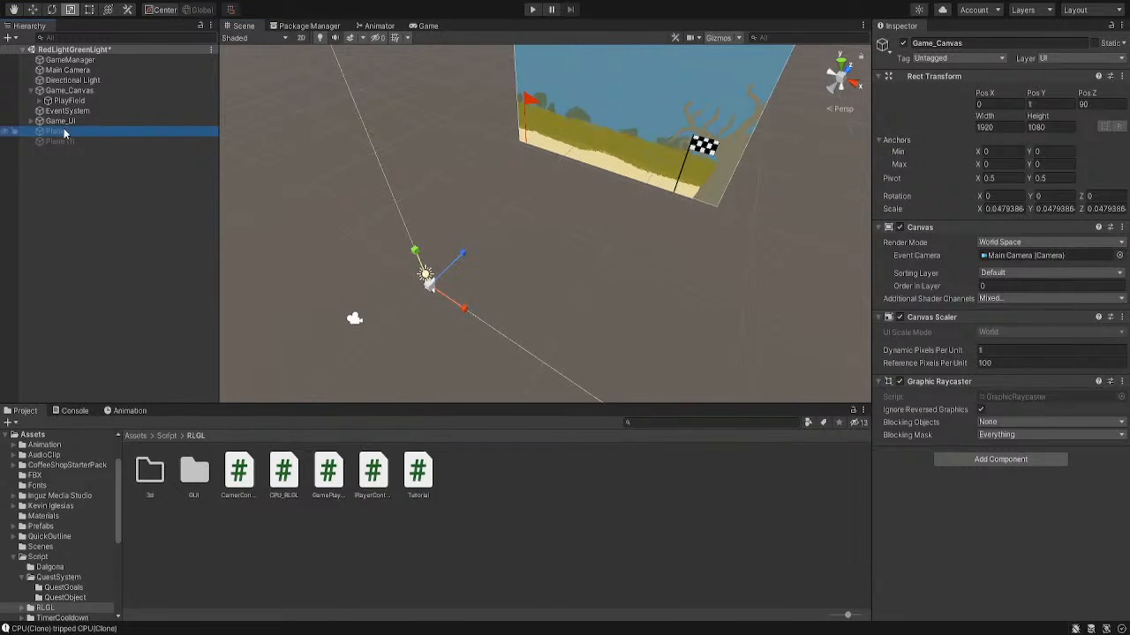
{"action": "left_click", "coordinate": [897, 44]}
{"action": "left_click", "coordinate": [178, 140]}
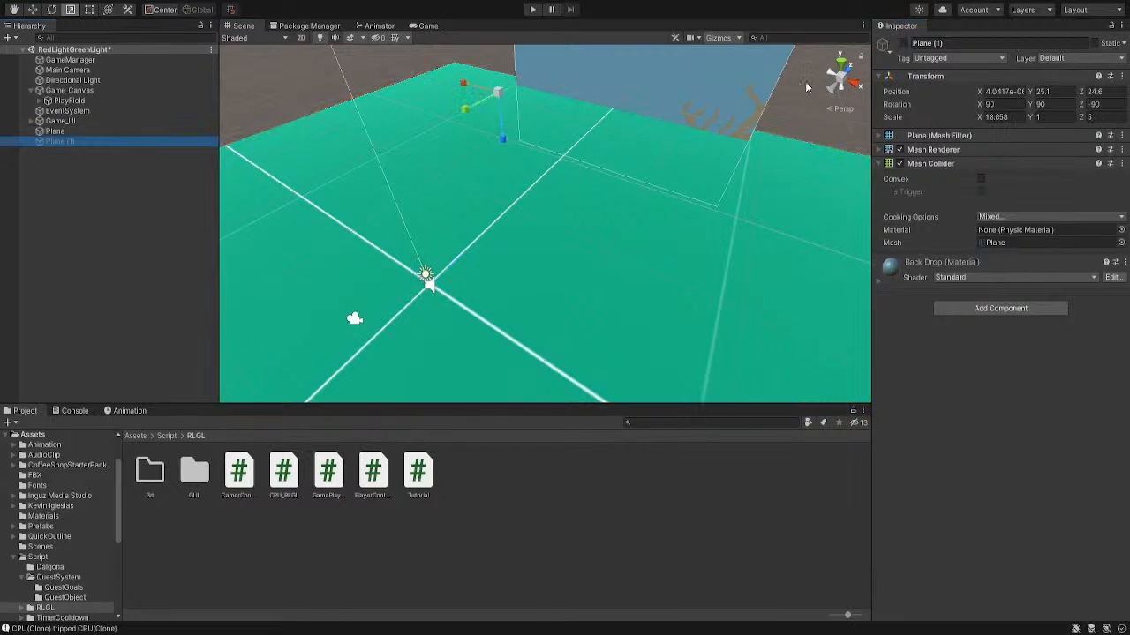
{"action": "left_click", "coordinate": [902, 45]}
{"action": "left_click", "coordinate": [892, 56]}
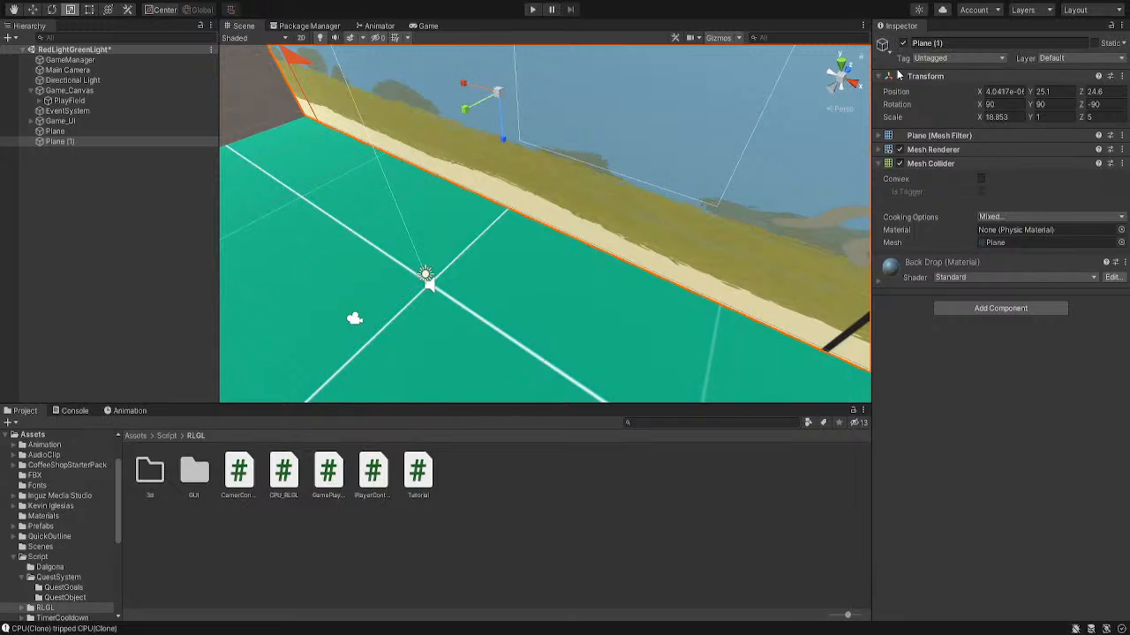
{"action": "left_click", "coordinate": [904, 80]}
{"action": "left_click", "coordinate": [882, 104]}
{"action": "right_click_drag", "start_coordinate": [355, 225], "coordinate": [414, 220]}
{"action": "middle_click_drag", "start_coordinate": [469, 211], "coordinate": [530, 141]}
{"action": "scroll", "coordinate": [500, 197], "scroll_direction": "down", "scroll_amount": 6}
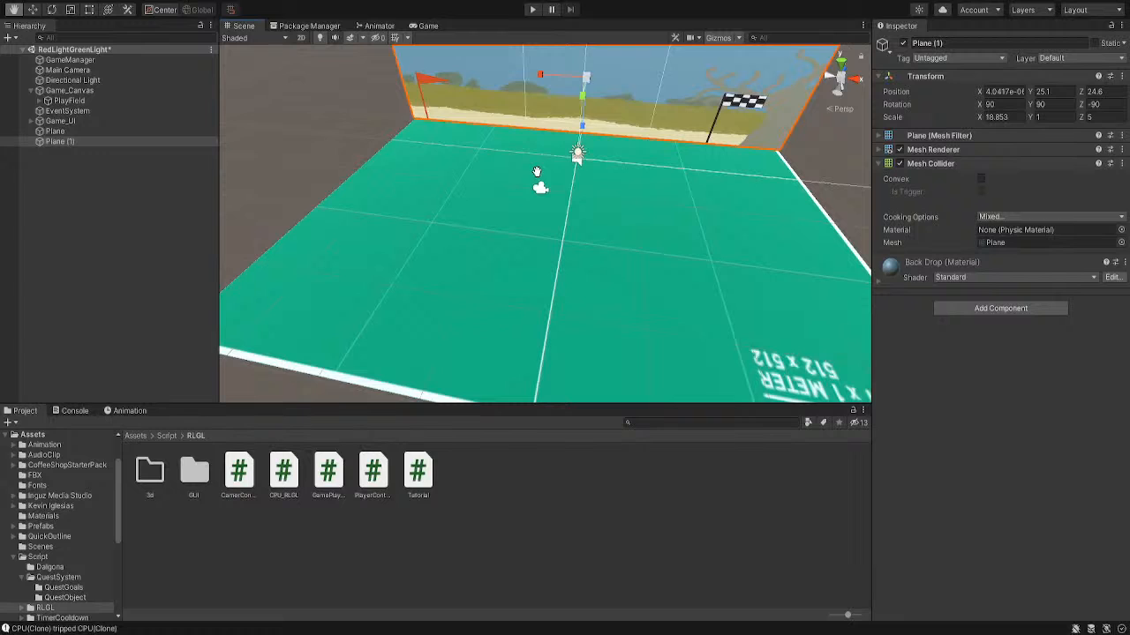
Create an empty game object named Map at the root of the scene
{"action": "left_click", "coordinate": [55, 131]}
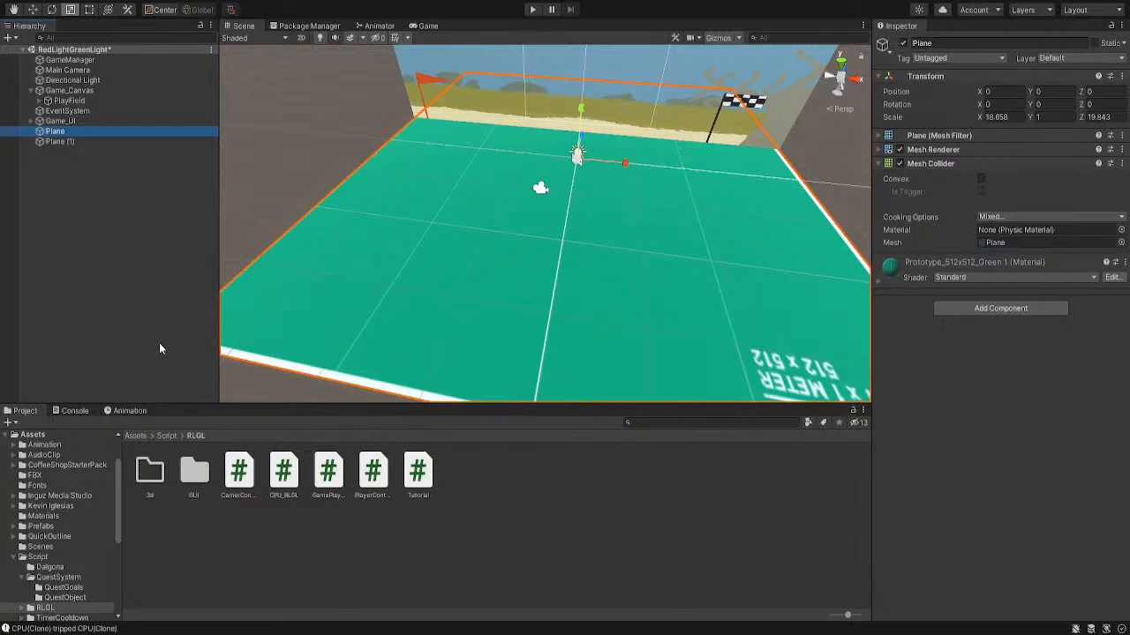
{"action": "key", "text": "ctrl+shift+n"}
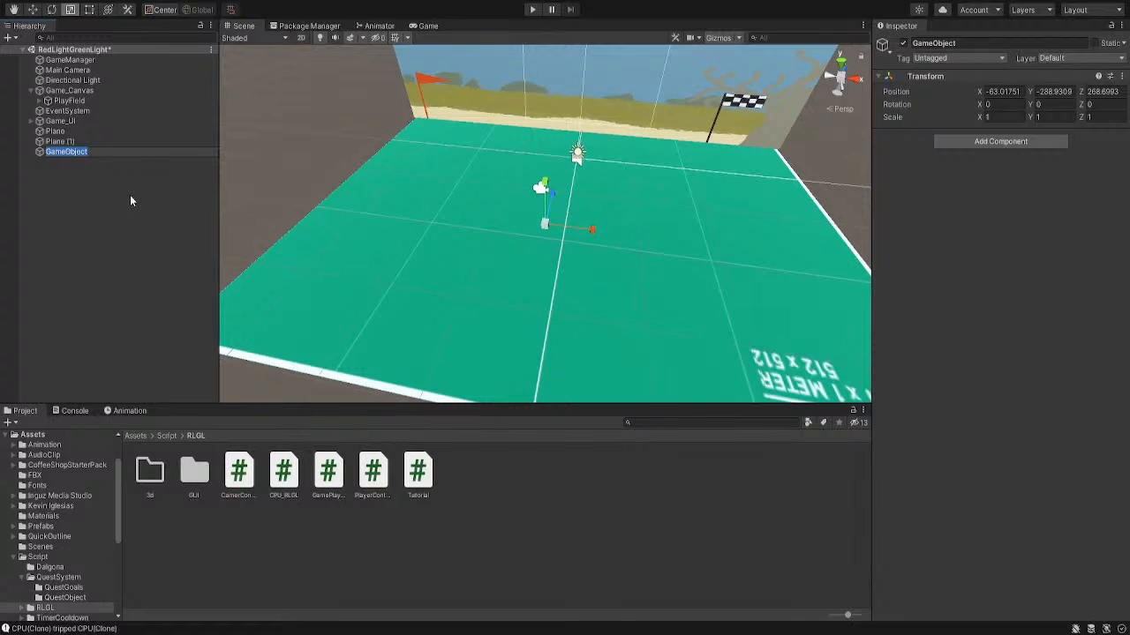
{"action": "type", "text": "Map"}
{"action": "key", "text": "Return"}
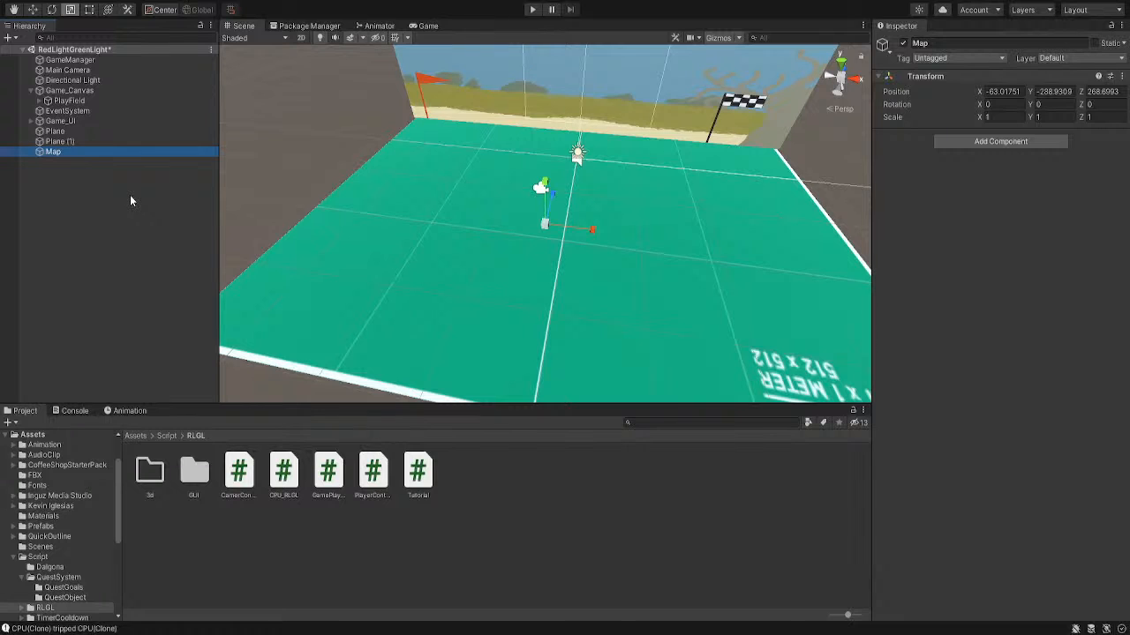
{"action": "left_click", "coordinate": [101, 141]}
{"action": "left_click", "coordinate": [98, 132], "text": "shift"}
{"action": "mouse_move", "coordinate": [90, 140]}
{"action": "left_mouse_down"}
{"action": "mouse_move", "coordinate": [78, 161]}
{"action": "mouse_move", "coordinate": [78, 151]}
{"action": "left_mouse_up"}
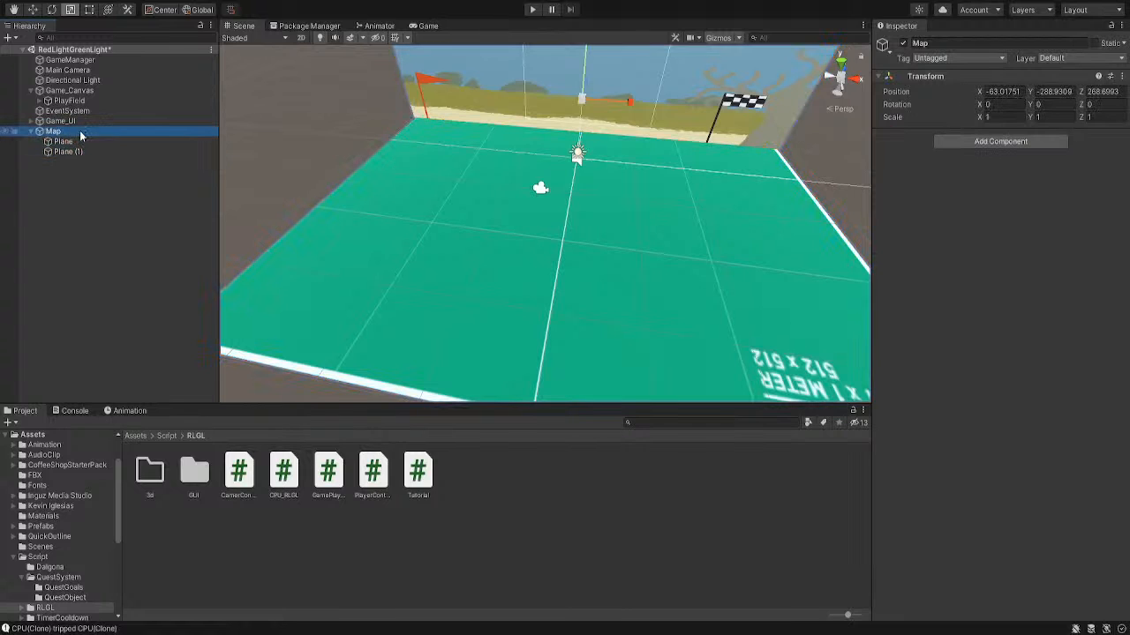
{"action": "left_click", "coordinate": [1003, 92]}
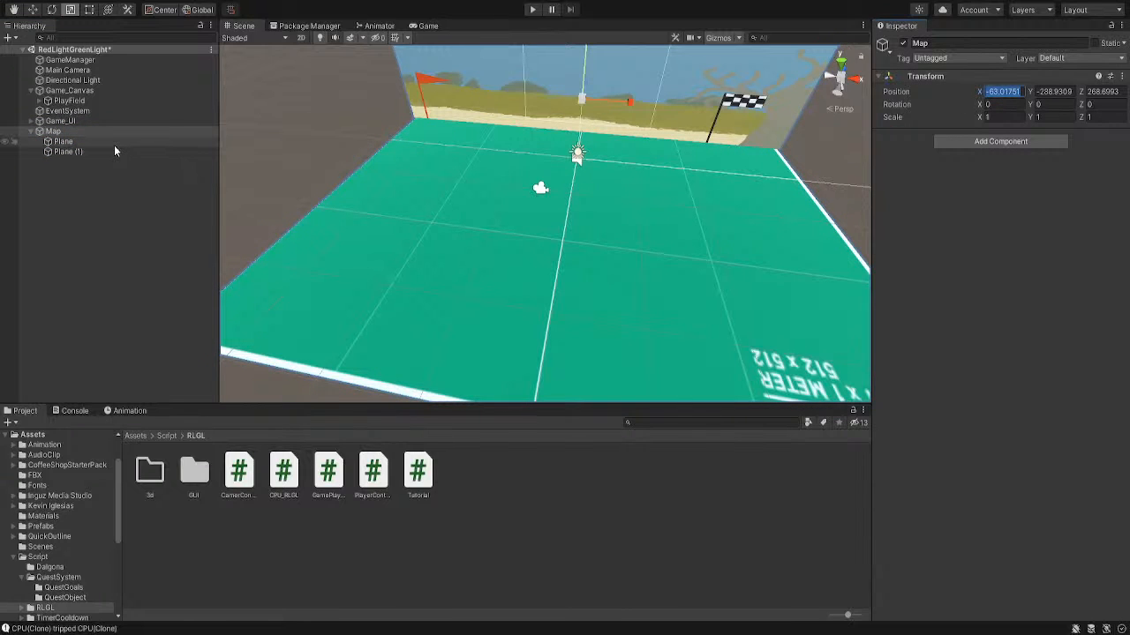
{"action": "key", "text": "ctrl+z"}
{"action": "key", "text": "ctrl+z"}
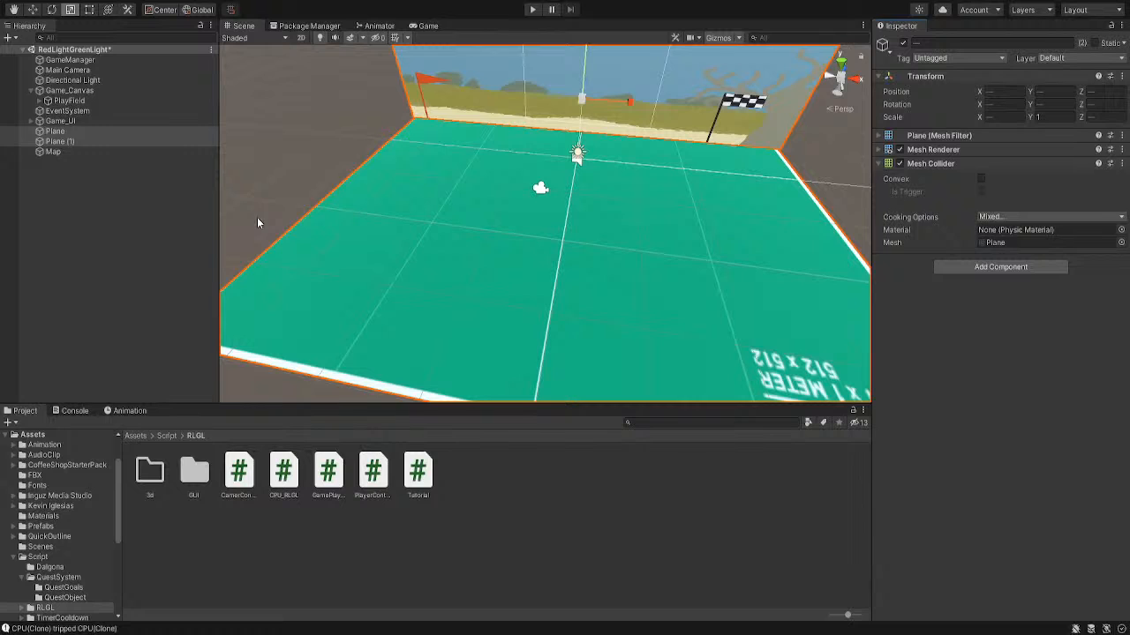
Set the Map object's position to 0, 0, 0
{"action": "left_click", "coordinate": [129, 152]}
{"action": "left_click", "coordinate": [1020, 91]}
{"action": "type", "text": "0"}
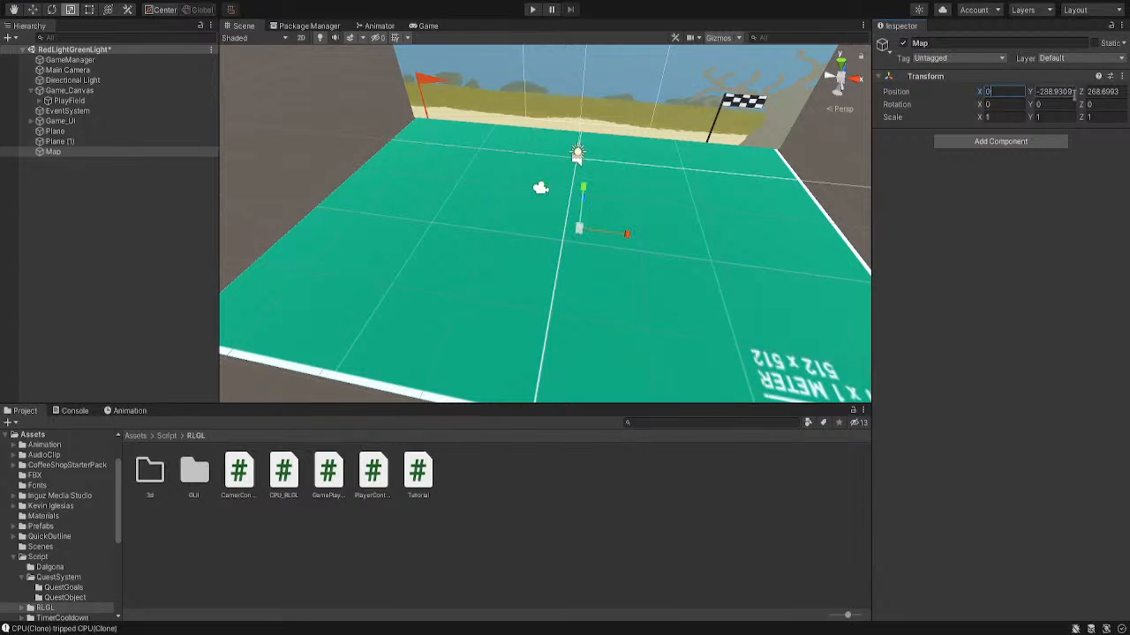
{"action": "key", "text": "Tab"}
{"action": "type", "text": "0"}
{"action": "key", "text": "Tab"}
{"action": "type", "text": "0"}
Make the ground plane and the backdrop plane children of the Map object
{"action": "left_click", "coordinate": [70, 124]}
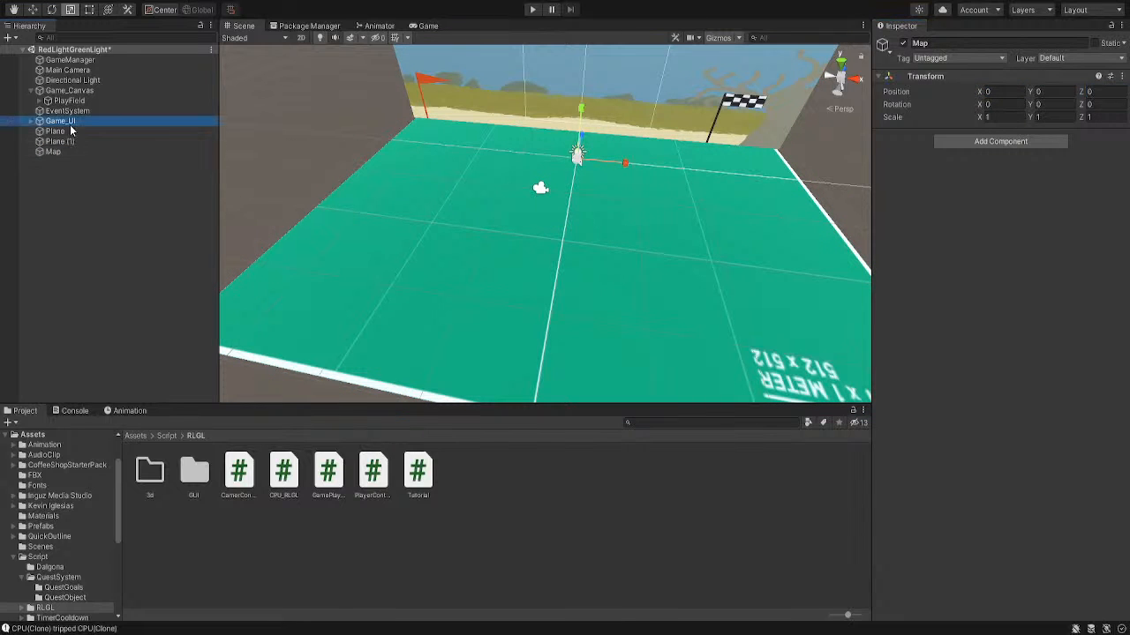
{"action": "left_click", "coordinate": [73, 133]}
{"action": "left_click", "coordinate": [73, 140], "text": "shift"}
{"action": "left_click_drag", "start_coordinate": [71, 144], "coordinate": [70, 156]}
Rename the ground plane as Ground and the backdrop plane as Wall
{"action": "left_click", "coordinate": [73, 142]}
{"action": "left_click", "coordinate": [917, 44]}
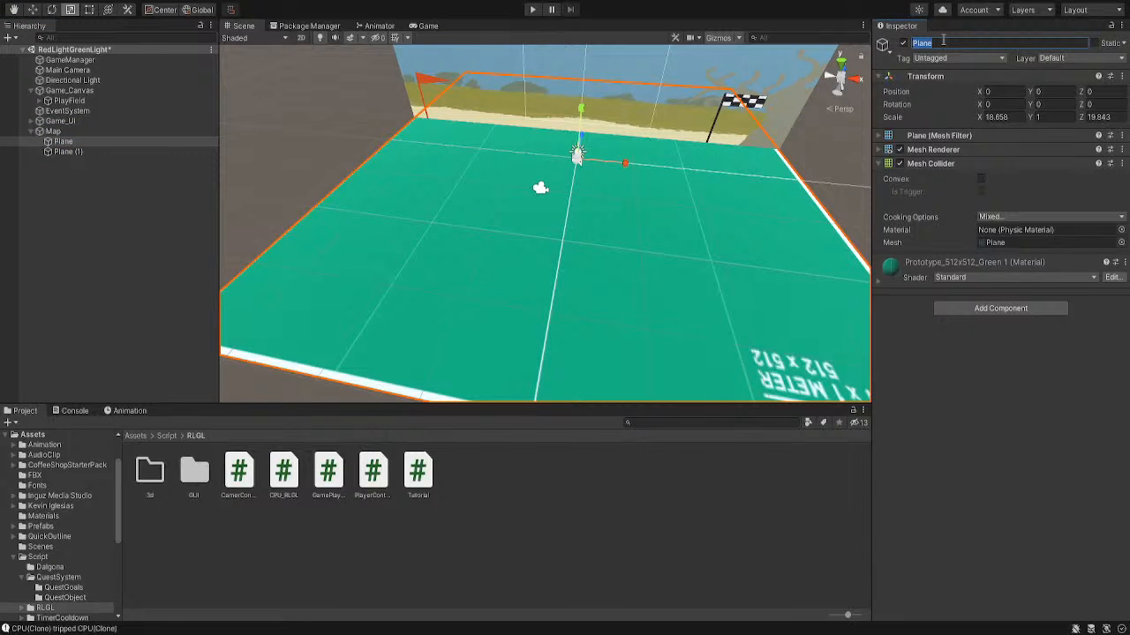
{"action": "type", "text": "Ground"}
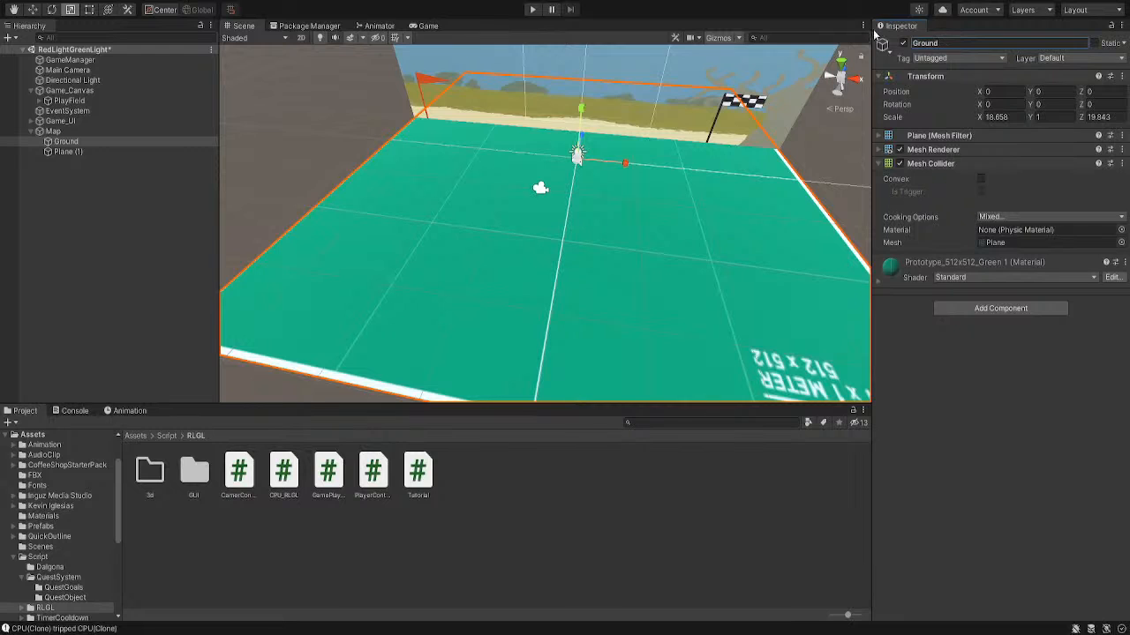
{"action": "left_click", "coordinate": [146, 152]}
{"action": "left_click", "coordinate": [968, 43]}
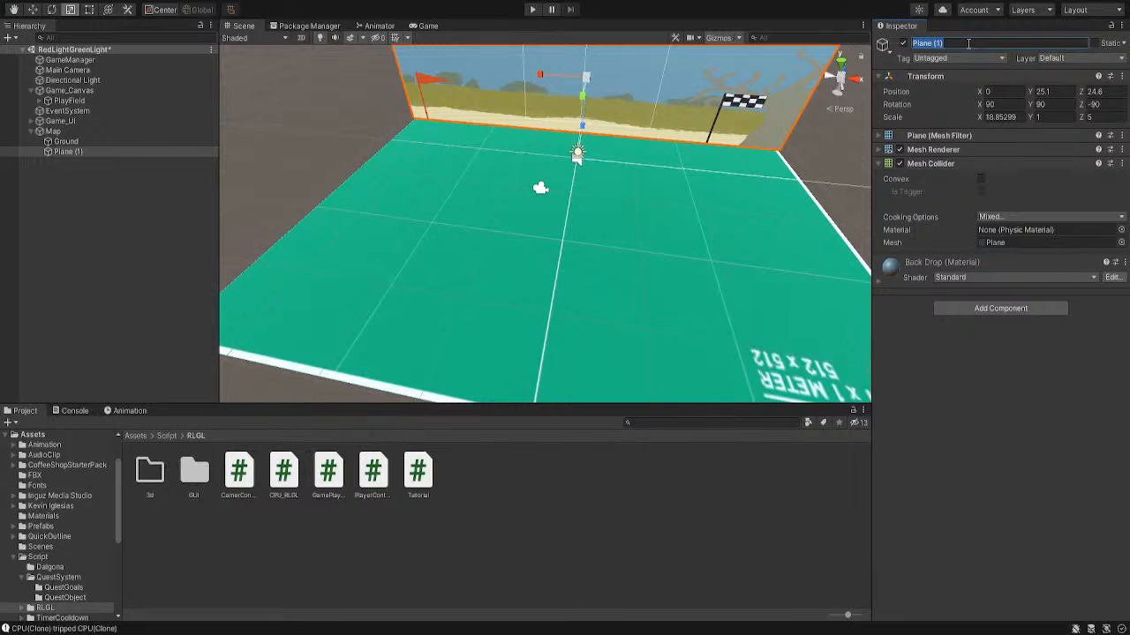
{"action": "type", "text": "Wall"}
Create an empty game object named Spawner outside the Map group
{"action": "right_click_drag", "start_coordinate": [527, 190], "coordinate": [521, 129]}
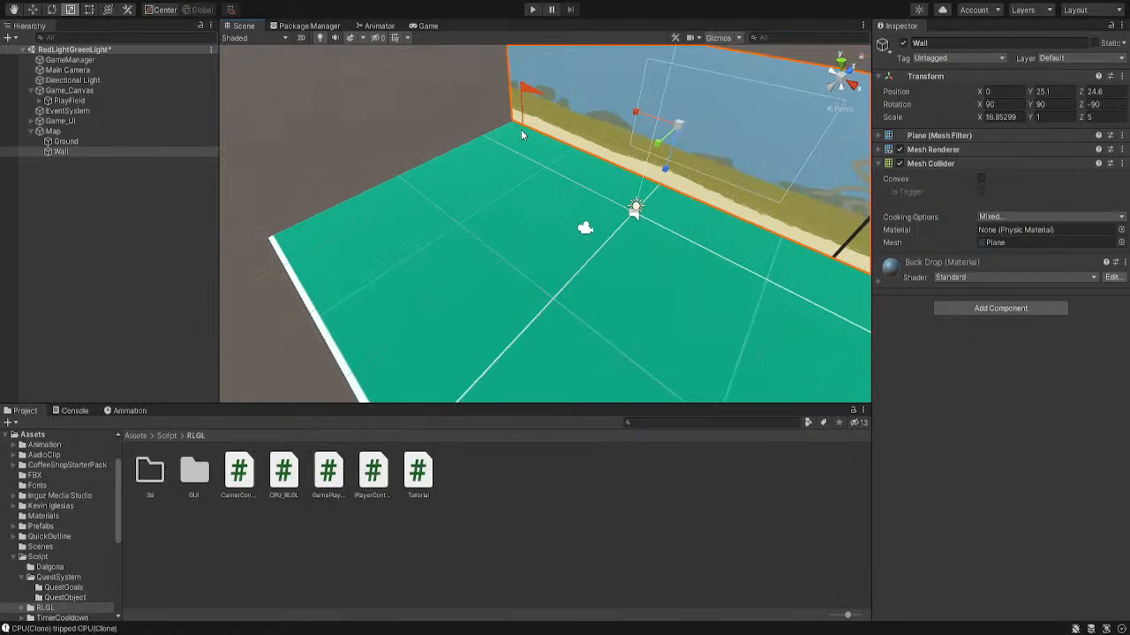
{"action": "left_click", "coordinate": [62, 142]}
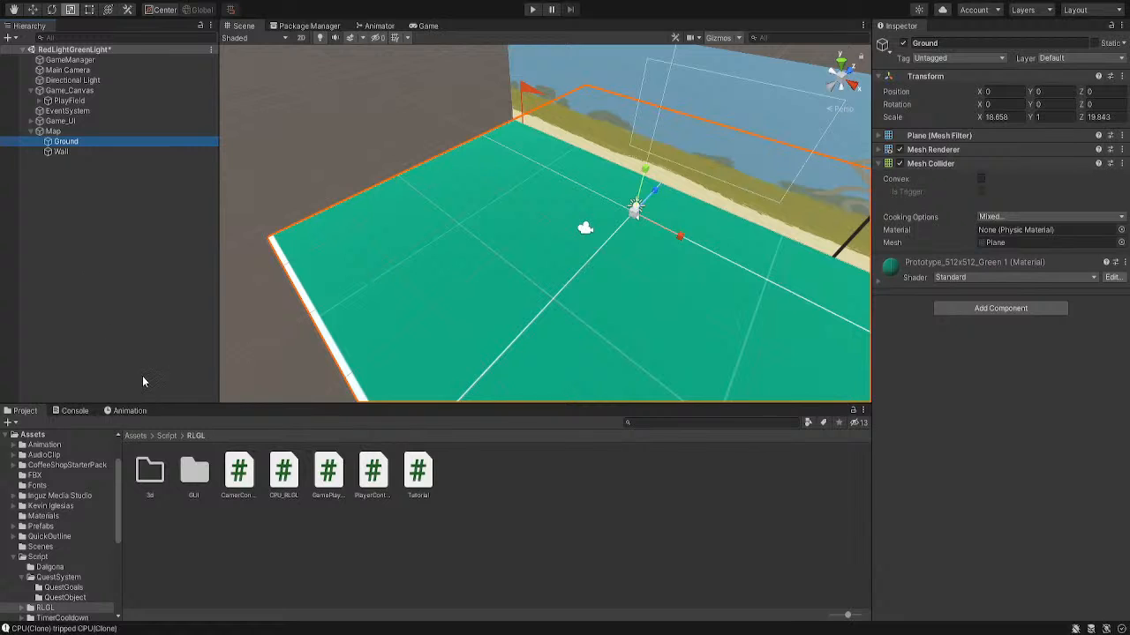
{"action": "key", "text": "ctrl+shift+n"}
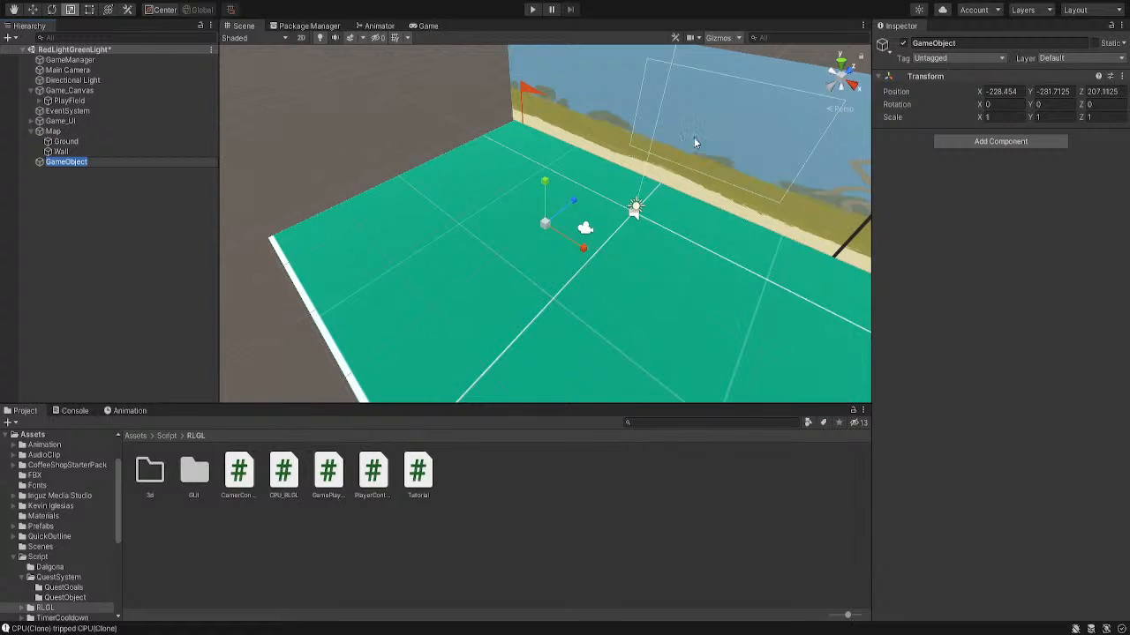
{"action": "left_click", "coordinate": [968, 43]}
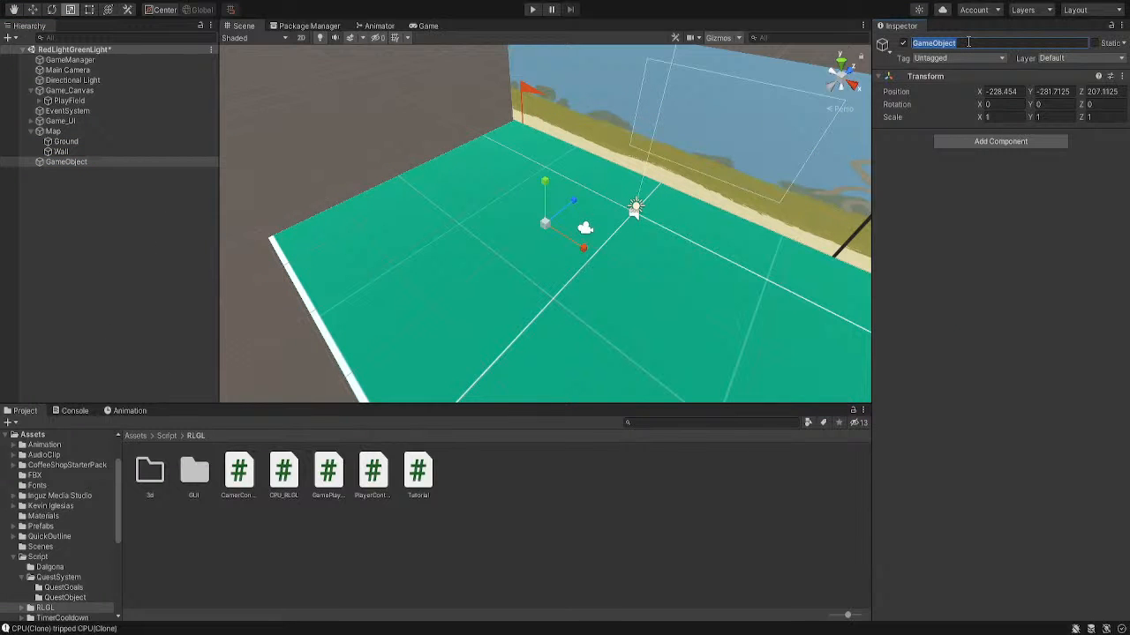
{"action": "type", "text": "Spawner"}
{"action": "key", "text": "Return"}
Set the Spawner object's position to 0, 0, 0
{"action": "left_click", "coordinate": [1001, 91]}
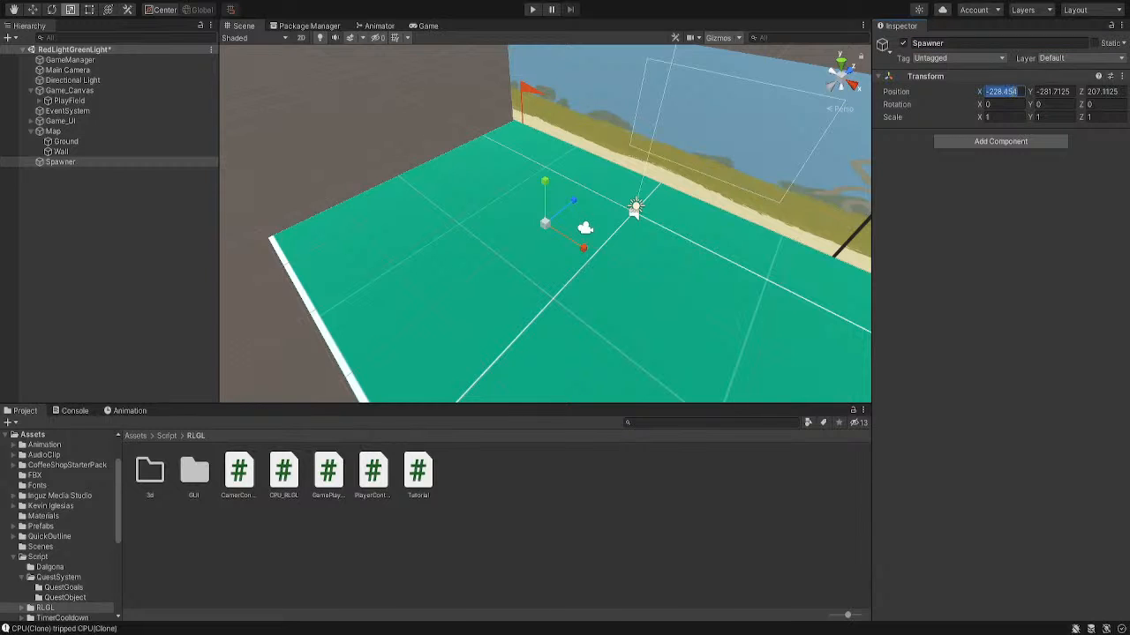
{"action": "type", "text": "0"}
{"action": "key", "text": "Tab"}
{"action": "type", "text": "0"}
{"action": "key", "text": "Tab"}
{"action": "type", "text": "0"}
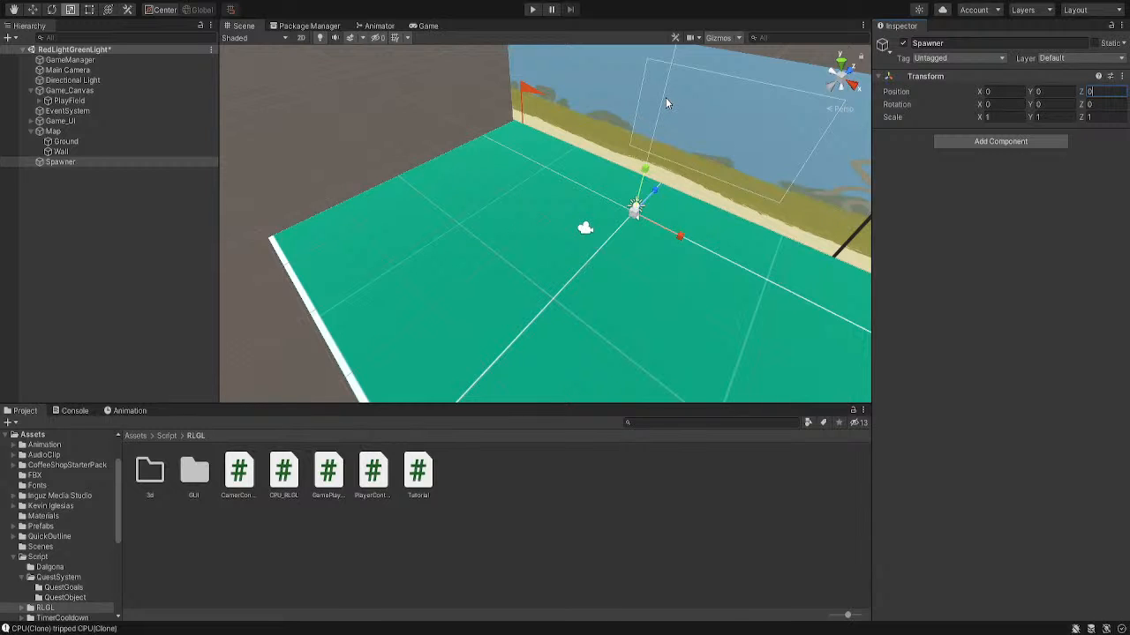
Move the Spawner object along the X axis to about -82.4, near the start flag's edge of the ground
{"action": "left_click", "coordinate": [1046, 209]}
{"action": "key", "text": "w"}
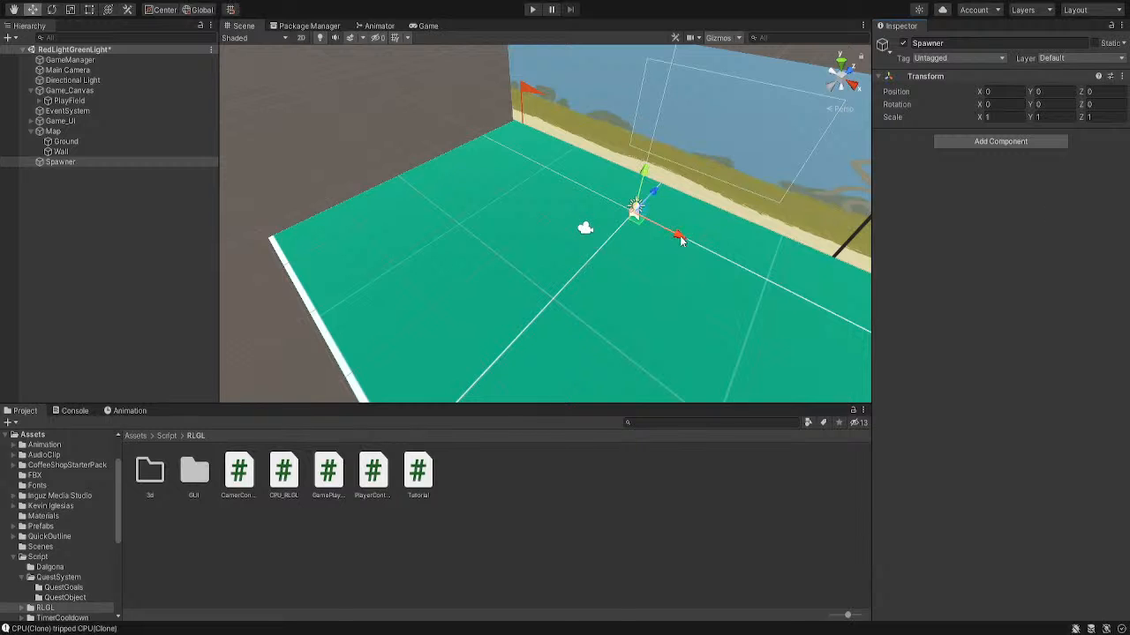
{"action": "left_click_drag", "start_coordinate": [681, 240], "coordinate": [530, 160]}
{"action": "right_click_drag", "start_coordinate": [496, 164], "coordinate": [529, 207]}
{"action": "middle_click_drag", "start_coordinate": [477, 168], "coordinate": [616, 253]}
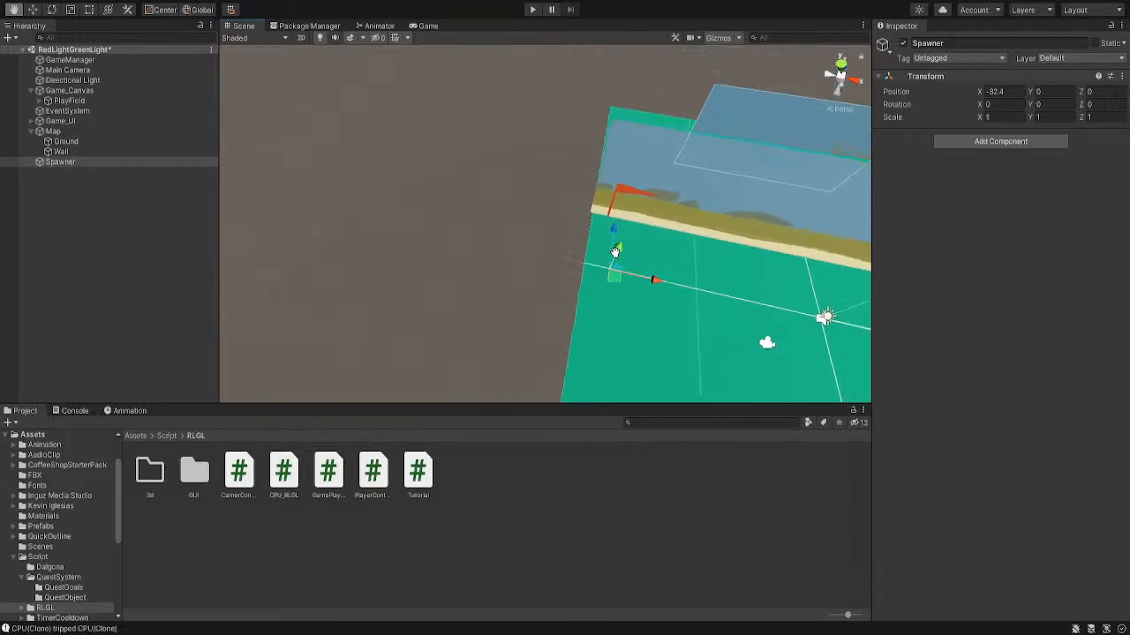
{"action": "mouse_move", "coordinate": [615, 253]}
{"action": "right_mouse_down"}
{"action": "mouse_move", "coordinate": [631, 269]}
{"action": "mouse_move", "coordinate": [636, 257]}
{"action": "right_mouse_up"}
{"action": "middle_click_drag", "start_coordinate": [635, 257], "coordinate": [618, 260]}
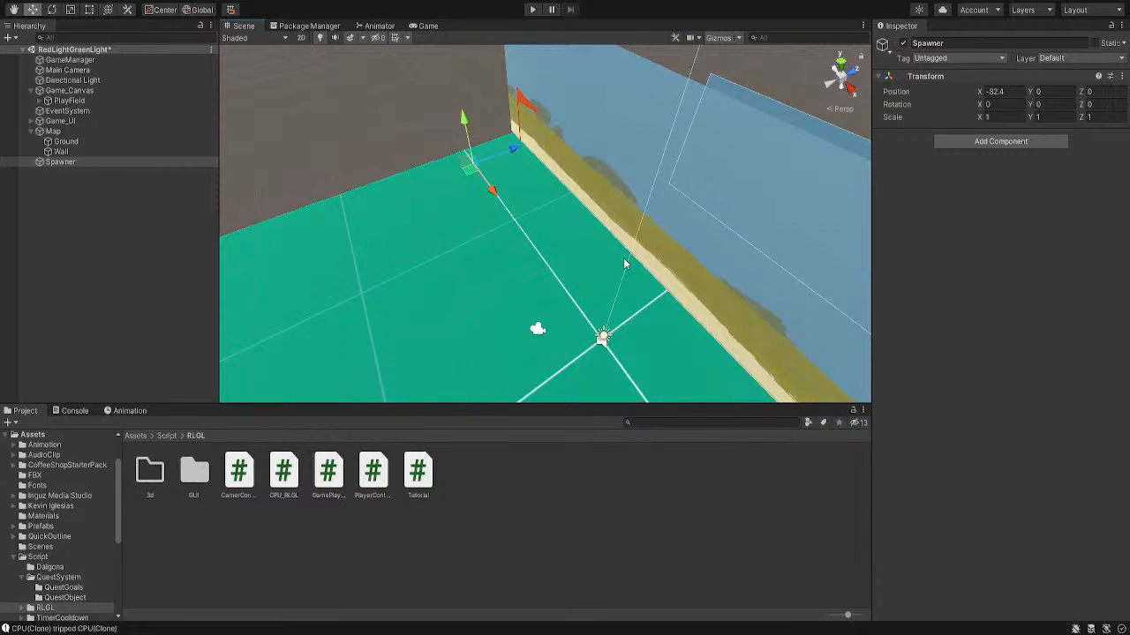
Add a sphere as a child of the Spawner object and set its Y position to 0
{"action": "left_click", "coordinate": [75, 163]}
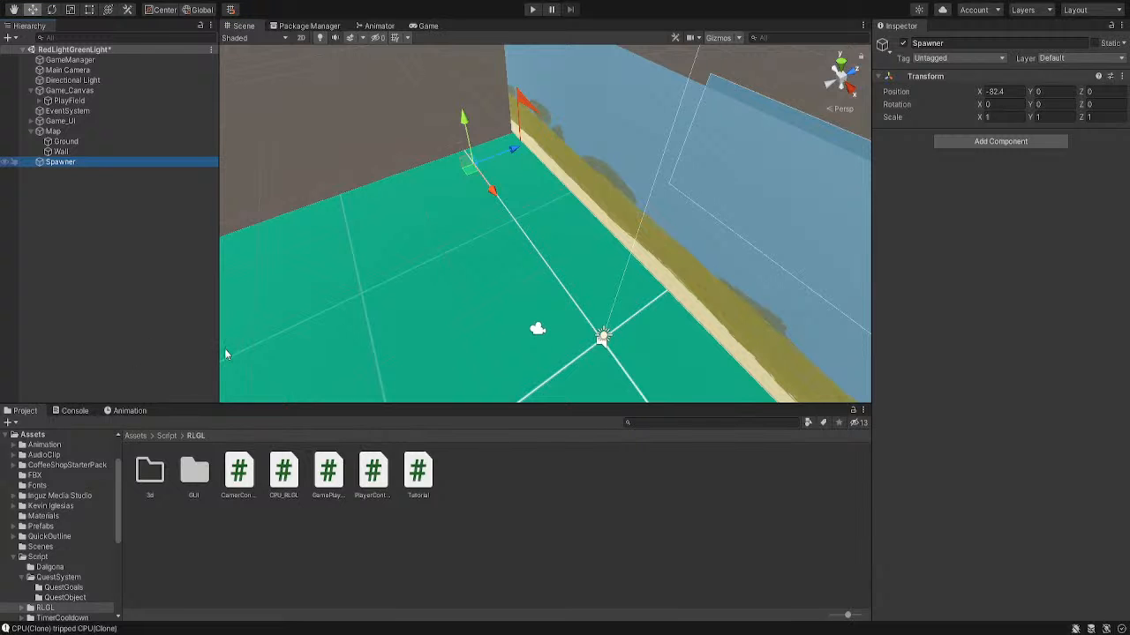
{"action": "left_click", "coordinate": [246, 358]}
{"action": "left_click_drag", "start_coordinate": [469, 118], "coordinate": [467, 94]}
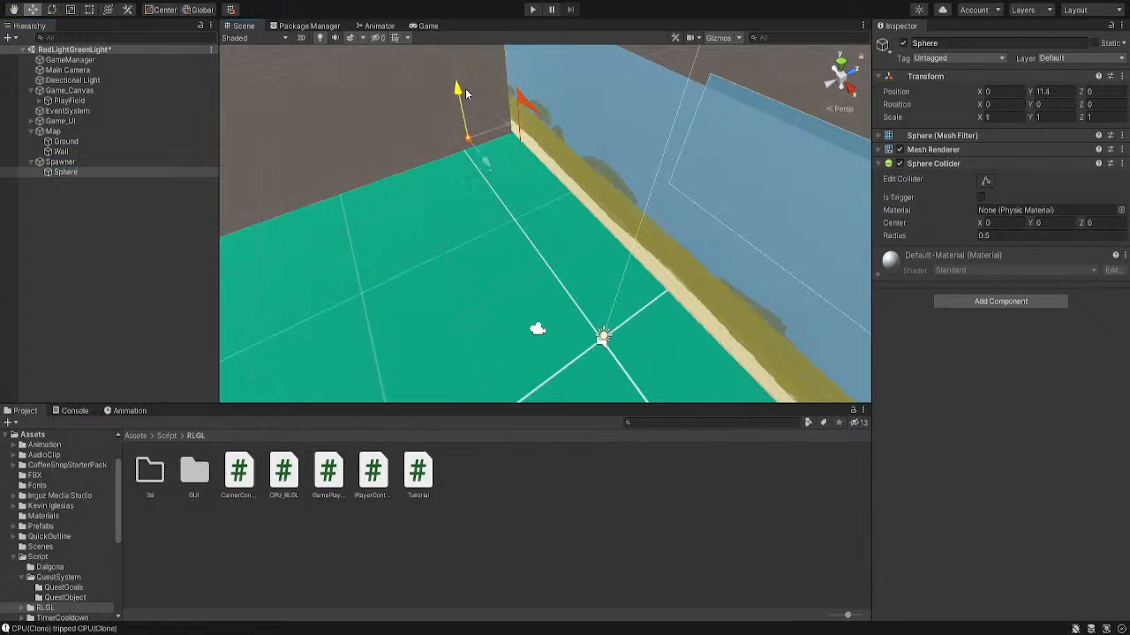
{"action": "right_click_drag", "start_coordinate": [445, 222], "coordinate": [545, 249]}
{"action": "middle_click_drag", "start_coordinate": [544, 250], "coordinate": [573, 257]}
{"action": "right_click_drag", "start_coordinate": [573, 257], "coordinate": [492, 316]}
{"action": "left_click", "coordinate": [1050, 92]}
{"action": "type", "text": "0"}
{"action": "key", "text": "Return"}
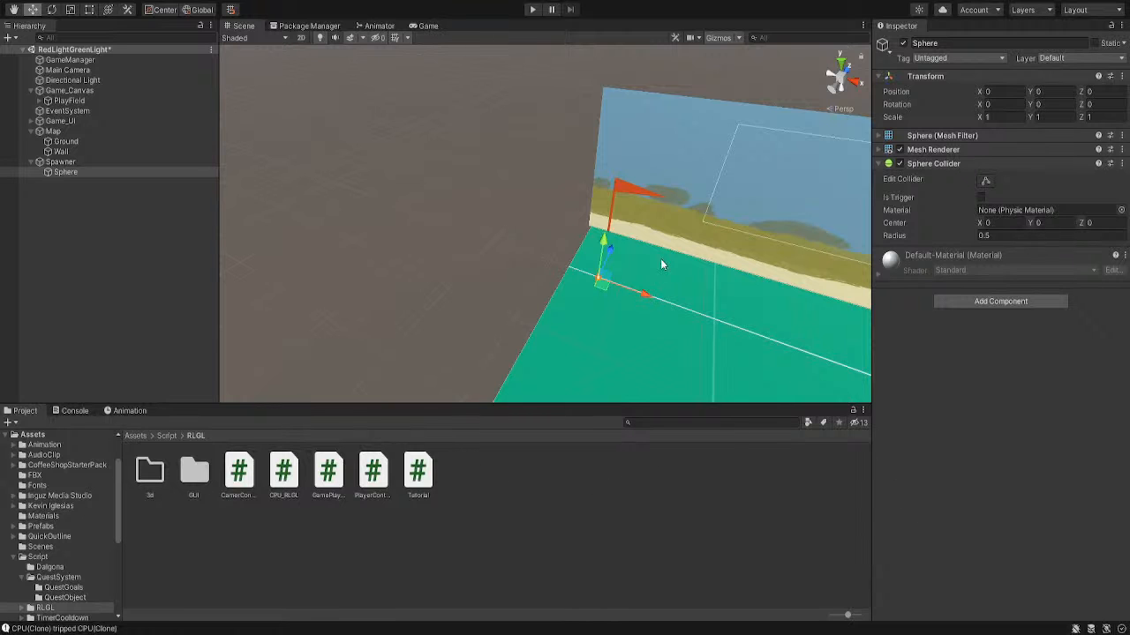
{"action": "right_click_drag", "start_coordinate": [660, 260], "coordinate": [605, 310]}
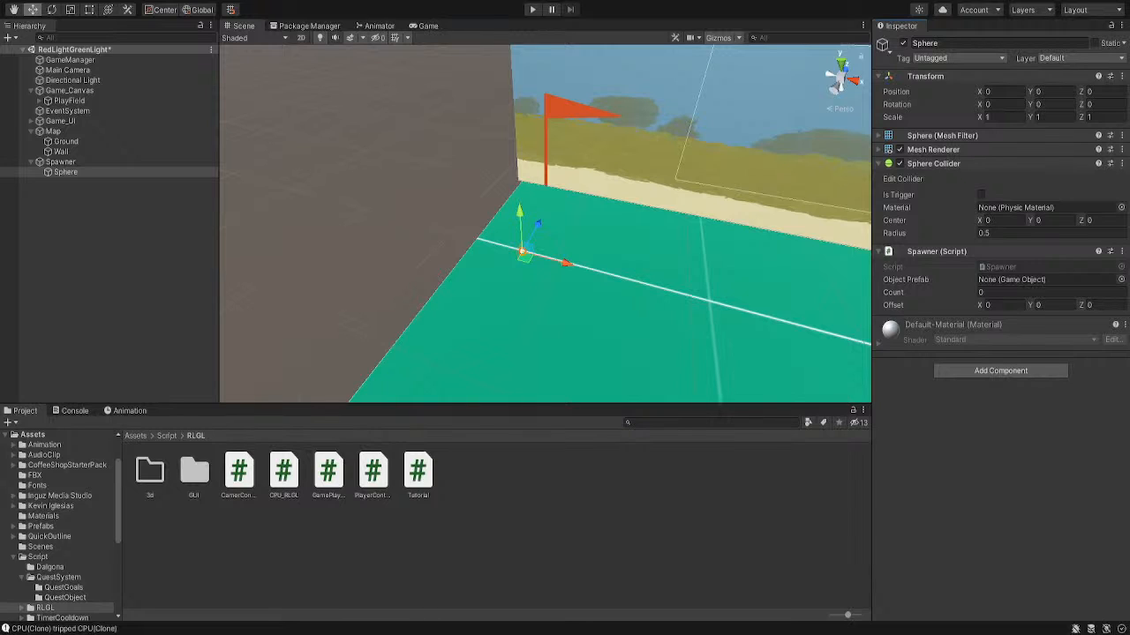
Transfer the Spawner script component from the Sphere to the parent Spawner object
{"action": "left_click", "coordinate": [533, 500]}
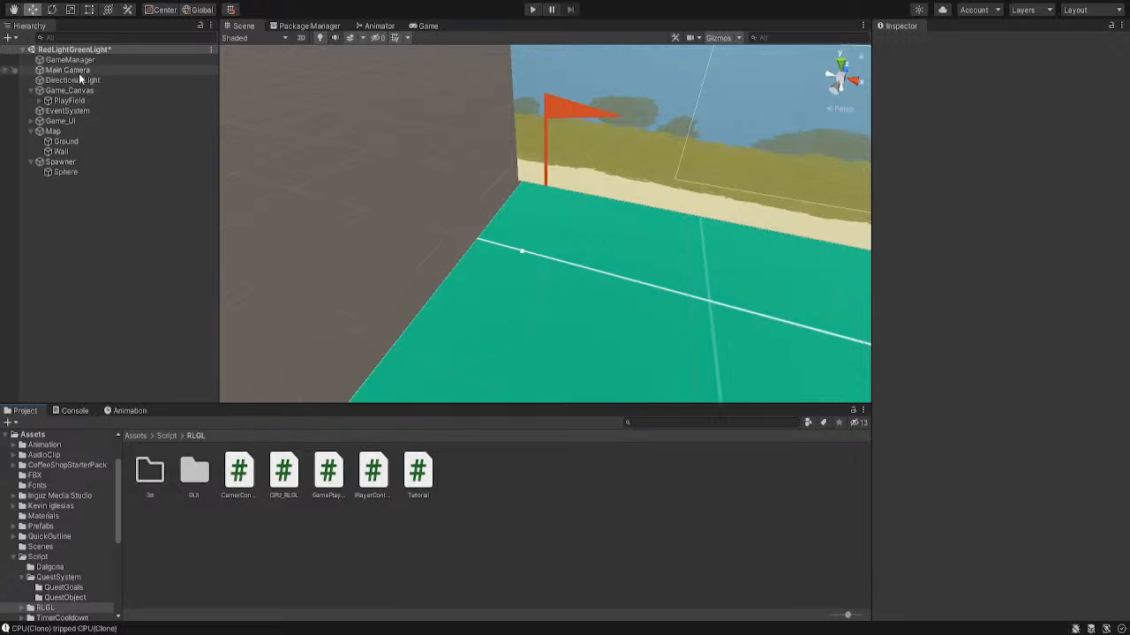
{"action": "left_click", "coordinate": [64, 163]}
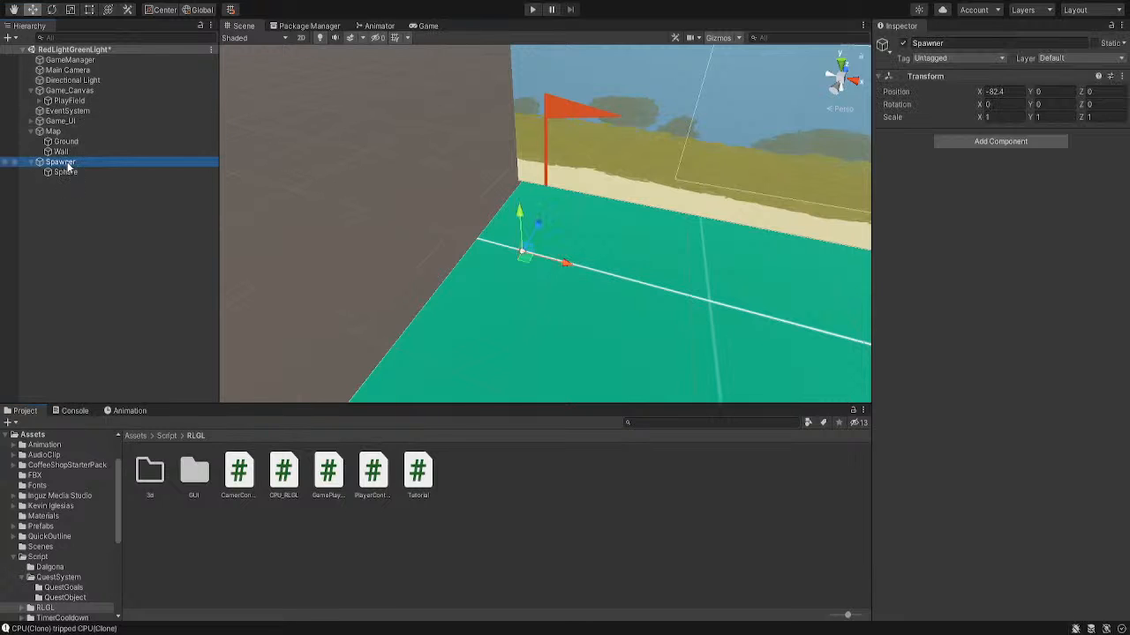
{"action": "left_click", "coordinate": [141, 172]}
{"action": "left_click_drag", "start_coordinate": [936, 255], "coordinate": [61, 164]}
{"action": "left_click", "coordinate": [185, 170]}
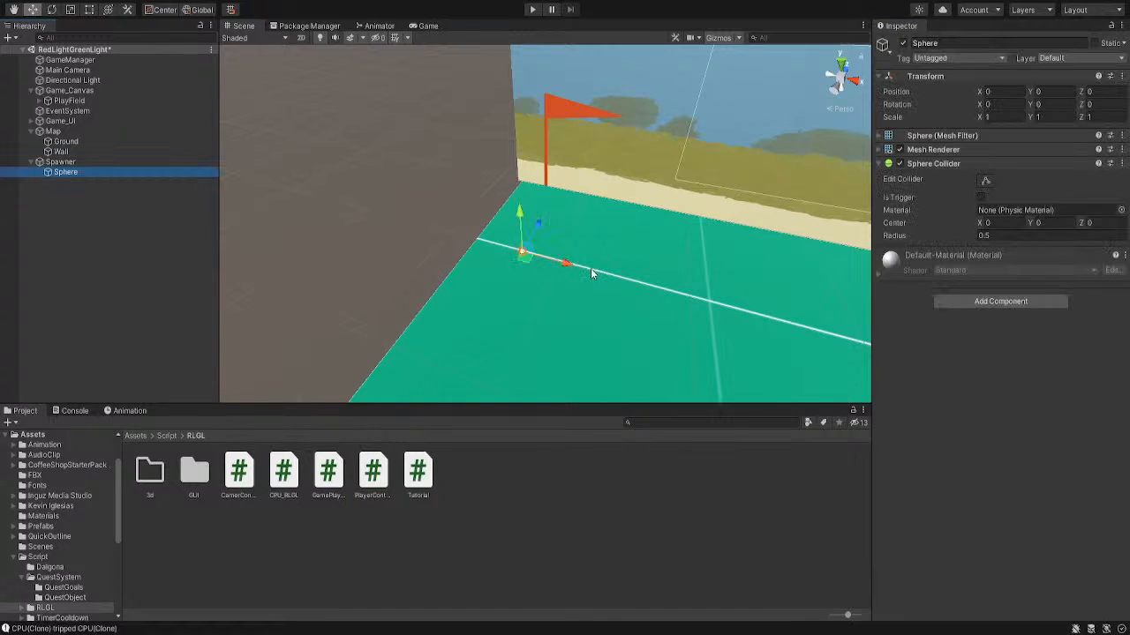
Assign the CPU prefab to the Spawner script with a count of 1 and test-run the scene
{"action": "left_click", "coordinate": [57, 163]}
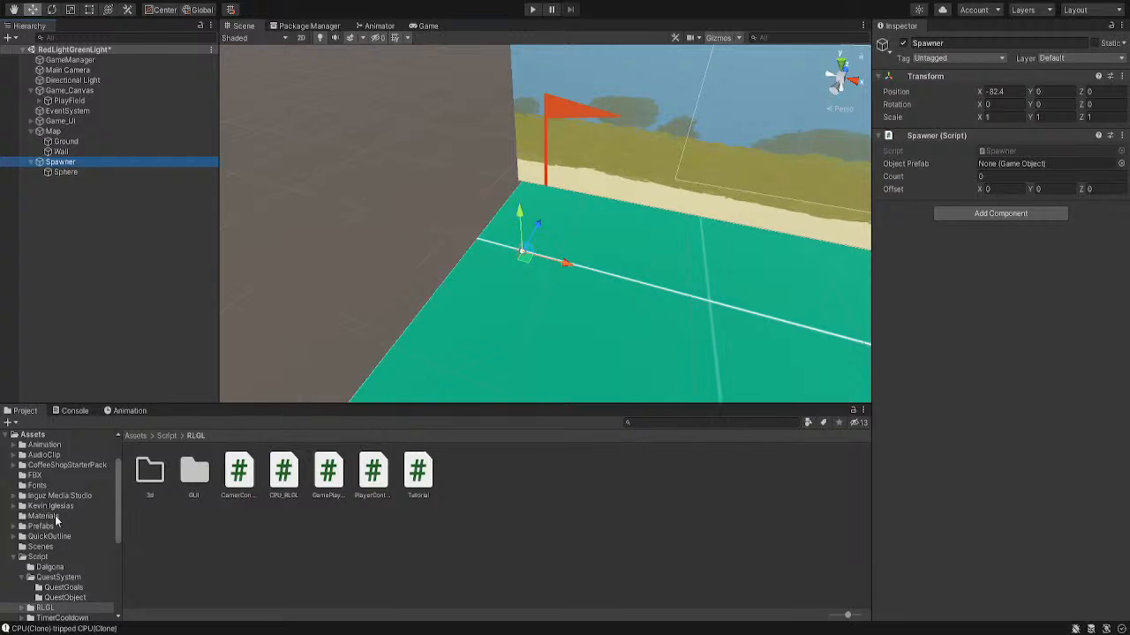
{"action": "left_click", "coordinate": [42, 526]}
{"action": "left_click_drag", "start_coordinate": [239, 484], "coordinate": [1033, 169]}
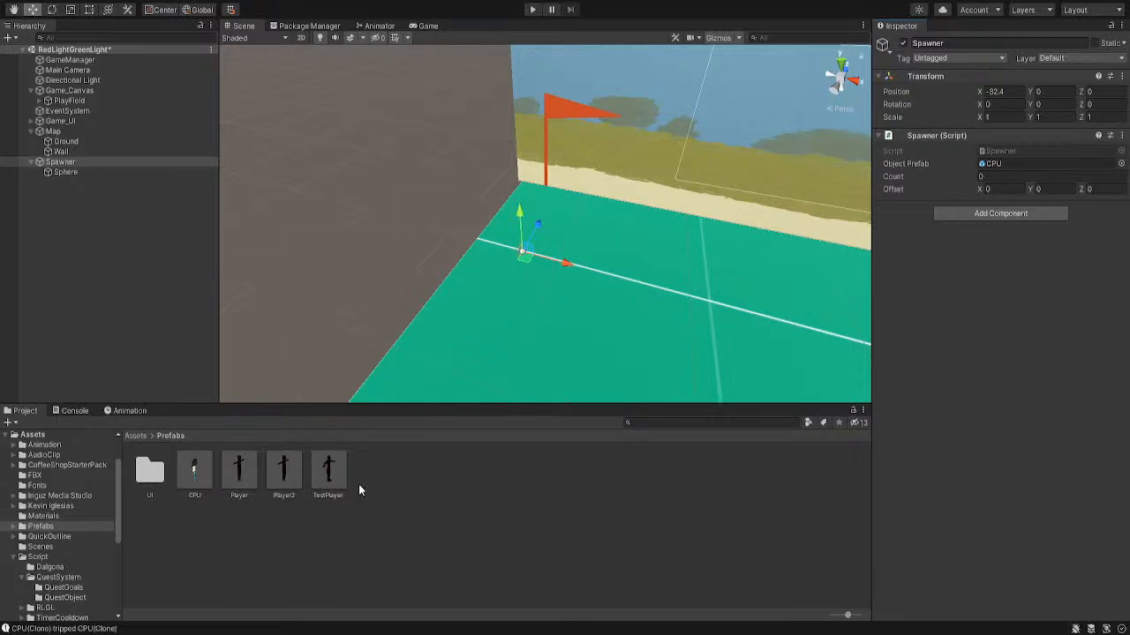
{"action": "left_click", "coordinate": [995, 175]}
{"action": "type", "text": "1"}
{"action": "left_click", "coordinate": [535, 10]}
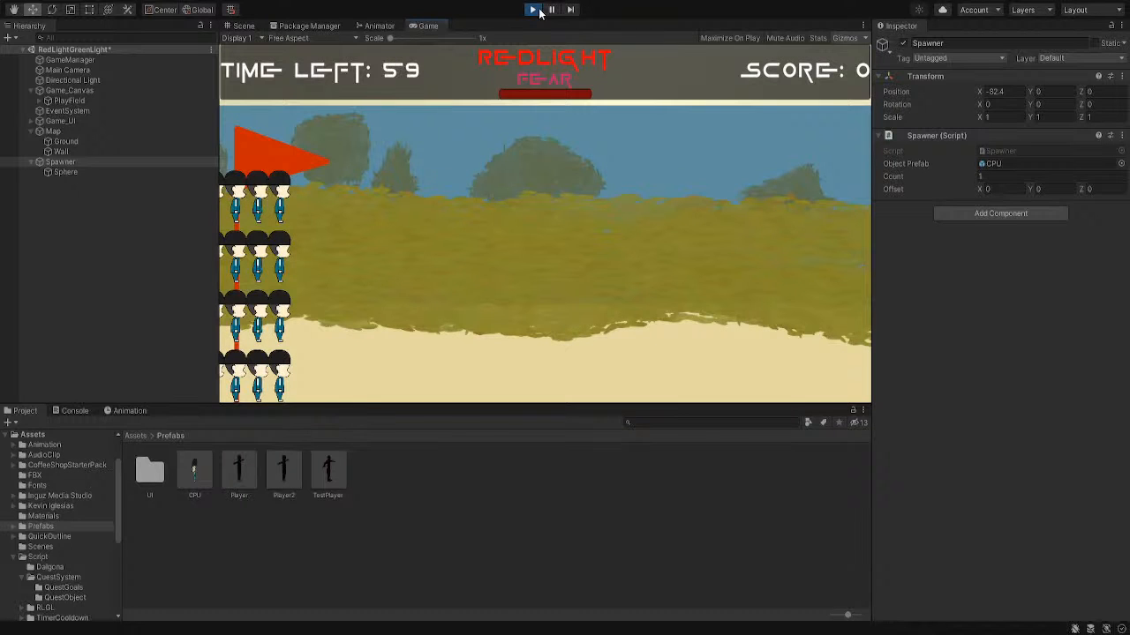
{"action": "left_click", "coordinate": [534, 9]}
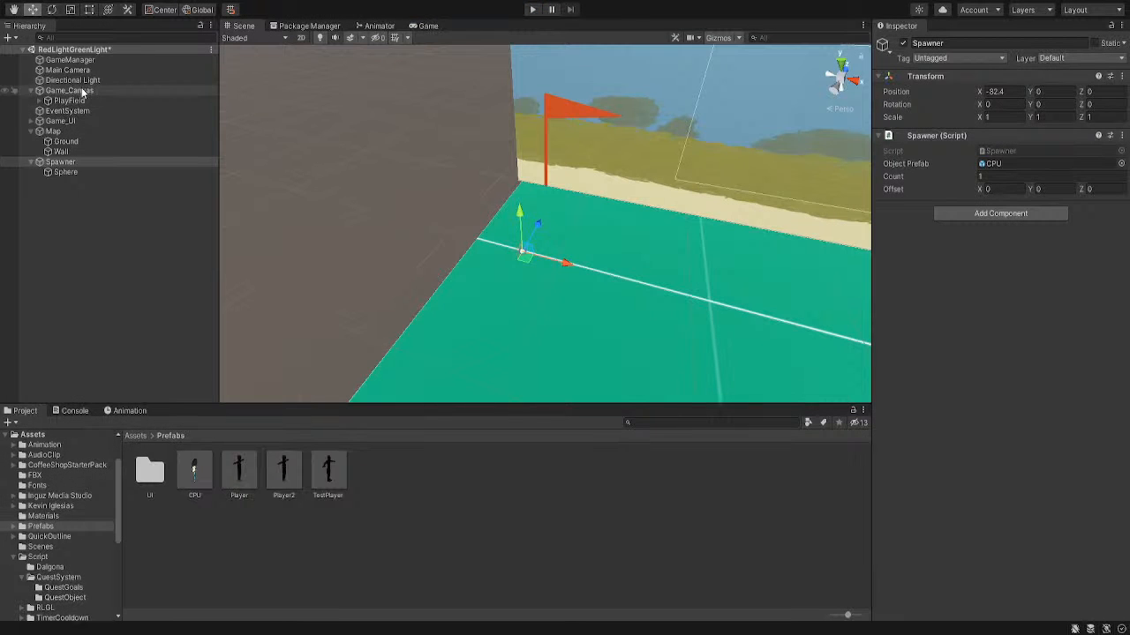
Deactivate the Game_Canvas object and test-run the scene
{"action": "left_click", "coordinate": [81, 92]}
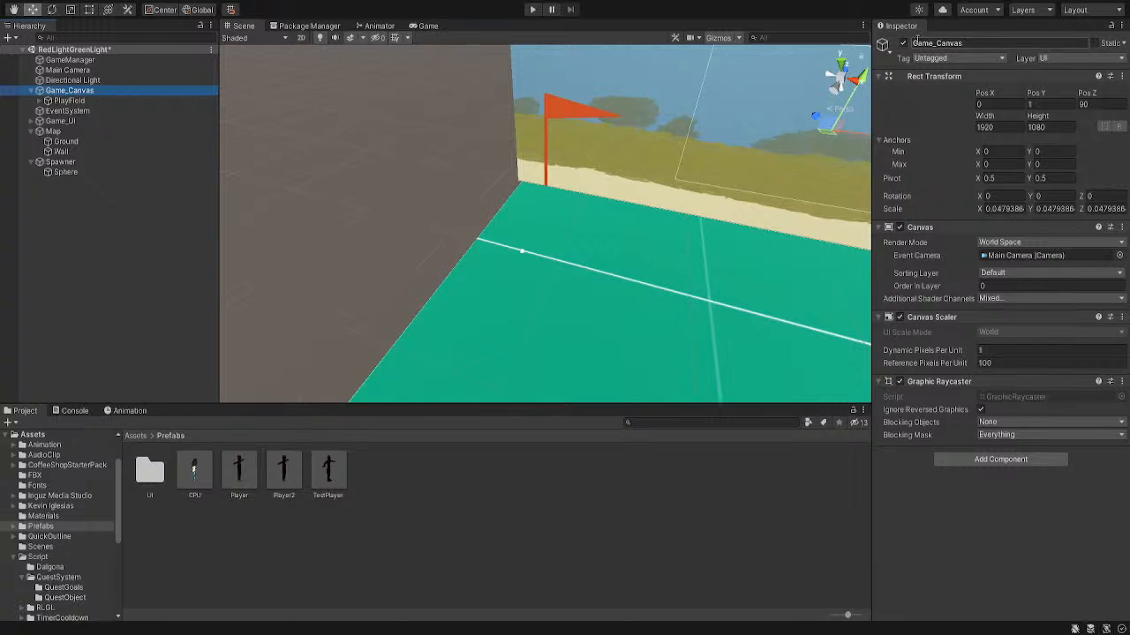
{"action": "left_click", "coordinate": [903, 43]}
{"action": "left_click", "coordinate": [533, 10]}
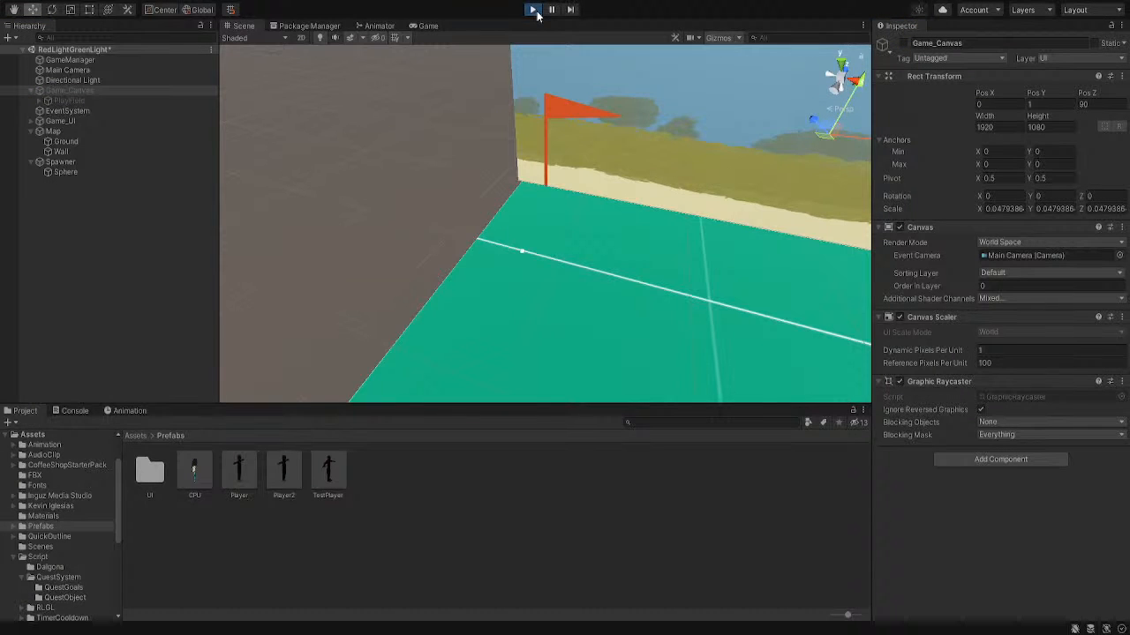
{"action": "left_click", "coordinate": [534, 10]}
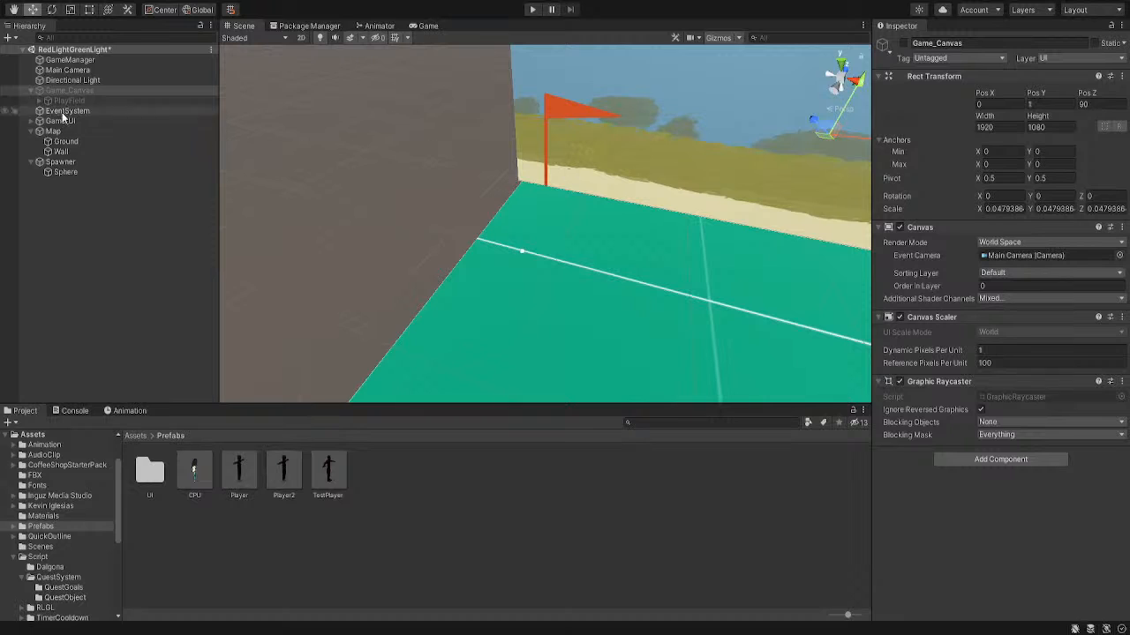
Try switching the Main Camera's projection to Perspective and undo the change
{"action": "left_click", "coordinate": [77, 70]}
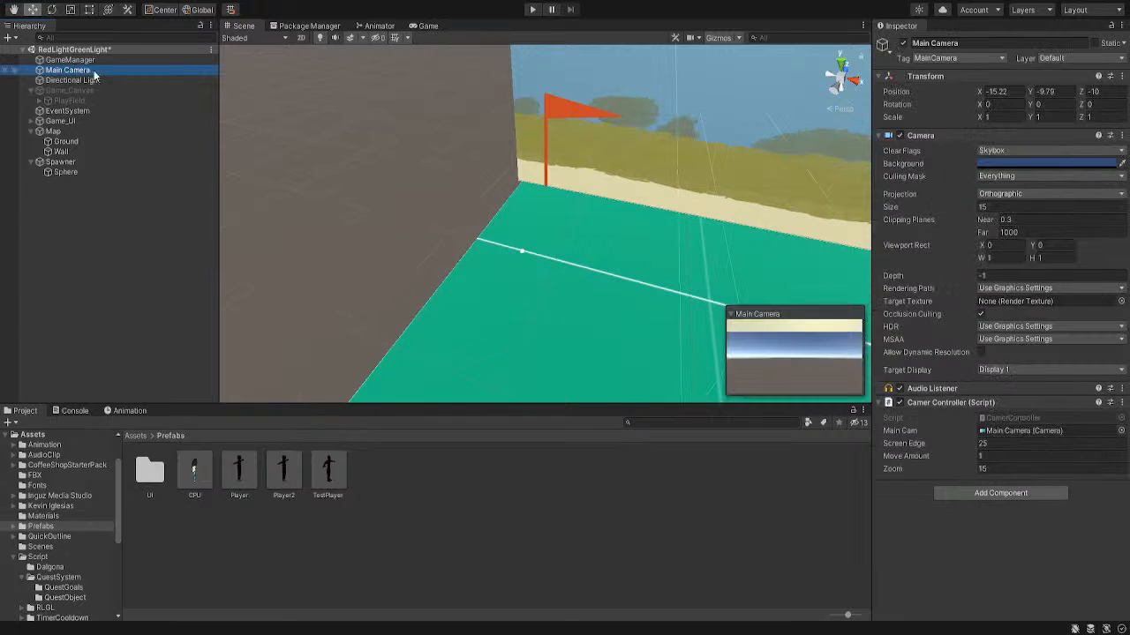
{"action": "left_click", "coordinate": [1013, 193]}
{"action": "left_click", "coordinate": [1013, 209]}
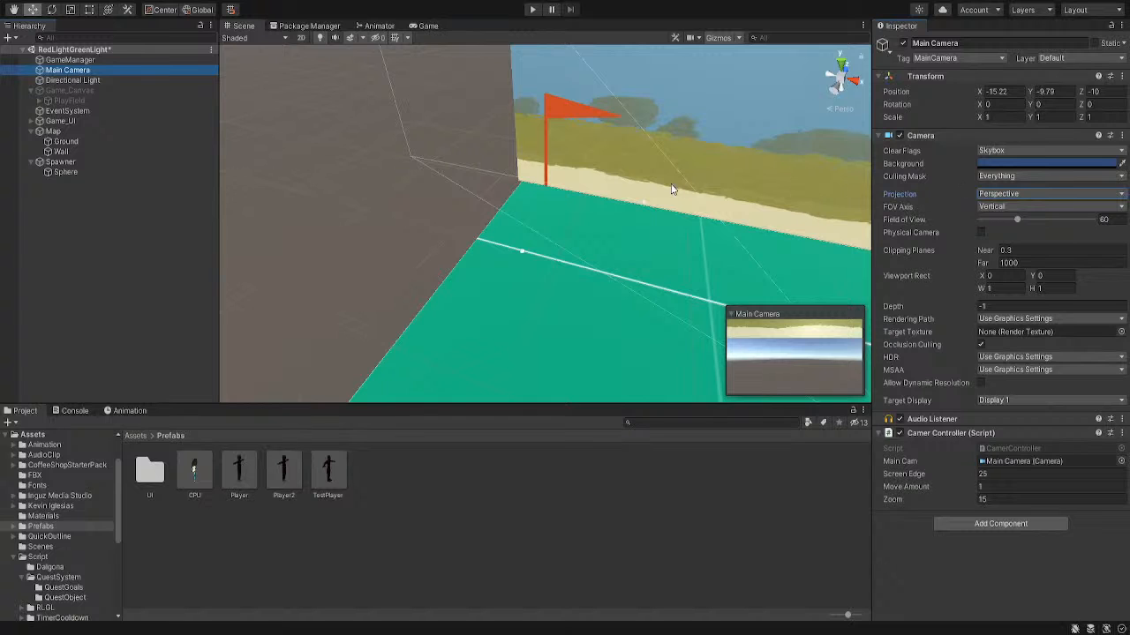
{"action": "key", "text": "f"}
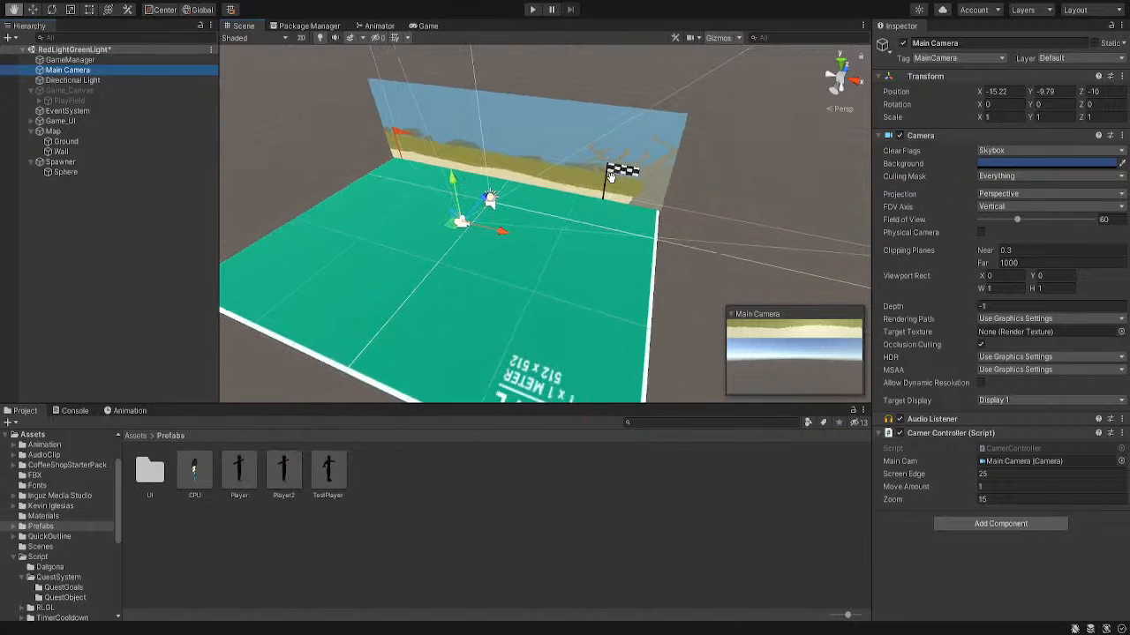
{"action": "key", "text": "w"}
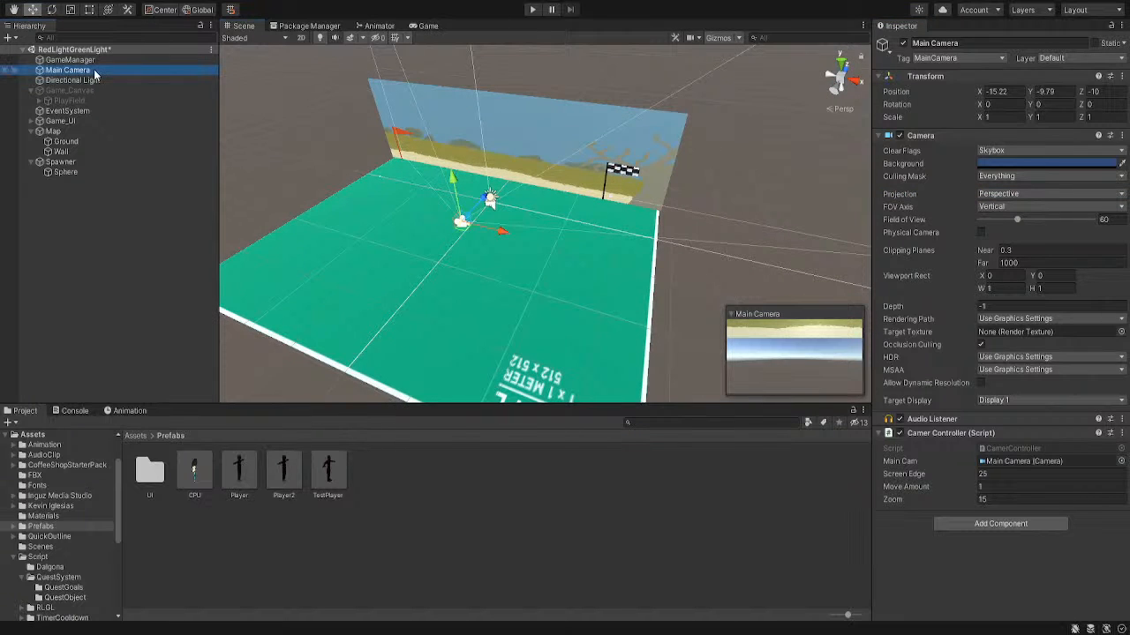
{"action": "key", "text": "ctrl+z"}
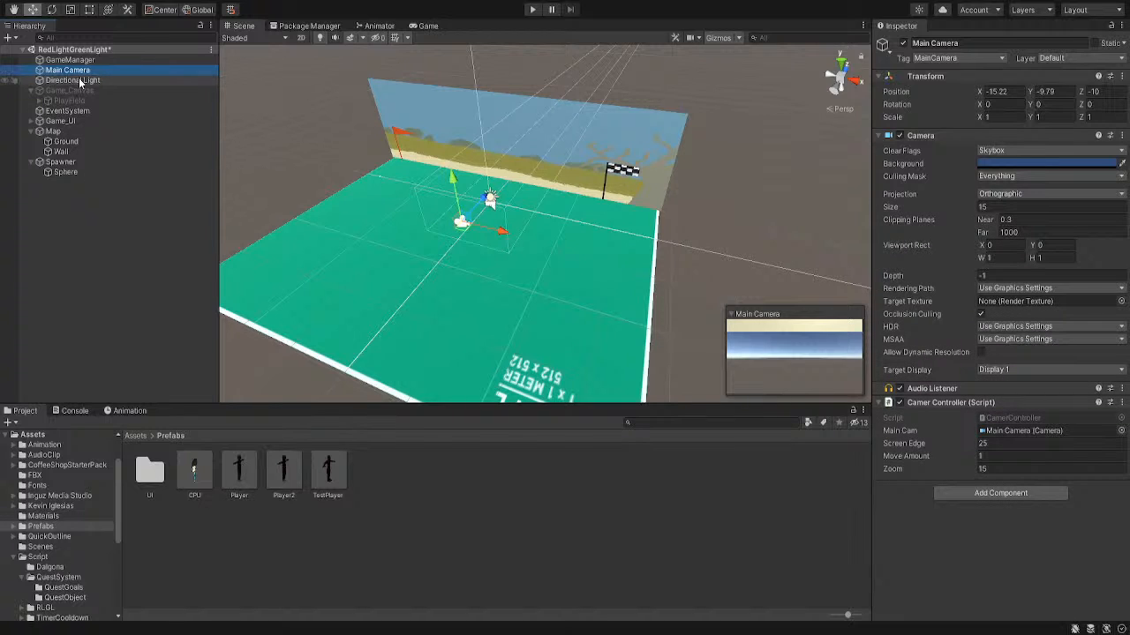
Deactivate the Main Camera and create a new Camera aligned with the current scene view of the map
{"action": "left_click", "coordinate": [903, 42]}
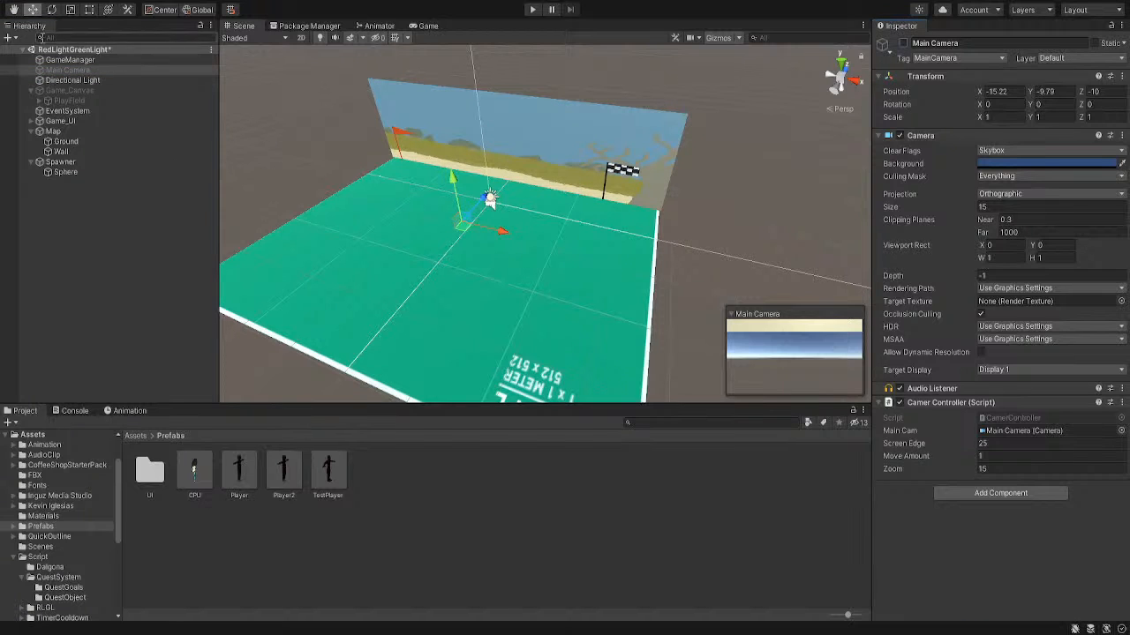
{"action": "left_click", "coordinate": [18, 42]}
{"action": "left_click", "coordinate": [59, 180]}
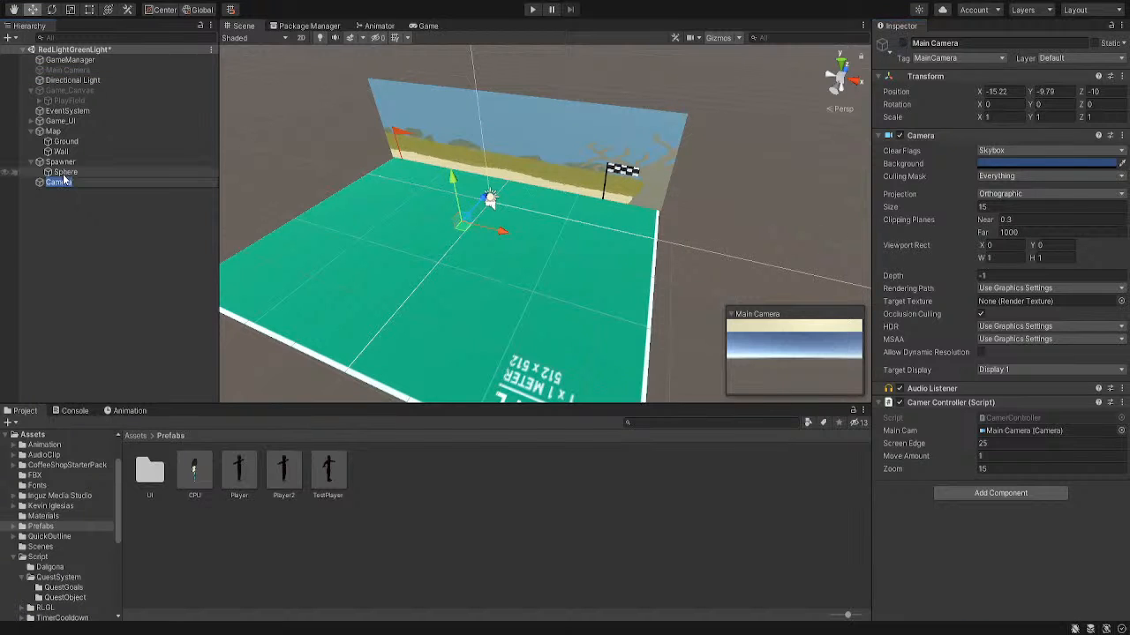
{"action": "left_click", "coordinate": [136, 176]}
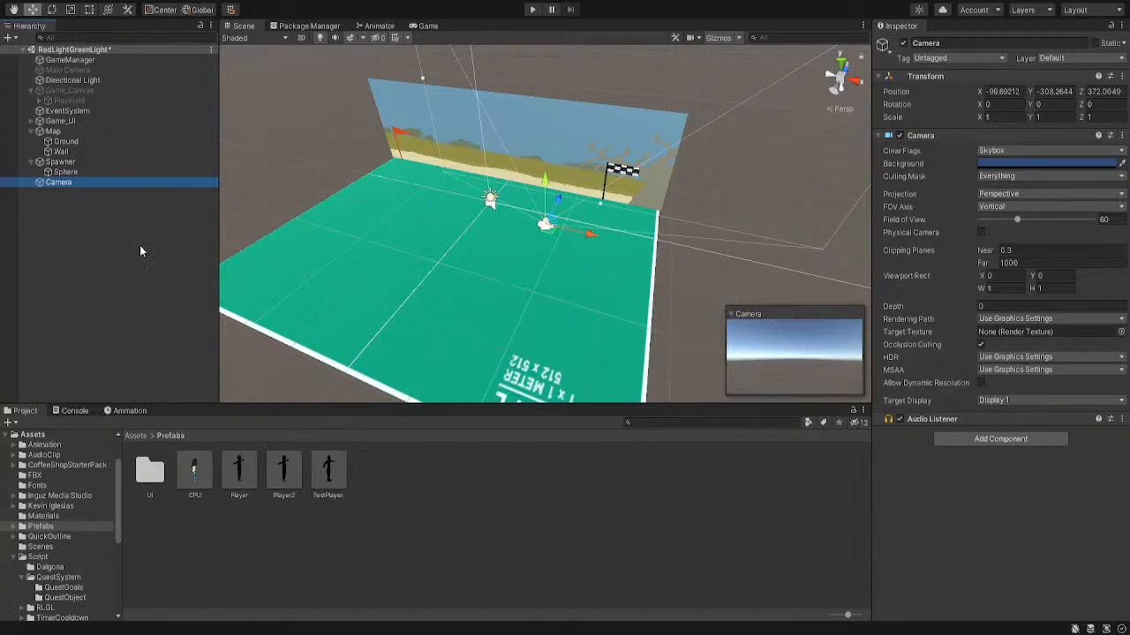
{"action": "key", "text": "ctrl+shift+f"}
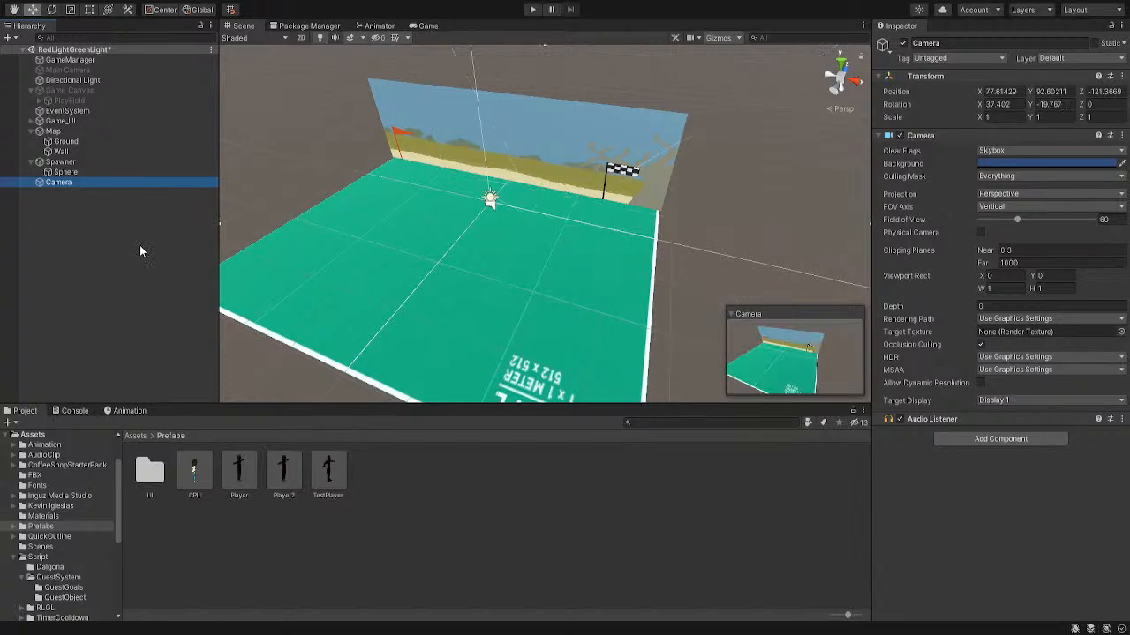
Run the scene through the new camera to test spawning, and examine the CPU prefab's CPU_RLGL script and Animator settings
{"action": "left_click", "coordinate": [532, 10]}
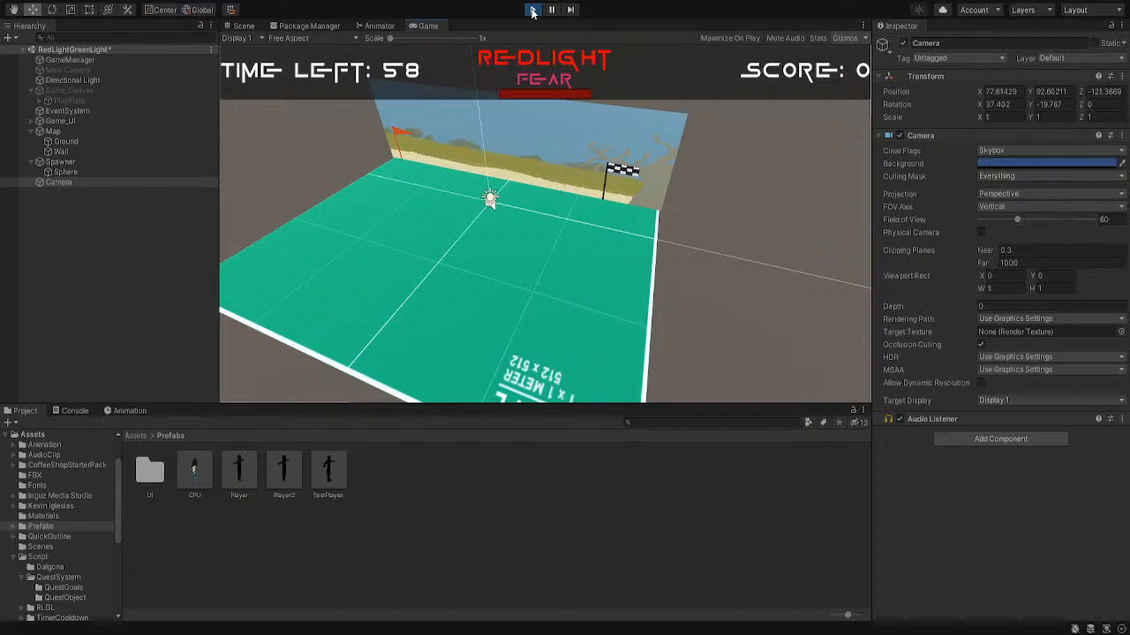
{"action": "left_click", "coordinate": [532, 9]}
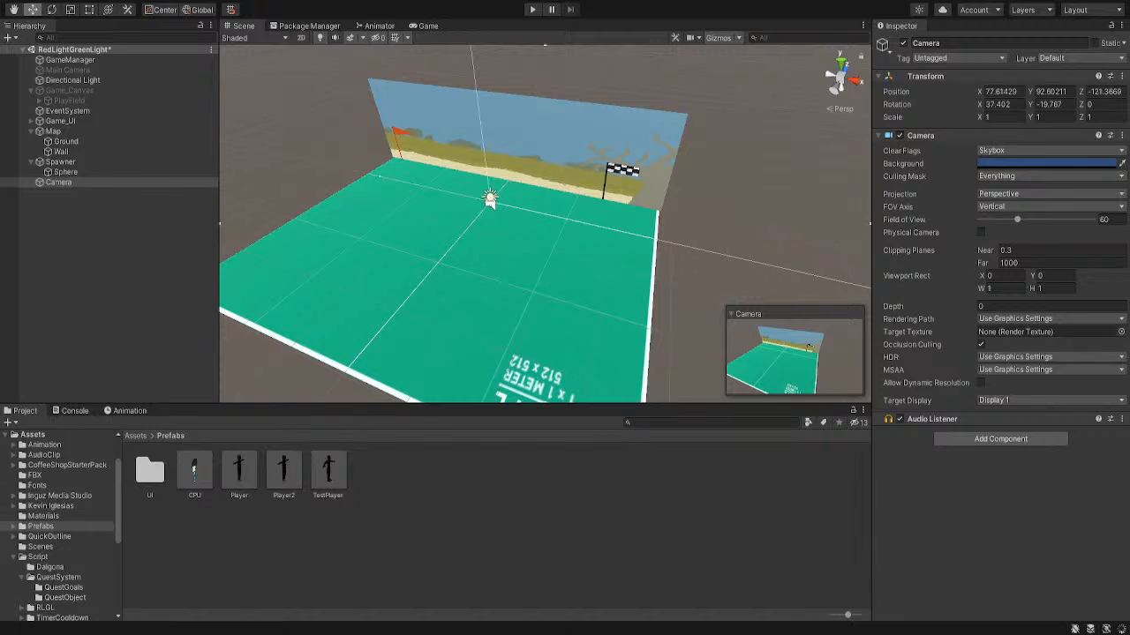
{"action": "left_click", "coordinate": [533, 10]}
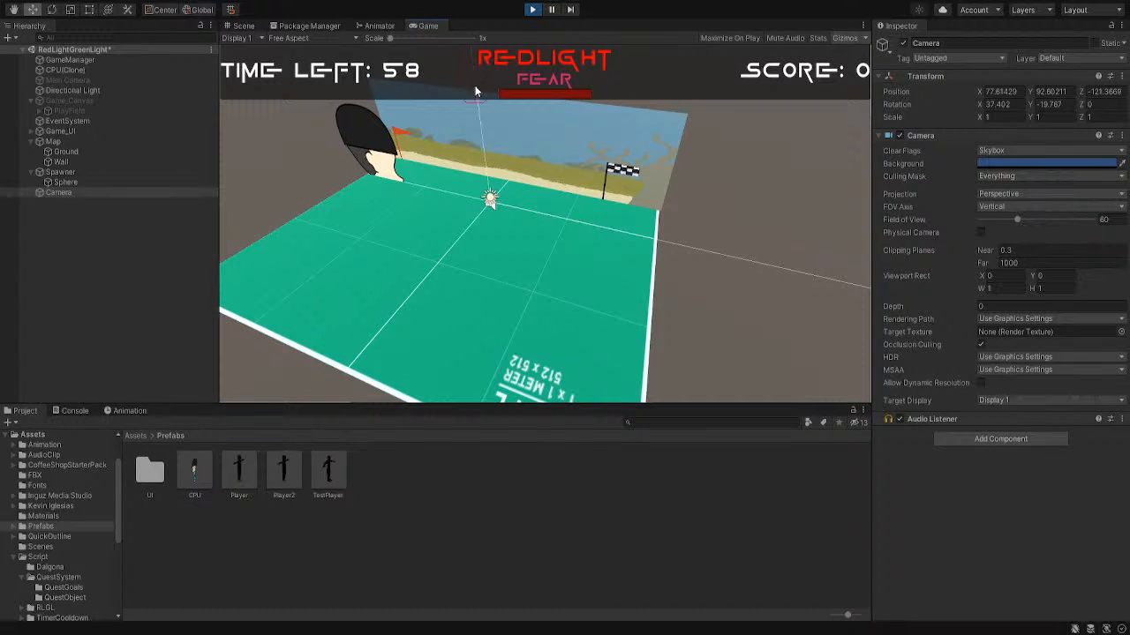
{"action": "left_click", "coordinate": [532, 9]}
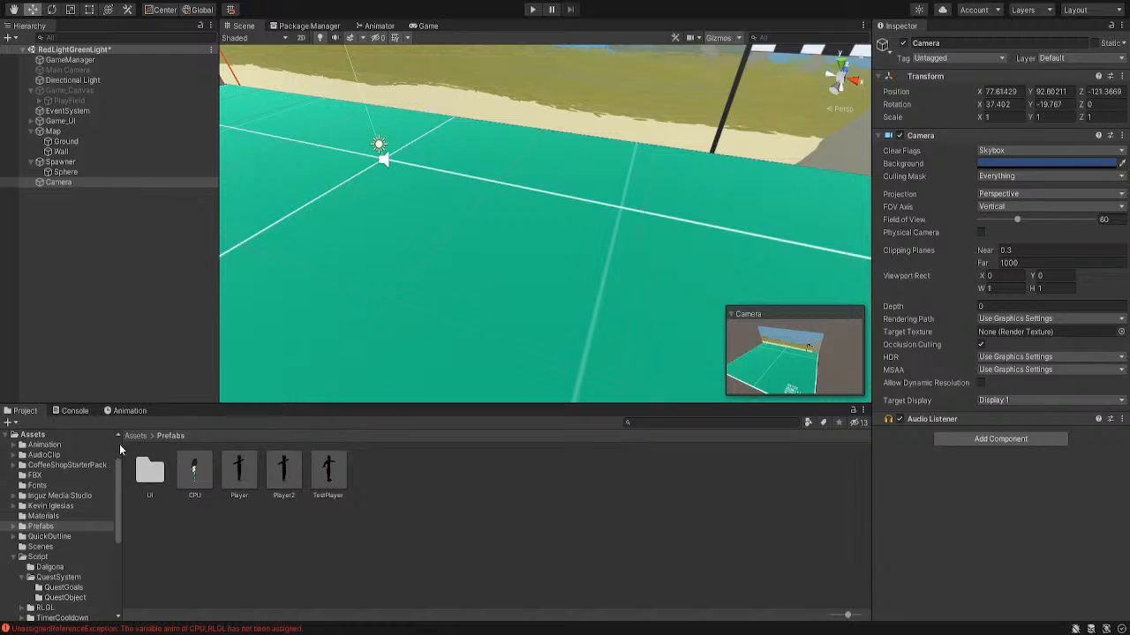
{"action": "left_click", "coordinate": [196, 477]}
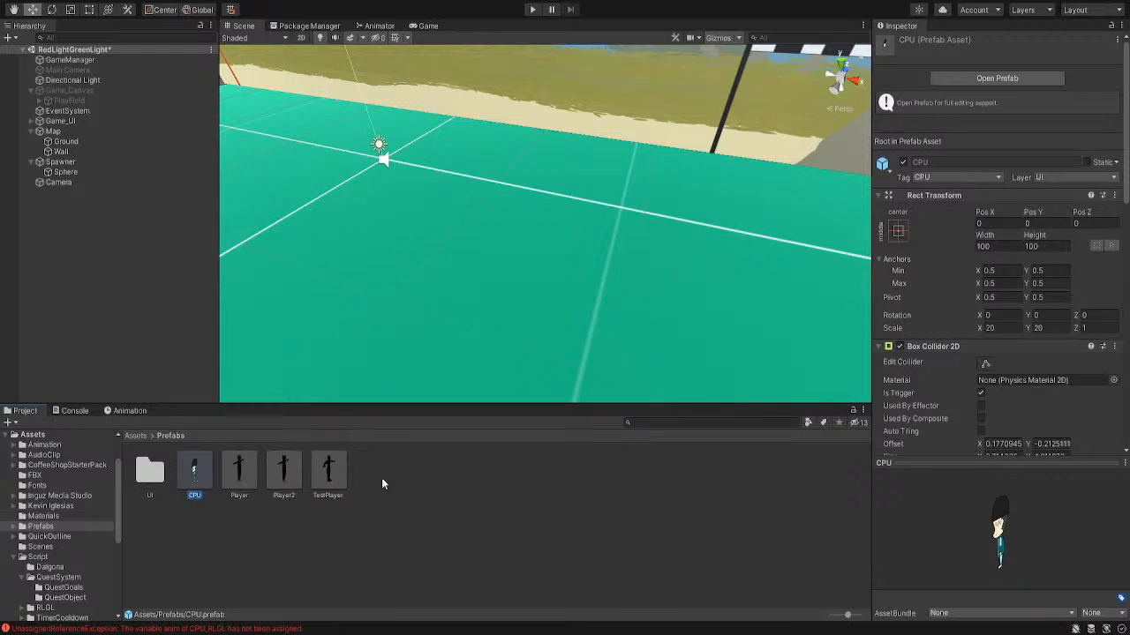
{"action": "scroll", "coordinate": [932, 367], "scroll_direction": "down", "scroll_amount": 10}
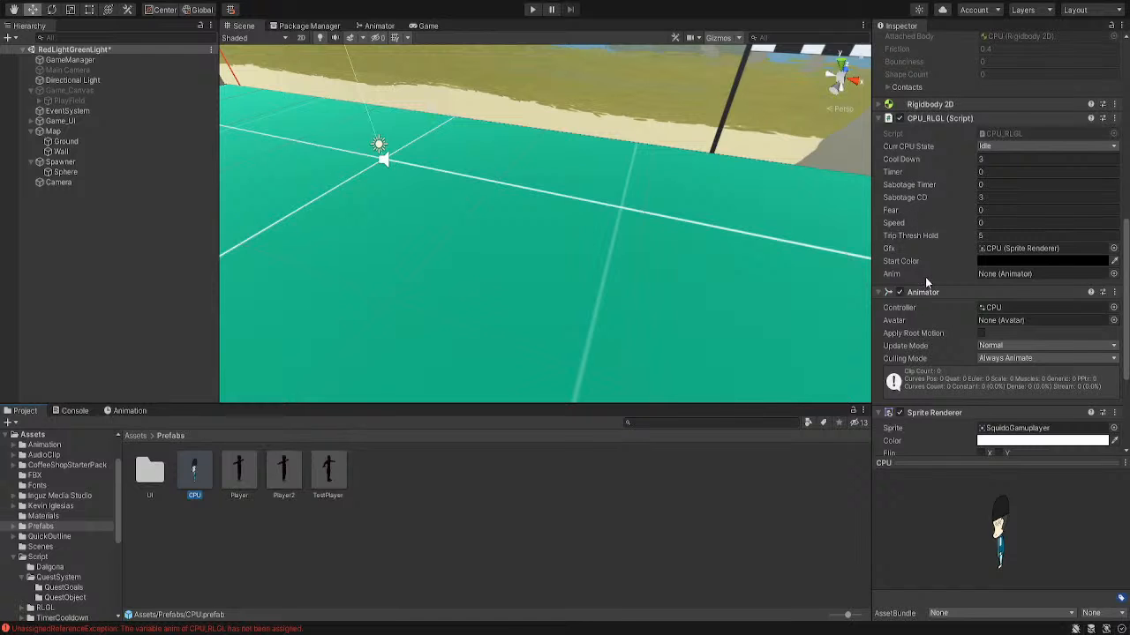
{"action": "scroll", "coordinate": [925, 277], "scroll_direction": "down", "scroll_amount": 4}
{"action": "scroll", "coordinate": [925, 277], "scroll_direction": "up", "scroll_amount": 3}
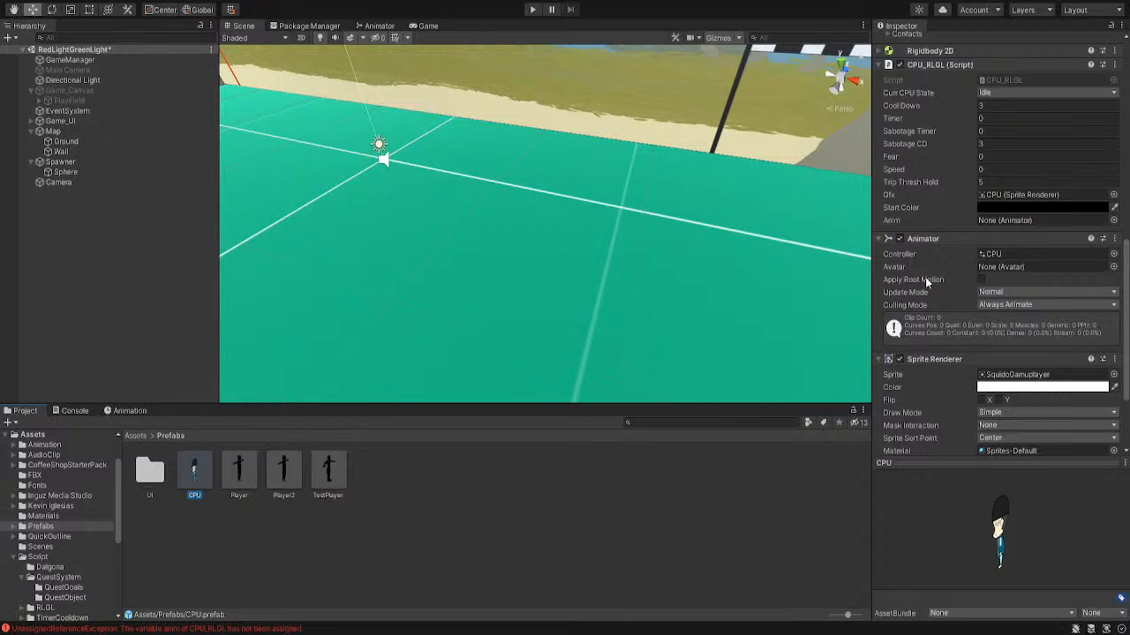
Deactivate the GameManager object
{"action": "left_click", "coordinate": [124, 60]}
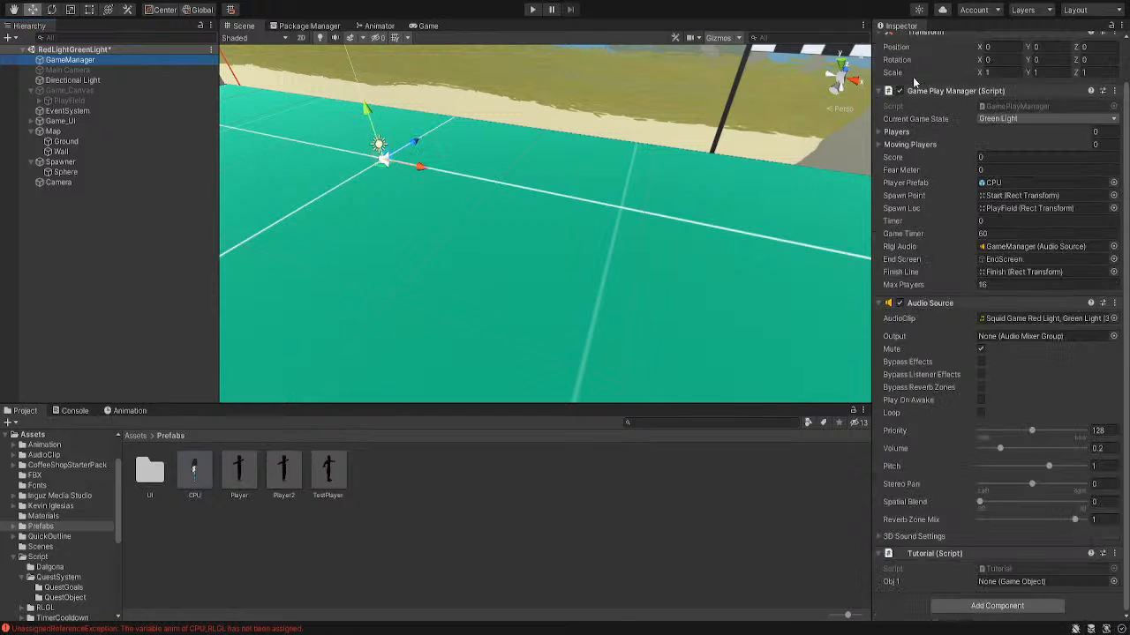
{"action": "scroll", "coordinate": [936, 101], "scroll_direction": "up", "scroll_amount": 2}
{"action": "left_click", "coordinate": [902, 43]}
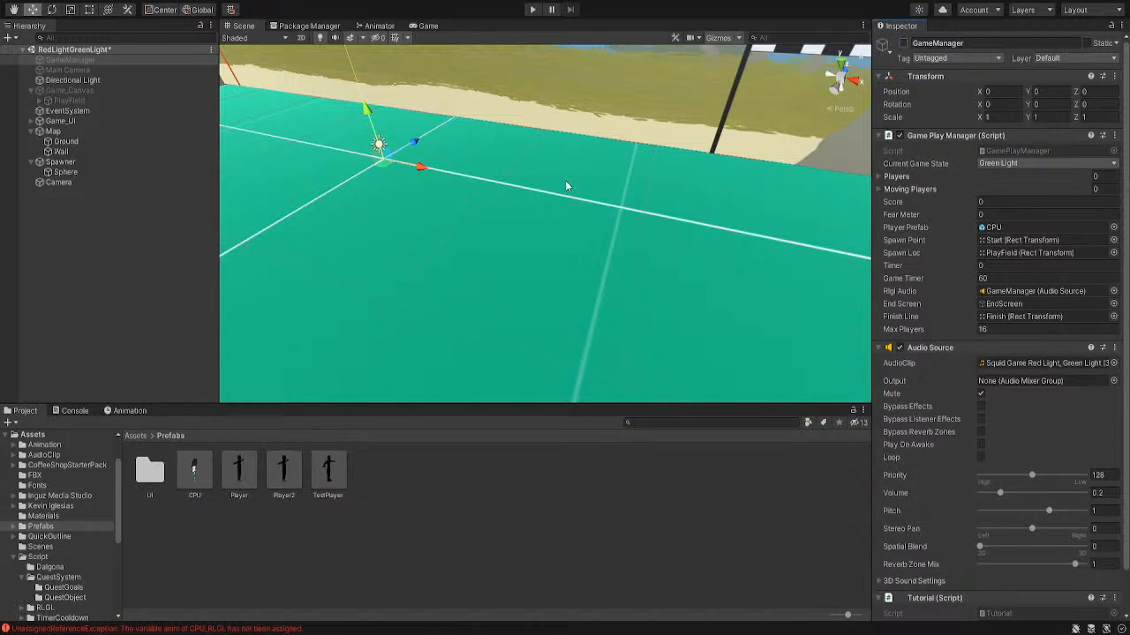
Play-test the scene and trace the Timer_UI null reference error in the Console to the Timer_Text object
{"action": "left_click", "coordinate": [532, 9]}
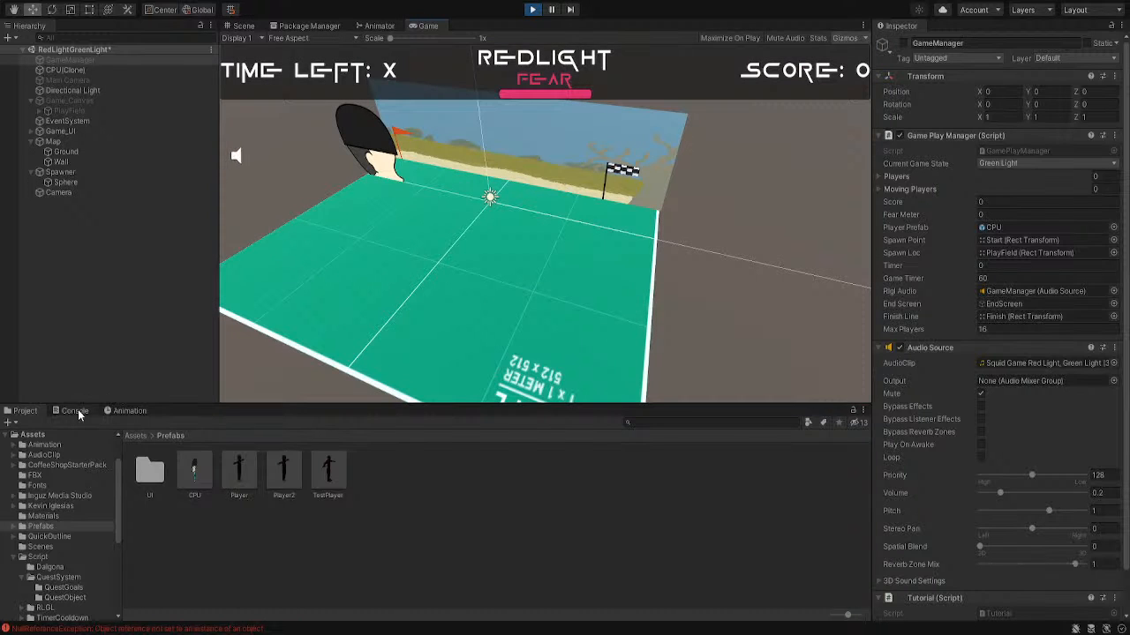
{"action": "left_click", "coordinate": [77, 410]}
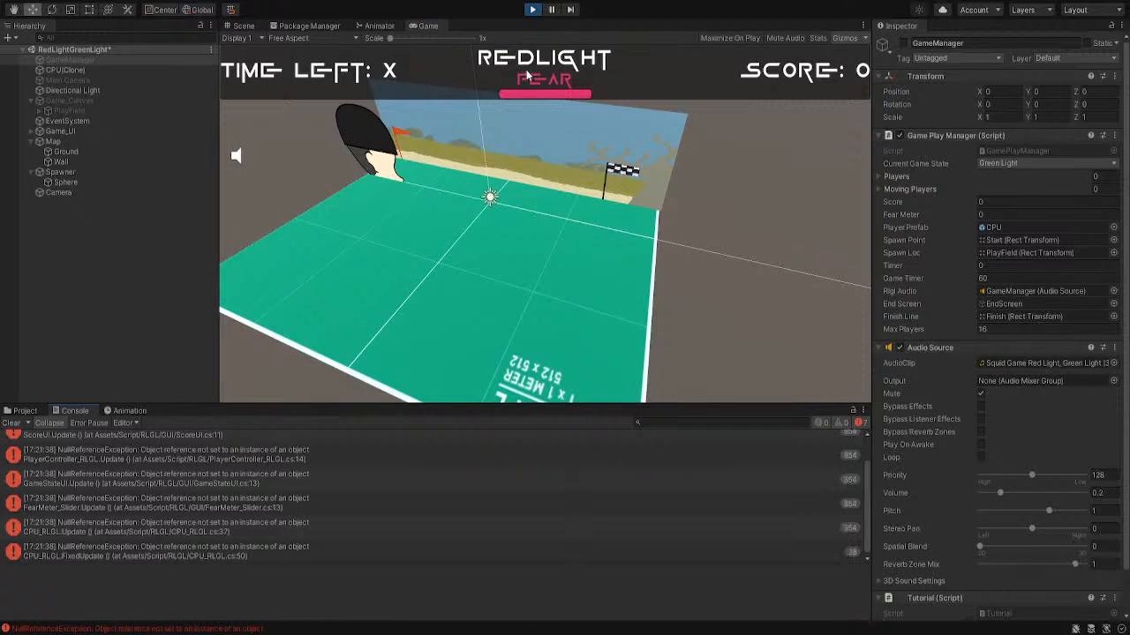
{"action": "left_click", "coordinate": [532, 10]}
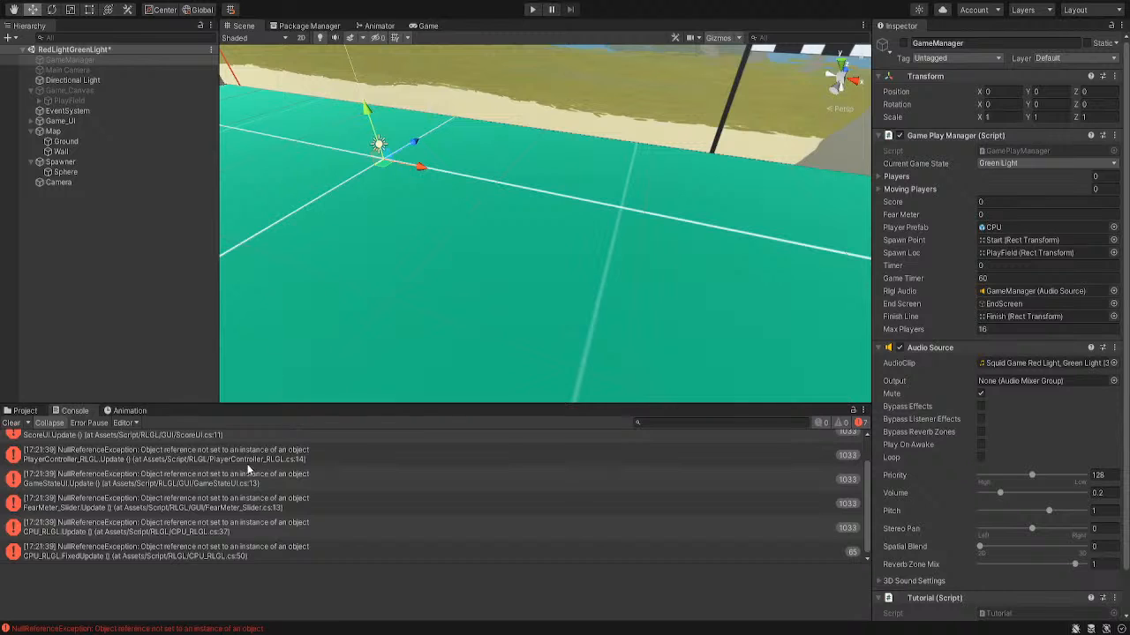
{"action": "scroll", "coordinate": [225, 474], "scroll_direction": "up", "scroll_amount": 1}
{"action": "left_click", "coordinate": [199, 445]}
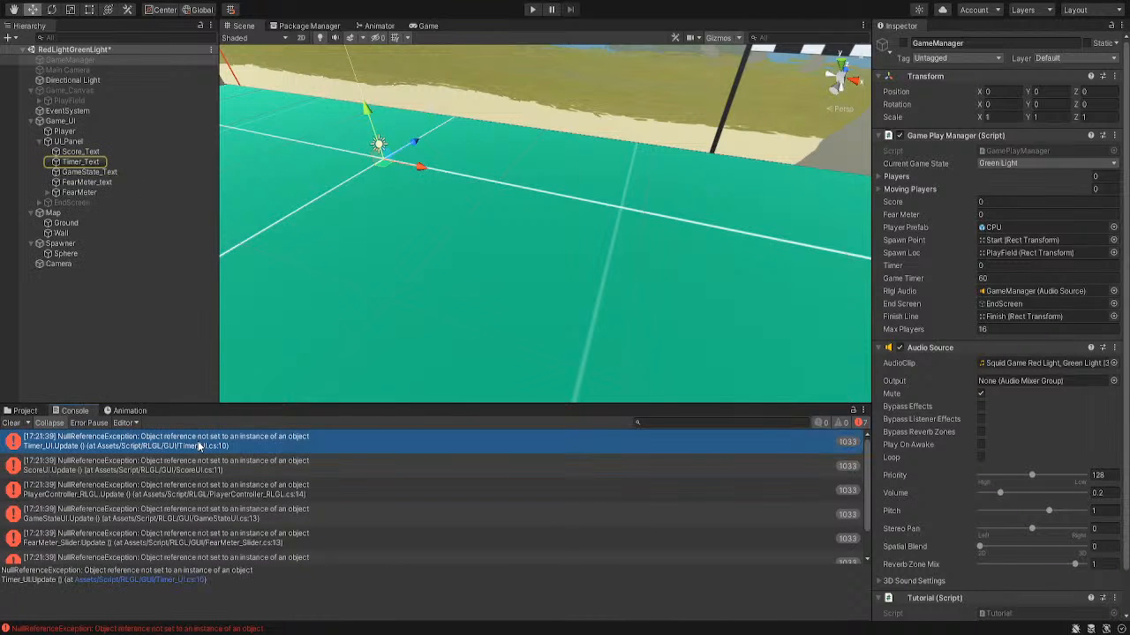
{"action": "left_click", "coordinate": [92, 163]}
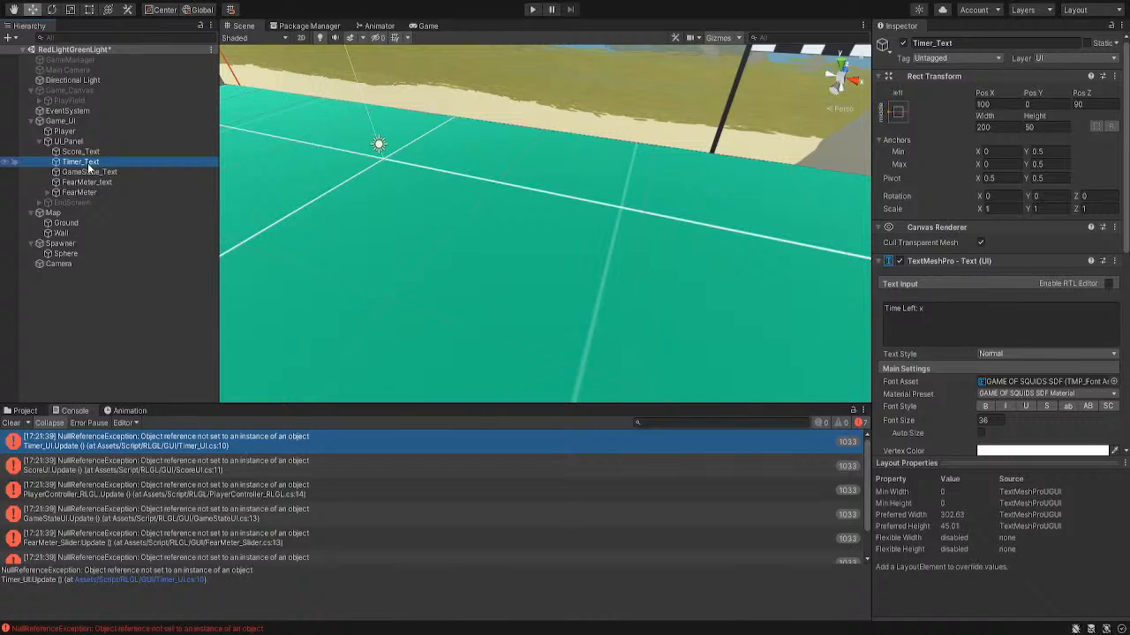
Deactivate the UI_Panel object under Game_UI
{"action": "left_click", "coordinate": [99, 59]}
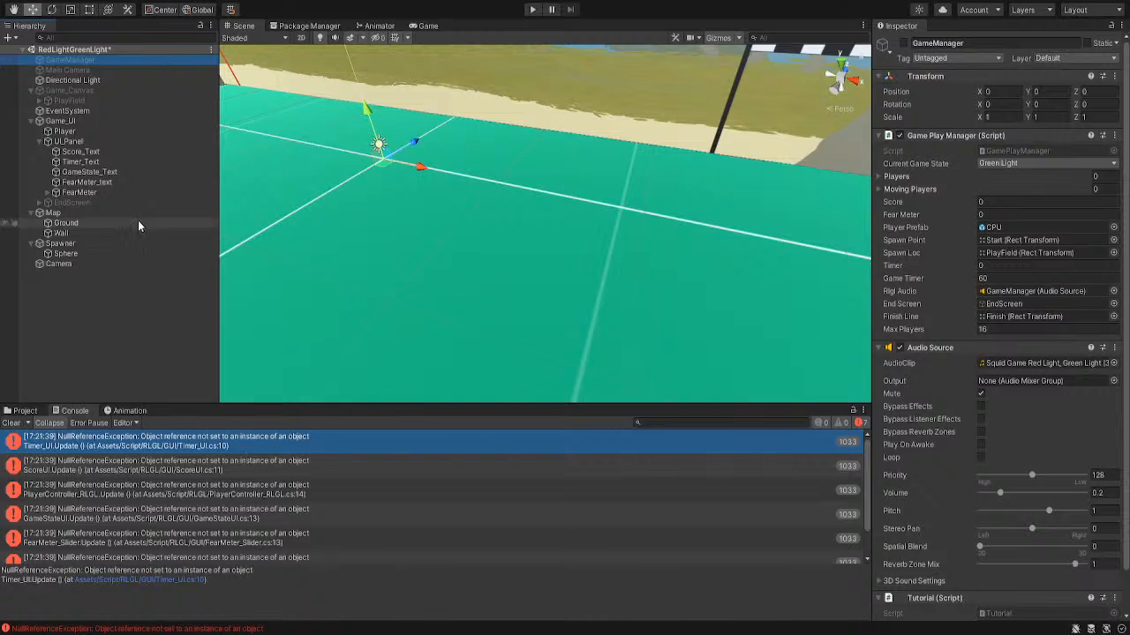
{"action": "left_click", "coordinate": [69, 141]}
{"action": "left_click", "coordinate": [902, 42]}
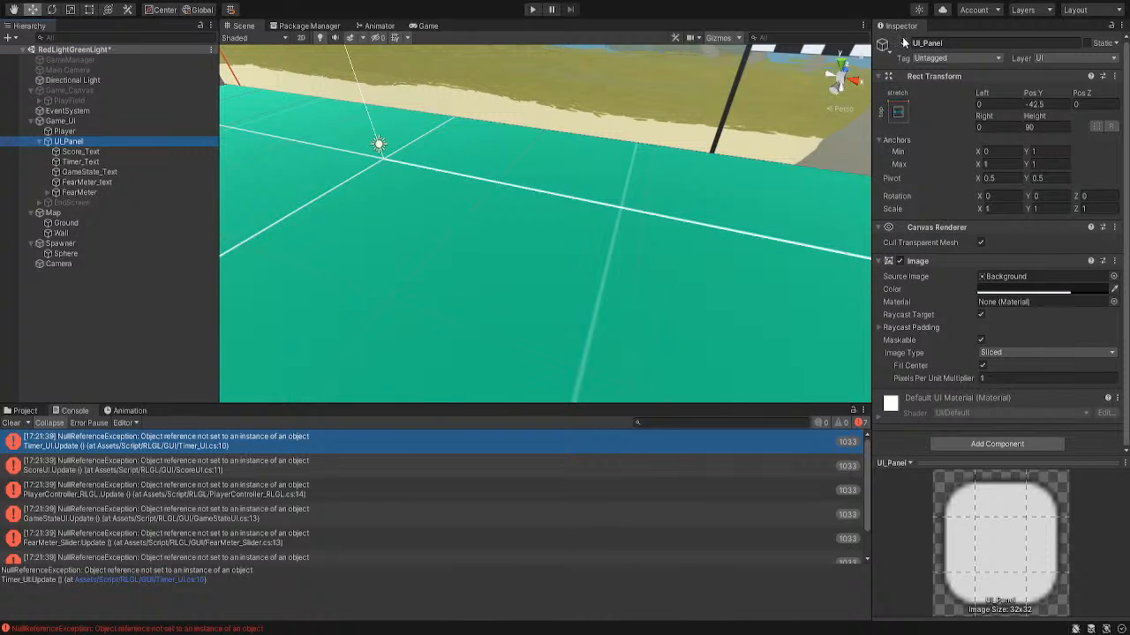
Play-test the scene without the UI panel and examine the PlayerController_RLGL and CPU_RLGL errors in the Console
{"action": "left_click", "coordinate": [531, 8]}
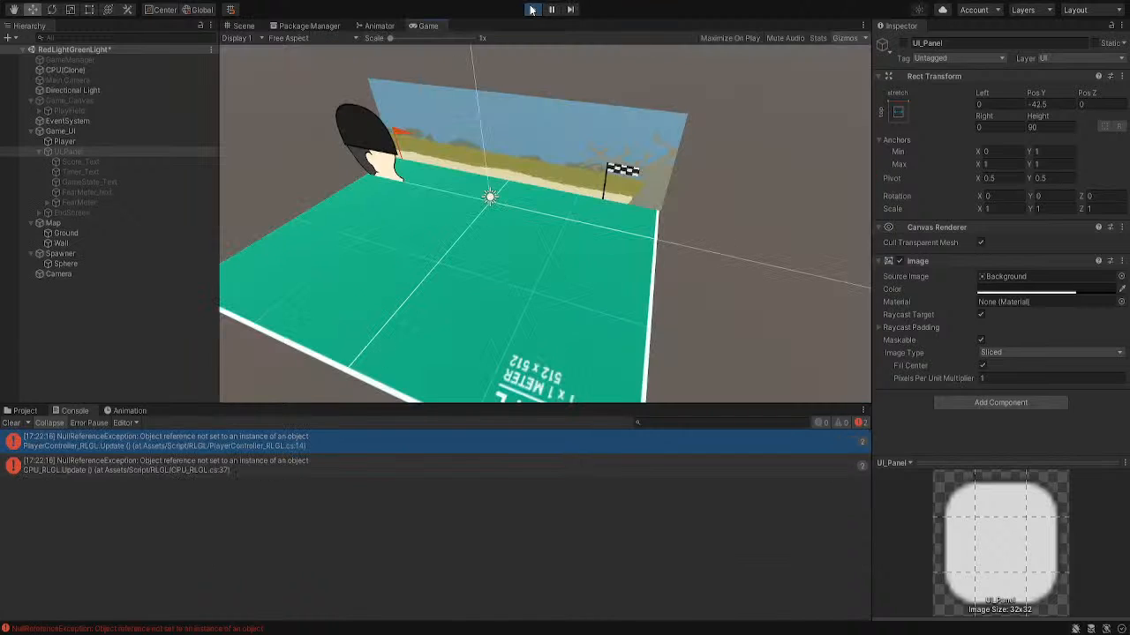
{"action": "left_click", "coordinate": [531, 9]}
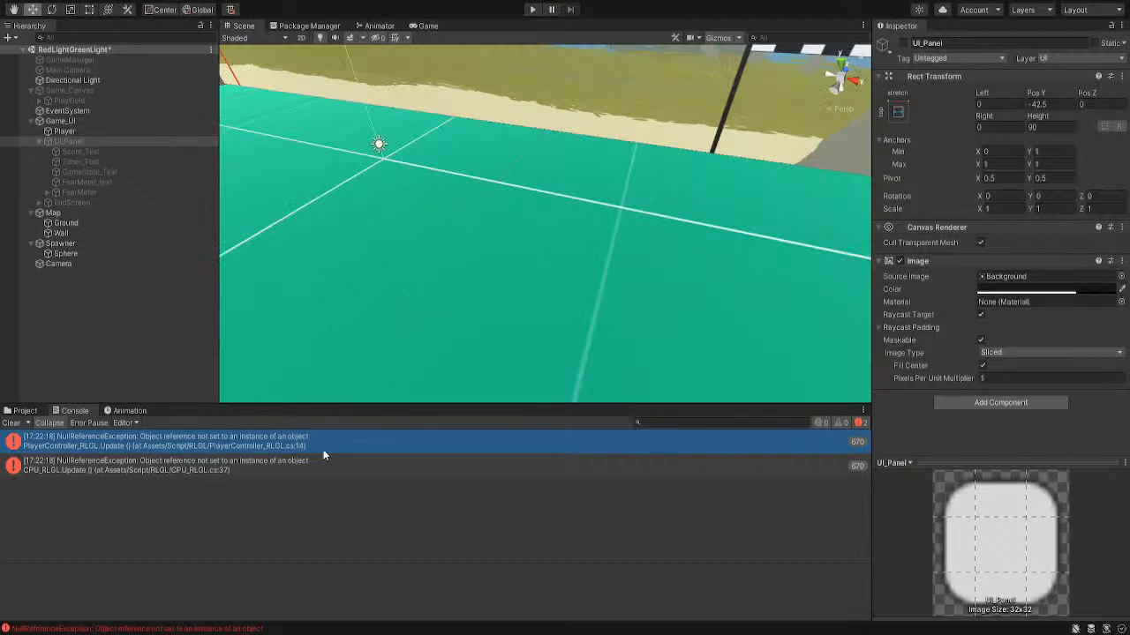
{"action": "left_click", "coordinate": [224, 462]}
{"action": "left_click", "coordinate": [239, 442]}
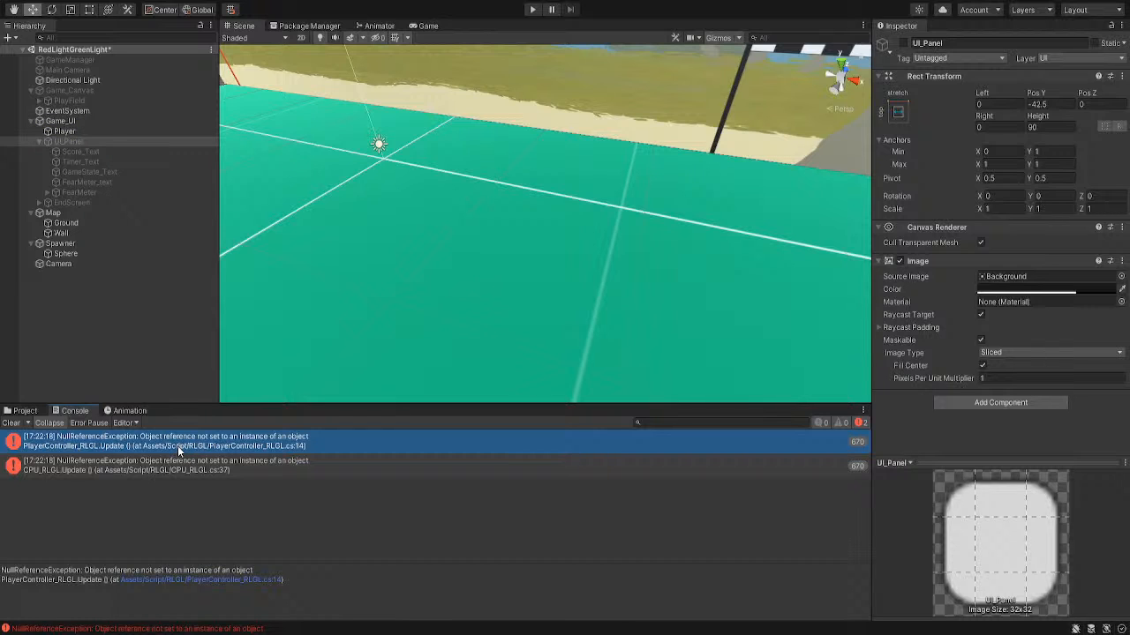
{"action": "left_click", "coordinate": [263, 461]}
{"action": "left_click", "coordinate": [237, 445]}
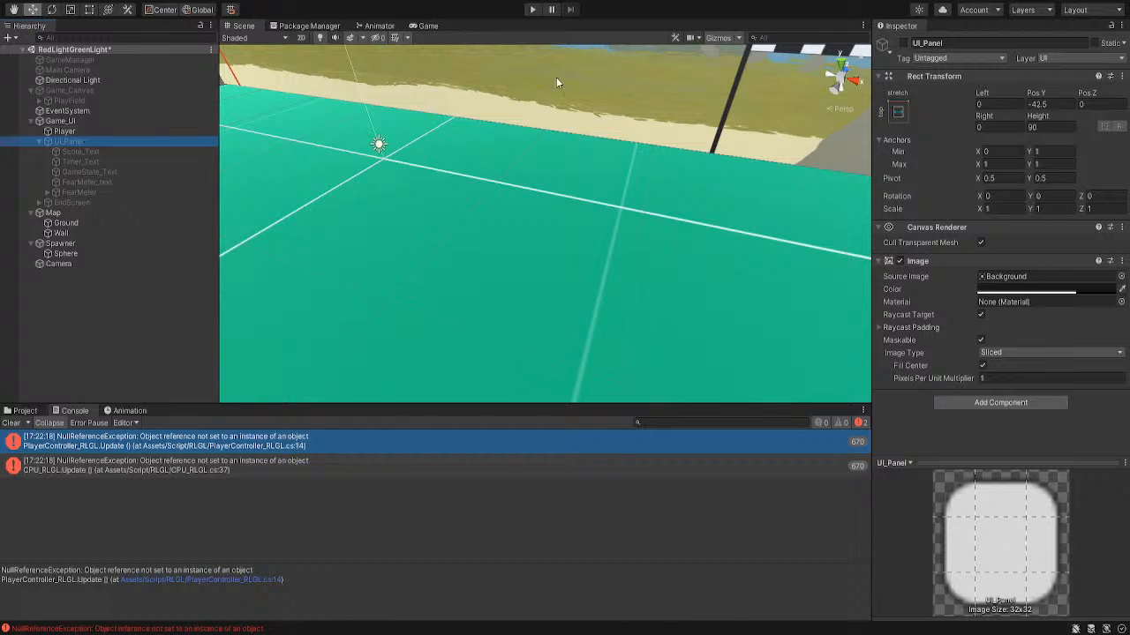
Deactivate the Player object and its parent Game_UI canvas
{"action": "left_click", "coordinate": [124, 133]}
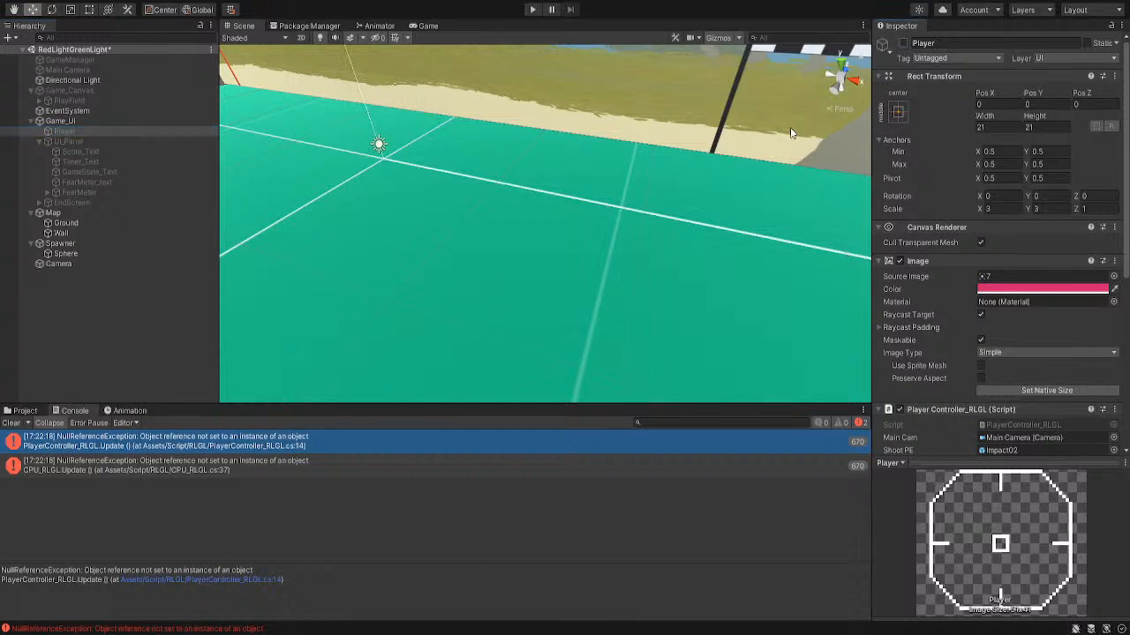
{"action": "left_click", "coordinate": [120, 120]}
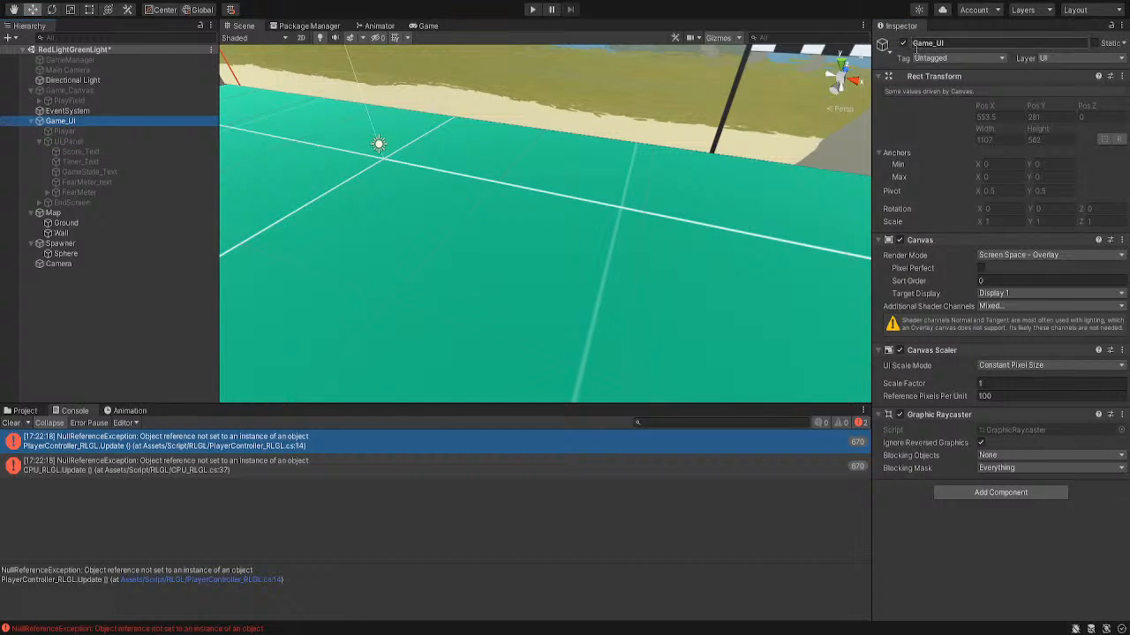
{"action": "scroll", "coordinate": [515, 215], "scroll_direction": "down", "scroll_amount": 6}
{"action": "mouse_move", "coordinate": [478, 227]}
{"action": "middle_mouse_down"}
{"action": "mouse_move", "coordinate": [503, 232]}
{"action": "mouse_move", "coordinate": [484, 236]}
{"action": "middle_mouse_up"}
{"action": "right_click_drag", "start_coordinate": [398, 238], "coordinate": [468, 242]}
{"action": "middle_click_drag", "start_coordinate": [468, 242], "coordinate": [511, 260]}
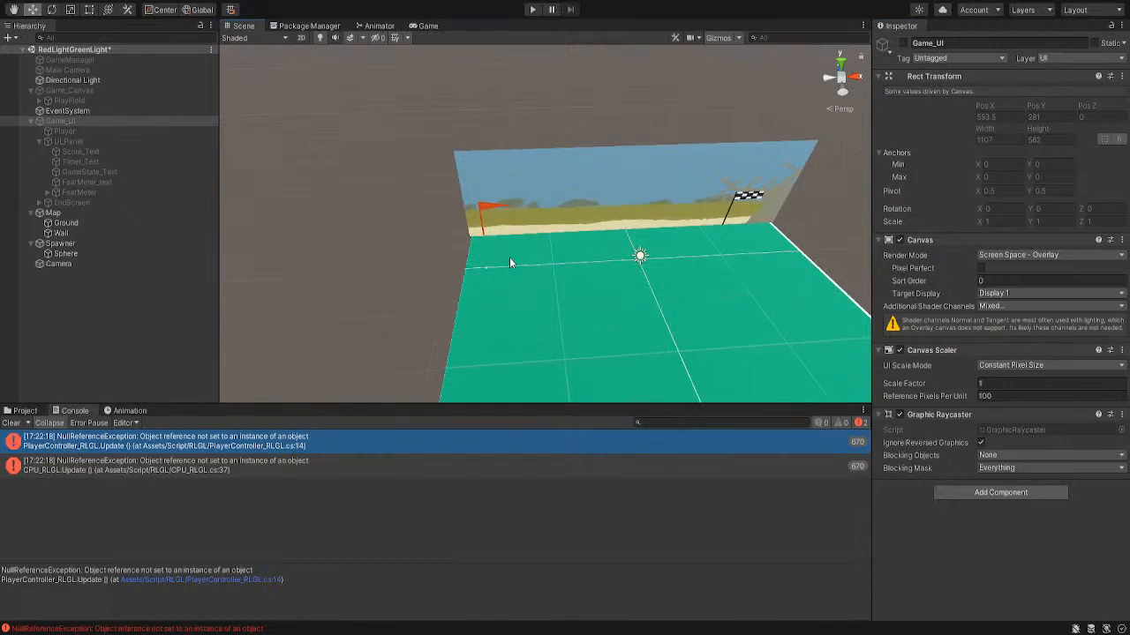
{"action": "scroll", "coordinate": [489, 271], "scroll_direction": "up", "scroll_amount": 4}
{"action": "scroll", "coordinate": [488, 269], "scroll_direction": "up", "scroll_amount": 5}
{"action": "middle_click_drag", "start_coordinate": [397, 284], "coordinate": [506, 264]}
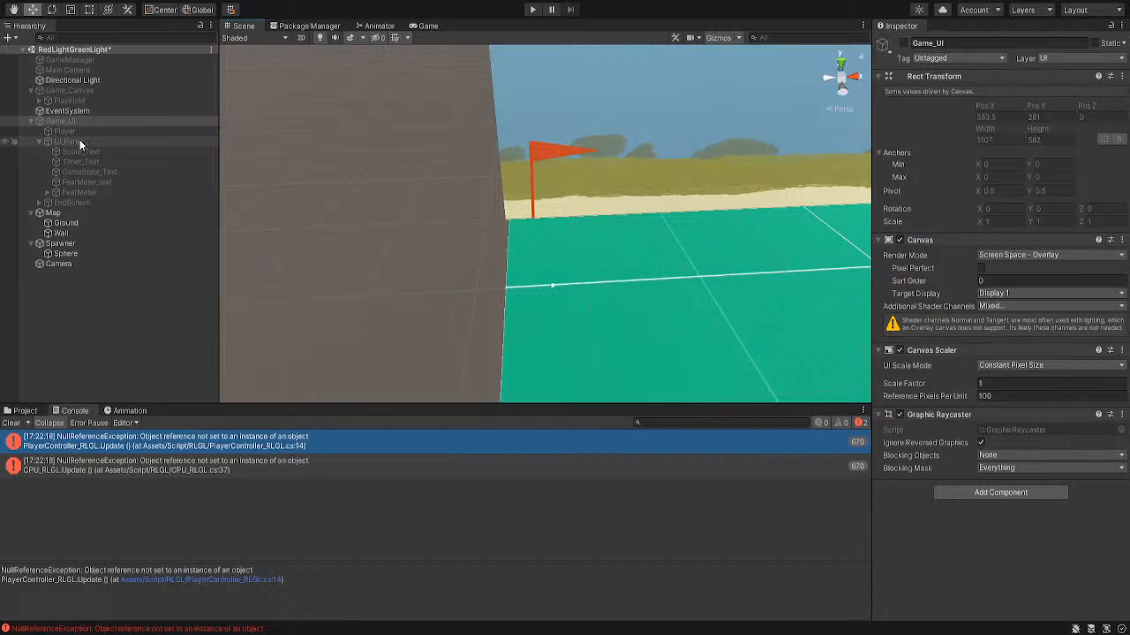
Disable the CPU_RLGL script component on the CPU prefab
{"action": "left_click", "coordinate": [25, 410]}
{"action": "left_click", "coordinate": [195, 474]}
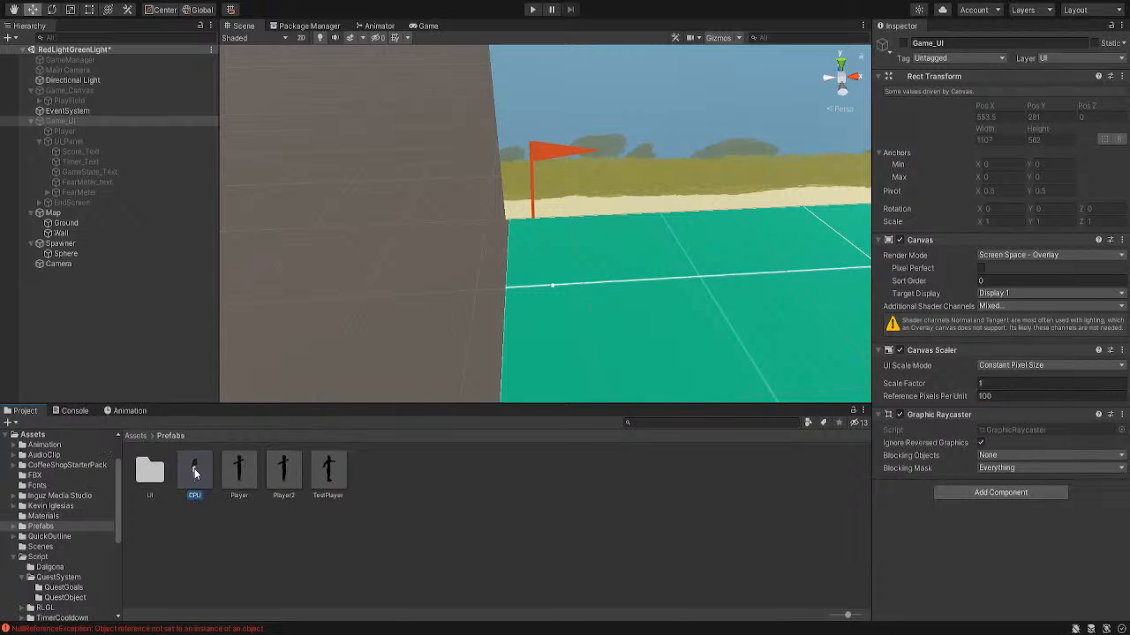
{"action": "scroll", "coordinate": [1033, 421], "scroll_direction": "down", "scroll_amount": 6}
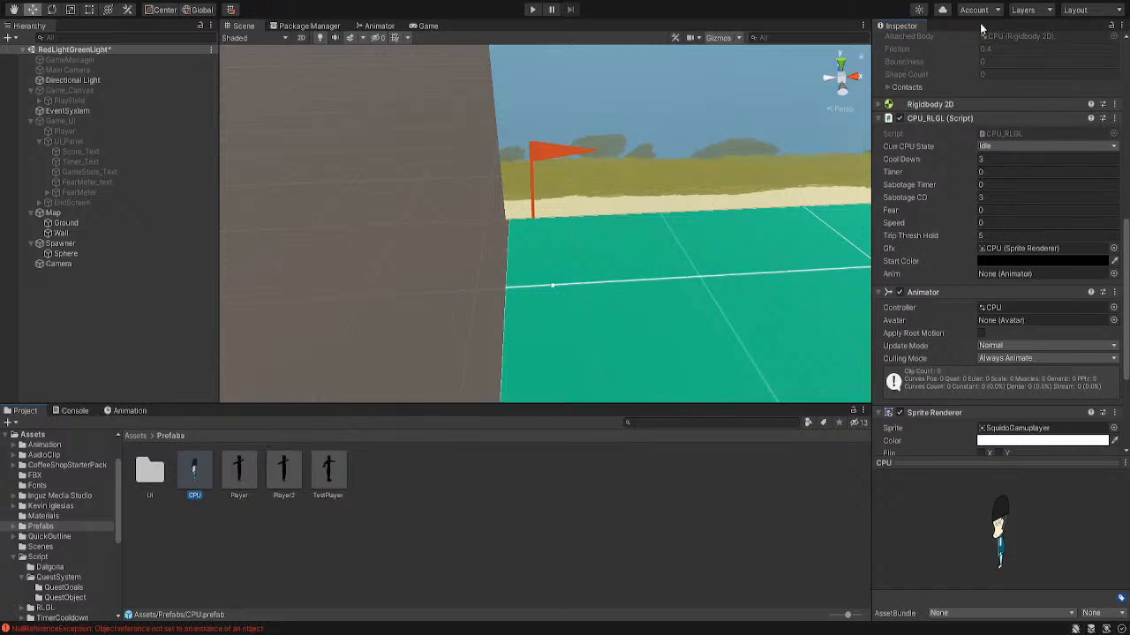
{"action": "right_click_drag", "start_coordinate": [556, 269], "coordinate": [517, 270]}
{"action": "mouse_move", "coordinate": [517, 270]}
{"action": "middle_mouse_down"}
{"action": "mouse_move", "coordinate": [500, 266]}
{"action": "mouse_move", "coordinate": [511, 273]}
{"action": "middle_mouse_up"}
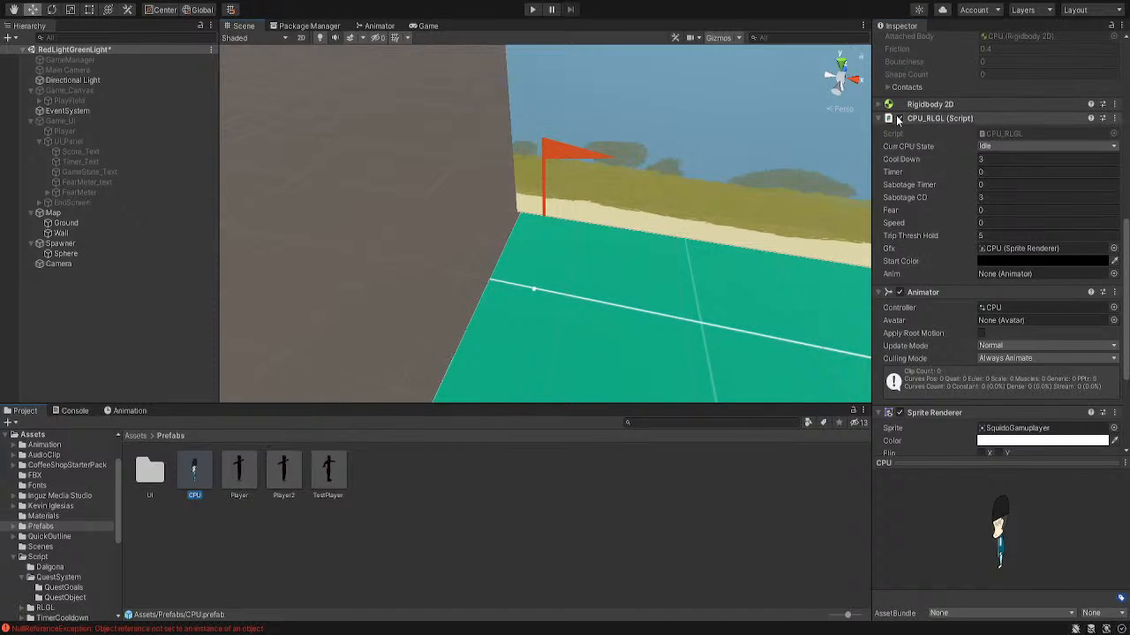
{"action": "left_click", "coordinate": [898, 118]}
Play-test the scene with the CPU script disabled, checking the Console for errors and the CPU prefab's component settings
{"action": "left_click", "coordinate": [530, 9]}
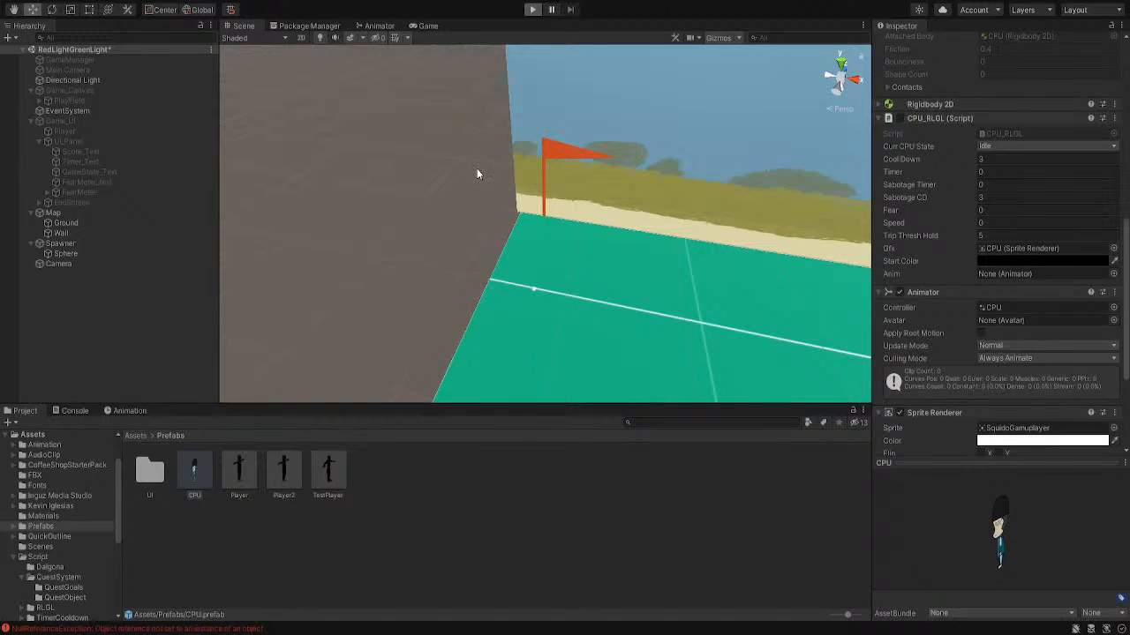
{"action": "left_click", "coordinate": [80, 411]}
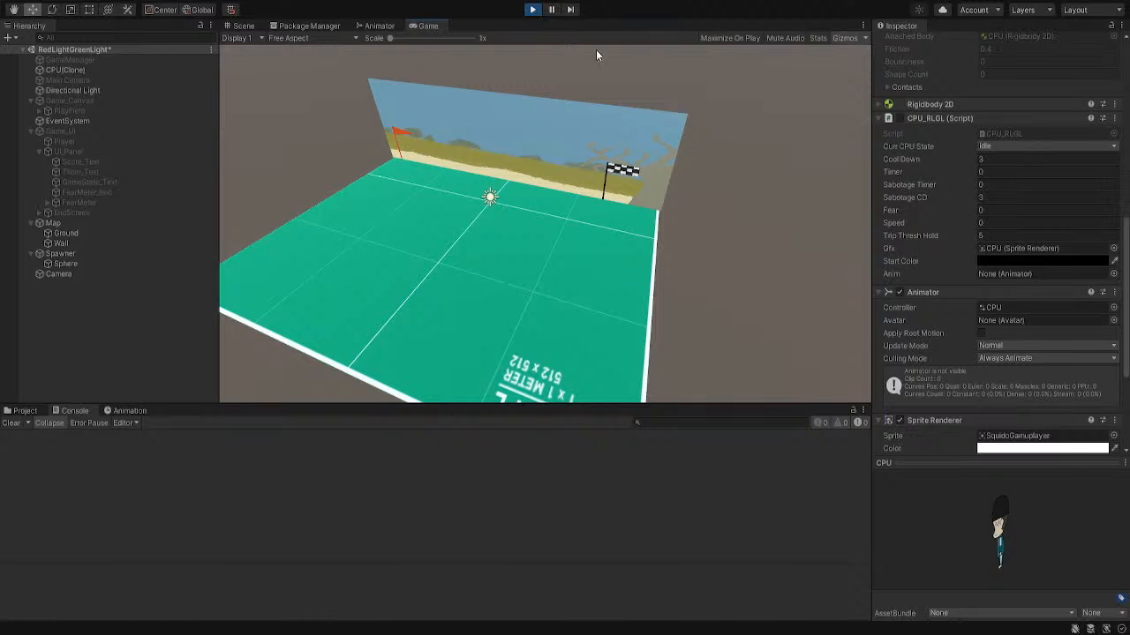
{"action": "scroll", "coordinate": [900, 265], "scroll_direction": "up", "scroll_amount": 5}
{"action": "scroll", "coordinate": [900, 265], "scroll_direction": "down", "scroll_amount": 8}
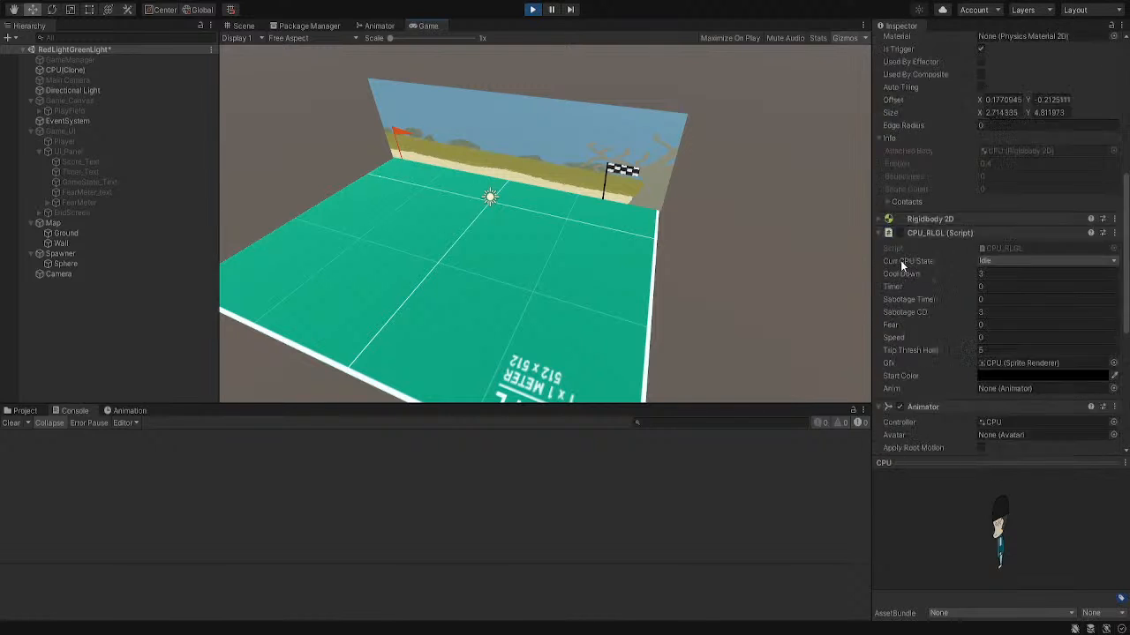
{"action": "scroll", "coordinate": [900, 260], "scroll_direction": "down", "scroll_amount": 2}
{"action": "scroll", "coordinate": [901, 261], "scroll_direction": "up", "scroll_amount": 10}
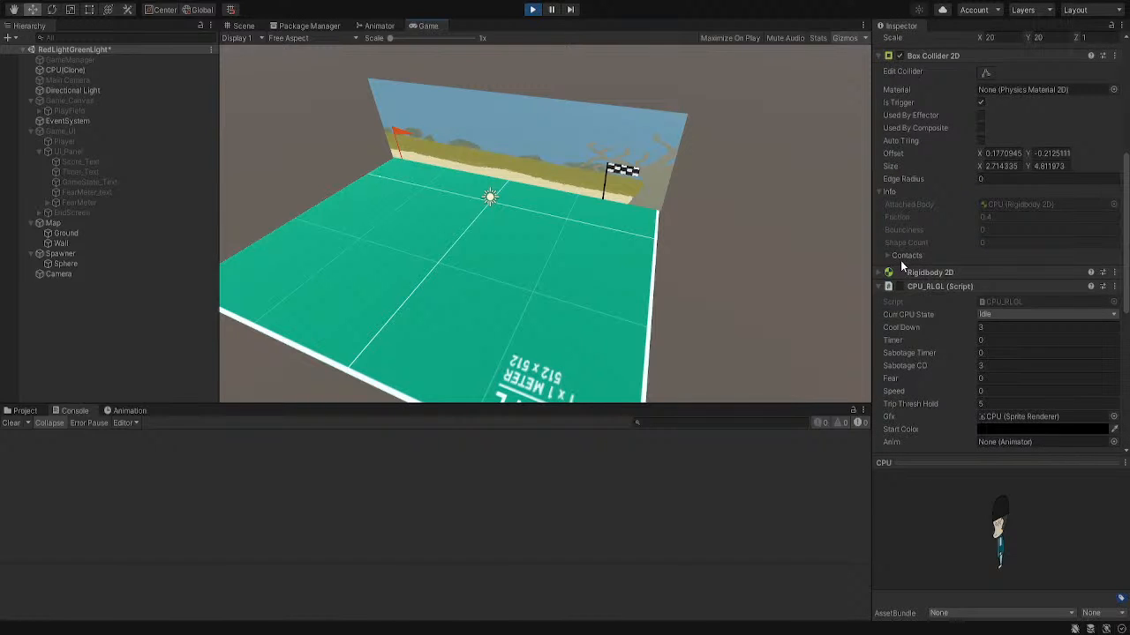
{"action": "scroll", "coordinate": [900, 260], "scroll_direction": "down", "scroll_amount": 4}
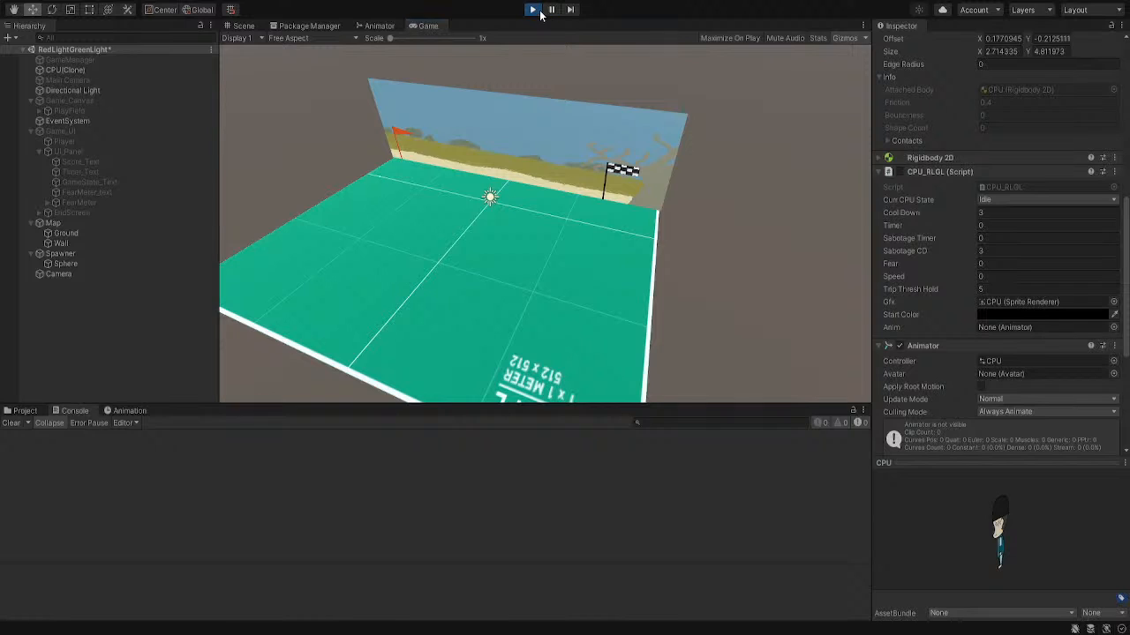
{"action": "left_click", "coordinate": [533, 9]}
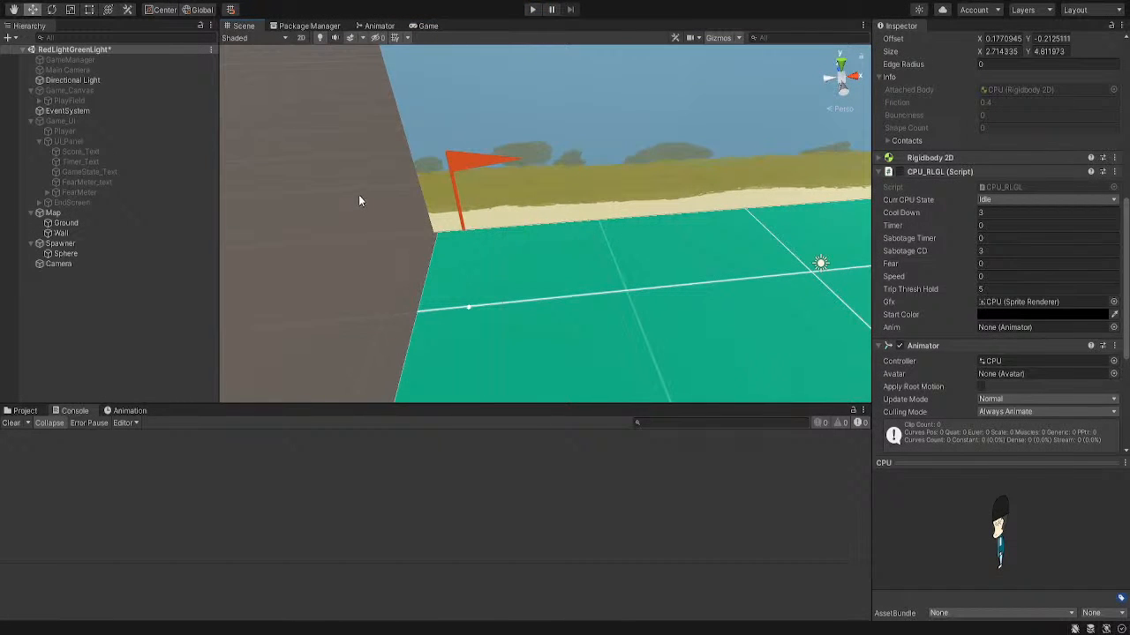
Review the CPU prefab's Rect Transform and Box Collider 2D settings
{"action": "middle_click_drag", "start_coordinate": [360, 195], "coordinate": [354, 185]}
{"action": "scroll", "coordinate": [354, 185], "scroll_direction": "down", "scroll_amount": 1}
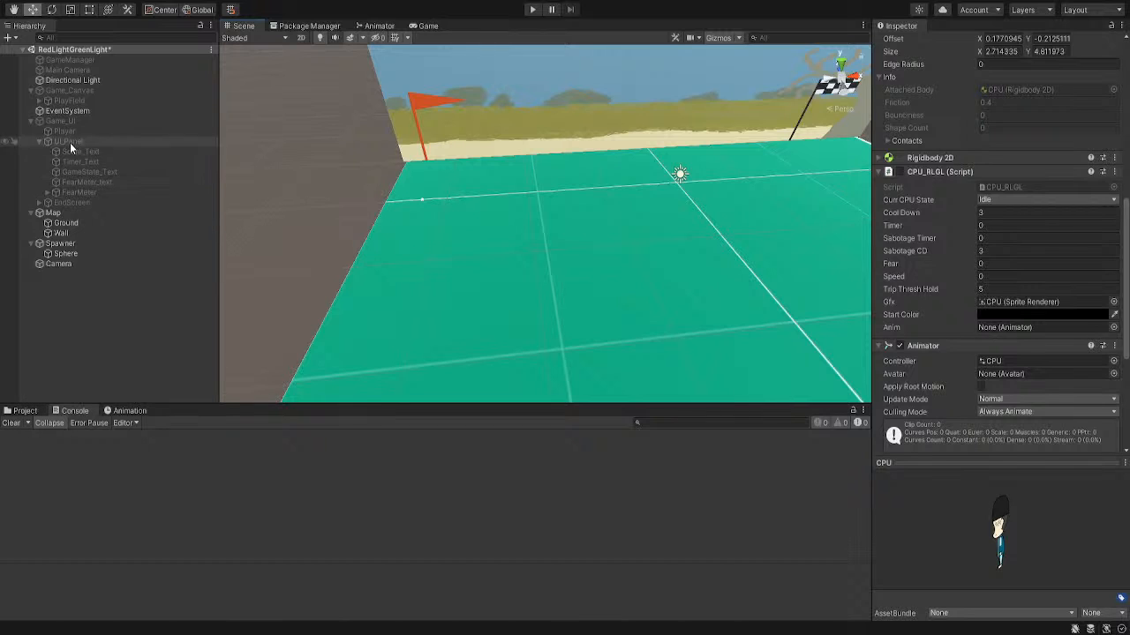
{"action": "left_click", "coordinate": [25, 410]}
{"action": "scroll", "coordinate": [959, 204], "scroll_direction": "up", "scroll_amount": 5}
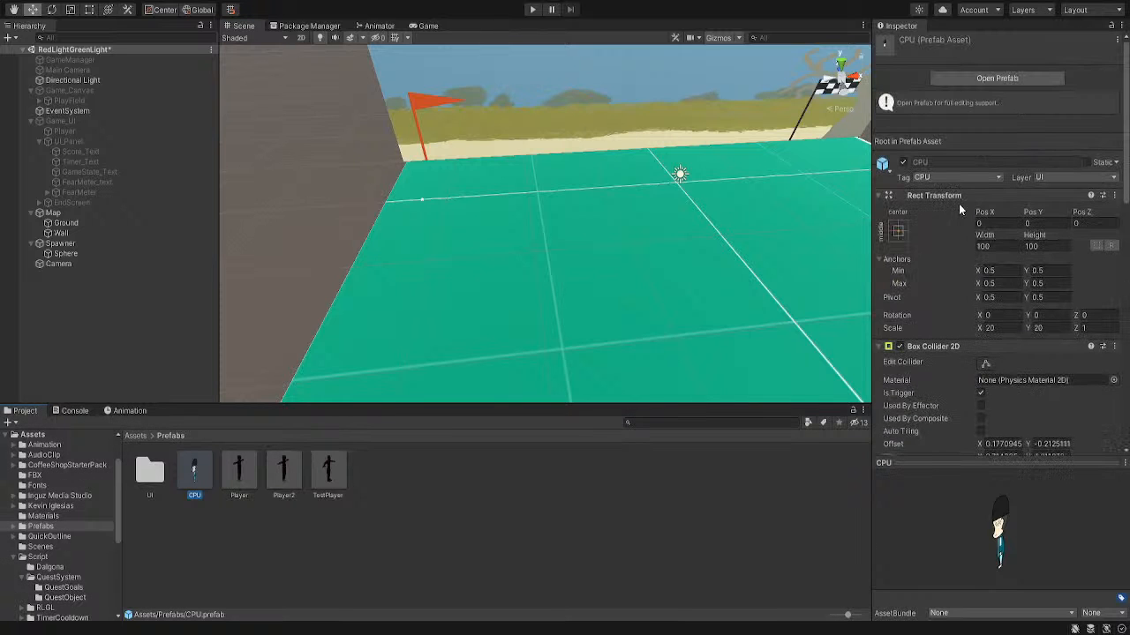
{"action": "scroll", "coordinate": [941, 227], "scroll_direction": "down", "scroll_amount": 3}
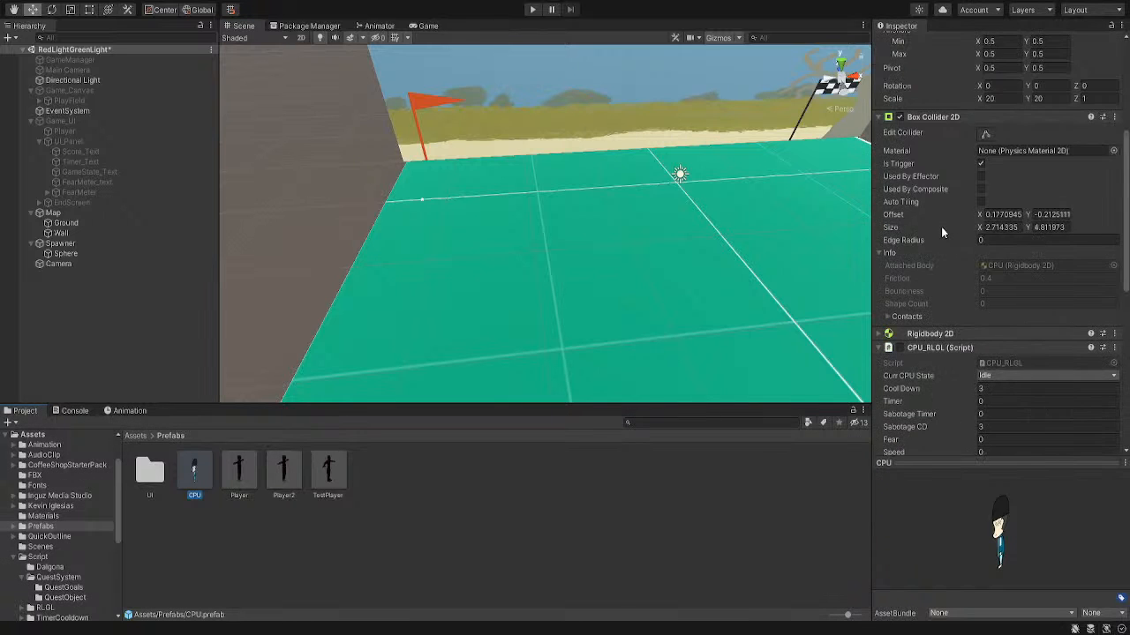
{"action": "scroll", "coordinate": [940, 226], "scroll_direction": "up", "scroll_amount": 3}
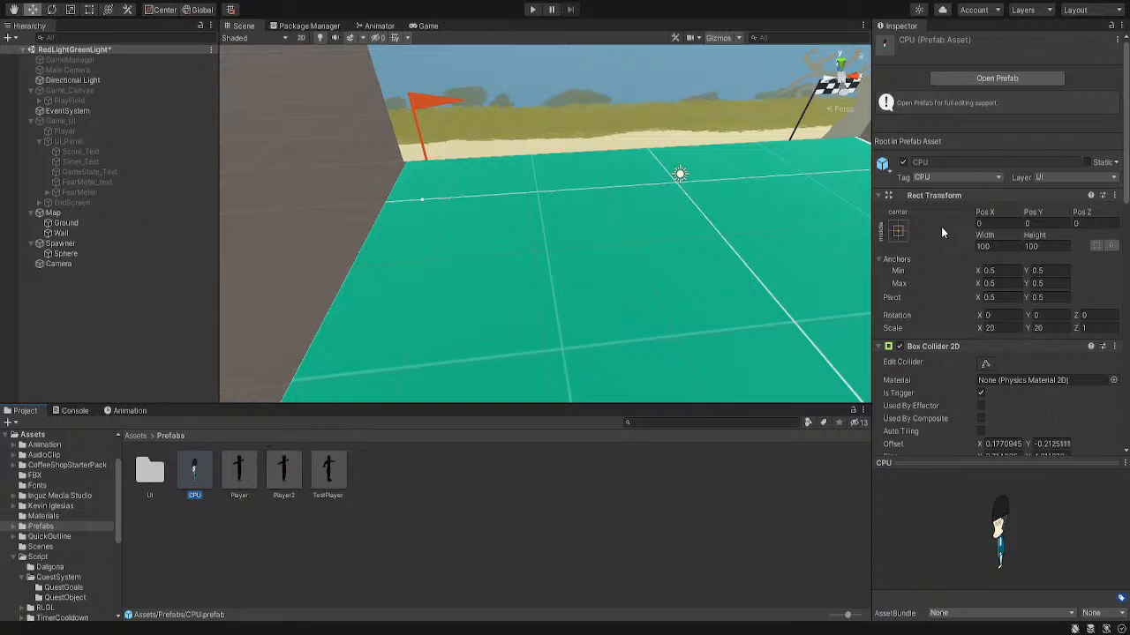
Try setting the CPU prefab's X and Y scale to 1, inspect its preview, and undo the scale changes
{"action": "left_click", "coordinate": [990, 327]}
{"action": "type", "text": "1"}
{"action": "key", "text": "Tab"}
{"action": "type", "text": "1"}
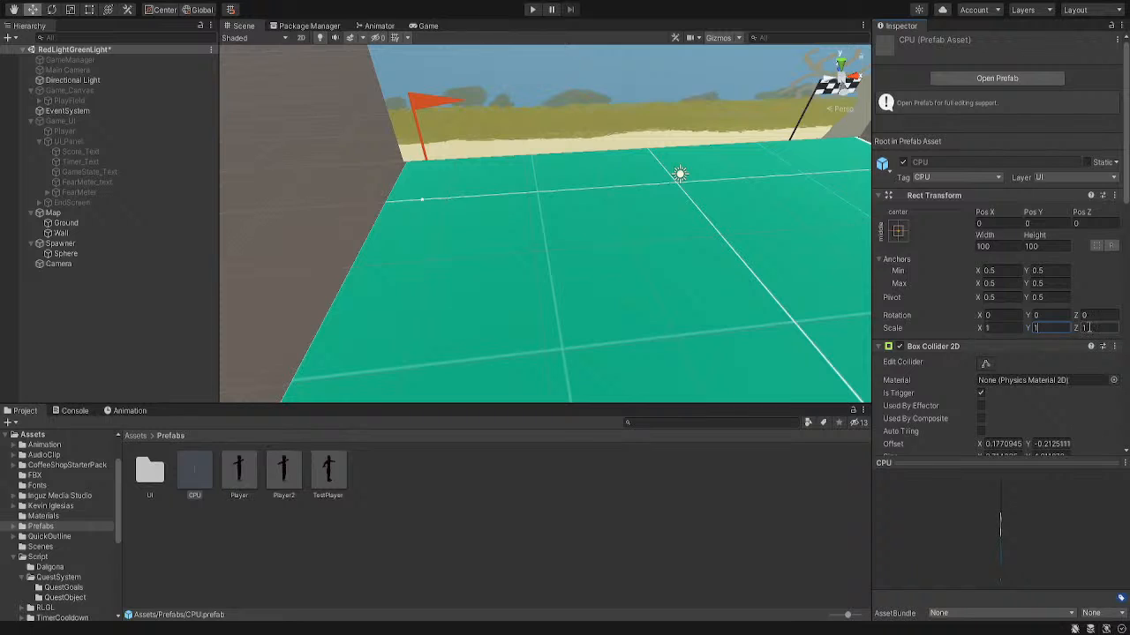
{"action": "left_click_drag", "start_coordinate": [958, 526], "coordinate": [925, 519]}
{"action": "left_click_drag", "start_coordinate": [1085, 532], "coordinate": [880, 524]}
{"action": "key", "text": "ctrl+z"}
{"action": "key", "text": "ctrl+z"}
{"action": "key", "text": "ctrl+z"}
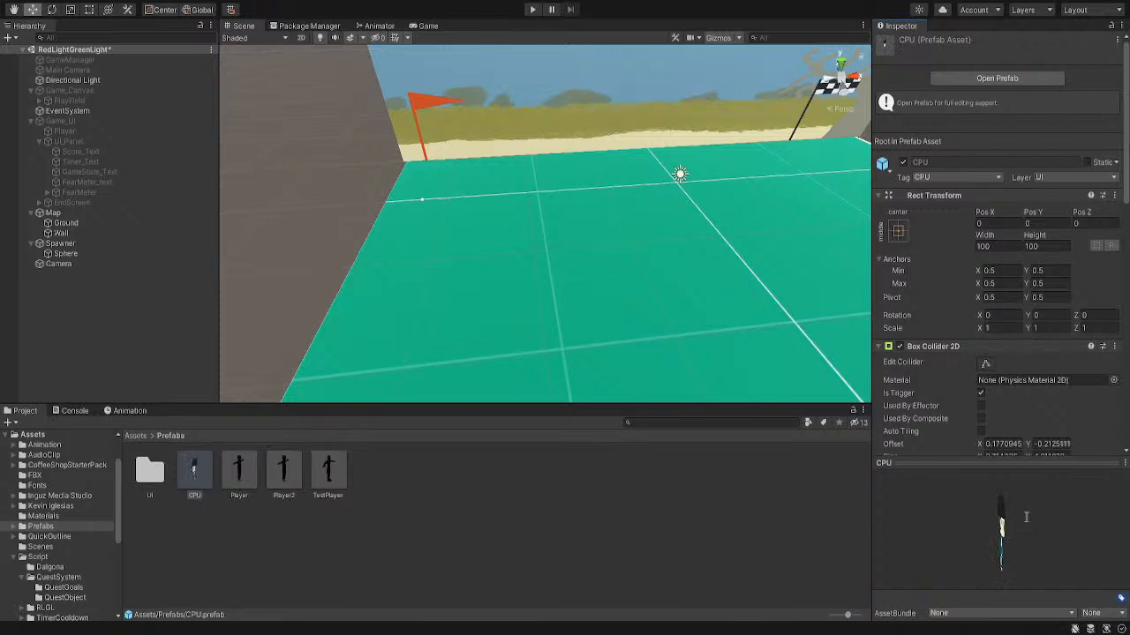
Set the CPU prefab's scale to 1 on X and Y and play-test the spawned character's size
{"action": "left_click_drag", "start_coordinate": [1027, 515], "coordinate": [937, 507]}
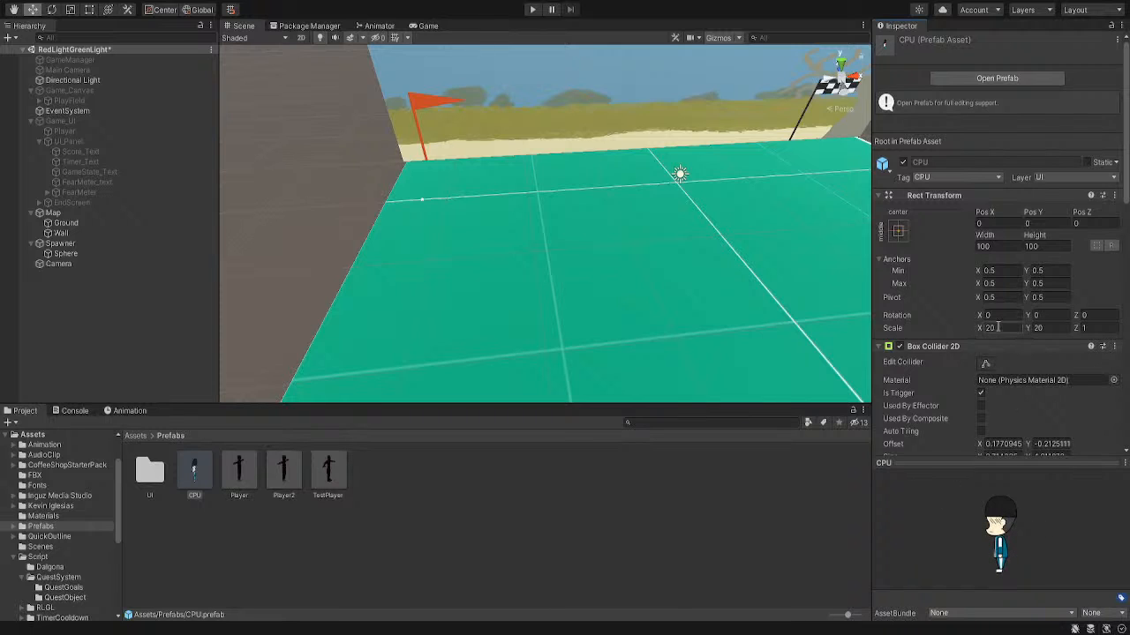
{"action": "type", "text": "1"}
{"action": "left_click", "coordinate": [1045, 328]}
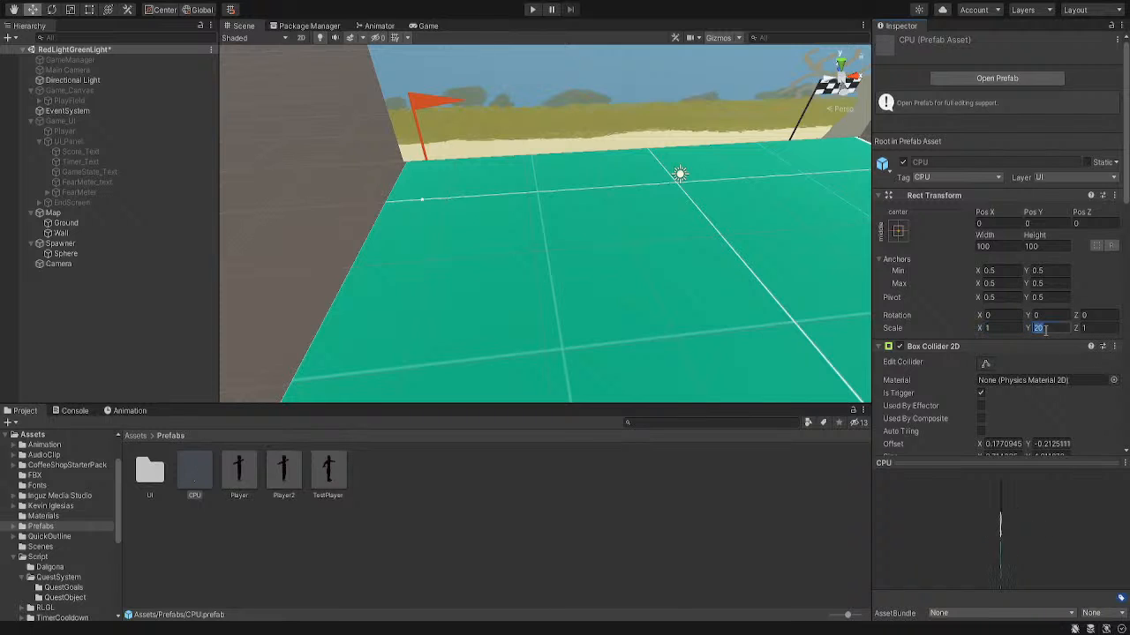
{"action": "key", "text": "Tab"}
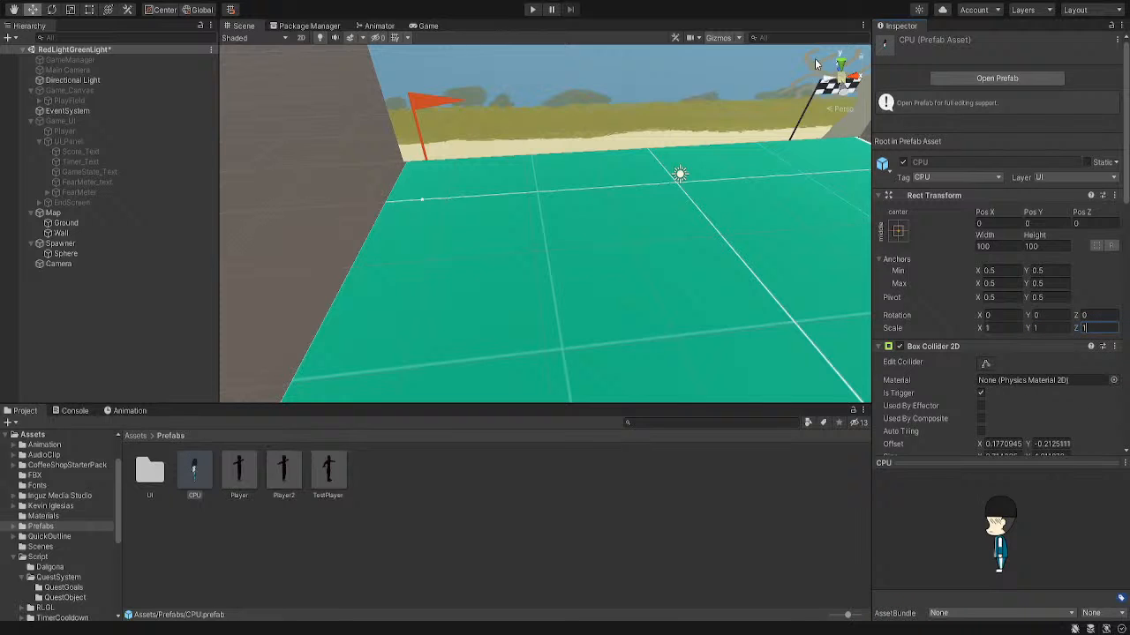
{"action": "left_click", "coordinate": [530, 9]}
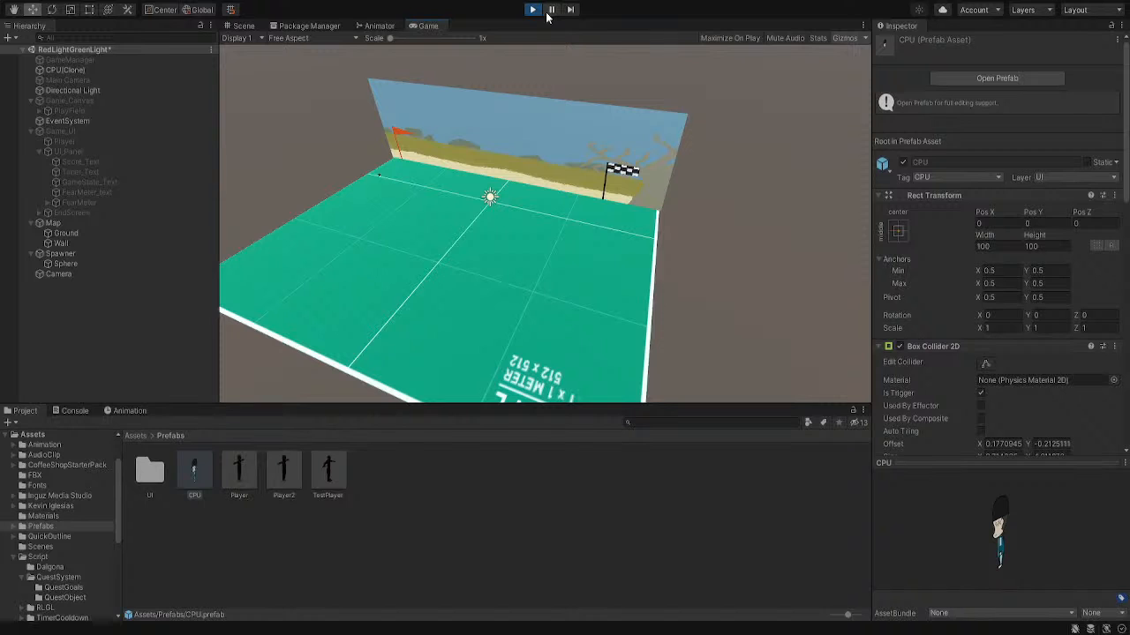
{"action": "left_click", "coordinate": [532, 9]}
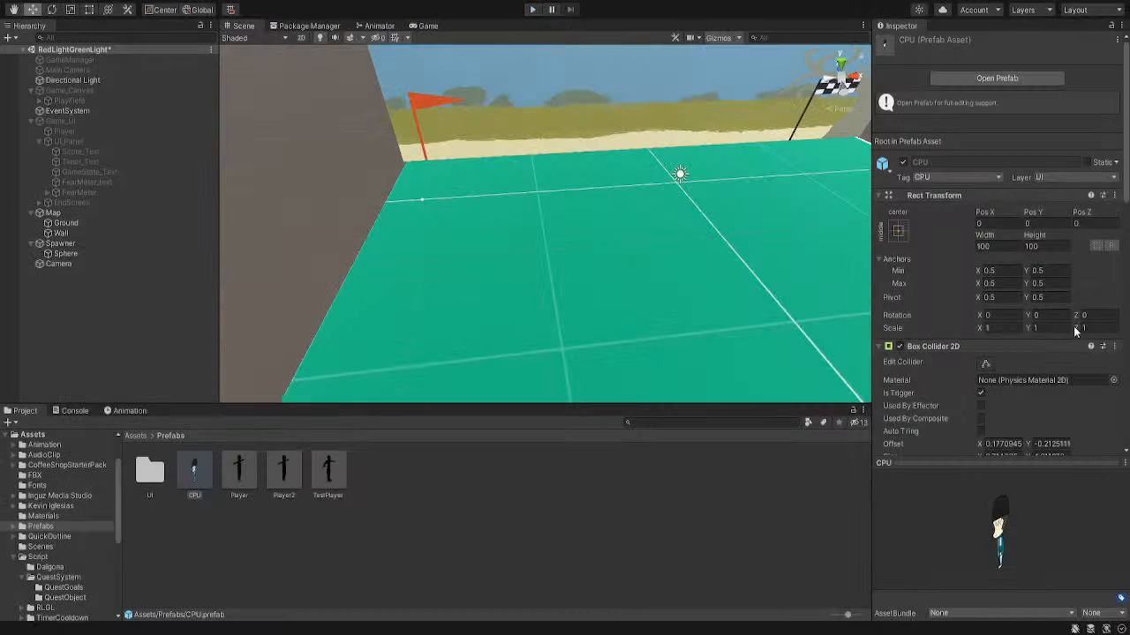
Set the CPU prefab's scale to 2 on X and Y and play-test the spawned character's size
{"action": "left_click", "coordinate": [991, 327]}
{"action": "type", "text": "2"}
{"action": "left_click", "coordinate": [1047, 327]}
{"action": "type", "text": "2"}
{"action": "left_click", "coordinate": [533, 10]}
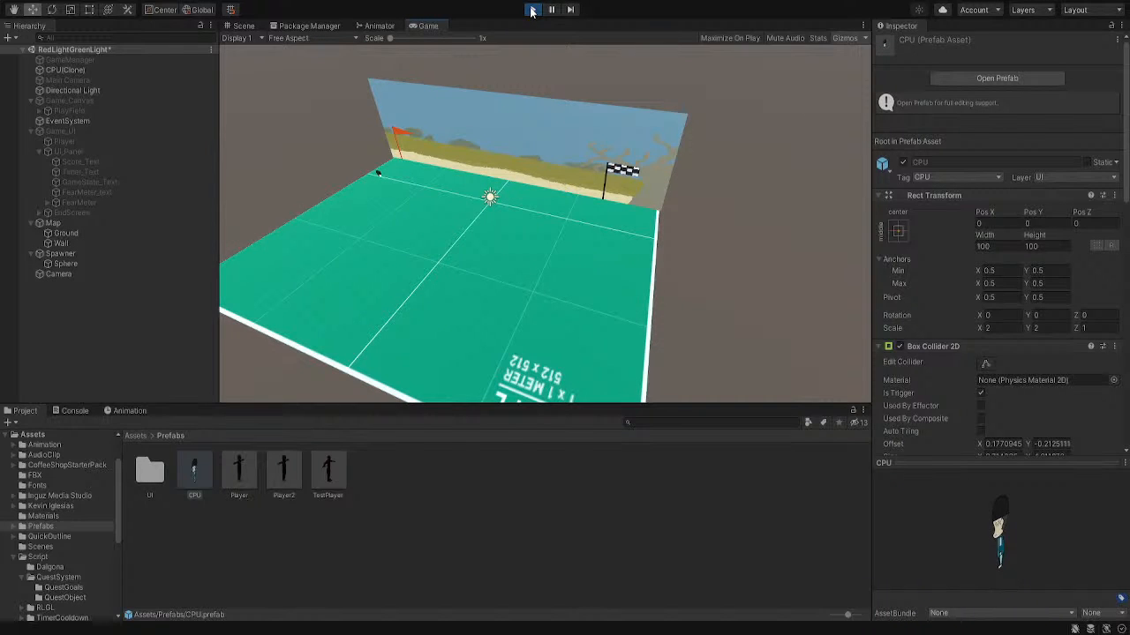
{"action": "left_click", "coordinate": [532, 10]}
Set the CPU prefab's scale to 3 on X and Y and play-test the spawned character's size
{"action": "left_click", "coordinate": [1001, 330]}
{"action": "type", "text": "3"}
{"action": "left_click", "coordinate": [1056, 331]}
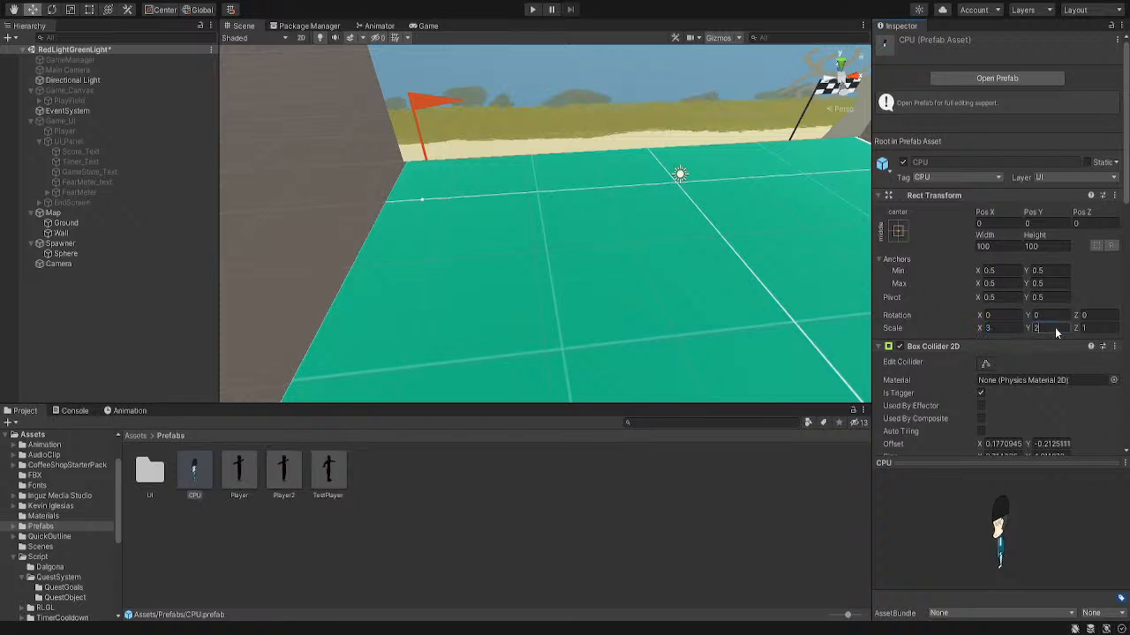
{"action": "type", "text": "3"}
{"action": "left_click", "coordinate": [532, 11]}
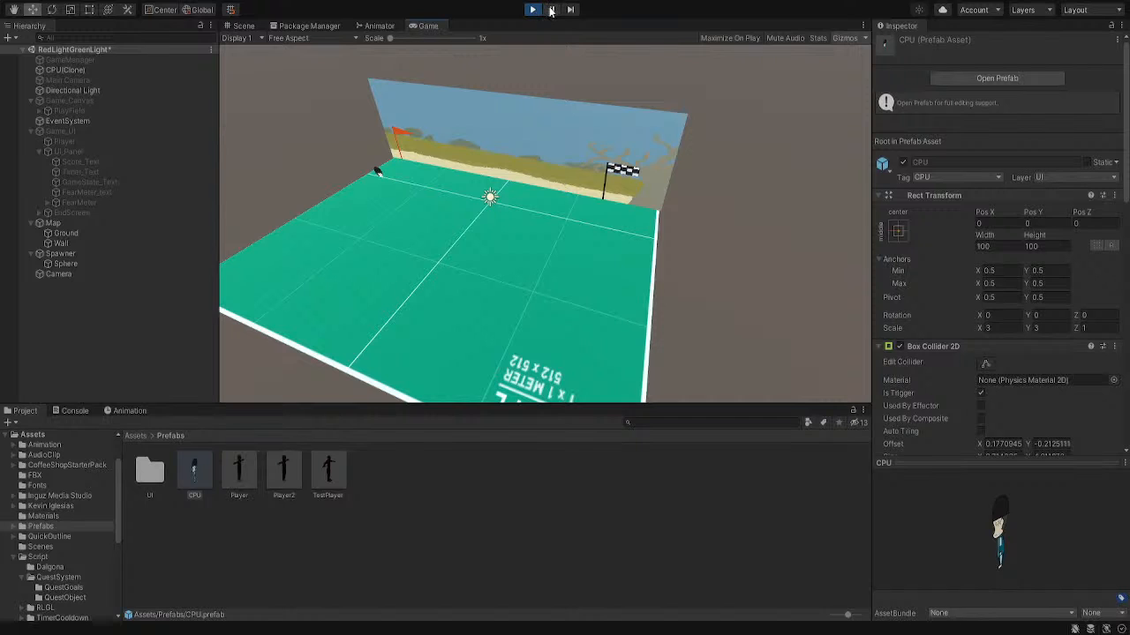
{"action": "left_click", "coordinate": [552, 11]}
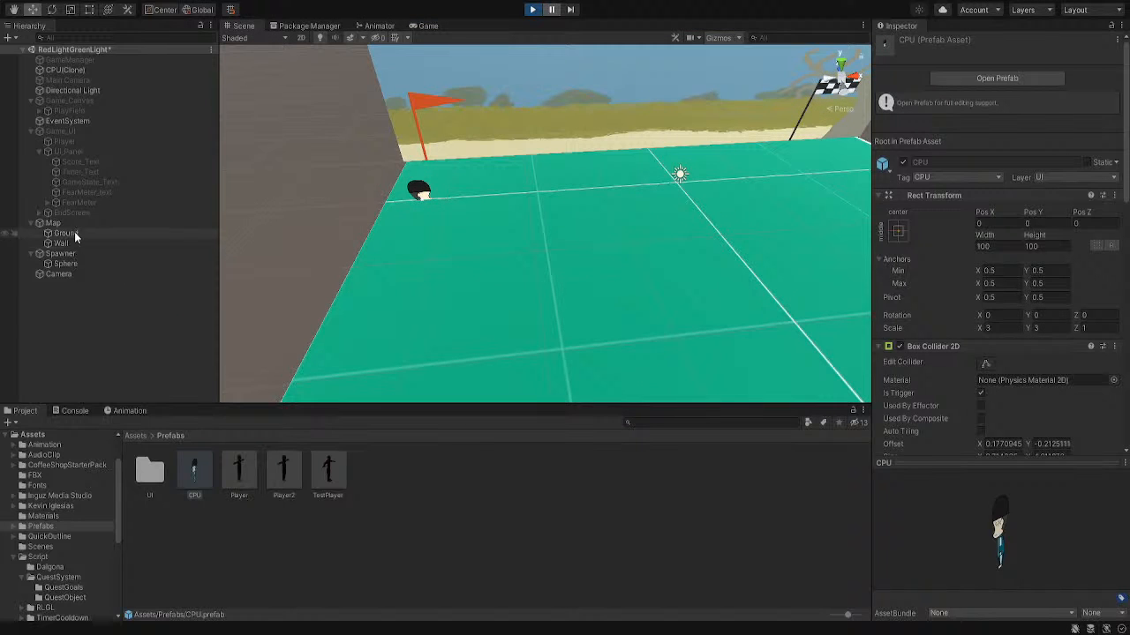
During the play-test, raise the spawned CPU clone to about Y 7.33 so its feet meet the ground, check it beside the Camera, and stop playing
{"action": "left_click", "coordinate": [67, 69]}
{"action": "double_click", "coordinate": [67, 70]}
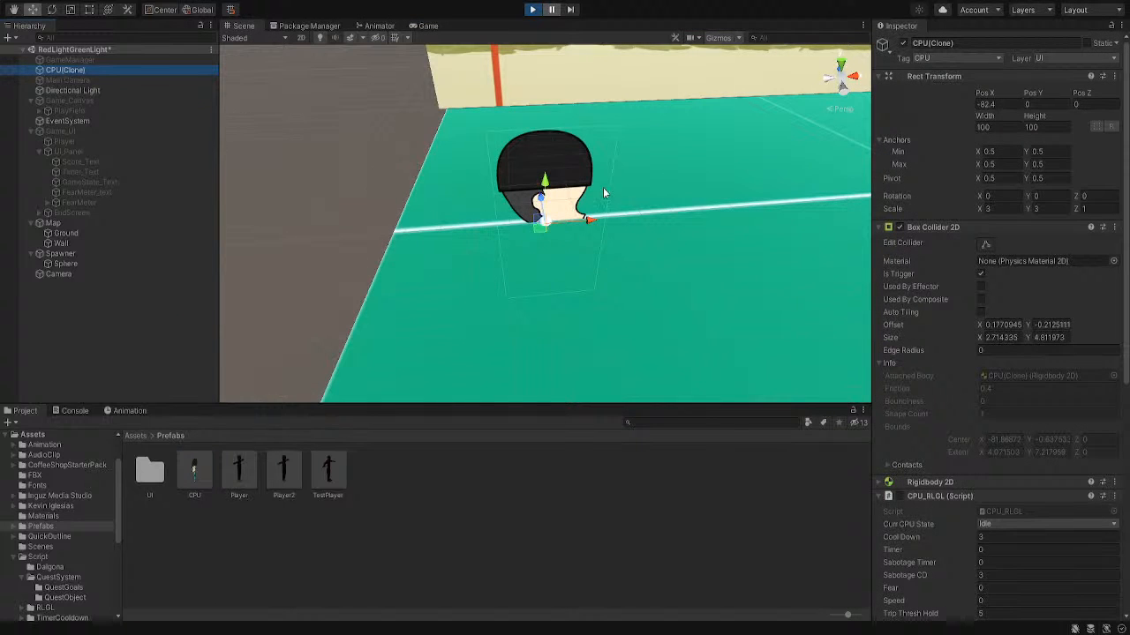
{"action": "left_click", "coordinate": [512, 126]}
{"action": "left_click_drag", "start_coordinate": [512, 127], "coordinate": [510, 56]}
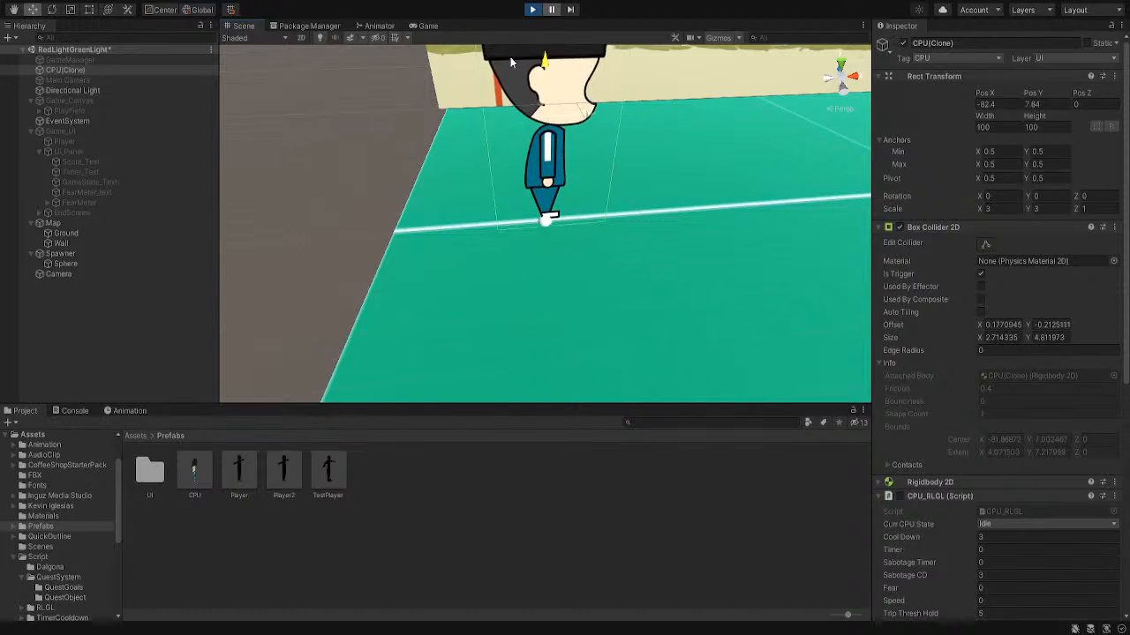
{"action": "right_click_drag", "start_coordinate": [630, 267], "coordinate": [535, 236]}
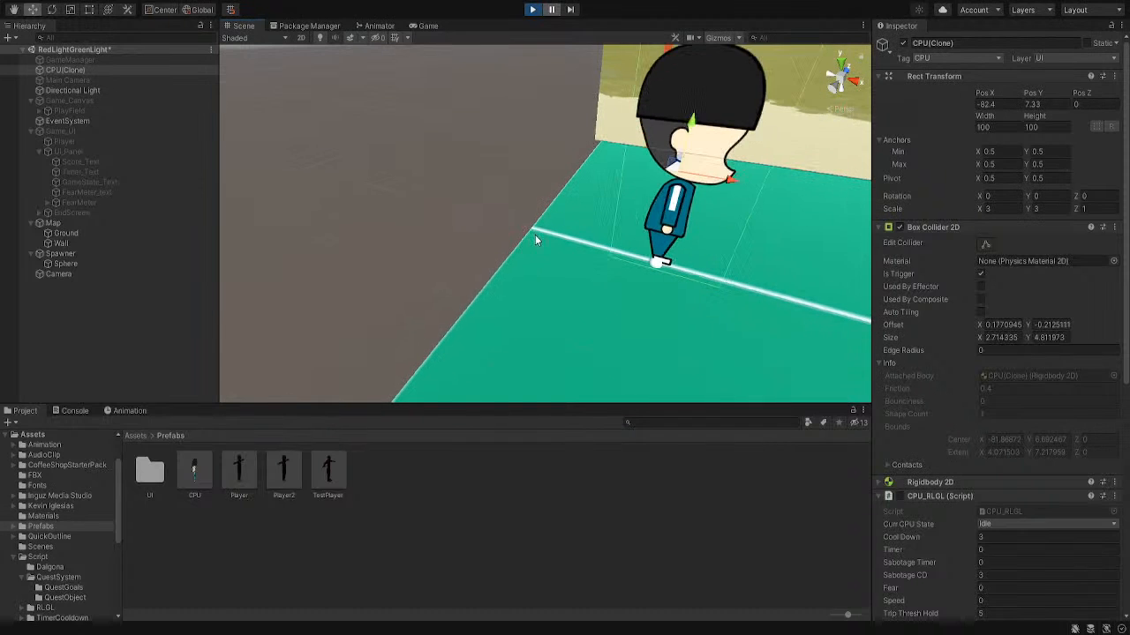
{"action": "double_click", "coordinate": [64, 274]}
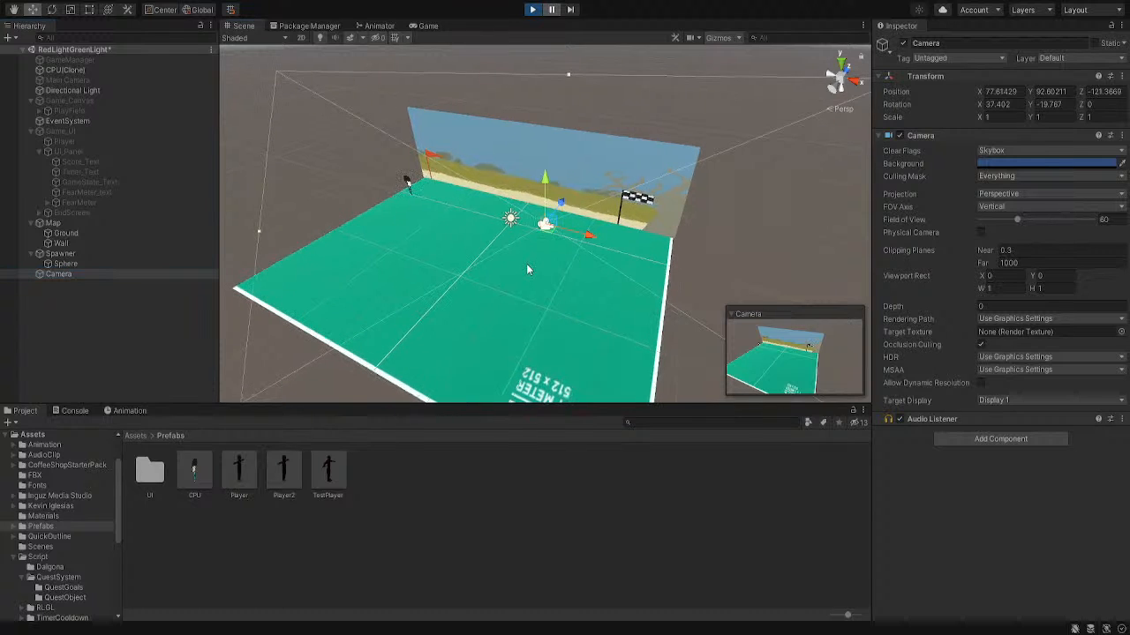
{"action": "left_click", "coordinate": [533, 9]}
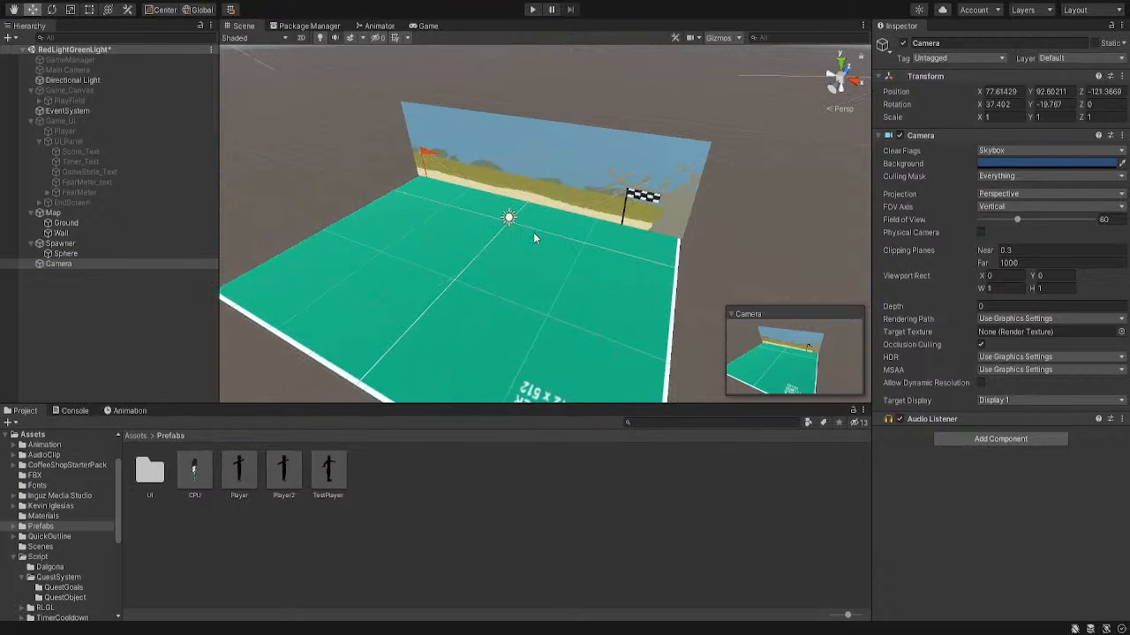
Compare the Main Camera's settings and align the Camera object with a closer scene view of the map
{"action": "left_click", "coordinate": [81, 70]}
{"action": "scroll", "coordinate": [542, 332], "scroll_direction": "up", "scroll_amount": 4}
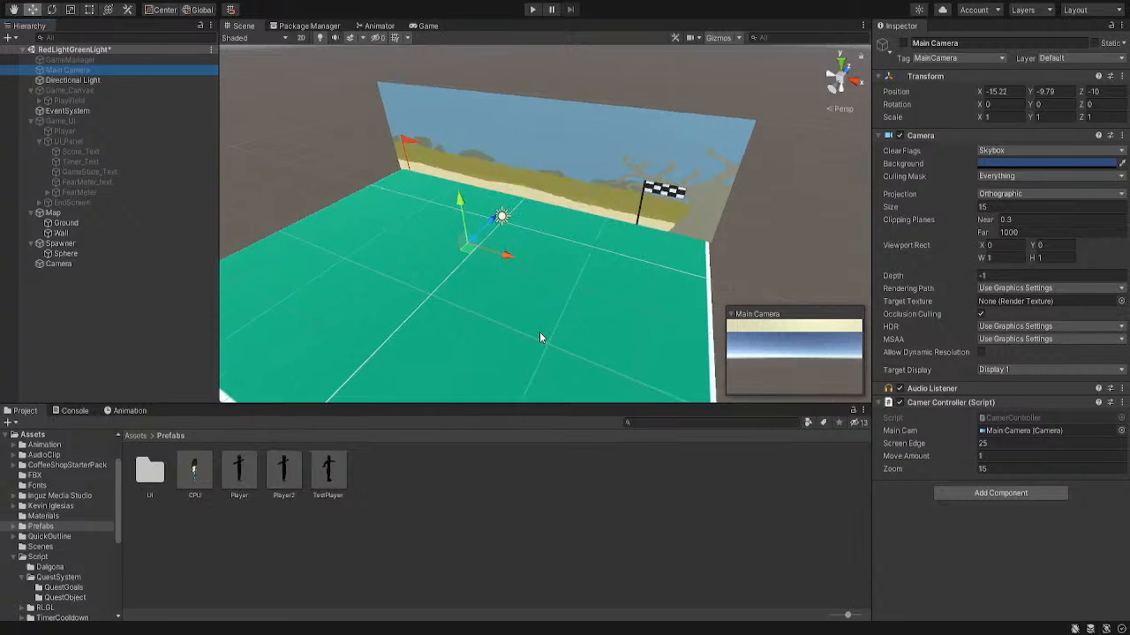
{"action": "left_click", "coordinate": [51, 263]}
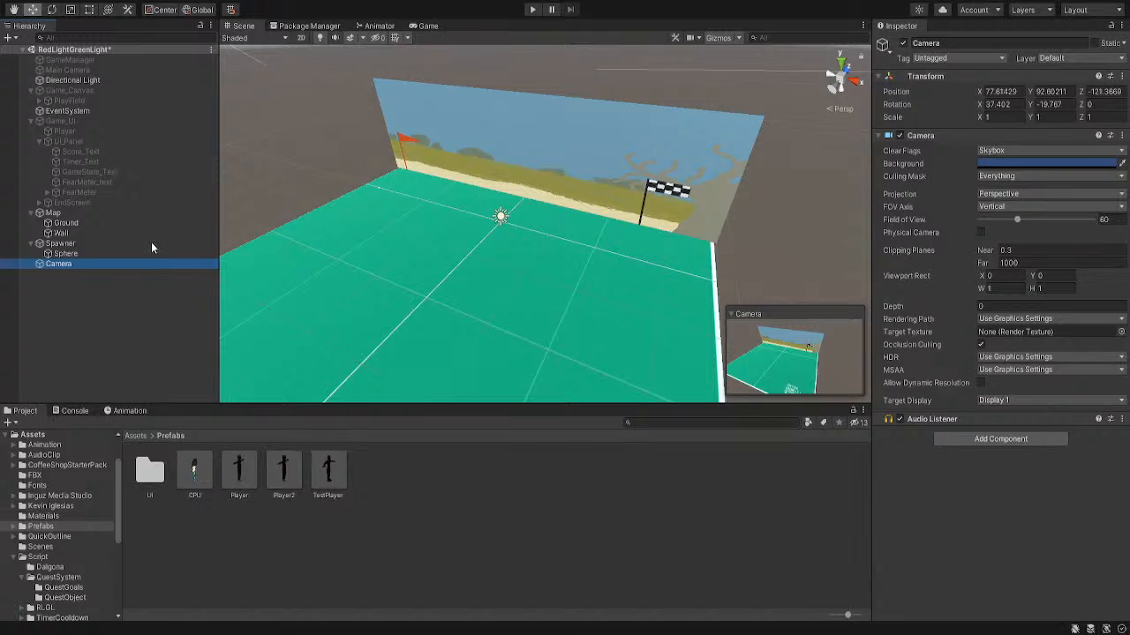
{"action": "key", "text": "ctrl+shift+f"}
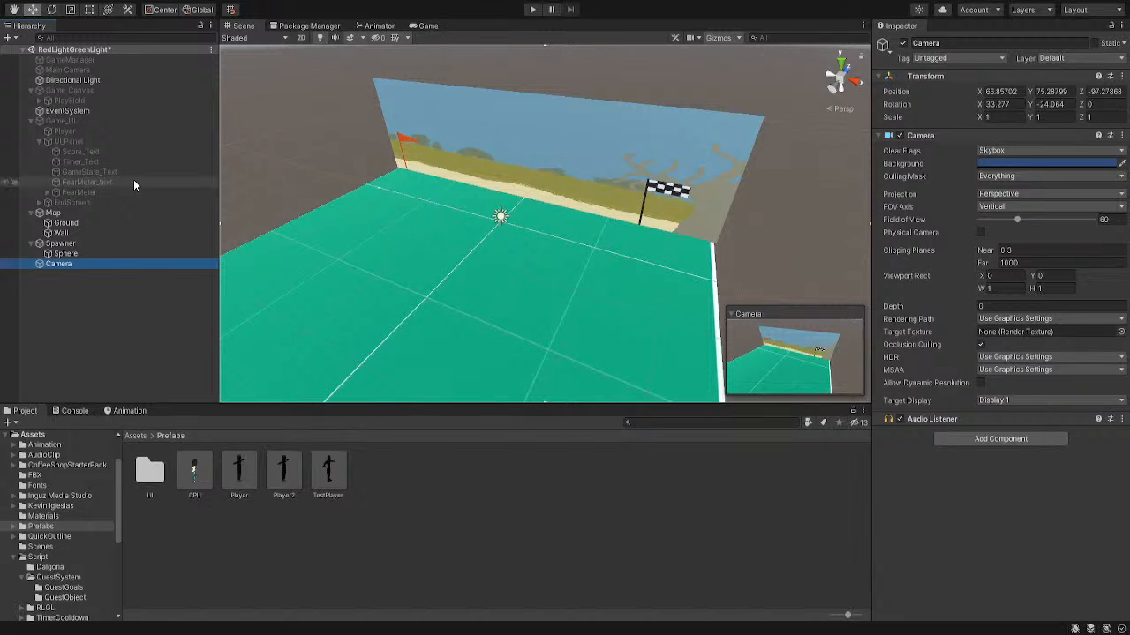
Check the spawner's Sphere at the map's starting corner, open the CPU prefab for editing and select its root object
{"action": "right_click_drag", "start_coordinate": [460, 296], "coordinate": [513, 279]}
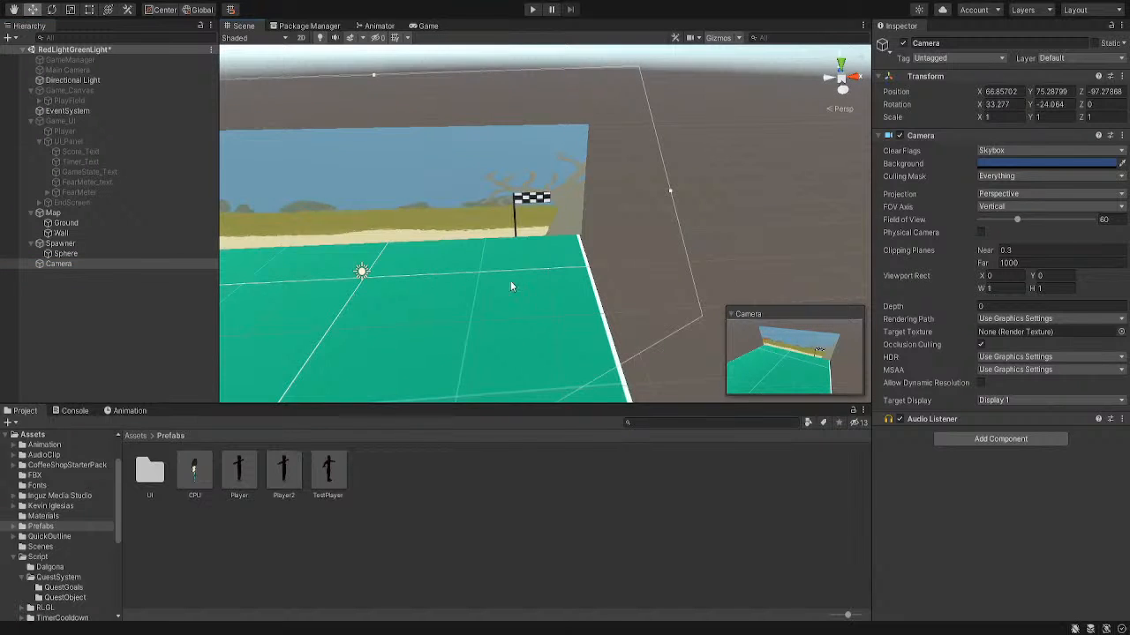
{"action": "middle_click_drag", "start_coordinate": [511, 283], "coordinate": [773, 268]}
{"action": "middle_click_drag", "start_coordinate": [249, 243], "coordinate": [669, 233]}
{"action": "middle_click_drag", "start_coordinate": [386, 266], "coordinate": [577, 261]}
{"action": "left_click", "coordinate": [398, 277]}
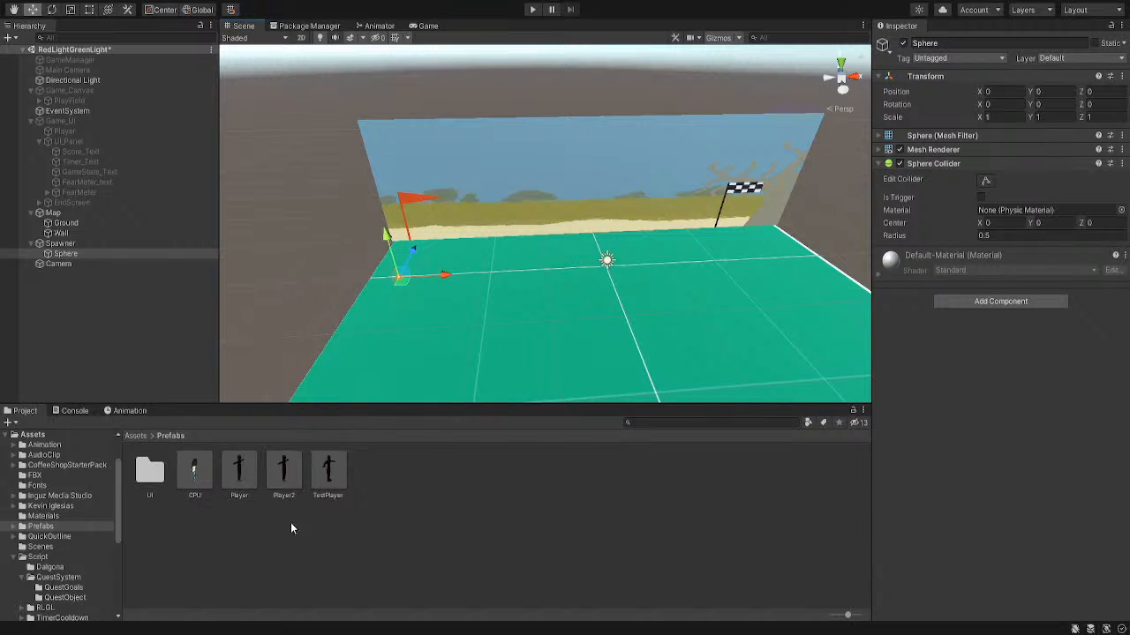
{"action": "left_click", "coordinate": [196, 472]}
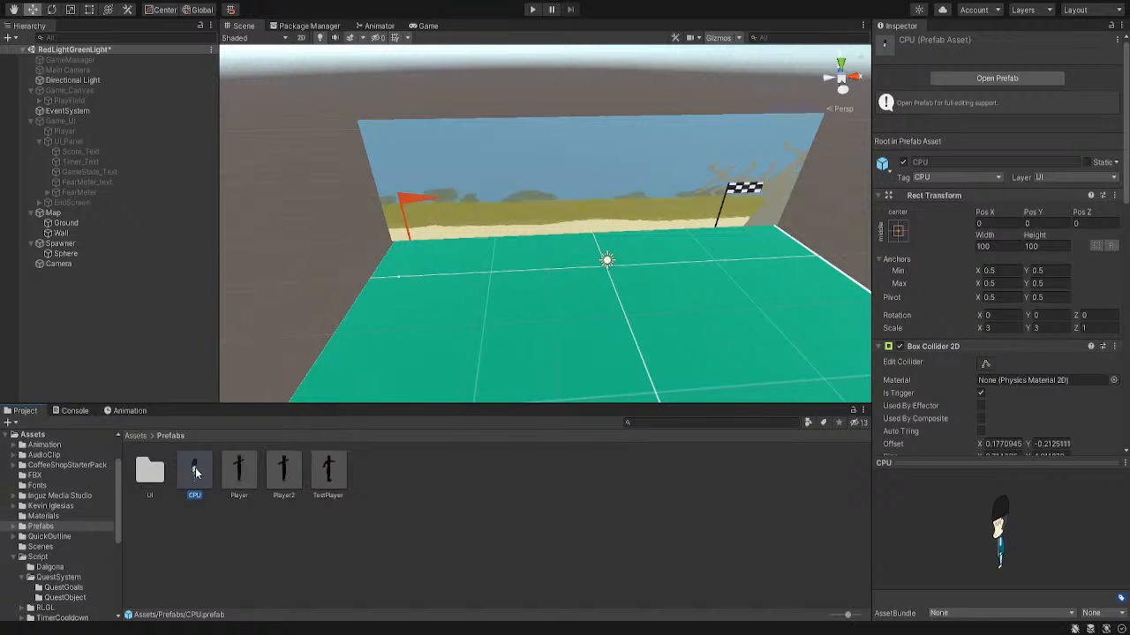
{"action": "double_click", "coordinate": [196, 473]}
{"action": "left_click", "coordinate": [56, 67]}
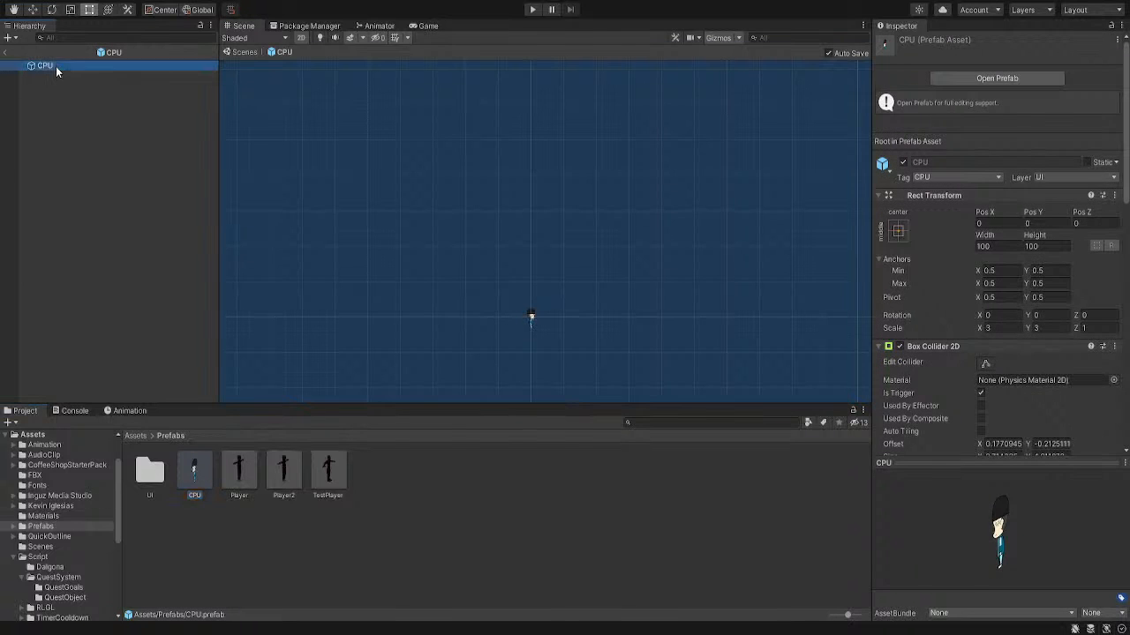
{"action": "scroll", "coordinate": [523, 317], "scroll_direction": "up", "scroll_amount": 5}
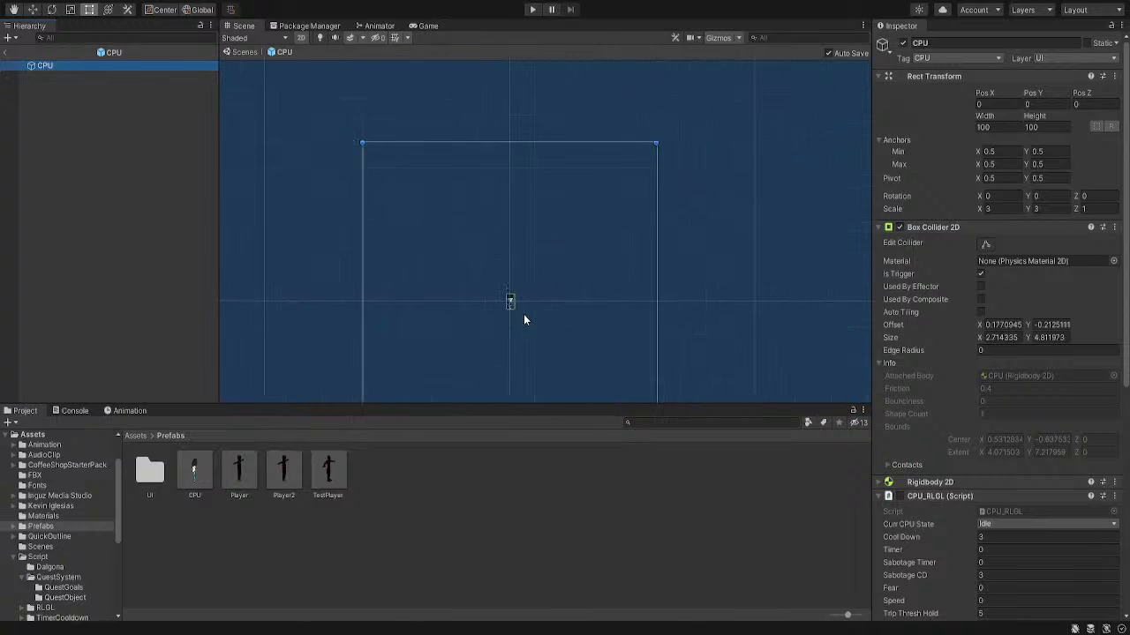
{"action": "scroll", "coordinate": [523, 314], "scroll_direction": "down", "scroll_amount": 4}
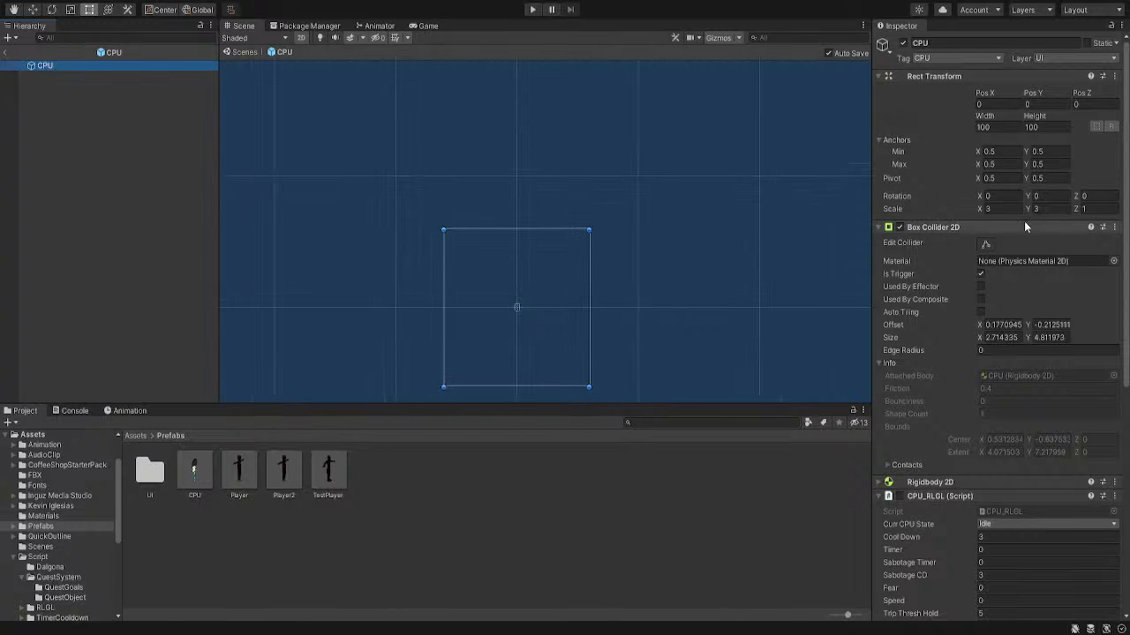
Try an X scale of 4.12 on the CPU, undo it, and set its rect width and height to 3
{"action": "left_click_drag", "start_coordinate": [981, 209], "coordinate": [1004, 214]}
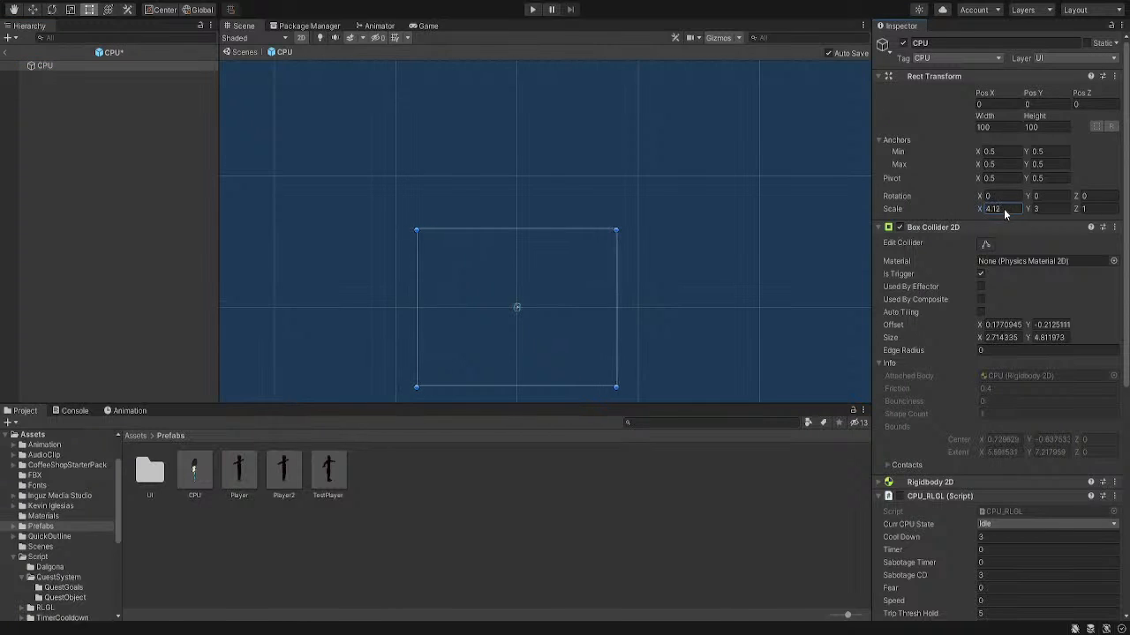
{"action": "key", "text": "ctrl+z"}
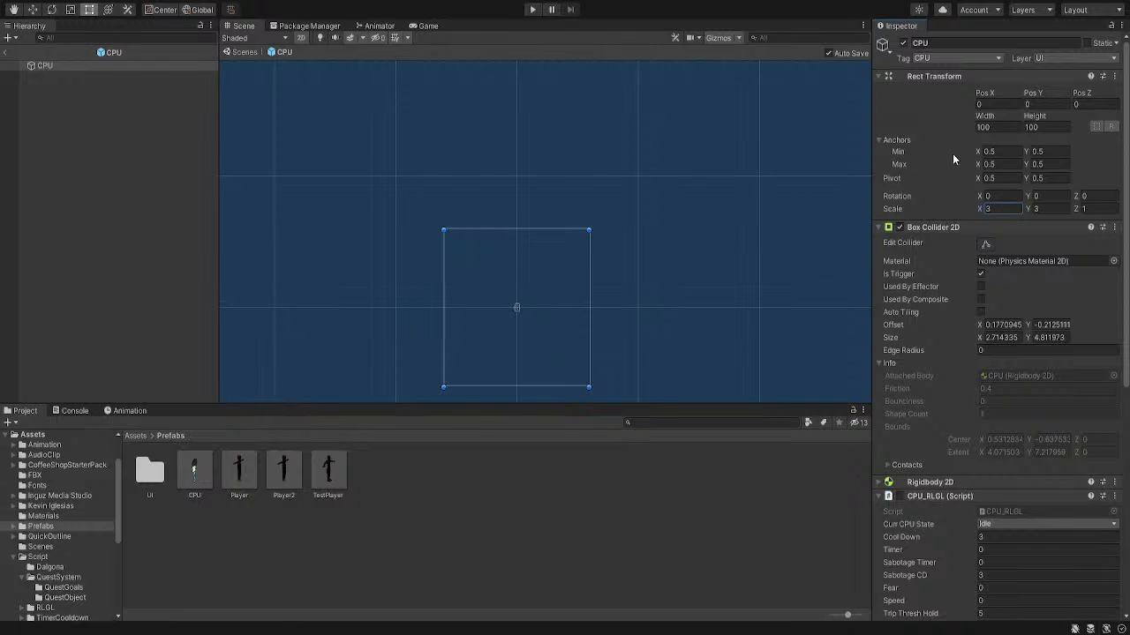
{"action": "left_click_drag", "start_coordinate": [985, 117], "coordinate": [1030, 298]}
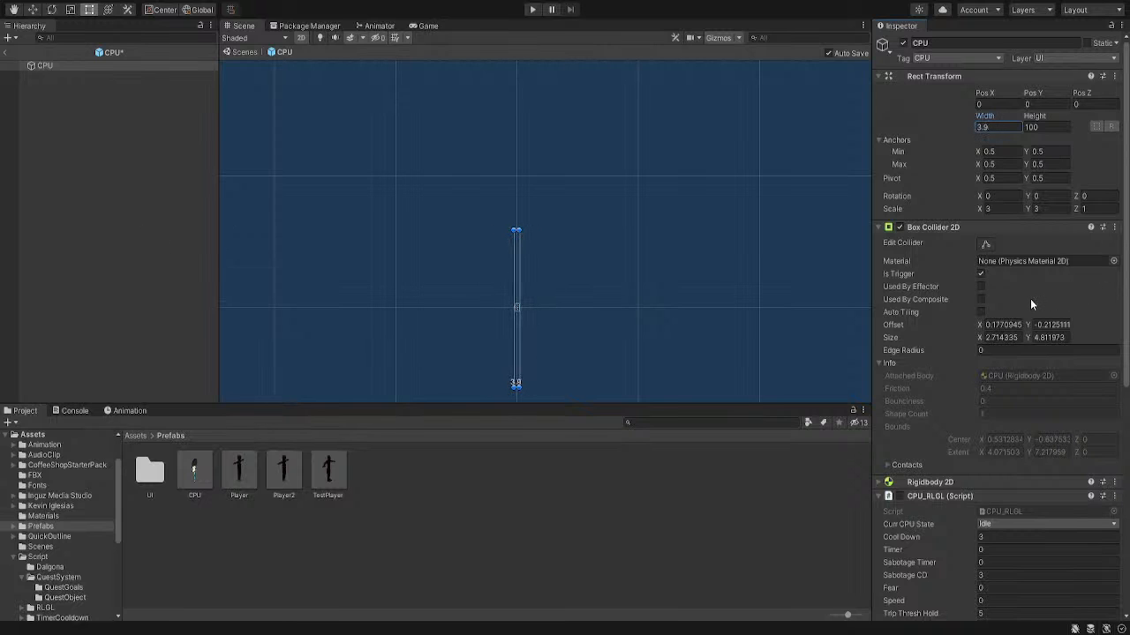
{"action": "left_click", "coordinate": [996, 128]}
{"action": "type", "text": "3"}
{"action": "left_click", "coordinate": [1041, 126]}
{"action": "type", "text": "3"}
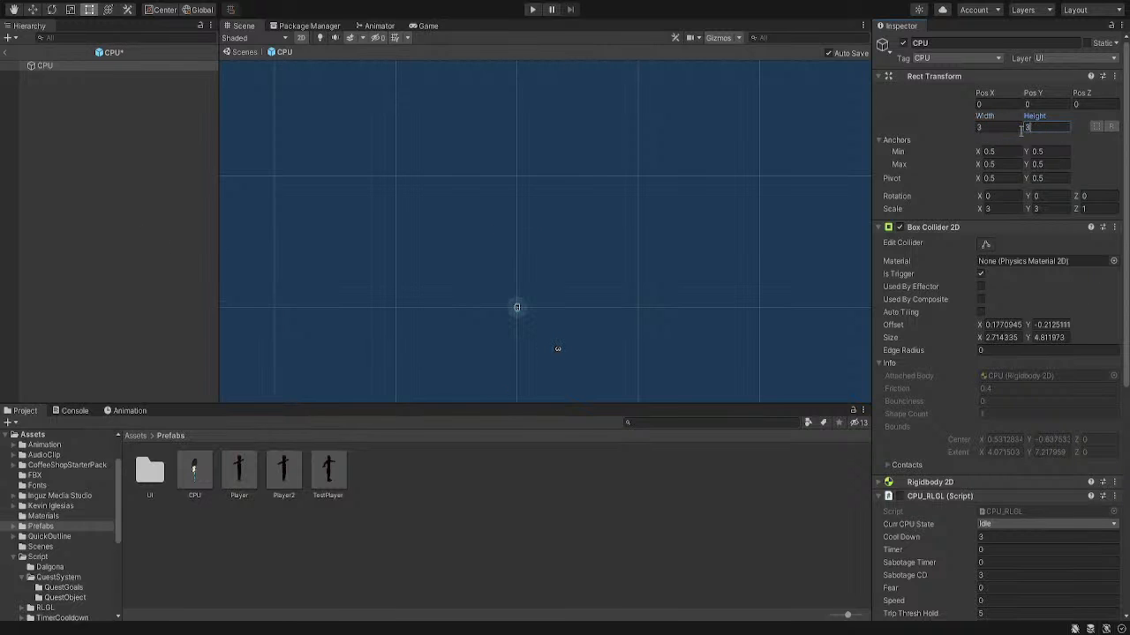
{"action": "scroll", "coordinate": [514, 322], "scroll_direction": "up", "scroll_amount": 5}
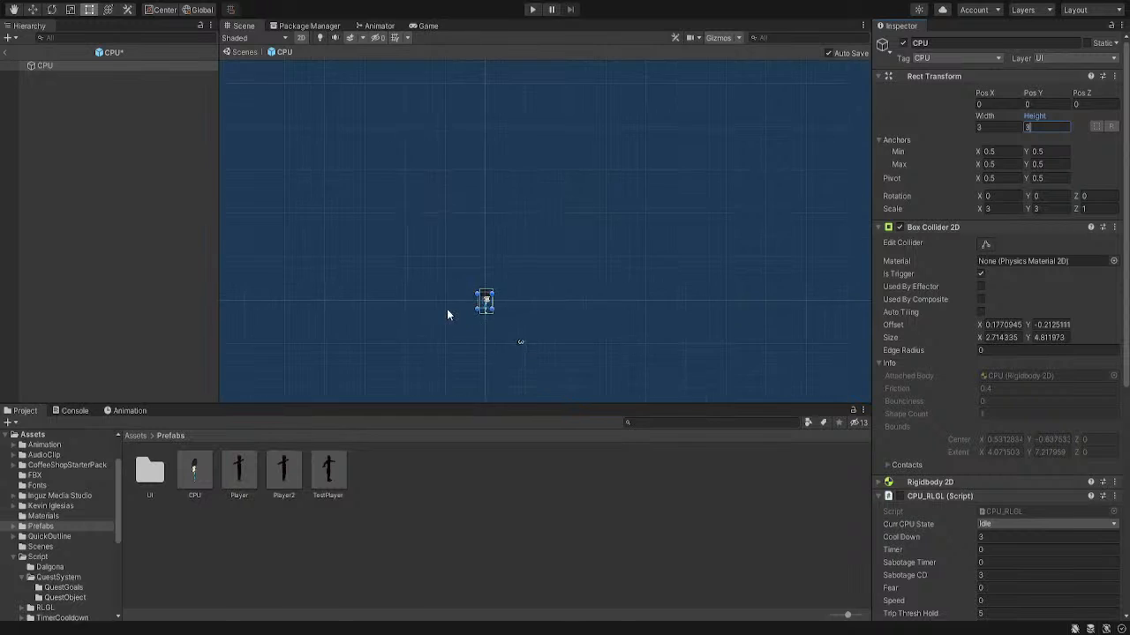
{"action": "scroll", "coordinate": [487, 304], "scroll_direction": "up", "scroll_amount": 6}
{"action": "scroll", "coordinate": [537, 289], "scroll_direction": "up", "scroll_amount": 8}
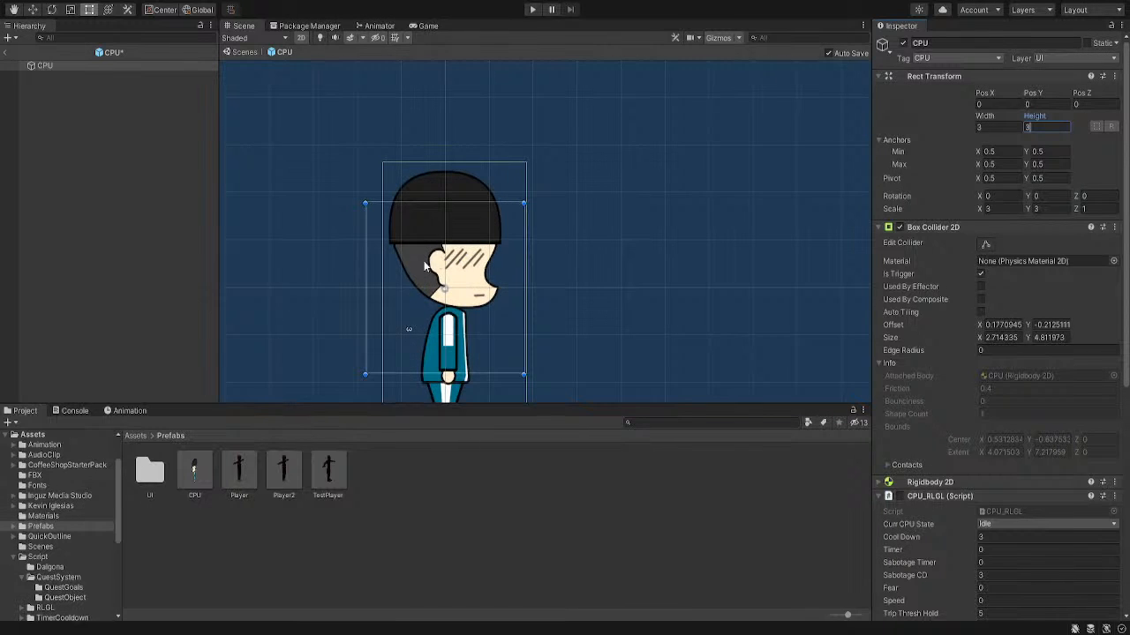
{"action": "scroll", "coordinate": [573, 264], "scroll_direction": "down", "scroll_amount": 1}
{"action": "middle_click_drag", "start_coordinate": [588, 264], "coordinate": [631, 204]}
Reset the CPU prefab's Rect Transform and inspect how the rect and collider fit around the character
{"action": "left_click", "coordinate": [1115, 77]}
{"action": "left_click", "coordinate": [1073, 89]}
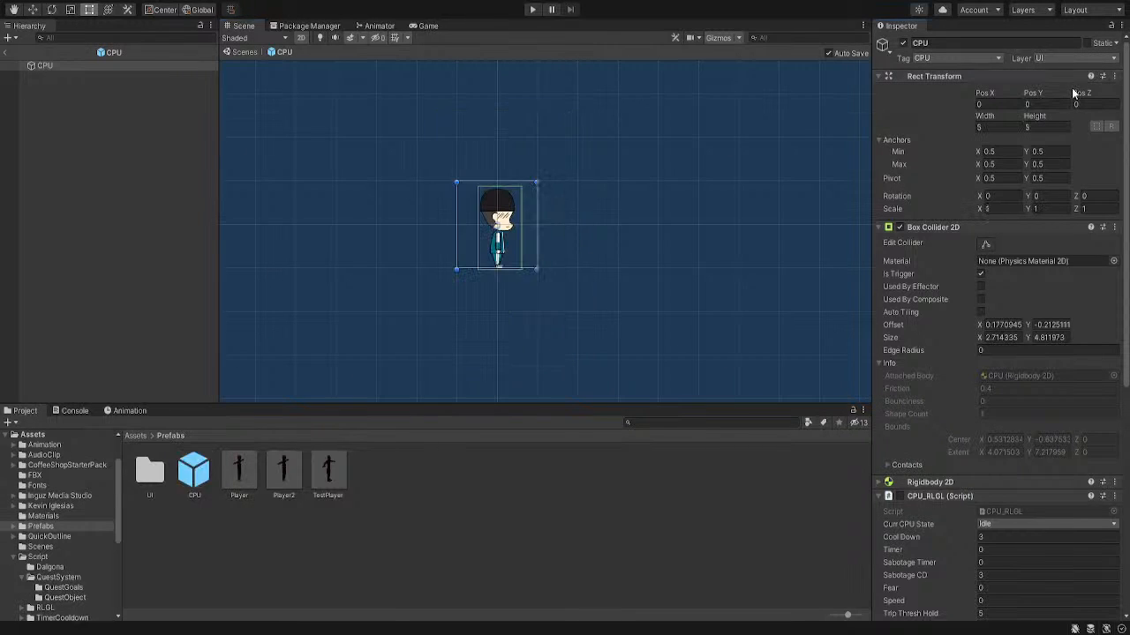
{"action": "scroll", "coordinate": [668, 206], "scroll_direction": "down", "scroll_amount": 5}
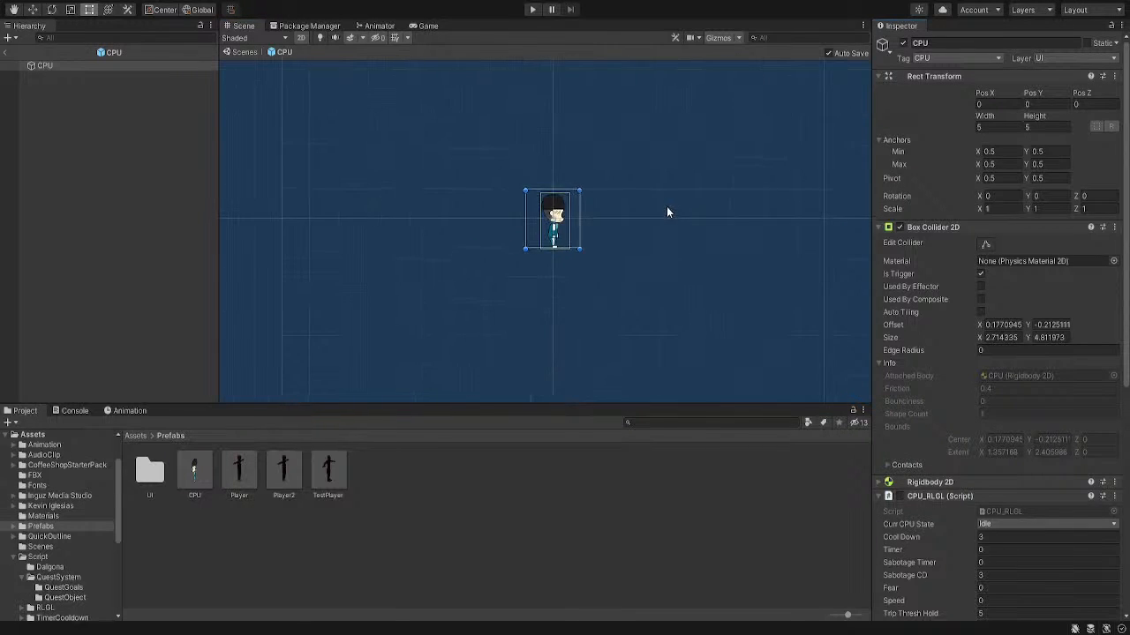
{"action": "scroll", "coordinate": [663, 206], "scroll_direction": "up", "scroll_amount": 2}
{"action": "scroll", "coordinate": [623, 295], "scroll_direction": "up", "scroll_amount": 2}
{"action": "scroll", "coordinate": [575, 234], "scroll_direction": "up", "scroll_amount": 5}
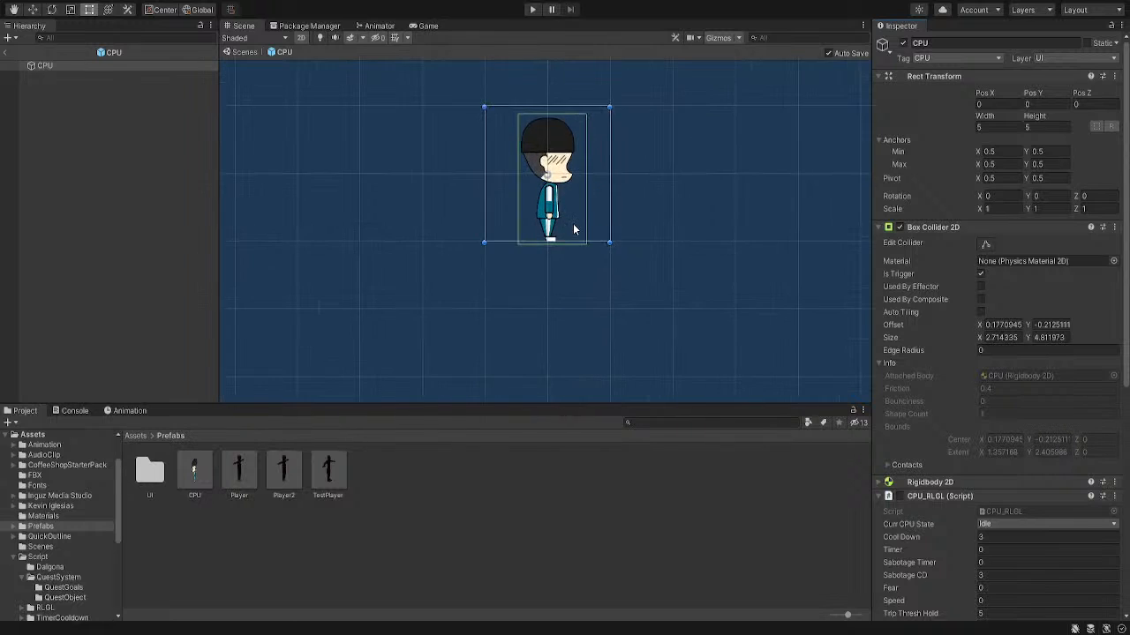
{"action": "key", "text": "f"}
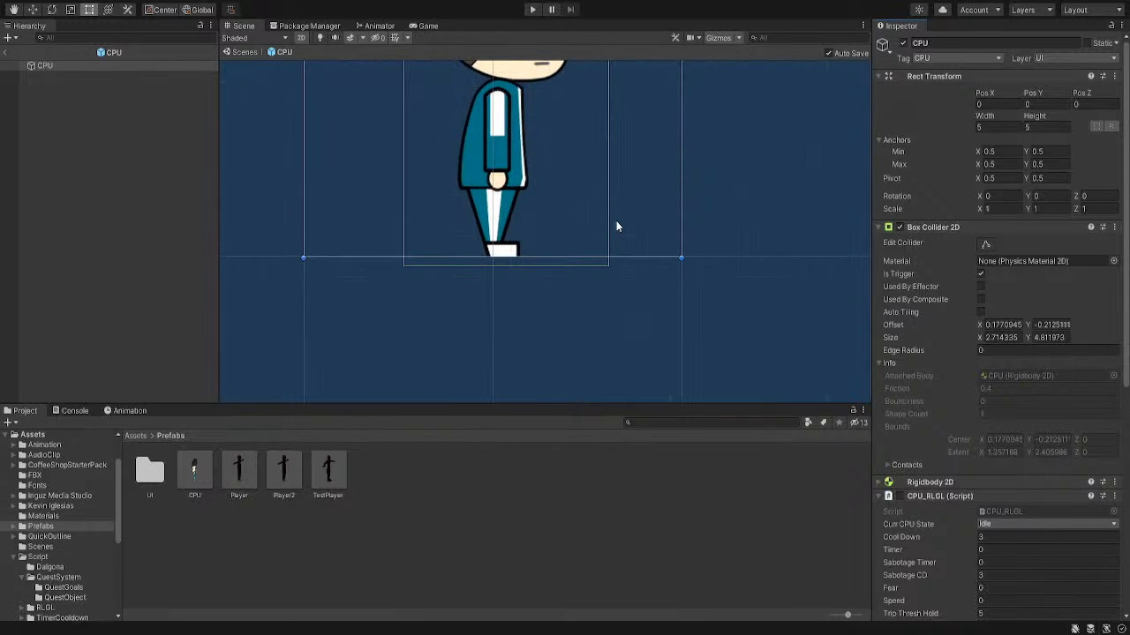
{"action": "scroll", "coordinate": [686, 239], "scroll_direction": "down", "scroll_amount": 3}
{"action": "middle_click_drag", "start_coordinate": [682, 204], "coordinate": [655, 190]}
Set the CPU root object's scale to 3 on X and Y in the prefab
{"action": "left_click", "coordinate": [1000, 211]}
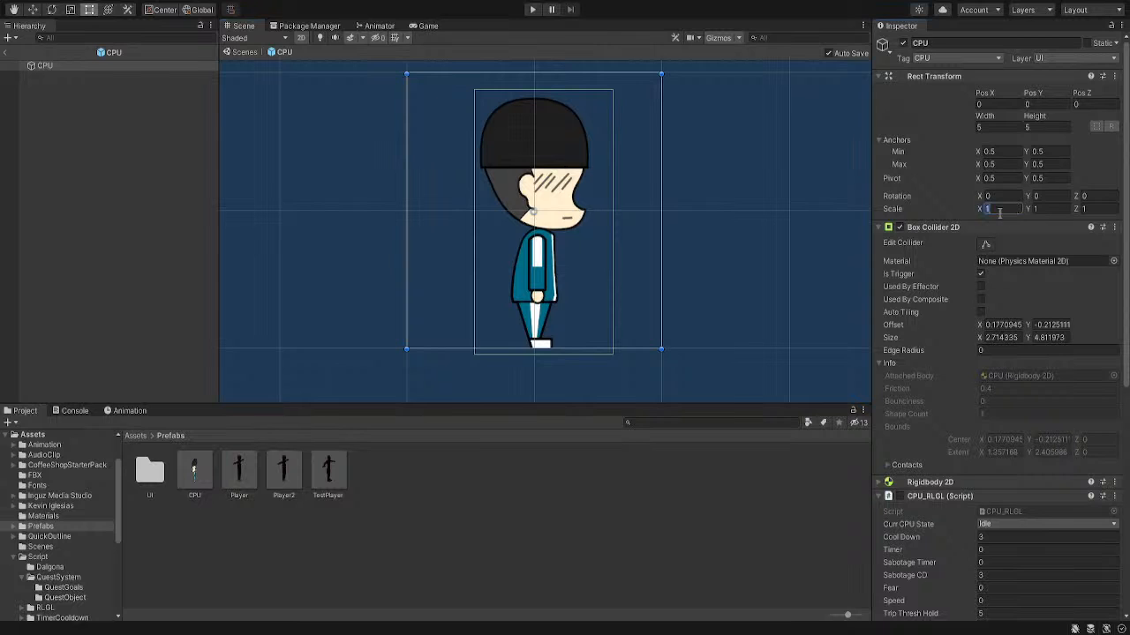
{"action": "type", "text": "3"}
{"action": "key", "text": "Tab"}
{"action": "type", "text": "3"}
{"action": "scroll", "coordinate": [634, 157], "scroll_direction": "down", "scroll_amount": 5}
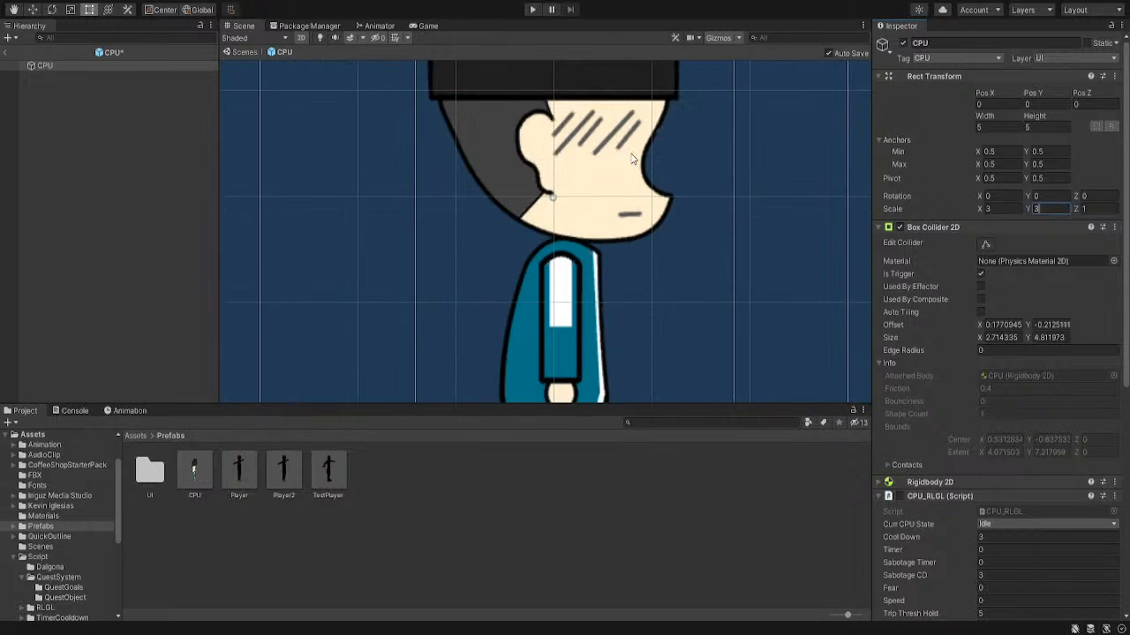
{"action": "scroll", "coordinate": [634, 157], "scroll_direction": "down", "scroll_amount": 5}
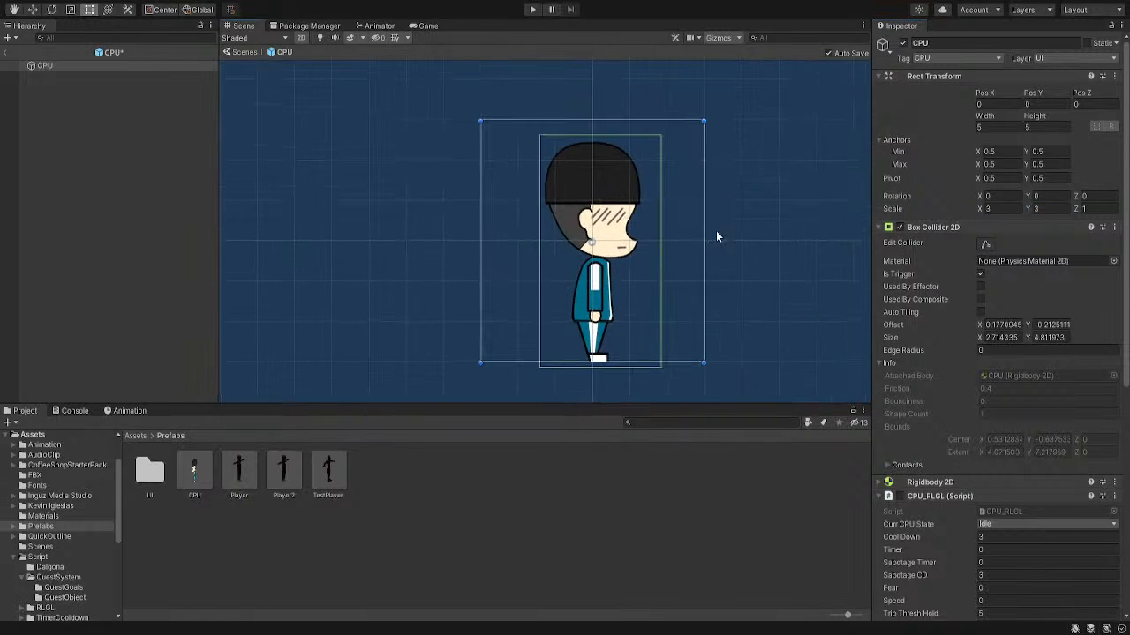
Edit the CPU's Box Collider 2D so its lower edge meets the feet, making its Y size about 4.72
{"action": "left_click", "coordinate": [986, 245]}
{"action": "left_click", "coordinate": [601, 365]}
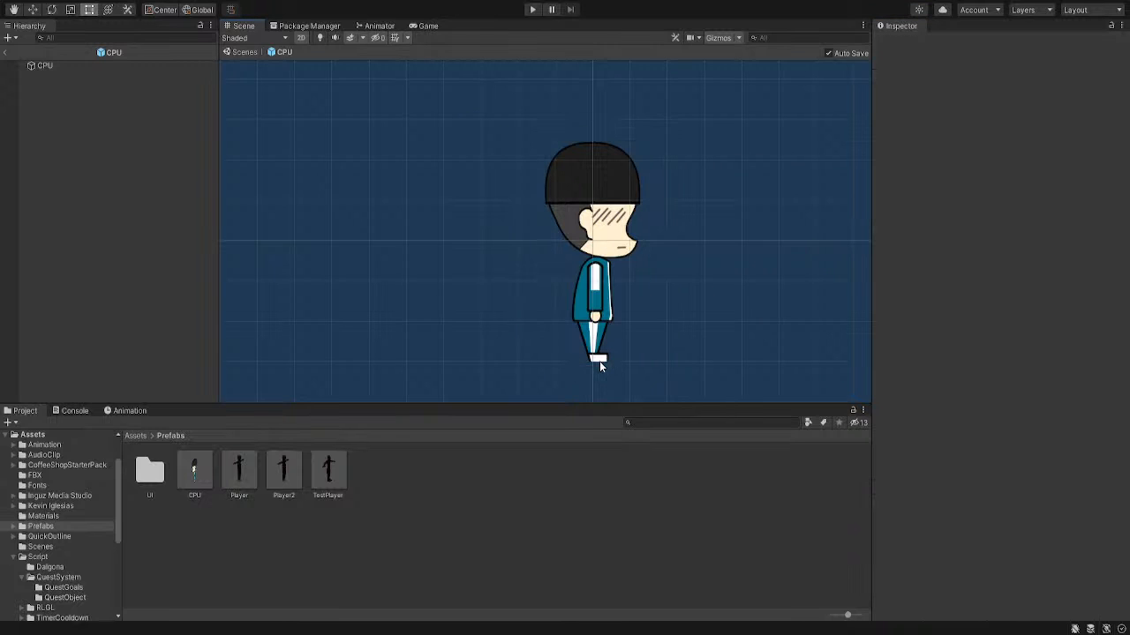
{"action": "left_click", "coordinate": [603, 357]}
{"action": "left_click", "coordinate": [986, 244]}
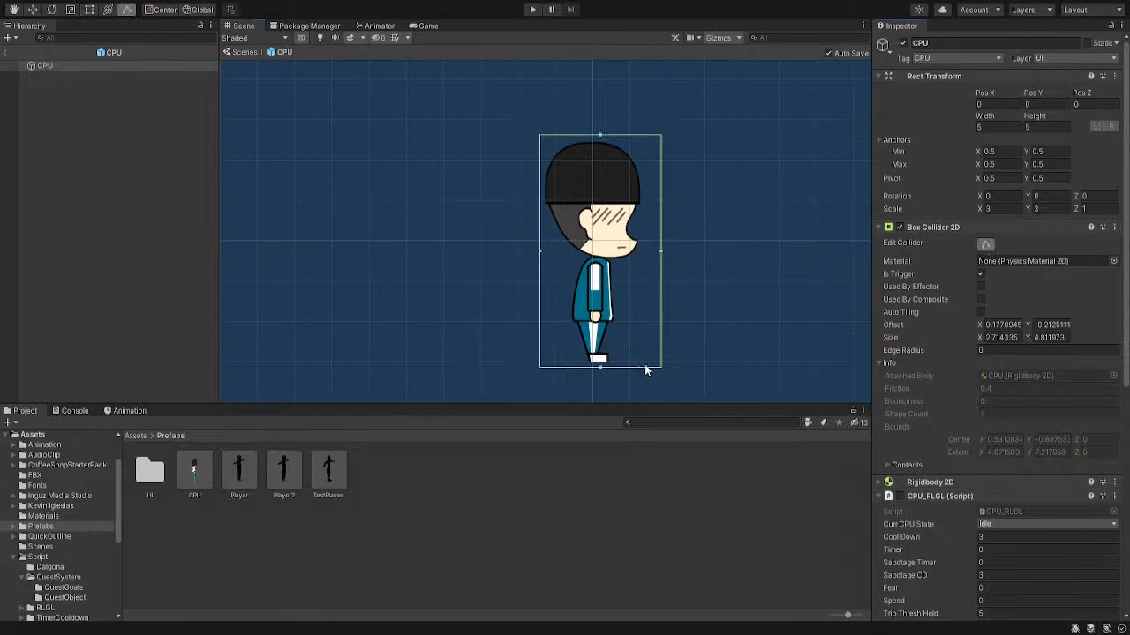
{"action": "left_click_drag", "start_coordinate": [601, 372], "coordinate": [603, 369]}
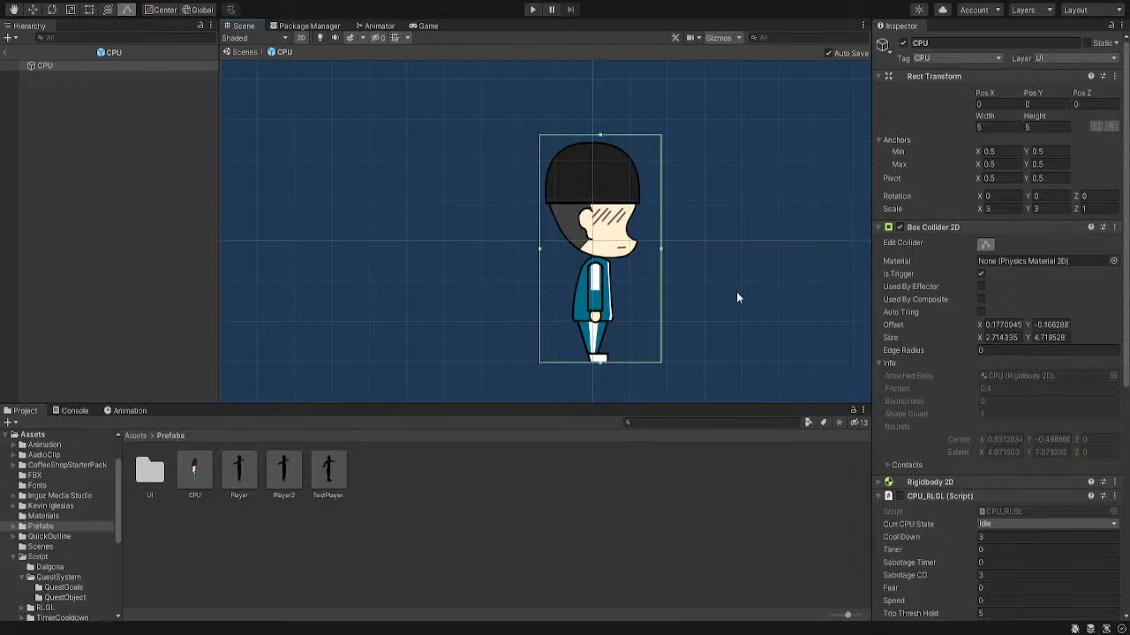
{"action": "middle_click_drag", "start_coordinate": [711, 291], "coordinate": [683, 298]}
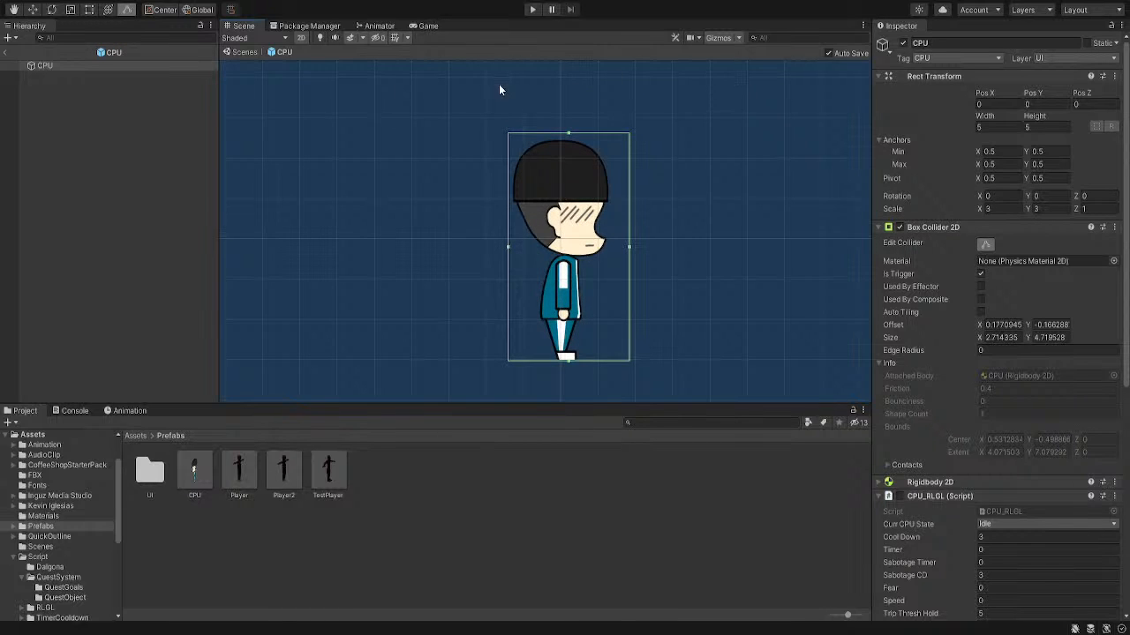
View the CPU prefab in 3D from several angles and review its attached components
{"action": "left_click", "coordinate": [62, 68]}
{"action": "left_click", "coordinate": [61, 68]}
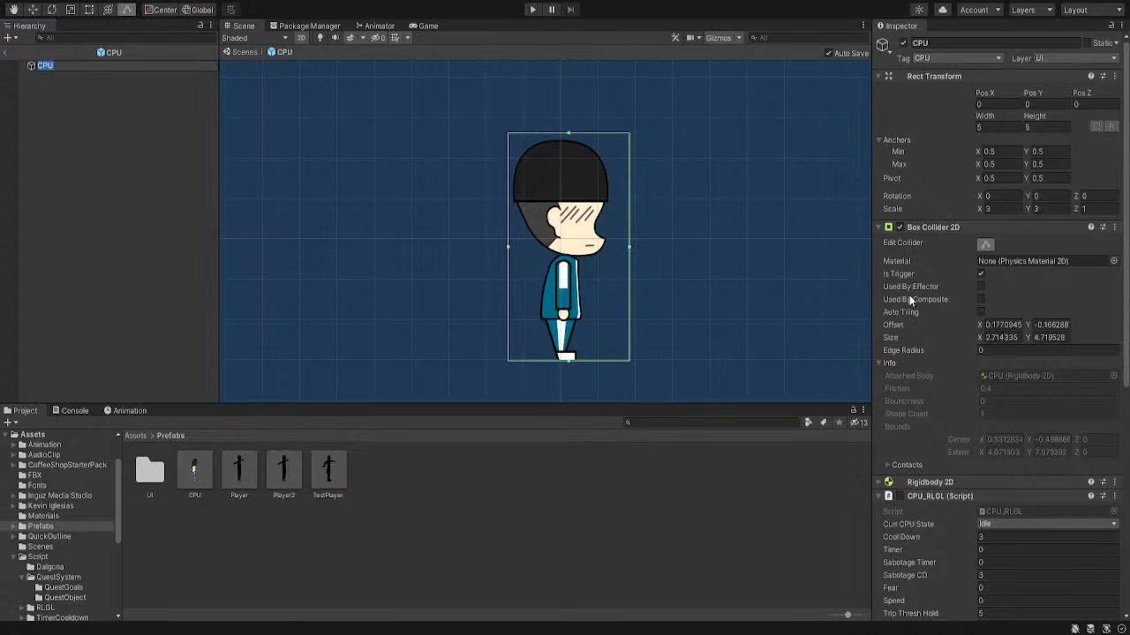
{"action": "middle_click_drag", "start_coordinate": [721, 257], "coordinate": [692, 233]}
{"action": "left_click", "coordinate": [301, 38]}
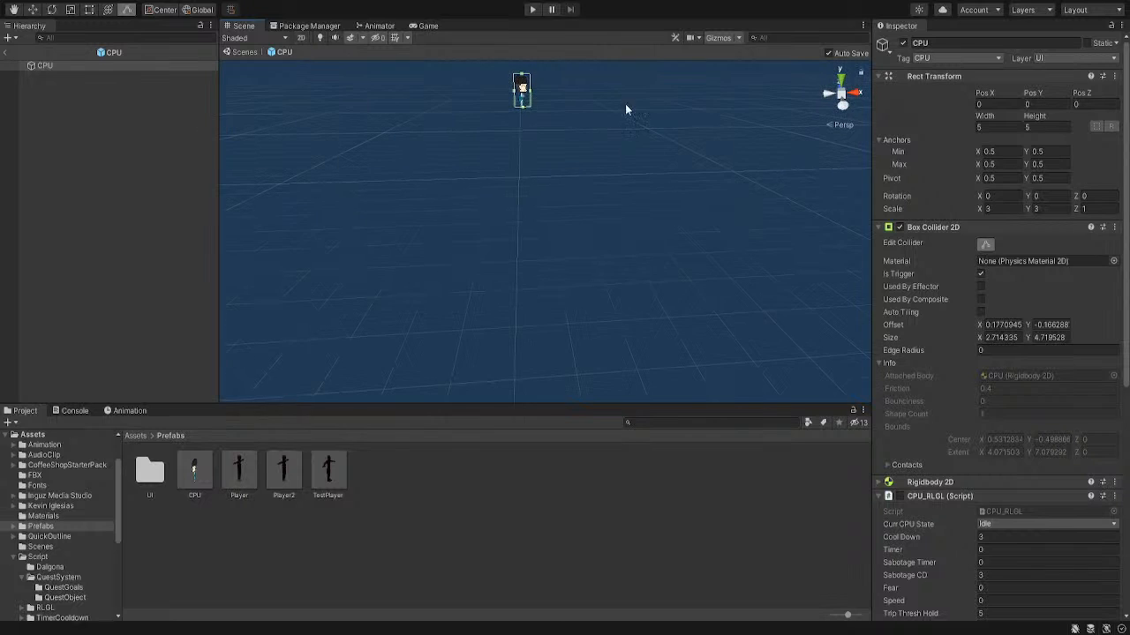
{"action": "middle_click_drag", "start_coordinate": [625, 103], "coordinate": [639, 163]}
{"action": "key", "text": "f"}
{"action": "right_click_drag", "start_coordinate": [578, 158], "coordinate": [532, 228]}
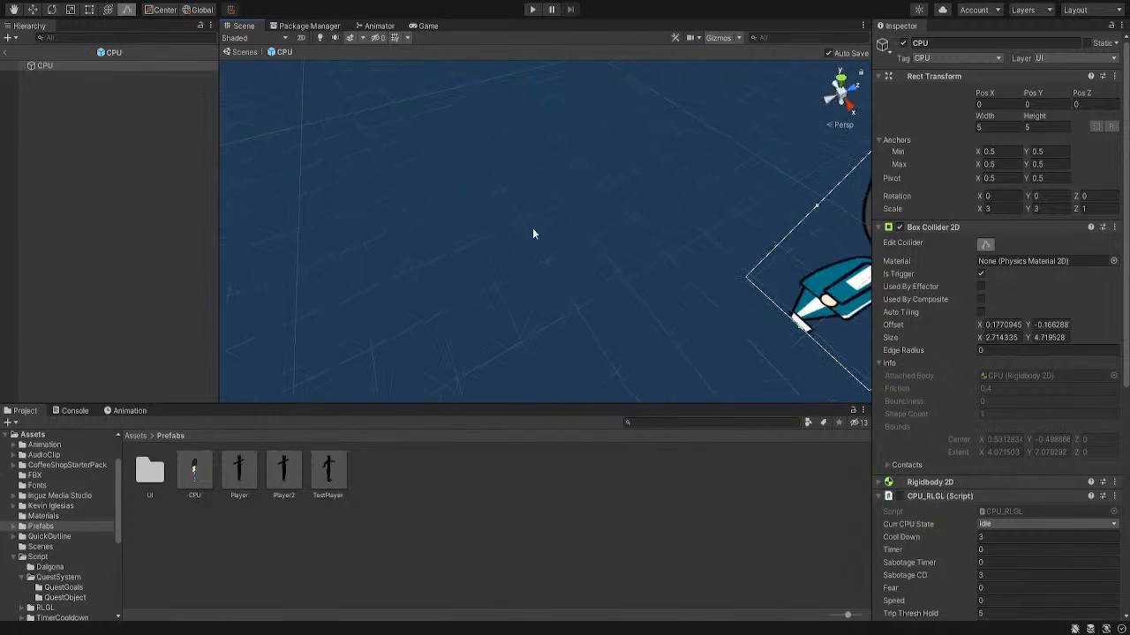
{"action": "middle_click_drag", "start_coordinate": [706, 221], "coordinate": [519, 215]}
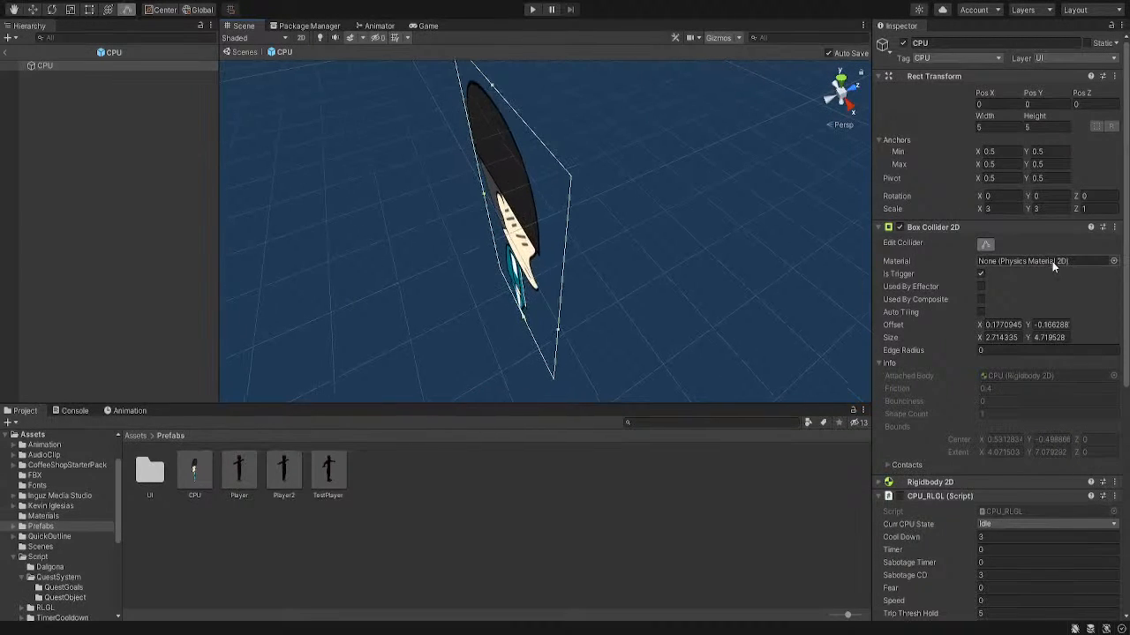
{"action": "scroll", "coordinate": [985, 256], "scroll_direction": "down", "scroll_amount": 10}
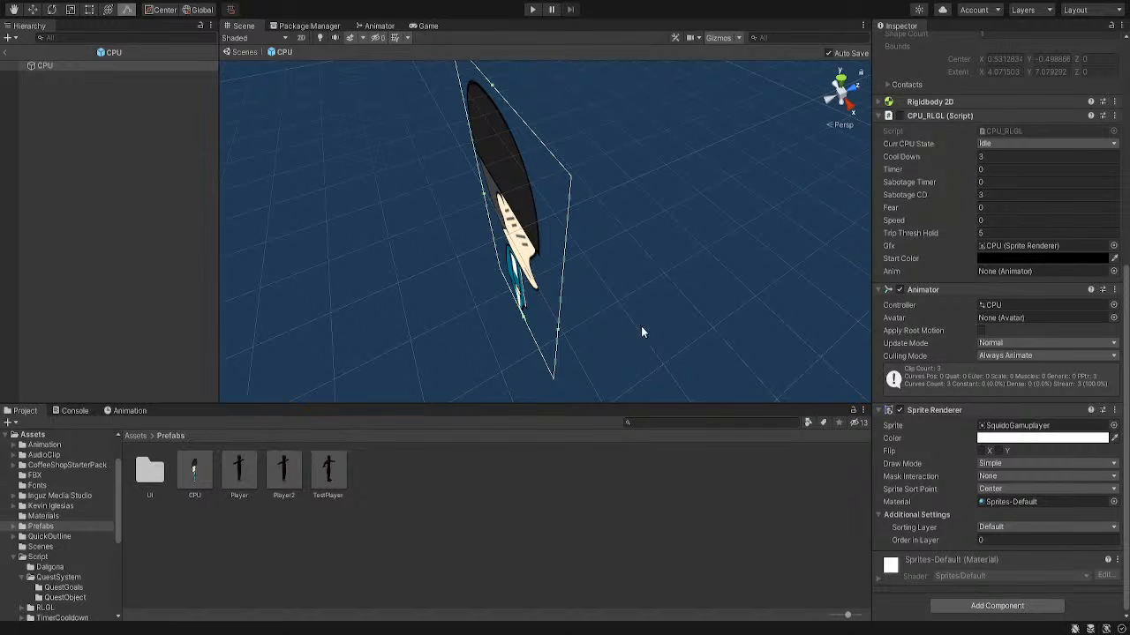
{"action": "scroll", "coordinate": [892, 251], "scroll_direction": "up", "scroll_amount": 8}
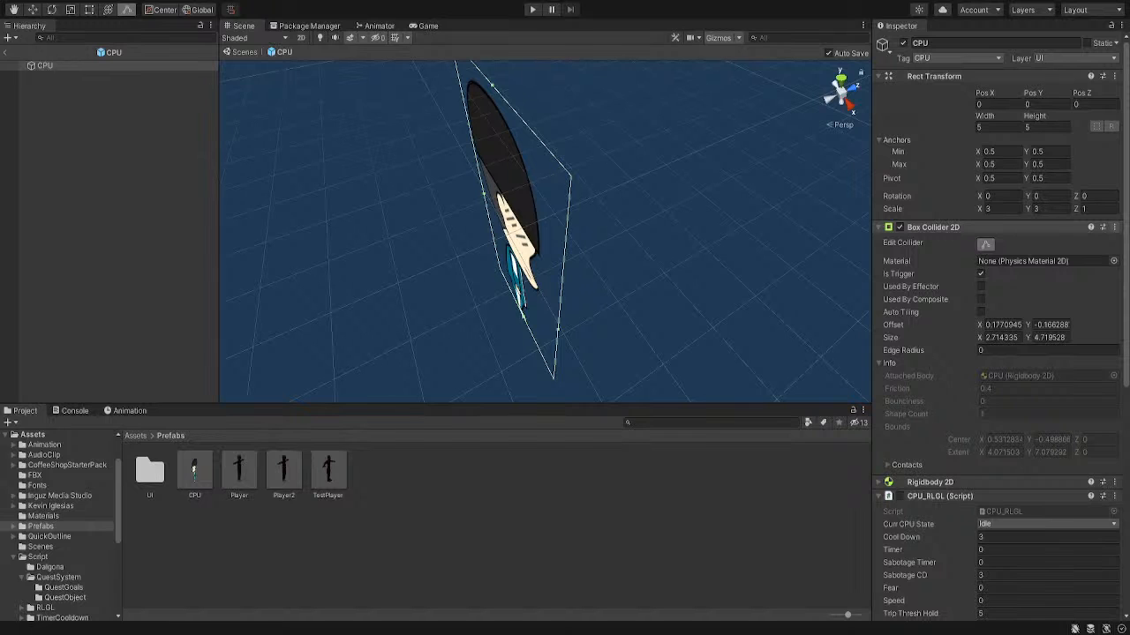
Return to the RedLightGreenLight scene and place an instance of the CPU prefab on the green ground
{"action": "left_click", "coordinate": [7, 53]}
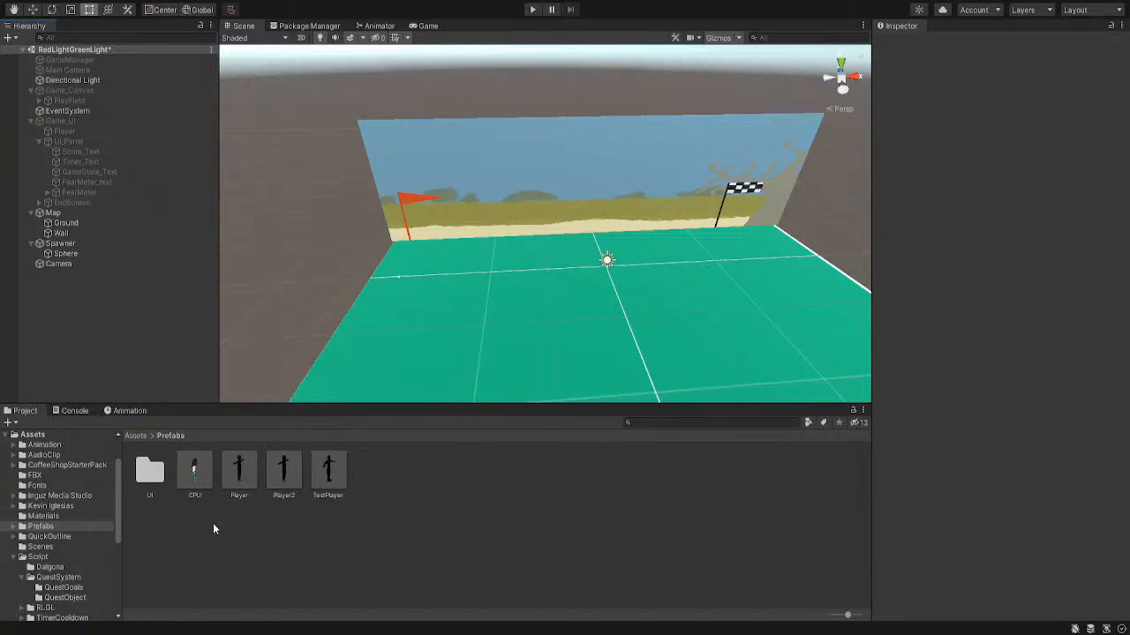
{"action": "left_click", "coordinate": [196, 477]}
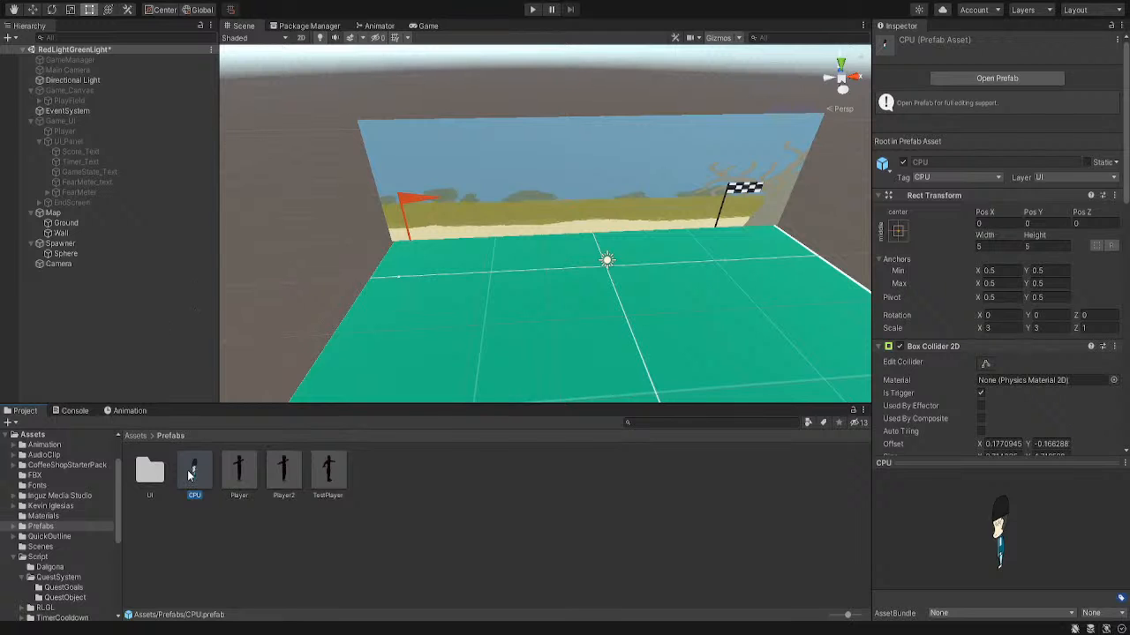
{"action": "left_click_drag", "start_coordinate": [194, 475], "coordinate": [463, 274]}
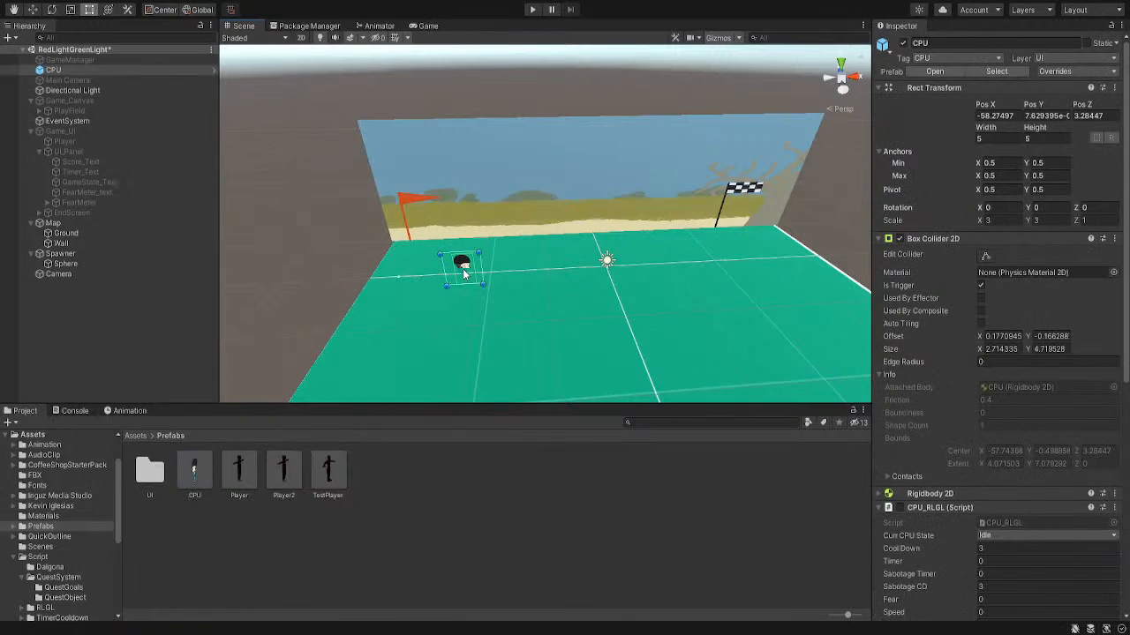
Rename the placed CPU instance to CPU3D and save it as a new prefab in the Prefabs folder
{"action": "left_click", "coordinate": [78, 70]}
{"action": "left_click", "coordinate": [942, 43]}
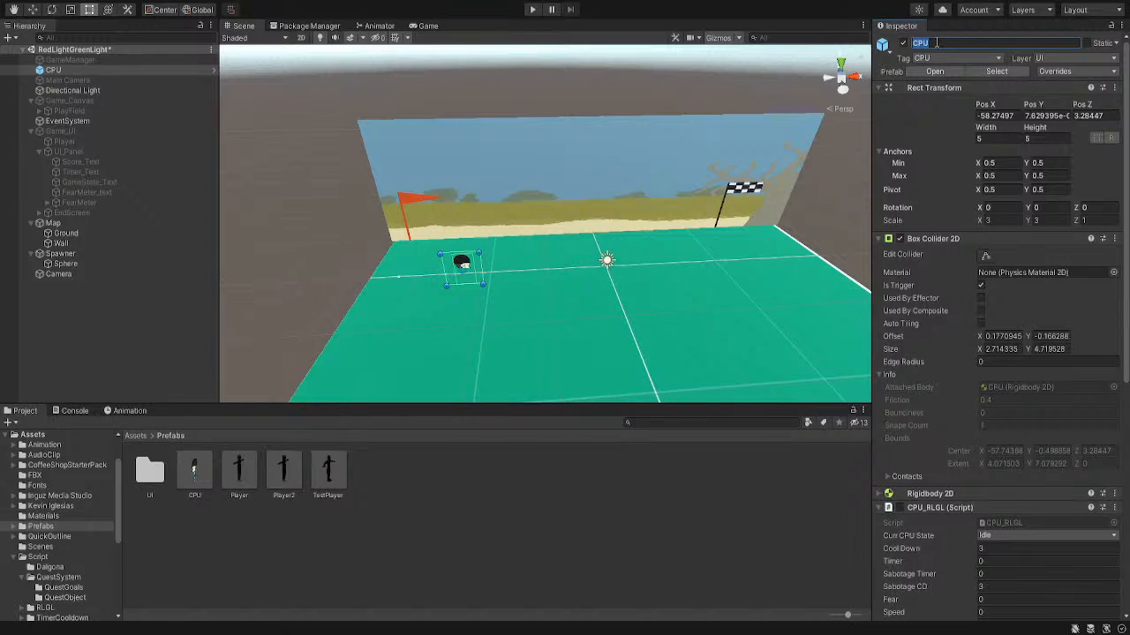
{"action": "left_click", "coordinate": [938, 41]}
{"action": "type", "text": "3D"}
{"action": "left_click_drag", "start_coordinate": [58, 71], "coordinate": [470, 518]}
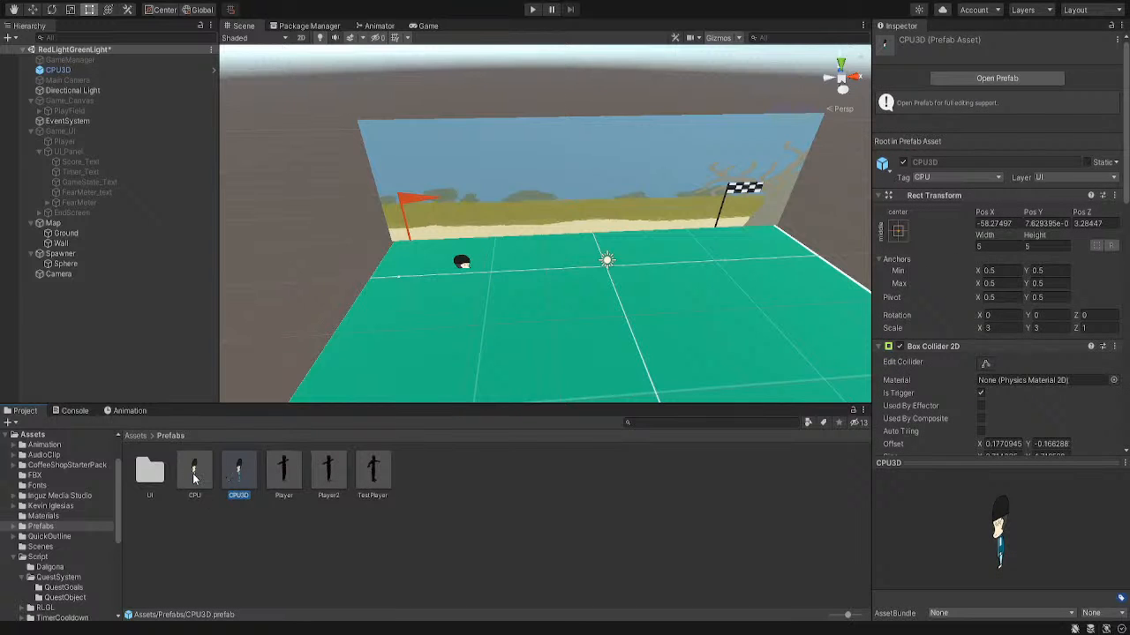
Assign the CPU3D prefab as the Spawner's Object Prefab and delete the CPU3D instance from the scene
{"action": "left_click", "coordinate": [67, 264]}
{"action": "left_click", "coordinate": [60, 254]}
{"action": "left_click_drag", "start_coordinate": [194, 472], "coordinate": [1012, 169]}
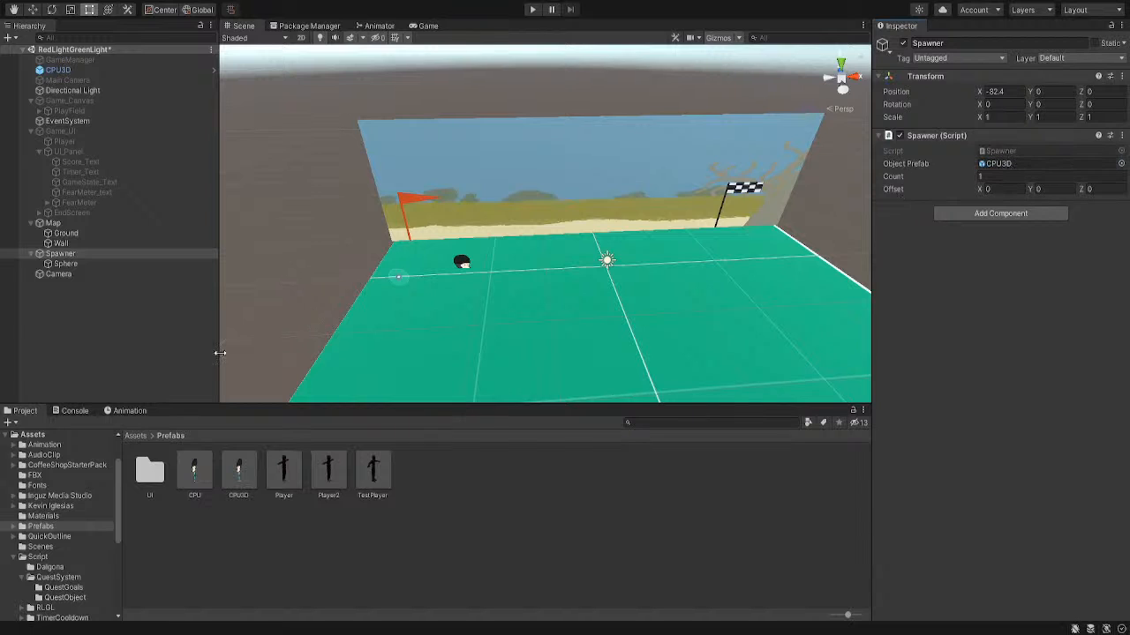
{"action": "left_click", "coordinate": [57, 70]}
{"action": "key", "text": "Delete"}
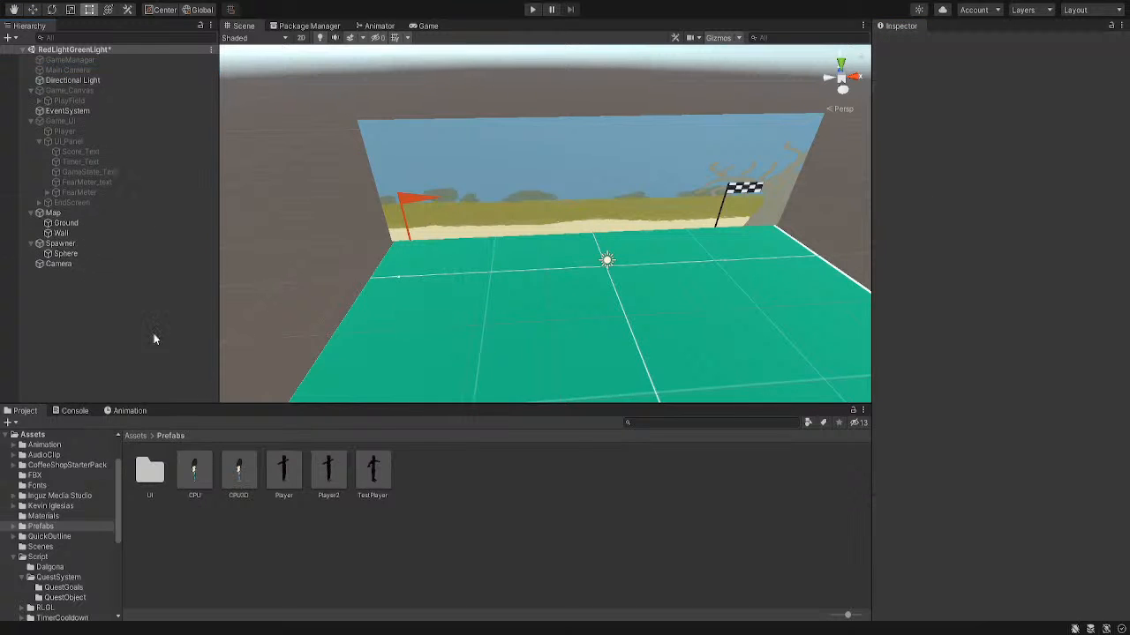
Open the CPU3D prefab and remove its Box Collider 2D, Rigidbody 2D, CPU_RLGL script and Animator components
{"action": "left_click", "coordinate": [238, 473]}
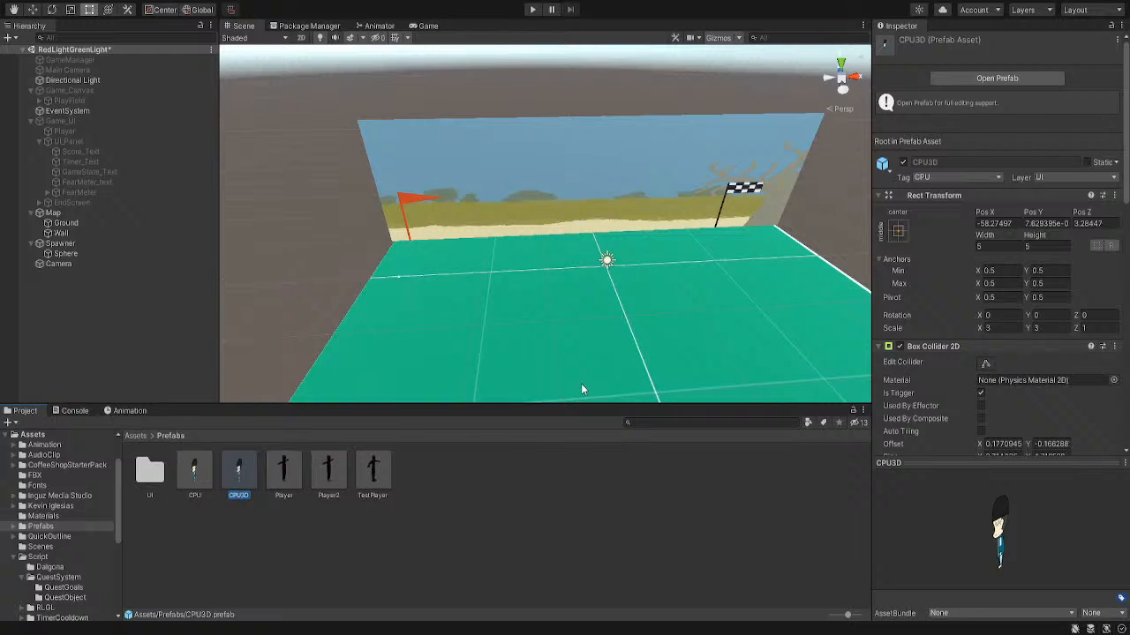
{"action": "double_click", "coordinate": [239, 472]}
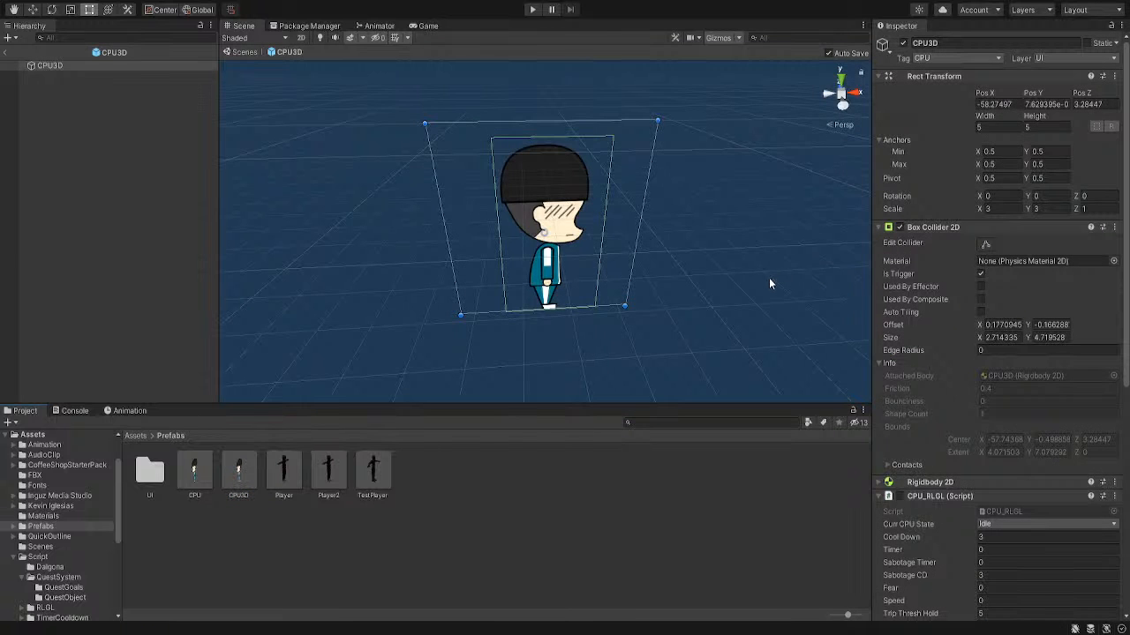
{"action": "right_click_drag", "start_coordinate": [772, 282], "coordinate": [709, 242]}
{"action": "middle_click_drag", "start_coordinate": [782, 277], "coordinate": [702, 196]}
{"action": "scroll", "coordinate": [941, 359], "scroll_direction": "down", "scroll_amount": 10}
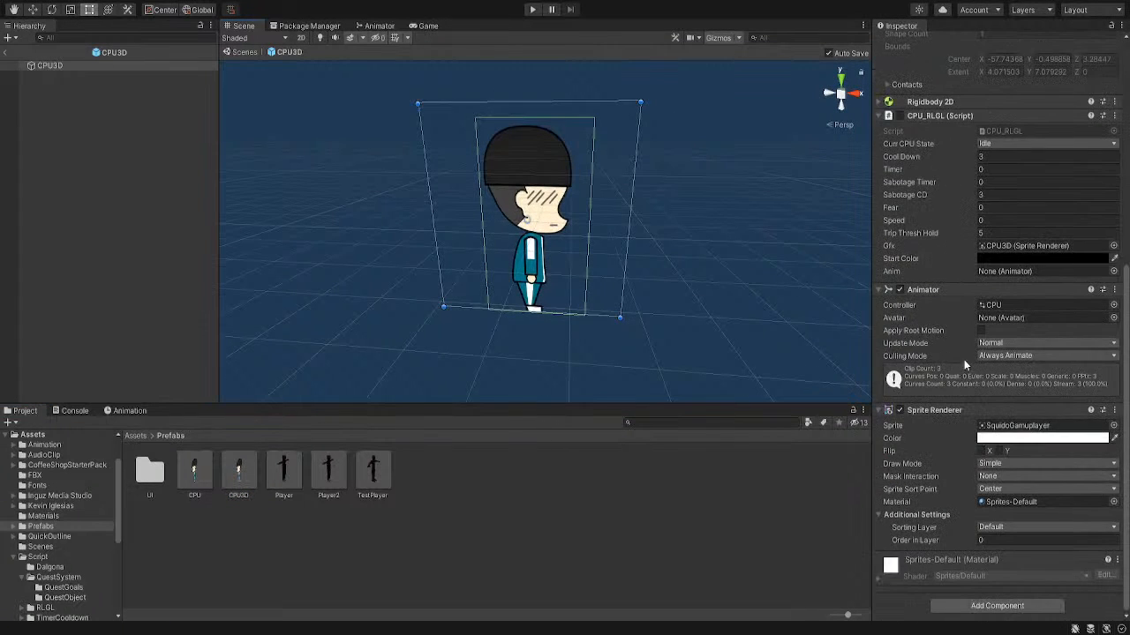
{"action": "scroll", "coordinate": [985, 231], "scroll_direction": "up", "scroll_amount": 10}
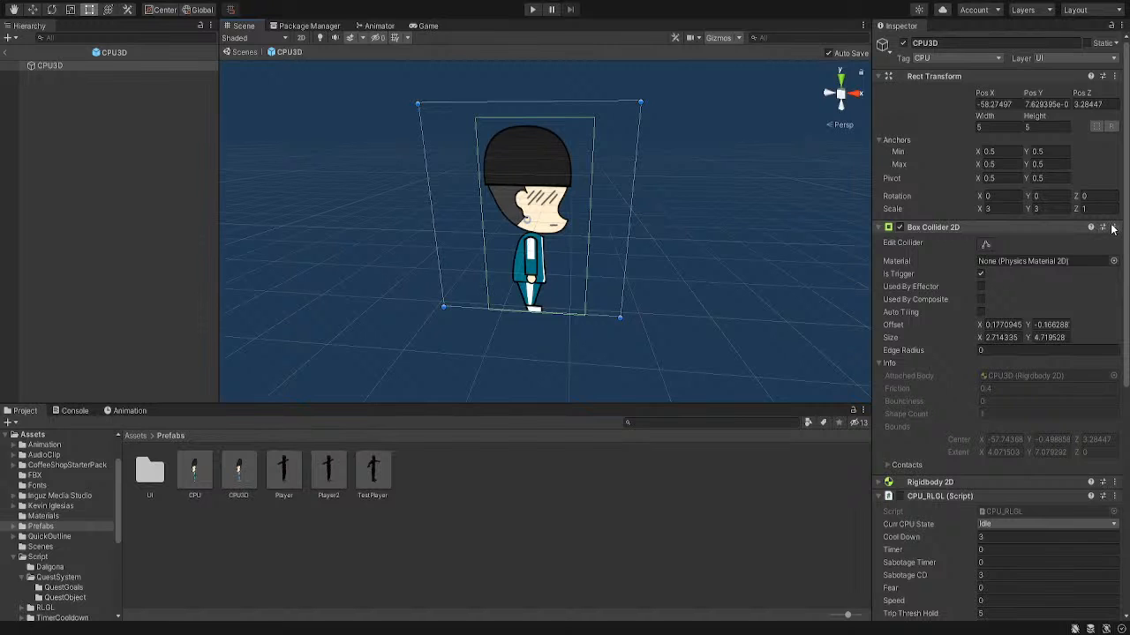
{"action": "left_click", "coordinate": [1054, 286]}
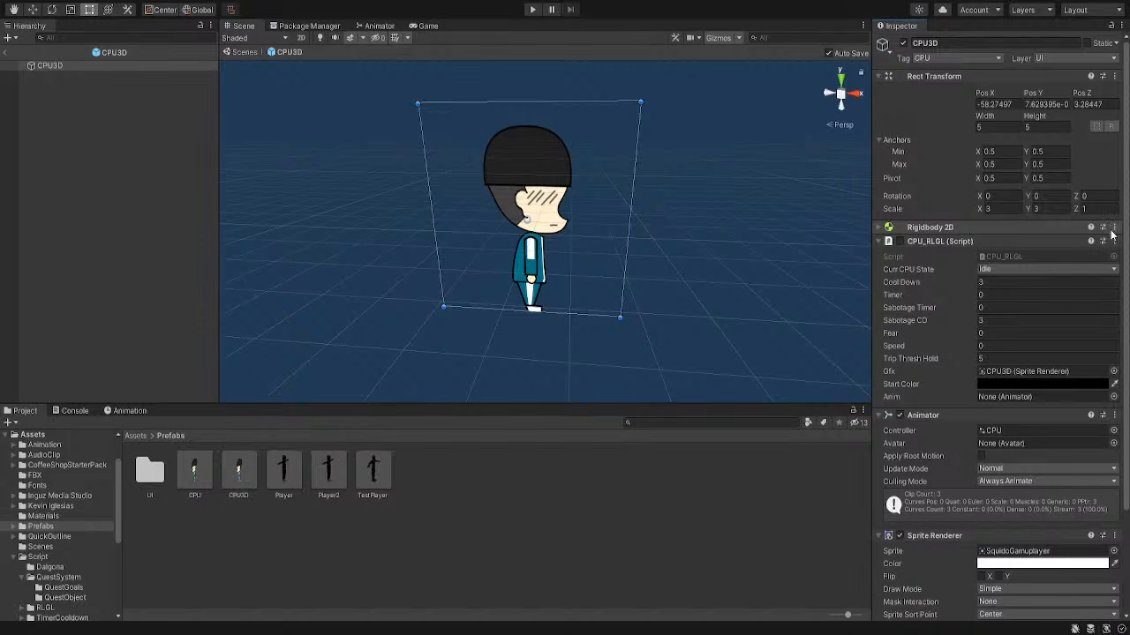
{"action": "left_click", "coordinate": [1042, 283]}
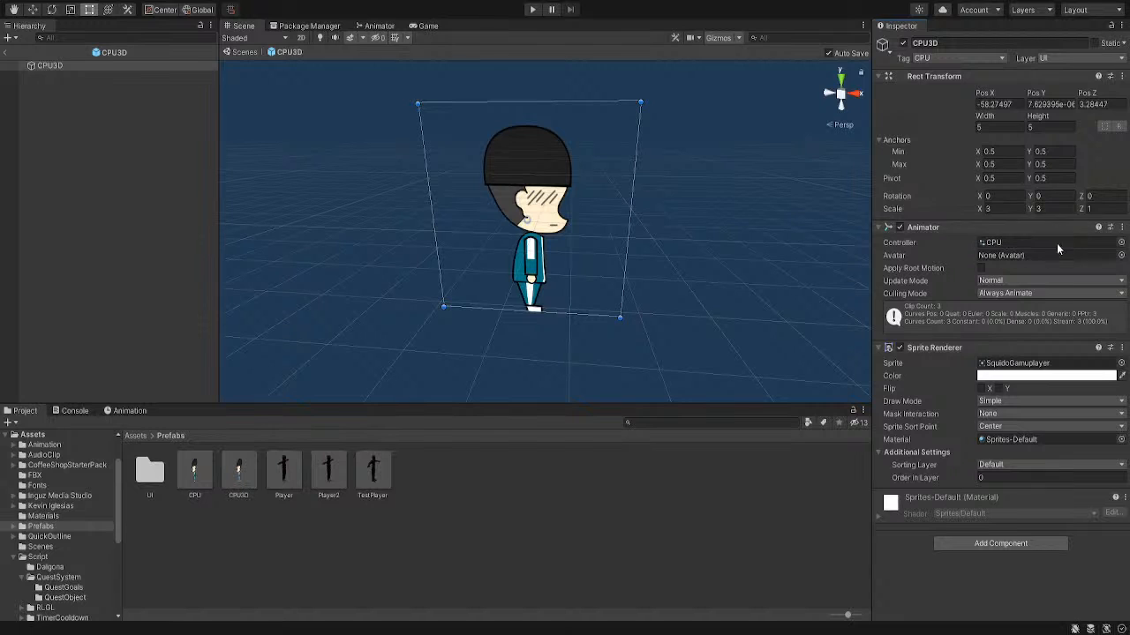
{"action": "left_click", "coordinate": [1121, 227]}
{"action": "left_click", "coordinate": [1048, 284]}
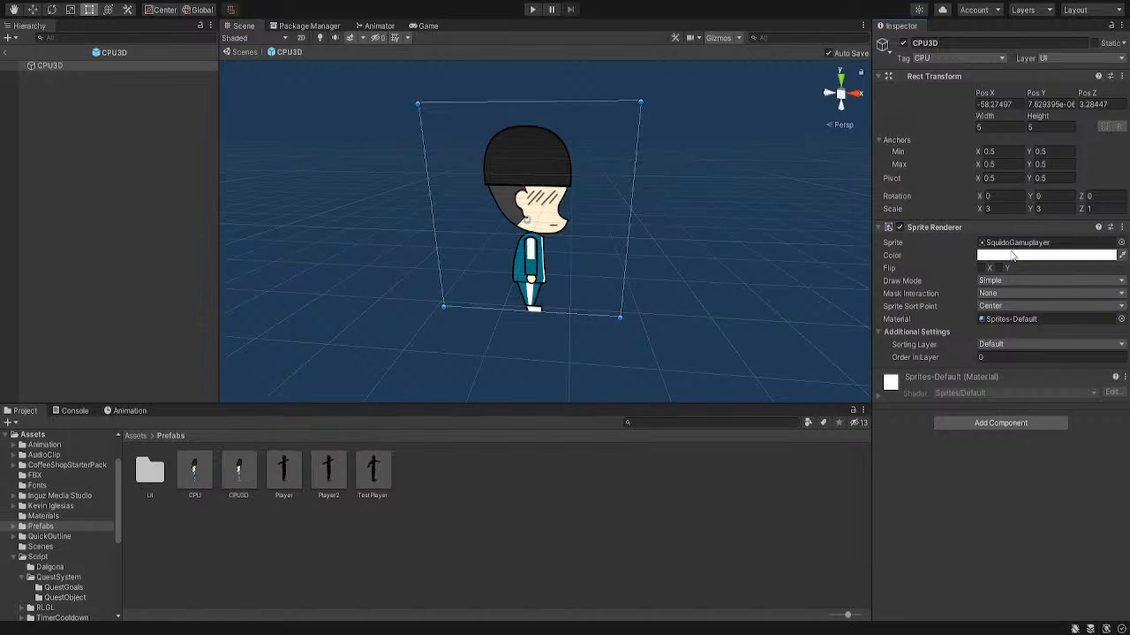
Toggle CPU3D's Sprite Renderer off and back on, and add a 3D Box Collider to the prefab
{"action": "left_click", "coordinate": [902, 227]}
{"action": "left_click", "coordinate": [901, 227]}
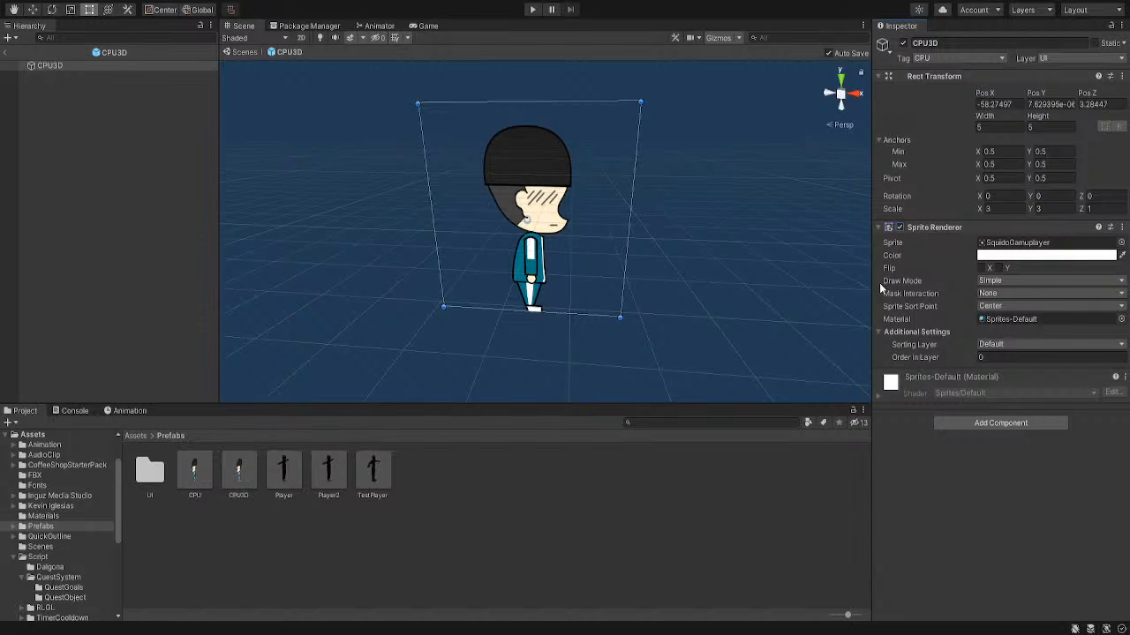
{"action": "right_click_drag", "start_coordinate": [669, 280], "coordinate": [691, 274]}
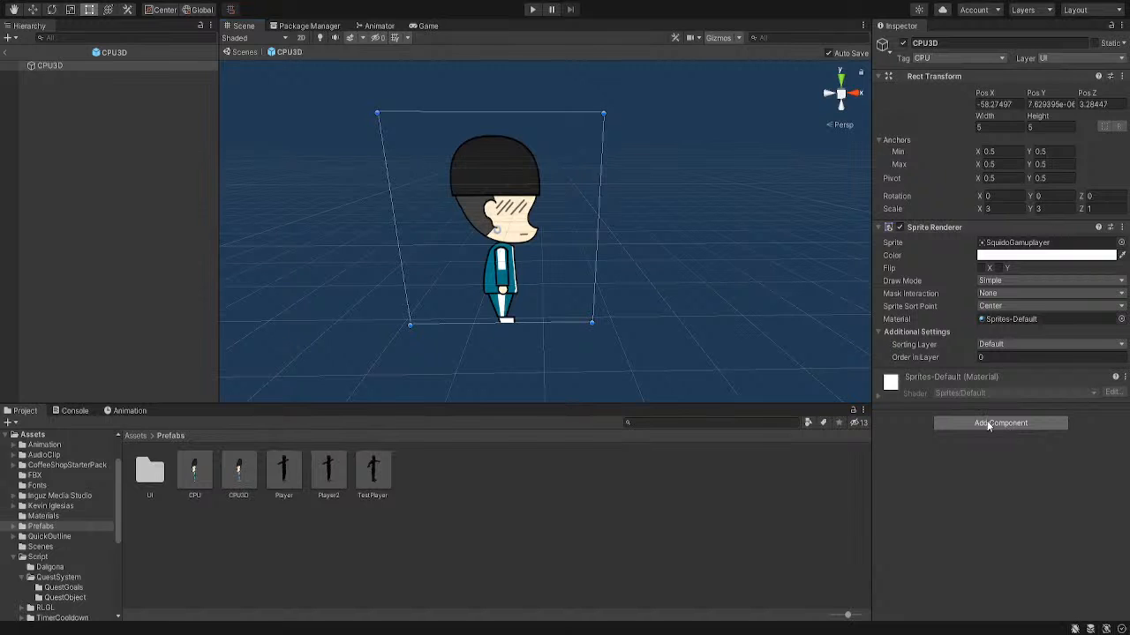
{"action": "left_click", "coordinate": [988, 425]}
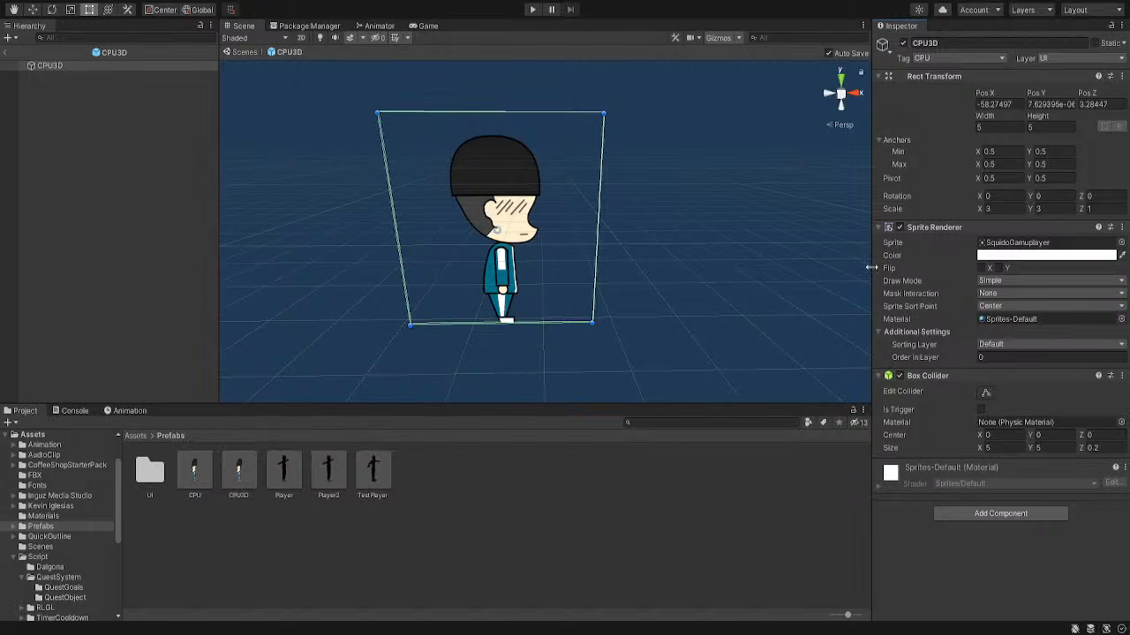
{"action": "right_click_drag", "start_coordinate": [494, 259], "coordinate": [520, 220]}
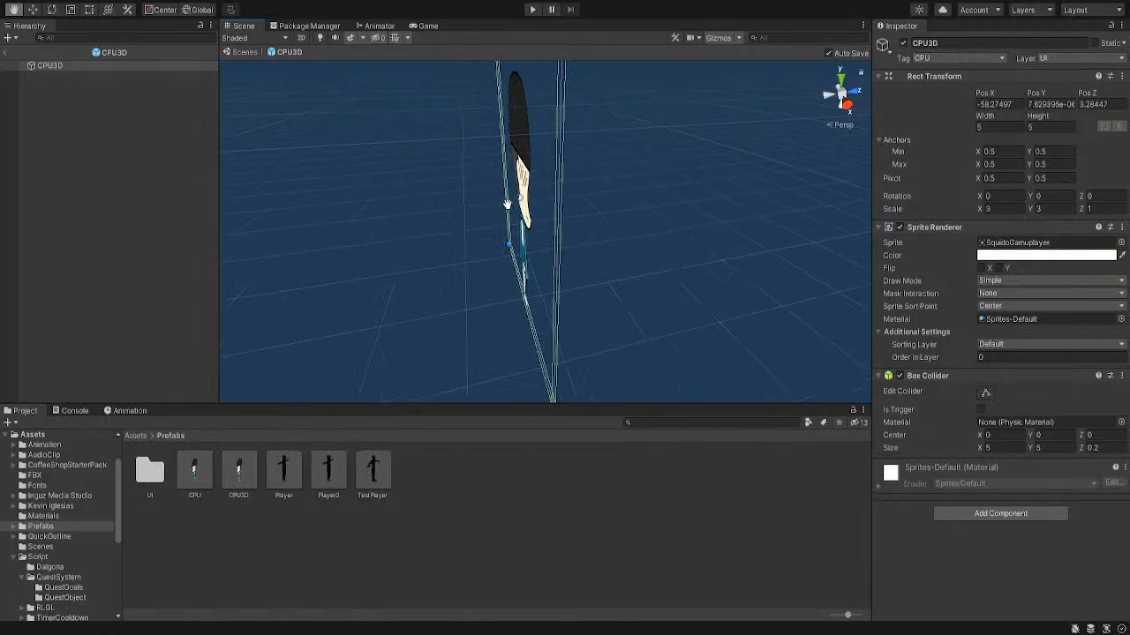
{"action": "right_click_drag", "start_coordinate": [570, 293], "coordinate": [609, 256]}
Set the Z size of CPU3D's Box Collider to 3, keeping the root object's Z scale at 1
{"action": "left_click", "coordinate": [984, 393]}
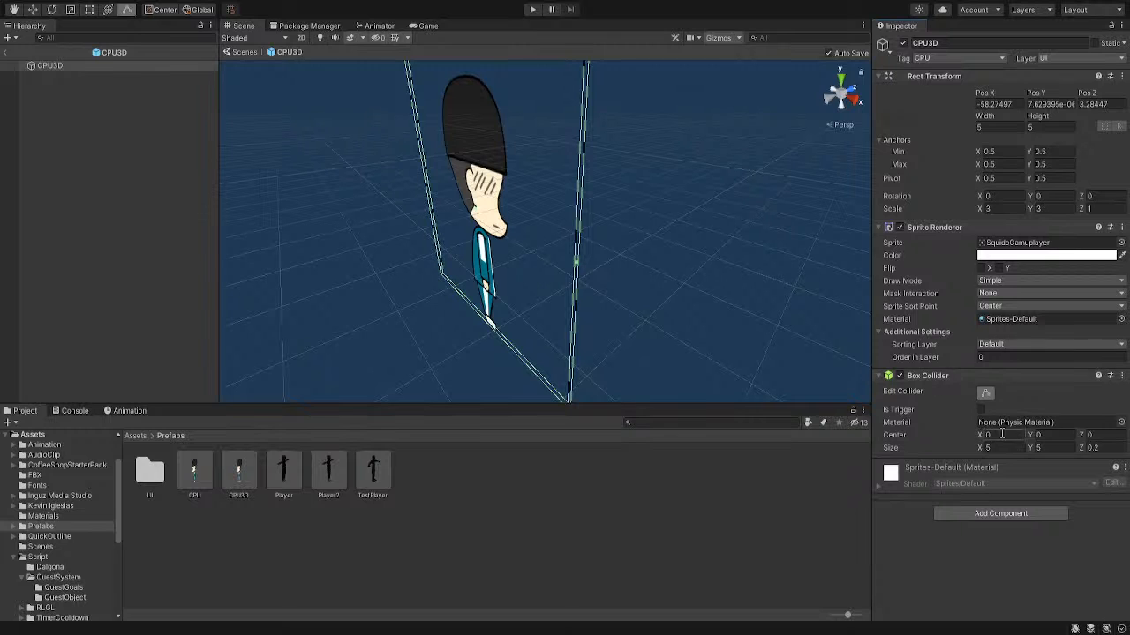
{"action": "left_click", "coordinate": [1092, 447]}
{"action": "type", "text": "2"}
{"action": "right_click_drag", "start_coordinate": [776, 350], "coordinate": [607, 249]}
{"action": "left_click", "coordinate": [1102, 450]}
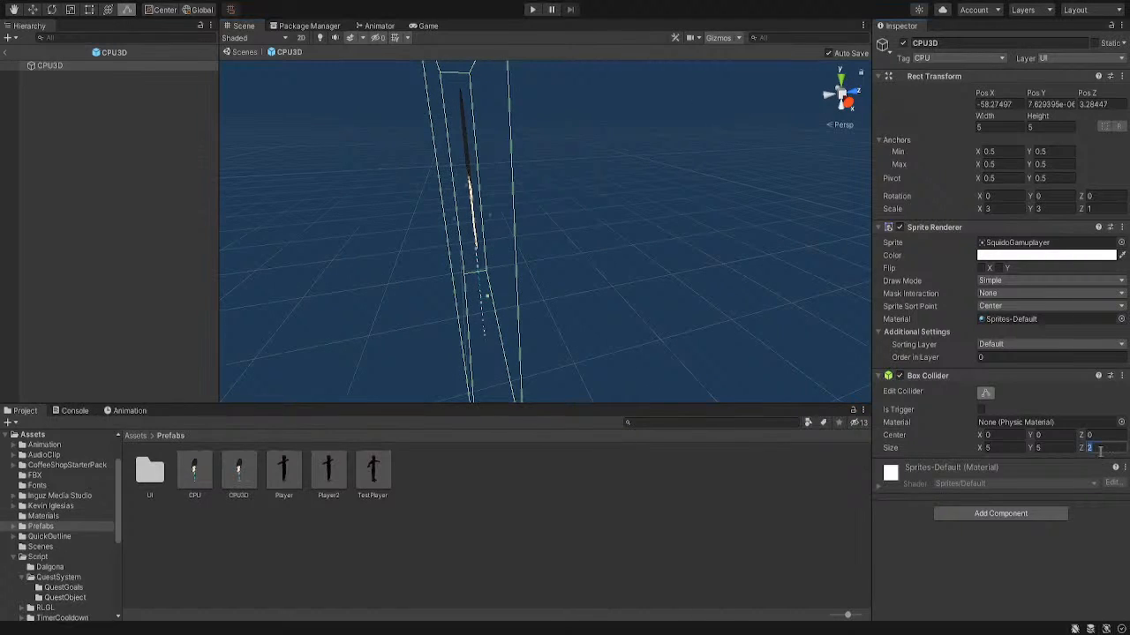
{"action": "type", "text": "3"}
{"action": "right_click_drag", "start_coordinate": [503, 288], "coordinate": [573, 277]}
{"action": "left_click_drag", "start_coordinate": [1078, 210], "coordinate": [1084, 210]}
{"action": "key", "text": "ctrl+z"}
{"action": "right_click_drag", "start_coordinate": [628, 233], "coordinate": [635, 278]}
{"action": "scroll", "coordinate": [634, 277], "scroll_direction": "down", "scroll_amount": 2}
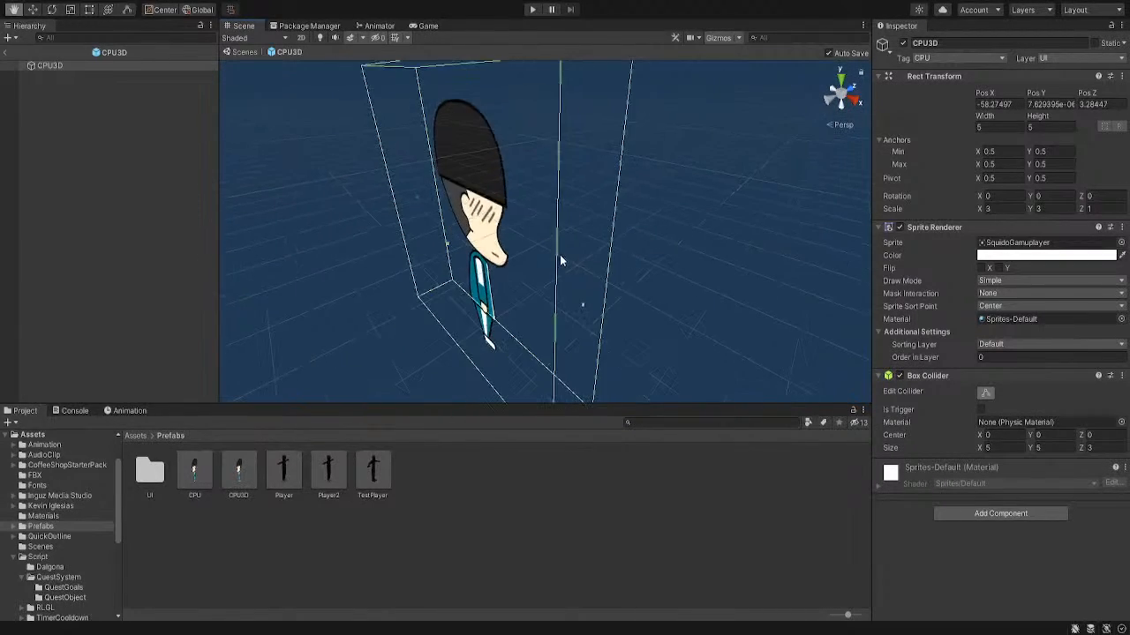
{"action": "left_click_drag", "start_coordinate": [562, 259], "coordinate": [645, 274], "text": "alt"}
Add the Quick Outline script and an Animator component to the CPU3D prefab
{"action": "left_click", "coordinate": [1014, 515]}
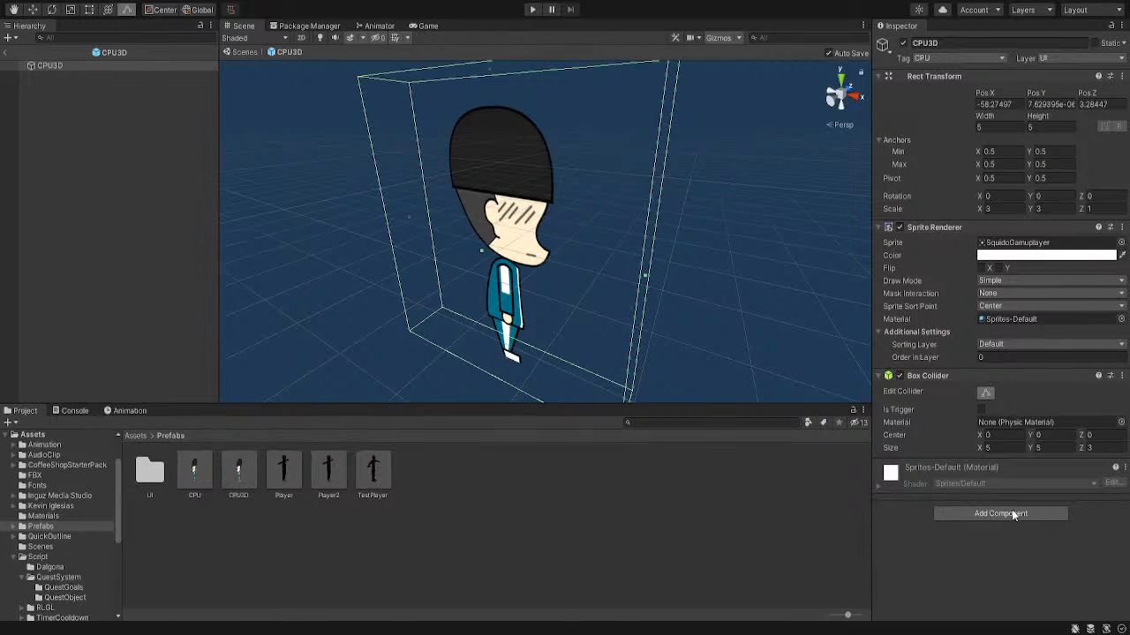
{"action": "key", "text": "Return"}
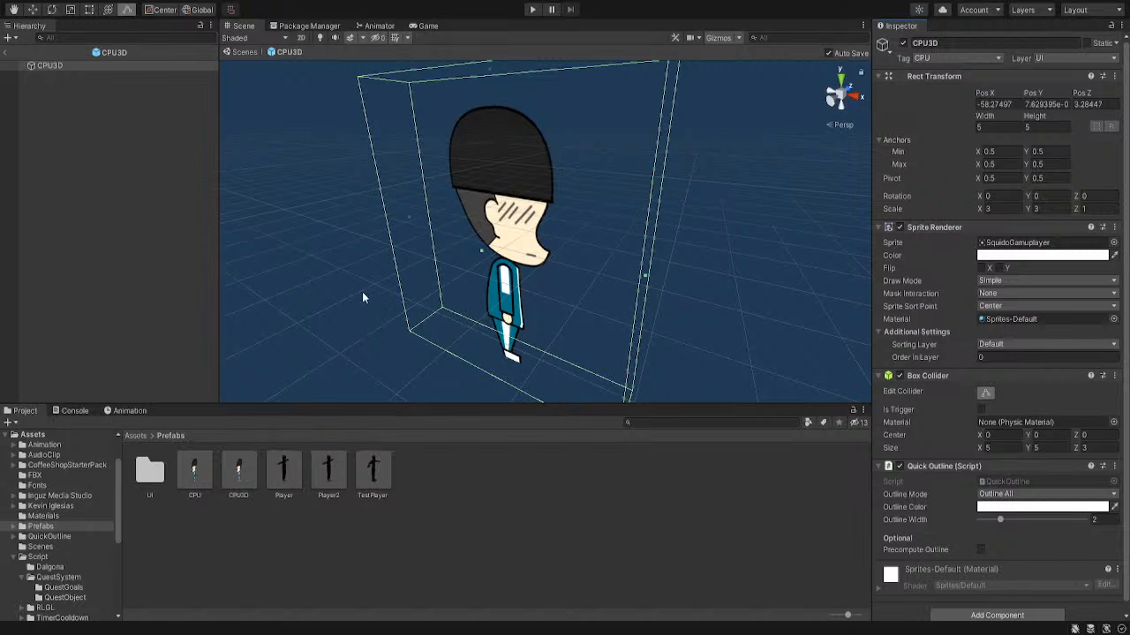
{"action": "right_click_drag", "start_coordinate": [743, 275], "coordinate": [778, 275]}
{"action": "mouse_move", "coordinate": [664, 287]}
{"action": "middle_mouse_down"}
{"action": "mouse_move", "coordinate": [709, 283]}
{"action": "mouse_move", "coordinate": [729, 263]}
{"action": "mouse_move", "coordinate": [679, 320]}
{"action": "mouse_move", "coordinate": [689, 260]}
{"action": "mouse_move", "coordinate": [676, 272]}
{"action": "middle_mouse_up"}
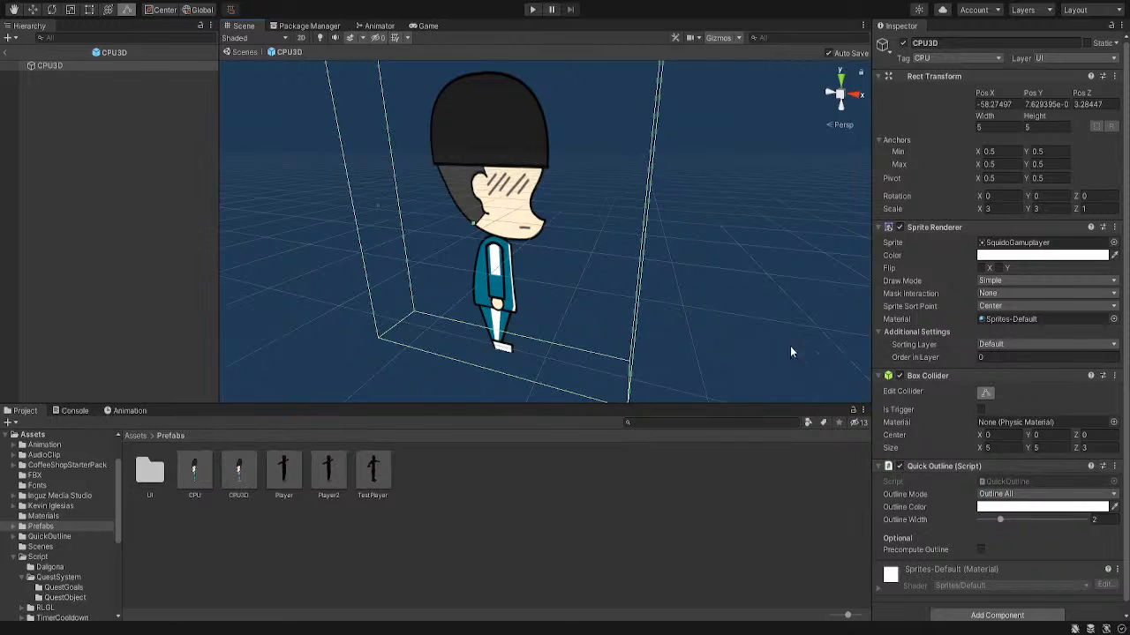
{"action": "mouse_move", "coordinate": [559, 284]}
{"action": "middle_mouse_down"}
{"action": "mouse_move", "coordinate": [594, 277]}
{"action": "mouse_move", "coordinate": [568, 286]}
{"action": "middle_mouse_up"}
{"action": "right_click_drag", "start_coordinate": [658, 272], "coordinate": [556, 268]}
{"action": "mouse_move", "coordinate": [653, 273]}
{"action": "middle_mouse_down"}
{"action": "mouse_move", "coordinate": [532, 277]}
{"action": "mouse_move", "coordinate": [630, 263]}
{"action": "mouse_move", "coordinate": [659, 275]}
{"action": "mouse_move", "coordinate": [620, 293]}
{"action": "mouse_move", "coordinate": [577, 288]}
{"action": "mouse_move", "coordinate": [580, 268]}
{"action": "mouse_move", "coordinate": [648, 270]}
{"action": "mouse_move", "coordinate": [604, 272]}
{"action": "mouse_move", "coordinate": [639, 278]}
{"action": "mouse_move", "coordinate": [680, 269]}
{"action": "mouse_move", "coordinate": [604, 262]}
{"action": "mouse_move", "coordinate": [636, 271]}
{"action": "middle_mouse_up"}
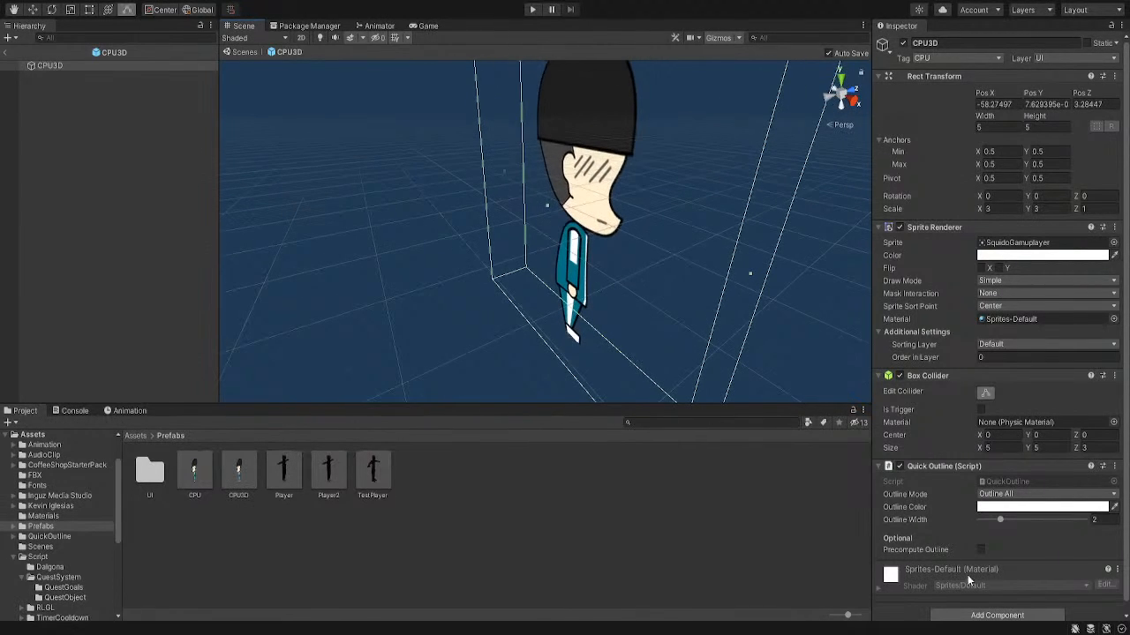
{"action": "left_click", "coordinate": [992, 615]}
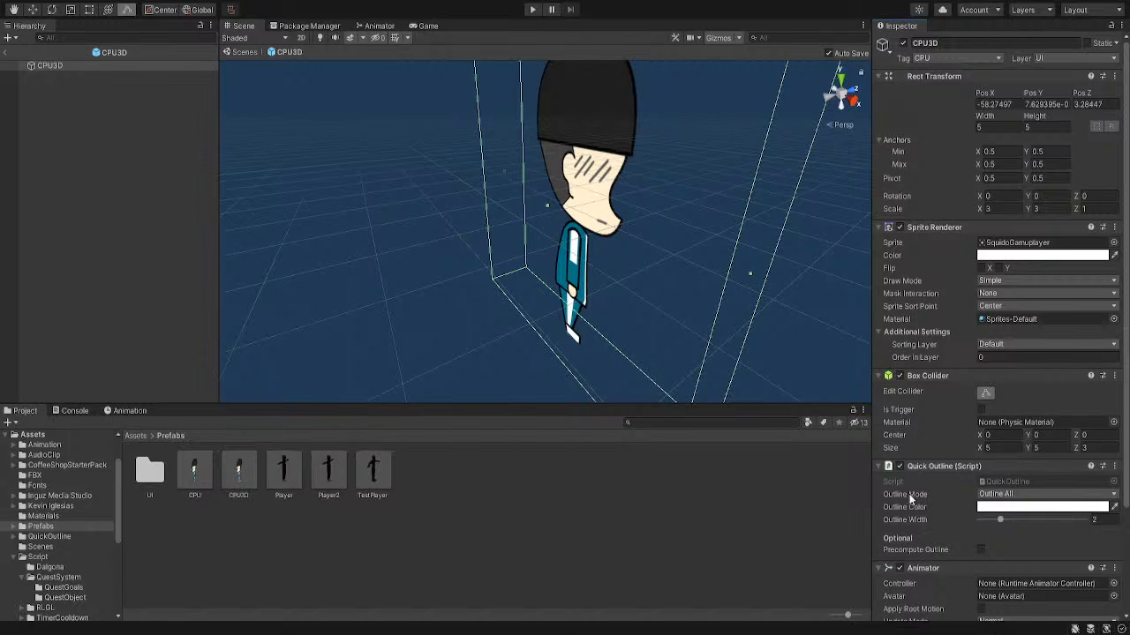
Assign the CPU controller to CPU3D's Animator and check the setup against the CPU prefab's components
{"action": "left_click", "coordinate": [912, 500]}
{"action": "left_click", "coordinate": [1113, 454]}
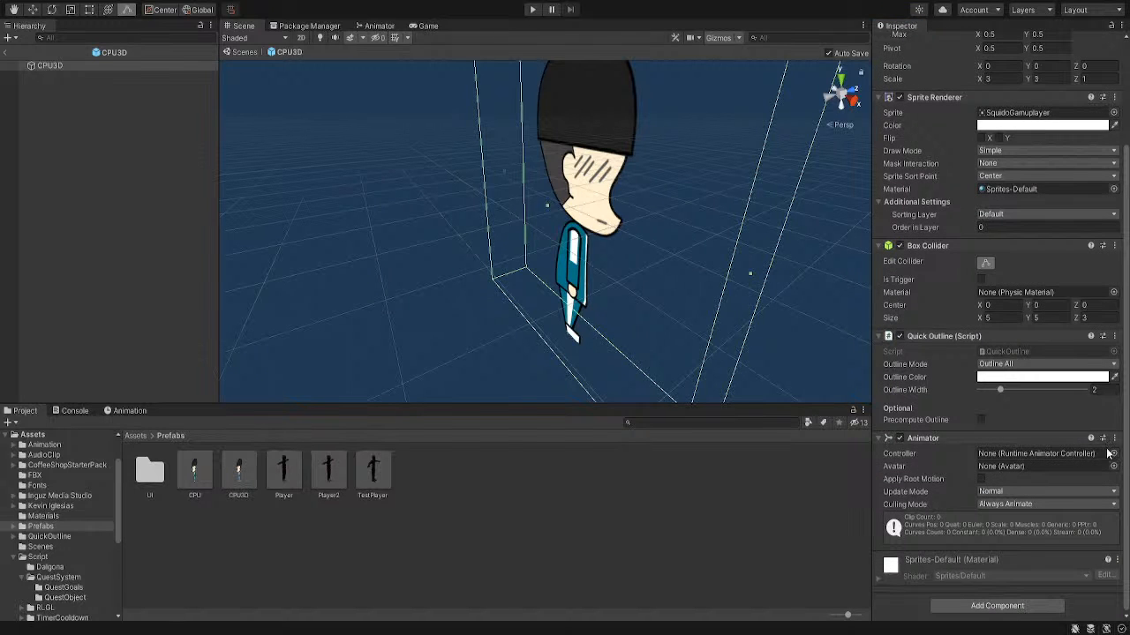
{"action": "double_click", "coordinate": [1067, 421]}
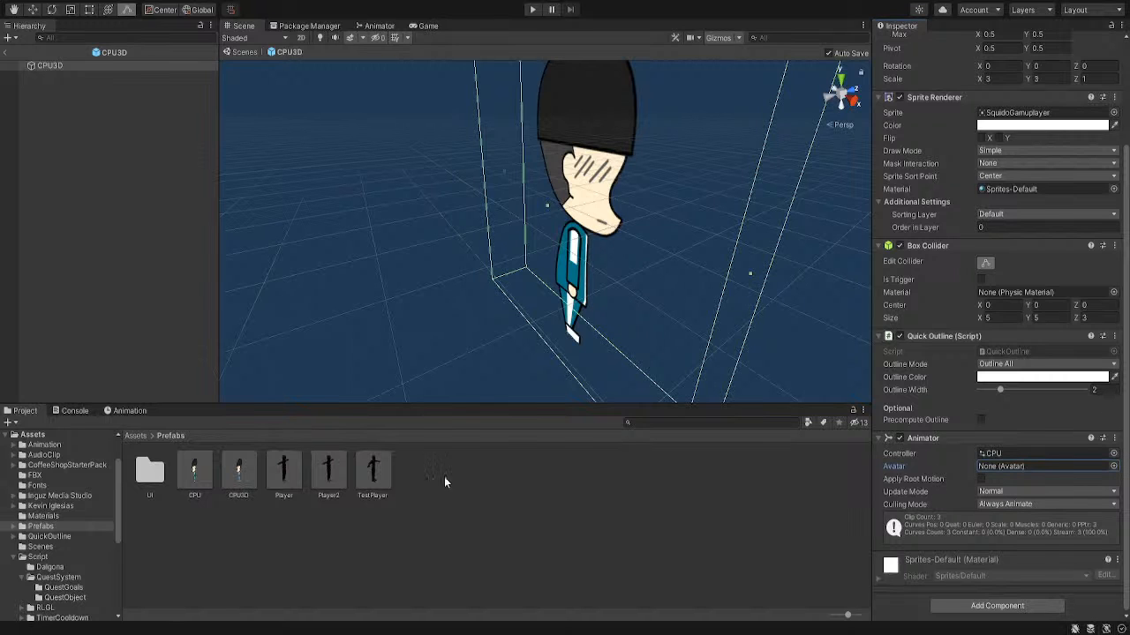
{"action": "left_click", "coordinate": [196, 472]}
{"action": "scroll", "coordinate": [912, 430], "scroll_direction": "down", "scroll_amount": 3}
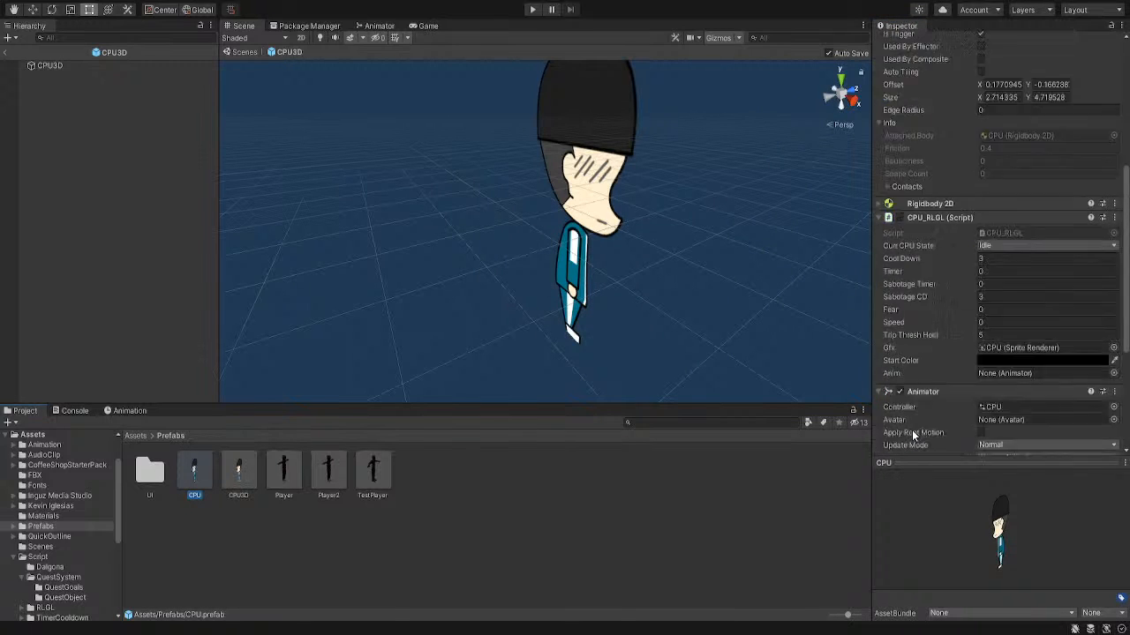
{"action": "scroll", "coordinate": [911, 421], "scroll_direction": "down", "scroll_amount": 5}
{"action": "scroll", "coordinate": [919, 380], "scroll_direction": "down", "scroll_amount": 1}
{"action": "scroll", "coordinate": [919, 390], "scroll_direction": "up", "scroll_amount": 4}
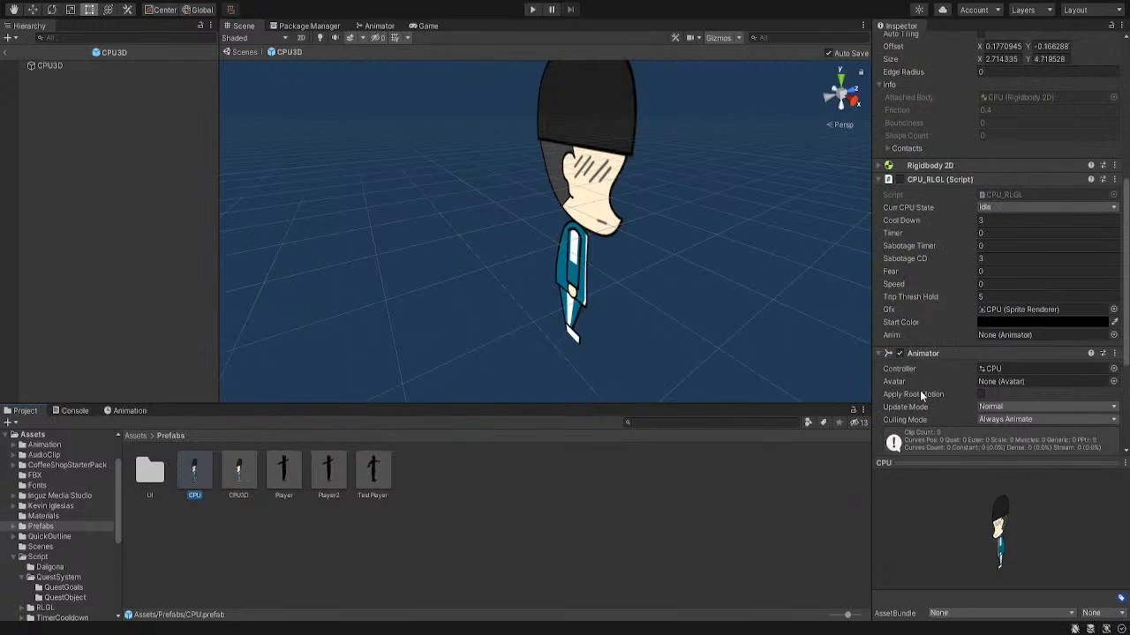
Move the Animator component above the Box Collider in the CPU3D prefab
{"action": "left_click", "coordinate": [247, 475]}
{"action": "scroll", "coordinate": [955, 306], "scroll_direction": "up", "scroll_amount": 5}
{"action": "scroll", "coordinate": [955, 307], "scroll_direction": "down", "scroll_amount": 5}
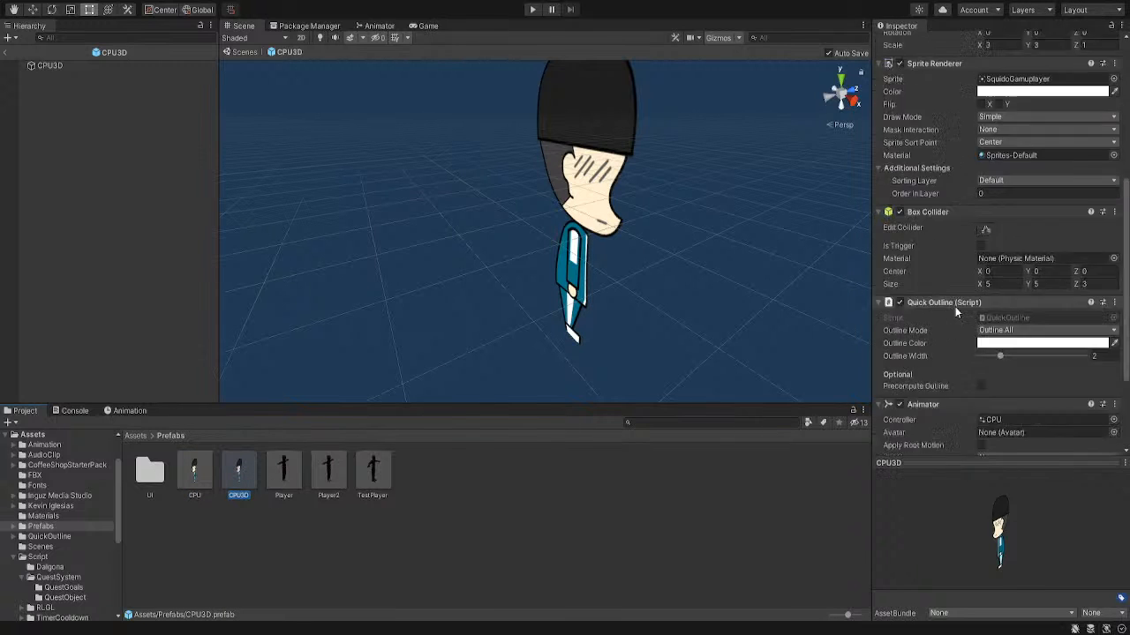
{"action": "left_click_drag", "start_coordinate": [945, 294], "coordinate": [958, 119]}
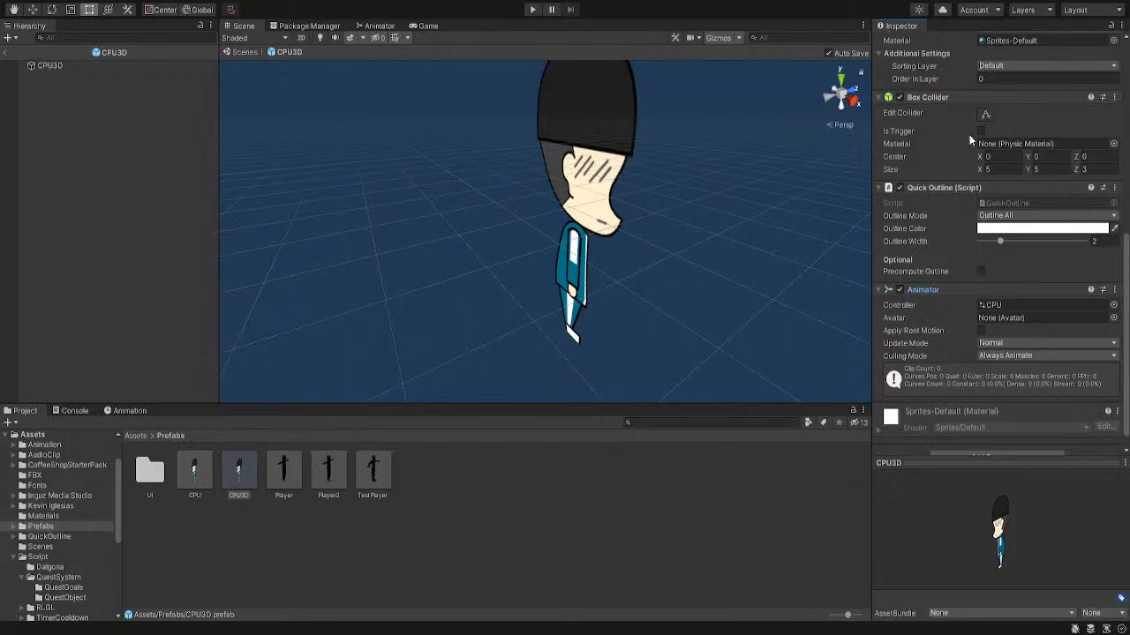
{"action": "left_click_drag", "start_coordinate": [962, 297], "coordinate": [955, 86]}
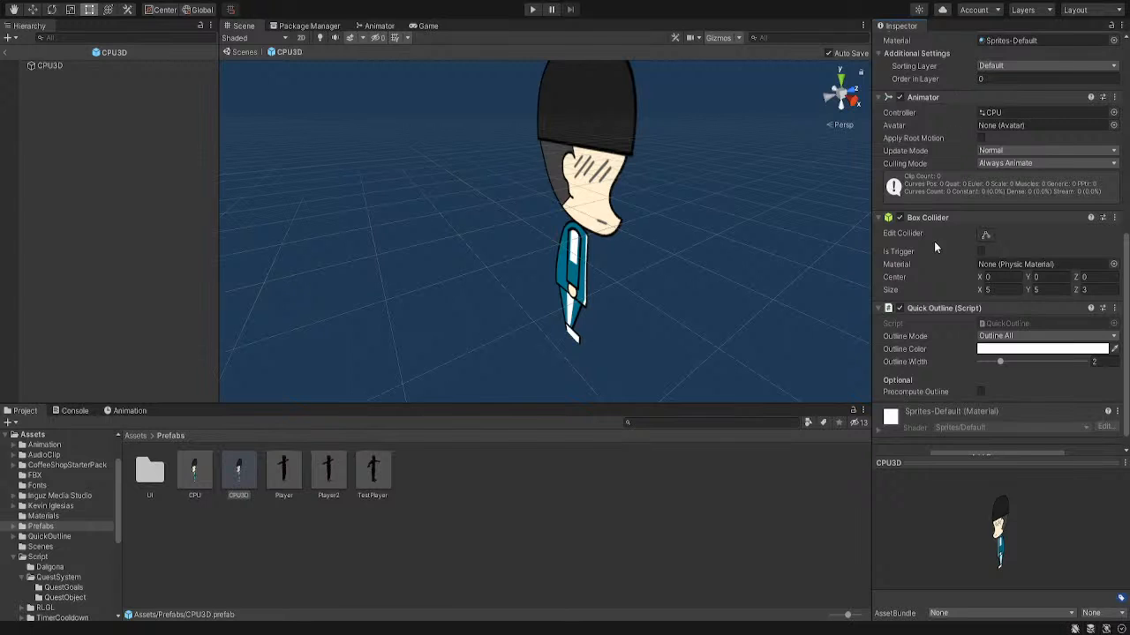
Review the CPU3D prefab's component list and the character sprite in the scene
{"action": "scroll", "coordinate": [933, 259], "scroll_direction": "down", "scroll_amount": 1}
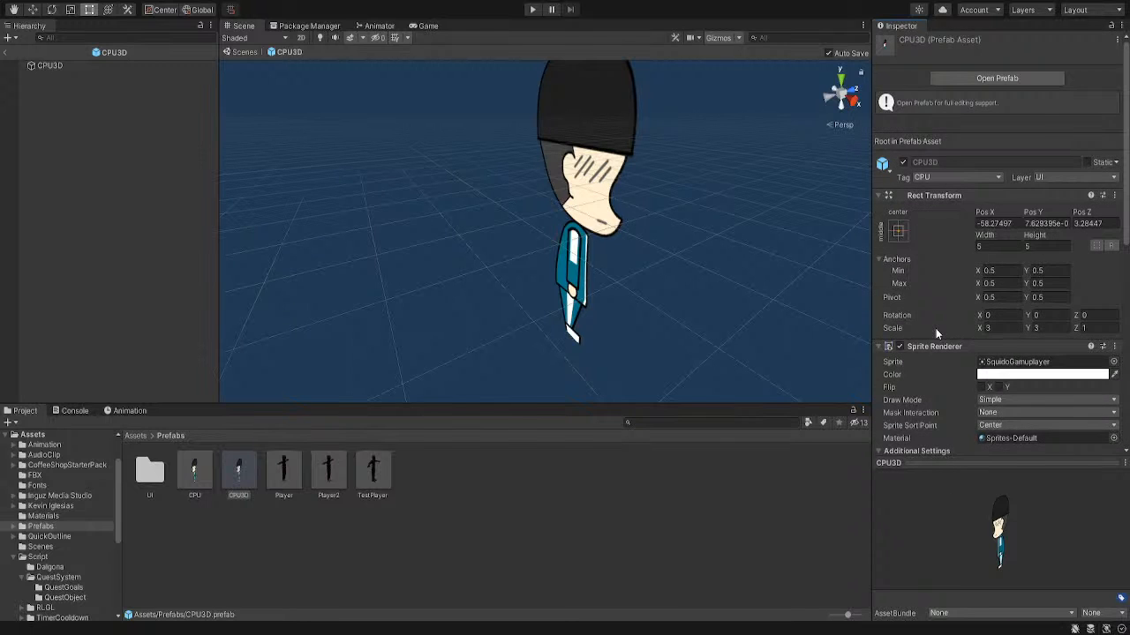
{"action": "scroll", "coordinate": [922, 340], "scroll_direction": "up", "scroll_amount": 5}
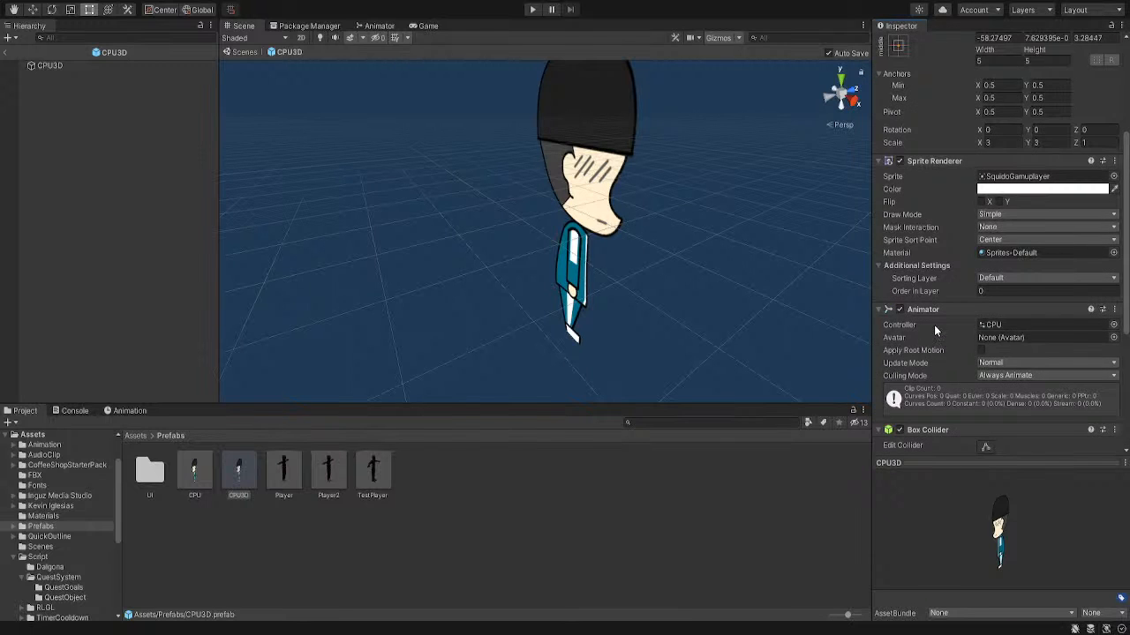
{"action": "scroll", "coordinate": [934, 333], "scroll_direction": "down", "scroll_amount": 5}
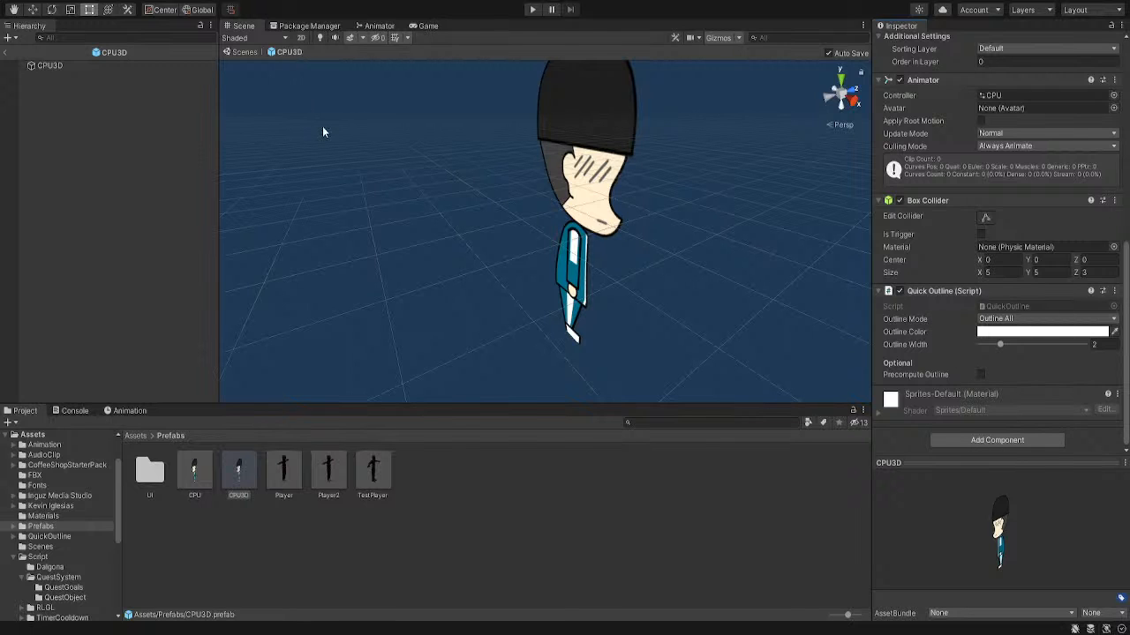
{"action": "scroll", "coordinate": [941, 289], "scroll_direction": "up", "scroll_amount": 5}
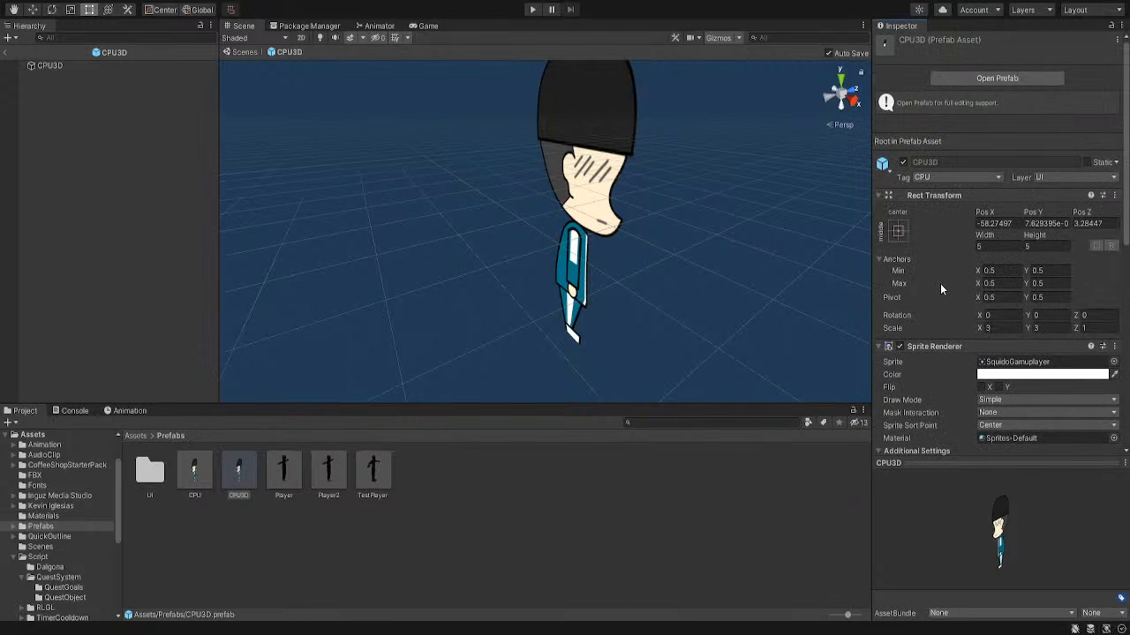
{"action": "right_click_drag", "start_coordinate": [629, 228], "coordinate": [647, 275]}
{"action": "middle_click_drag", "start_coordinate": [647, 275], "coordinate": [618, 272]}
{"action": "right_click_drag", "start_coordinate": [617, 272], "coordinate": [589, 276]}
{"action": "scroll", "coordinate": [971, 345], "scroll_direction": "down", "scroll_amount": 5}
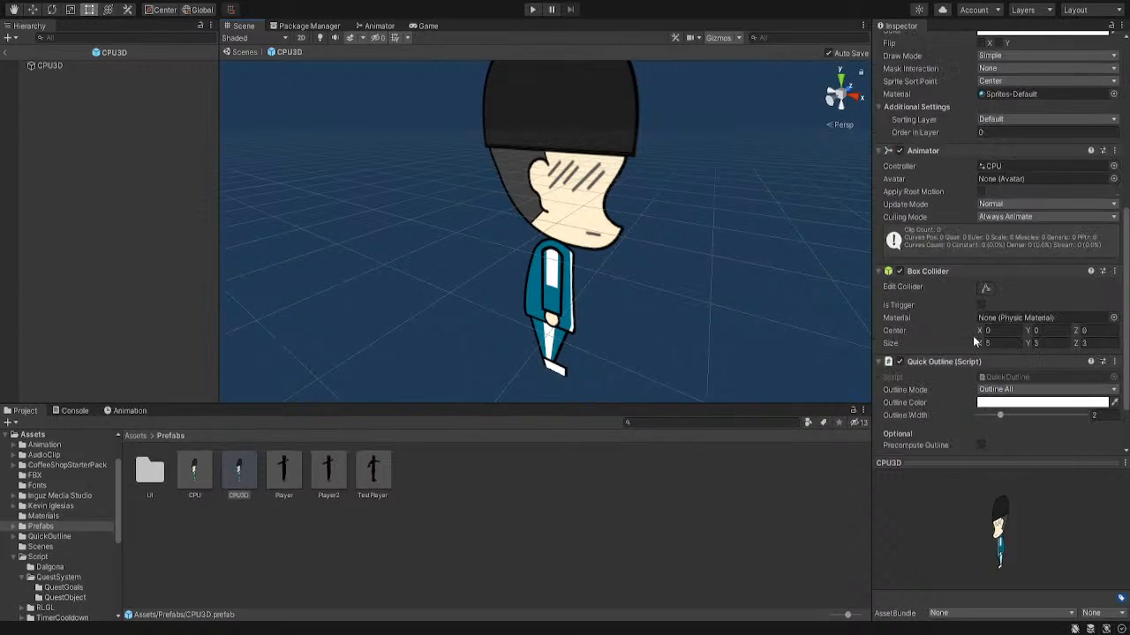
{"action": "scroll", "coordinate": [962, 351], "scroll_direction": "down", "scroll_amount": 2}
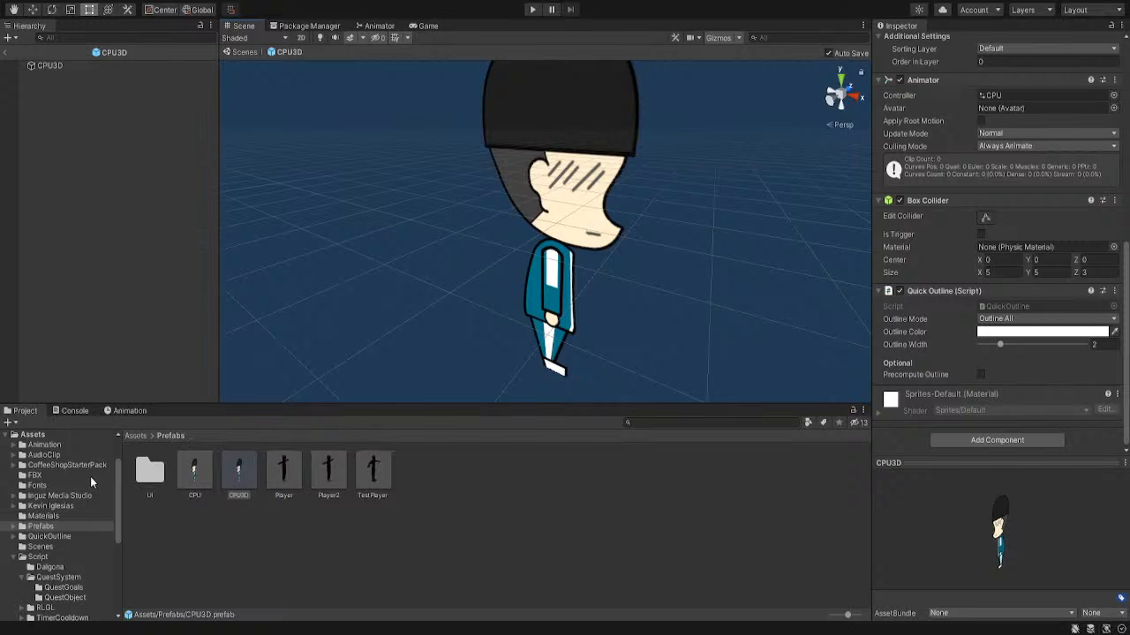
Move the Spawner script from the Assets root into the Script/RLGL/3d folder
{"action": "left_click", "coordinate": [46, 556]}
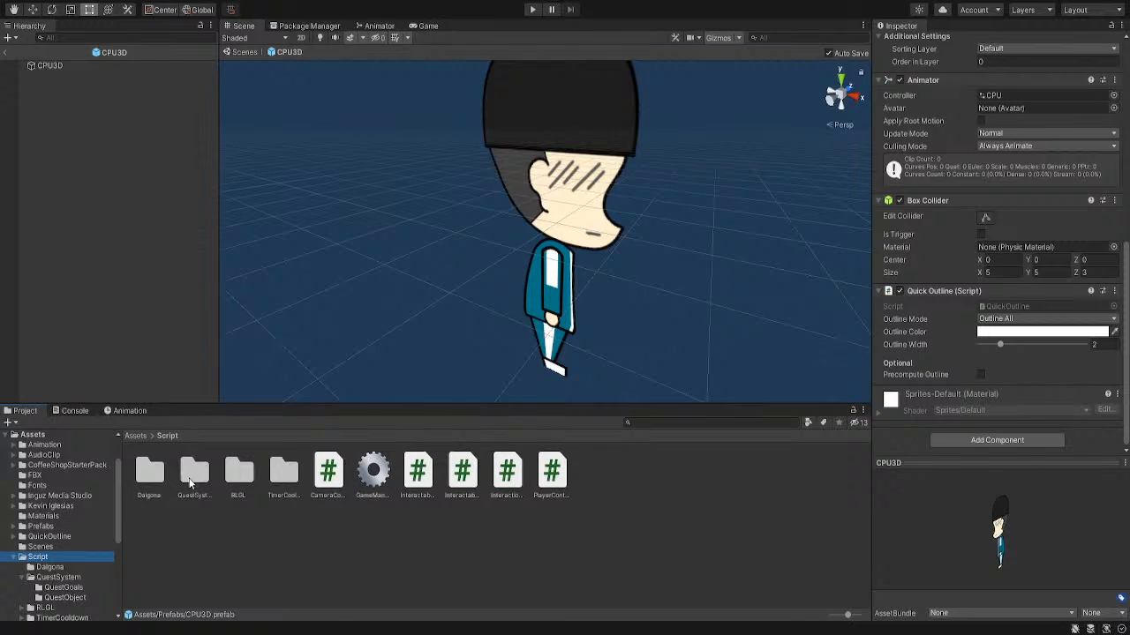
{"action": "double_click", "coordinate": [237, 477]}
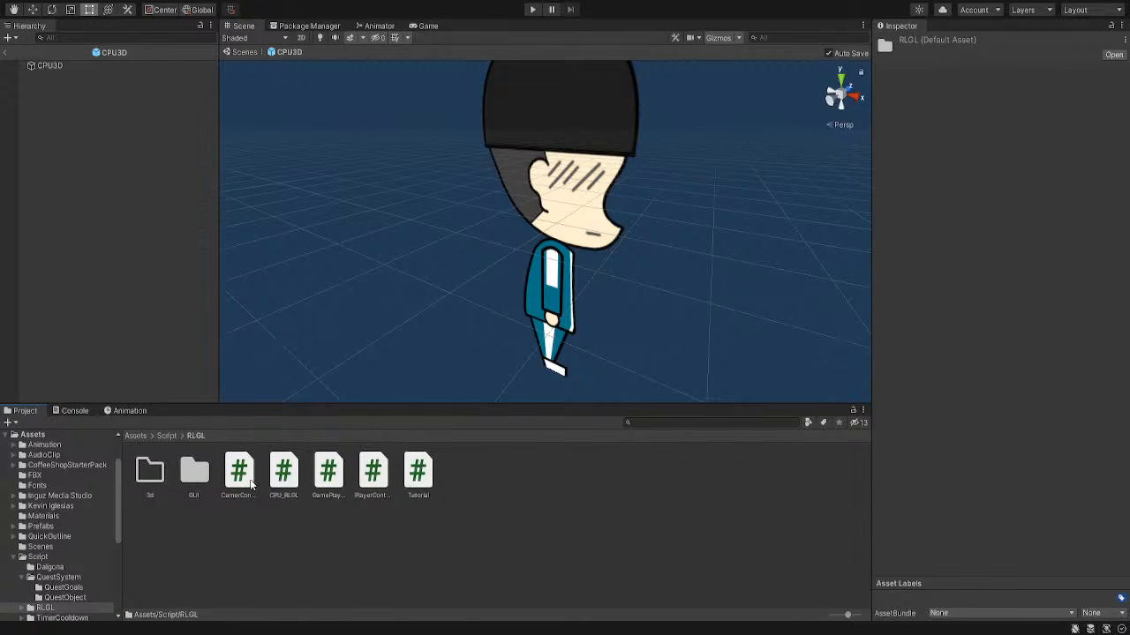
{"action": "left_click", "coordinate": [290, 484]}
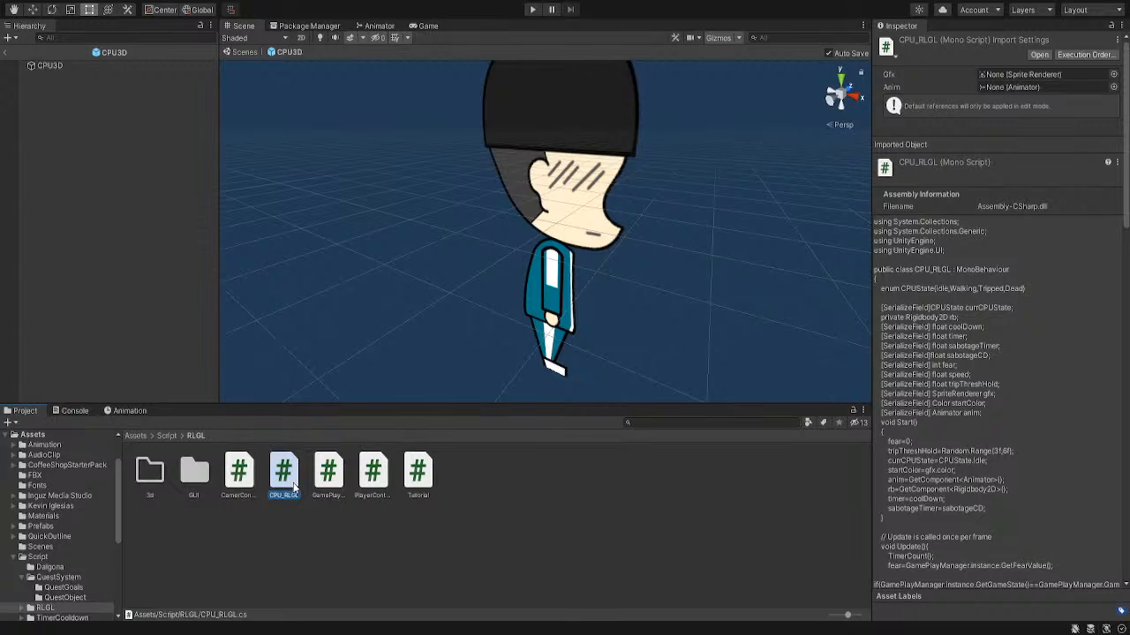
{"action": "double_click", "coordinate": [154, 475]}
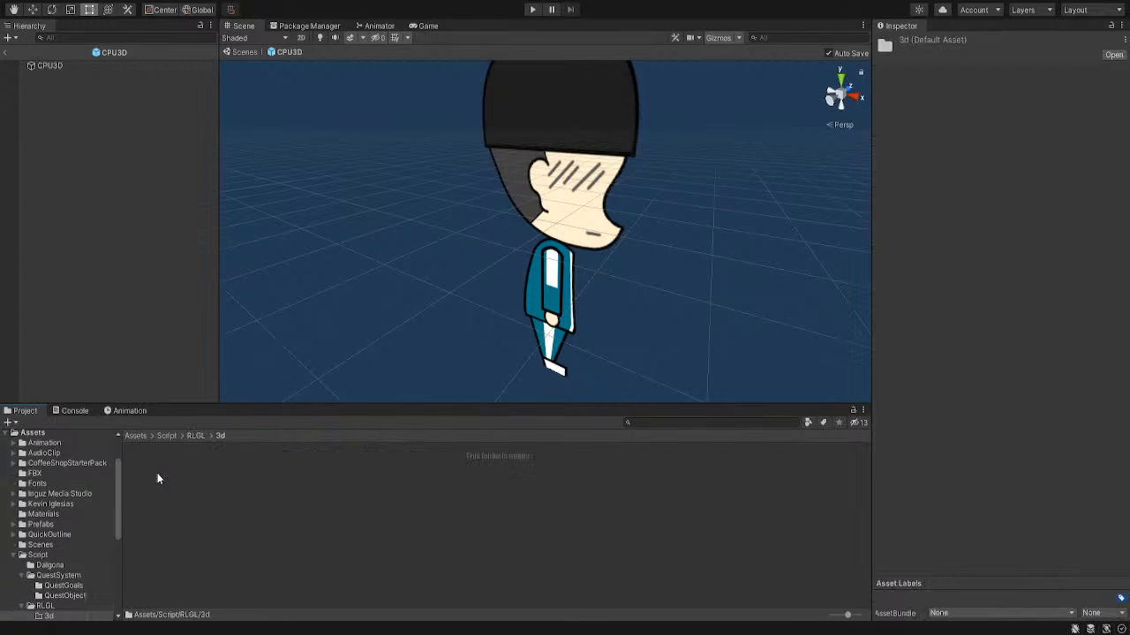
{"action": "left_click", "coordinate": [67, 434]}
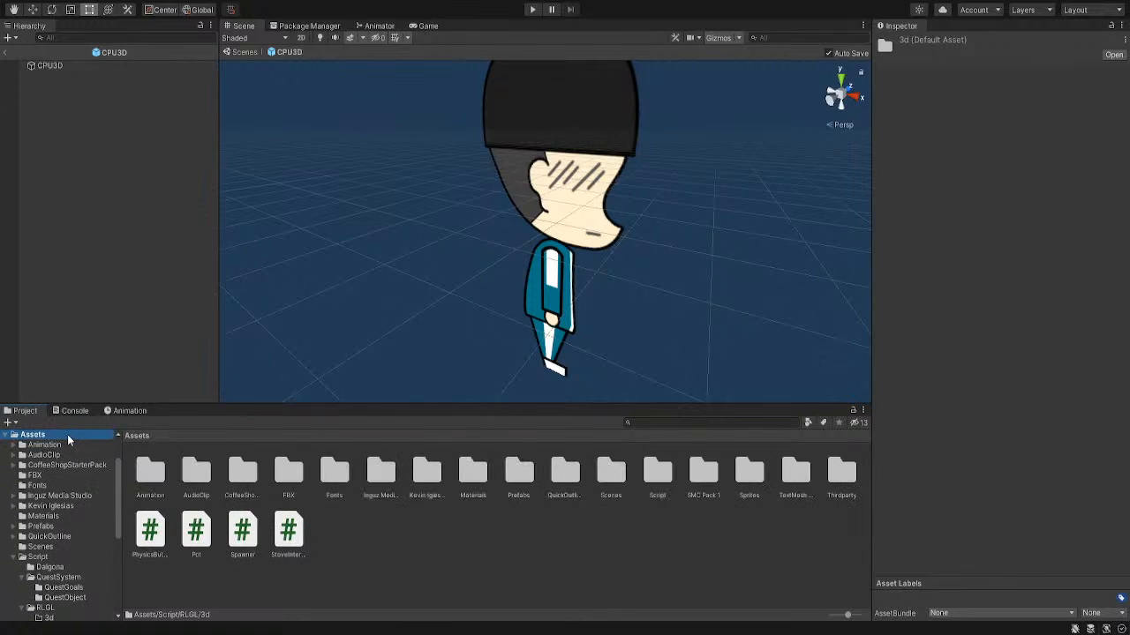
{"action": "left_click", "coordinate": [242, 533]}
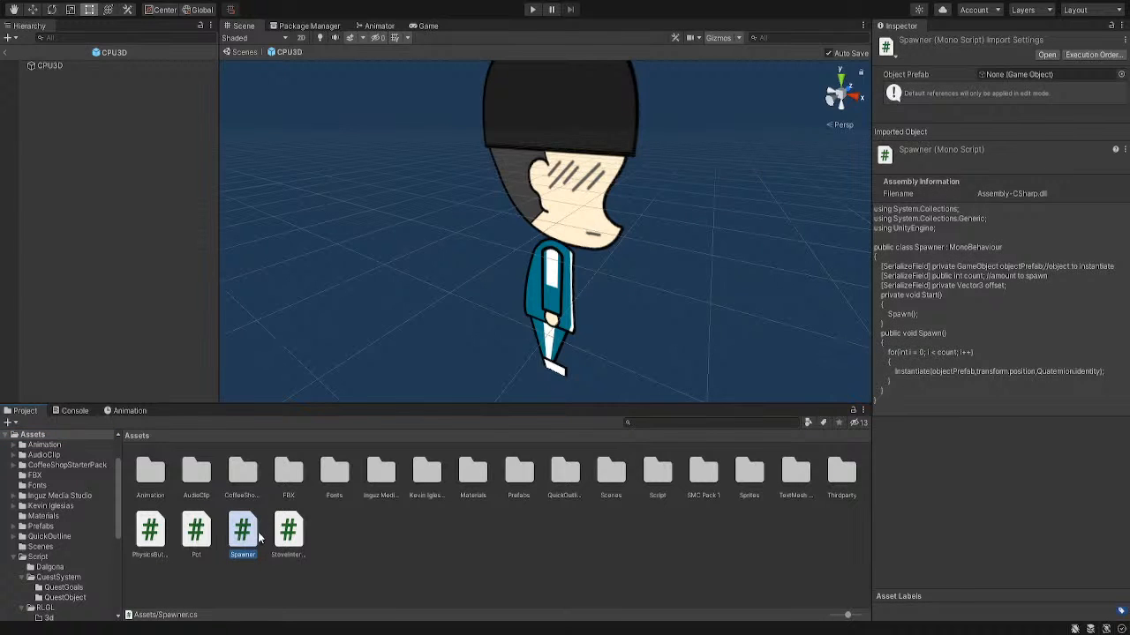
{"action": "left_click_drag", "start_coordinate": [257, 538], "coordinate": [62, 537]}
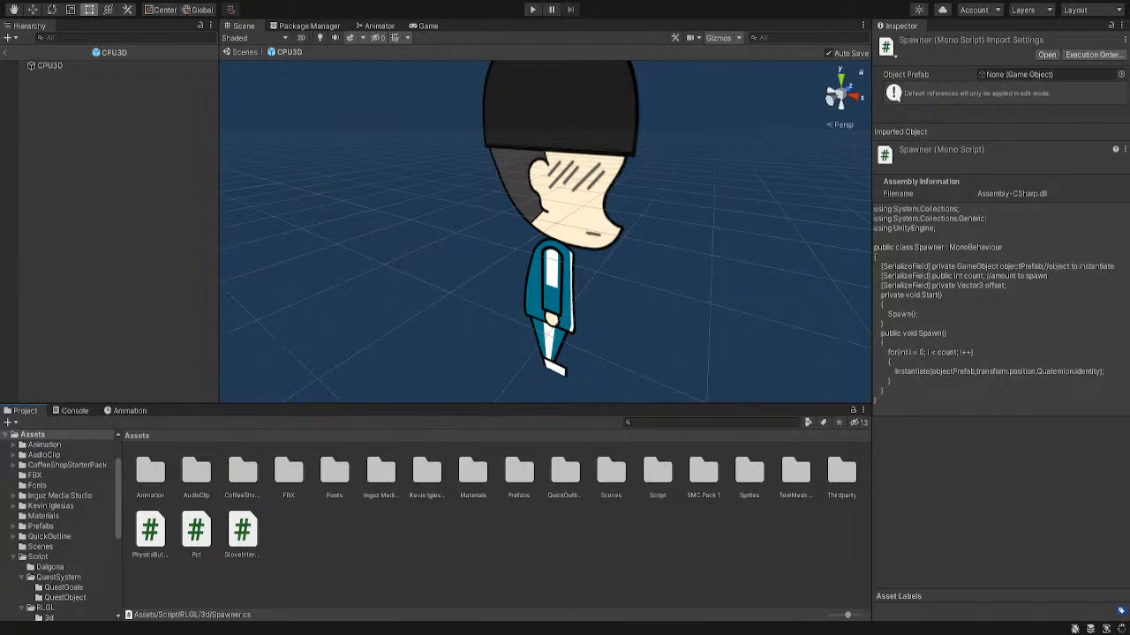
Move the three remaining scripts in the Assets root, including Pot and StoveInteract, into the Script/Dalgona folder
{"action": "left_click", "coordinate": [242, 533]}
{"action": "left_click", "coordinate": [152, 534], "text": "shift"}
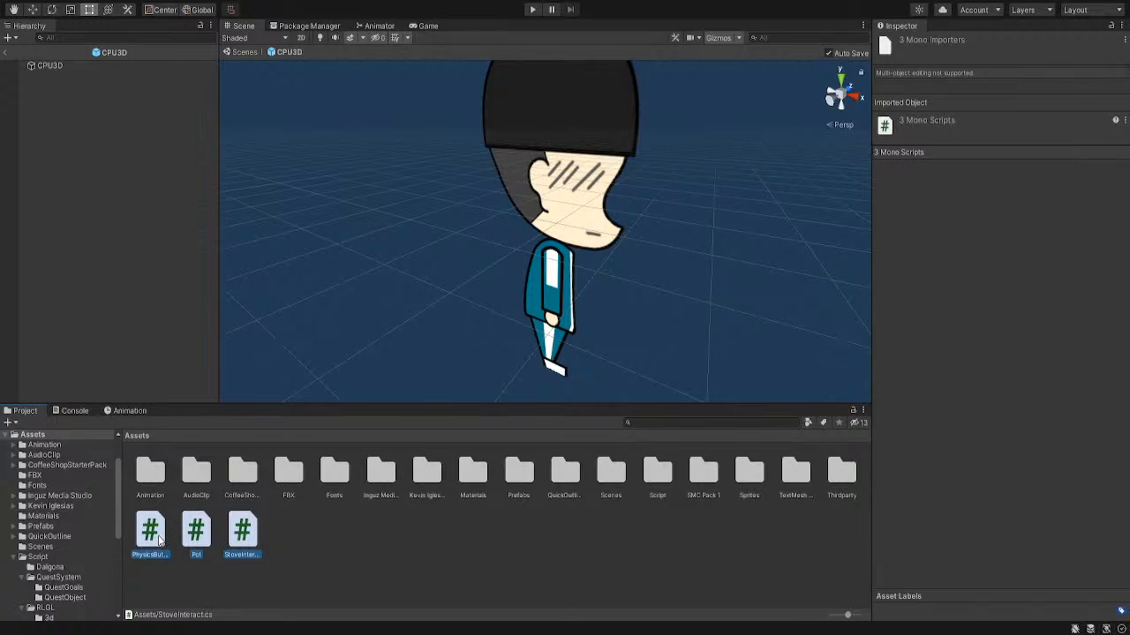
{"action": "scroll", "coordinate": [93, 563], "scroll_direction": "down", "scroll_amount": 4}
{"action": "left_click_drag", "start_coordinate": [161, 526], "coordinate": [53, 497]}
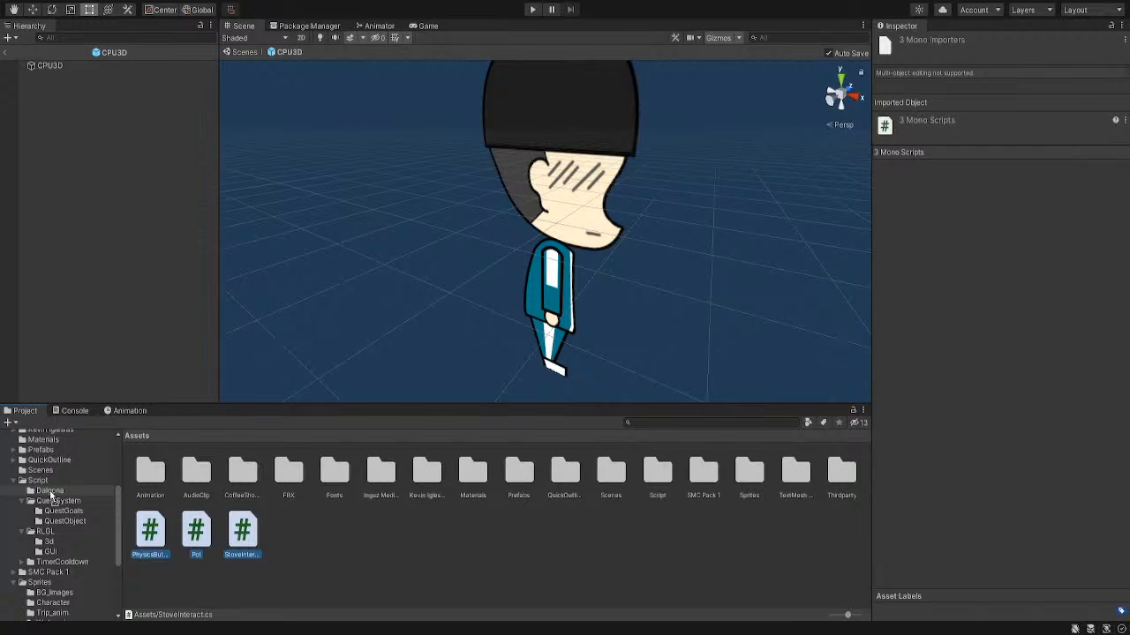
{"action": "left_click_drag", "start_coordinate": [53, 497], "coordinate": [50, 492]}
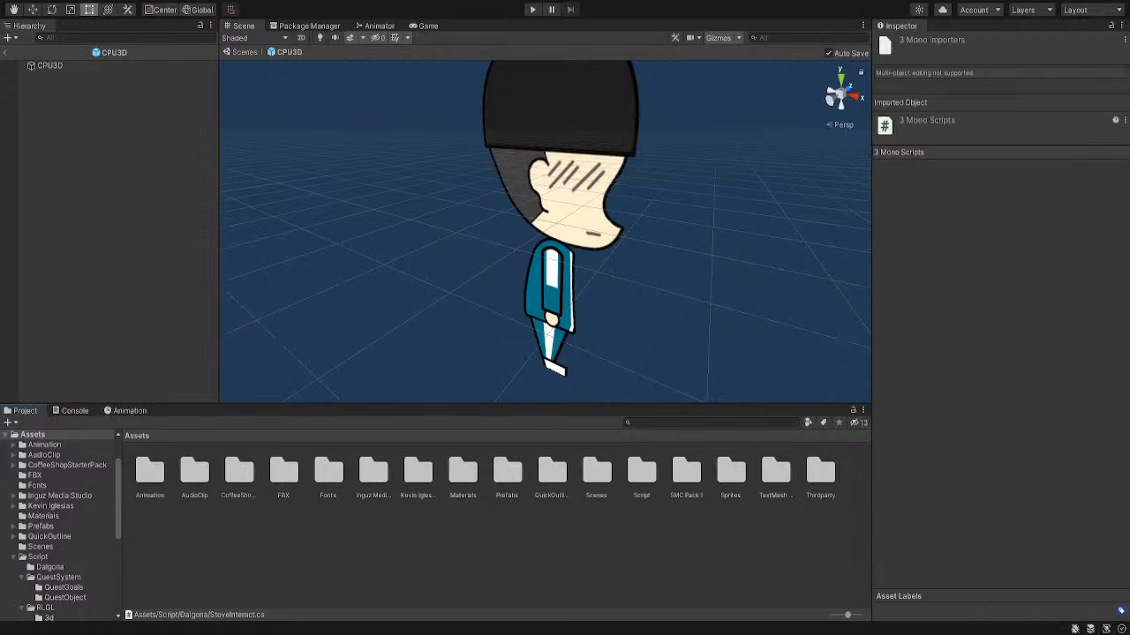
Add a new script component named CpuController to CPU3D and save the prefab
{"action": "left_click", "coordinate": [106, 66]}
{"action": "scroll", "coordinate": [994, 600], "scroll_direction": "down", "scroll_amount": 5}
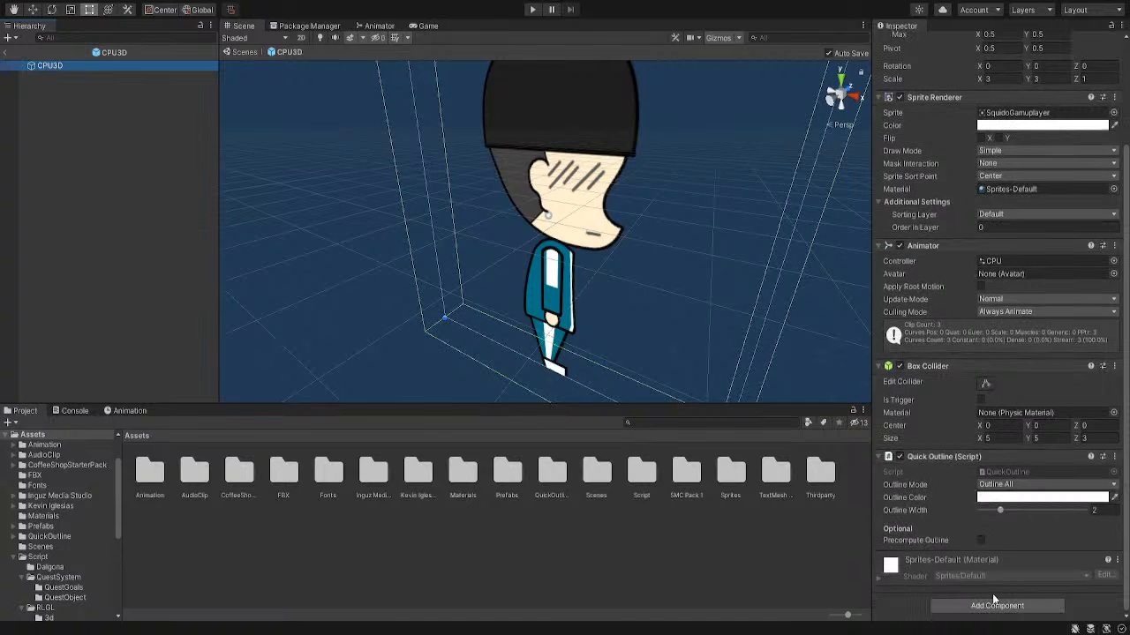
{"action": "left_click", "coordinate": [990, 607]}
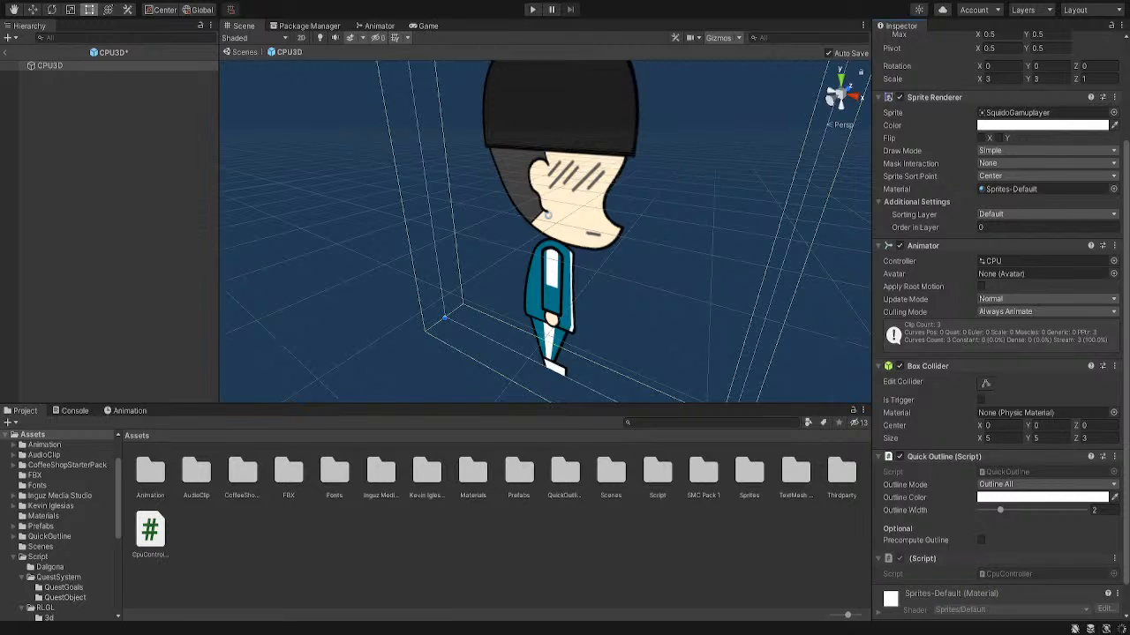
{"action": "key", "text": "ctrl+s"}
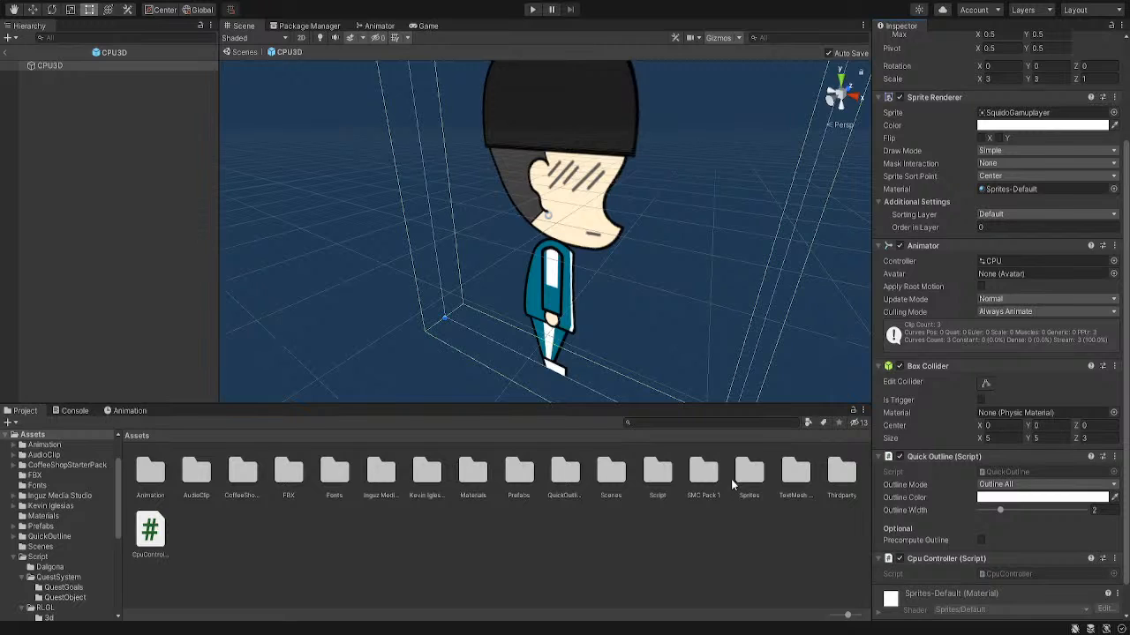
Move the CpuController script into the Script/RLGL/3d folder and select it there
{"action": "left_click", "coordinate": [150, 530]}
{"action": "scroll", "coordinate": [65, 530], "scroll_direction": "down", "scroll_amount": 3}
{"action": "left_click_drag", "start_coordinate": [65, 528], "coordinate": [65, 527]}
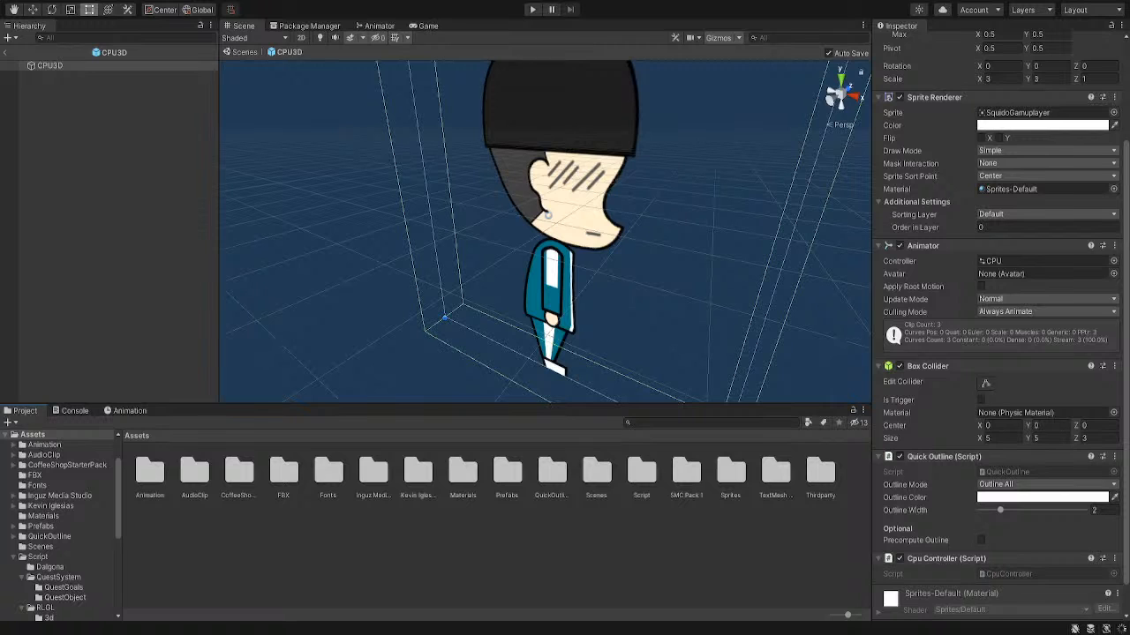
{"action": "left_click", "coordinate": [48, 617]}
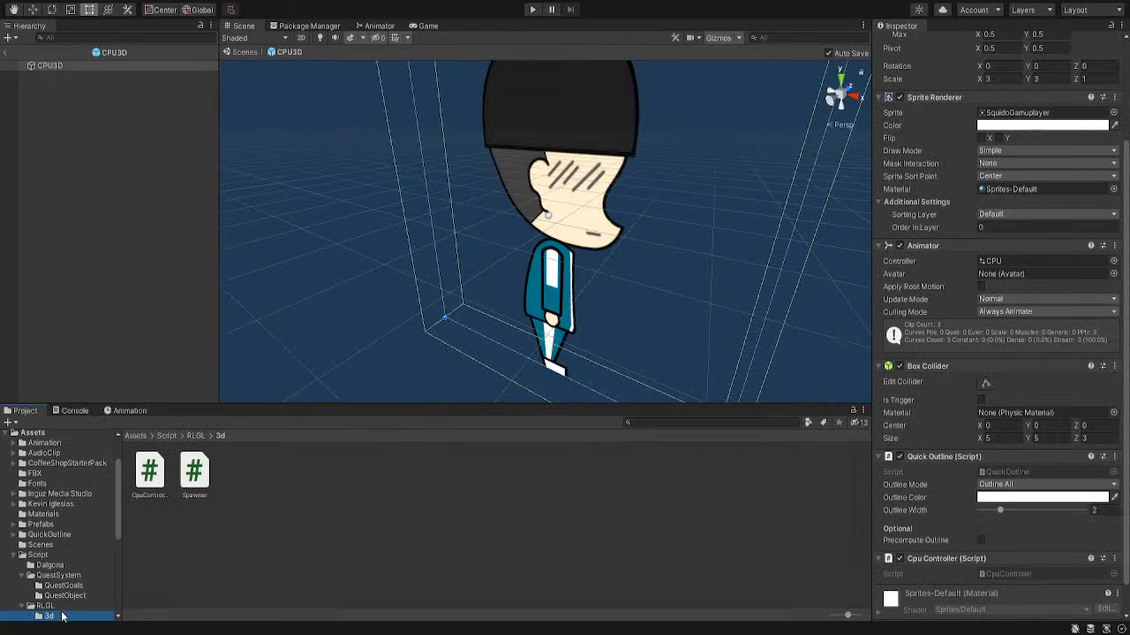
{"action": "left_click", "coordinate": [154, 480]}
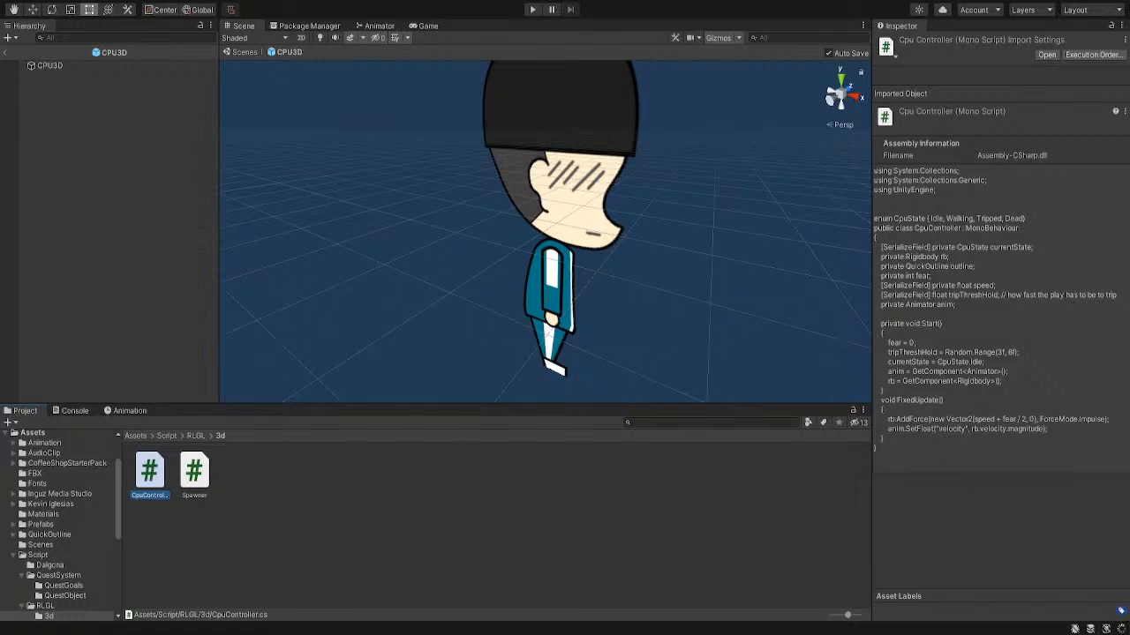
Exit prefab editing to return to the RedLightGreenLight scene and clear the console messages
{"action": "left_click", "coordinate": [6, 55]}
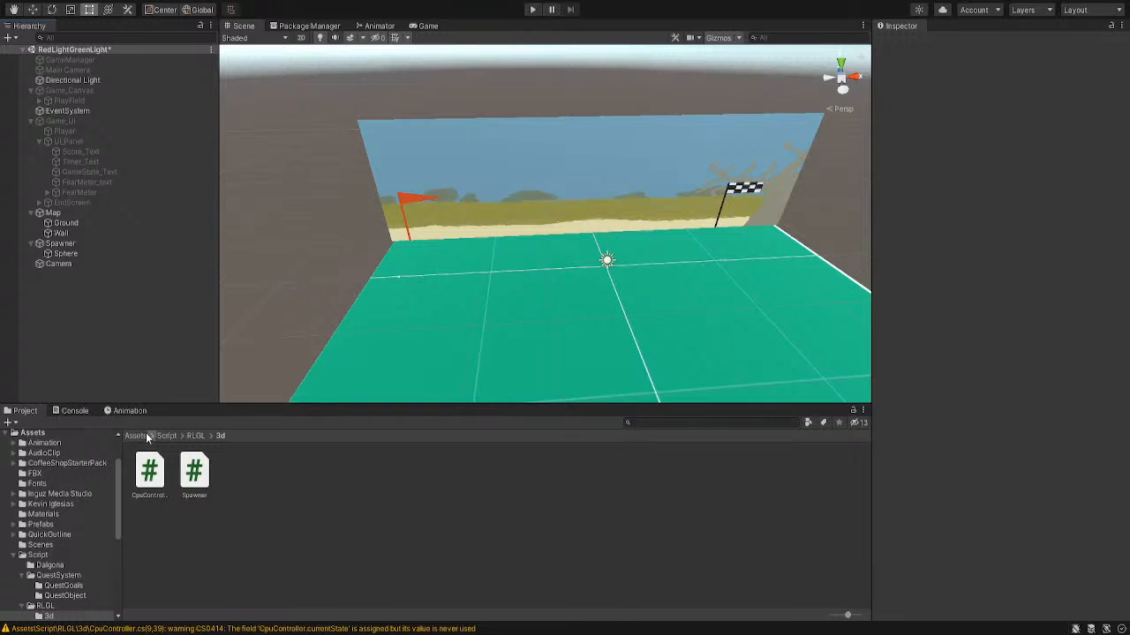
{"action": "left_click", "coordinate": [78, 411]}
{"action": "left_click", "coordinate": [24, 424]}
{"action": "left_click", "coordinate": [25, 411]}
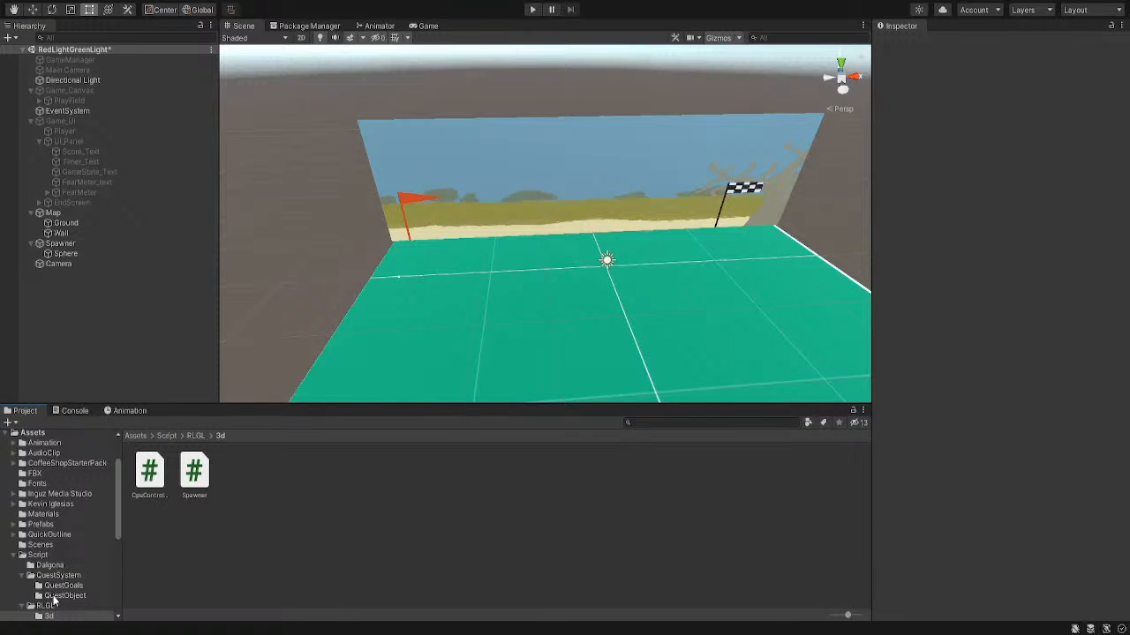
Set the Cpu Controller's Speed to 1 on the CPU3D prefab and run the game
{"action": "left_click", "coordinate": [41, 525]}
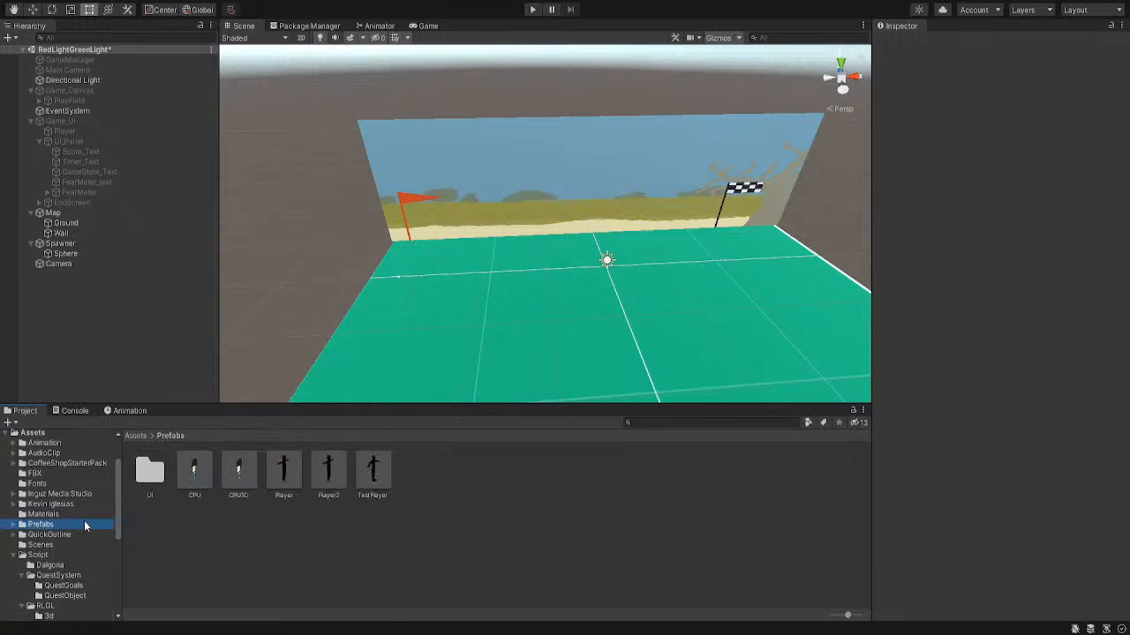
{"action": "left_click", "coordinate": [238, 472]}
{"action": "scroll", "coordinate": [971, 388], "scroll_direction": "down", "scroll_amount": 10}
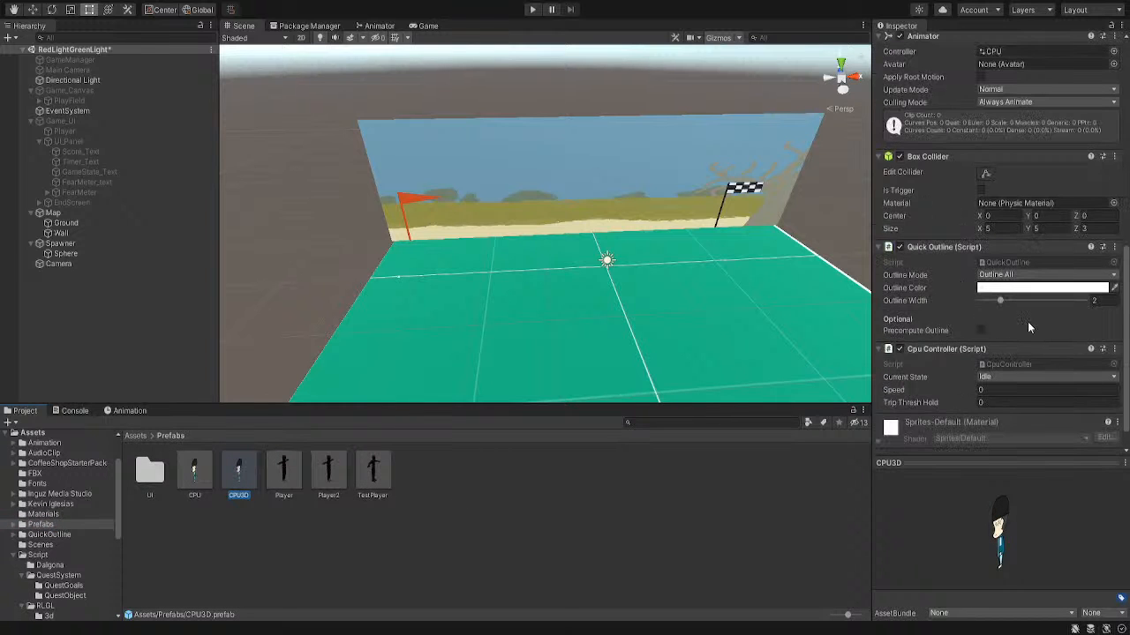
{"action": "left_click", "coordinate": [988, 363]}
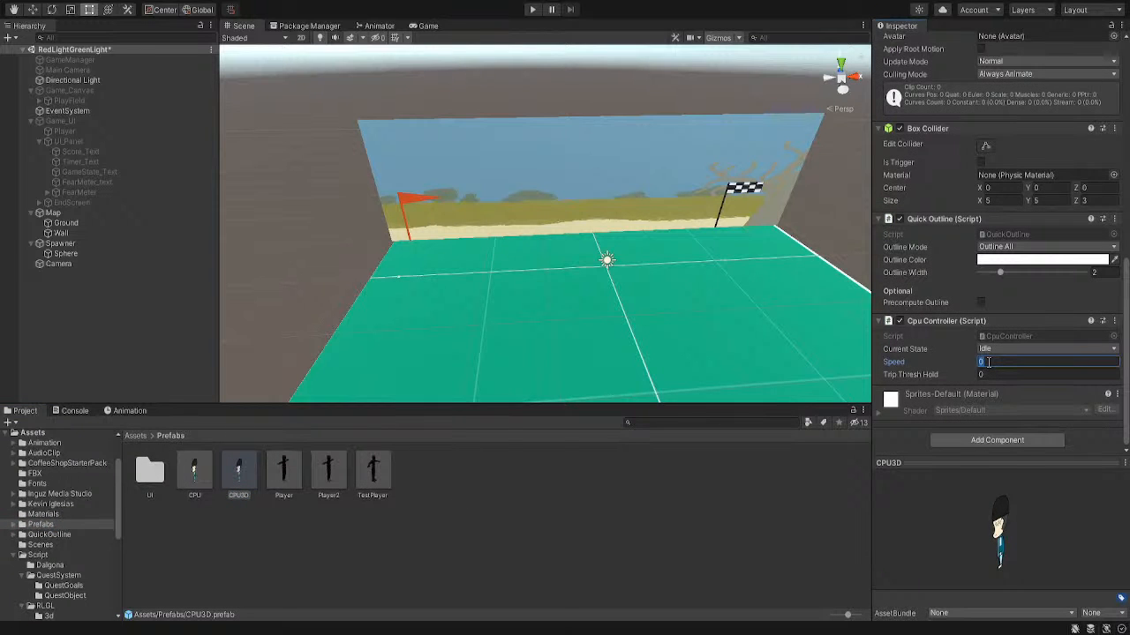
{"action": "type", "text": "1"}
{"action": "left_click", "coordinate": [532, 10]}
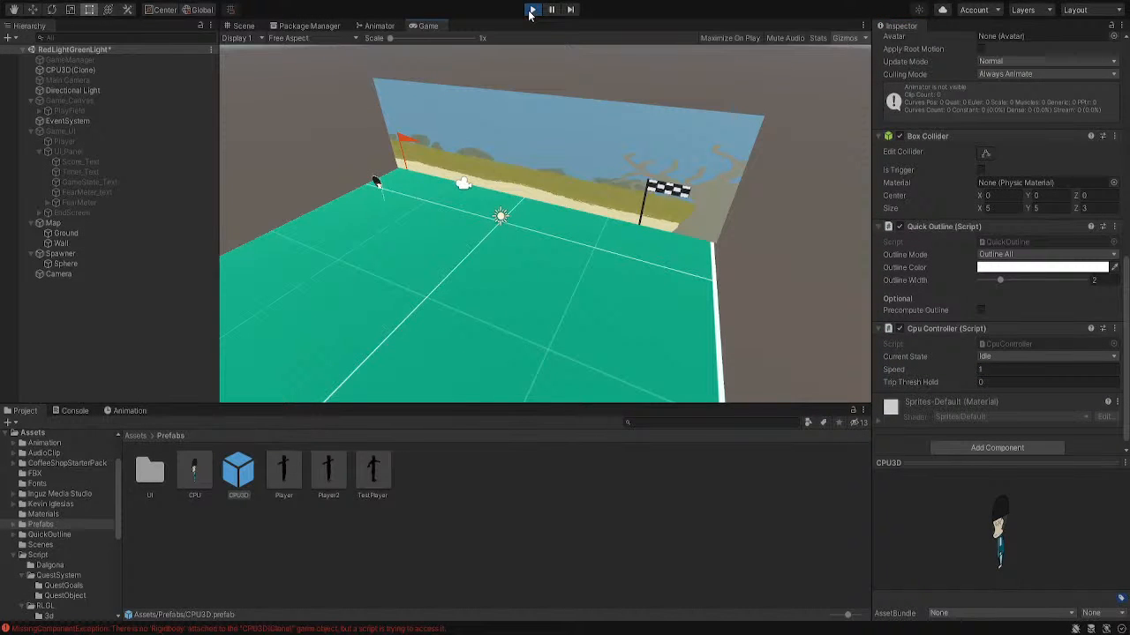
Stop the game, add a Rigidbody component to the CPU3D prefab and place it directly below the Box Collider
{"action": "left_click", "coordinate": [531, 11]}
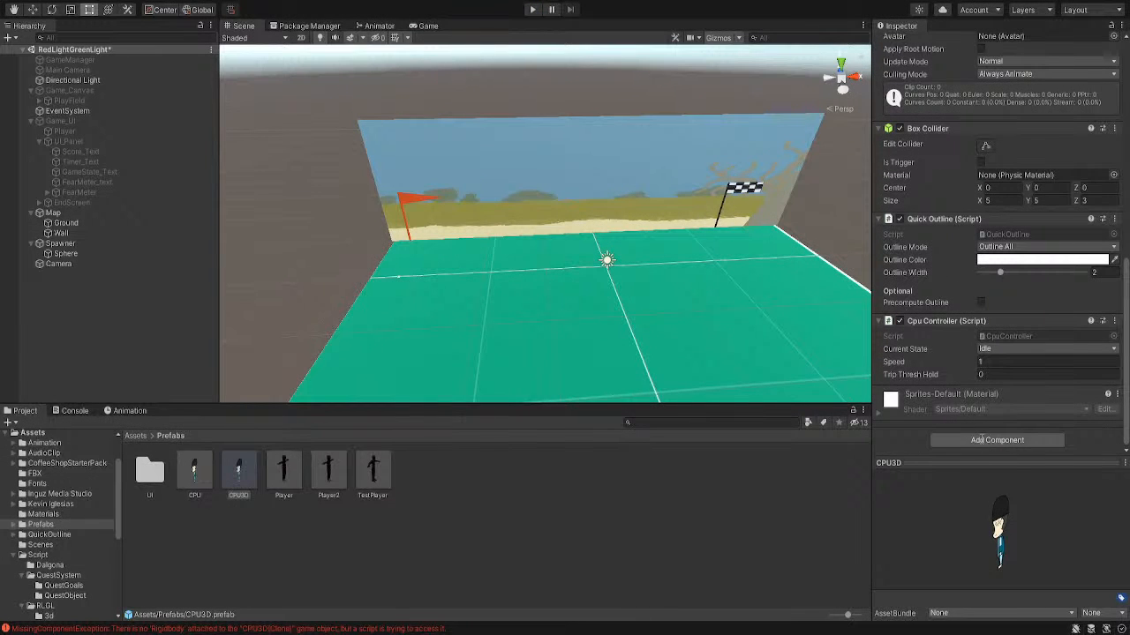
{"action": "key", "text": "Return"}
{"action": "left_click_drag", "start_coordinate": [947, 390], "coordinate": [943, 210]}
{"action": "left_click", "coordinate": [879, 218]}
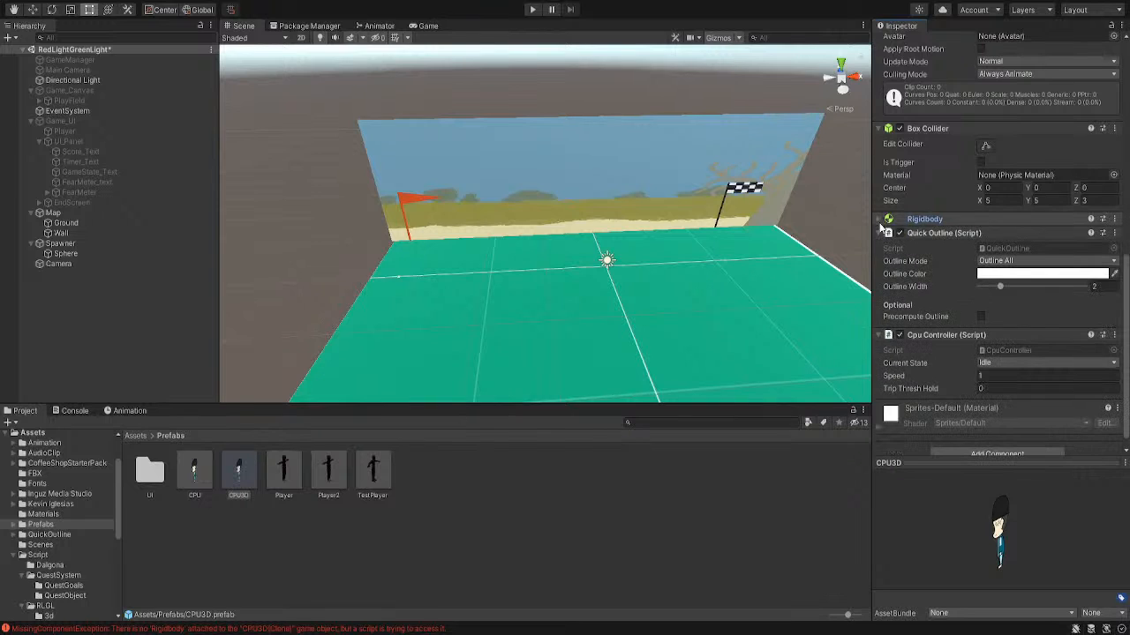
{"action": "left_click", "coordinate": [879, 130]}
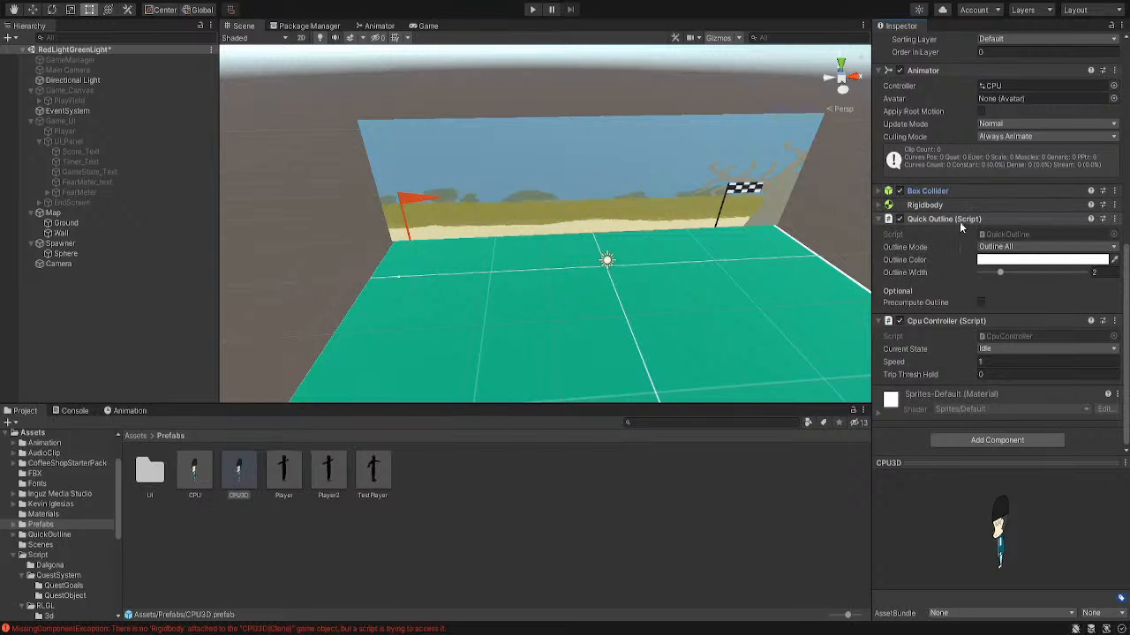
{"action": "left_click", "coordinate": [879, 219]}
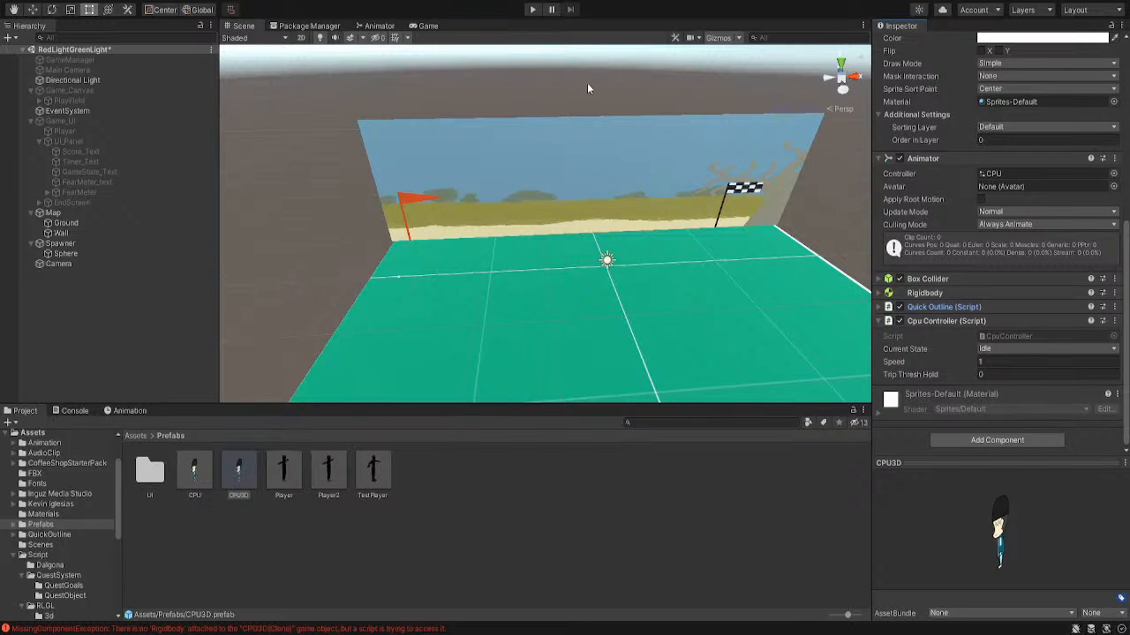
Start and stop a short test run, and turn off Use Gravity on CPU3D's Rigidbody
{"action": "left_click", "coordinate": [531, 10]}
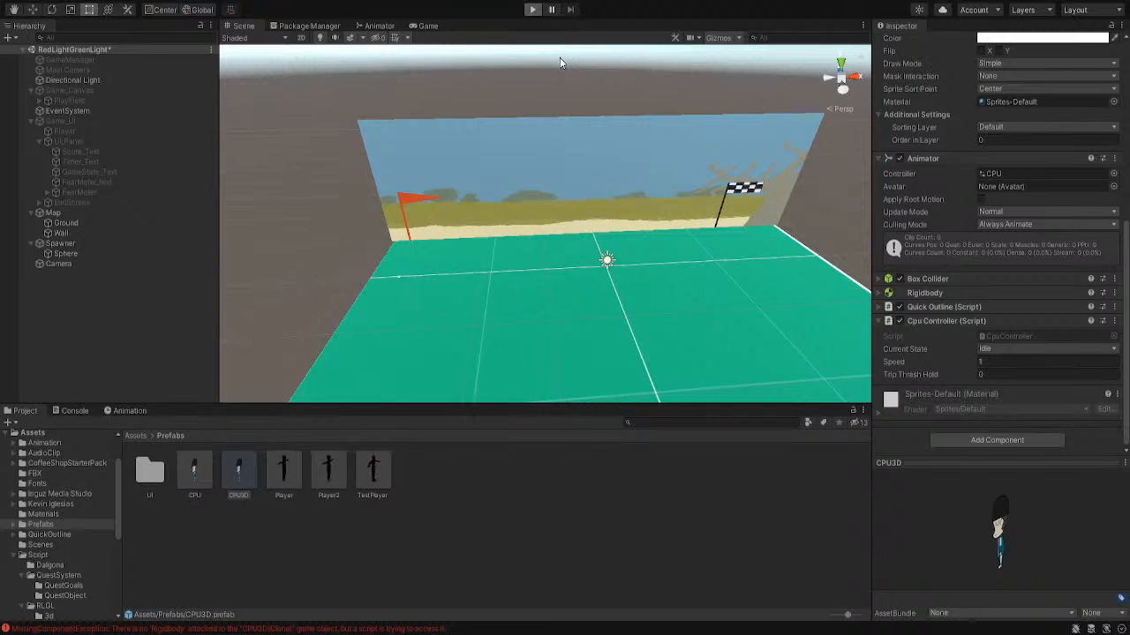
{"action": "left_click", "coordinate": [533, 10]}
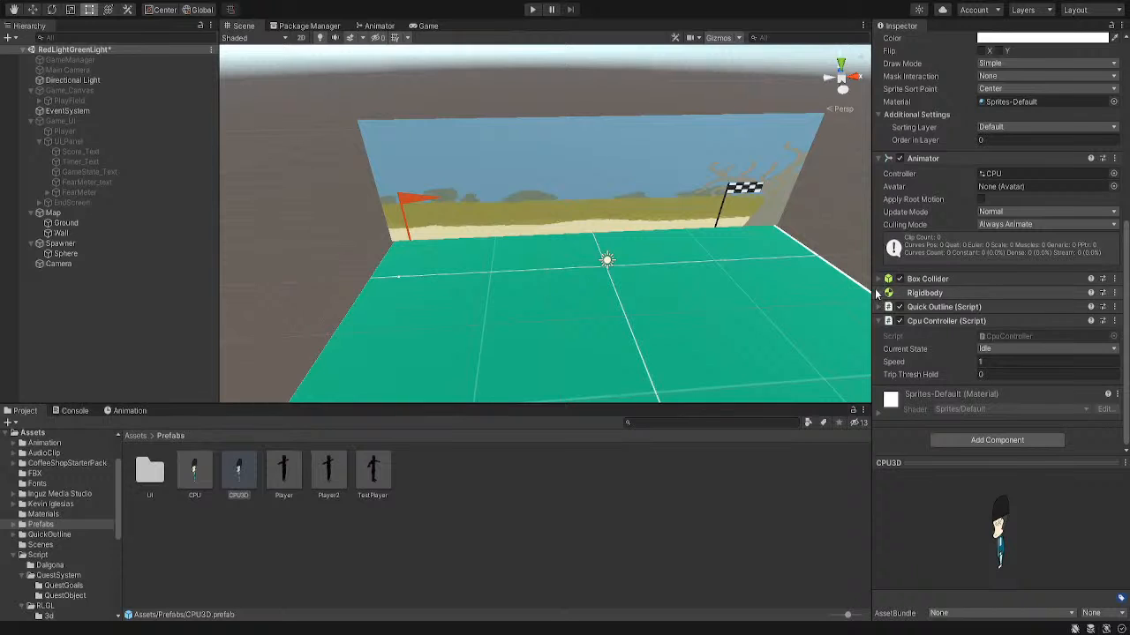
{"action": "left_click", "coordinate": [878, 293]}
{"action": "left_click", "coordinate": [981, 346]}
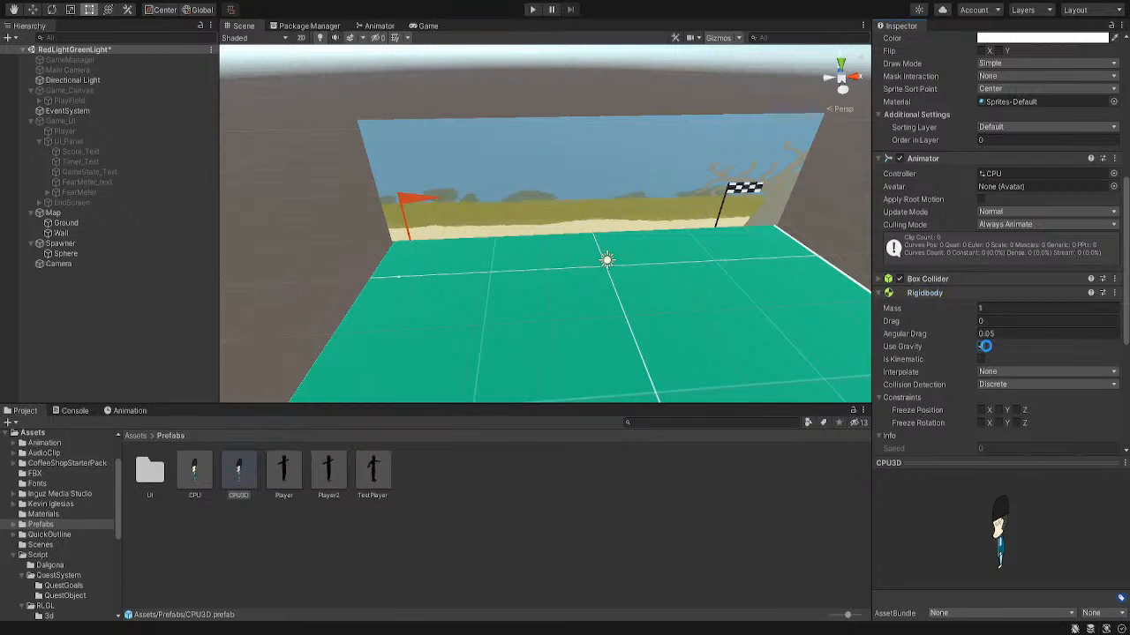
Run the game and watch the spawned CPU3D(Clone) in the scene while switching its gravity on and off, and stop the run
{"action": "left_click", "coordinate": [532, 10]}
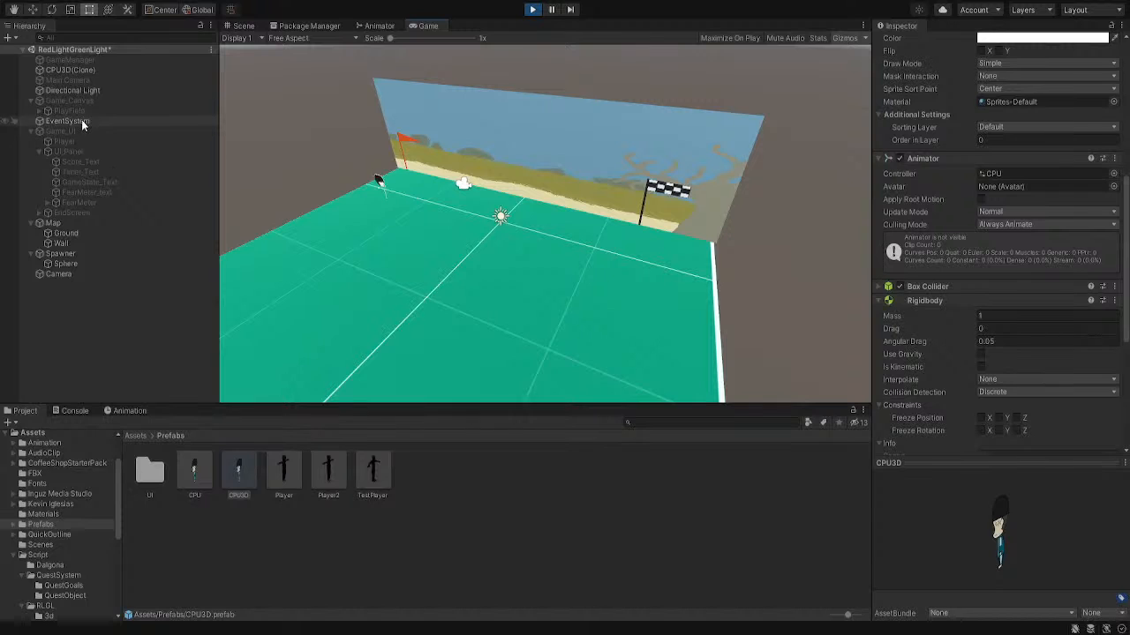
{"action": "left_click", "coordinate": [81, 70]}
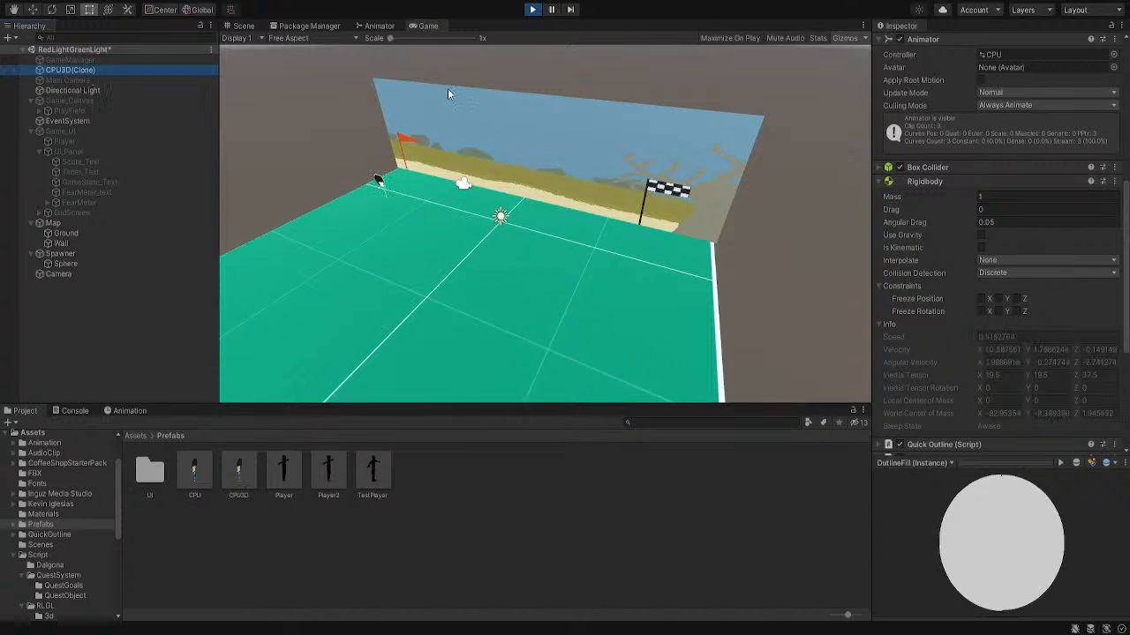
{"action": "left_click", "coordinate": [245, 26]}
{"action": "middle_click_drag", "start_coordinate": [535, 323], "coordinate": [862, 262]}
{"action": "scroll", "coordinate": [551, 304], "scroll_direction": "up", "scroll_amount": 3}
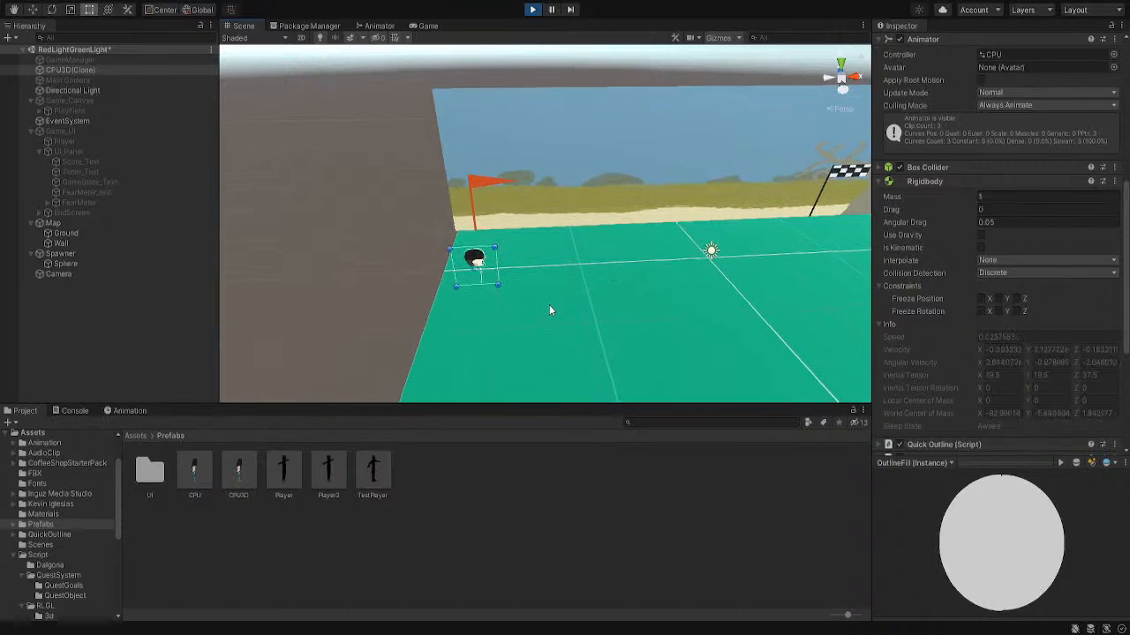
{"action": "left_click", "coordinate": [980, 234]}
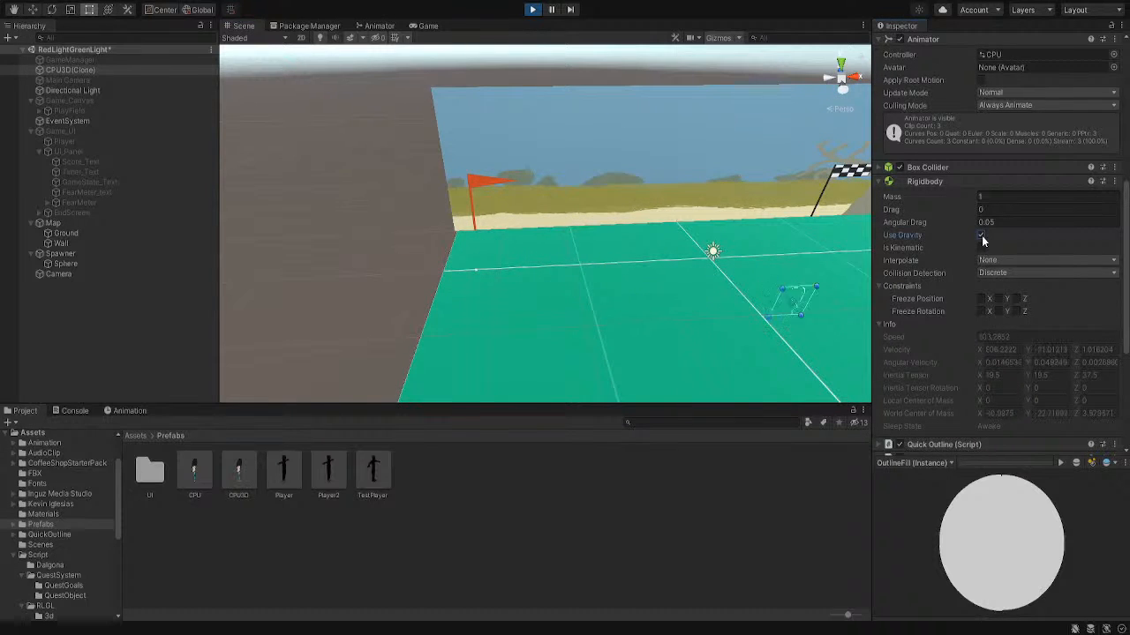
{"action": "left_click", "coordinate": [982, 236]}
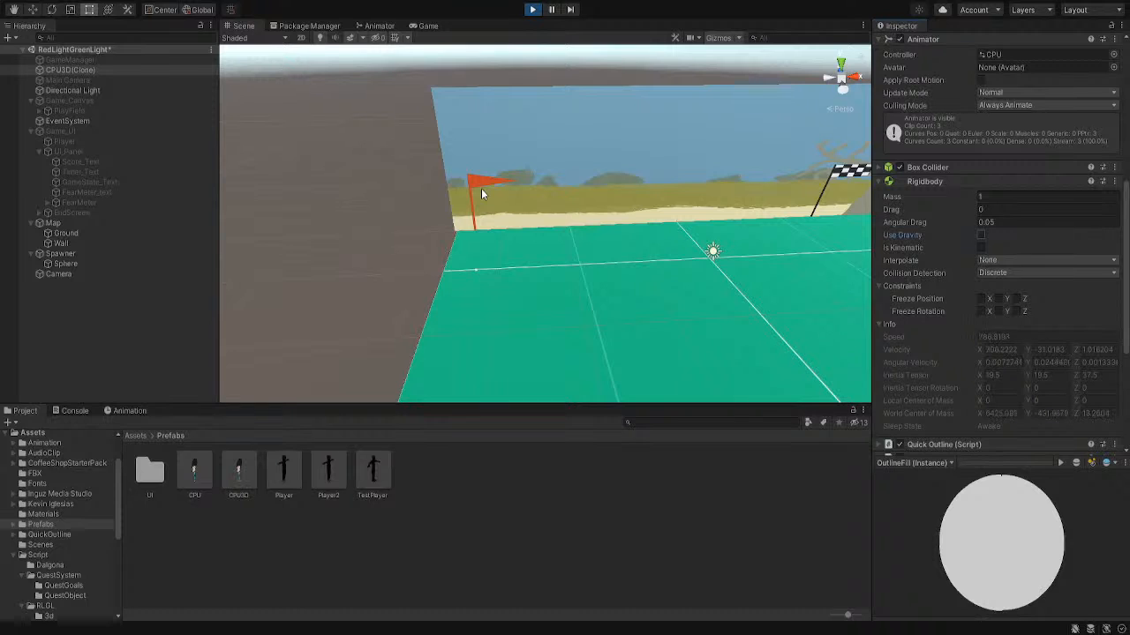
{"action": "left_click", "coordinate": [532, 9]}
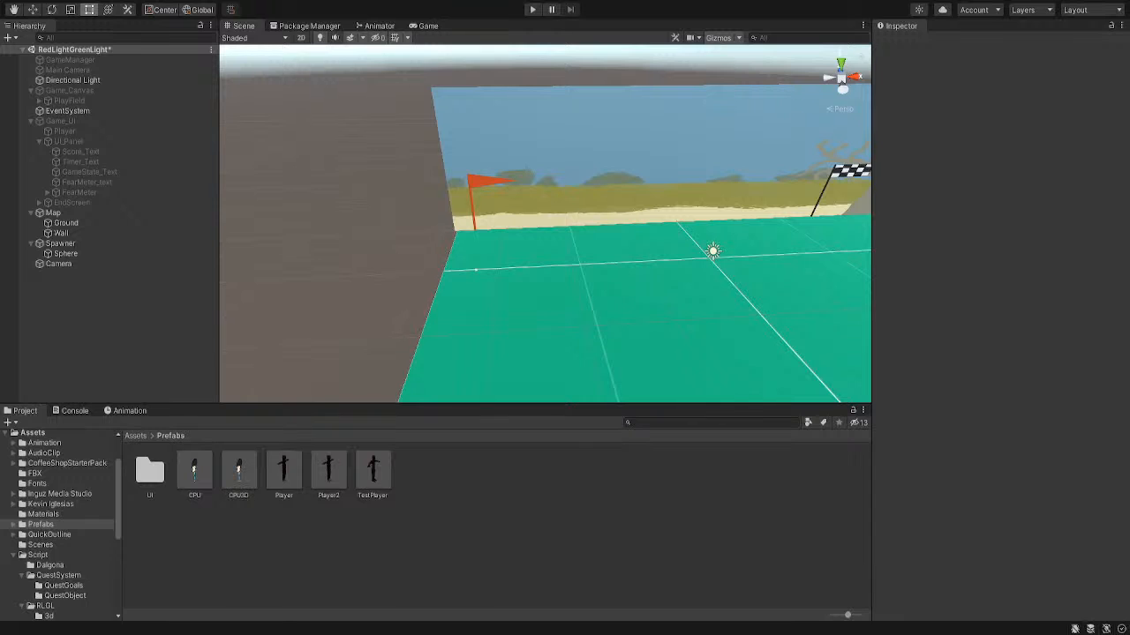
Freeze the rotation of the CPU3D prefab's Rigidbody on the X, Y and Z axes
{"action": "left_click", "coordinate": [236, 475]}
{"action": "scroll", "coordinate": [955, 362], "scroll_direction": "down", "scroll_amount": 5}
{"action": "scroll", "coordinate": [956, 362], "scroll_direction": "down", "scroll_amount": 3}
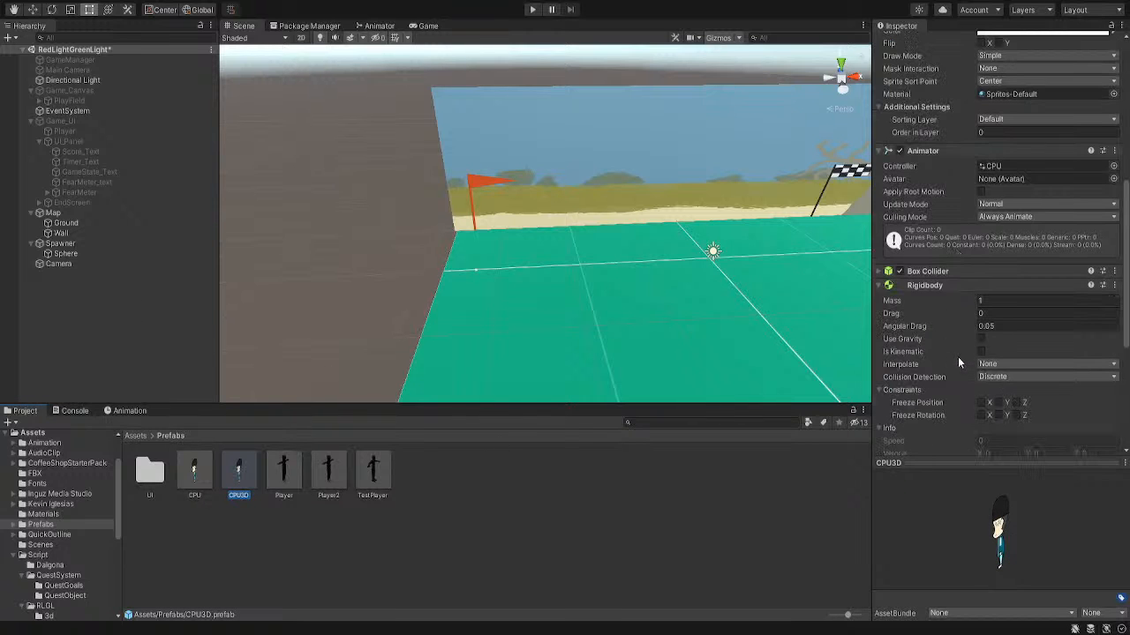
{"action": "scroll", "coordinate": [958, 362], "scroll_direction": "down", "scroll_amount": 3}
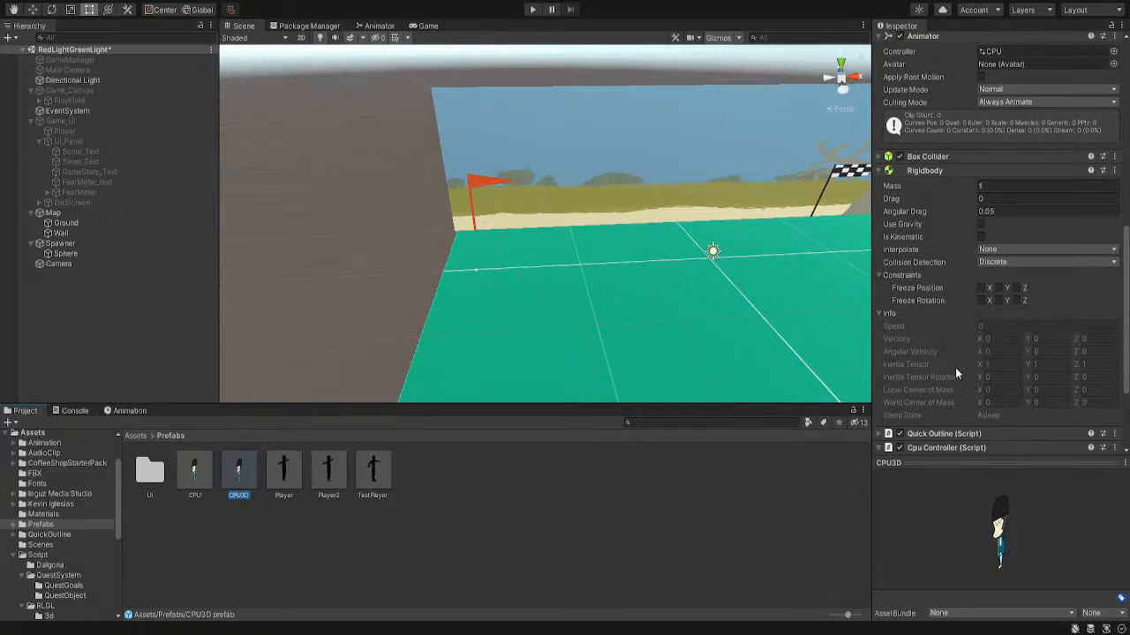
{"action": "left_click", "coordinate": [981, 301]}
{"action": "left_click", "coordinate": [998, 301]}
{"action": "left_click", "coordinate": [1016, 301]}
Set the Cpu Controller's Speed to 5 on the CPU3D prefab
{"action": "scroll", "coordinate": [957, 236], "scroll_direction": "down", "scroll_amount": 3}
{"action": "left_click", "coordinate": [985, 361]}
{"action": "type", "text": "5"}
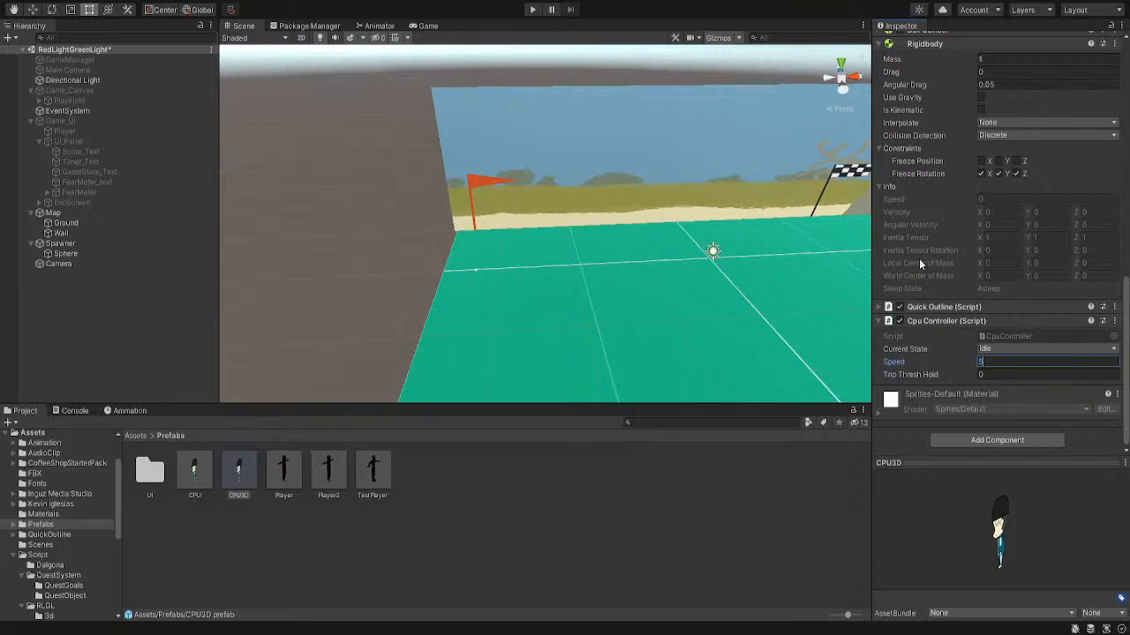
Run the game, check the console and examine how the spawned CPU3D(Clone) stands and moves on the ground, and stop the run
{"action": "left_click", "coordinate": [533, 9]}
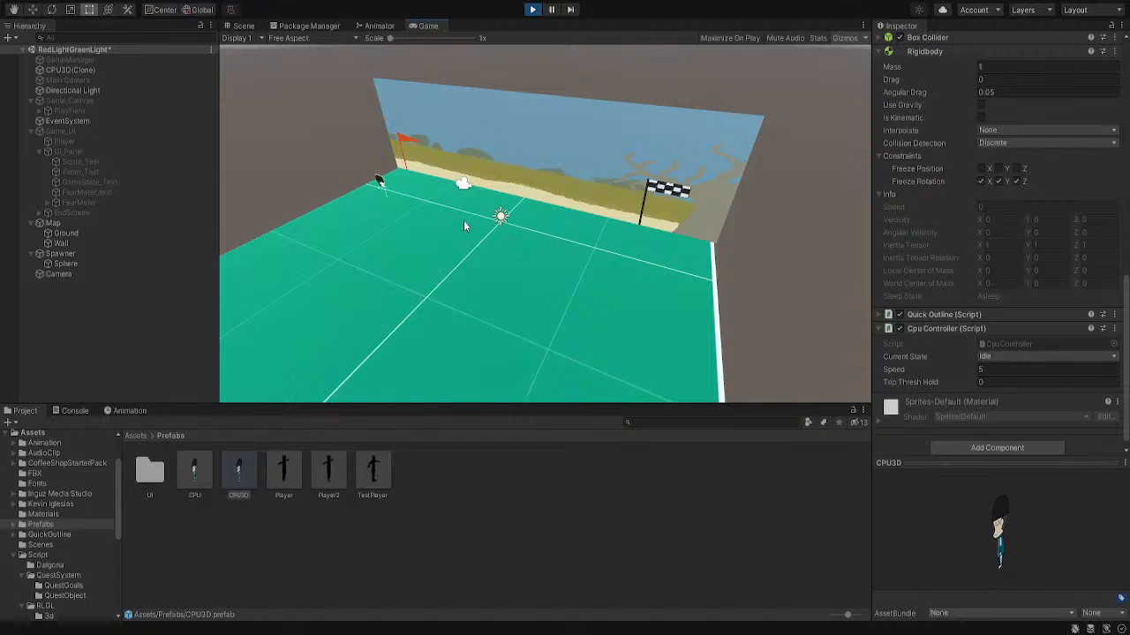
{"action": "left_click", "coordinate": [72, 412]}
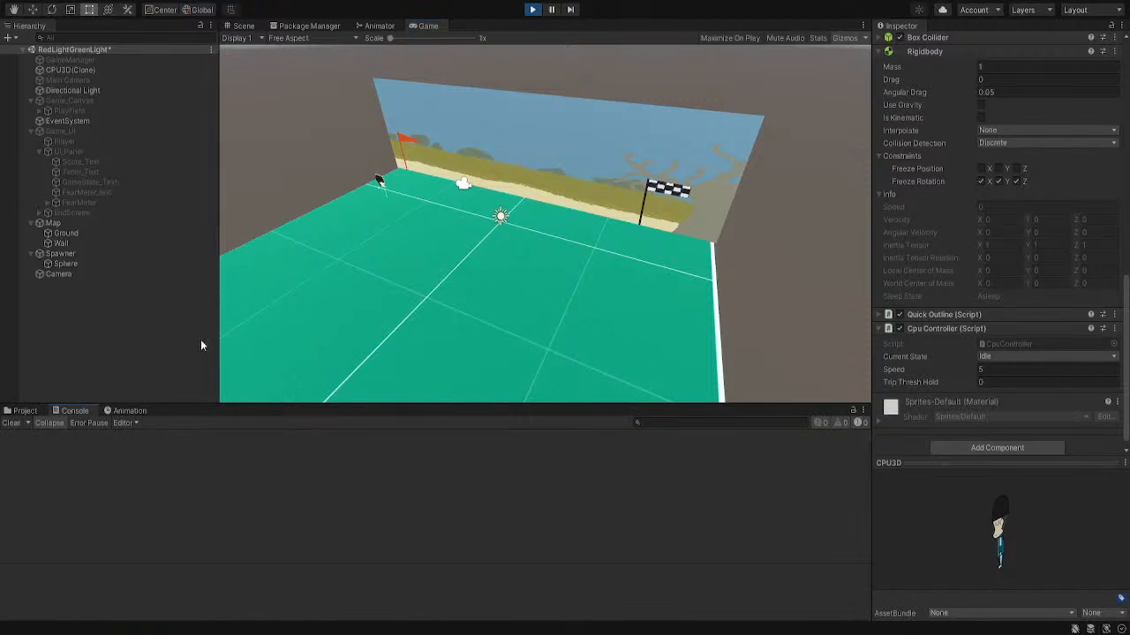
{"action": "left_click", "coordinate": [245, 24]}
{"action": "scroll", "coordinate": [465, 316], "scroll_direction": "up", "scroll_amount": 7}
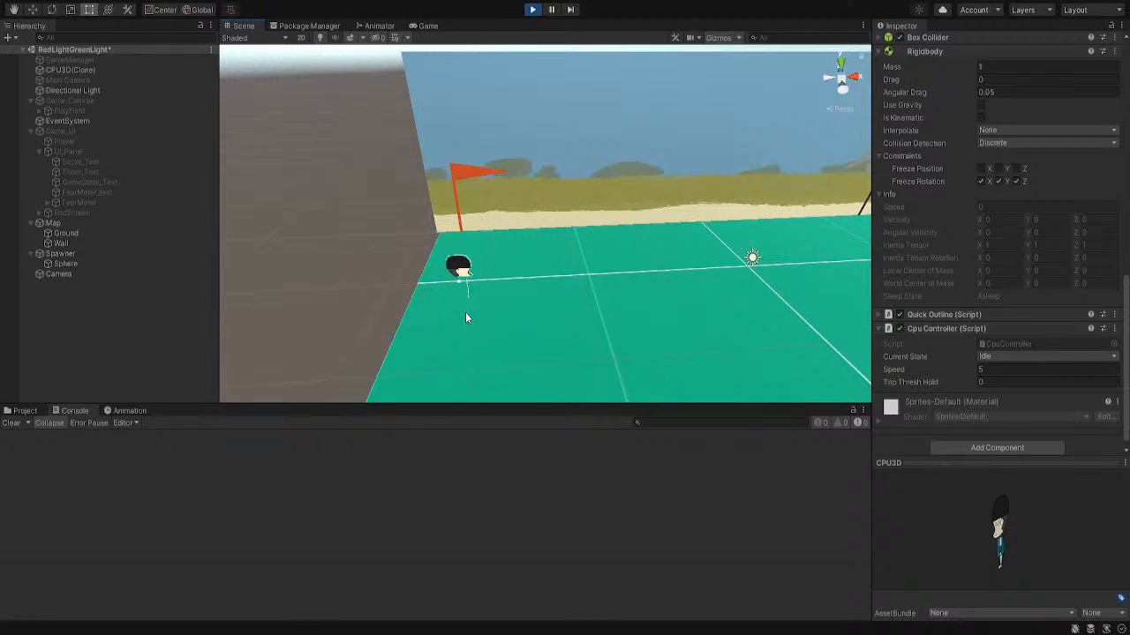
{"action": "middle_click_drag", "start_coordinate": [781, 235], "coordinate": [795, 230]}
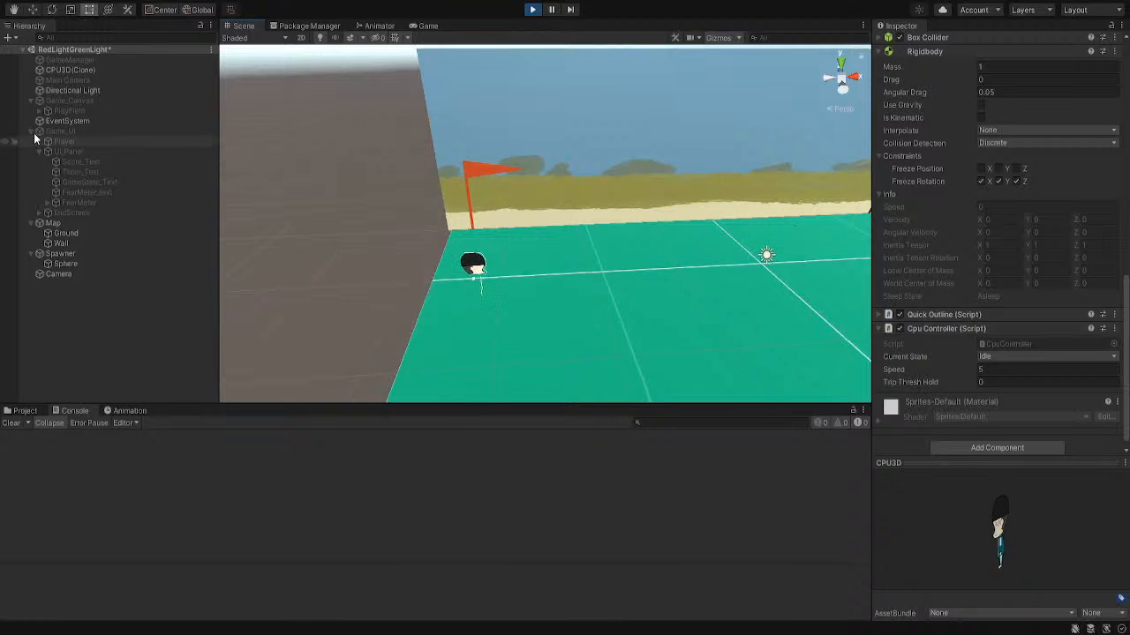
{"action": "left_click", "coordinate": [70, 70]}
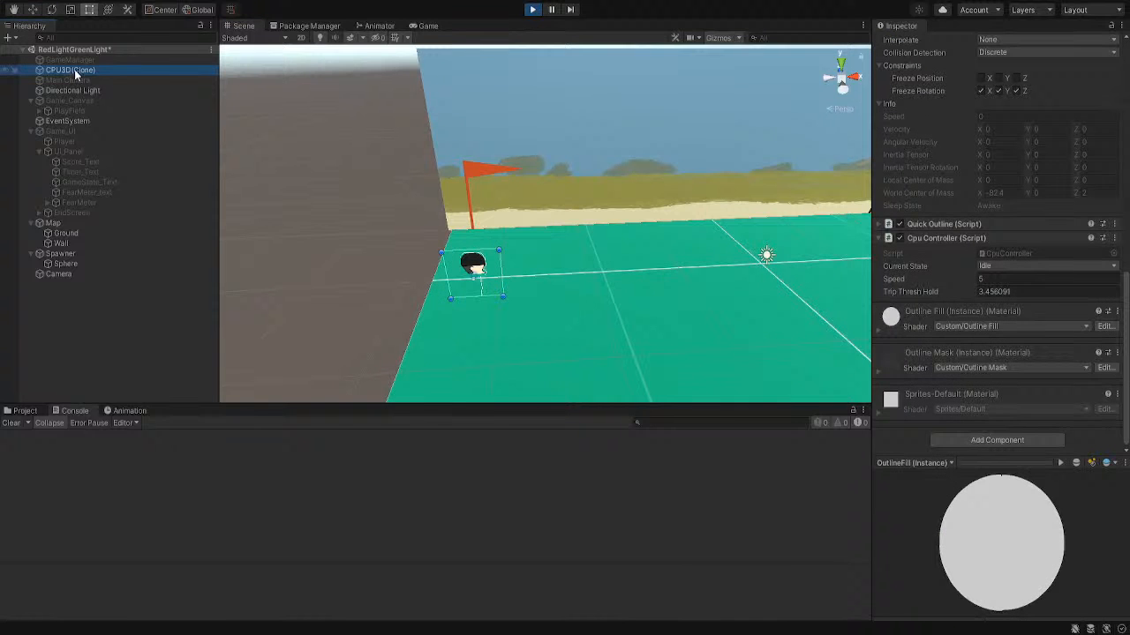
{"action": "key", "text": "w"}
{"action": "right_click_drag", "start_coordinate": [425, 254], "coordinate": [402, 309]}
{"action": "scroll", "coordinate": [388, 318], "scroll_direction": "down", "scroll_amount": 10}
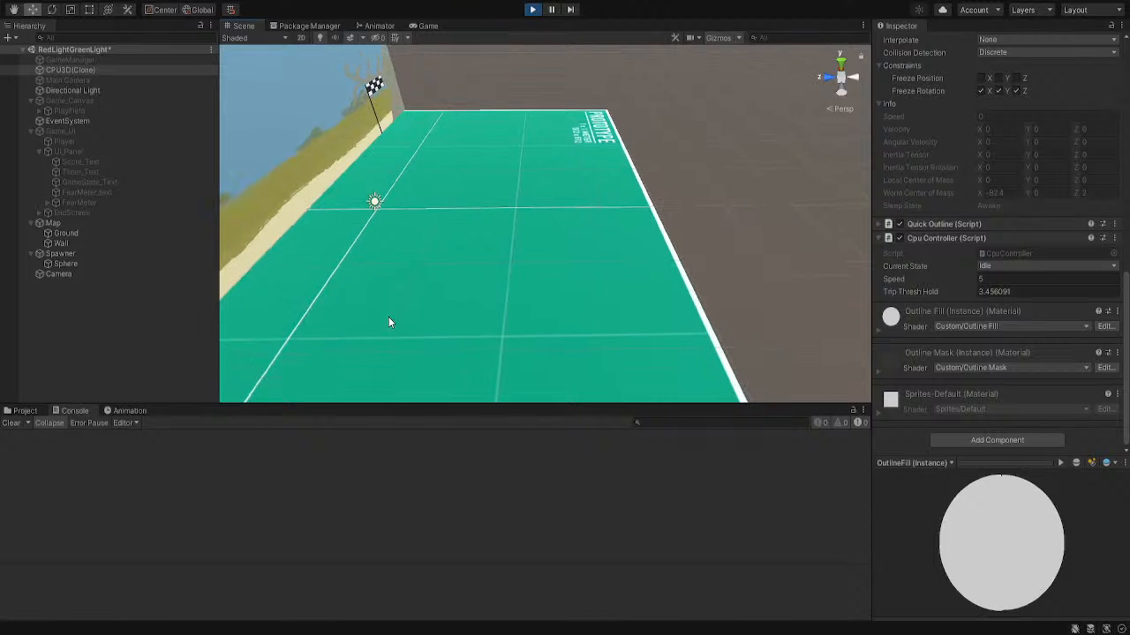
{"action": "right_click_drag", "start_coordinate": [441, 346], "coordinate": [347, 300]}
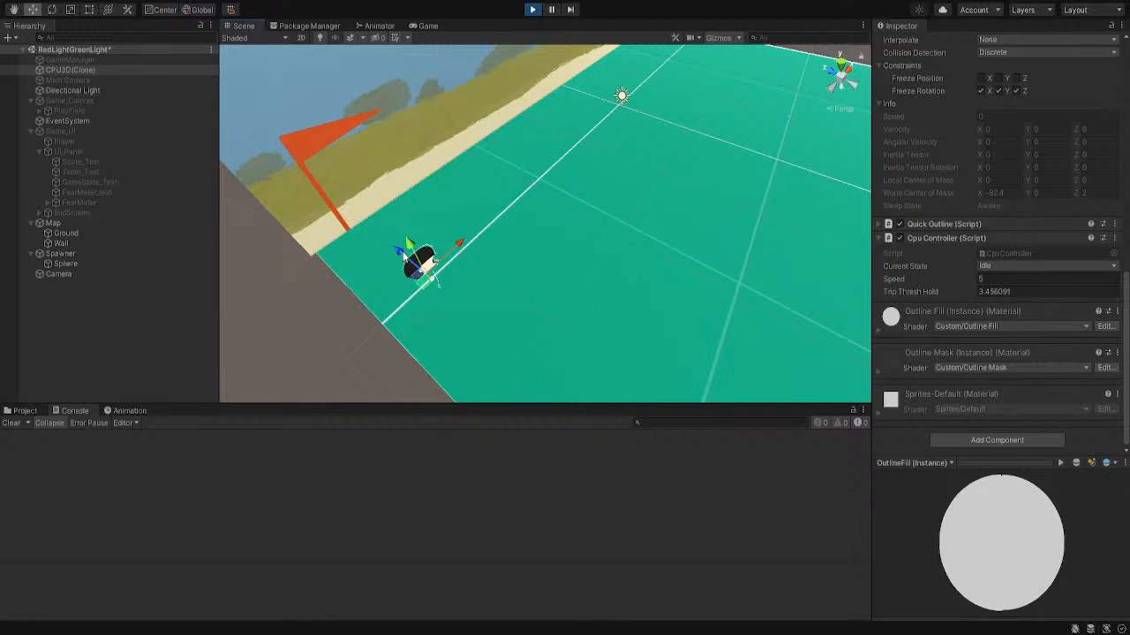
{"action": "left_click", "coordinate": [534, 11]}
Open the CPU3D prefab for editing, select its root object and frame the character from the front
{"action": "left_click", "coordinate": [26, 411]}
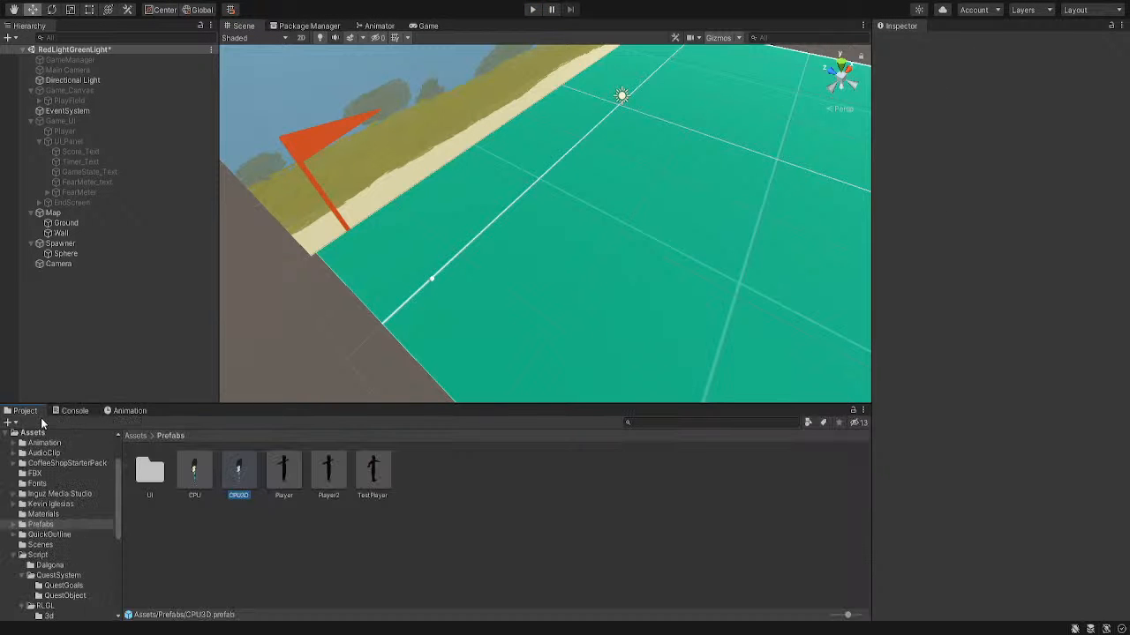
{"action": "double_click", "coordinate": [239, 471]}
{"action": "left_click_drag", "start_coordinate": [654, 251], "coordinate": [551, 319], "text": "alt"}
{"action": "left_click", "coordinate": [80, 64]}
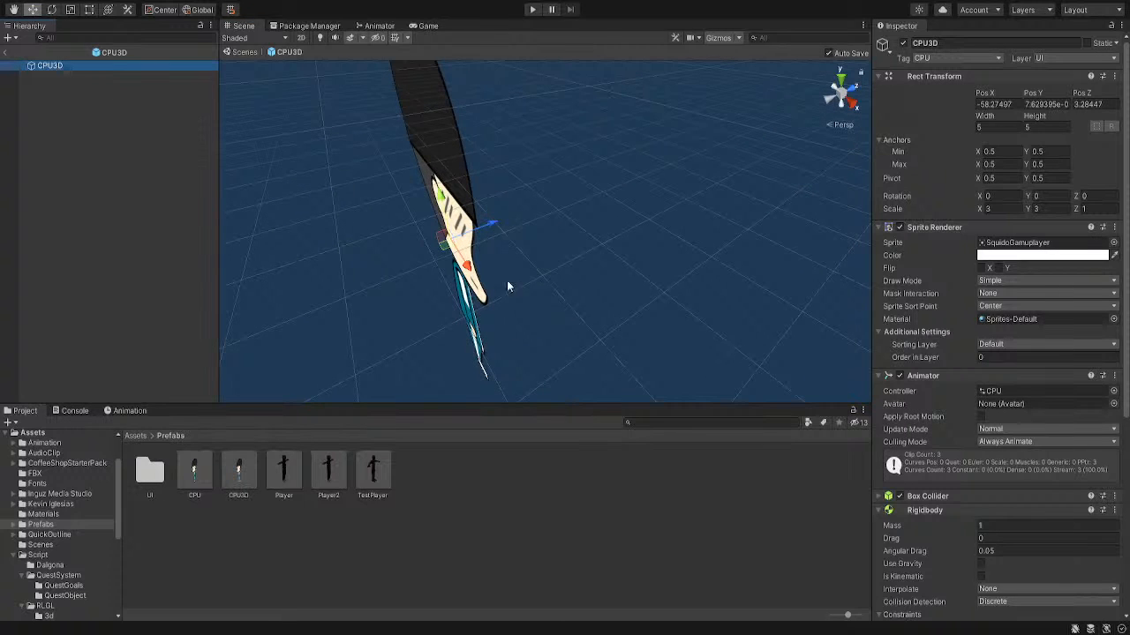
{"action": "key", "text": "f"}
{"action": "left_click_drag", "start_coordinate": [711, 202], "coordinate": [542, 307], "text": "alt"}
{"action": "right_click_drag", "start_coordinate": [542, 307], "coordinate": [576, 314]}
{"action": "middle_click_drag", "start_coordinate": [575, 314], "coordinate": [674, 230]}
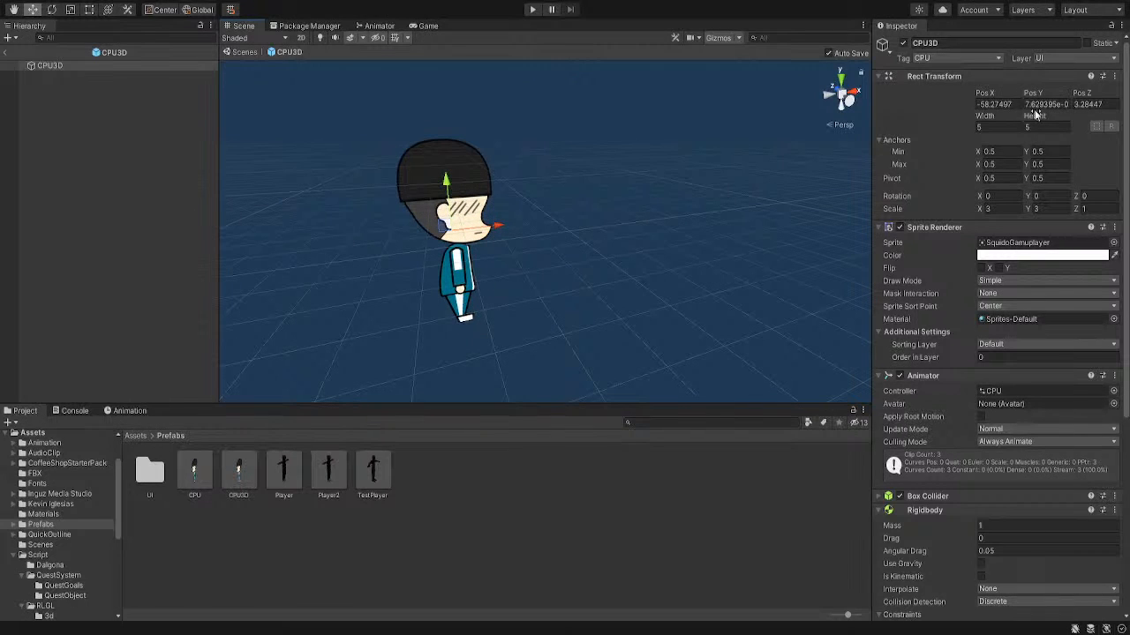
Set the CPU3D prefab's Pos X, Pos Y and Pos Z to 0
{"action": "mouse_move", "coordinate": [982, 94]}
{"action": "left_mouse_down"}
{"action": "mouse_move", "coordinate": [966, 104]}
{"action": "mouse_move", "coordinate": [982, 99]}
{"action": "left_mouse_up"}
{"action": "left_click", "coordinate": [1000, 106]}
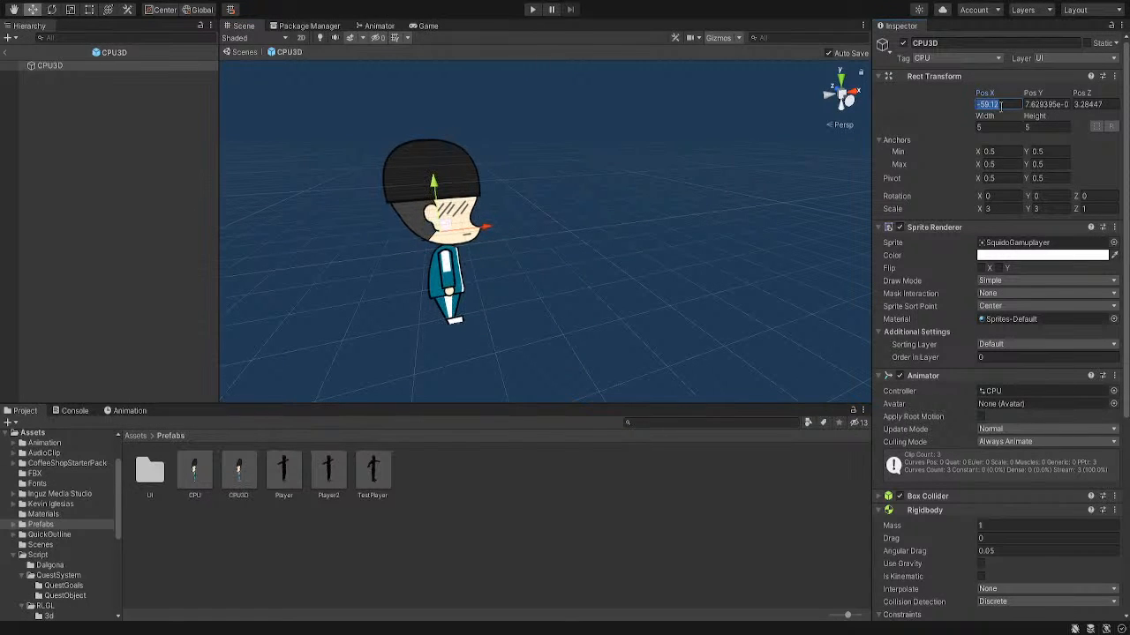
{"action": "type", "text": "0"}
{"action": "key", "text": "Tab"}
{"action": "type", "text": "0"}
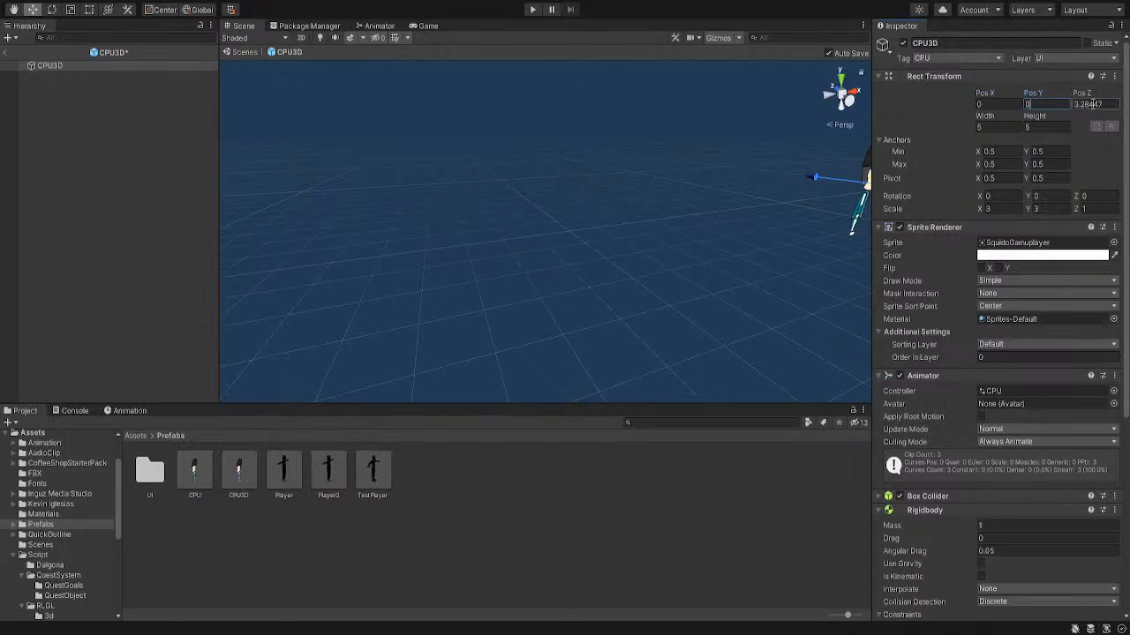
{"action": "key", "text": "Tab"}
{"action": "type", "text": "0"}
Raise the CPU3D character so its feet stand on the grid by setting Pos Y to 7
{"action": "middle_click_drag", "start_coordinate": [696, 298], "coordinate": [613, 288]}
{"action": "right_click_drag", "start_coordinate": [652, 286], "coordinate": [604, 268]}
{"action": "middle_click_drag", "start_coordinate": [675, 273], "coordinate": [617, 282]}
{"action": "scroll", "coordinate": [617, 282], "scroll_direction": "up", "scroll_amount": 2}
{"action": "right_click_drag", "start_coordinate": [690, 290], "coordinate": [595, 303]}
{"action": "middle_click_drag", "start_coordinate": [639, 304], "coordinate": [541, 306]}
{"action": "left_click", "coordinate": [1033, 104]}
{"action": "type", "text": "-5.8"}
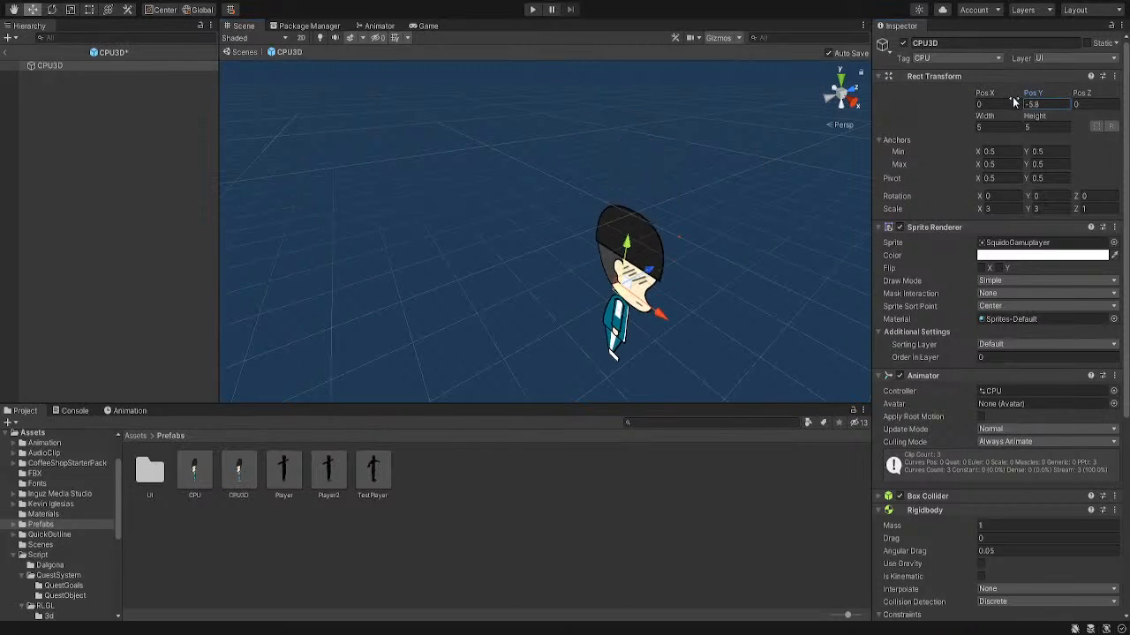
{"action": "mouse_move", "coordinate": [1028, 93]}
{"action": "left_mouse_down"}
{"action": "mouse_move", "coordinate": [1045, 84]}
{"action": "mouse_move", "coordinate": [1017, 104]}
{"action": "left_mouse_up"}
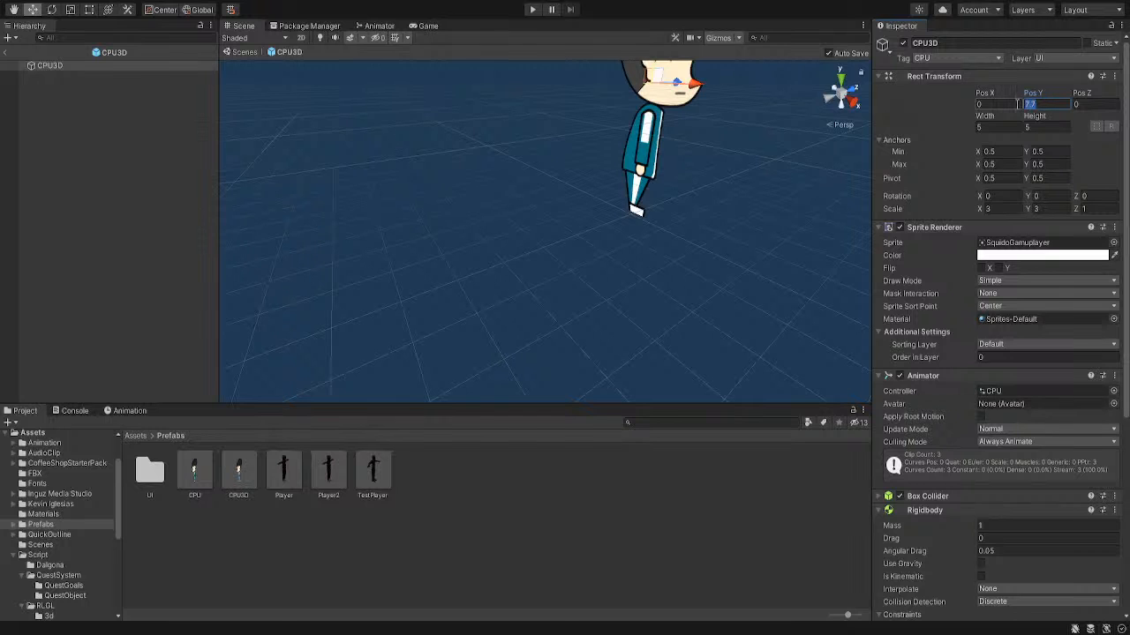
{"action": "type", "text": "7"}
{"action": "right_click_drag", "start_coordinate": [531, 181], "coordinate": [700, 166]}
{"action": "middle_click_drag", "start_coordinate": [565, 269], "coordinate": [666, 260]}
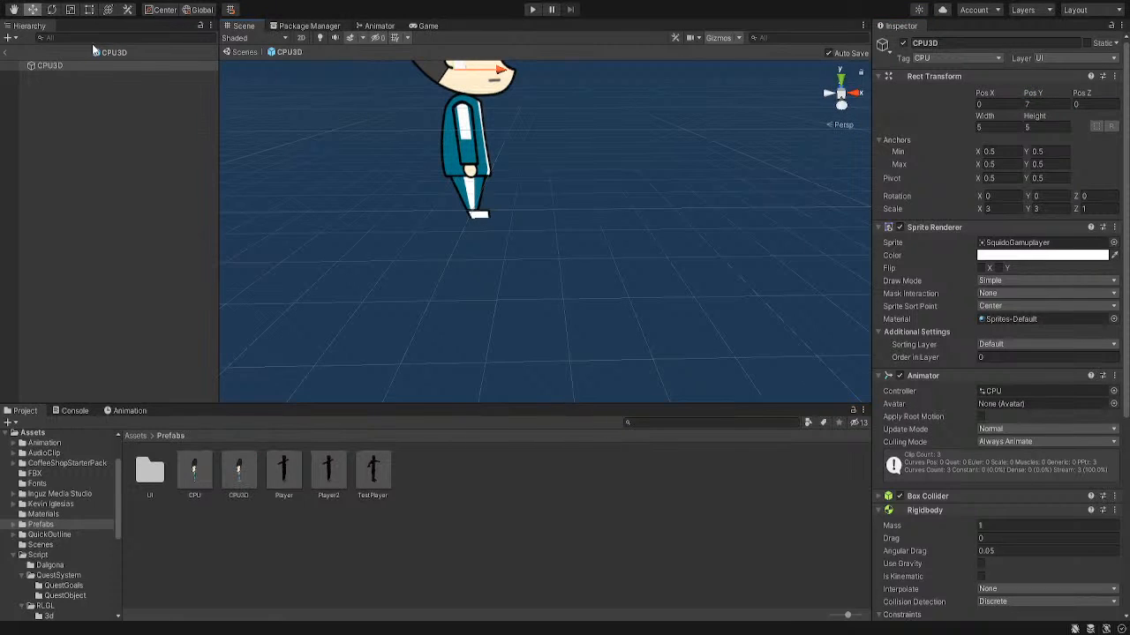
Run the game to test the repositioned CPU3D while reviewing its component settings, stop it and exit prefab editing
{"action": "left_click", "coordinate": [526, 10]}
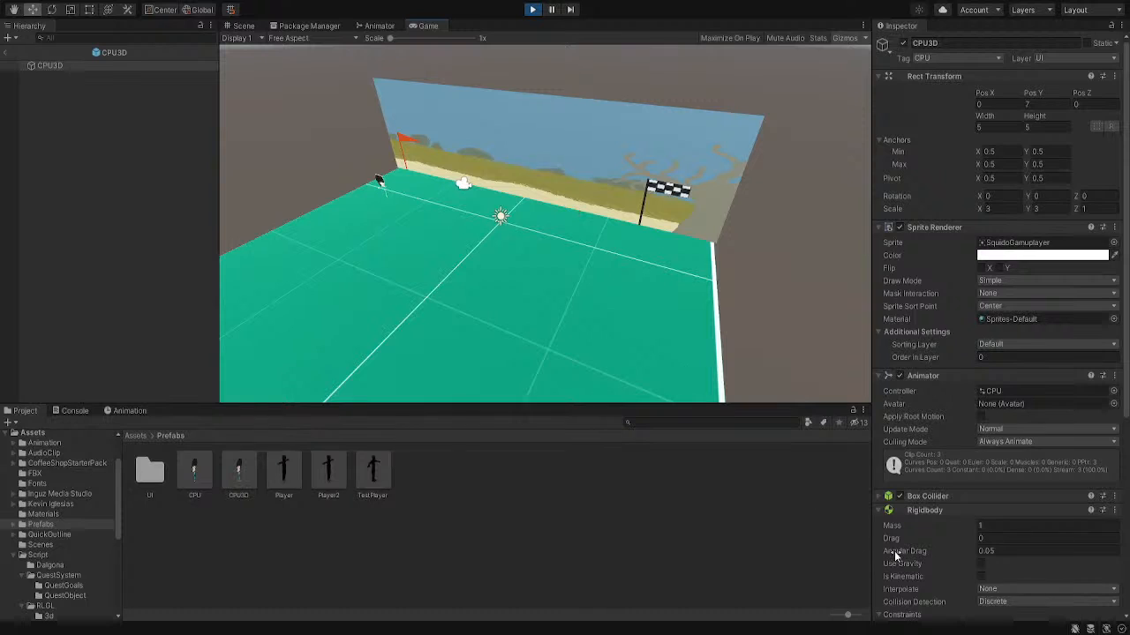
{"action": "scroll", "coordinate": [893, 554], "scroll_direction": "down", "scroll_amount": 5}
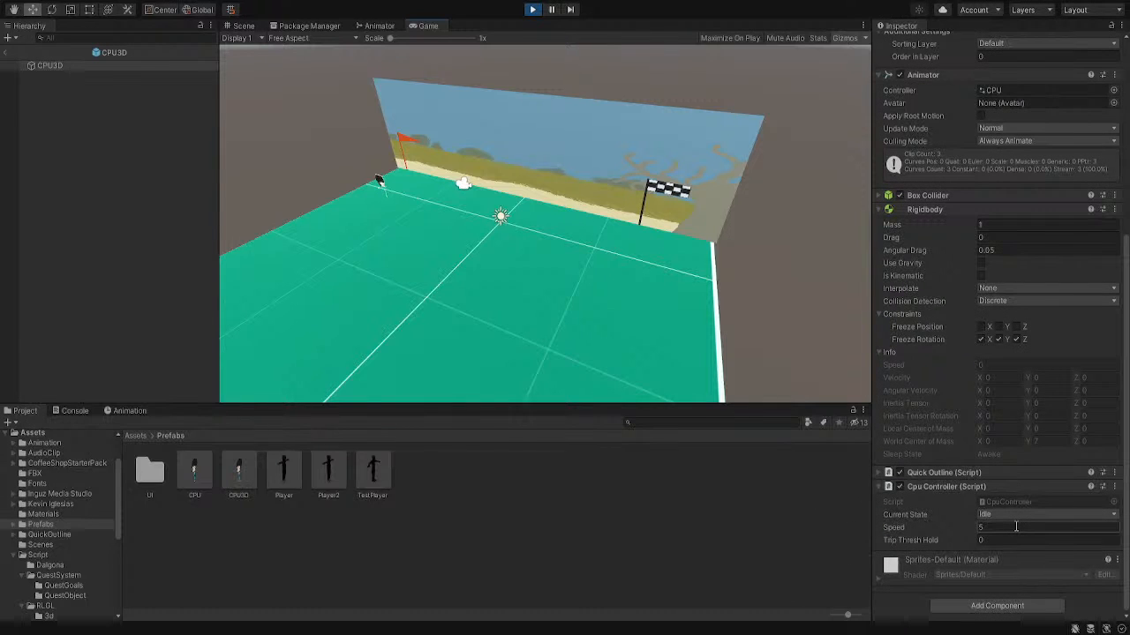
{"action": "left_click", "coordinate": [532, 9]}
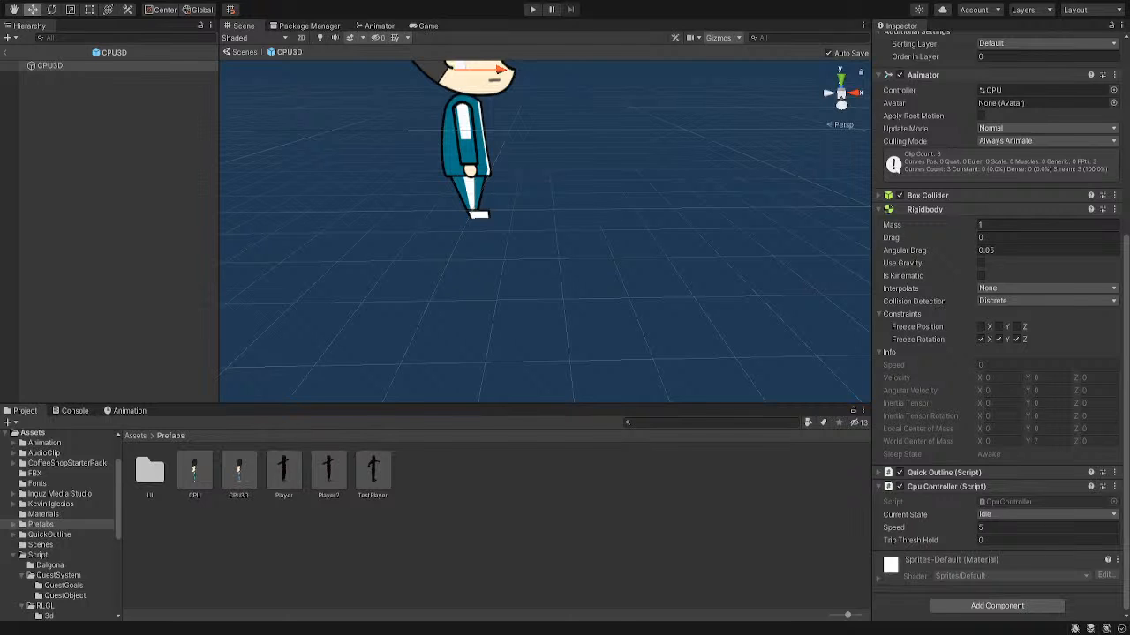
{"action": "left_click", "coordinate": [8, 53]}
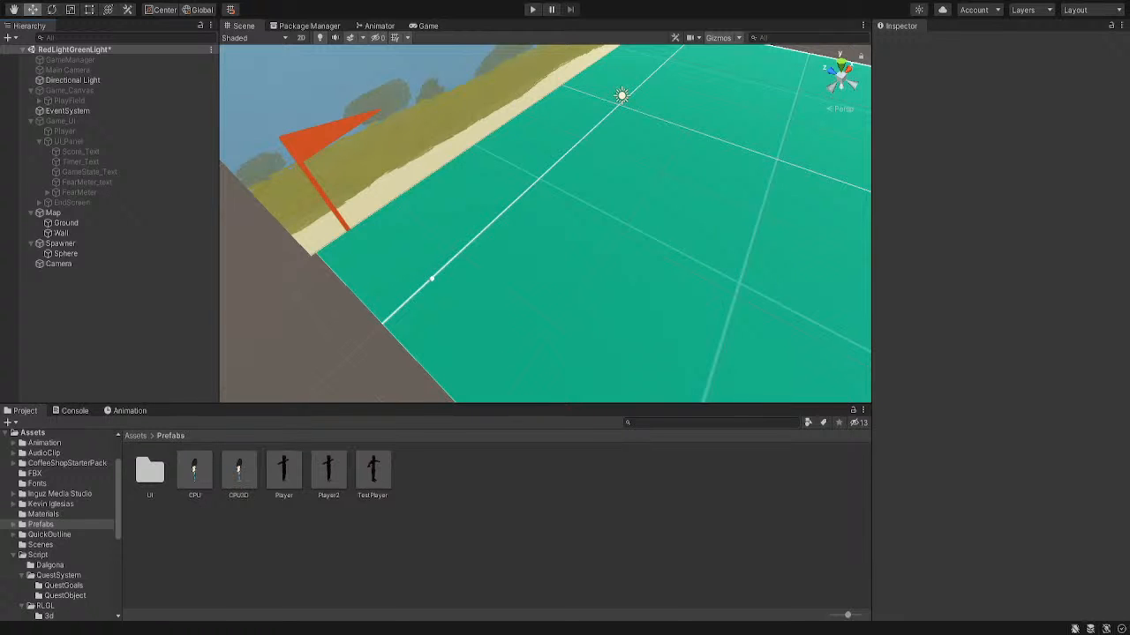
Run the game, select the spawned CPU3D clone, watch its movement across the scene, and stop the game
{"action": "left_click", "coordinate": [532, 9]}
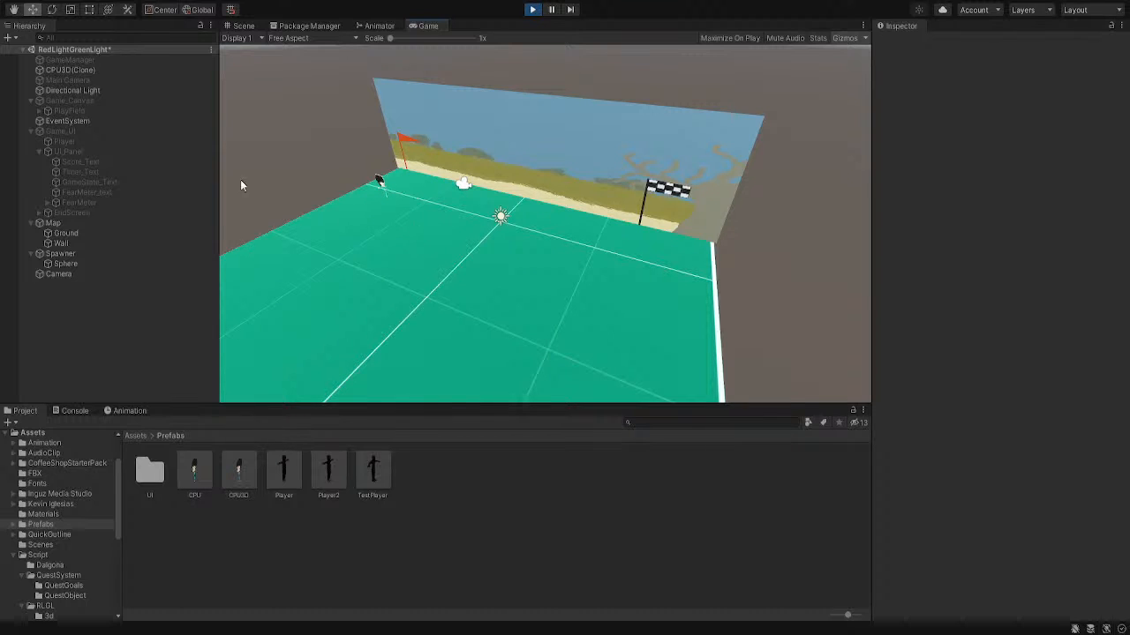
{"action": "left_click", "coordinate": [242, 25]}
{"action": "left_click", "coordinate": [451, 280]}
{"action": "left_click", "coordinate": [416, 261]}
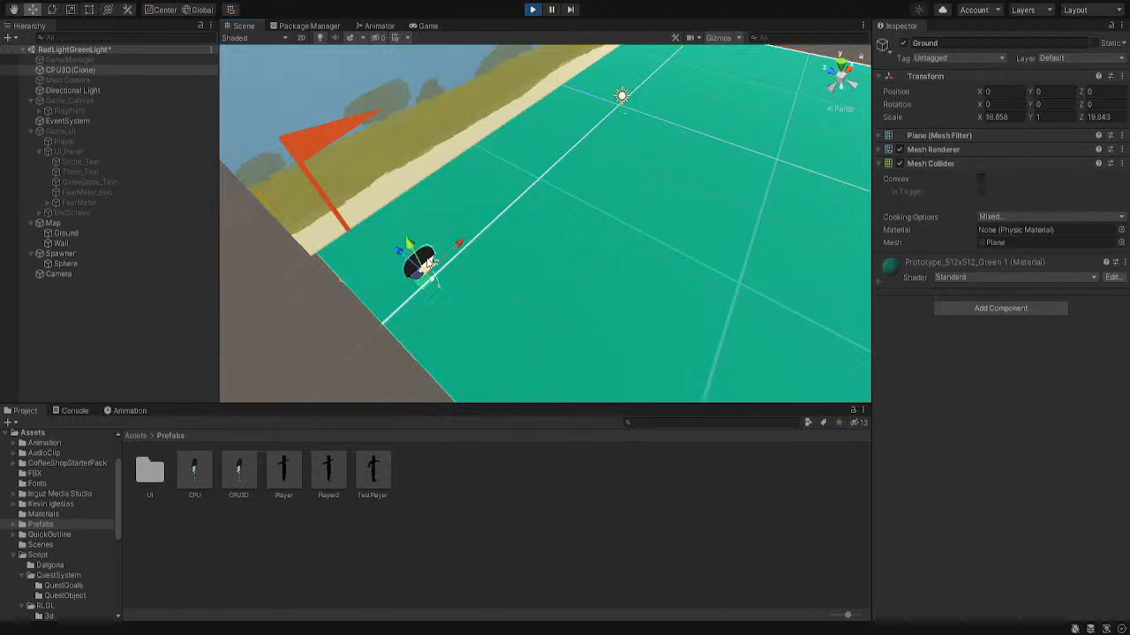
{"action": "scroll", "coordinate": [621, 207], "scroll_direction": "down", "scroll_amount": 1}
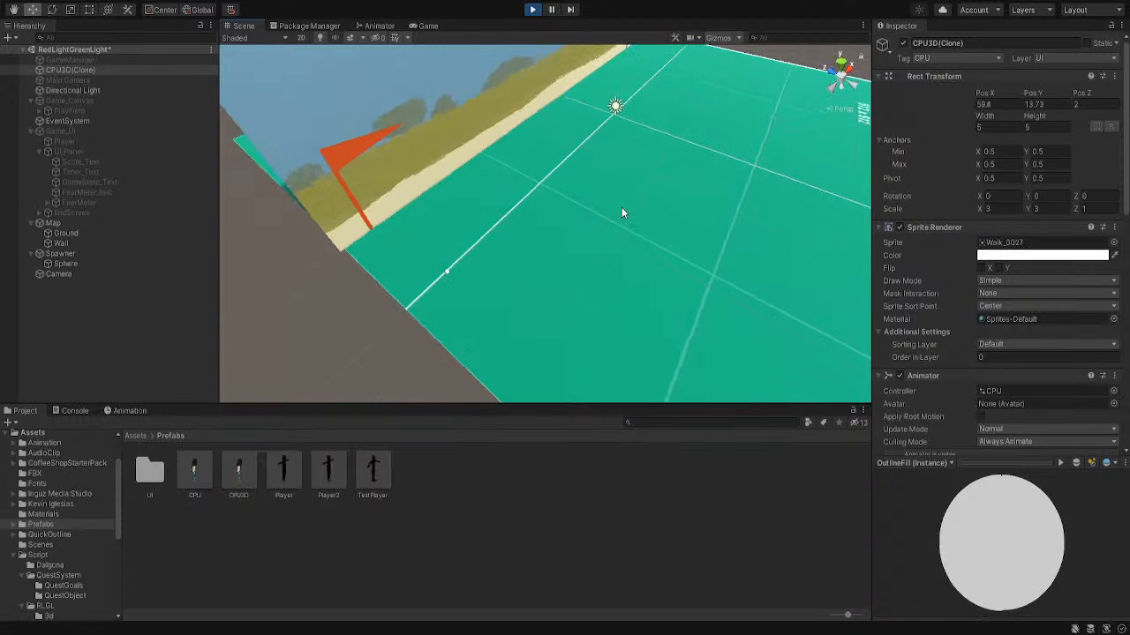
{"action": "right_click_drag", "start_coordinate": [622, 207], "coordinate": [773, 115]}
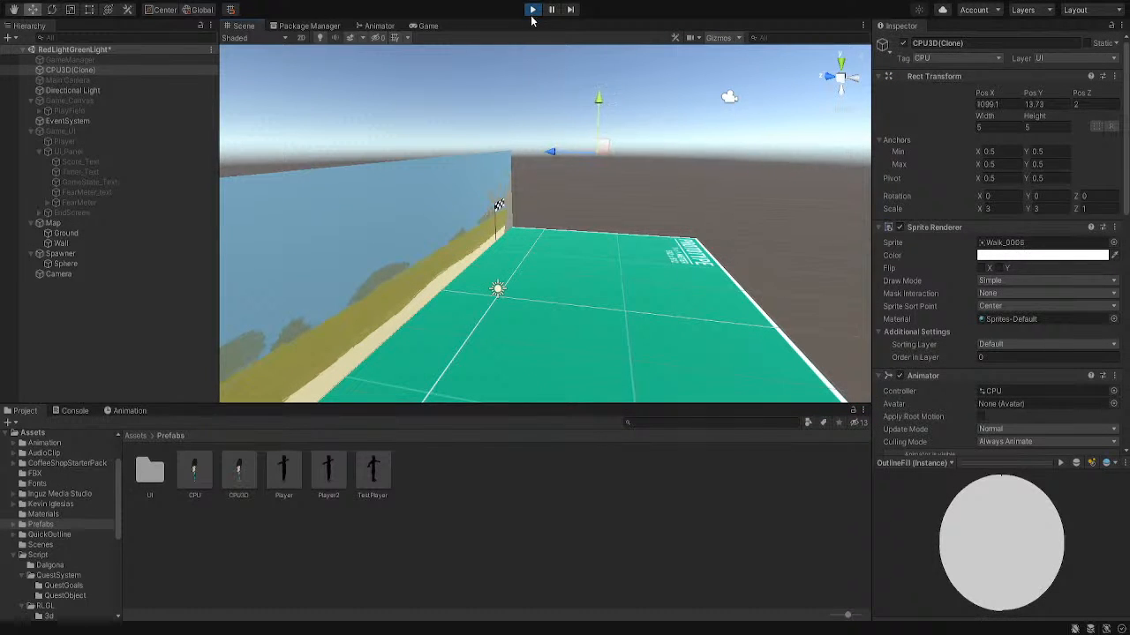
{"action": "left_click", "coordinate": [533, 8]}
Raise the Spawner's child Sphere above the ground to a Y position of about 18.4
{"action": "mouse_move", "coordinate": [627, 169]}
{"action": "right_mouse_down"}
{"action": "mouse_move", "coordinate": [654, 290]}
{"action": "mouse_move", "coordinate": [473, 341]}
{"action": "right_mouse_up"}
{"action": "middle_click_drag", "start_coordinate": [626, 354], "coordinate": [461, 172]}
{"action": "right_click_drag", "start_coordinate": [540, 265], "coordinate": [559, 272]}
{"action": "left_click", "coordinate": [578, 303]}
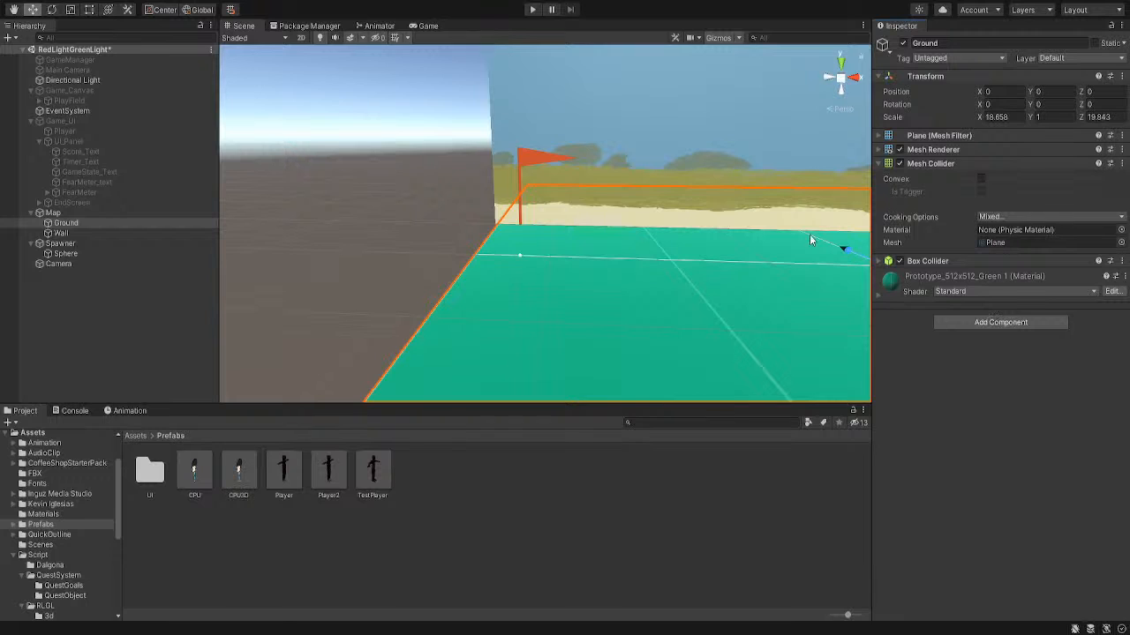
{"action": "left_click", "coordinate": [519, 255]}
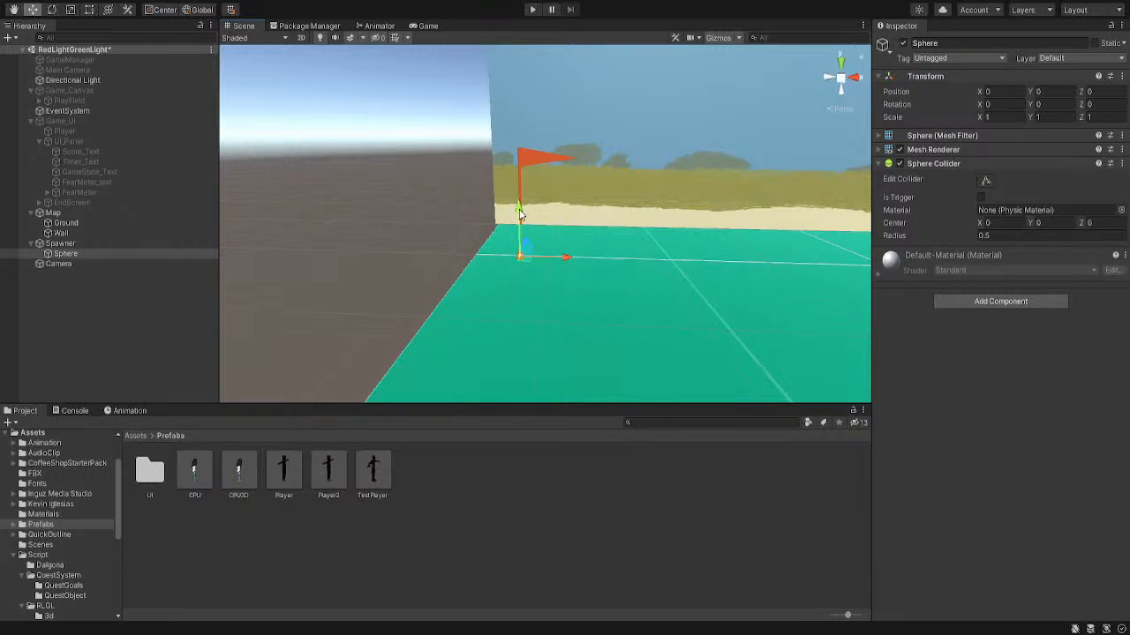
{"action": "left_click_drag", "start_coordinate": [520, 212], "coordinate": [534, 120]}
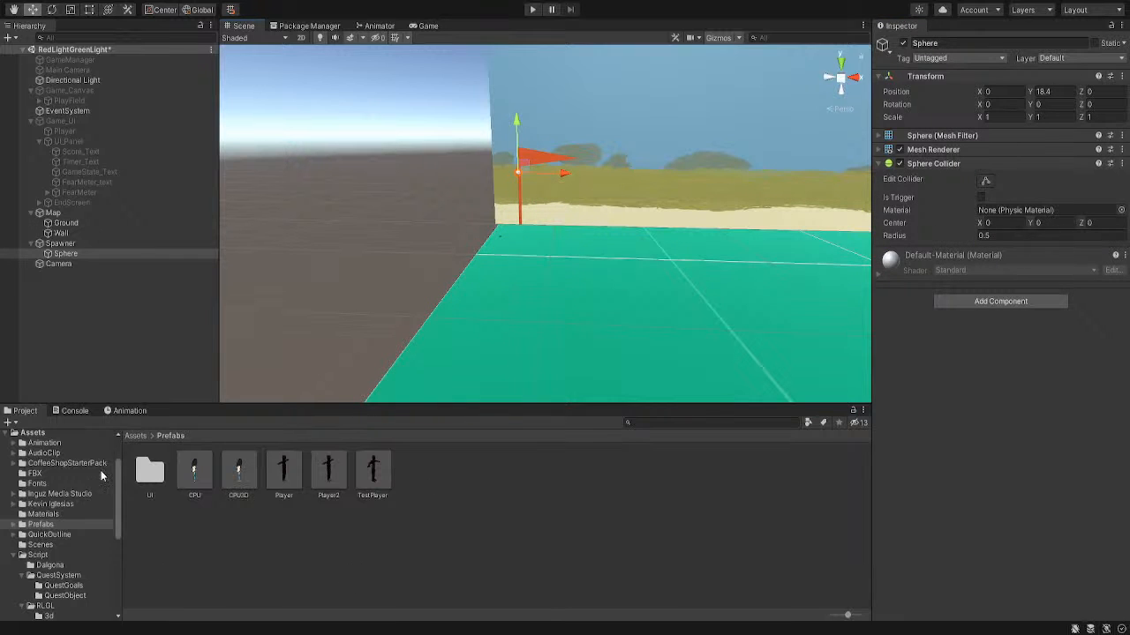
Enable Use Gravity on the Rigidbody of the CPU3D prefab
{"action": "left_click", "coordinate": [247, 474]}
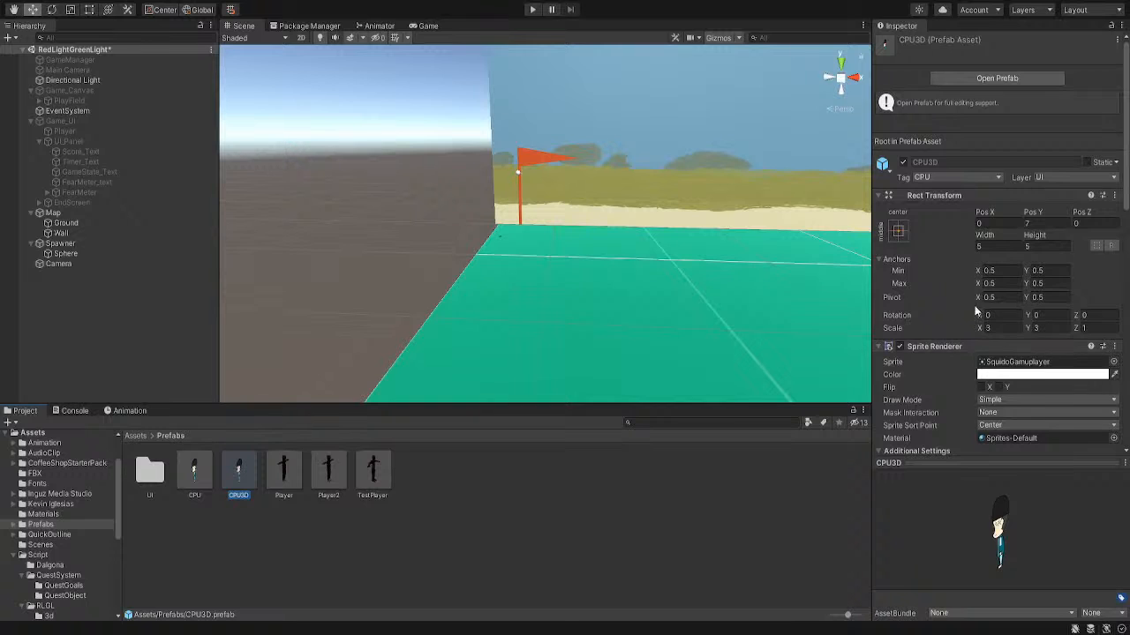
{"action": "scroll", "coordinate": [971, 313], "scroll_direction": "down", "scroll_amount": 5}
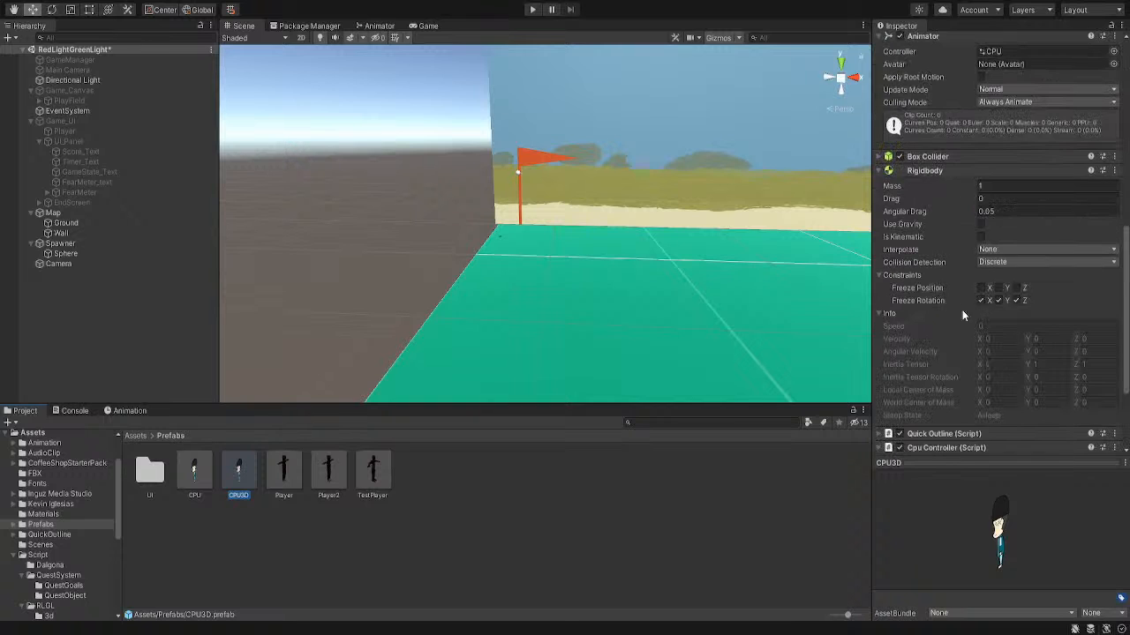
{"action": "left_click", "coordinate": [981, 225]}
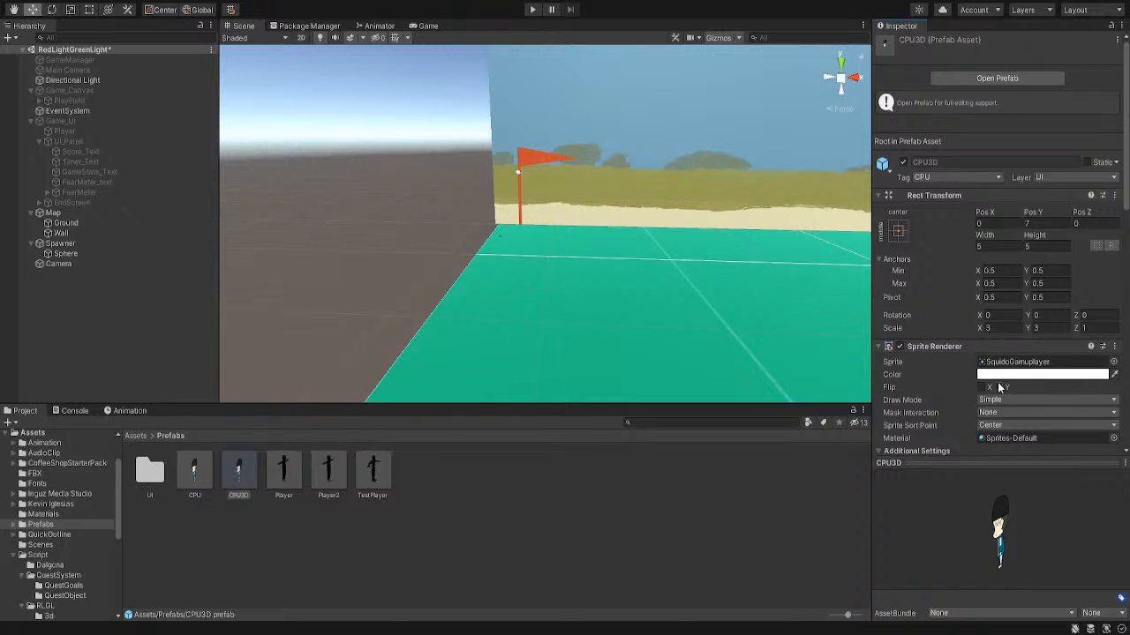
Set the CPU3D prefab's Cpu Controller Speed to 1 and run the game briefly to test it
{"action": "scroll", "coordinate": [971, 284], "scroll_direction": "down", "scroll_amount": 5}
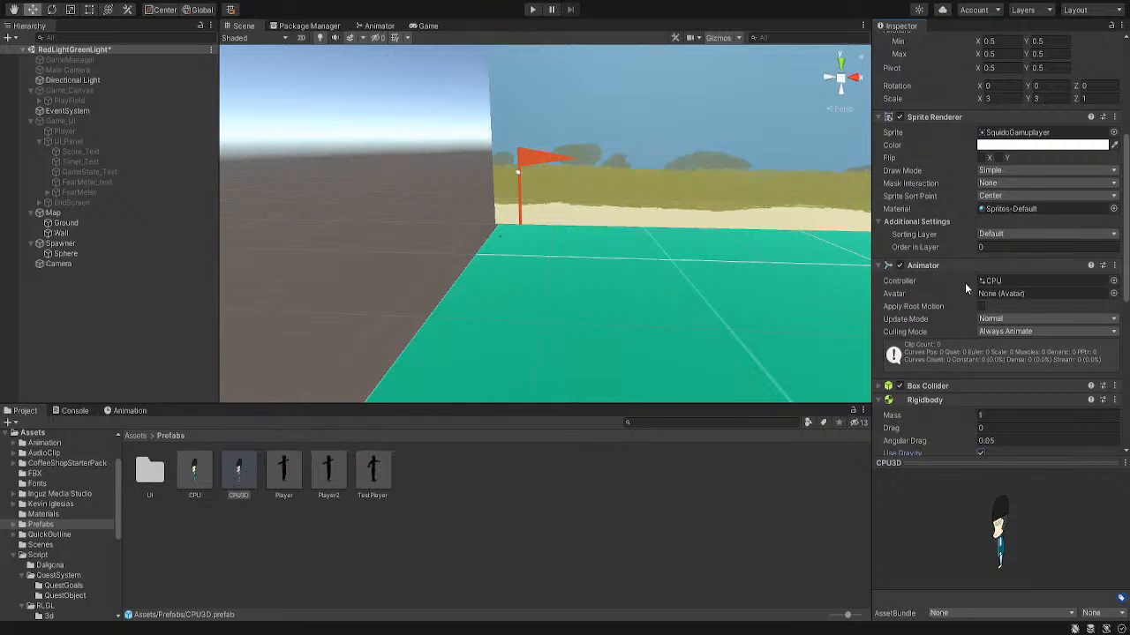
{"action": "scroll", "coordinate": [965, 282], "scroll_direction": "up", "scroll_amount": 3}
{"action": "scroll", "coordinate": [965, 283], "scroll_direction": "down", "scroll_amount": 5}
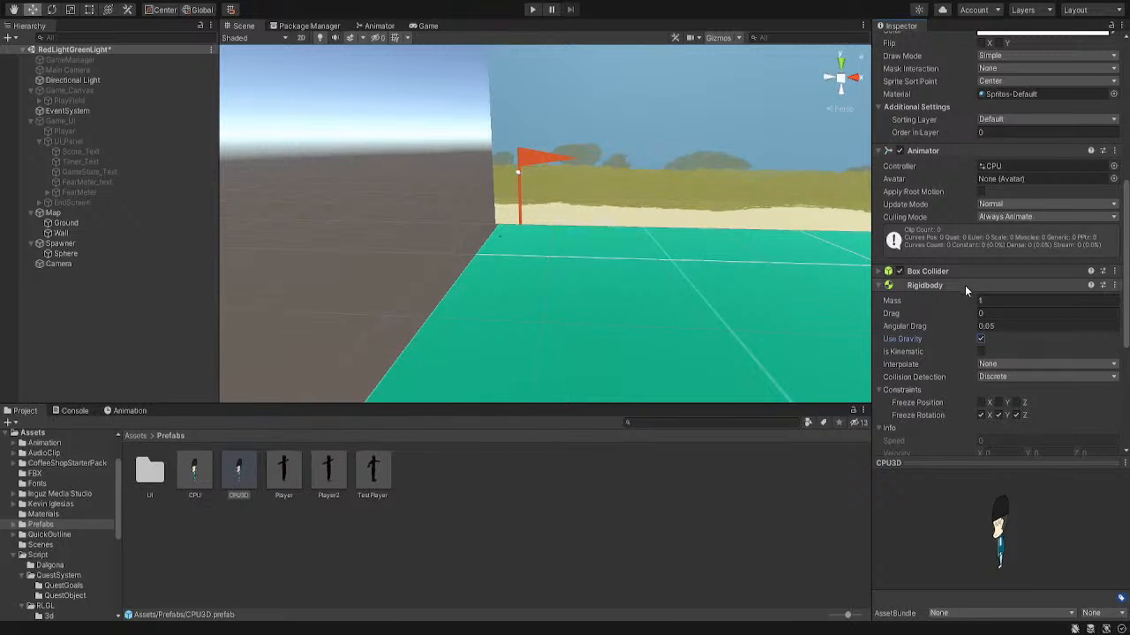
{"action": "scroll", "coordinate": [960, 296], "scroll_direction": "down", "scroll_amount": 5}
{"action": "left_click", "coordinate": [990, 362]}
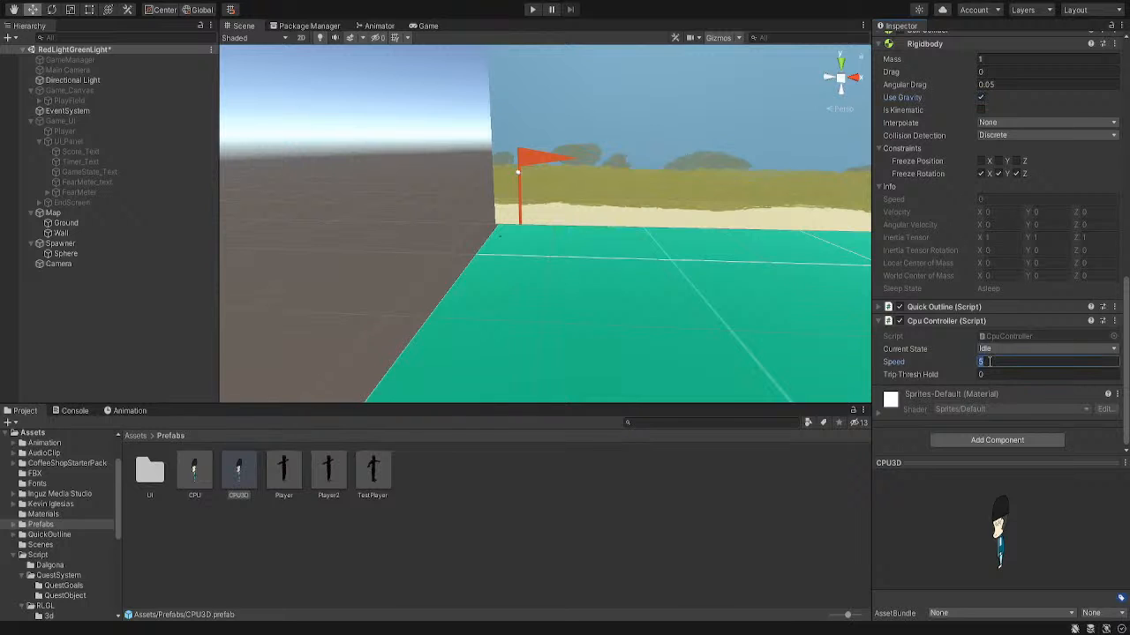
{"action": "type", "text": "1"}
{"action": "left_click", "coordinate": [532, 10]}
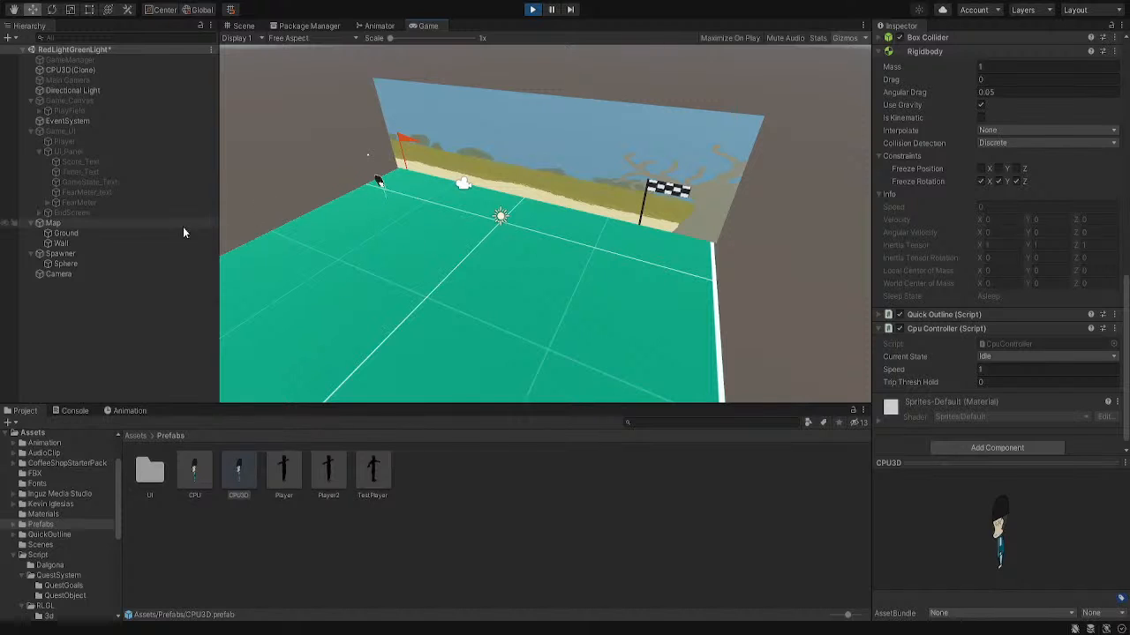
{"action": "left_click", "coordinate": [534, 10]}
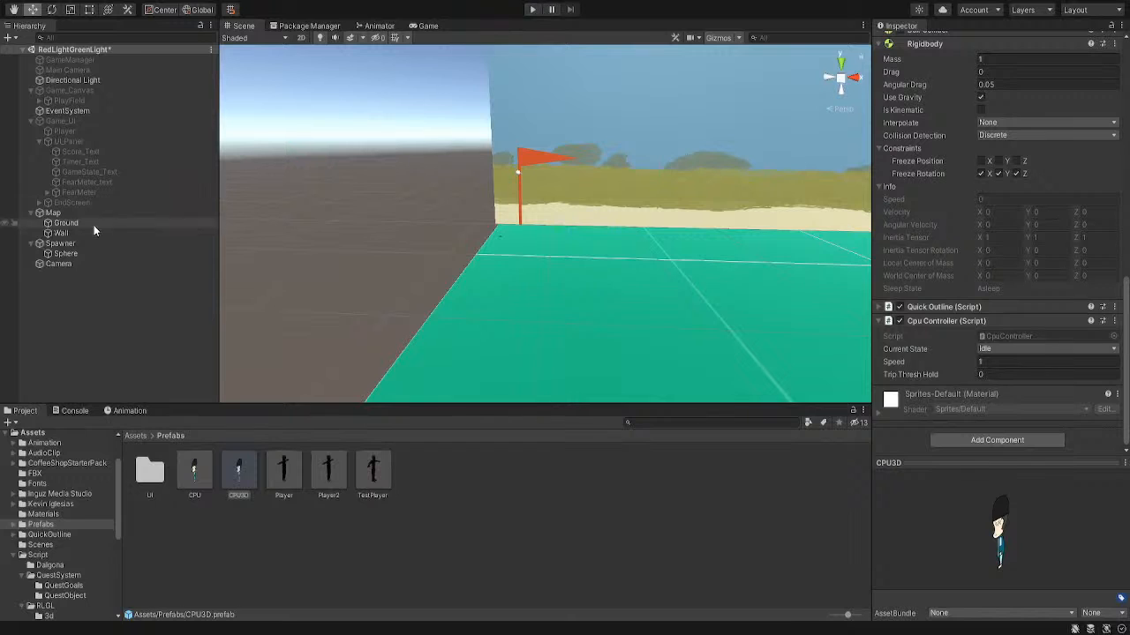
Raise the Spawner object to a Y position of about 11.6 and run the game briefly to test the spawn
{"action": "left_click", "coordinate": [62, 244]}
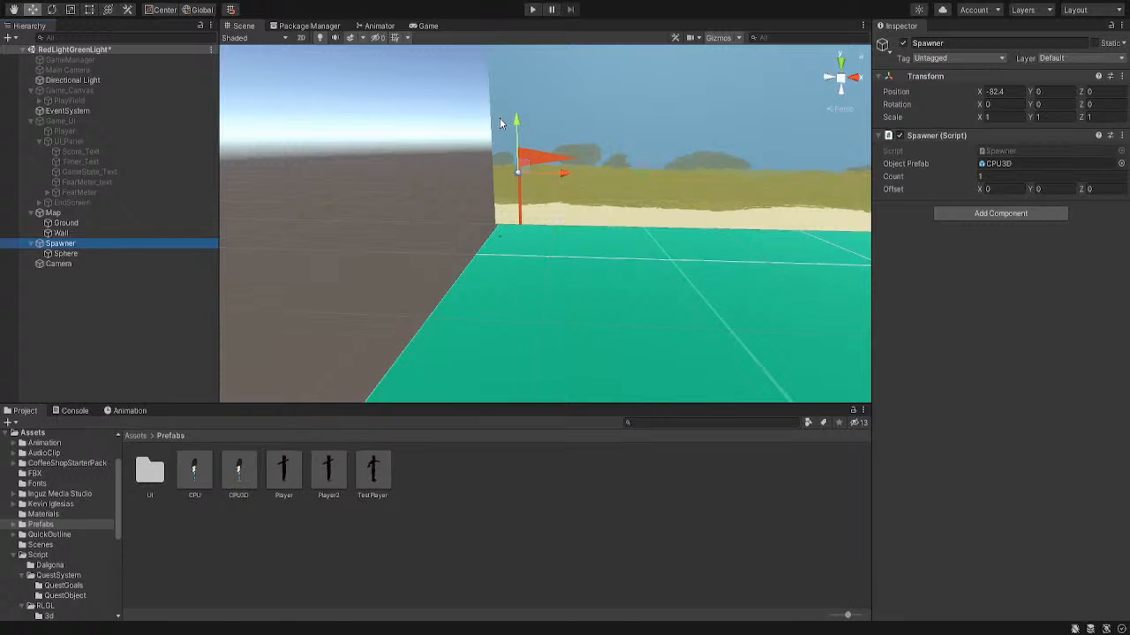
{"action": "left_click", "coordinate": [80, 254]}
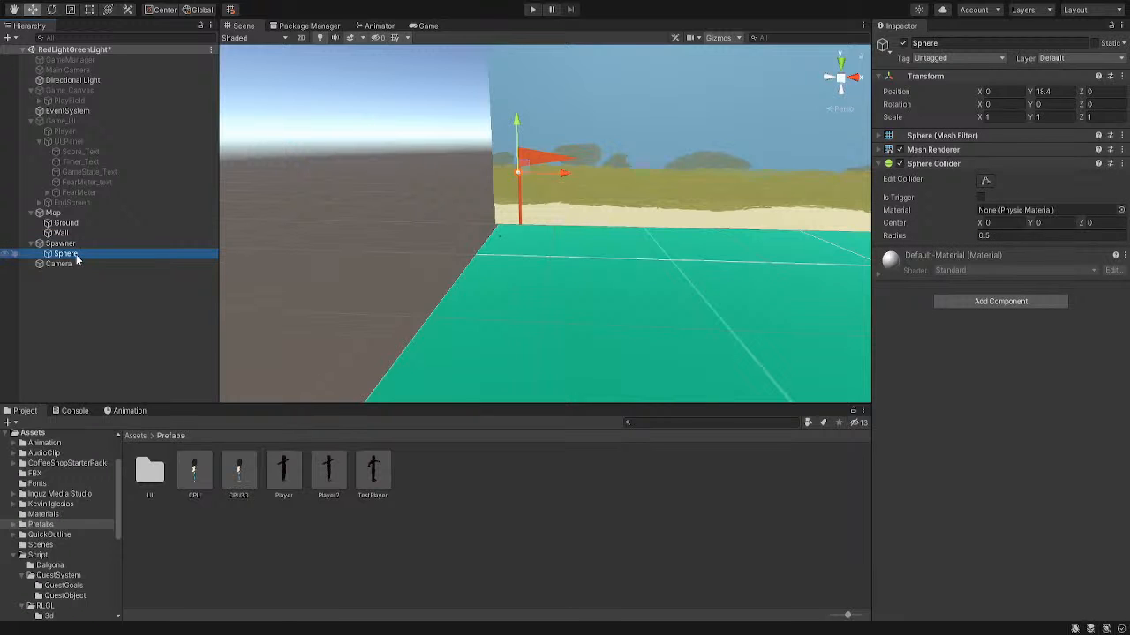
{"action": "left_click", "coordinate": [77, 245]}
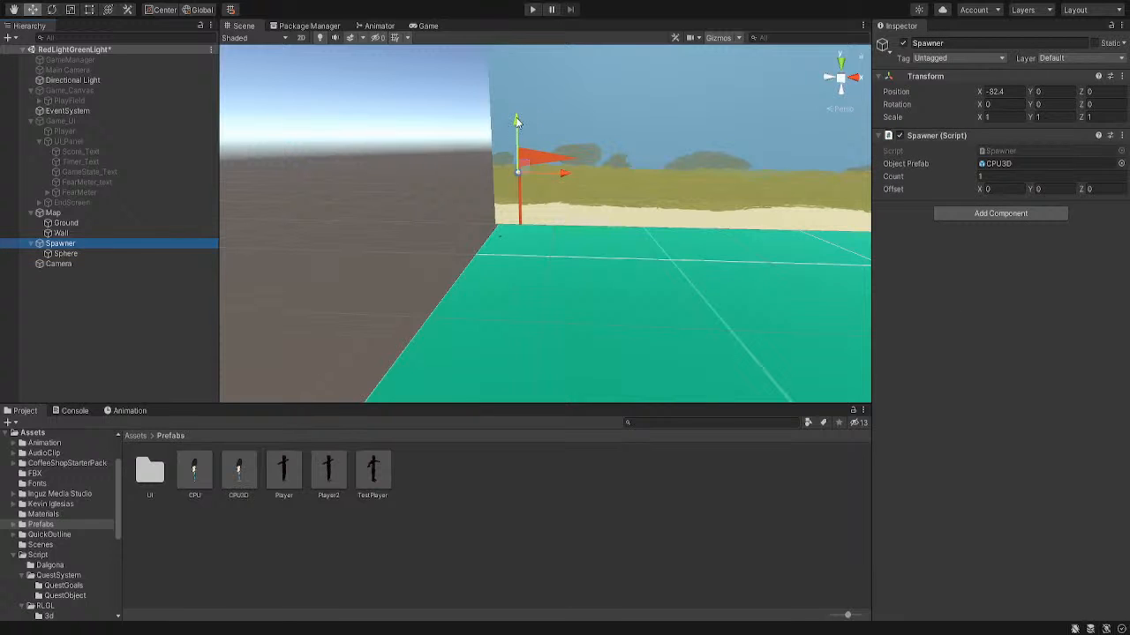
{"action": "left_click_drag", "start_coordinate": [518, 122], "coordinate": [517, 58]}
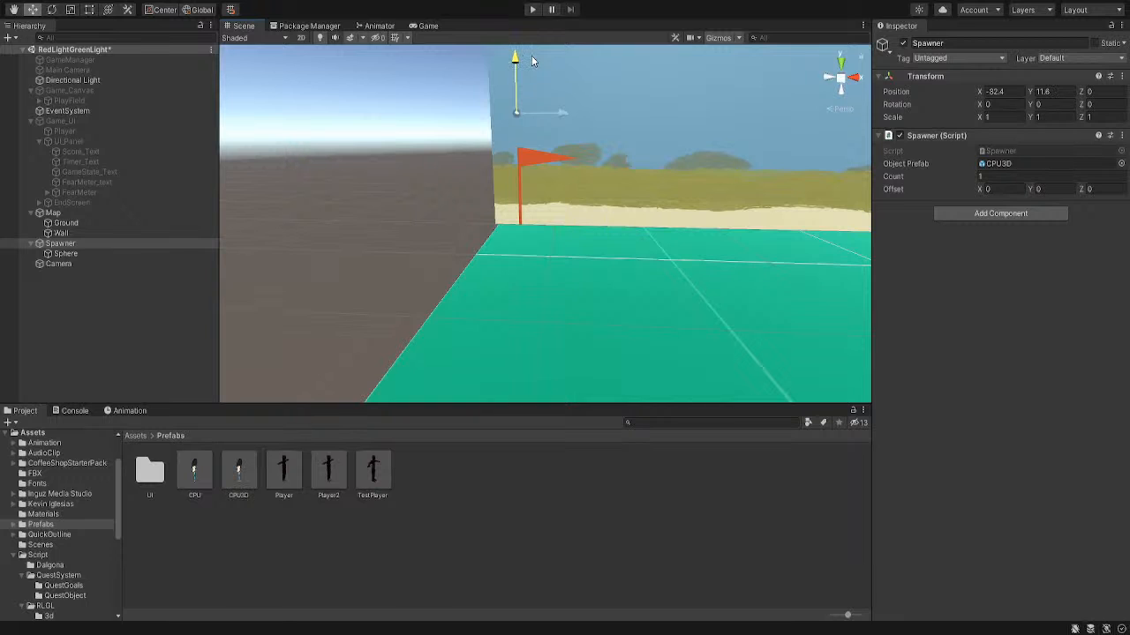
{"action": "left_click", "coordinate": [532, 10]}
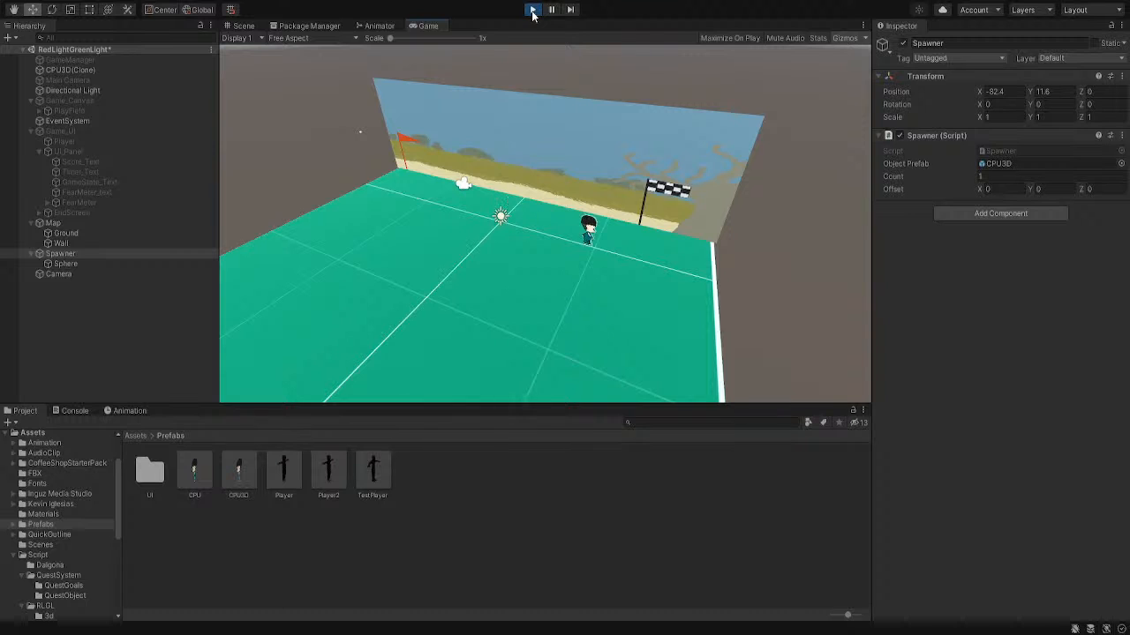
{"action": "left_click", "coordinate": [532, 10]}
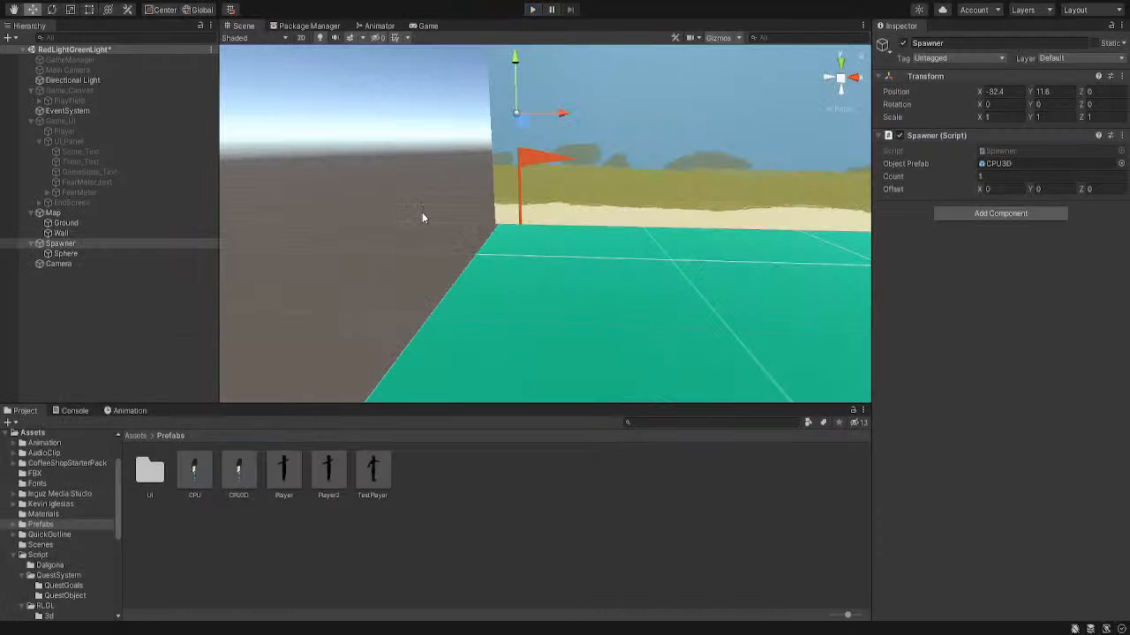
Collapse the Spawner and Map groups, and create an empty child object under Map named Finihsline
{"action": "middle_click_drag", "start_coordinate": [584, 201], "coordinate": [466, 278]}
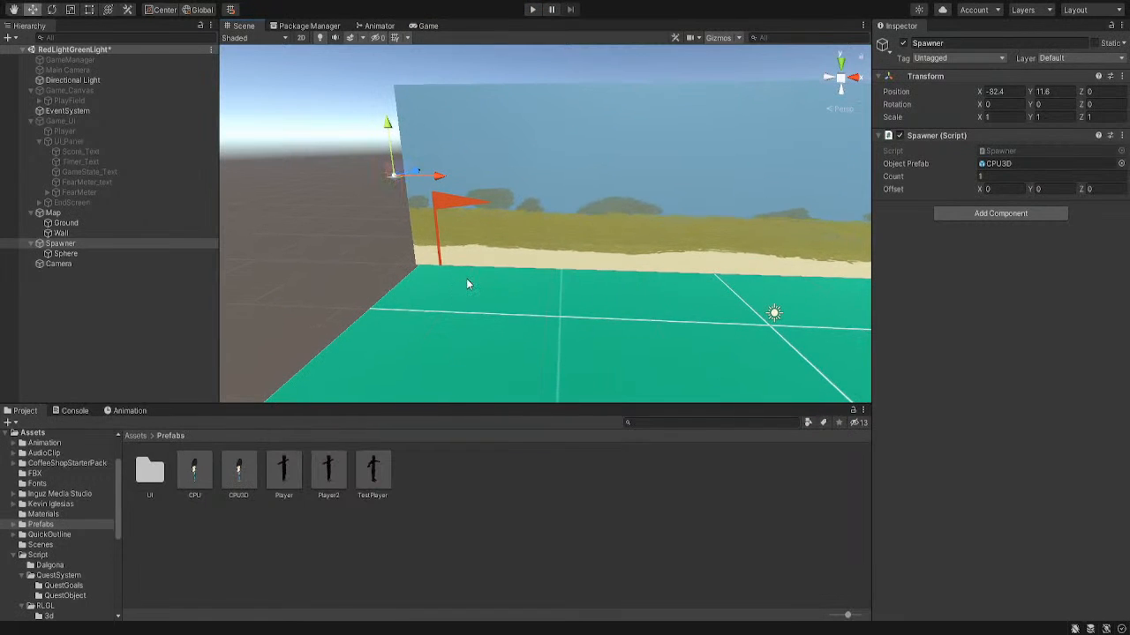
{"action": "scroll", "coordinate": [466, 278], "scroll_direction": "down", "scroll_amount": 5}
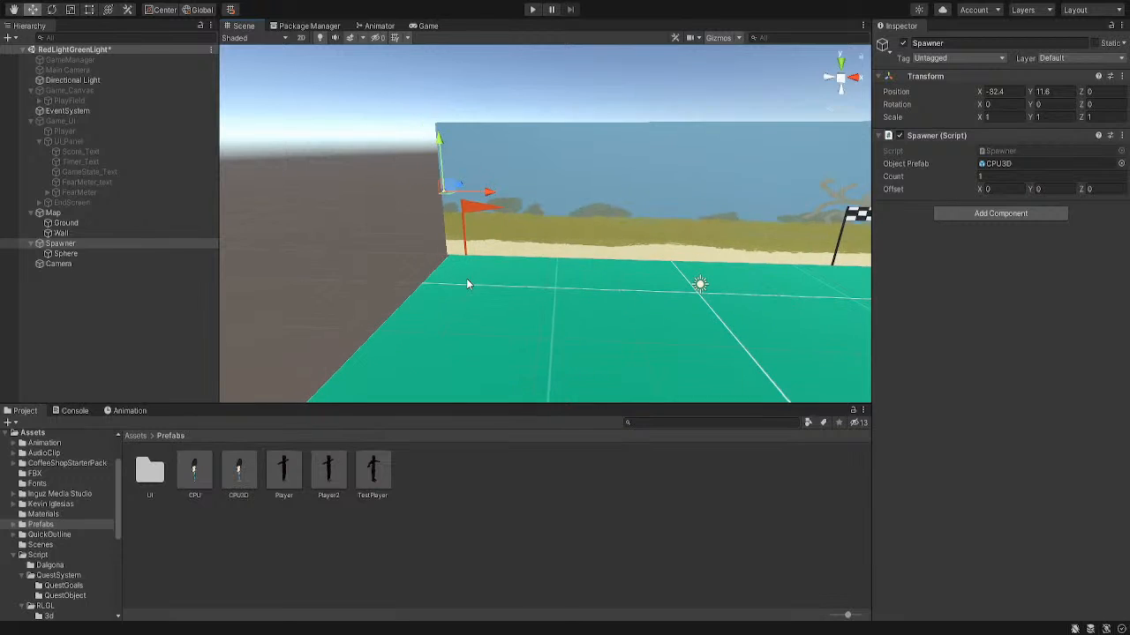
{"action": "scroll", "coordinate": [466, 277], "scroll_direction": "down", "scroll_amount": 2}
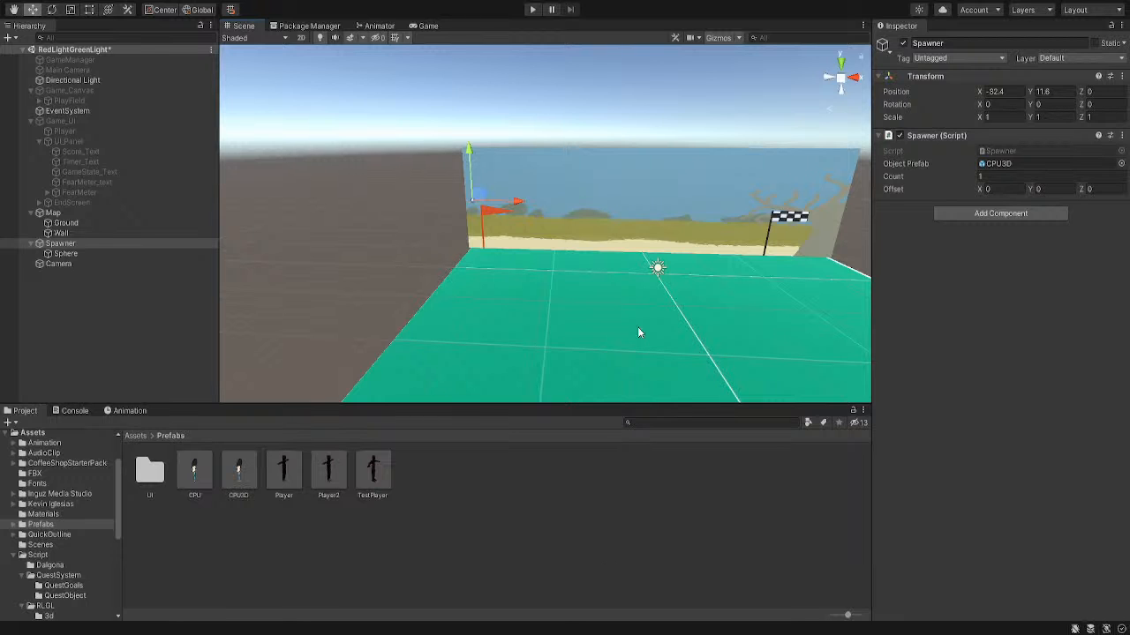
{"action": "scroll", "coordinate": [639, 333], "scroll_direction": "down", "scroll_amount": 8}
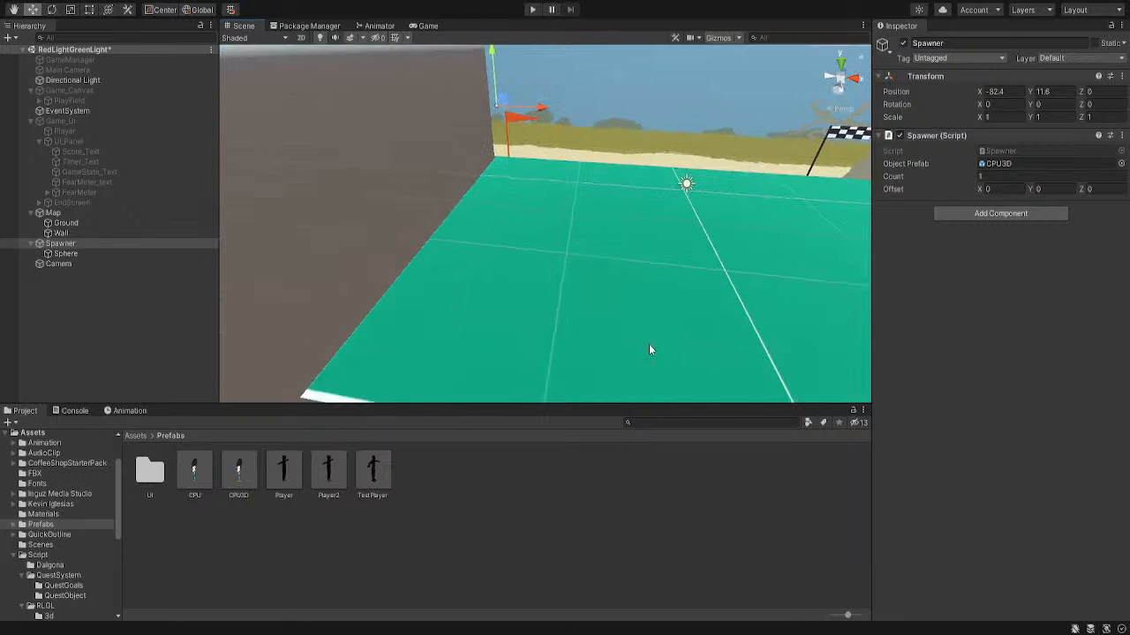
{"action": "left_click", "coordinate": [33, 245]}
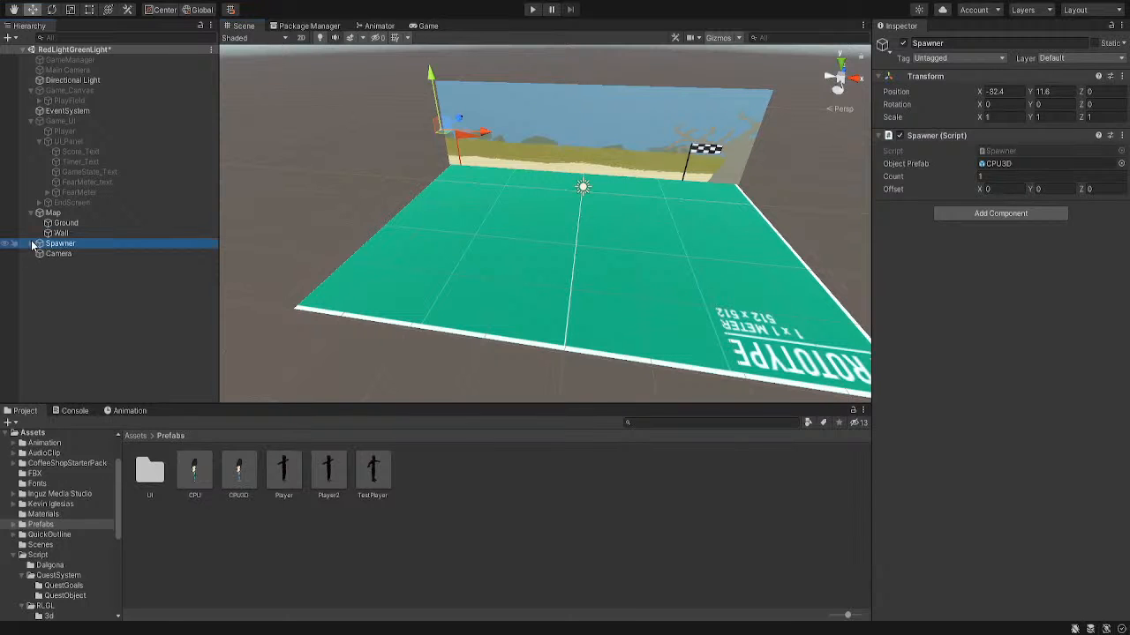
{"action": "left_click", "coordinate": [31, 212]}
{"action": "left_click", "coordinate": [51, 214]}
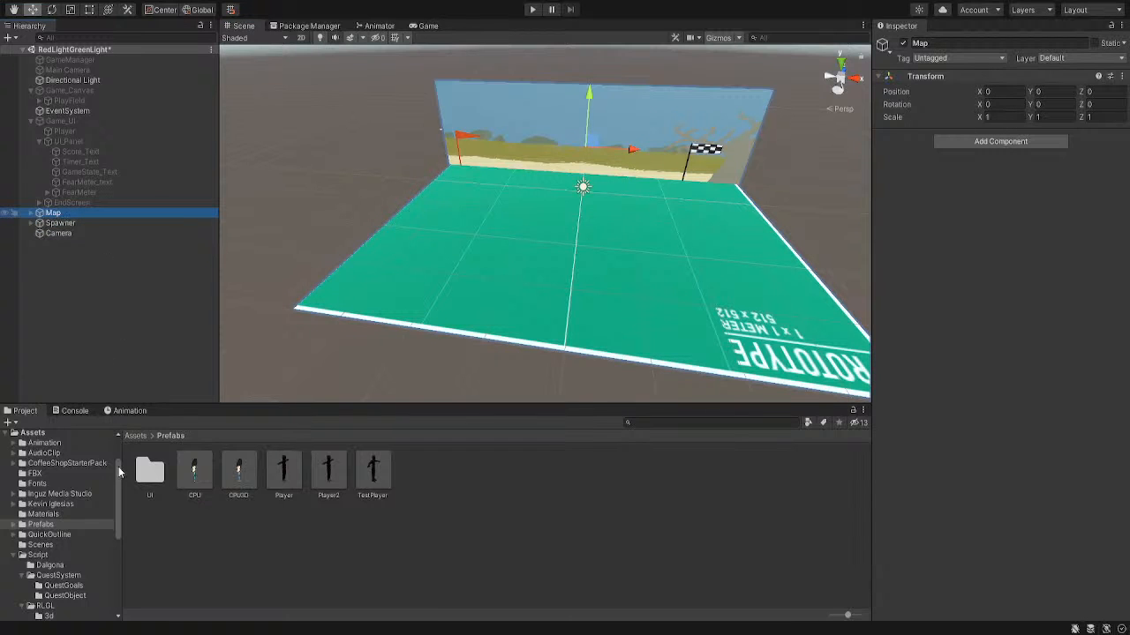
{"action": "key", "text": "alt+shift+n"}
{"action": "type", "text": "Finishline"}
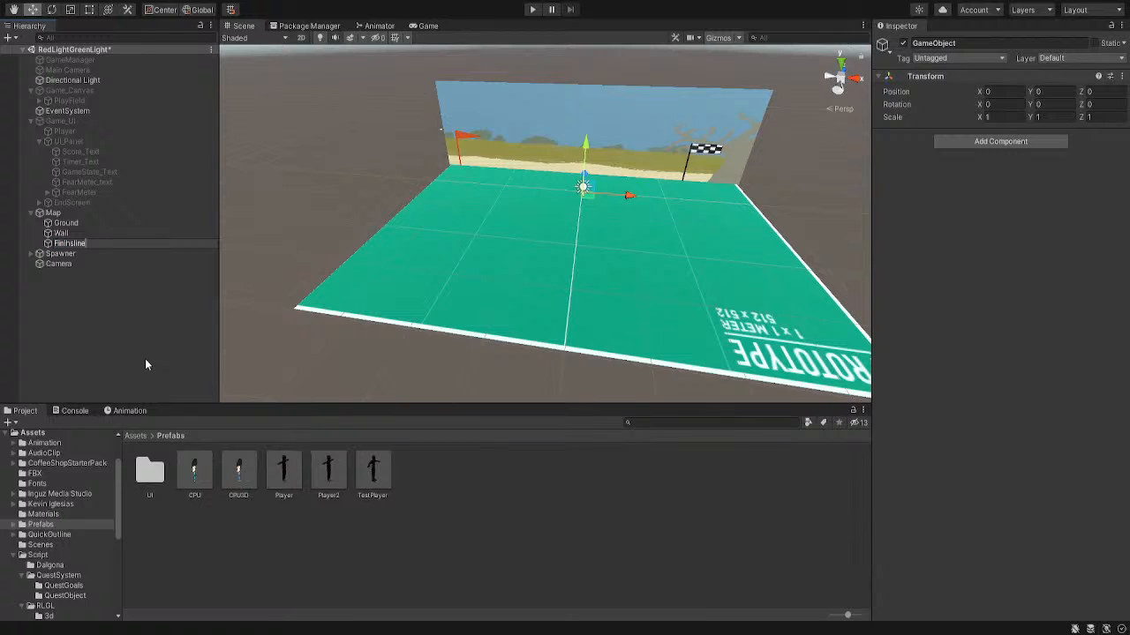
{"action": "key", "text": "Return"}
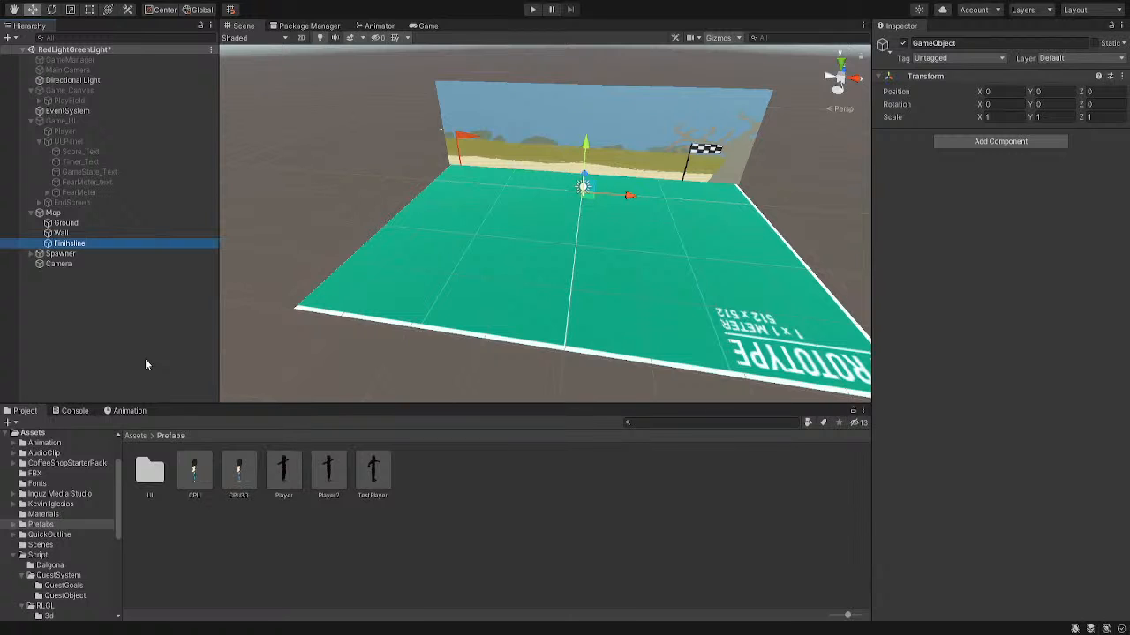
Correct the spelling of the new child object's name to Finishline
{"action": "left_click", "coordinate": [971, 42]}
{"action": "key", "text": "Right"}
{"action": "key", "text": "Right"}
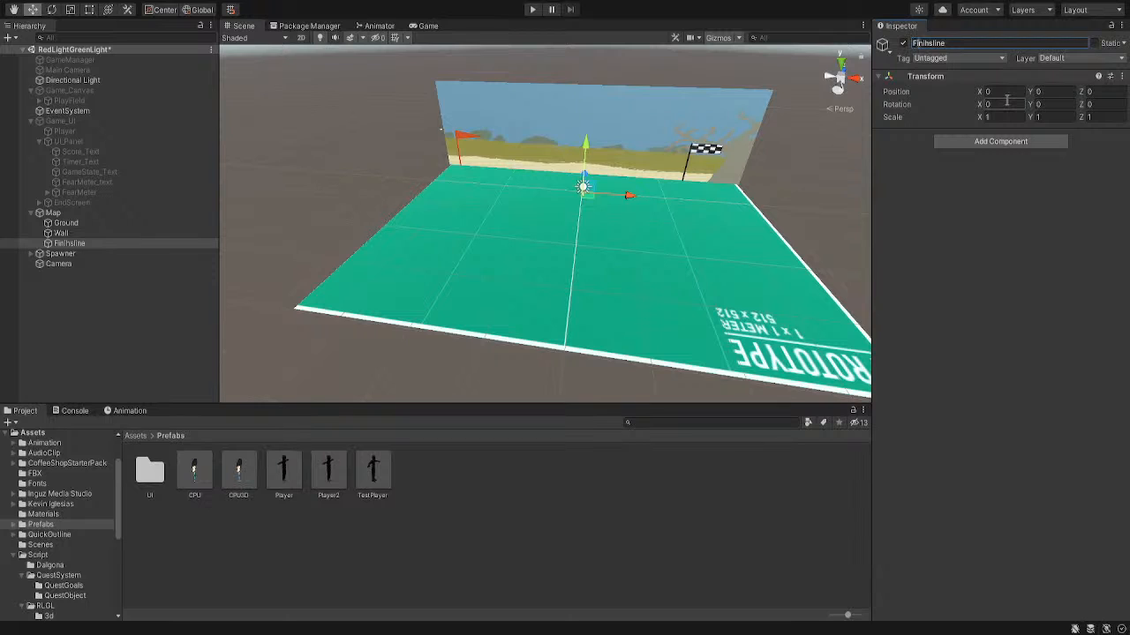
{"action": "key", "text": "BackSpace"}
{"action": "key", "text": "Right"}
{"action": "type", "text": "h"}
{"action": "key", "text": "Right"}
{"action": "key", "text": "Right"}
{"action": "key", "text": "Right"}
{"action": "key", "text": "Right"}
{"action": "key", "text": "Return"}
Move the Finishline object near the checkered flag to an X position of about 61.9 and add a Box Collider
{"action": "left_click_drag", "start_coordinate": [627, 196], "coordinate": [735, 210]}
{"action": "middle_click_drag", "start_coordinate": [735, 211], "coordinate": [617, 250]}
{"action": "left_click_drag", "start_coordinate": [664, 231], "coordinate": [669, 231]}
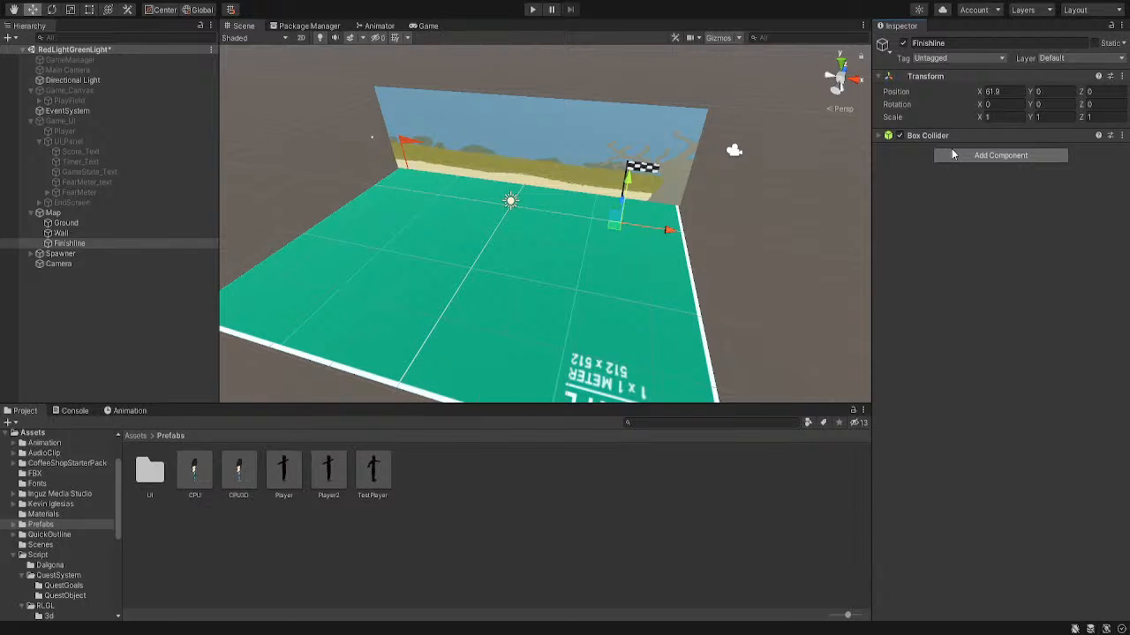
Stretch the Finishline Box Collider across the field to a size of about X 4.52, Y 9.08, Z 151.65
{"action": "left_click", "coordinate": [880, 135]}
{"action": "middle_click_drag", "start_coordinate": [723, 228], "coordinate": [666, 163]}
{"action": "left_click", "coordinate": [987, 155]}
{"action": "left_click_drag", "start_coordinate": [1030, 209], "coordinate": [76, 218]}
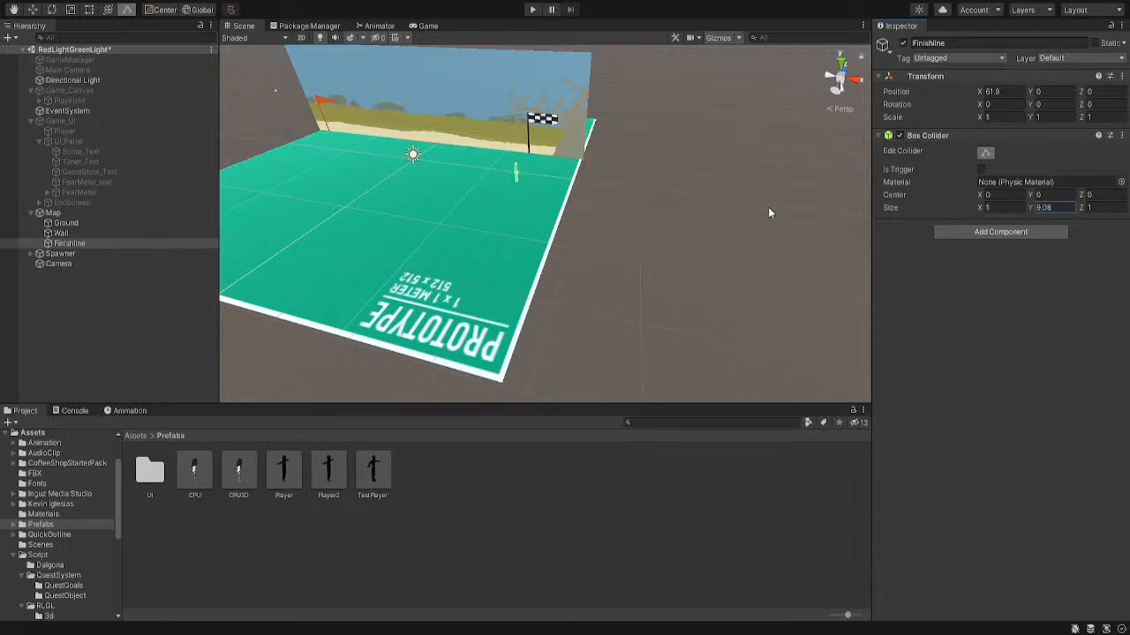
{"action": "left_click_drag", "start_coordinate": [980, 208], "coordinate": [616, 503]}
{"action": "middle_click_drag", "start_coordinate": [585, 348], "coordinate": [610, 310]}
{"action": "left_click_drag", "start_coordinate": [610, 309], "coordinate": [481, 265], "text": "alt"}
{"action": "middle_click_drag", "start_coordinate": [481, 265], "coordinate": [456, 302]}
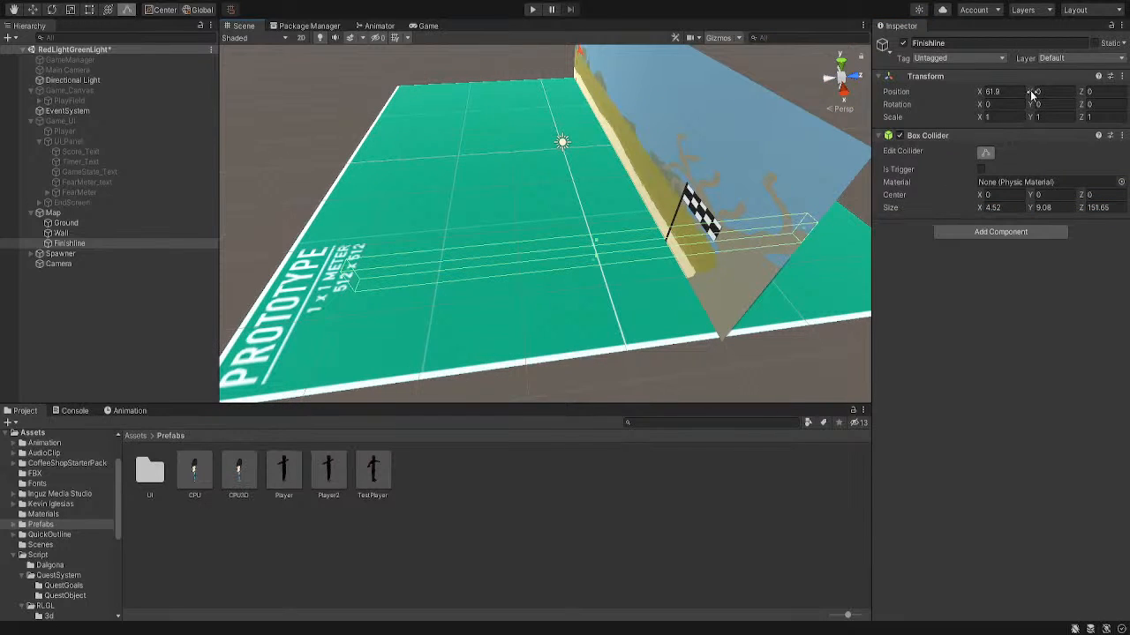
Set the Finishline object's position to X 60.34 and Z -42.5
{"action": "mouse_move", "coordinate": [980, 93]}
{"action": "left_mouse_down"}
{"action": "mouse_move", "coordinate": [958, 104]}
{"action": "mouse_move", "coordinate": [967, 96]}
{"action": "left_mouse_up"}
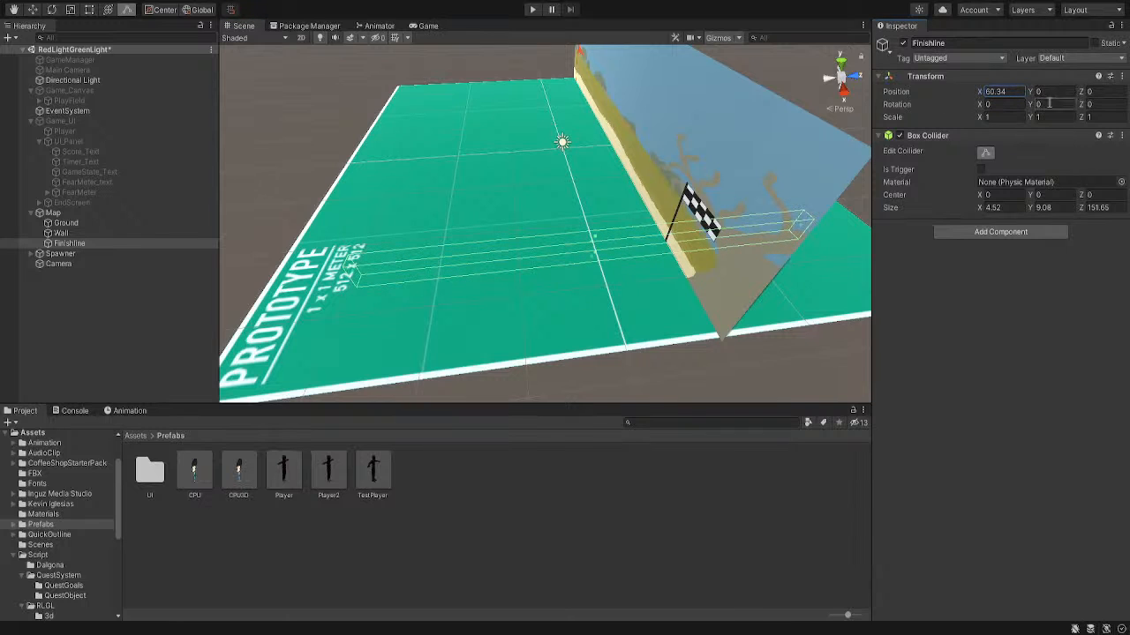
{"action": "left_click", "coordinate": [1099, 91]}
{"action": "type", "text": "-42.5"}
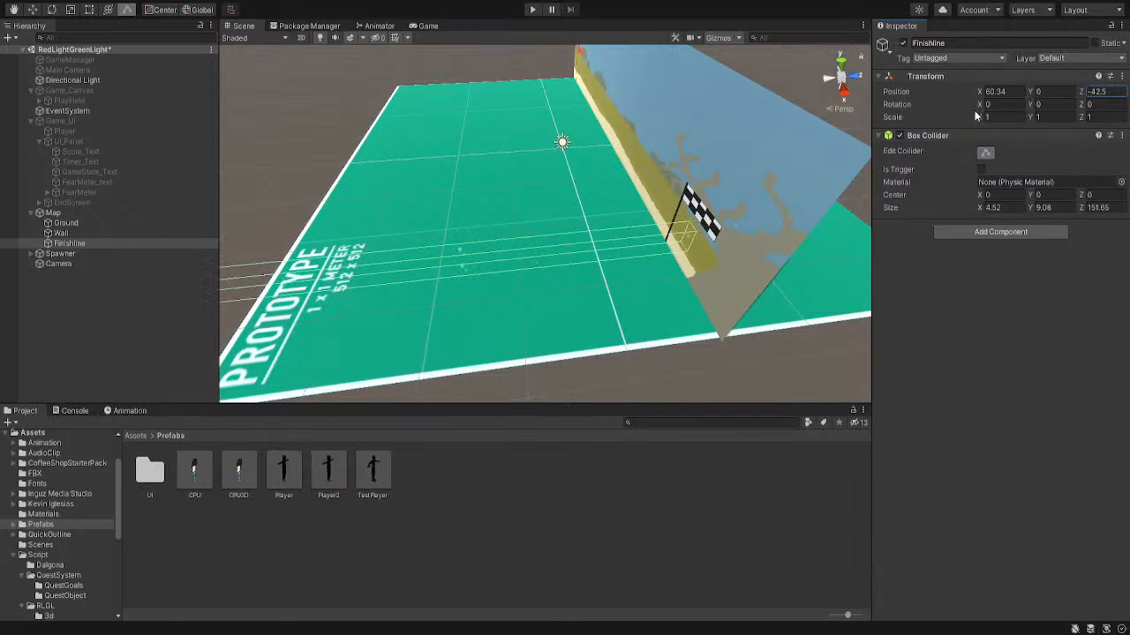
Shift the Finishline object along Z to -31.6 so its collider fits the field's width
{"action": "left_click_drag", "start_coordinate": [975, 115], "coordinate": [1003, 107]}
{"action": "right_click_drag", "start_coordinate": [477, 217], "coordinate": [589, 266]}
{"action": "middle_click_drag", "start_coordinate": [589, 266], "coordinate": [719, 156]}
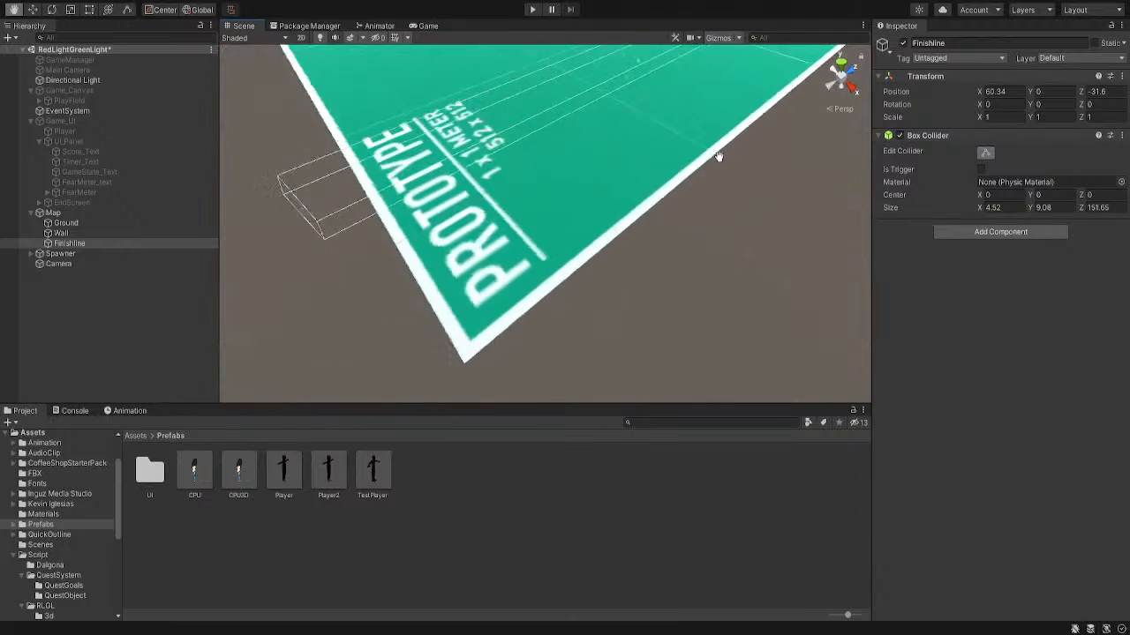
{"action": "right_click_drag", "start_coordinate": [719, 156], "coordinate": [557, 211]}
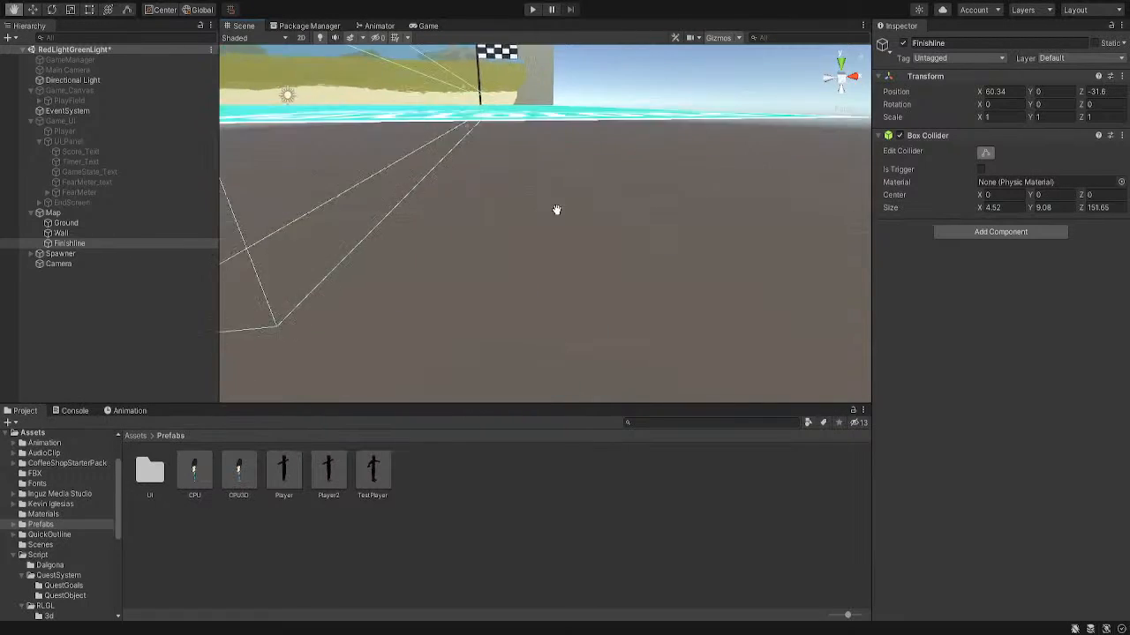
{"action": "mouse_move", "coordinate": [557, 210]}
{"action": "middle_mouse_down"}
{"action": "mouse_move", "coordinate": [587, 209]}
{"action": "mouse_move", "coordinate": [573, 217]}
{"action": "middle_mouse_up"}
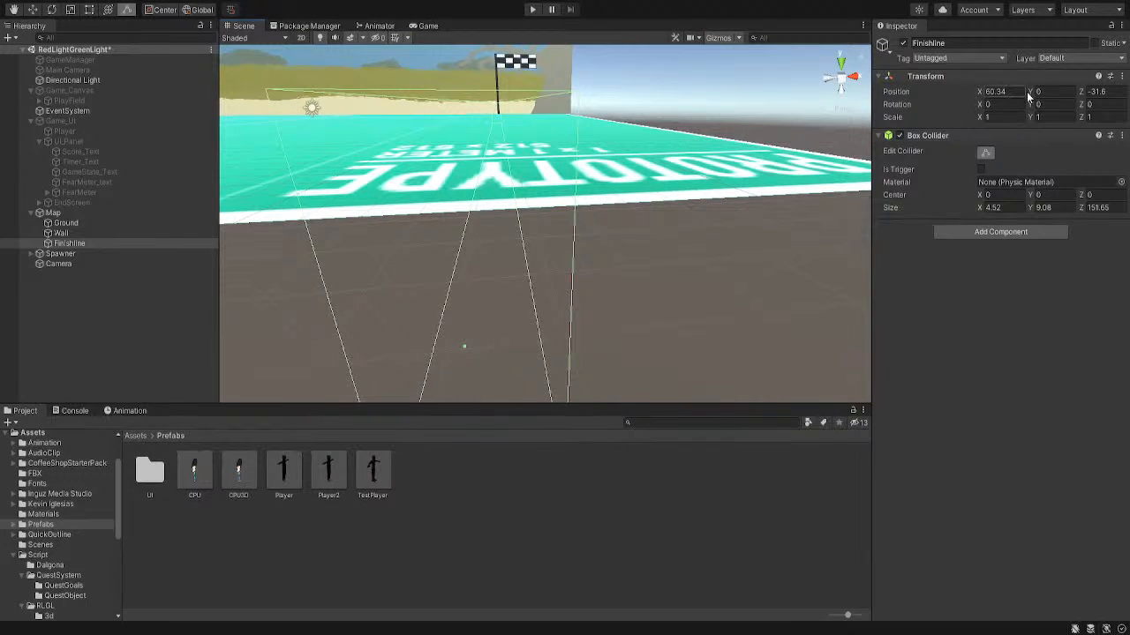
Set the Finishline object's position to X 63.18 and Y 4.34, and finish editing its collider
{"action": "left_click_drag", "start_coordinate": [1027, 91], "coordinate": [1120, 53]}
{"action": "left_click_drag", "start_coordinate": [1030, 91], "coordinate": [999, 90]}
{"action": "scroll", "coordinate": [631, 198], "scroll_direction": "down", "scroll_amount": 10}
{"action": "right_click_drag", "start_coordinate": [618, 202], "coordinate": [609, 224]}
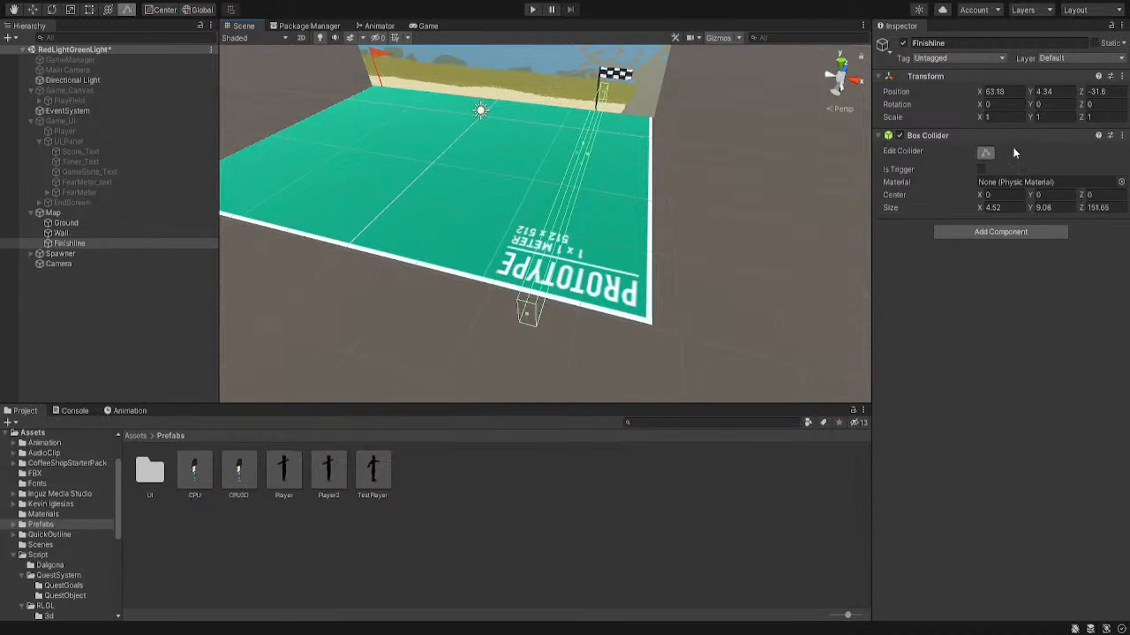
{"action": "left_click", "coordinate": [986, 155]}
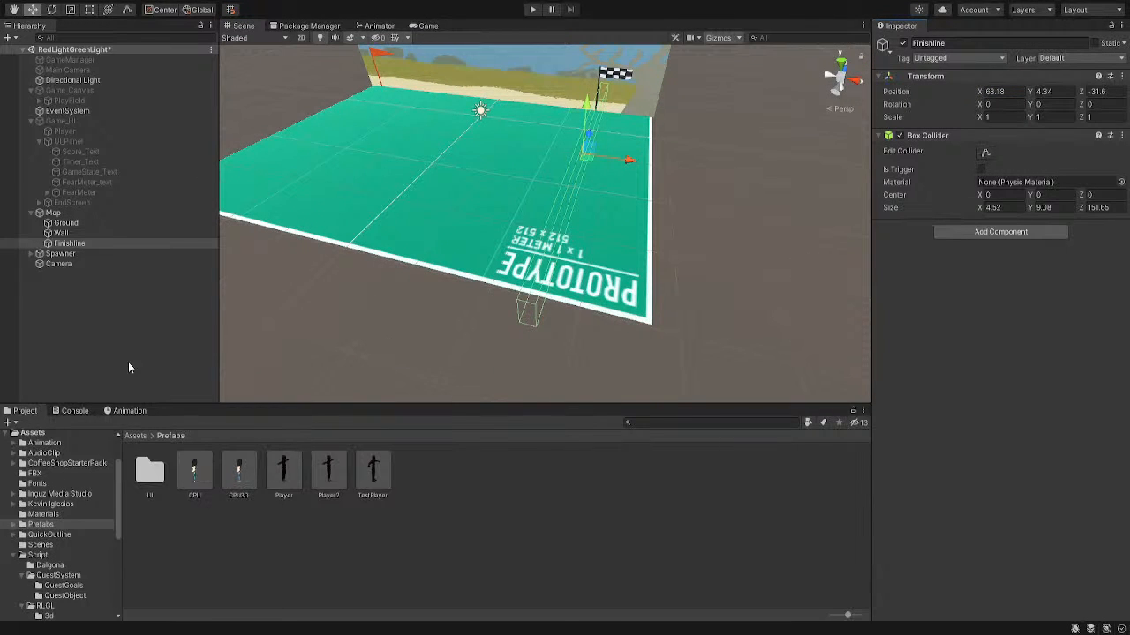
Check the tag and Box Collider 2D settings of the old Finish object inside PlayField
{"action": "left_click", "coordinate": [39, 102]}
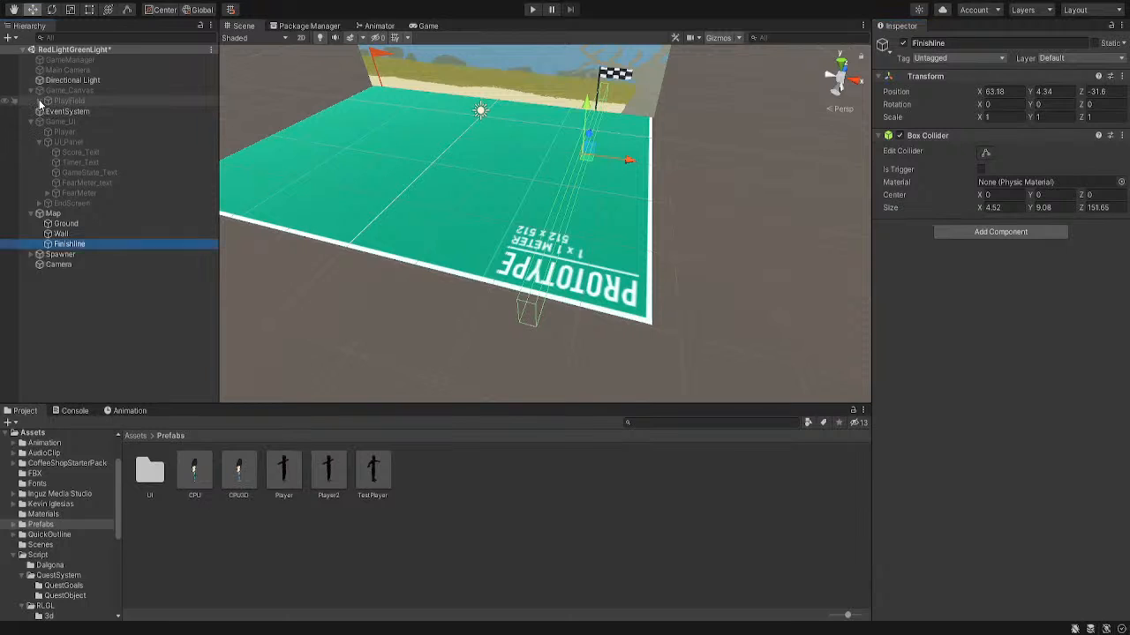
{"action": "left_click", "coordinate": [56, 120]}
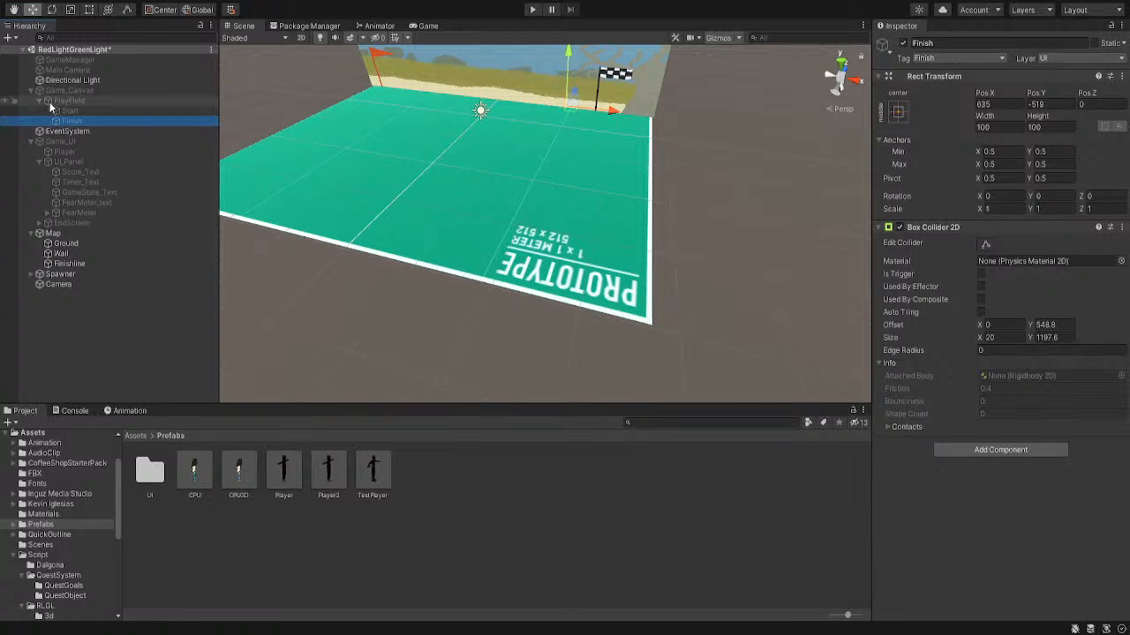
{"action": "left_click", "coordinate": [39, 101]}
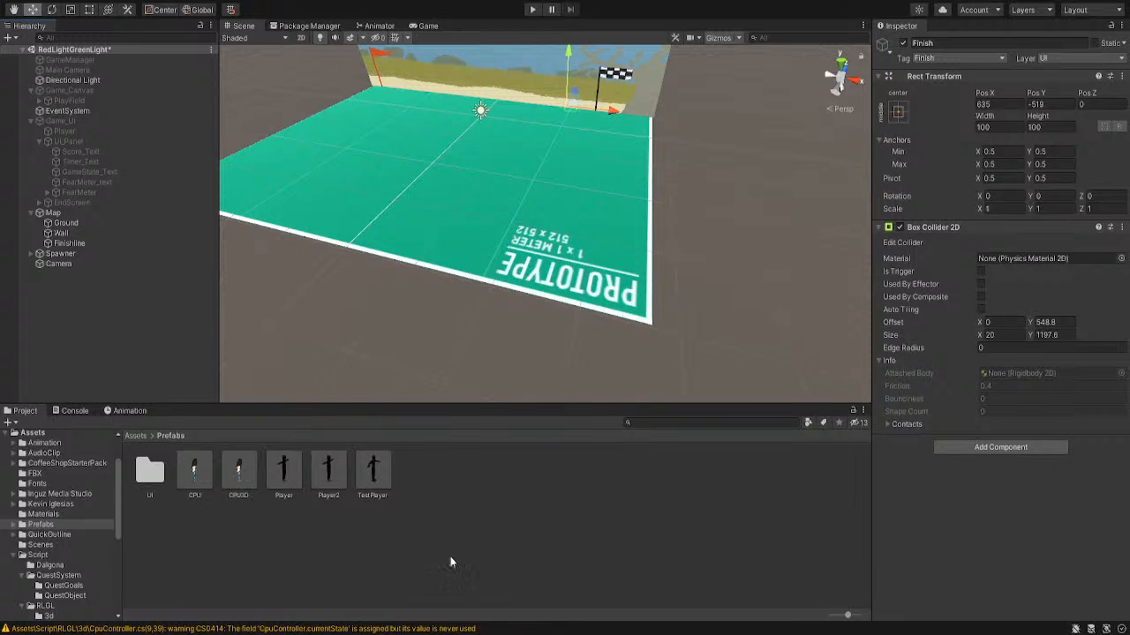
Open the Spawner script from the Script/RLGL/3d folder
{"action": "left_click", "coordinate": [56, 608]}
{"action": "left_click", "coordinate": [56, 617]}
{"action": "left_click", "coordinate": [194, 472]}
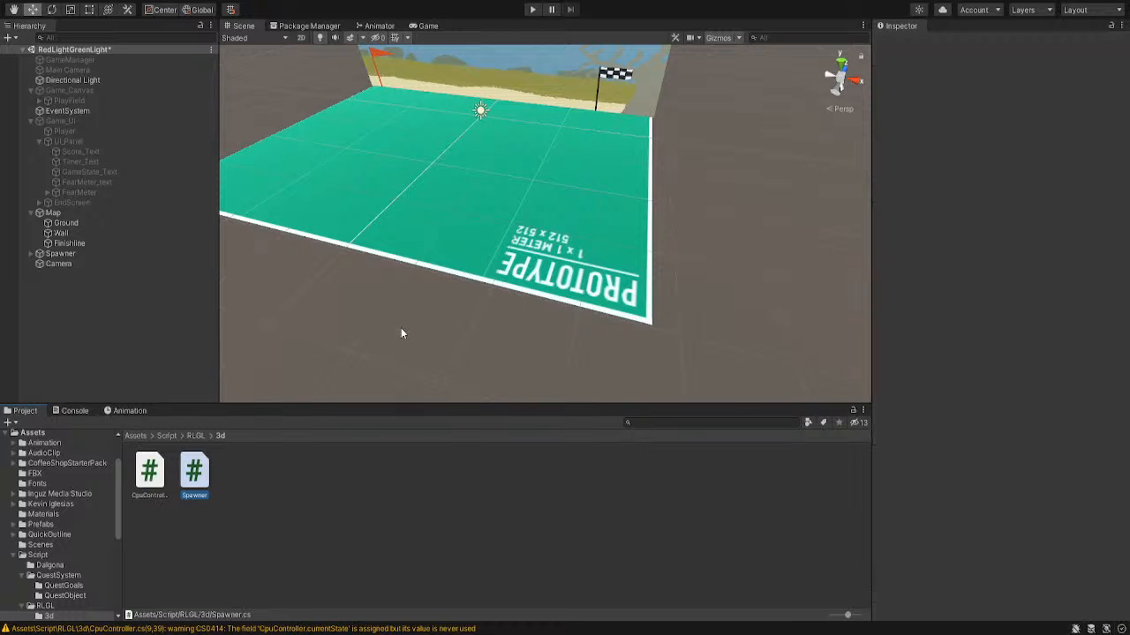
Try moving the Spawner's child Sphere to X 8.4 and Z -81.3 and compare it with its parent
{"action": "mouse_move", "coordinate": [308, 326]}
{"action": "right_mouse_down"}
{"action": "mouse_move", "coordinate": [345, 336]}
{"action": "mouse_move", "coordinate": [309, 321]}
{"action": "right_mouse_up"}
{"action": "middle_click_drag", "start_coordinate": [309, 320], "coordinate": [420, 328]}
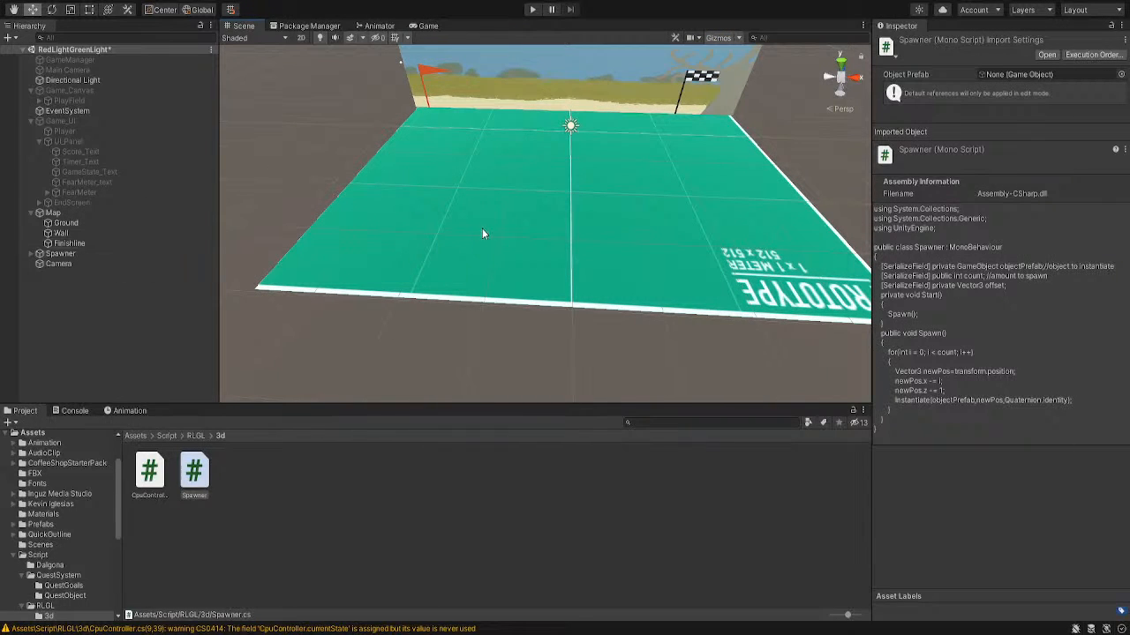
{"action": "left_click", "coordinate": [402, 62]}
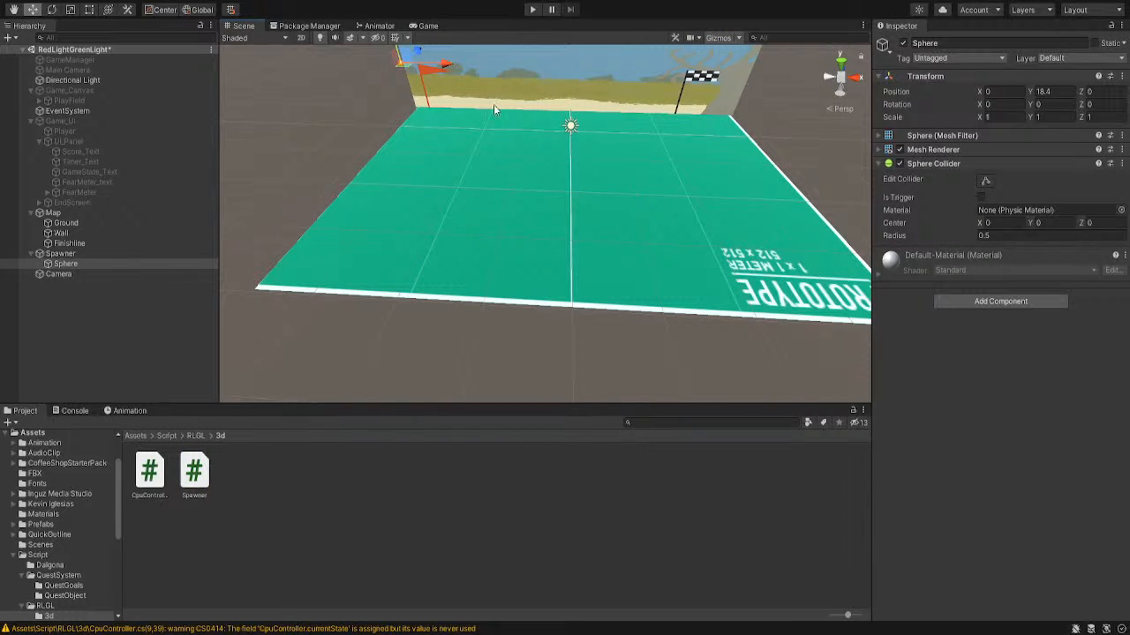
{"action": "left_click_drag", "start_coordinate": [417, 51], "coordinate": [351, 188]}
{"action": "right_click_drag", "start_coordinate": [338, 233], "coordinate": [428, 244]}
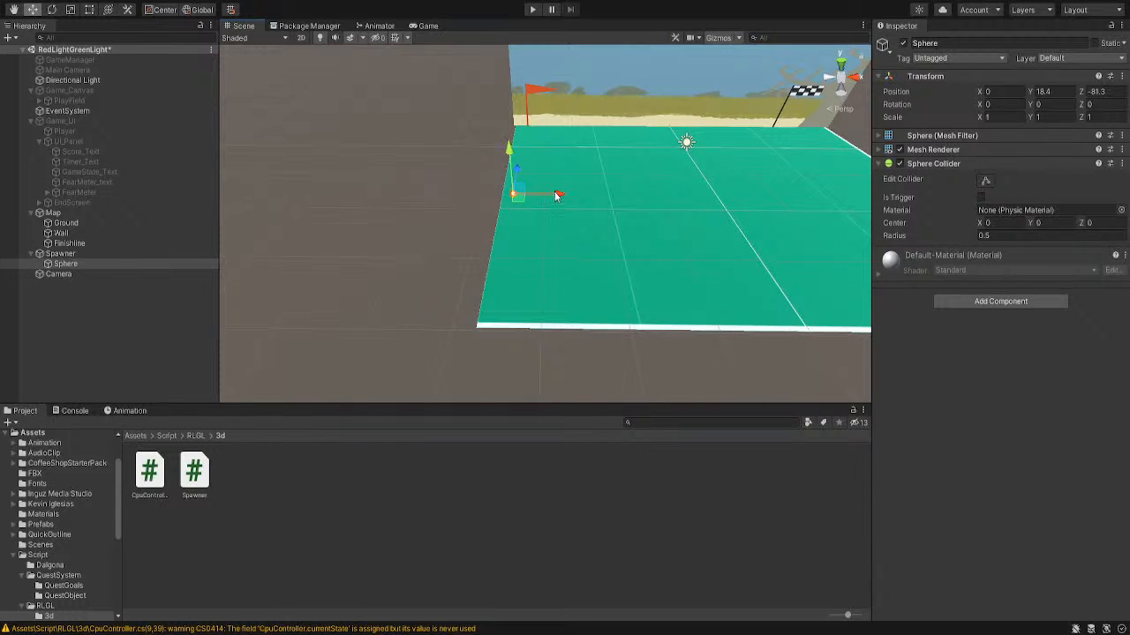
{"action": "left_click_drag", "start_coordinate": [556, 196], "coordinate": [584, 196]}
{"action": "middle_click_drag", "start_coordinate": [536, 255], "coordinate": [606, 262]}
{"action": "left_click_drag", "start_coordinate": [491, 181], "coordinate": [527, 191]}
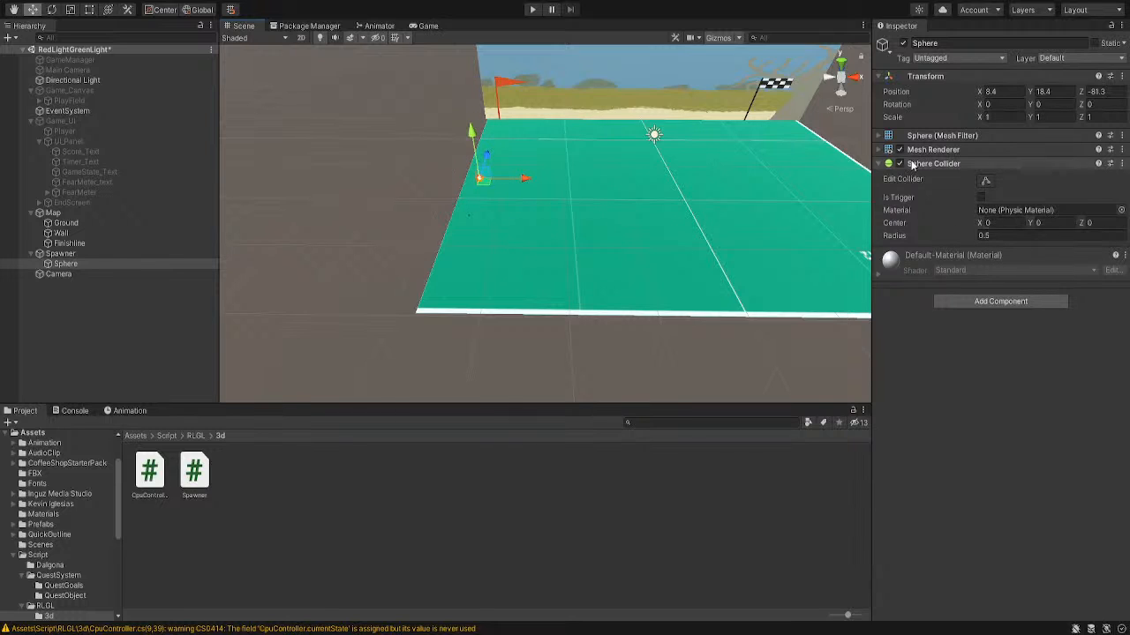
{"action": "left_click", "coordinate": [208, 254]}
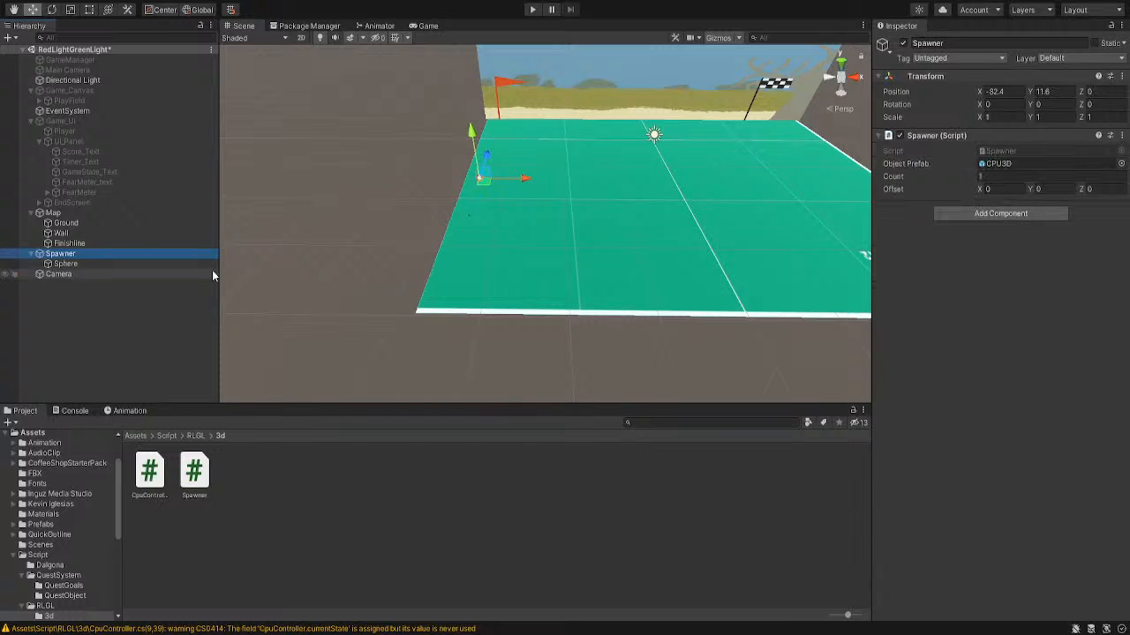
{"action": "left_click", "coordinate": [168, 264]}
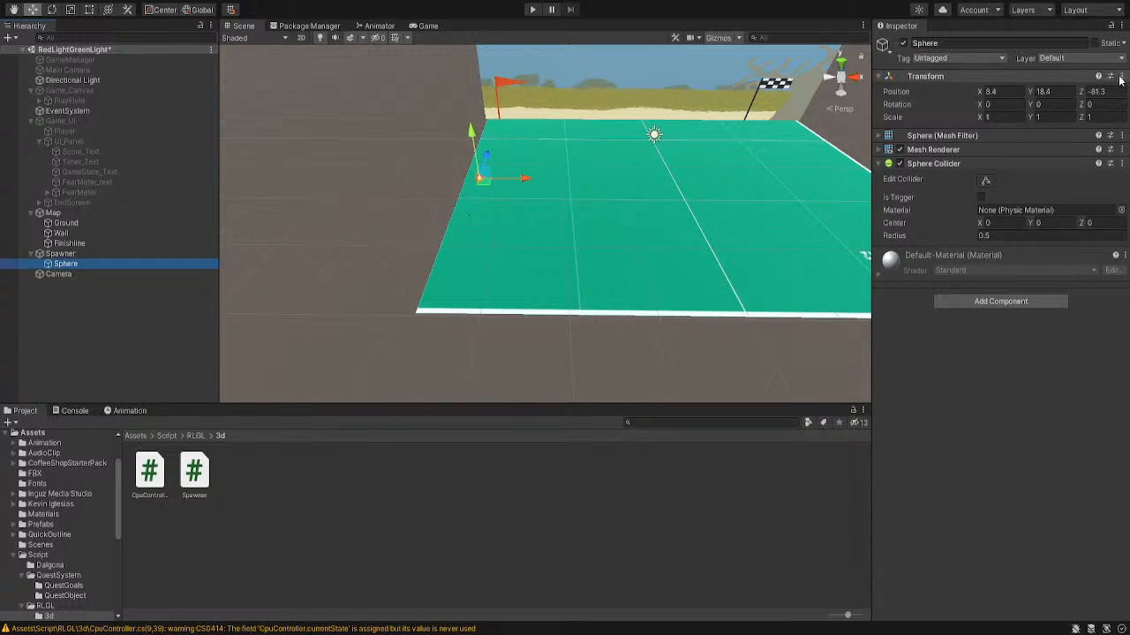
Move the Spawner object to X -74.09 and Z -75.36, near the field's front corner on the red flag's side
{"action": "double_click", "coordinate": [136, 251]}
{"action": "middle_click_drag", "start_coordinate": [697, 181], "coordinate": [616, 202]}
{"action": "left_click_drag", "start_coordinate": [380, 190], "coordinate": [357, 213]}
{"action": "right_click_drag", "start_coordinate": [356, 212], "coordinate": [570, 257]}
{"action": "middle_click_drag", "start_coordinate": [496, 249], "coordinate": [561, 168]}
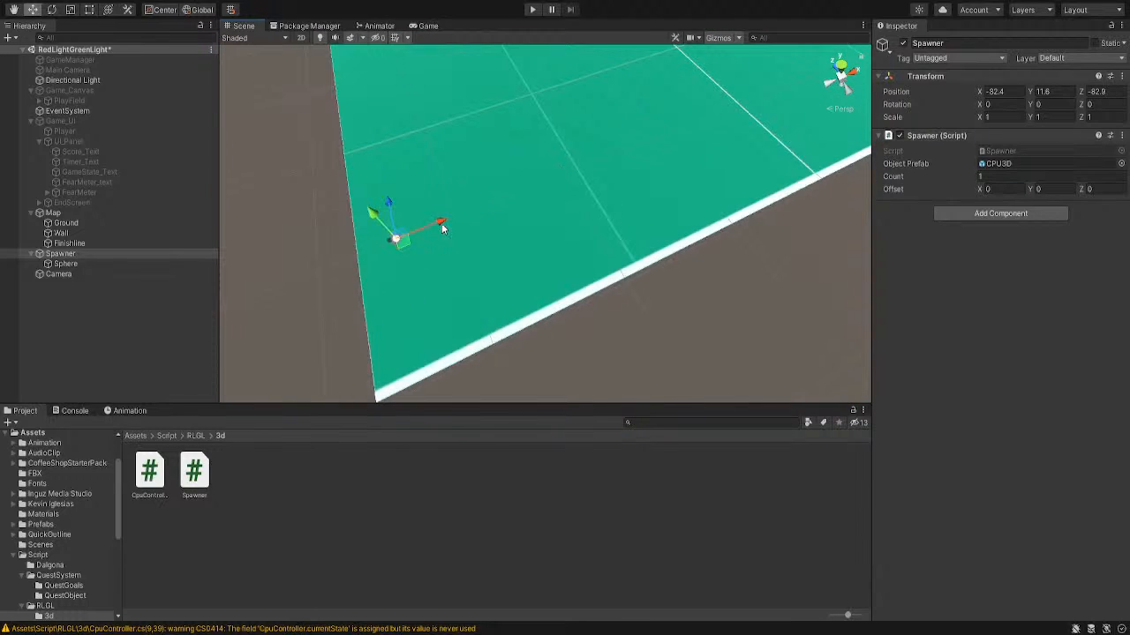
{"action": "left_click_drag", "start_coordinate": [443, 227], "coordinate": [504, 208]}
{"action": "right_click_drag", "start_coordinate": [609, 258], "coordinate": [459, 256]}
{"action": "middle_click_drag", "start_coordinate": [729, 281], "coordinate": [668, 268]}
{"action": "left_click_drag", "start_coordinate": [486, 263], "coordinate": [543, 253]}
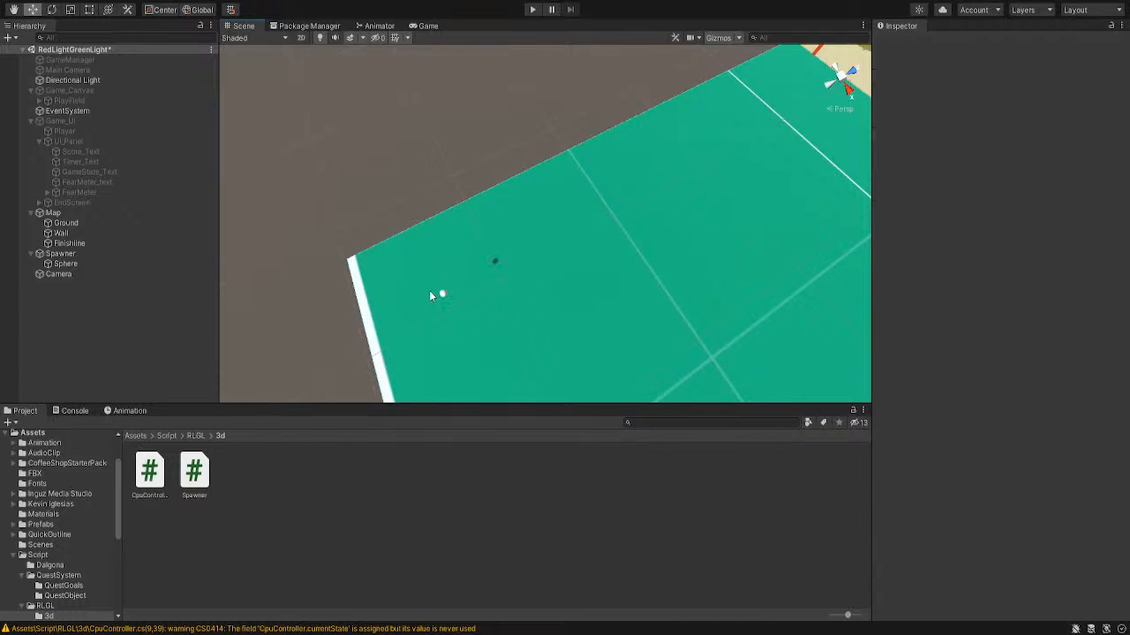
{"action": "left_click", "coordinate": [93, 255]}
{"action": "left_click_drag", "start_coordinate": [481, 269], "coordinate": [523, 296]}
{"action": "right_click_drag", "start_coordinate": [523, 296], "coordinate": [967, 183]}
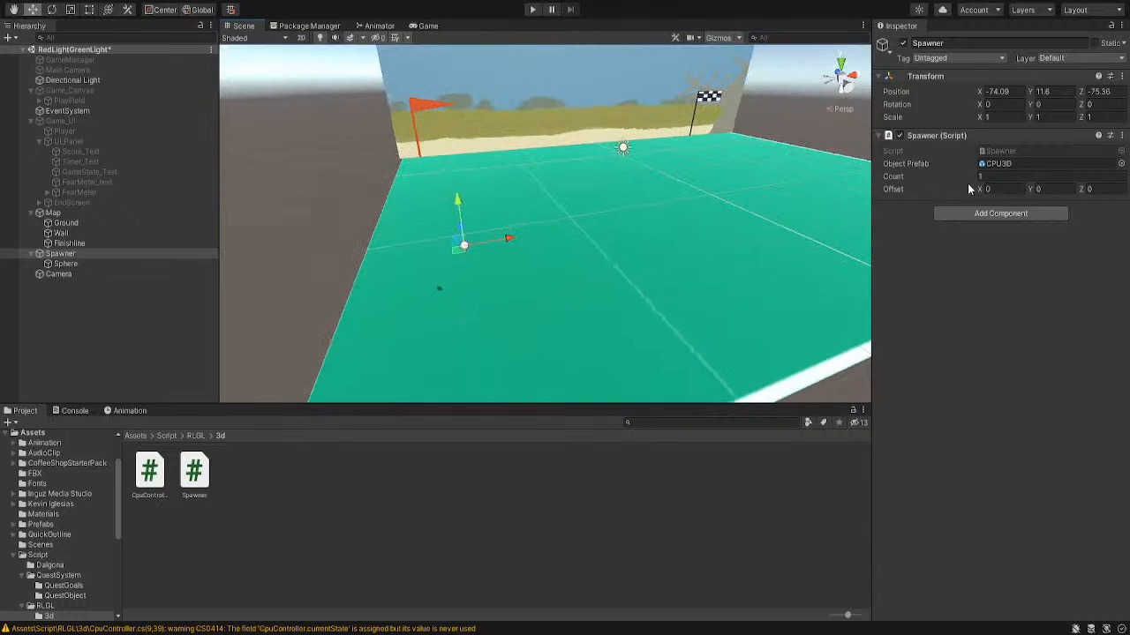
Set the Spawner's Count to 3 and briefly run the game to test the spawning
{"action": "left_click", "coordinate": [1007, 177]}
{"action": "type", "text": "3"}
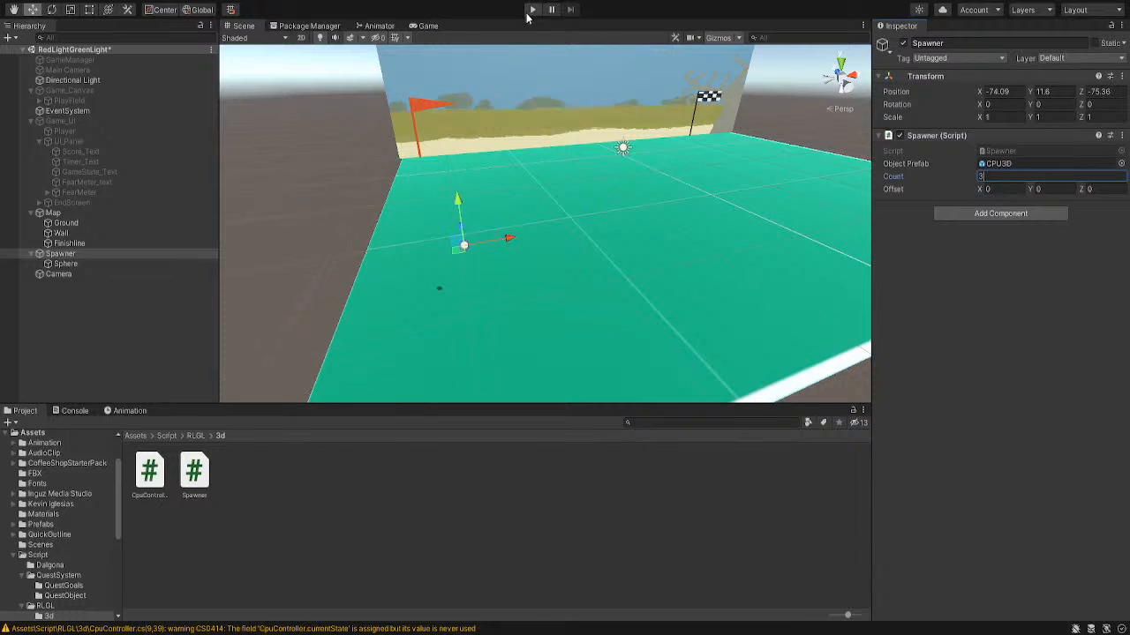
{"action": "left_click", "coordinate": [532, 11]}
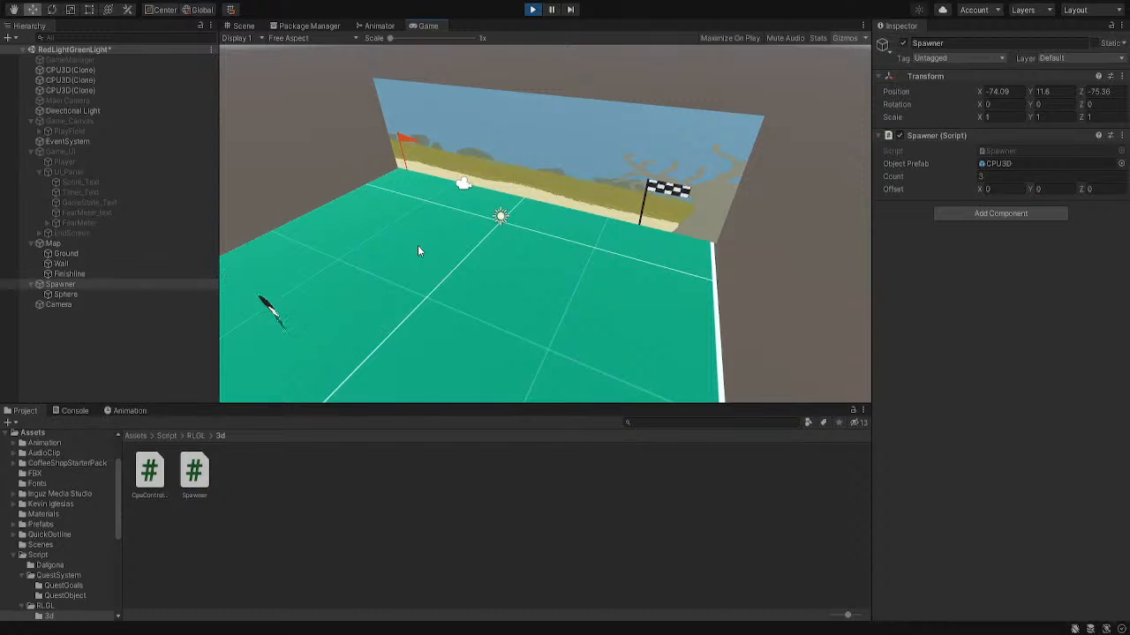
{"action": "left_click", "coordinate": [531, 11]}
Move the Spawner along Z to -20, closer to the background wall
{"action": "right_click_drag", "start_coordinate": [494, 265], "coordinate": [340, 293]}
{"action": "scroll", "coordinate": [627, 296], "scroll_direction": "down", "scroll_amount": 3}
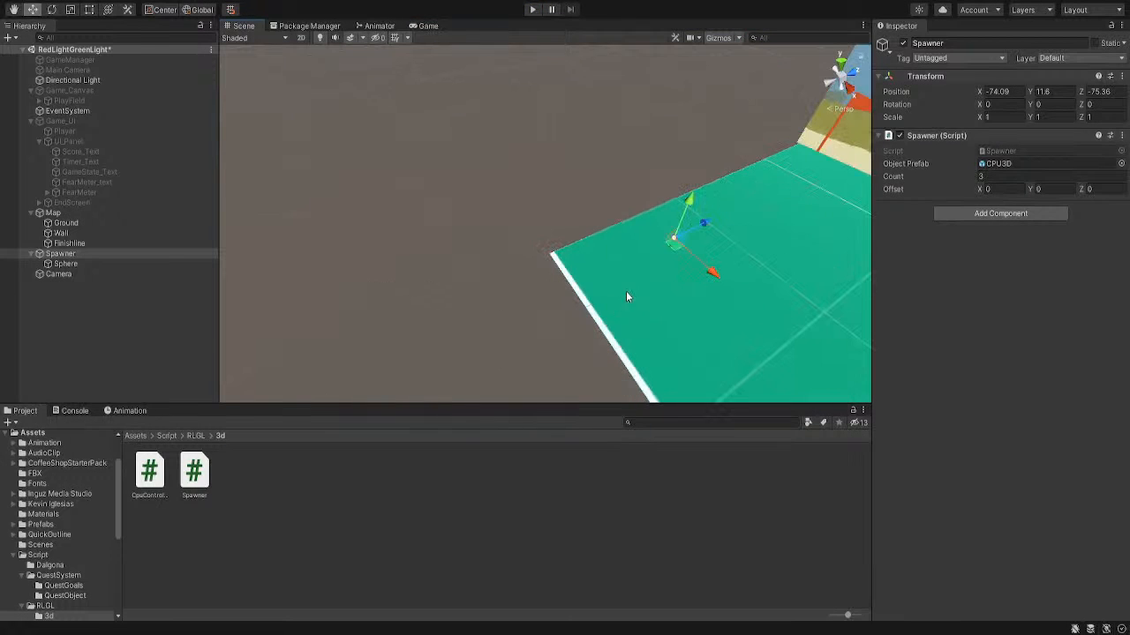
{"action": "left_click_drag", "start_coordinate": [714, 221], "coordinate": [806, 168]}
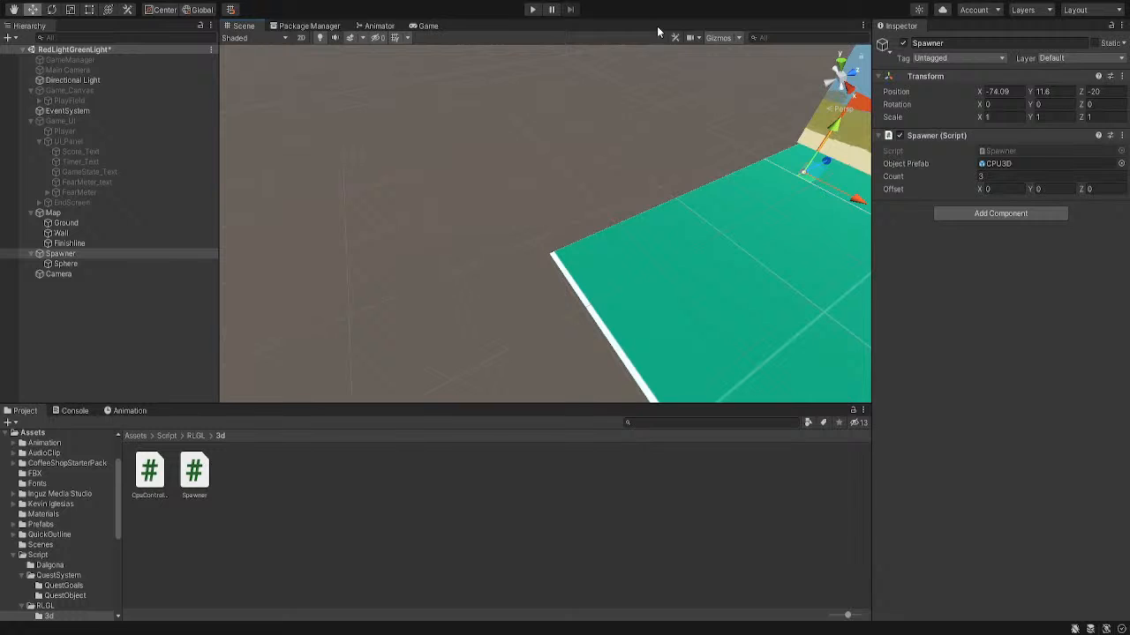
Run the game and examine the spacing of the spawned CPU3D characters in the Scene view
{"action": "left_click", "coordinate": [530, 9]}
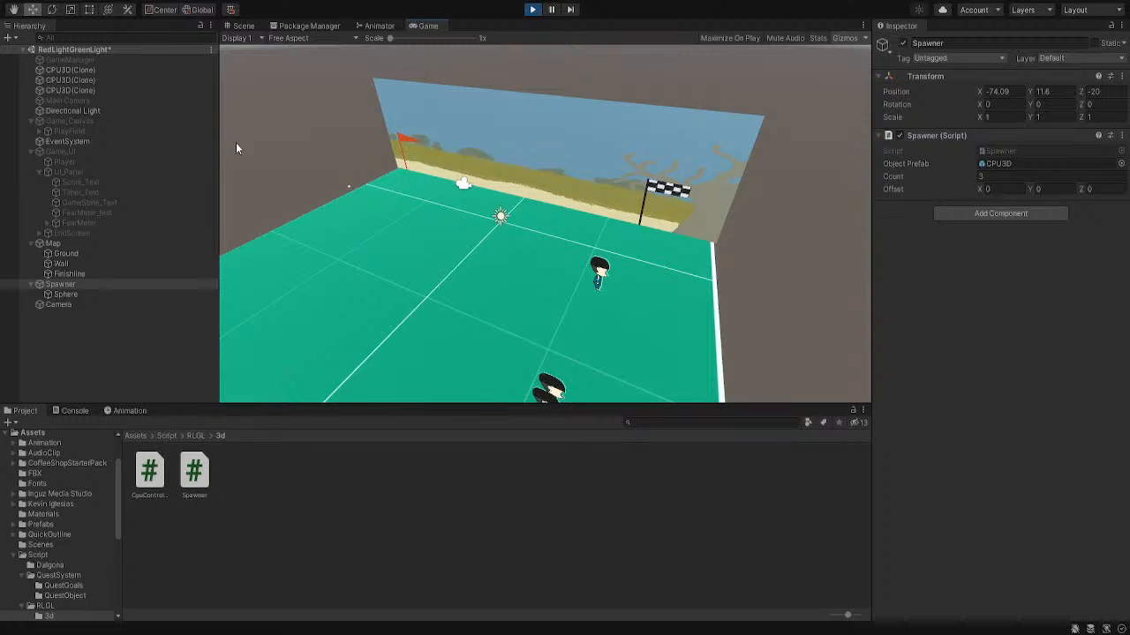
{"action": "left_click", "coordinate": [248, 29]}
{"action": "left_click_drag", "start_coordinate": [690, 255], "coordinate": [648, 297], "text": "alt"}
{"action": "scroll", "coordinate": [654, 295], "scroll_direction": "down", "scroll_amount": 3}
{"action": "middle_click_drag", "start_coordinate": [716, 306], "coordinate": [613, 248]}
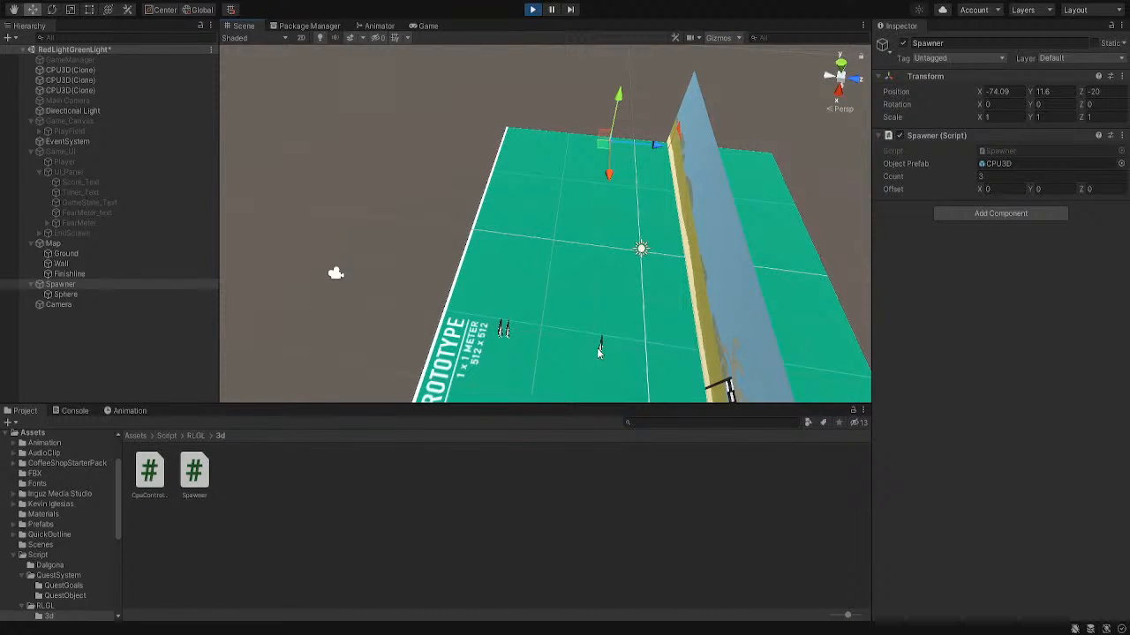
{"action": "middle_click_drag", "start_coordinate": [566, 347], "coordinate": [624, 339]}
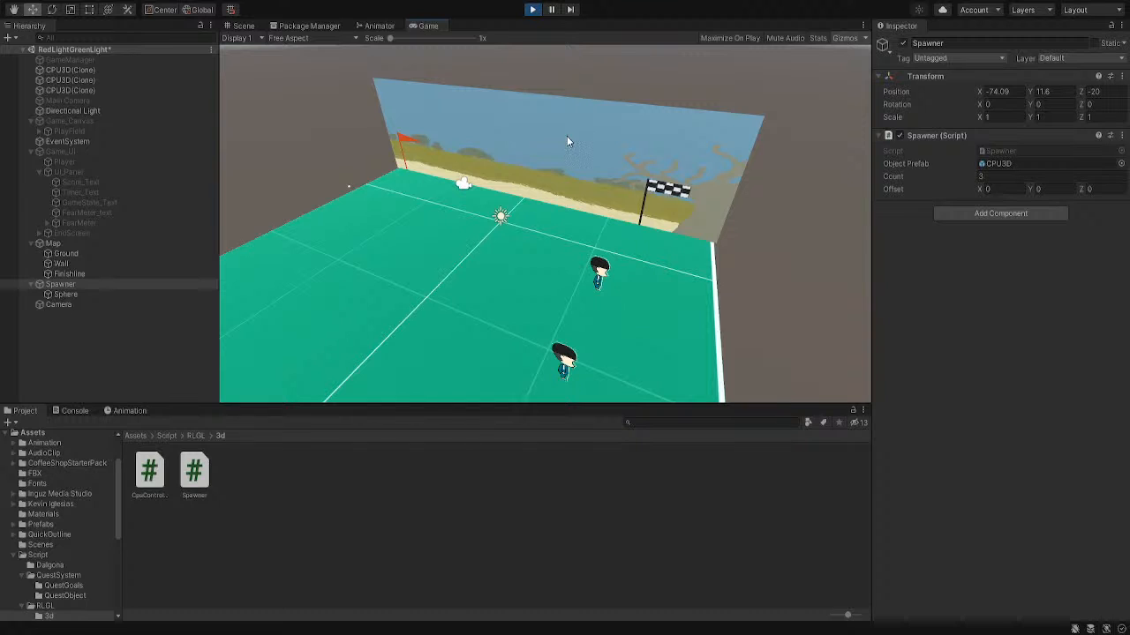
Pause the running game, inspect the CPU3D characters' positions from above in the scene, and stop playback
{"action": "left_click", "coordinate": [554, 11]}
{"action": "right_click_drag", "start_coordinate": [581, 237], "coordinate": [542, 266]}
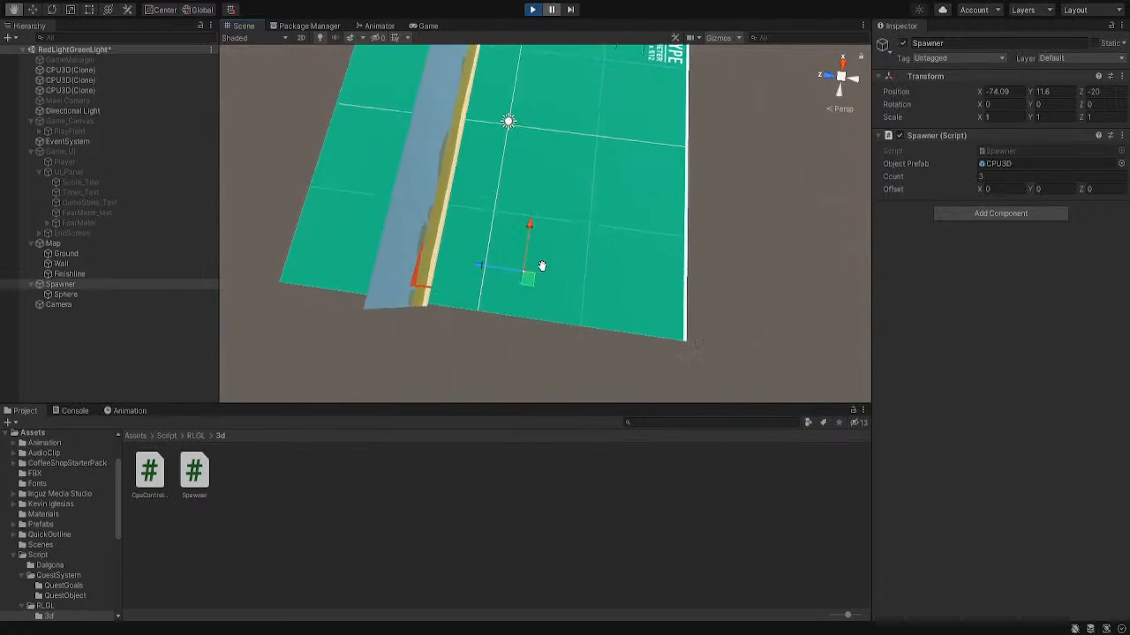
{"action": "middle_click_drag", "start_coordinate": [542, 265], "coordinate": [570, 368]}
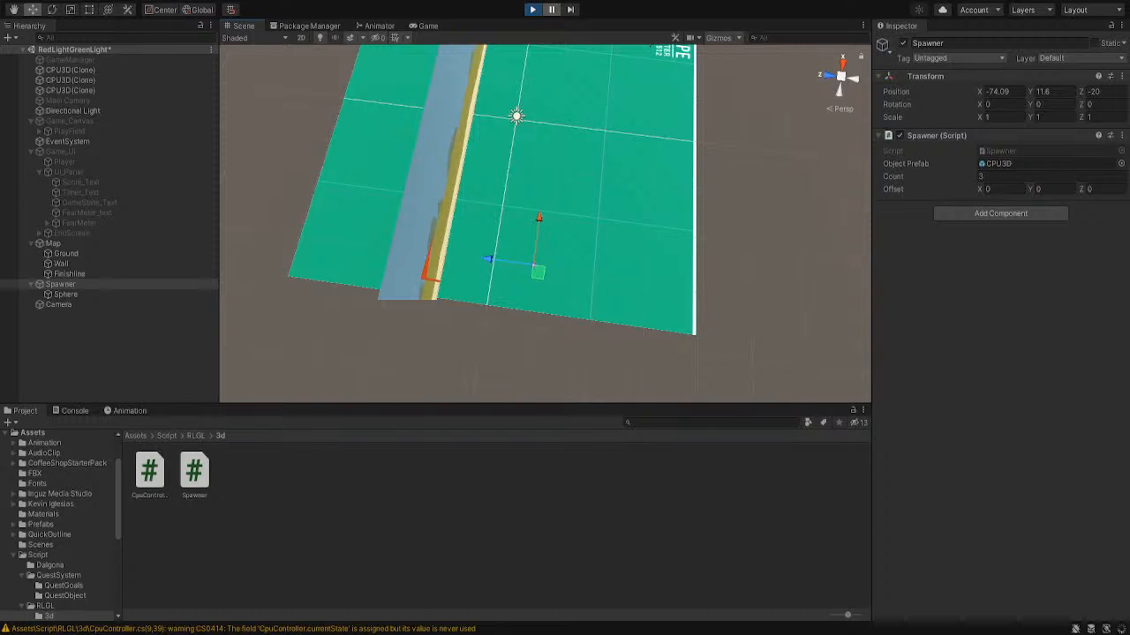
{"action": "left_click", "coordinate": [466, 527]}
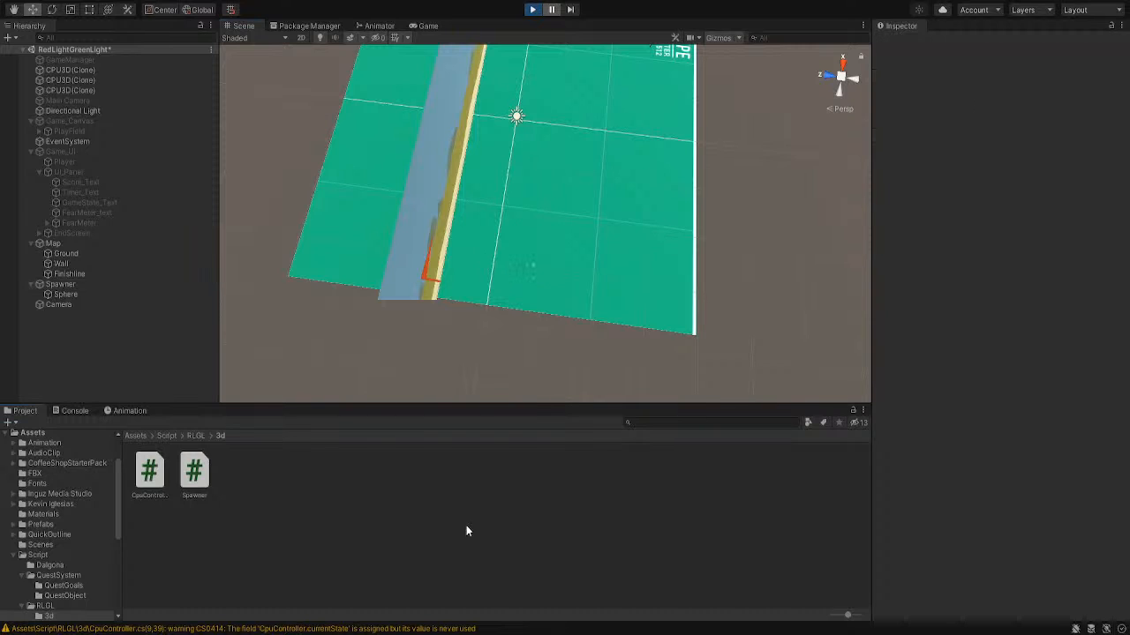
{"action": "mouse_move", "coordinate": [693, 295]}
{"action": "right_mouse_down"}
{"action": "mouse_move", "coordinate": [580, 300]}
{"action": "mouse_move", "coordinate": [534, 287]}
{"action": "right_mouse_up"}
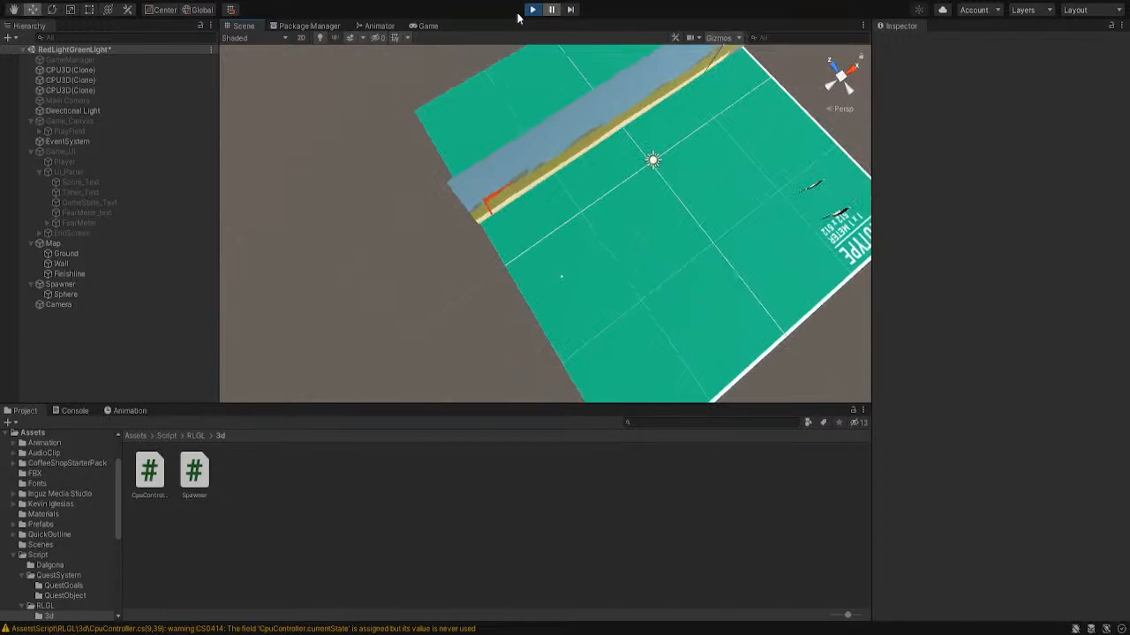
{"action": "left_click", "coordinate": [531, 11]}
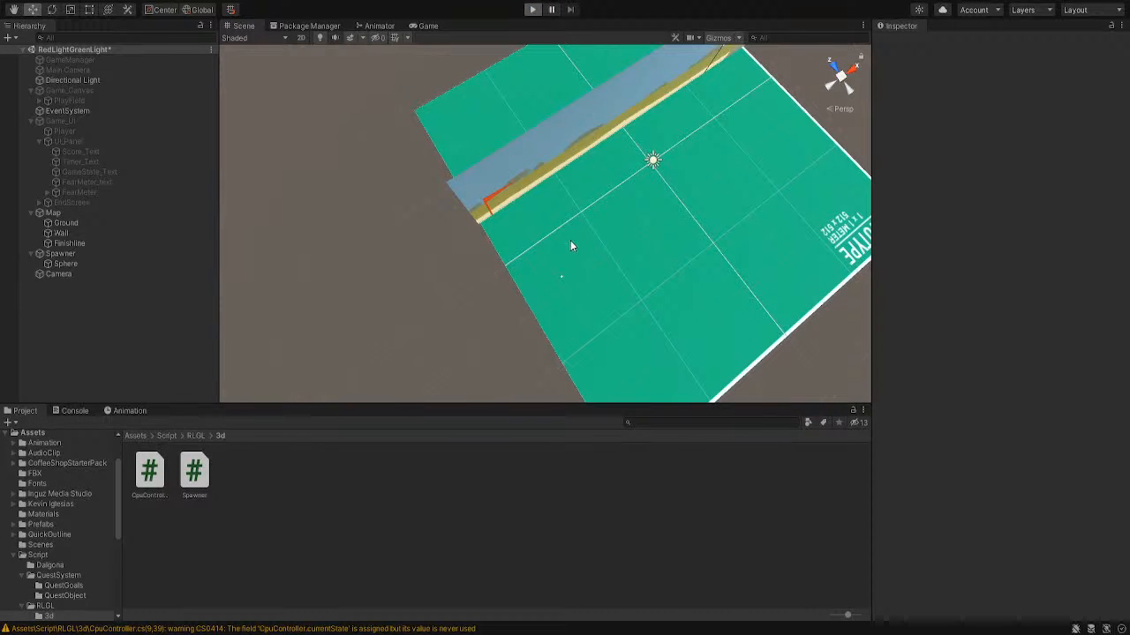
Run the game twice more to observe how the CPU3D characters spawn and move, stopping after each run
{"action": "key", "text": "ctrl+p"}
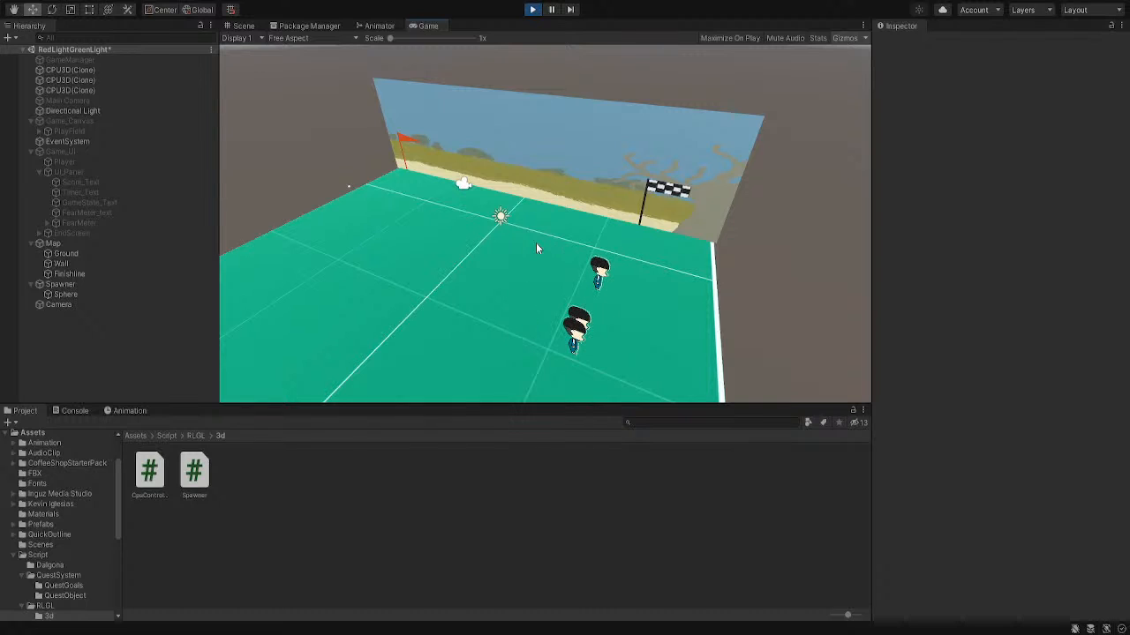
{"action": "left_click", "coordinate": [533, 10]}
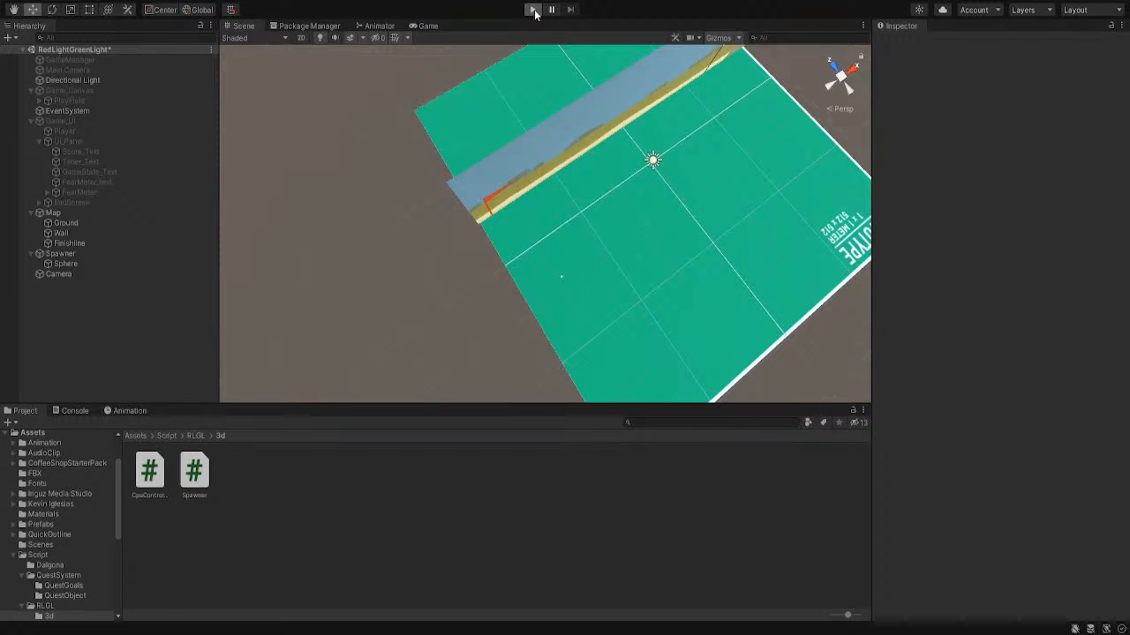
{"action": "left_click", "coordinate": [533, 9]}
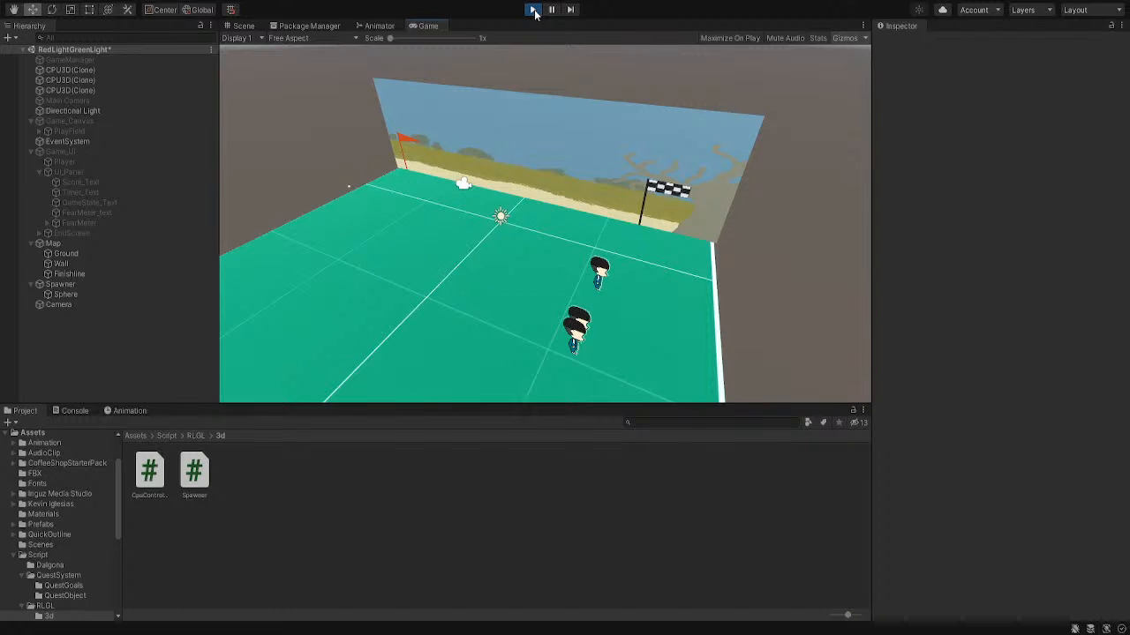
{"action": "left_click", "coordinate": [533, 10]}
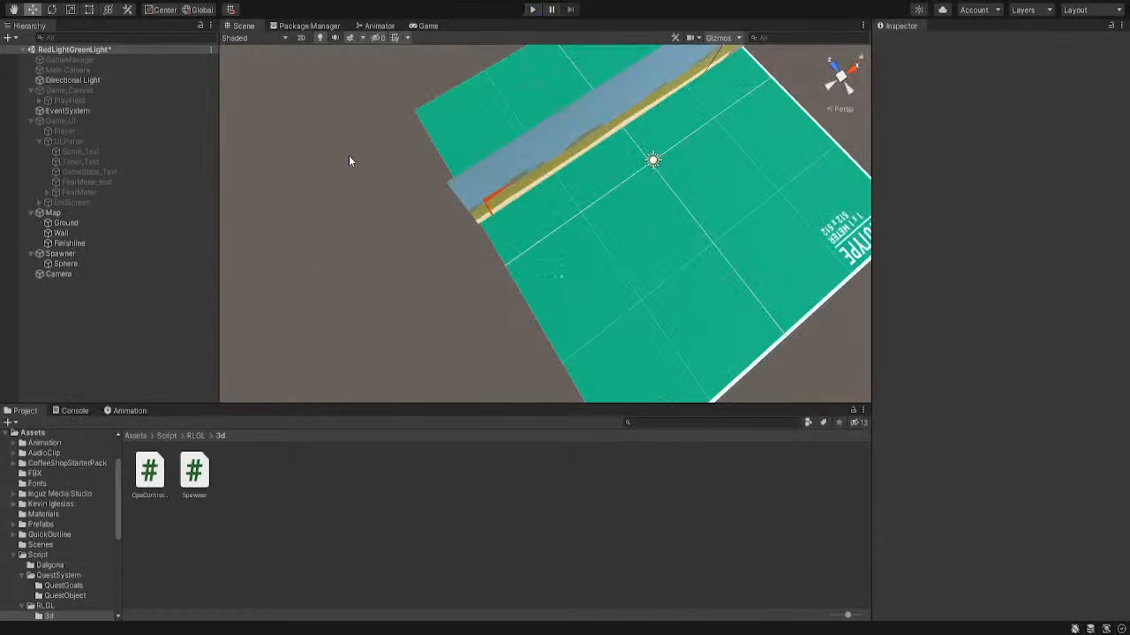
Set the Spawner's position to X -75, Y 10 and Z -23
{"action": "left_click", "coordinate": [60, 254]}
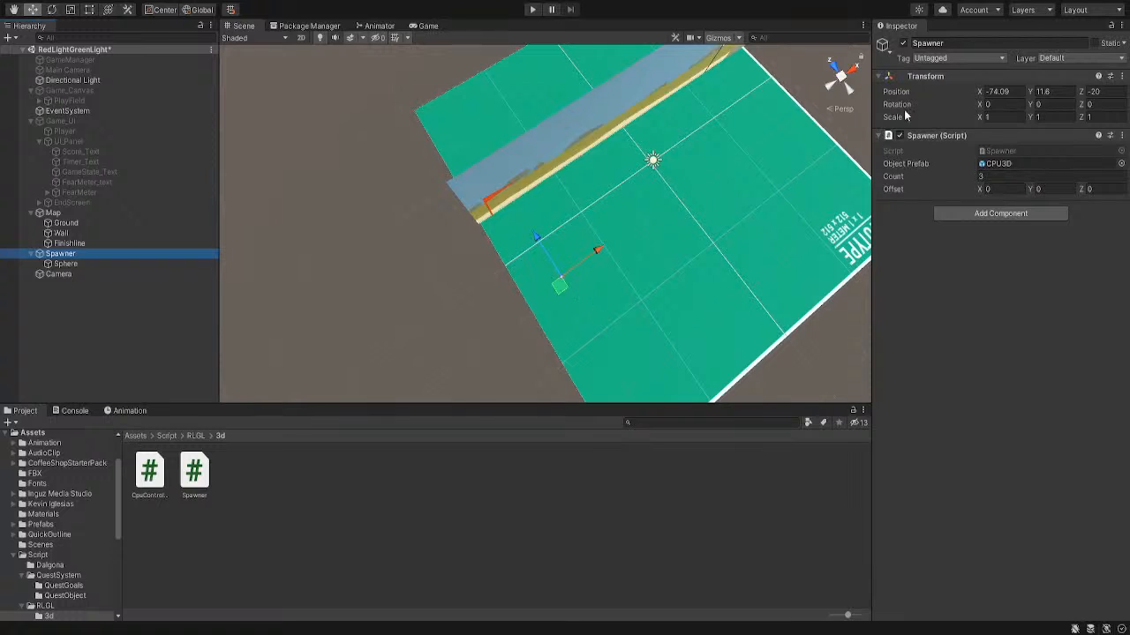
{"action": "left_click", "coordinate": [1047, 91]}
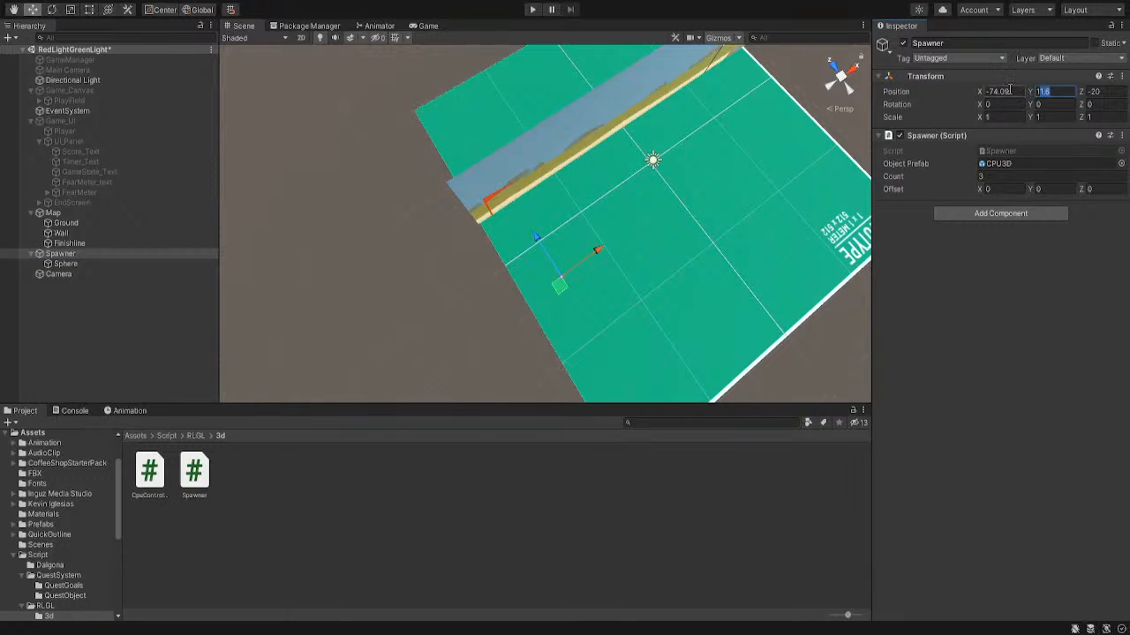
{"action": "left_click", "coordinate": [1010, 91]}
{"action": "type", "text": "-75"}
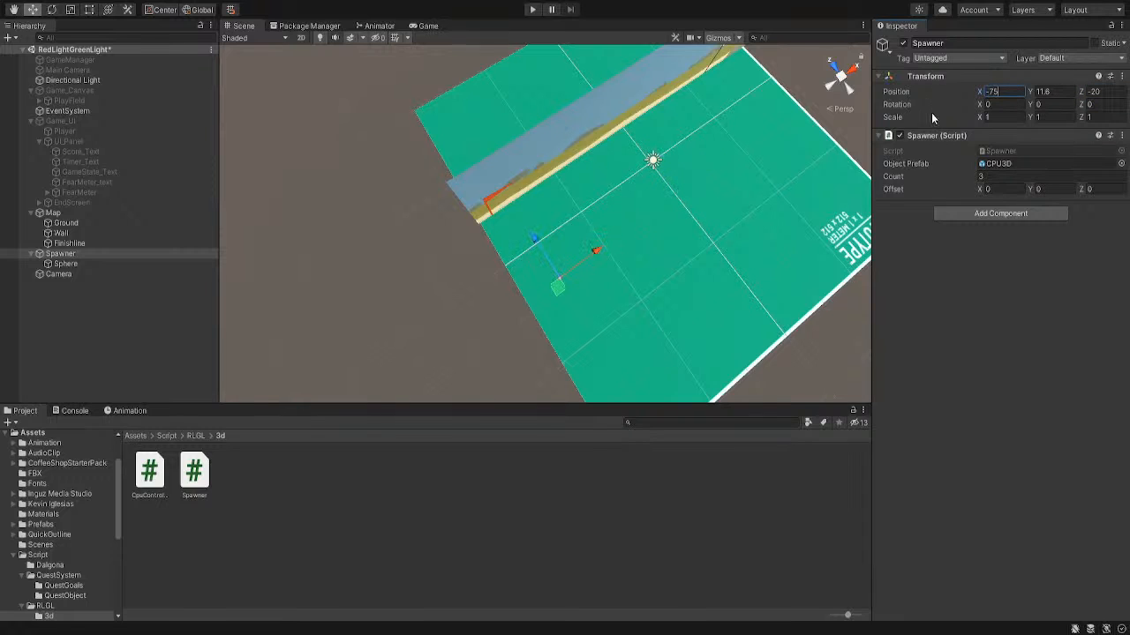
{"action": "left_click", "coordinate": [1046, 92]}
{"action": "type", "text": "10"}
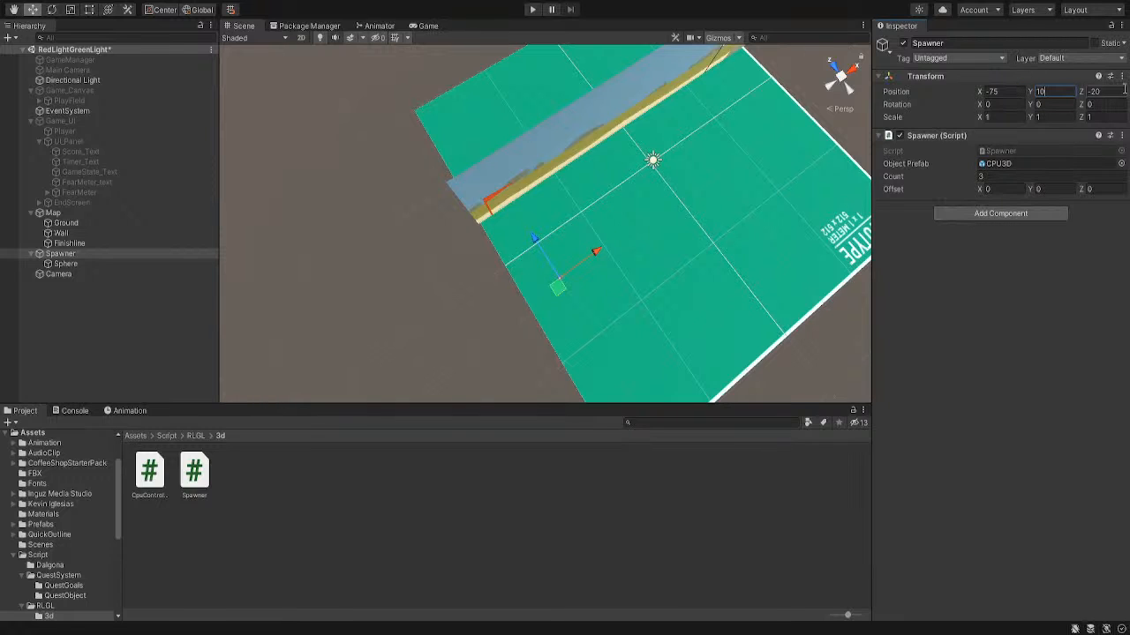
{"action": "left_click", "coordinate": [1081, 91]}
{"action": "left_click_drag", "start_coordinate": [1076, 94], "coordinate": [1127, 91]}
{"action": "type", "text": "0"}
{"action": "key", "text": "shift+Left"}
{"action": "type", "text": "1"}
{"action": "key", "text": "BackSpace"}
{"action": "type", "text": "3"}
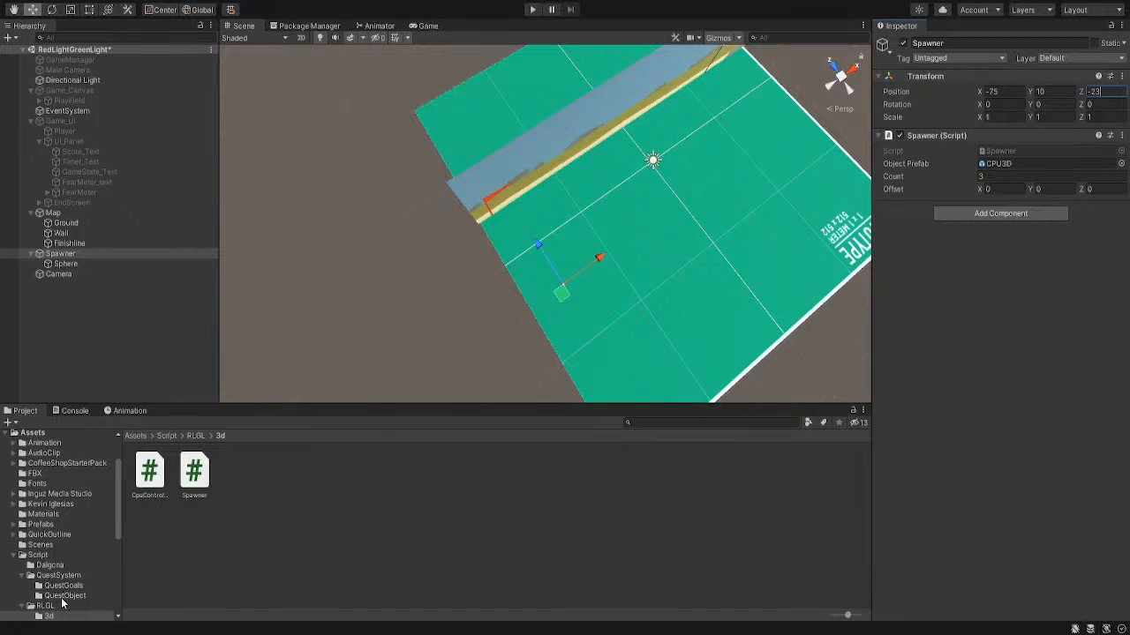
Make the CPU3D prefab's Box Collider a trigger, and test the change with a short run of the game
{"action": "scroll", "coordinate": [55, 583], "scroll_direction": "down", "scroll_amount": 3}
{"action": "scroll", "coordinate": [65, 563], "scroll_direction": "up", "scroll_amount": 3}
{"action": "left_click", "coordinate": [48, 528]}
{"action": "left_click", "coordinate": [238, 472]}
{"action": "scroll", "coordinate": [929, 331], "scroll_direction": "down", "scroll_amount": 6}
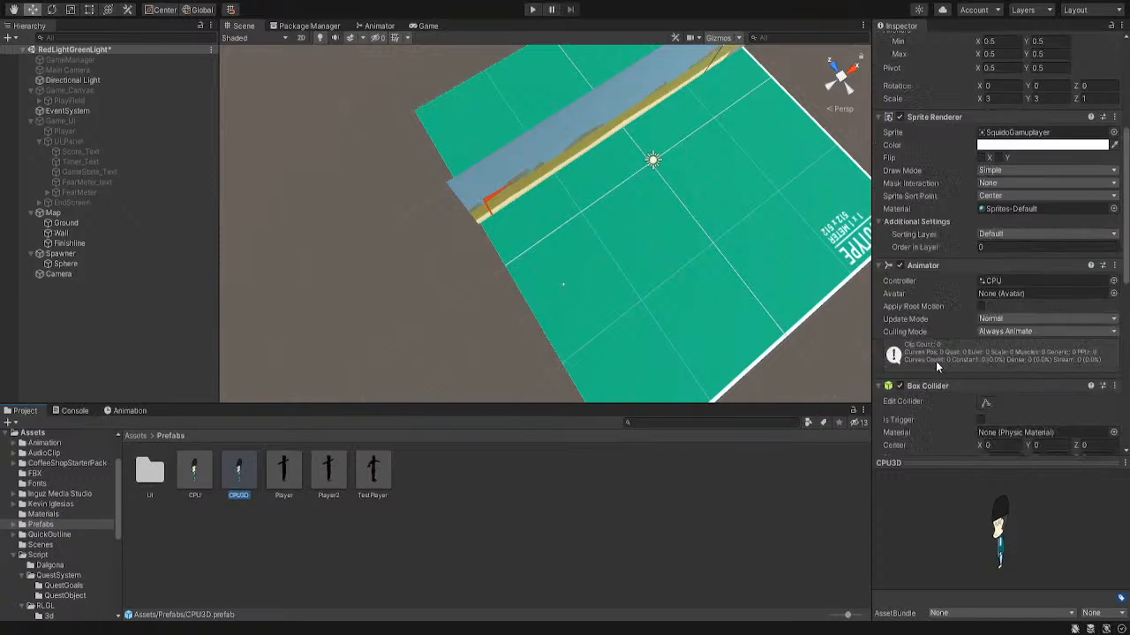
{"action": "scroll", "coordinate": [954, 413], "scroll_direction": "down", "scroll_amount": 5}
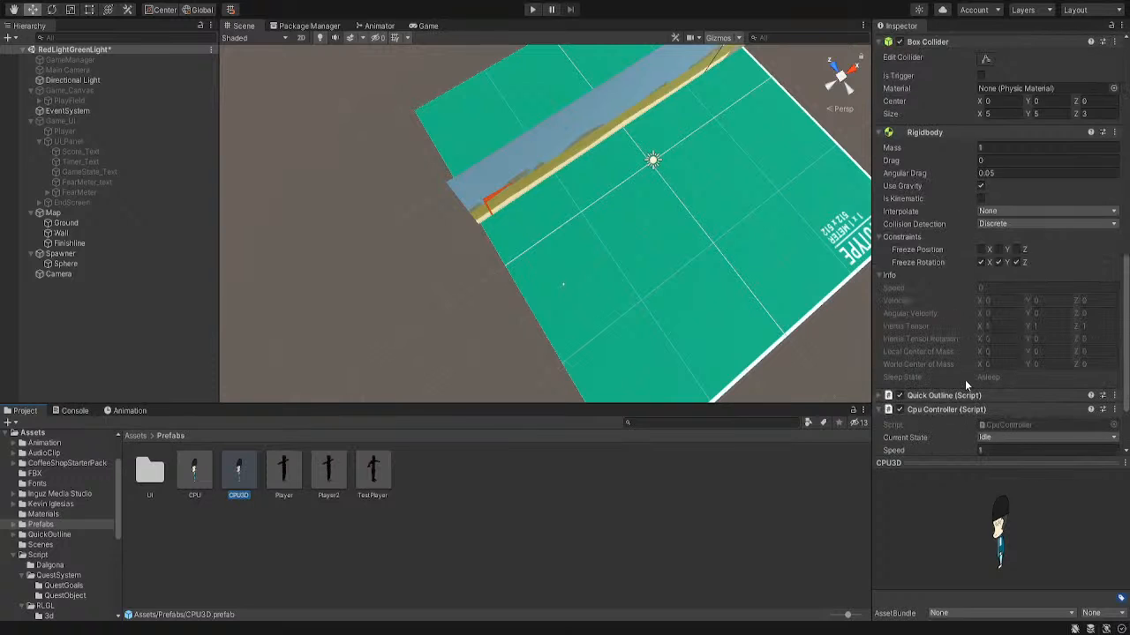
{"action": "left_click", "coordinate": [980, 75]}
{"action": "left_click", "coordinate": [532, 9]}
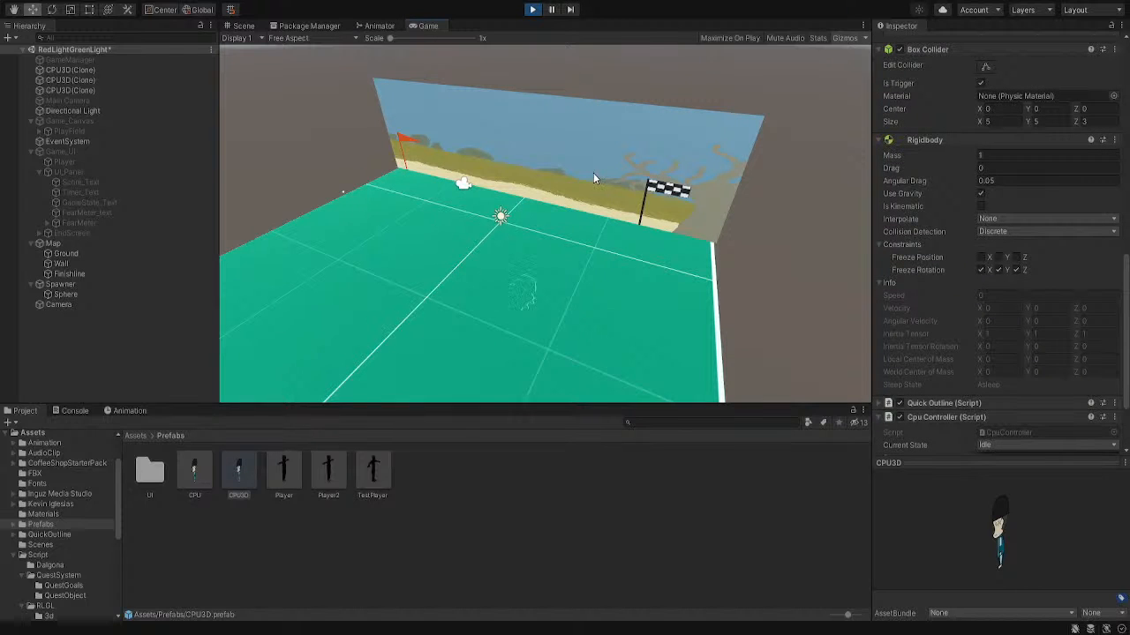
{"action": "left_click", "coordinate": [532, 12]}
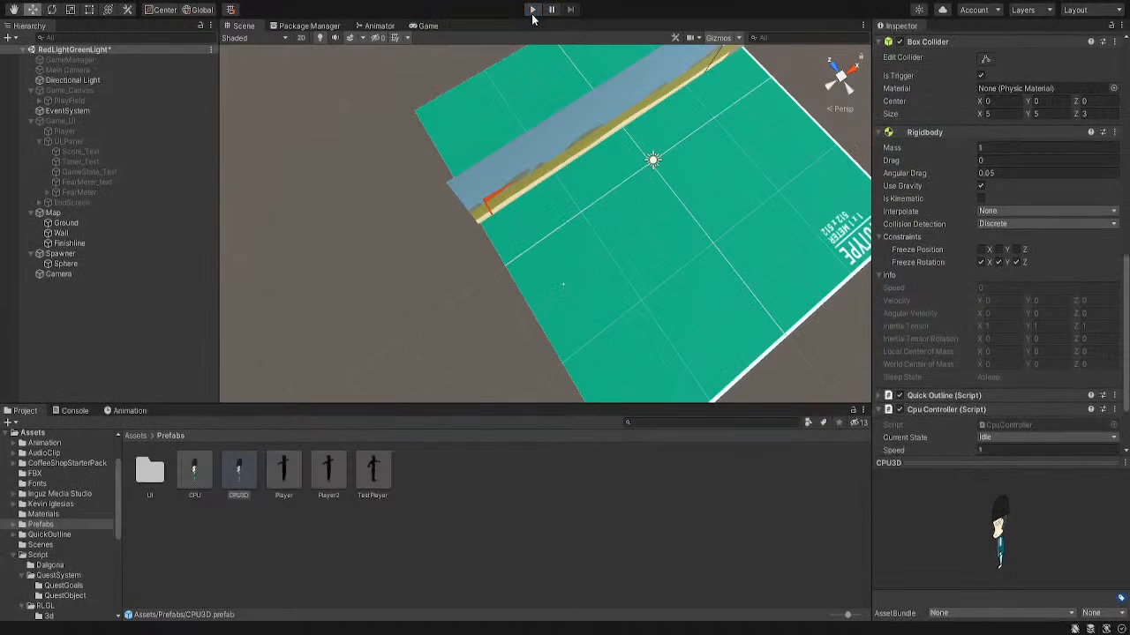
Turn off gravity on the CPU3D prefab's Rigidbody and run the game briefly to test it
{"action": "left_click", "coordinate": [983, 187]}
{"action": "left_click", "coordinate": [533, 9]}
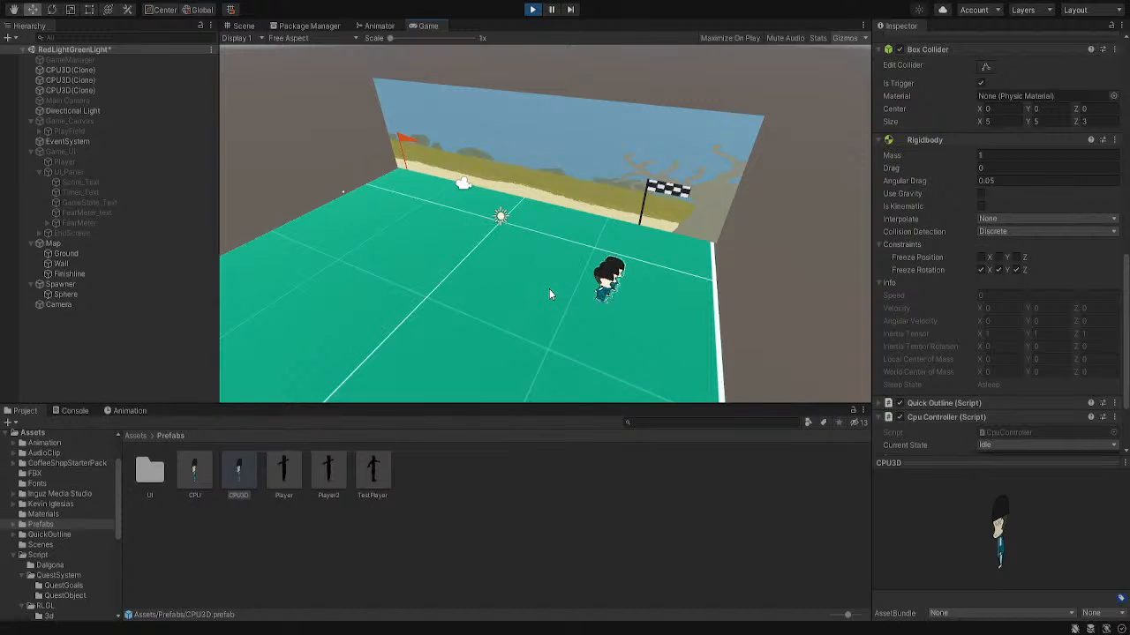
{"action": "left_click", "coordinate": [533, 10]}
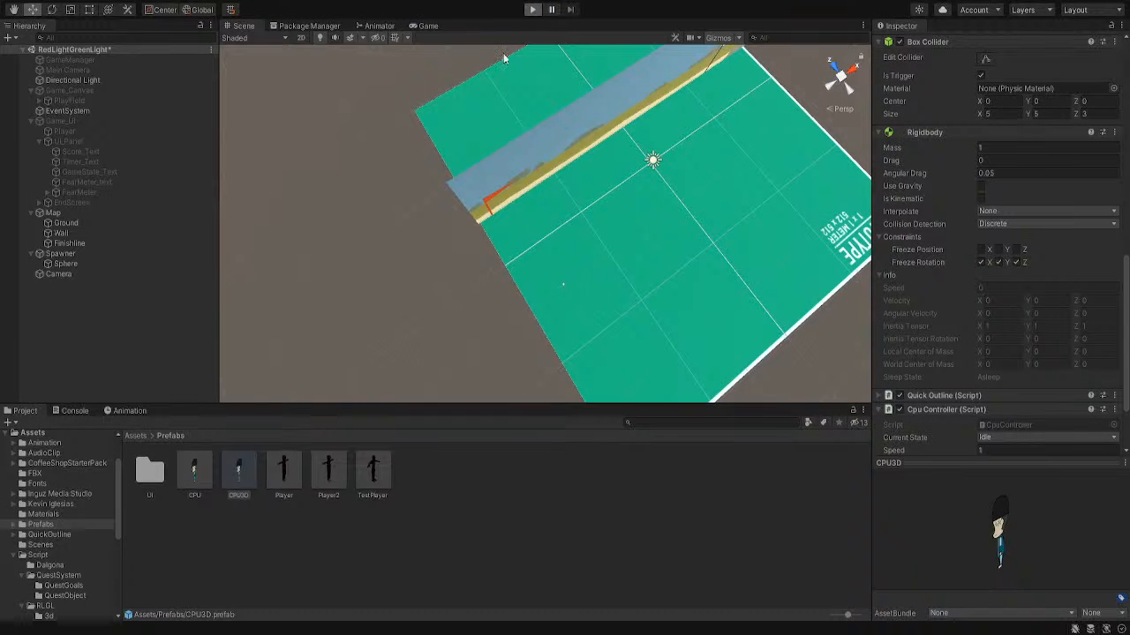
Watch the spawned CPU3D characters up close in the Scene view during a run, and stop playback
{"action": "left_click", "coordinate": [244, 26]}
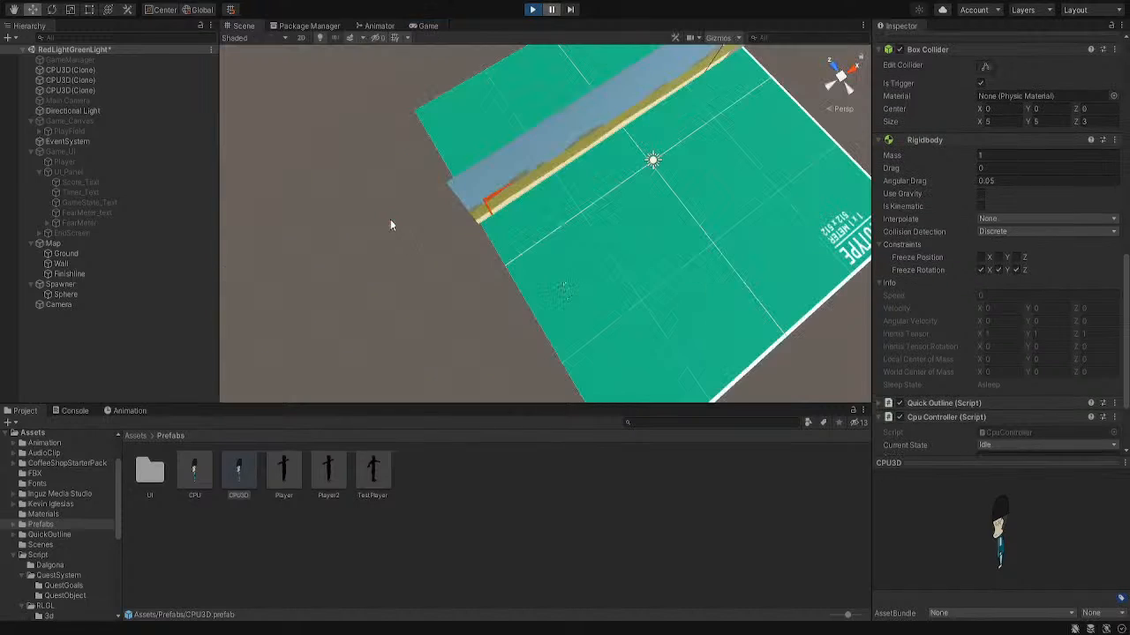
{"action": "right_click_drag", "start_coordinate": [668, 340], "coordinate": [428, 358]}
{"action": "middle_click_drag", "start_coordinate": [797, 316], "coordinate": [765, 308]}
{"action": "right_click_drag", "start_coordinate": [766, 308], "coordinate": [853, 365]}
{"action": "middle_click_drag", "start_coordinate": [600, 321], "coordinate": [605, 226]}
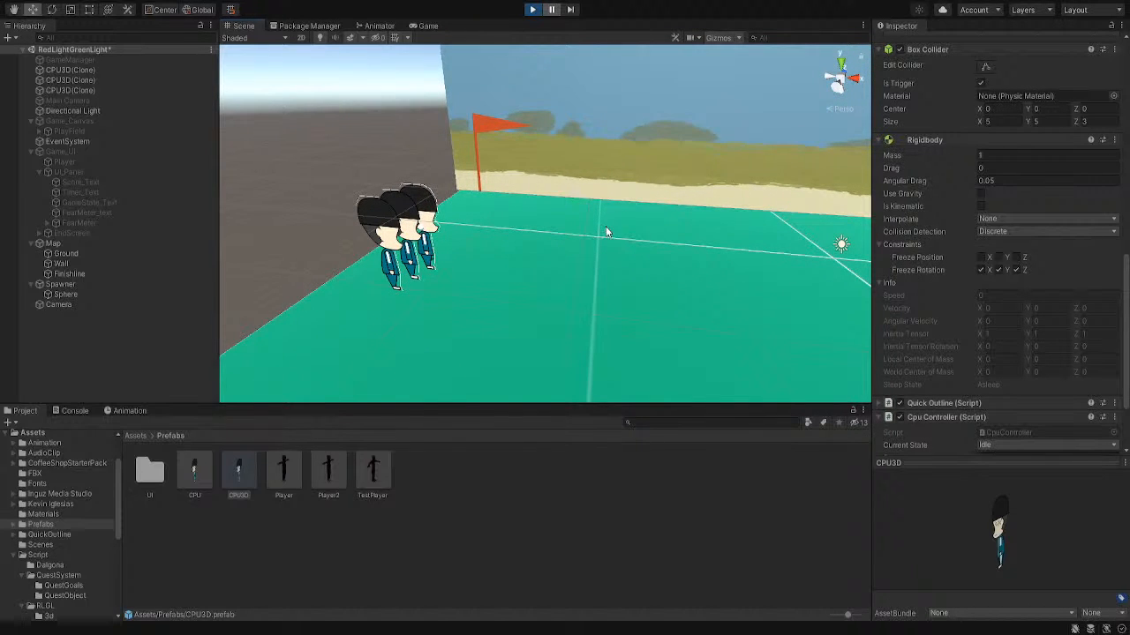
{"action": "scroll", "coordinate": [605, 226], "scroll_direction": "down", "scroll_amount": 3}
{"action": "scroll", "coordinate": [536, 250], "scroll_direction": "down", "scroll_amount": 2}
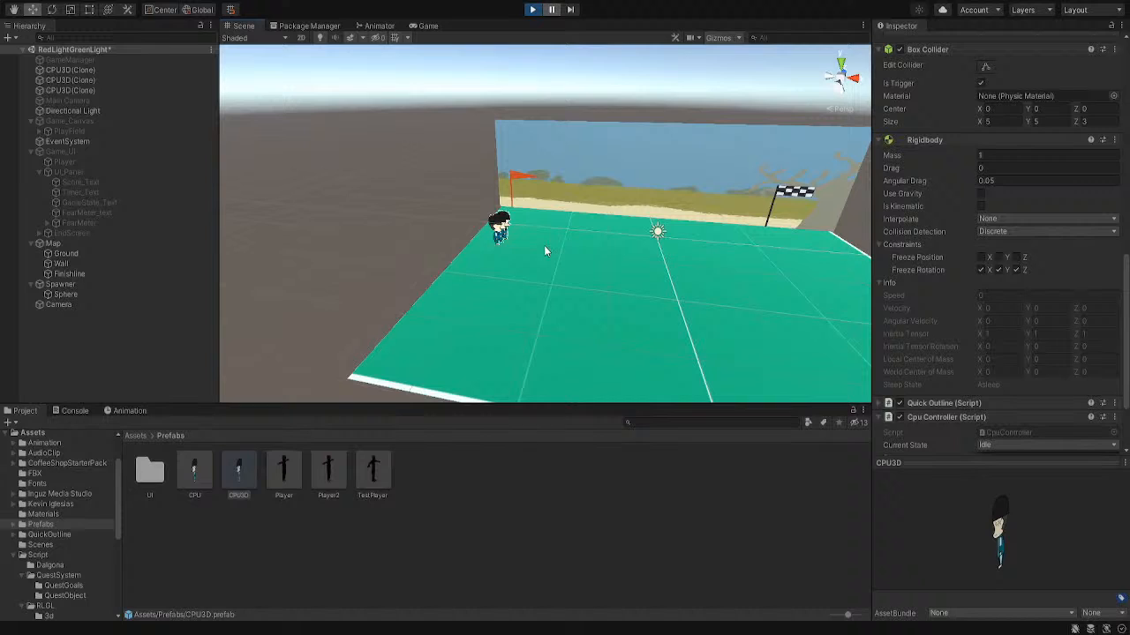
{"action": "left_click", "coordinate": [533, 9]}
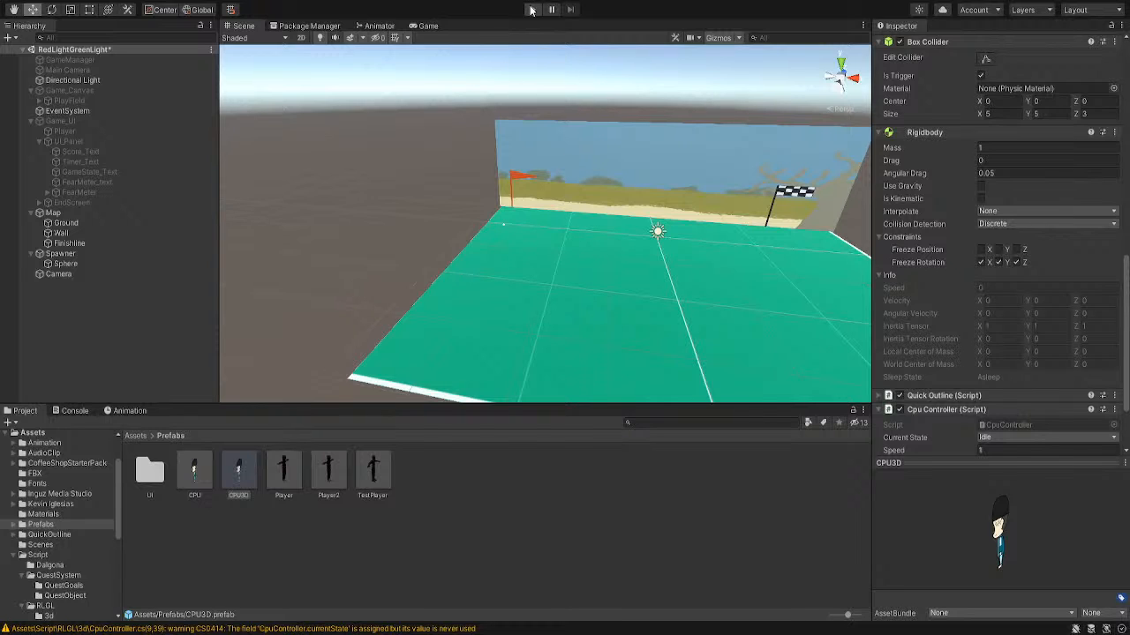
Set the CPU3D prefab's Cpu Controller speed to 0.1 and run the game briefly to check the movement
{"action": "scroll", "coordinate": [996, 399], "scroll_direction": "down", "scroll_amount": 3}
{"action": "left_click", "coordinate": [1002, 362]}
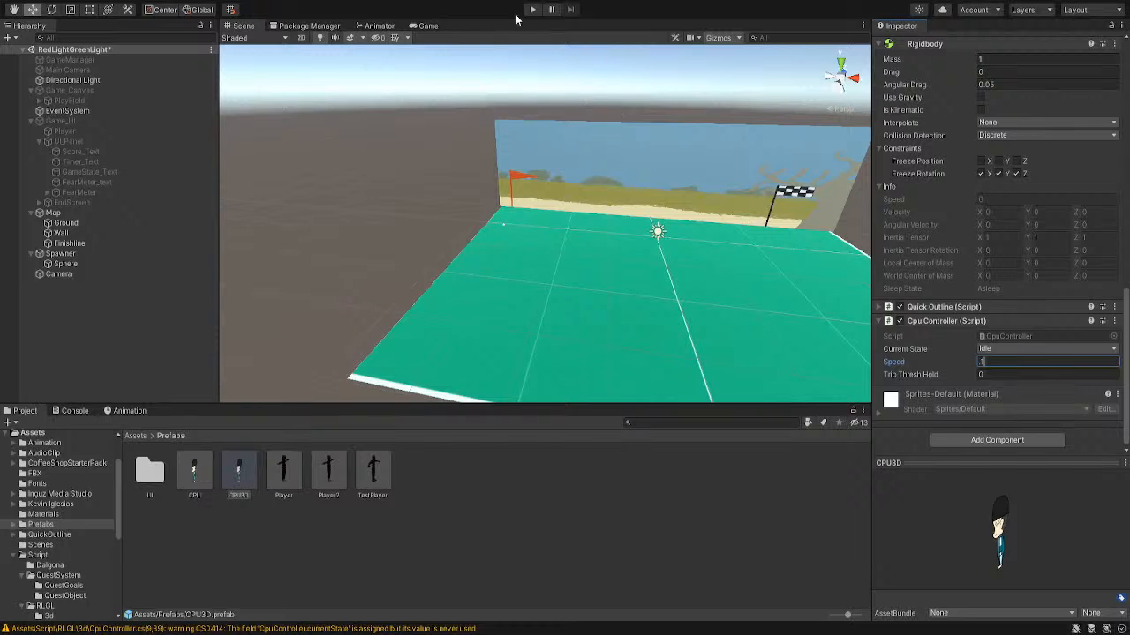
{"action": "left_click", "coordinate": [532, 9]}
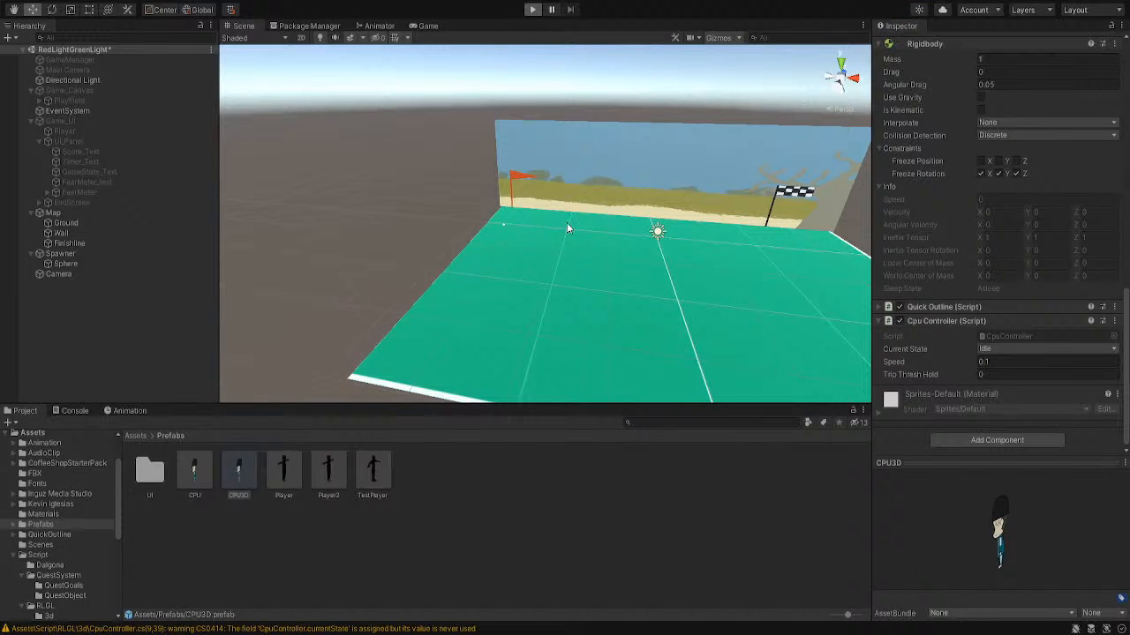
{"action": "left_click", "coordinate": [532, 10]}
Examine the components of the Player under Game_UI and the scripts in the RLGL 3d folder
{"action": "left_click", "coordinate": [92, 133]}
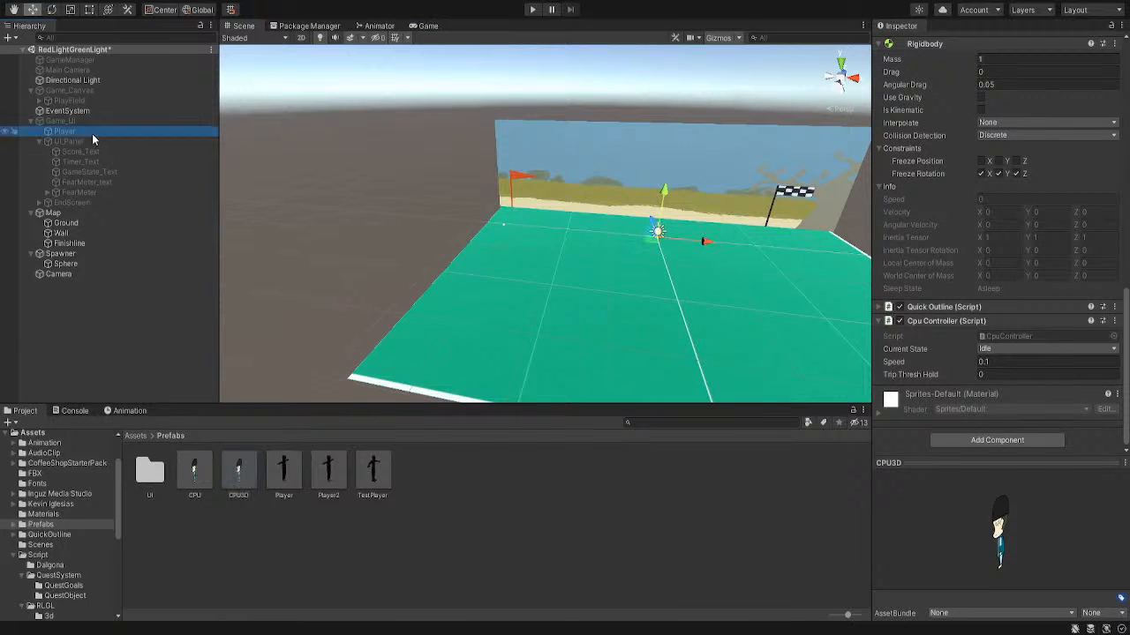
{"action": "scroll", "coordinate": [968, 87], "scroll_direction": "up", "scroll_amount": 5}
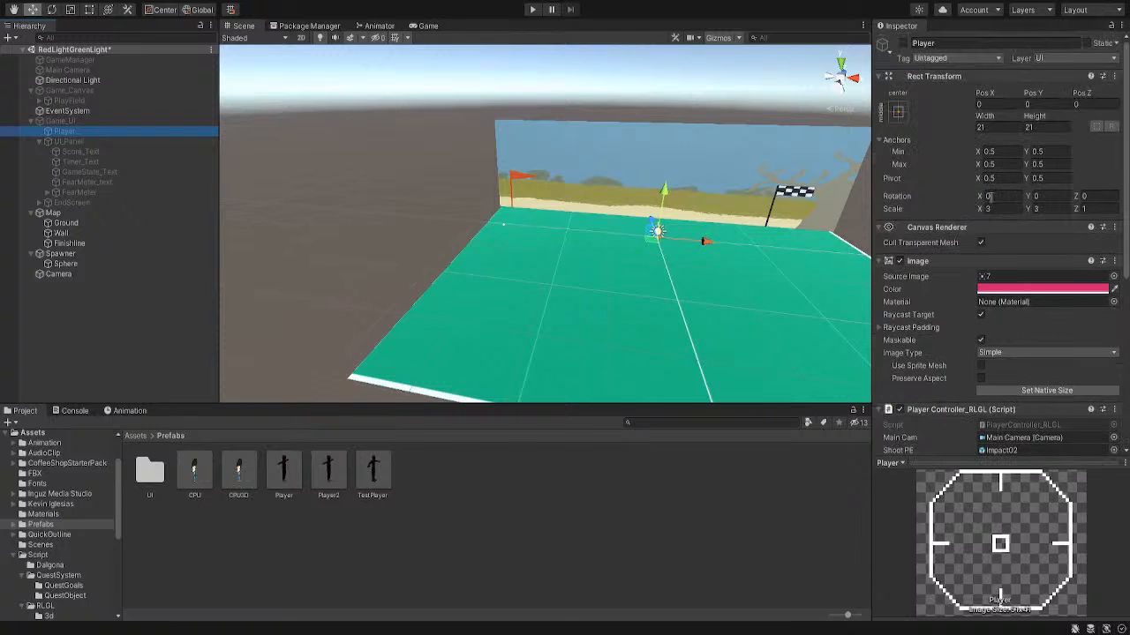
{"action": "scroll", "coordinate": [949, 240], "scroll_direction": "down", "scroll_amount": 5}
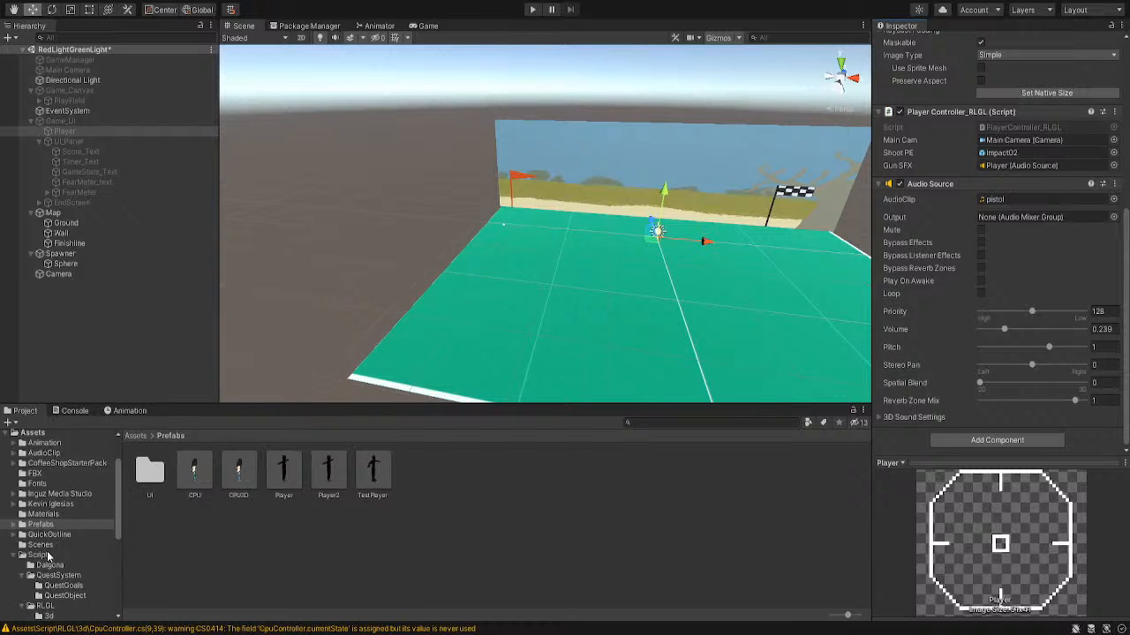
{"action": "left_click", "coordinate": [55, 607]}
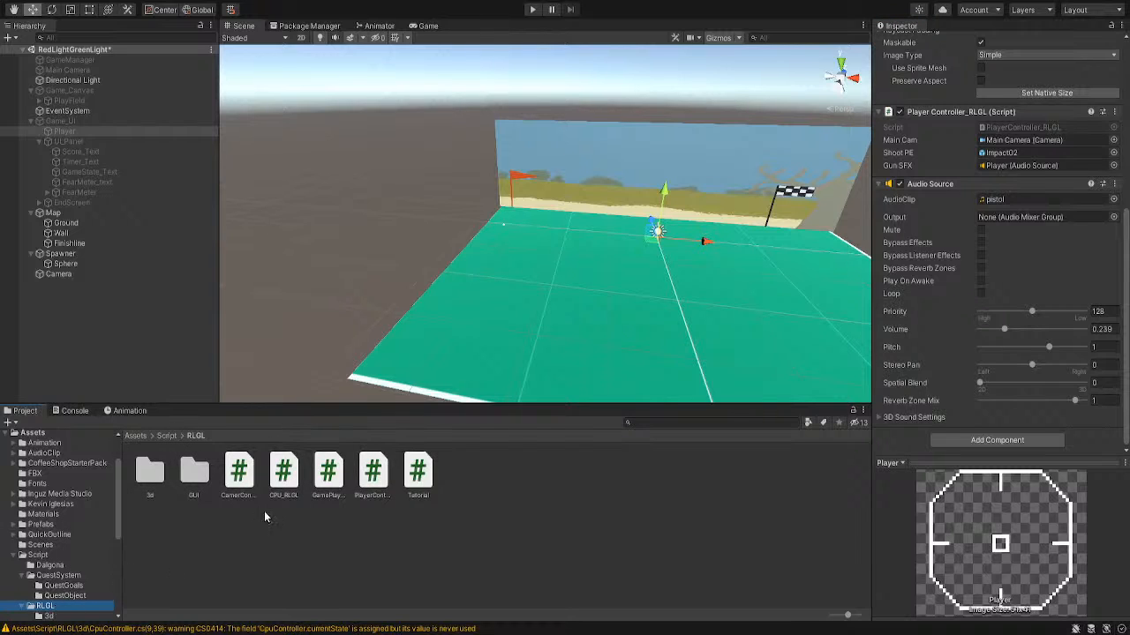
{"action": "double_click", "coordinate": [150, 474]}
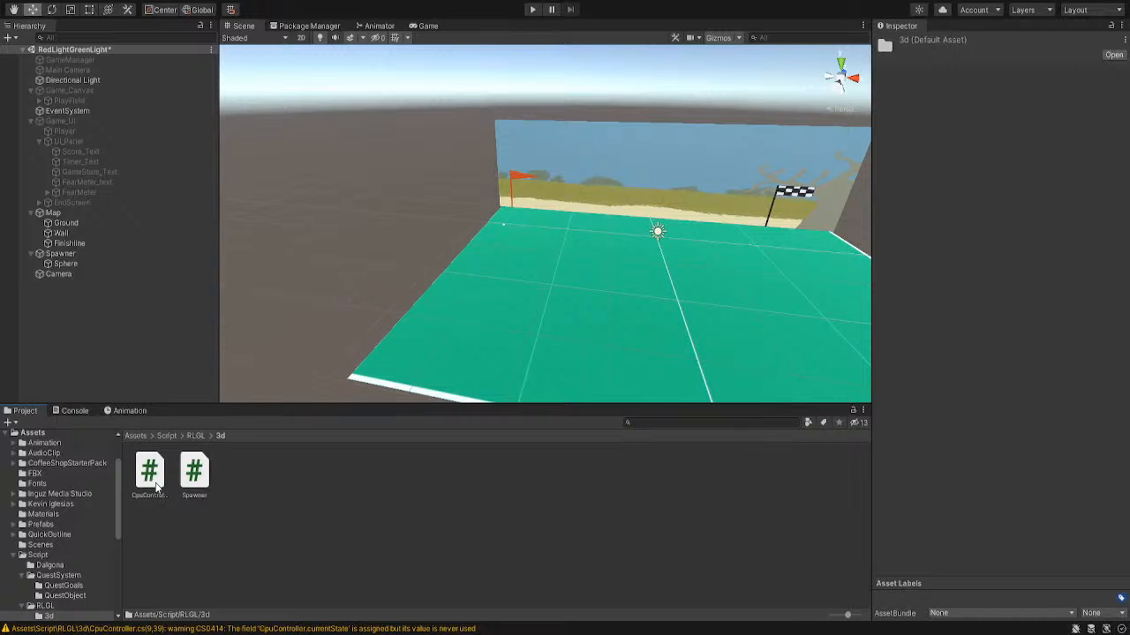
{"action": "left_click", "coordinate": [150, 474]}
{"action": "left_click", "coordinate": [194, 472]}
{"action": "left_click", "coordinate": [253, 489]}
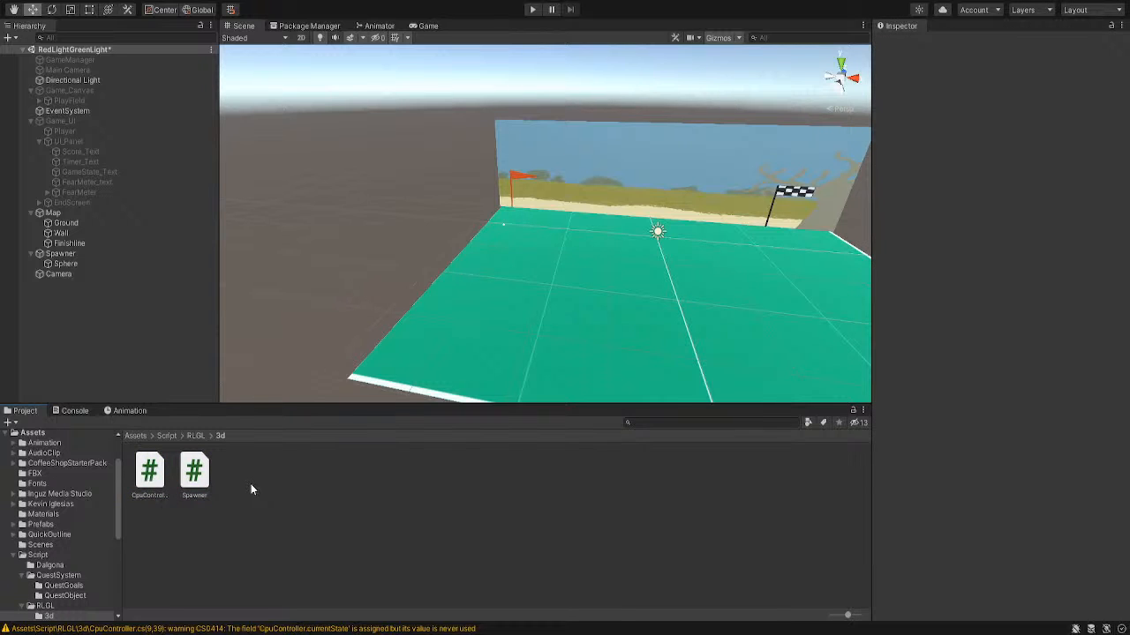
Add a PlayerController script component to the Player object and save the scene
{"action": "left_click", "coordinate": [88, 130]}
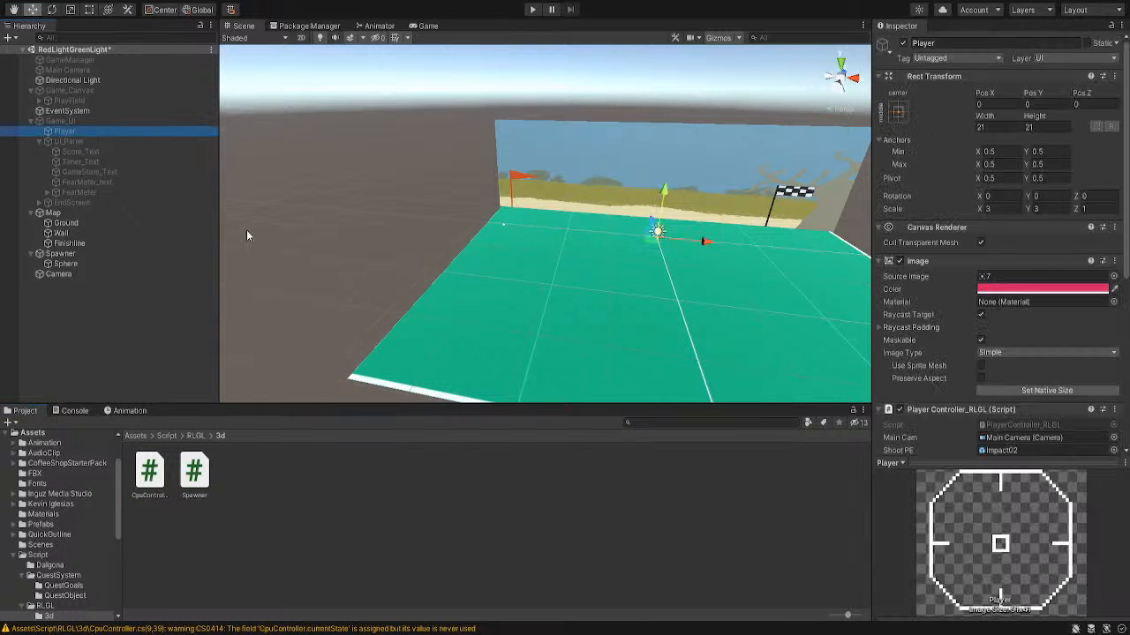
{"action": "scroll", "coordinate": [998, 309], "scroll_direction": "down", "scroll_amount": 5}
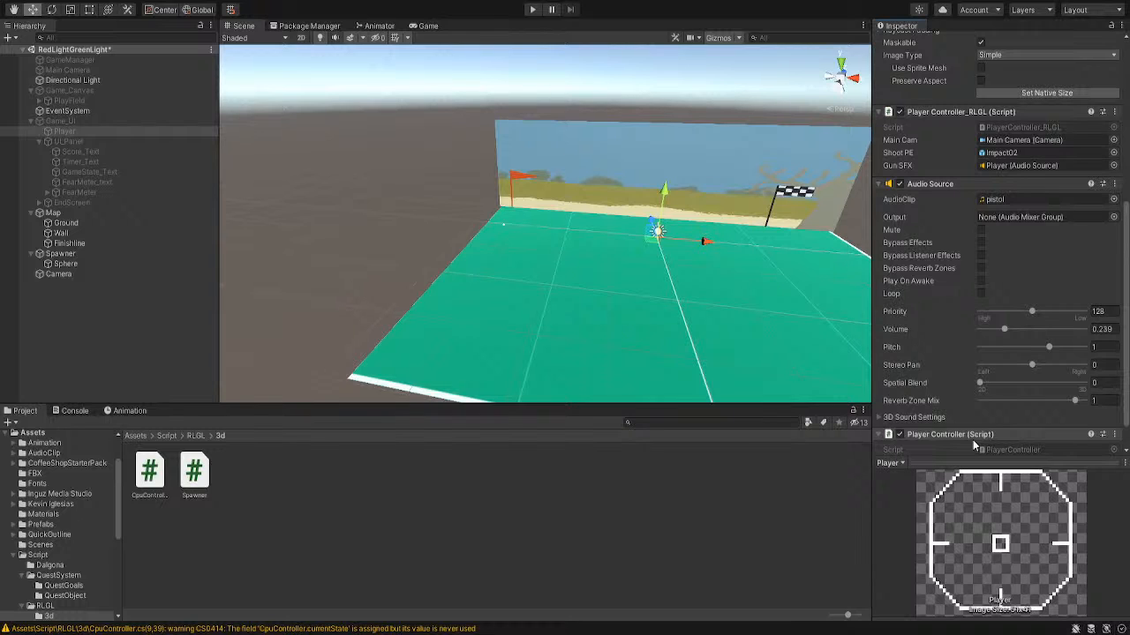
{"action": "scroll", "coordinate": [979, 439], "scroll_direction": "down", "scroll_amount": 1}
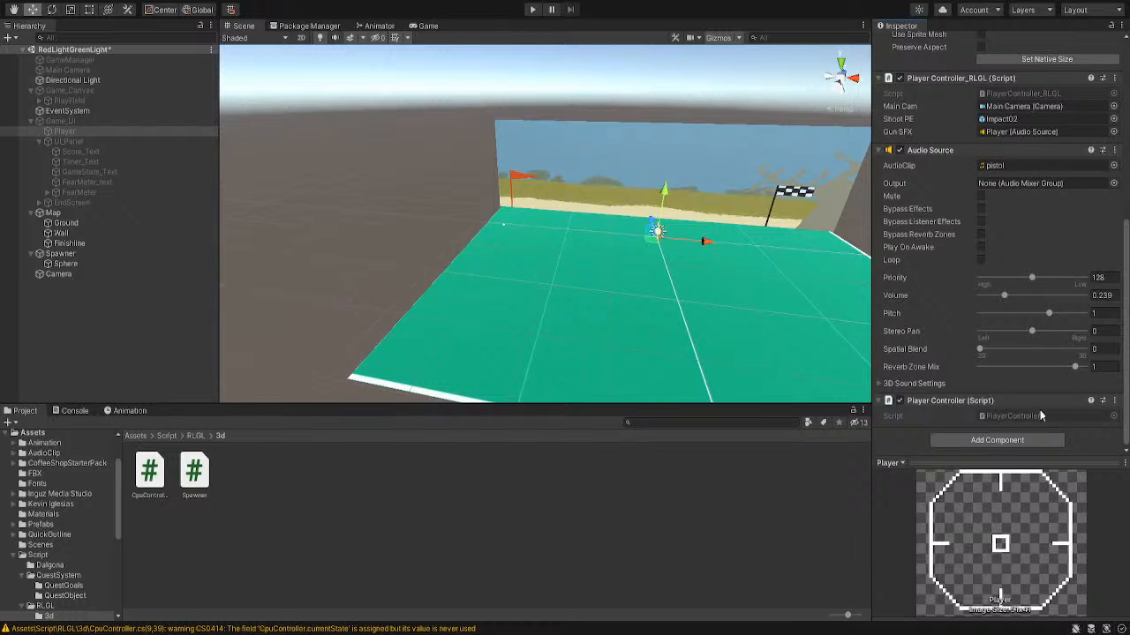
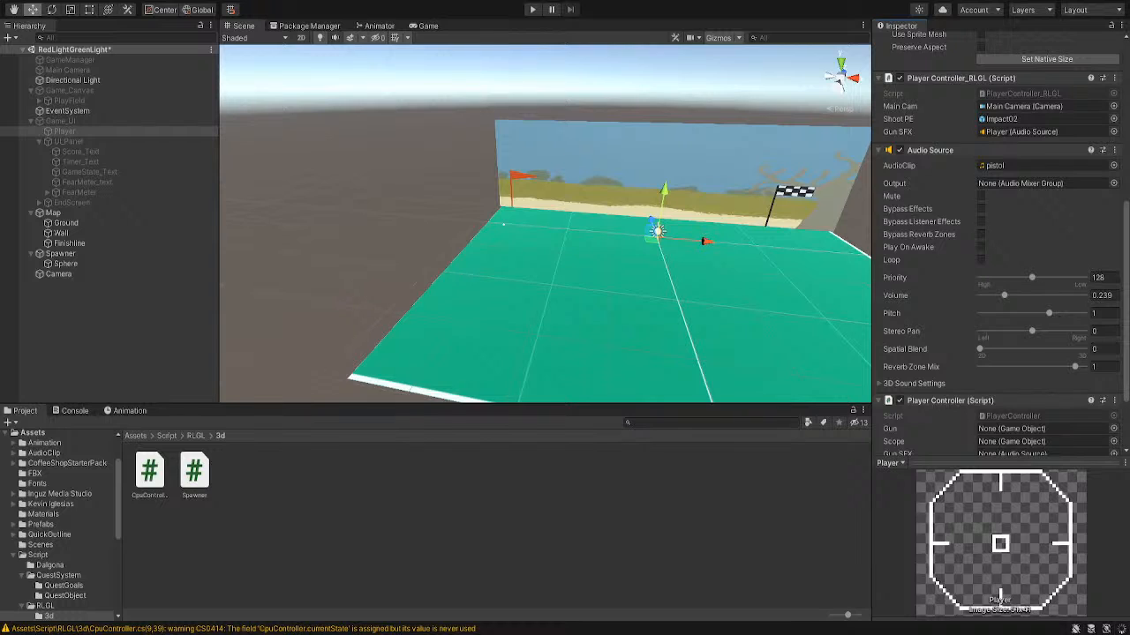
{"action": "left_click", "coordinate": [477, 558]}
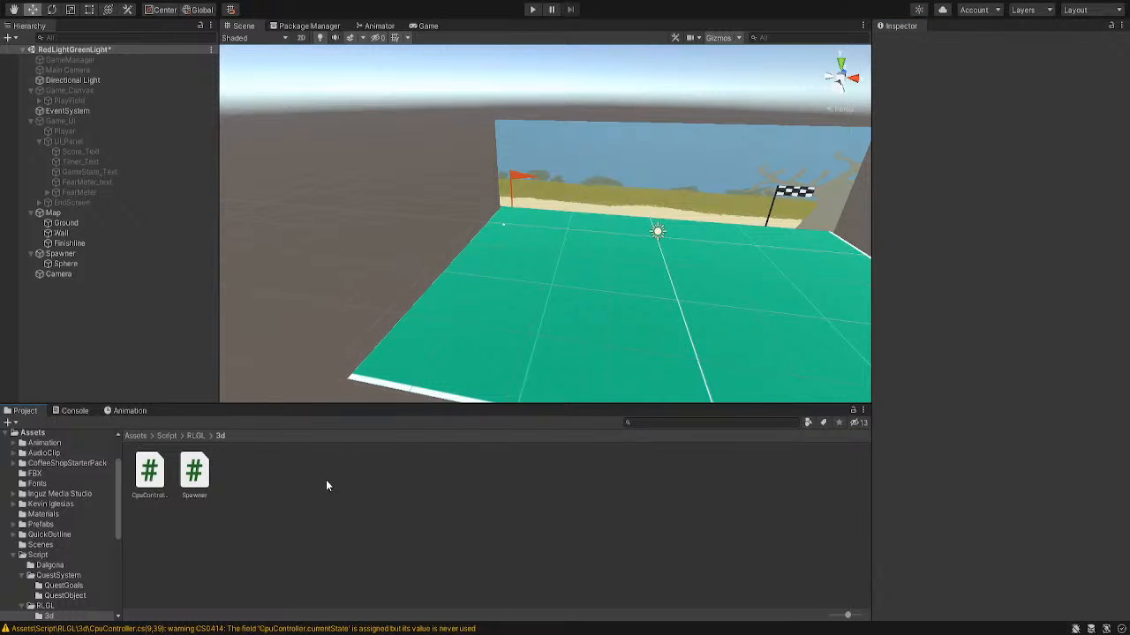
{"action": "key", "text": "ctrl+s"}
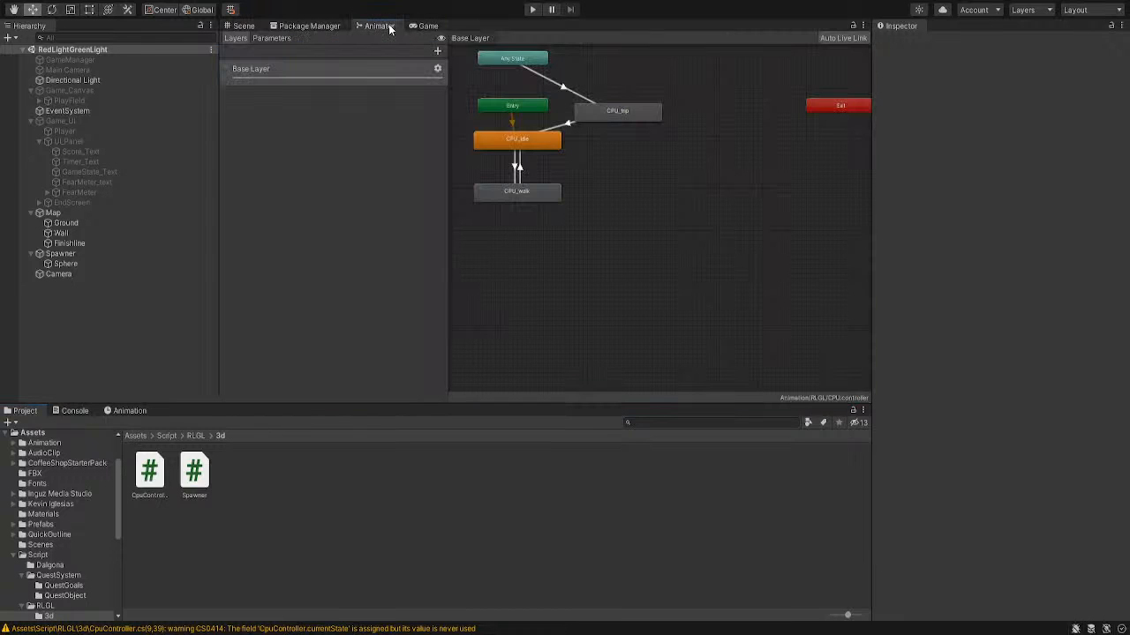
Examine the CPU animator controller's velocity and isTripped parameters and the transition from CPU_trip to CPU_idle
{"action": "left_click", "coordinate": [388, 26]}
{"action": "left_click", "coordinate": [57, 444]}
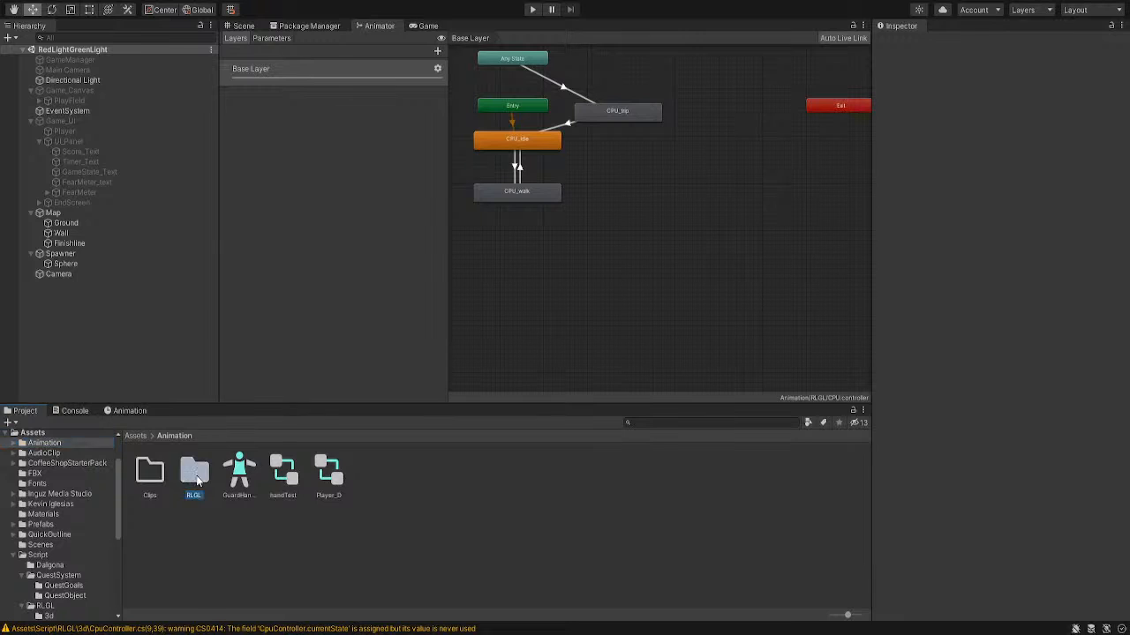
{"action": "double_click", "coordinate": [195, 474]}
{"action": "left_click", "coordinate": [167, 480]}
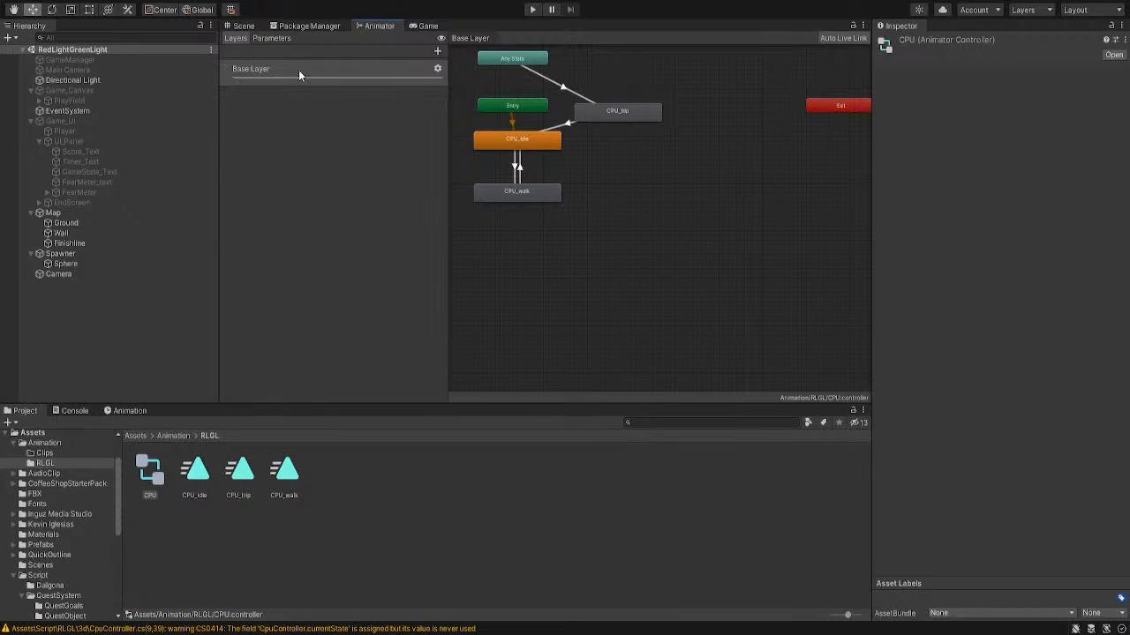
{"action": "left_click", "coordinate": [269, 39]}
{"action": "left_click", "coordinate": [263, 85]}
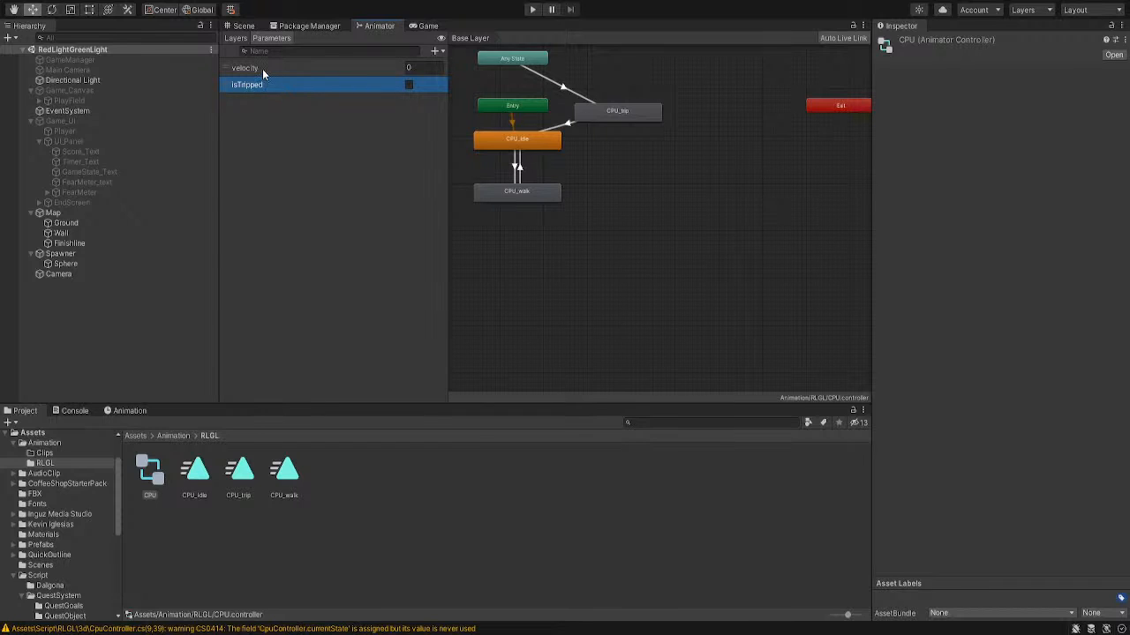
{"action": "left_click", "coordinate": [261, 65]}
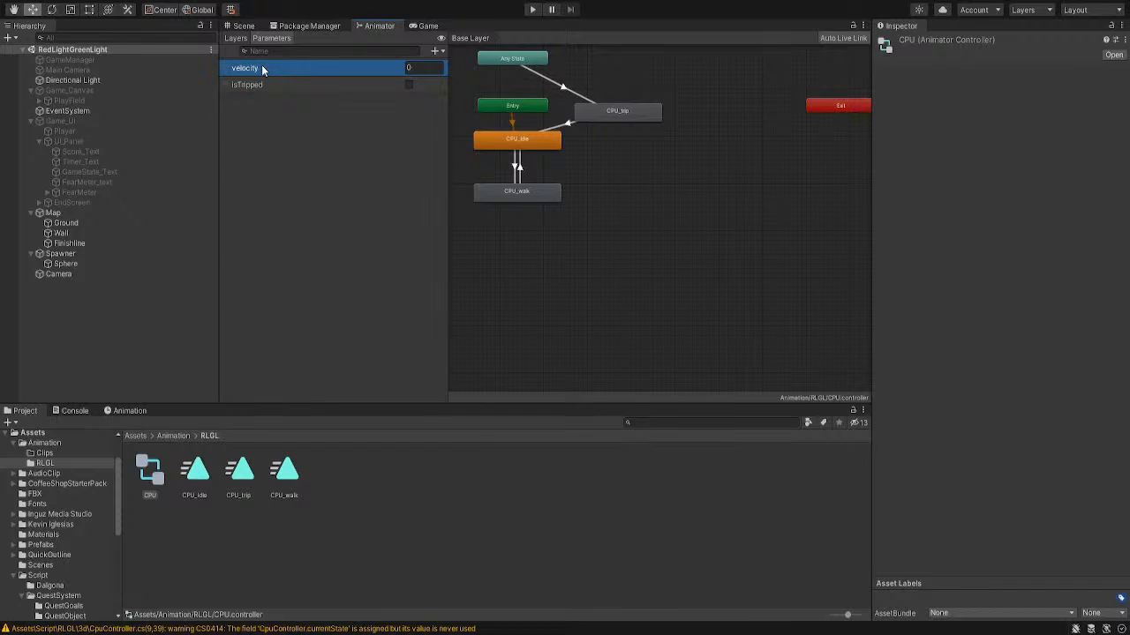
{"action": "left_click", "coordinate": [259, 84]}
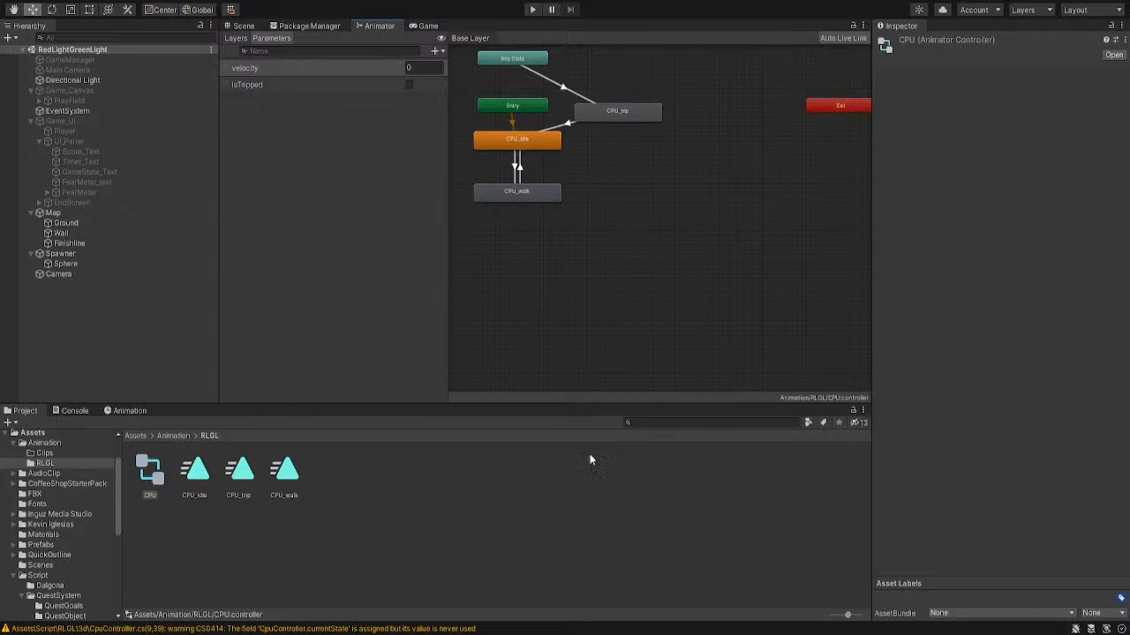
{"action": "left_click", "coordinate": [566, 129]}
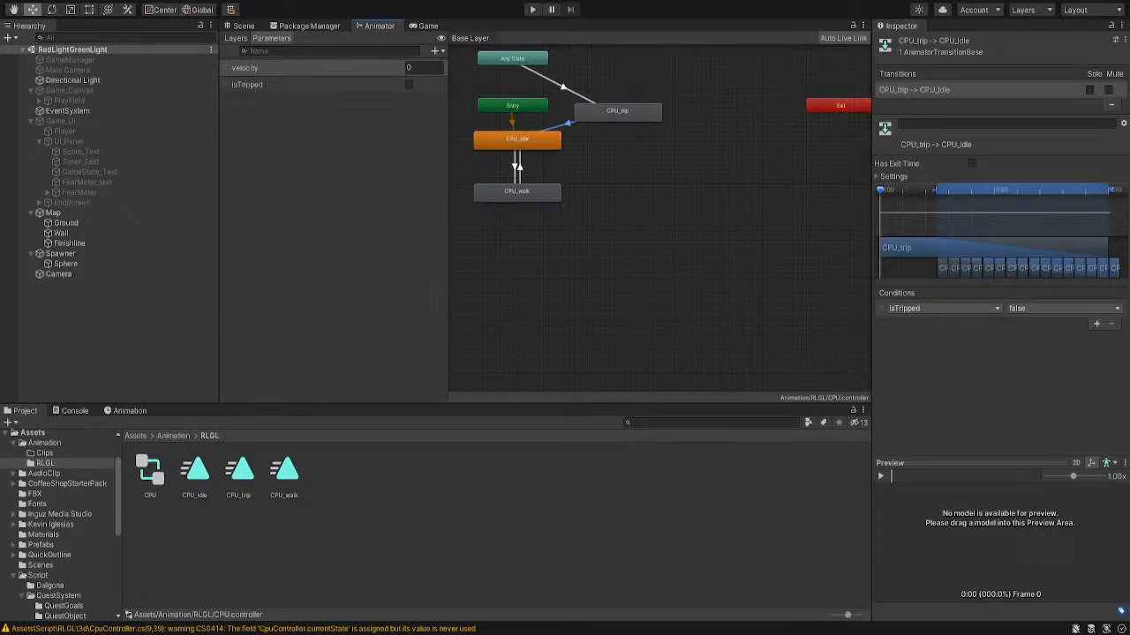
Return to the scene view and collapse the expanded asset folders, including Animation, Script and Sprites
{"action": "left_click", "coordinate": [242, 25]}
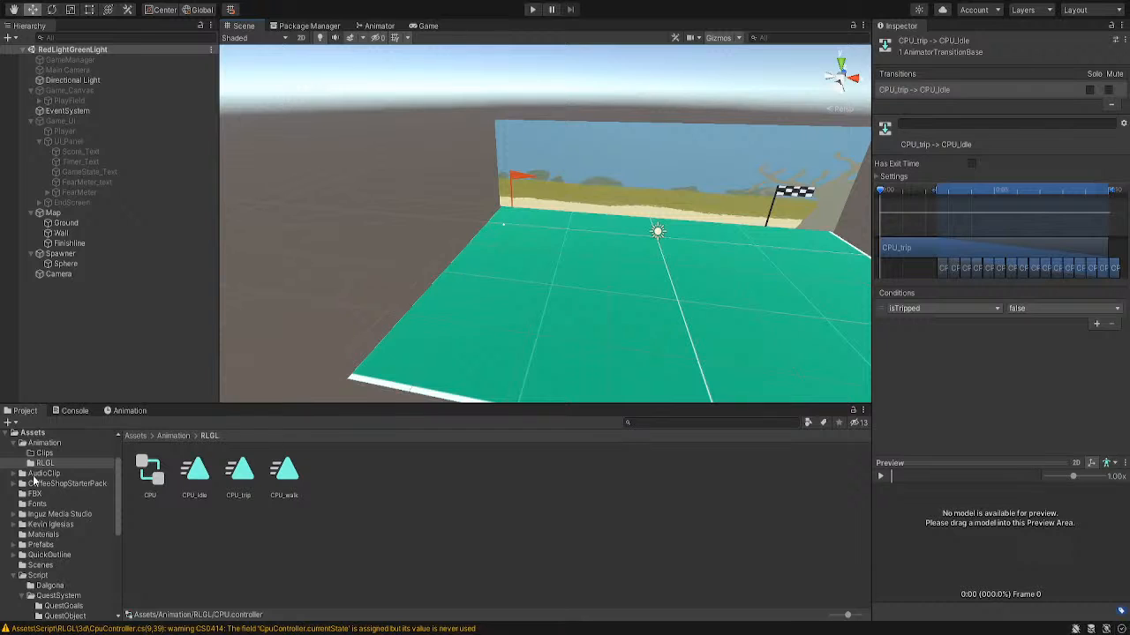
{"action": "left_click", "coordinate": [15, 443]}
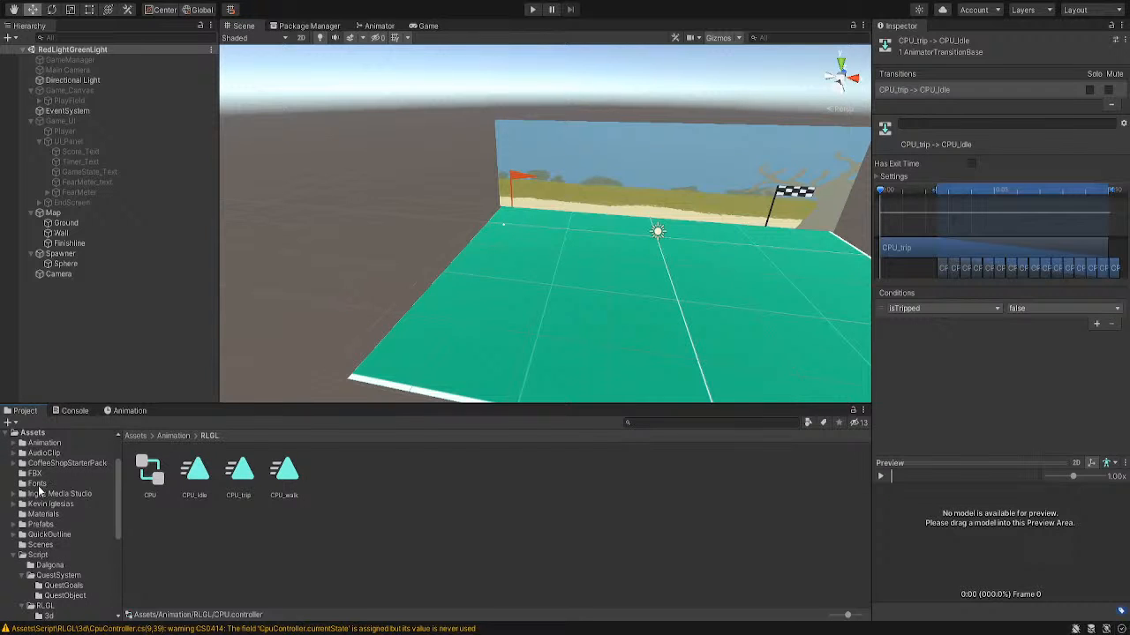
{"action": "left_click", "coordinate": [14, 556]}
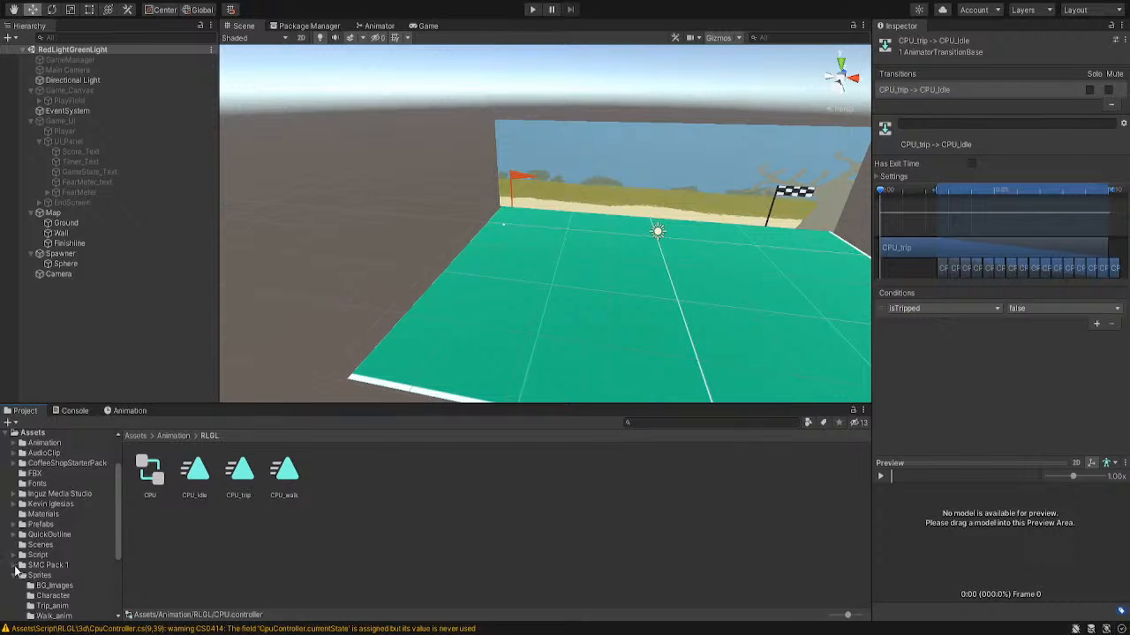
{"action": "left_click", "coordinate": [13, 576]}
{"action": "left_click", "coordinate": [14, 595]}
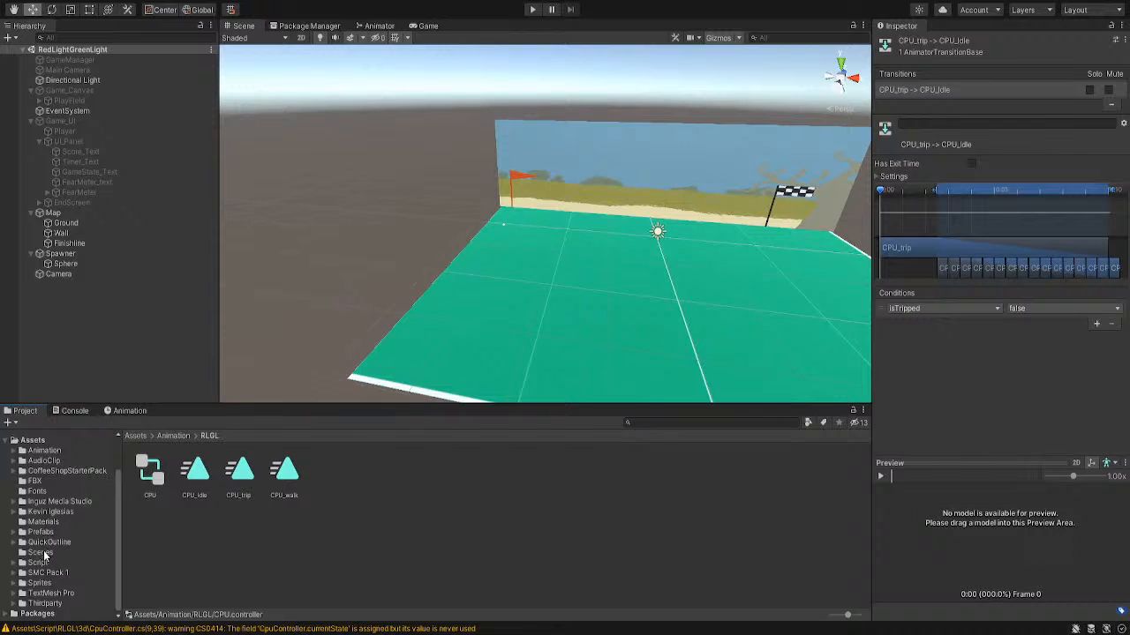
Open the FBX asset folder and add the Sniper model to it
{"action": "left_click", "coordinate": [33, 439]}
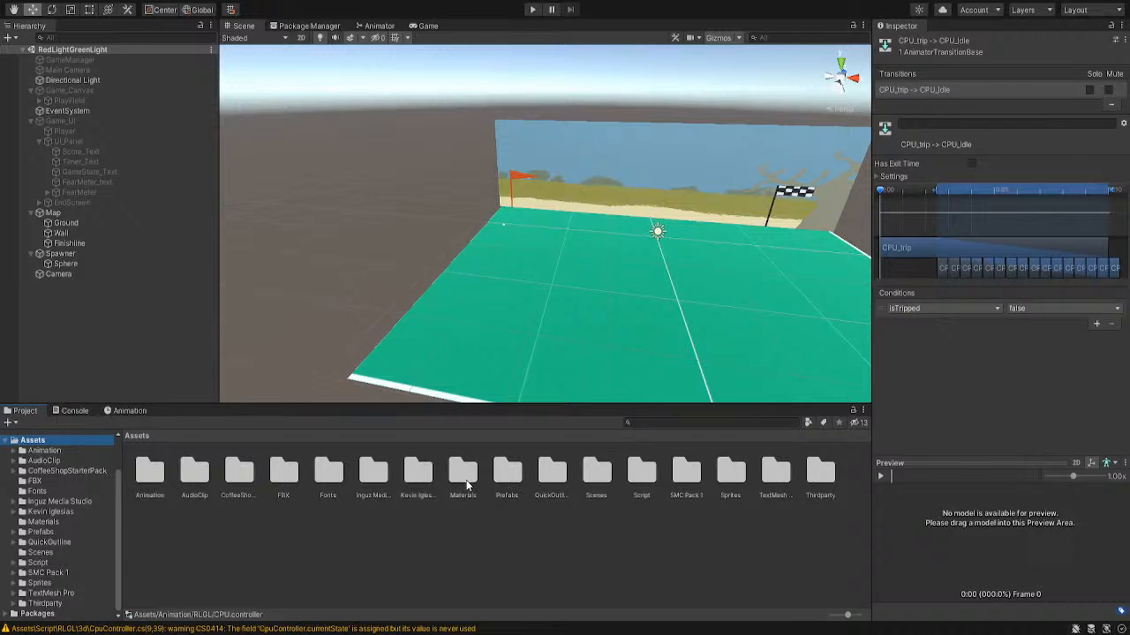
{"action": "left_click", "coordinate": [499, 480]}
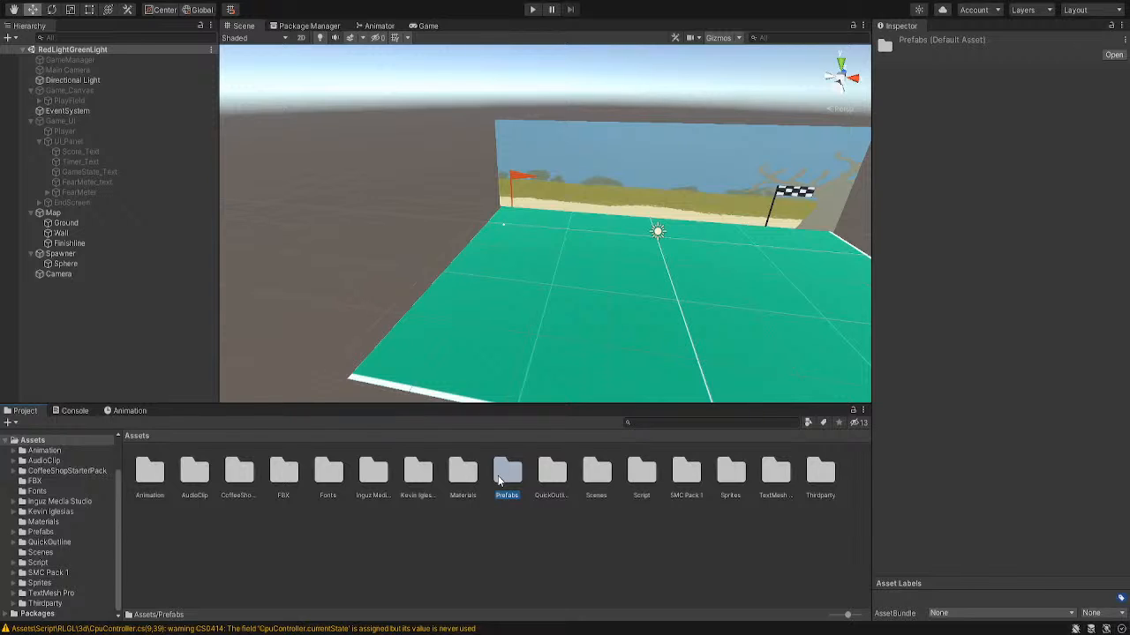
{"action": "double_click", "coordinate": [283, 474]}
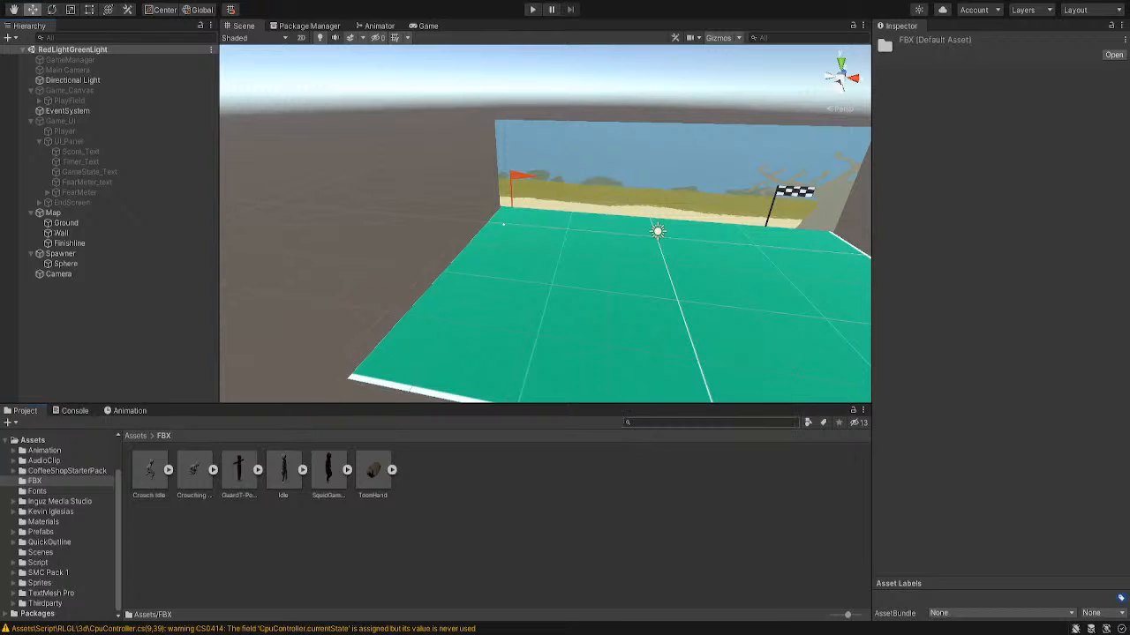
{"action": "left_click", "coordinate": [328, 473]}
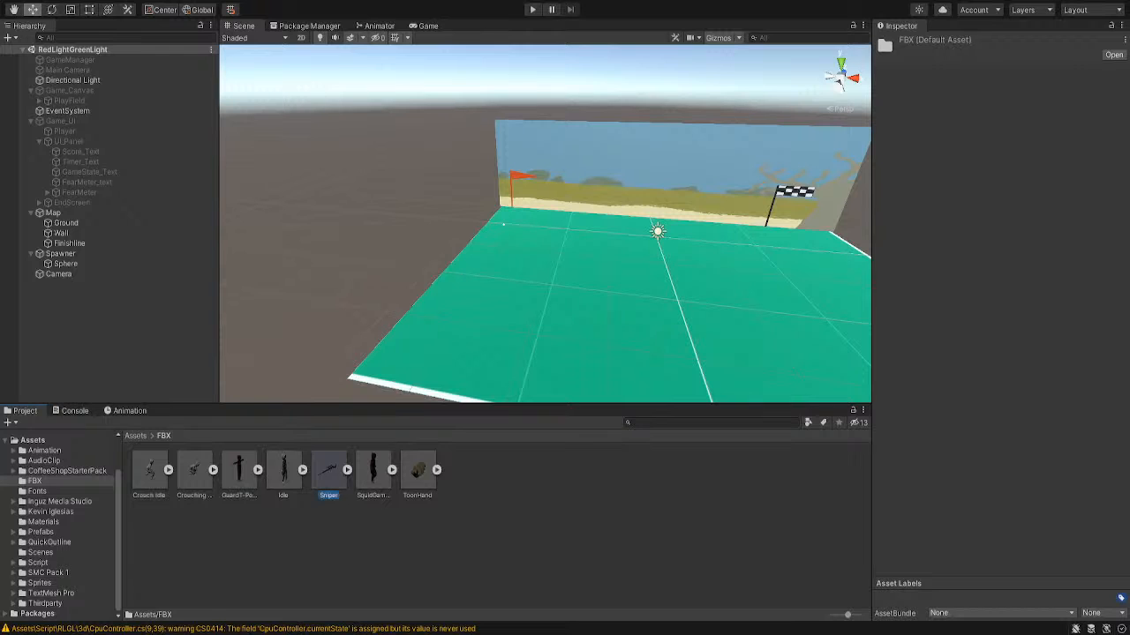
Place the Sniper model in the scene as a child of the Camera and check both transforms
{"action": "double_click", "coordinate": [59, 275]}
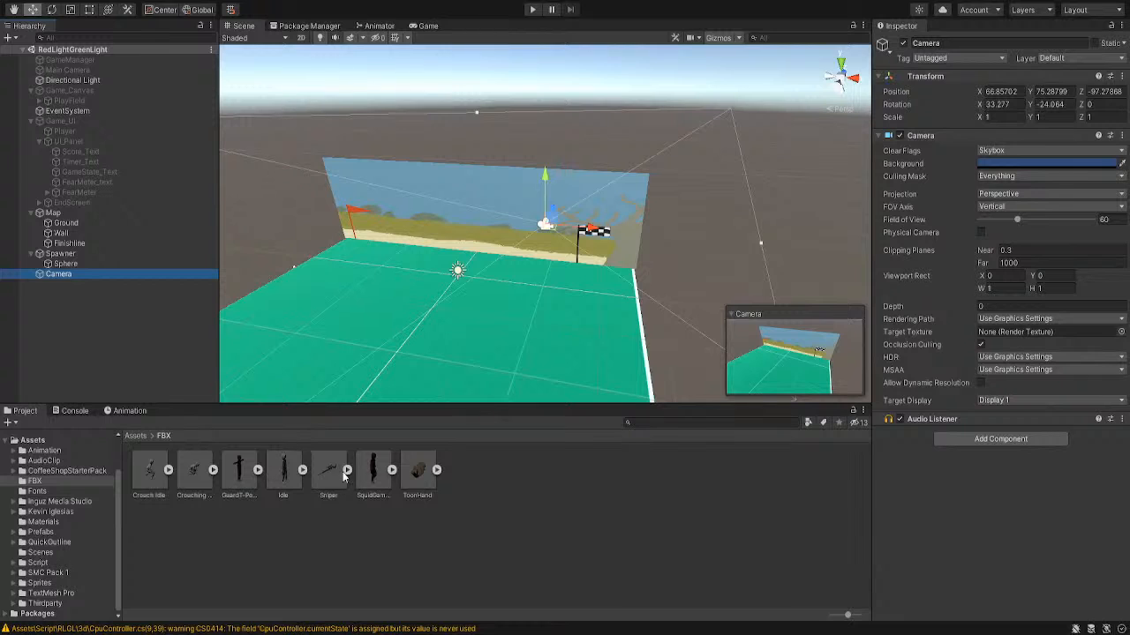
{"action": "left_click_drag", "start_coordinate": [330, 473], "coordinate": [78, 276]}
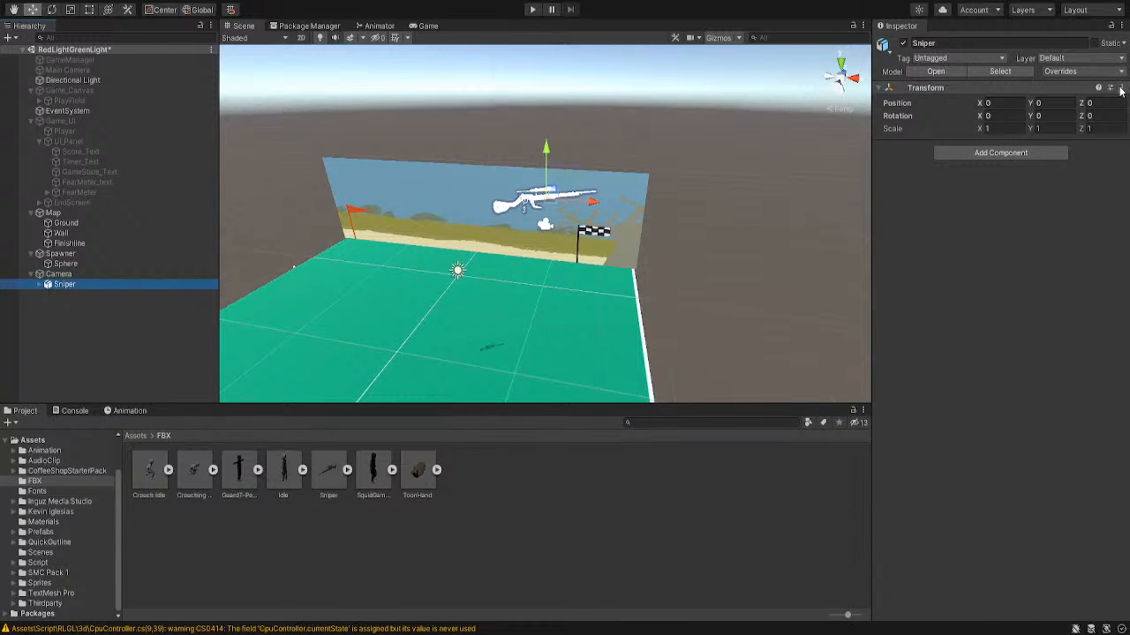
{"action": "left_click", "coordinate": [113, 276]}
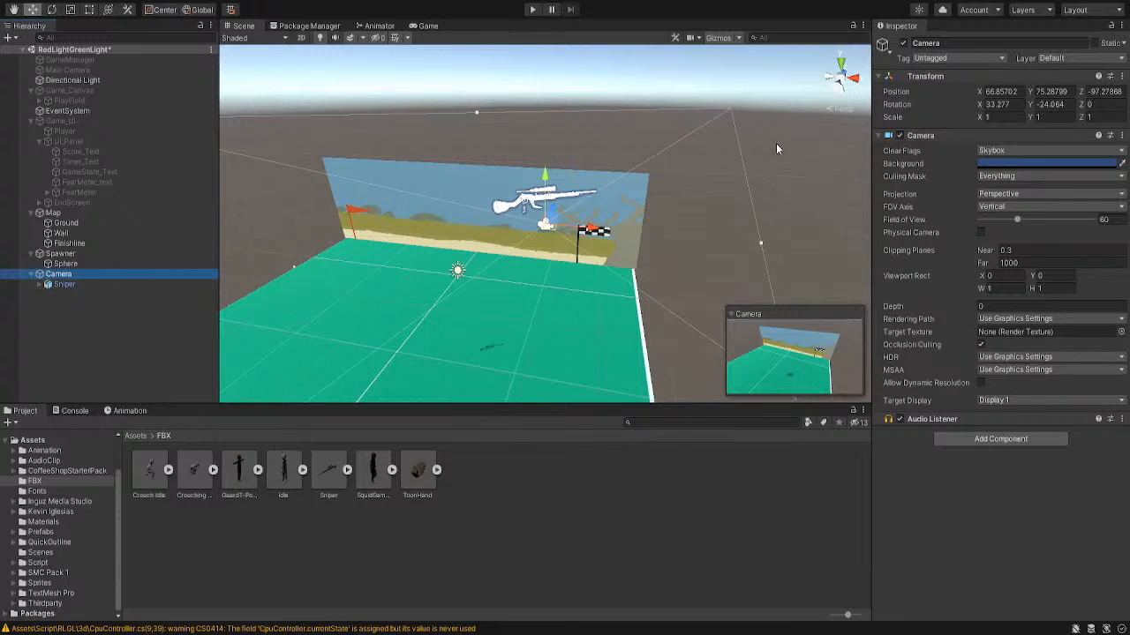
{"action": "left_click", "coordinate": [146, 284]}
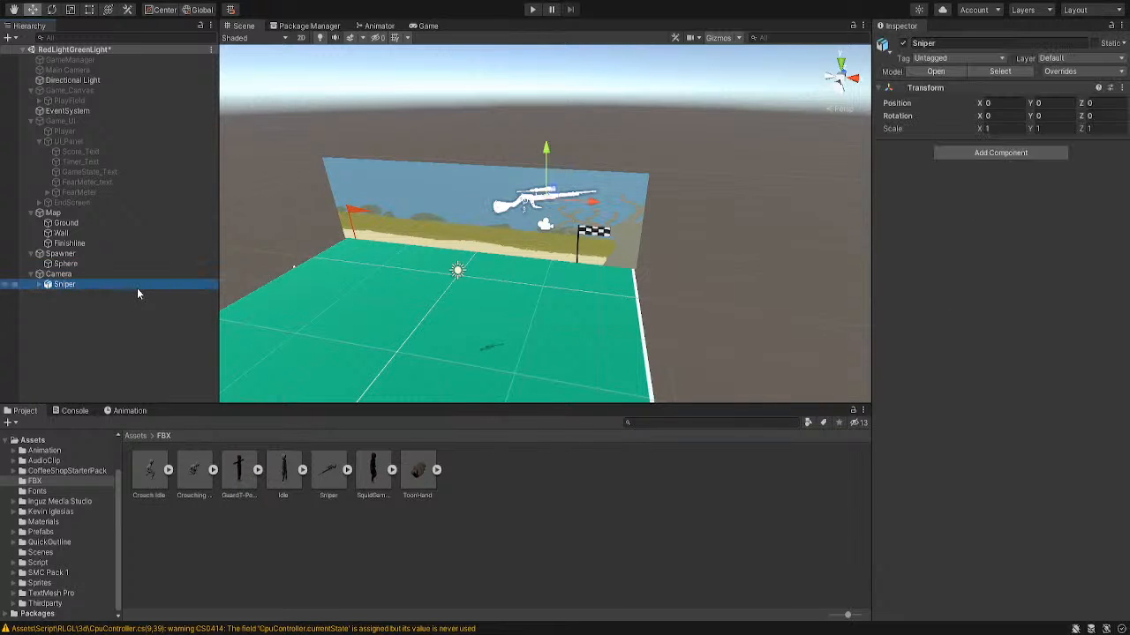
{"action": "left_click", "coordinate": [1092, 103]}
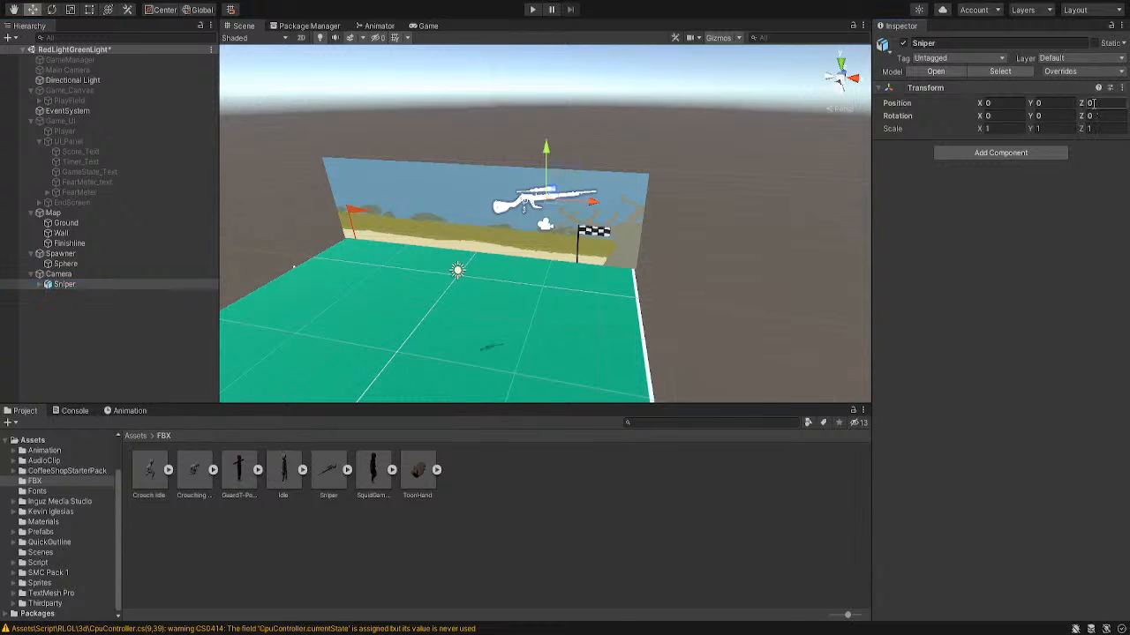
Reset the Camera's transform to position 0, 0, 0 and rotation 0, 0, 0
{"action": "left_click", "coordinate": [149, 278]}
{"action": "right_click_drag", "start_coordinate": [494, 281], "coordinate": [702, 302]}
{"action": "scroll", "coordinate": [613, 268], "scroll_direction": "down", "scroll_amount": 5}
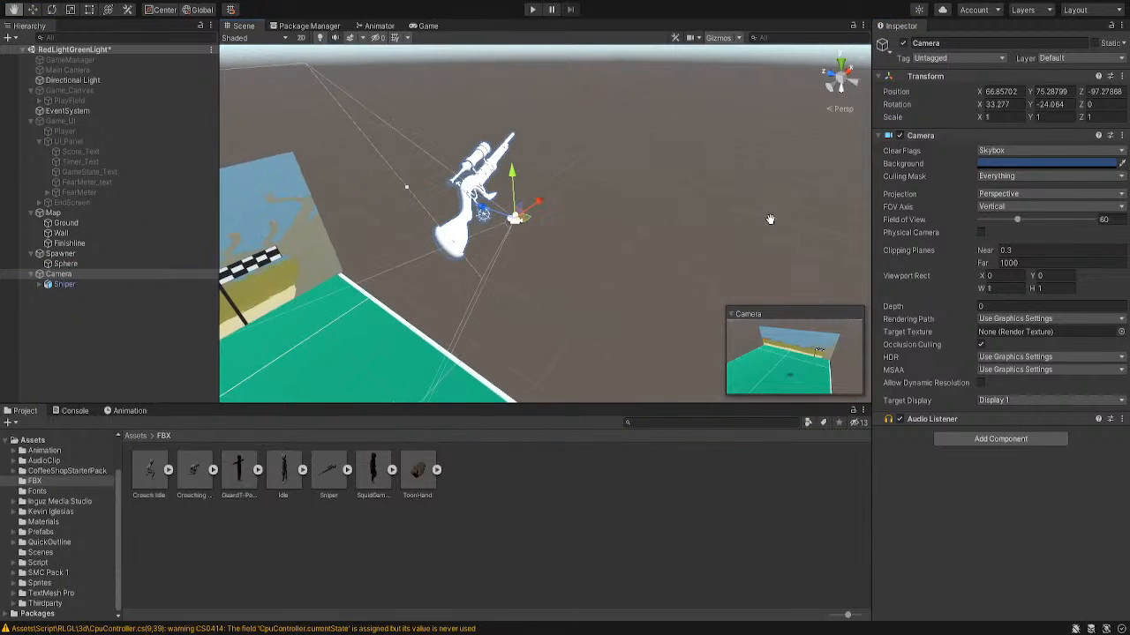
{"action": "right_click_drag", "start_coordinate": [527, 297], "coordinate": [575, 288]}
{"action": "middle_click_drag", "start_coordinate": [575, 287], "coordinate": [683, 251]}
{"action": "scroll", "coordinate": [684, 246], "scroll_direction": "down", "scroll_amount": 5}
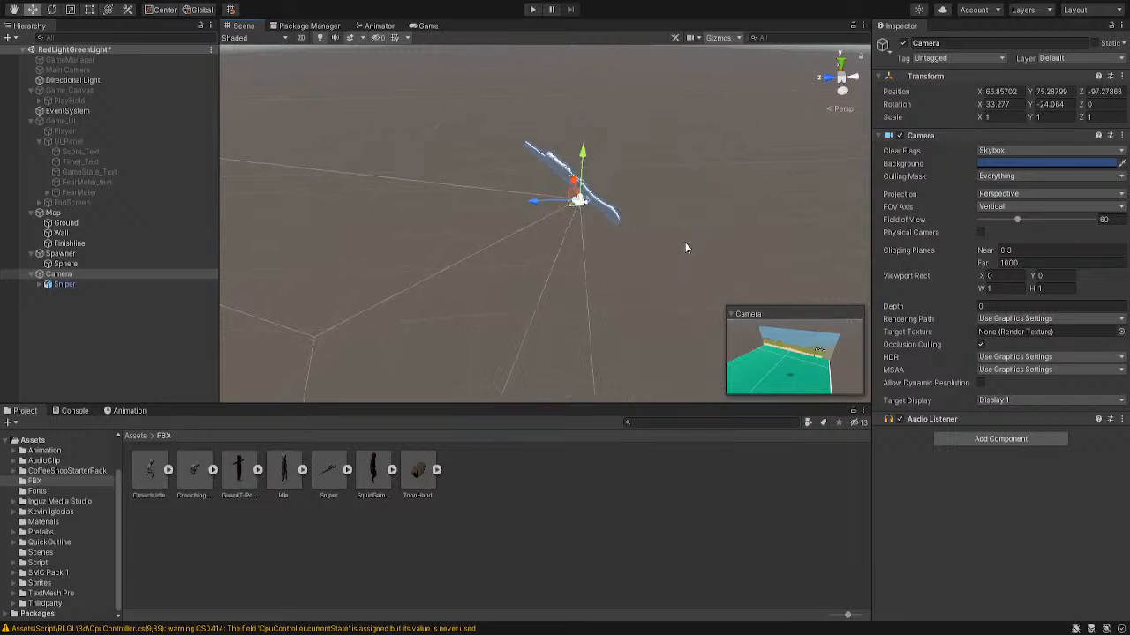
{"action": "left_click", "coordinate": [1121, 77]}
{"action": "left_click", "coordinate": [1099, 91]}
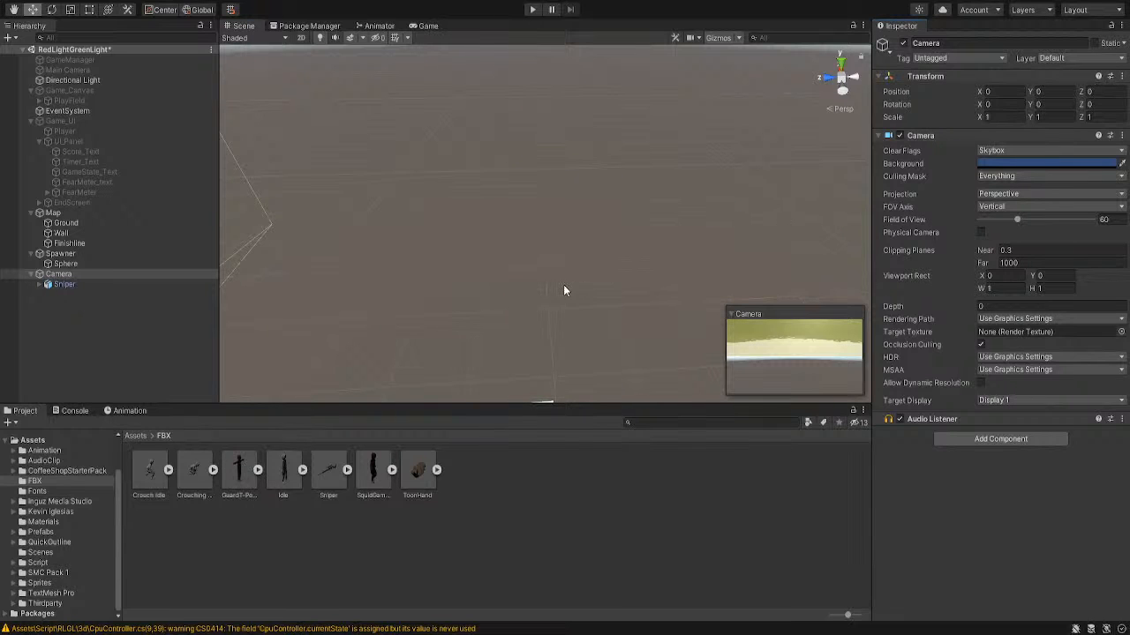
Set the Sniper's Y rotation to -90 so that it points along the Camera's forward direction
{"action": "double_click", "coordinate": [98, 276]}
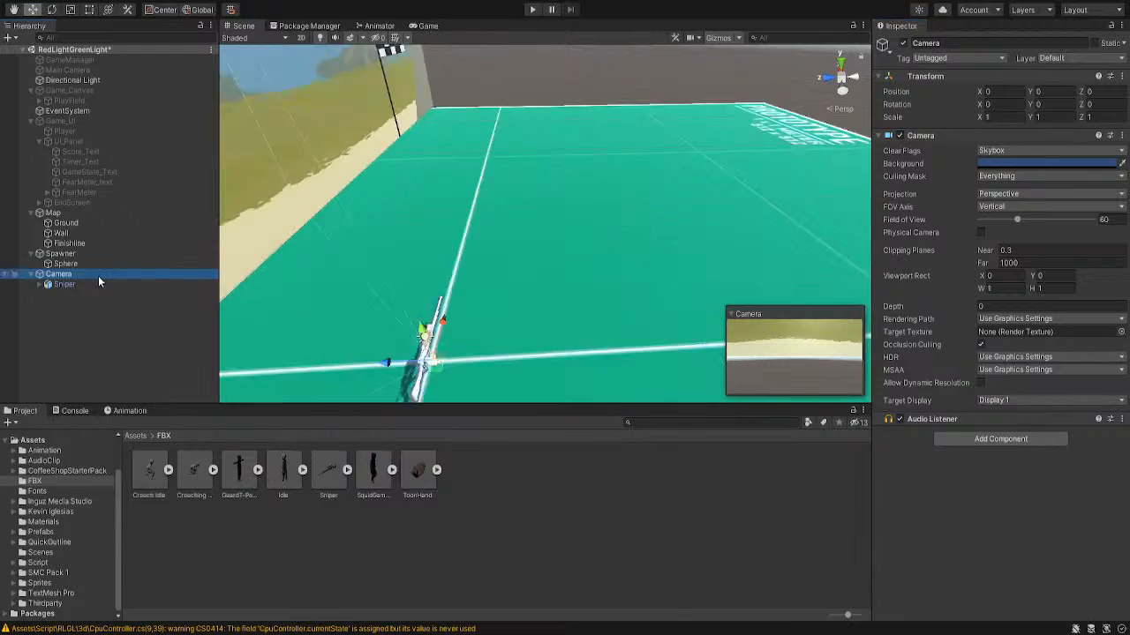
{"action": "right_click_drag", "start_coordinate": [648, 269], "coordinate": [455, 270]}
{"action": "middle_click_drag", "start_coordinate": [713, 234], "coordinate": [478, 210]}
{"action": "left_click", "coordinate": [74, 284]}
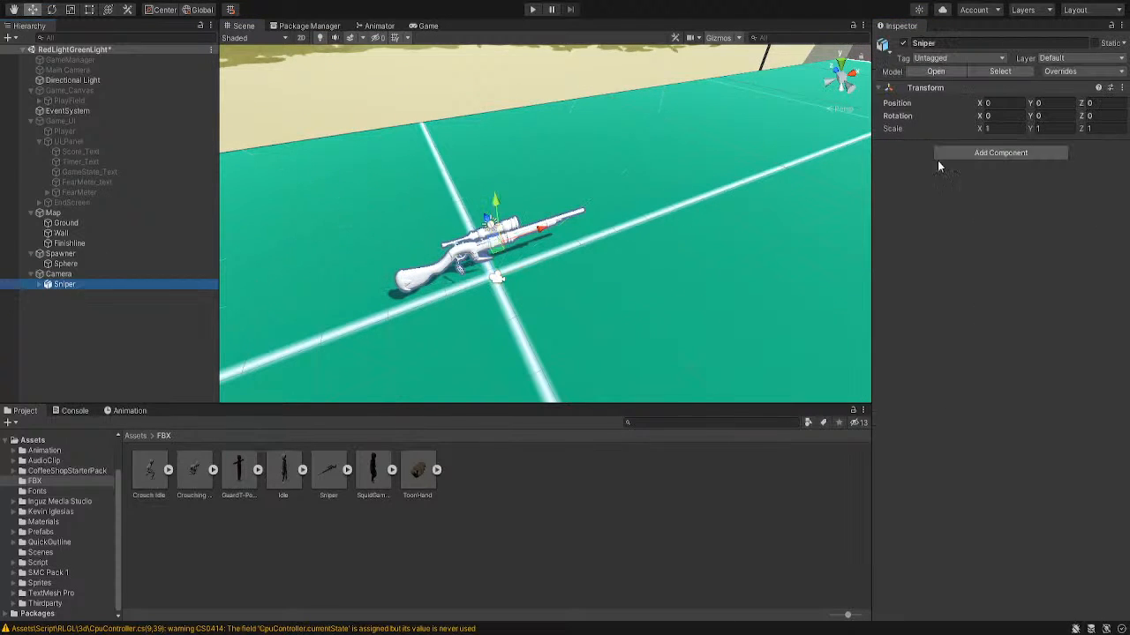
{"action": "left_click_drag", "start_coordinate": [1031, 116], "coordinate": [1012, 118]}
{"action": "left_click", "coordinate": [1046, 115]}
{"action": "type", "text": "-90"}
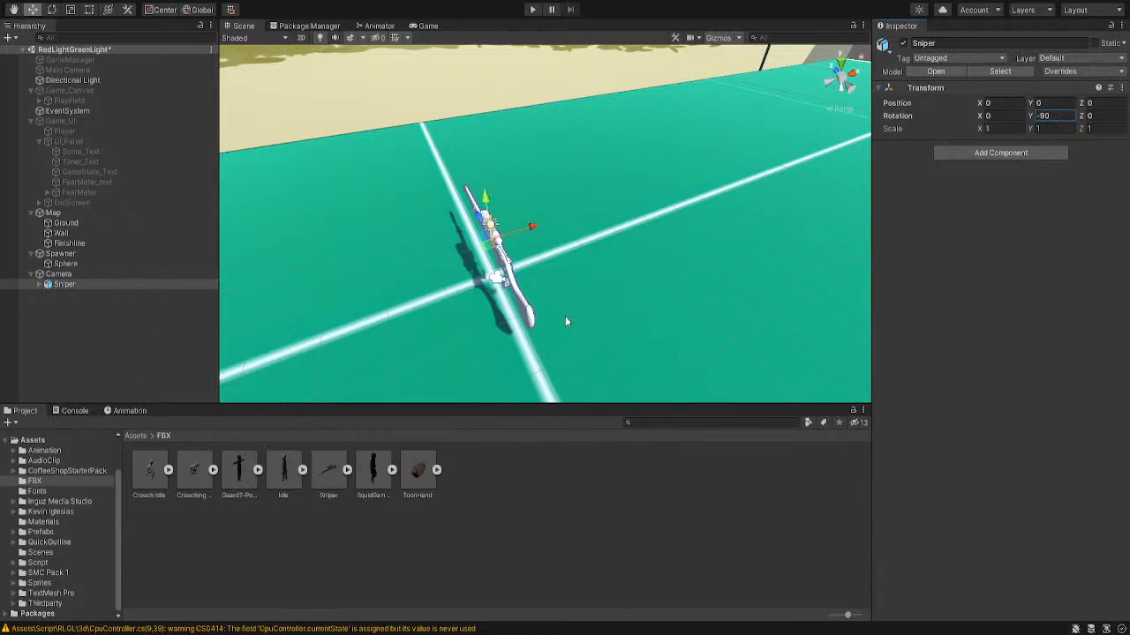
Offset the Sniper from the Camera with an X position of 1 and set its Y rotation to -94.3
{"action": "right_click_drag", "start_coordinate": [567, 322], "coordinate": [671, 292]}
{"action": "middle_click_drag", "start_coordinate": [411, 347], "coordinate": [617, 264]}
{"action": "right_click_drag", "start_coordinate": [521, 323], "coordinate": [664, 270]}
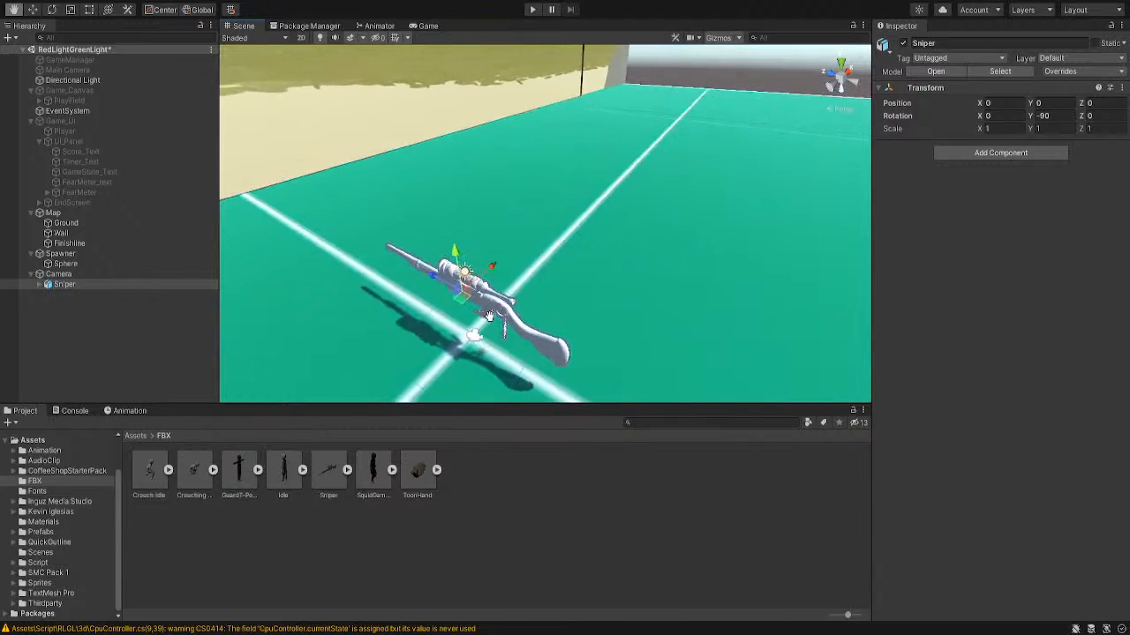
{"action": "middle_click_drag", "start_coordinate": [476, 328], "coordinate": [576, 276]}
{"action": "right_click_drag", "start_coordinate": [529, 291], "coordinate": [618, 281]}
{"action": "middle_click_drag", "start_coordinate": [512, 291], "coordinate": [557, 231]}
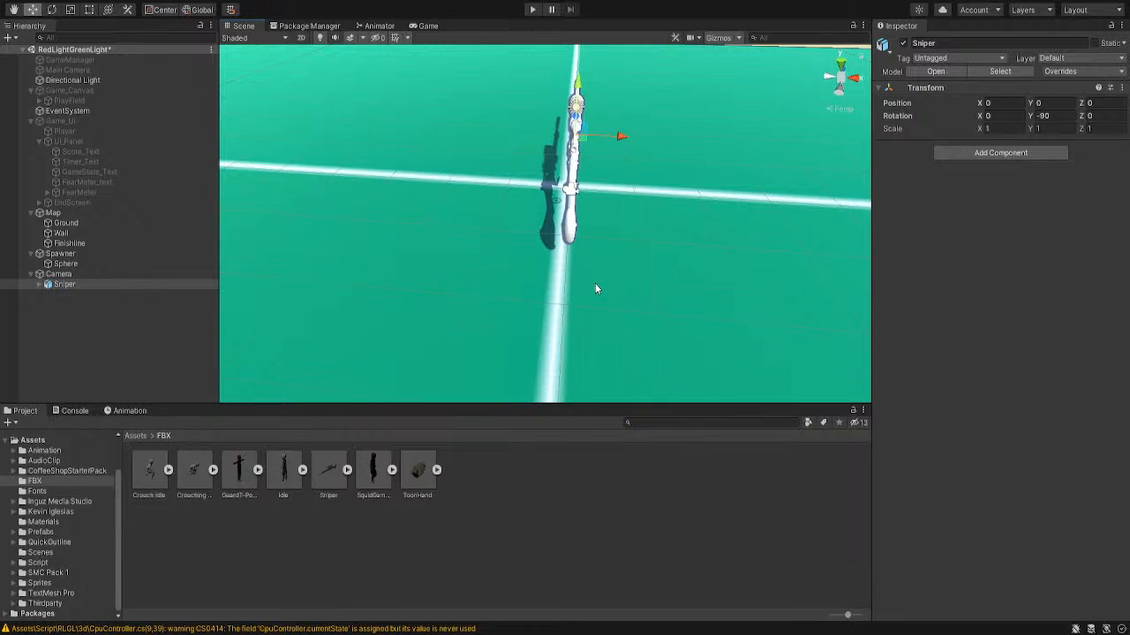
{"action": "left_click_drag", "start_coordinate": [620, 138], "coordinate": [647, 138]}
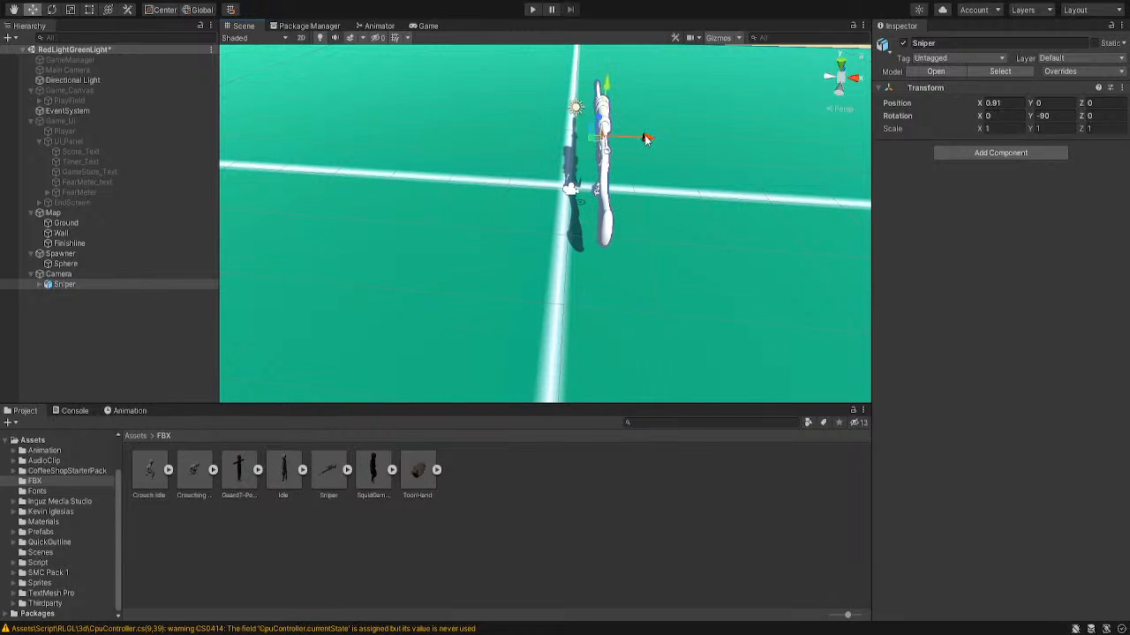
{"action": "left_click", "coordinate": [993, 103]}
{"action": "type", "text": "1"}
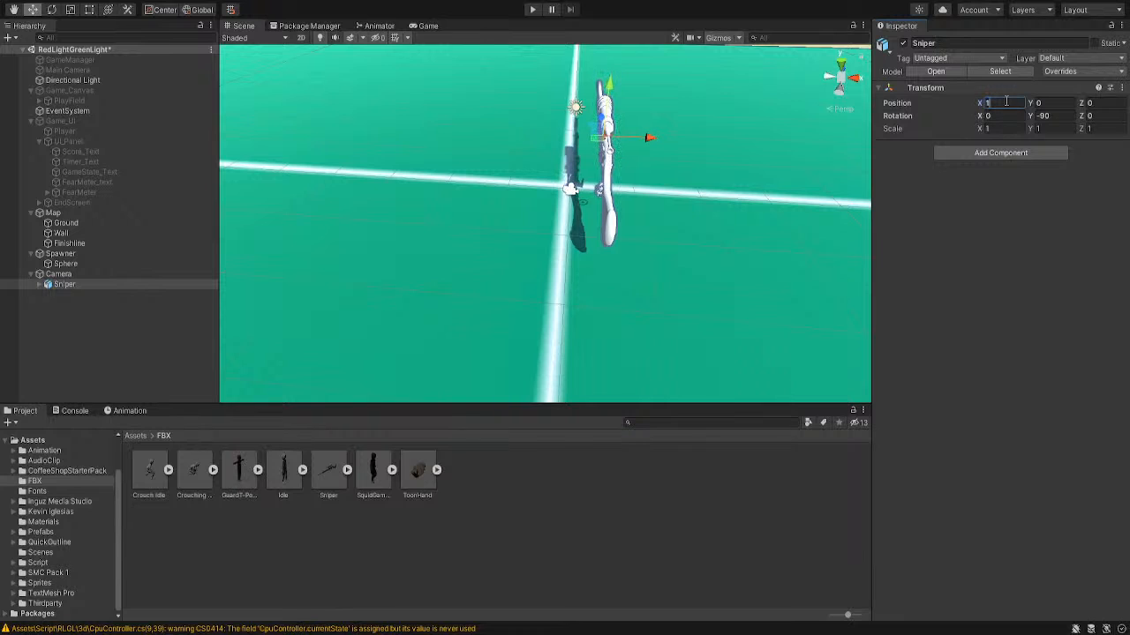
{"action": "left_click", "coordinate": [988, 116]}
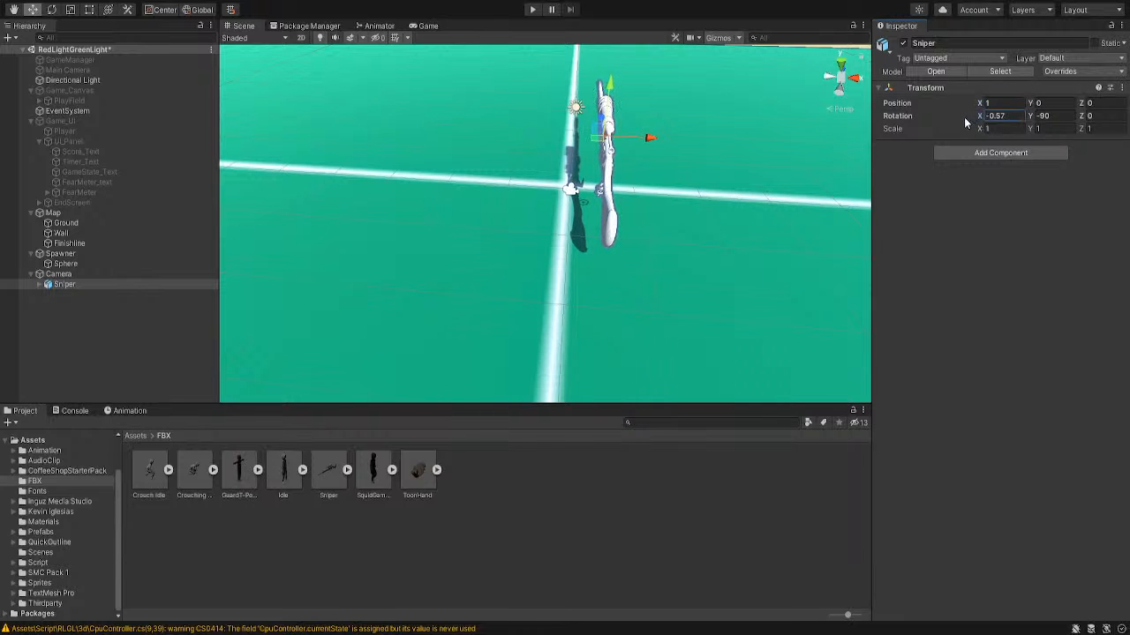
{"action": "left_click_drag", "start_coordinate": [1030, 119], "coordinate": [950, 139]}
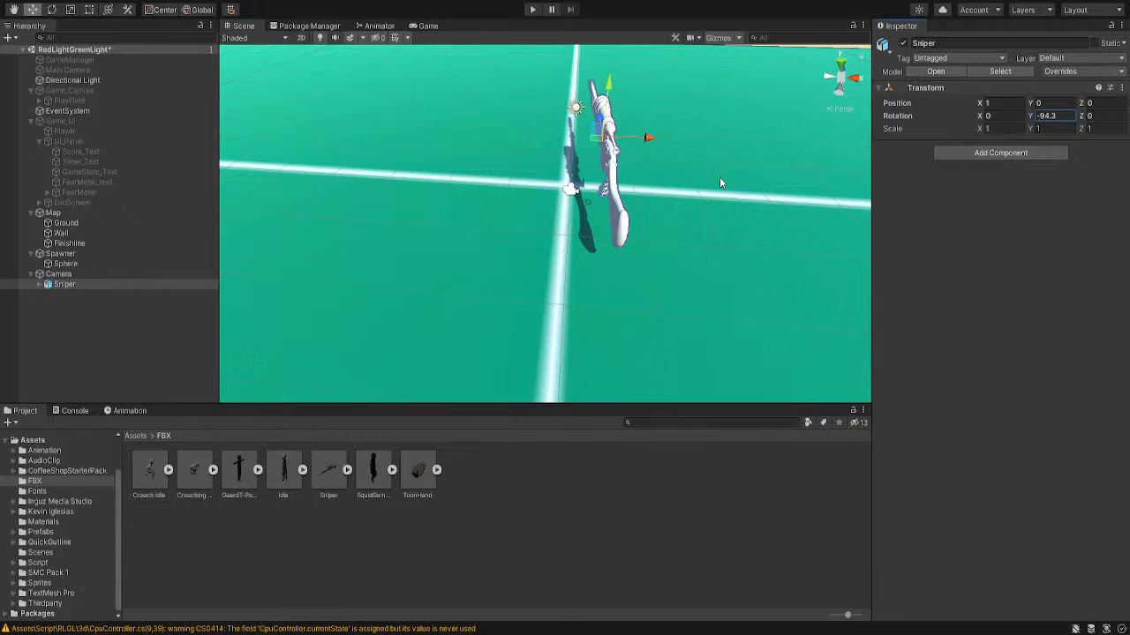
Try aligning the Camera with the current scene view and inspect the Sniper's placement relative to it
{"action": "scroll", "coordinate": [678, 204], "scroll_direction": "down", "scroll_amount": 5}
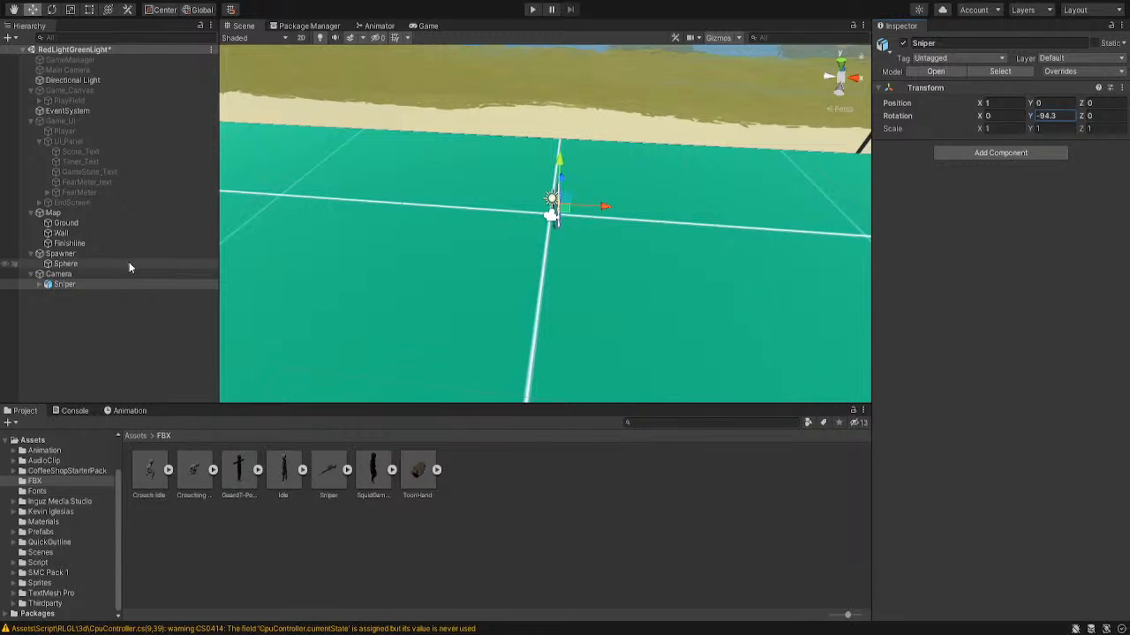
{"action": "right_click_drag", "start_coordinate": [671, 300], "coordinate": [613, 235]}
{"action": "scroll", "coordinate": [614, 235], "scroll_direction": "down", "scroll_amount": 3}
{"action": "middle_click_drag", "start_coordinate": [614, 249], "coordinate": [621, 238]}
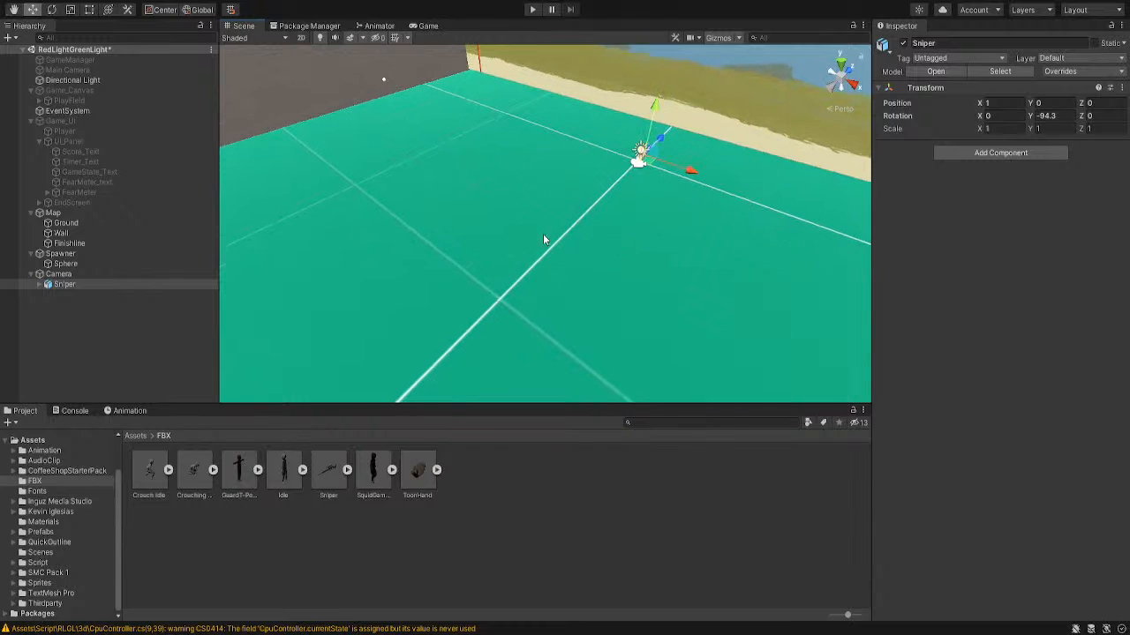
{"action": "left_click", "coordinate": [58, 273]}
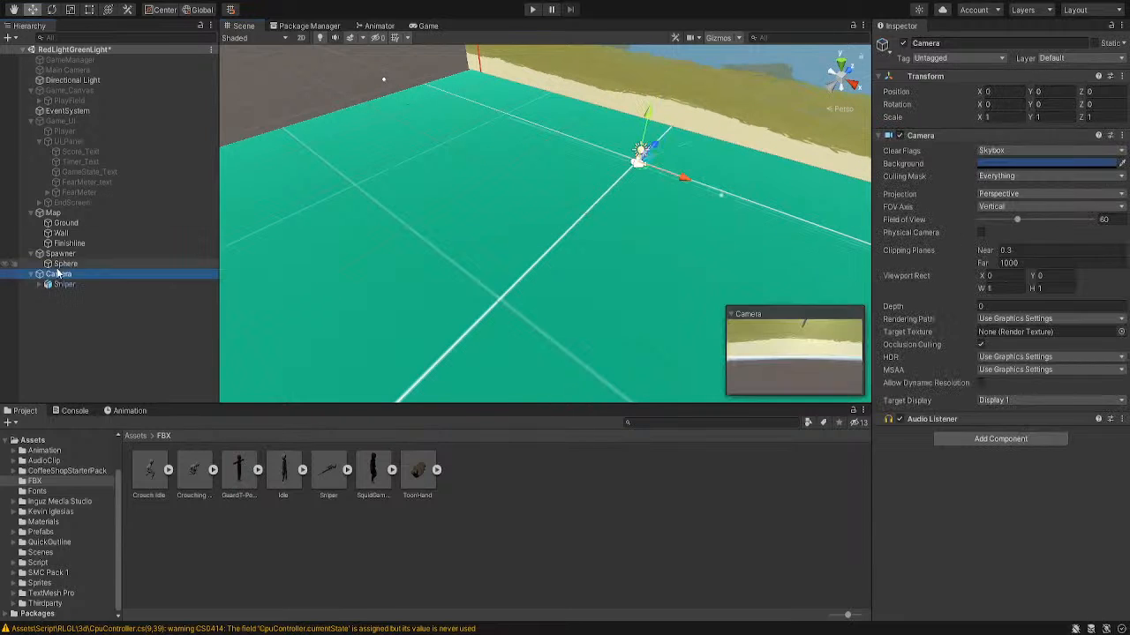
{"action": "key", "text": "ctrl+shift+f"}
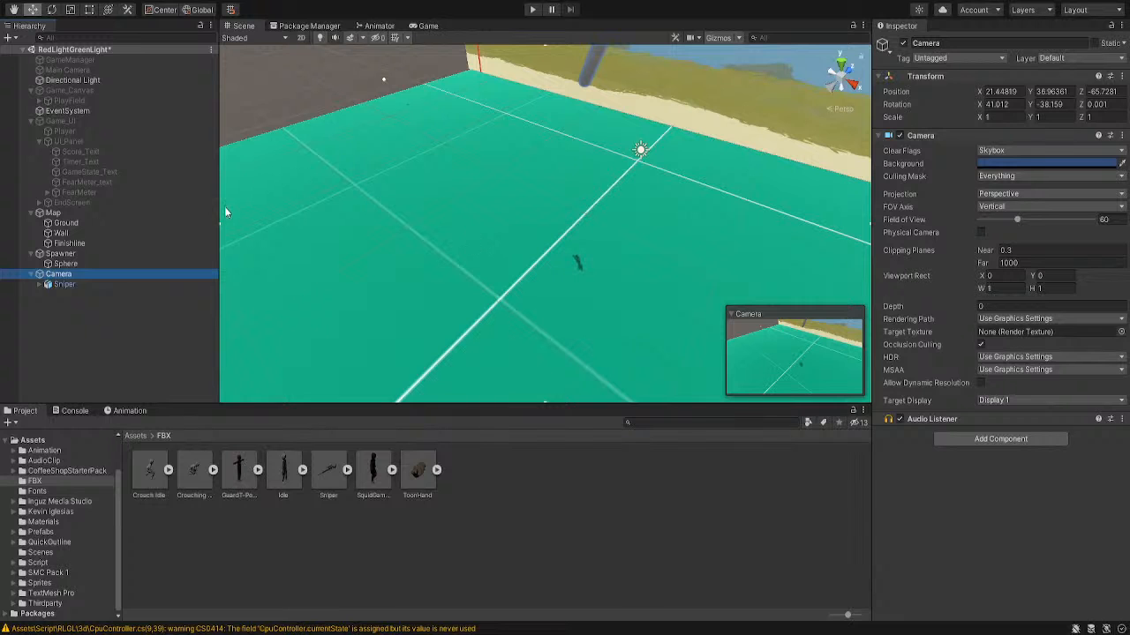
{"action": "key", "text": "f"}
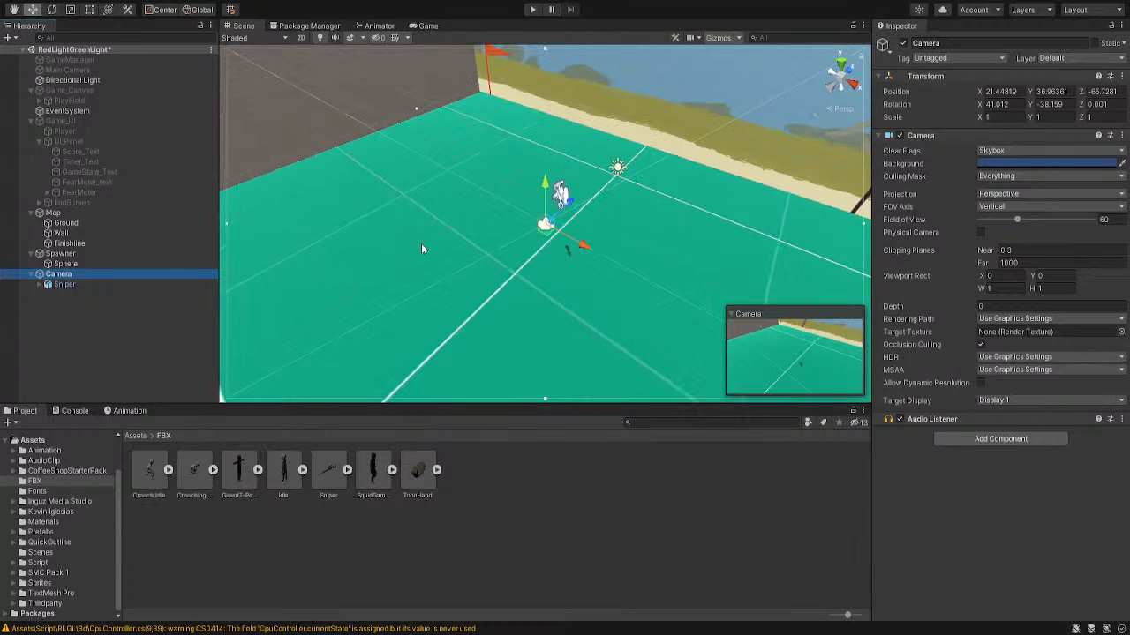
{"action": "right_click_drag", "start_coordinate": [444, 252], "coordinate": [570, 233]}
{"action": "left_click", "coordinate": [607, 214]}
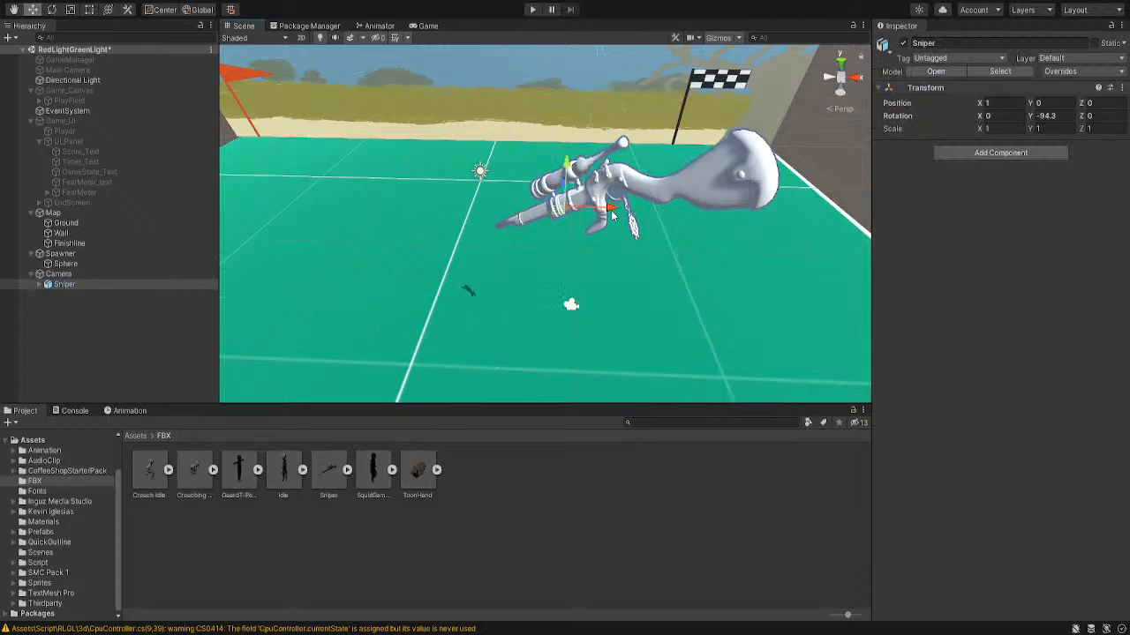
{"action": "left_click", "coordinate": [88, 275]}
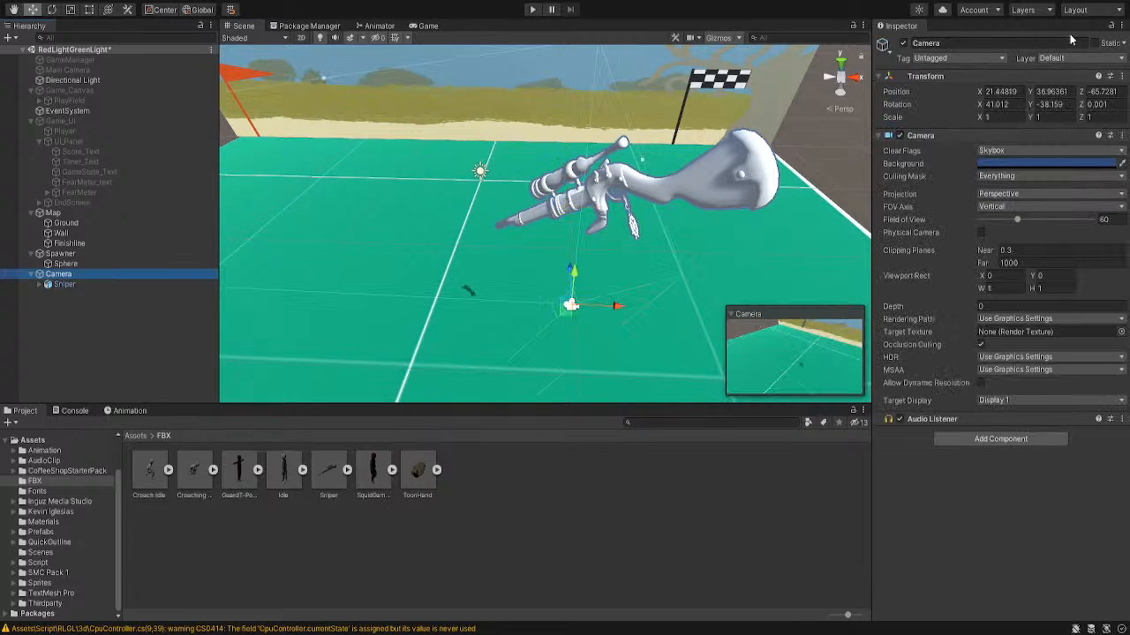
Undo the Camera's alignment with the scene view
{"action": "key", "text": "ctrl+z"}
{"action": "key", "text": "ctrl+z"}
{"action": "key", "text": "ctrl+z"}
{"action": "left_click_drag", "start_coordinate": [491, 162], "coordinate": [507, 143]}
{"action": "left_click", "coordinate": [497, 149]}
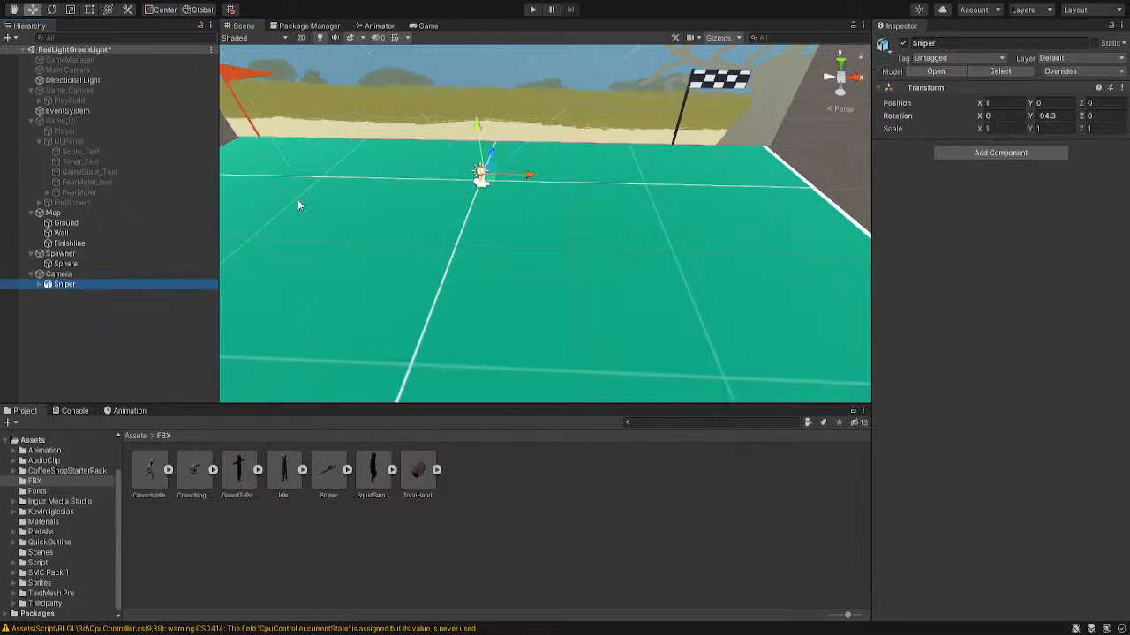
Raise the Camera together with its Sniper child to a Y position of about 16.4
{"action": "left_click", "coordinate": [86, 275]}
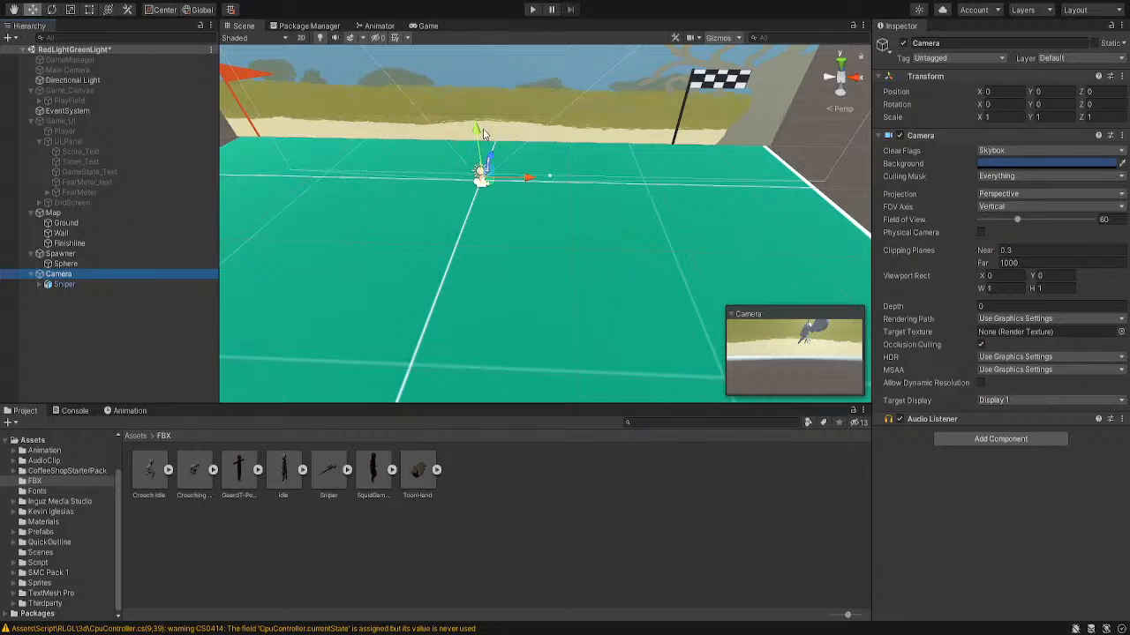
{"action": "left_click", "coordinate": [65, 284]}
{"action": "left_click_drag", "start_coordinate": [482, 115], "coordinate": [473, 60]}
{"action": "left_click", "coordinate": [84, 276]}
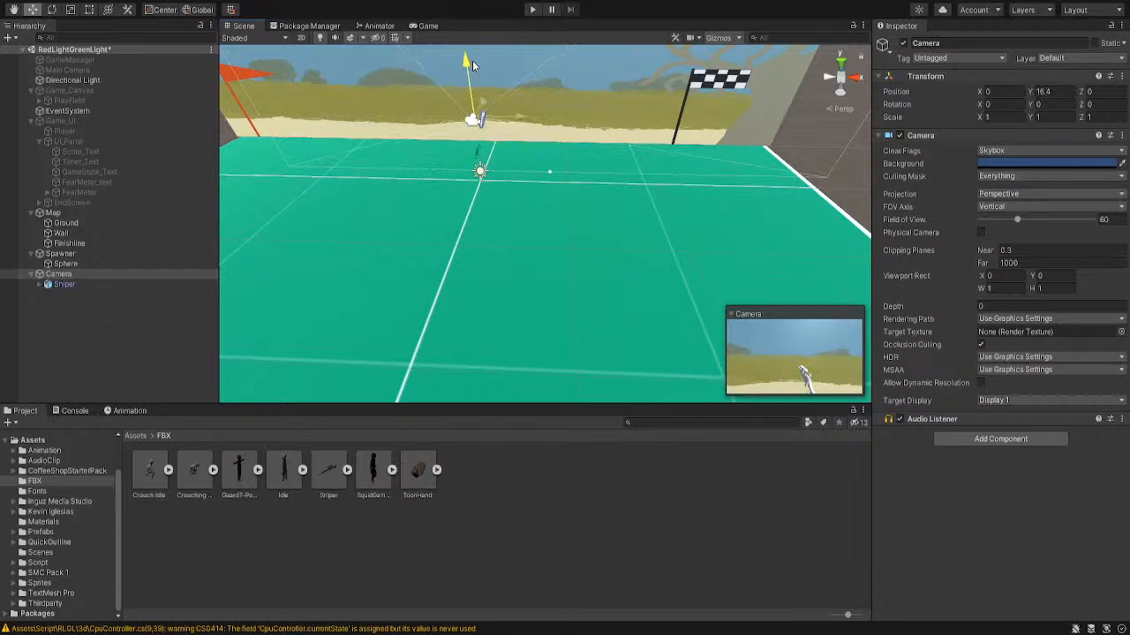
Set the Sniper's X position to 2 and check its placement in the Camera preview
{"action": "left_click", "coordinate": [112, 284]}
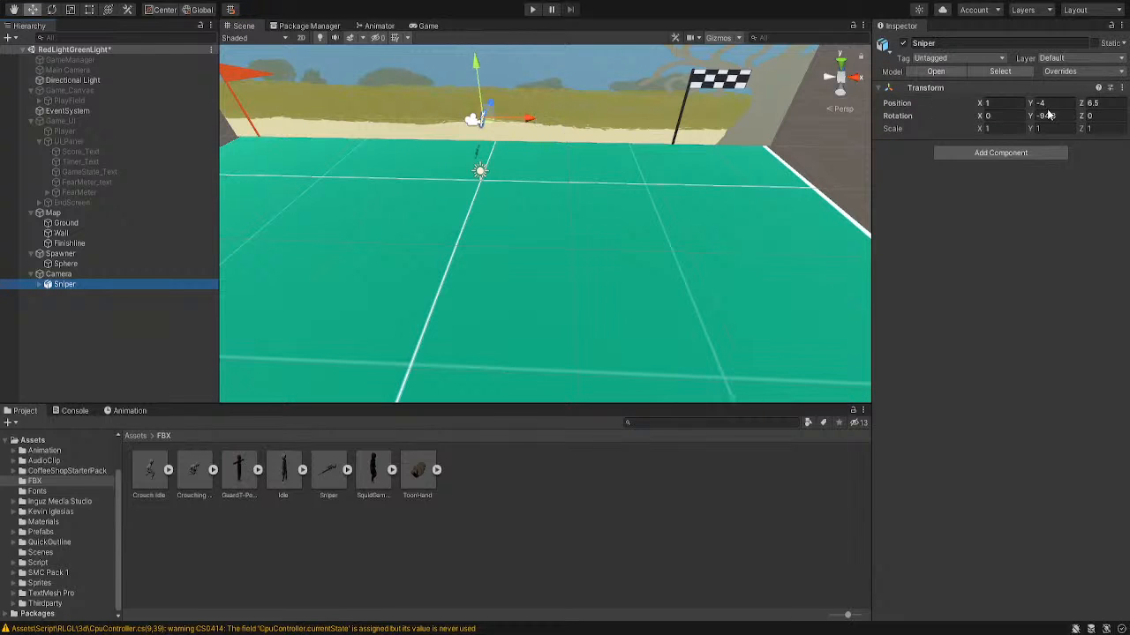
{"action": "left_click", "coordinate": [1007, 103]}
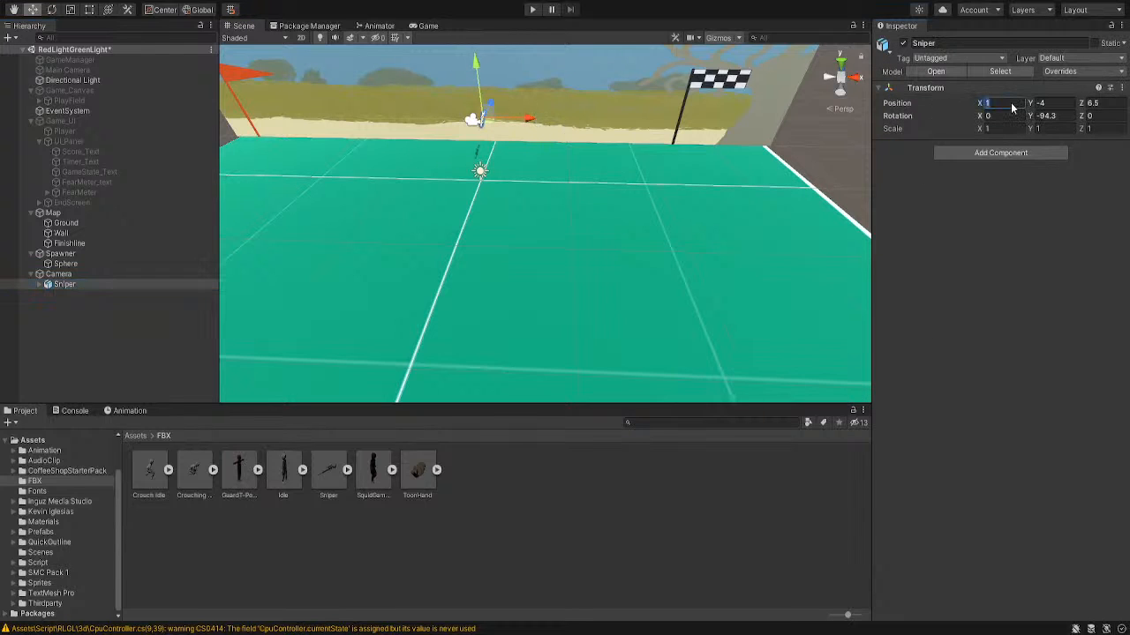
{"action": "left_click", "coordinate": [1105, 104]}
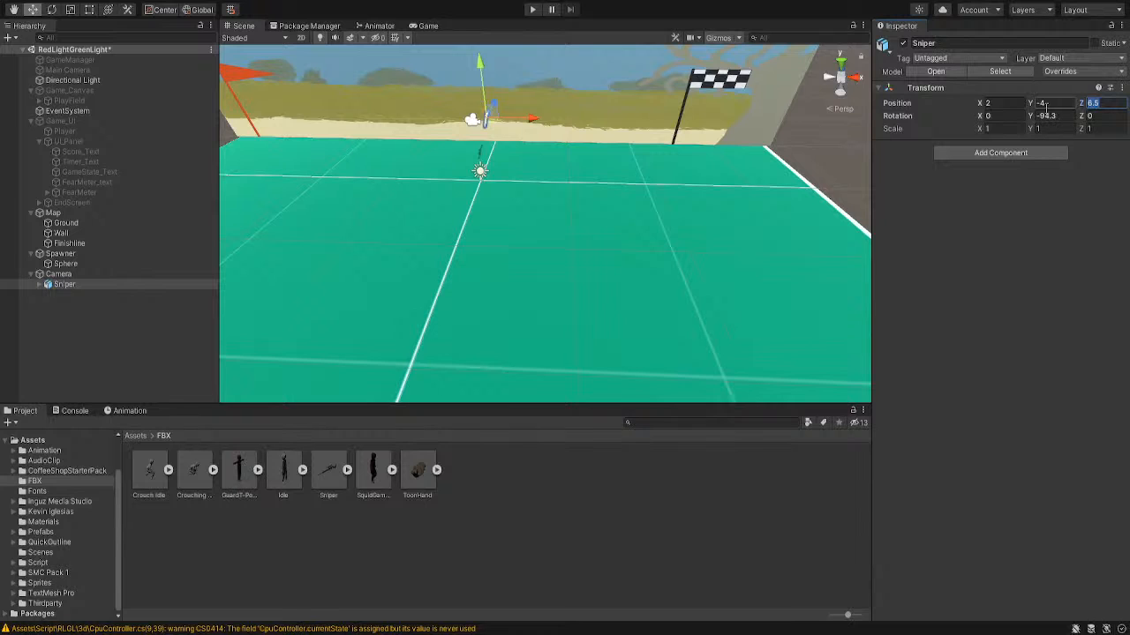
{"action": "left_click", "coordinate": [63, 275]}
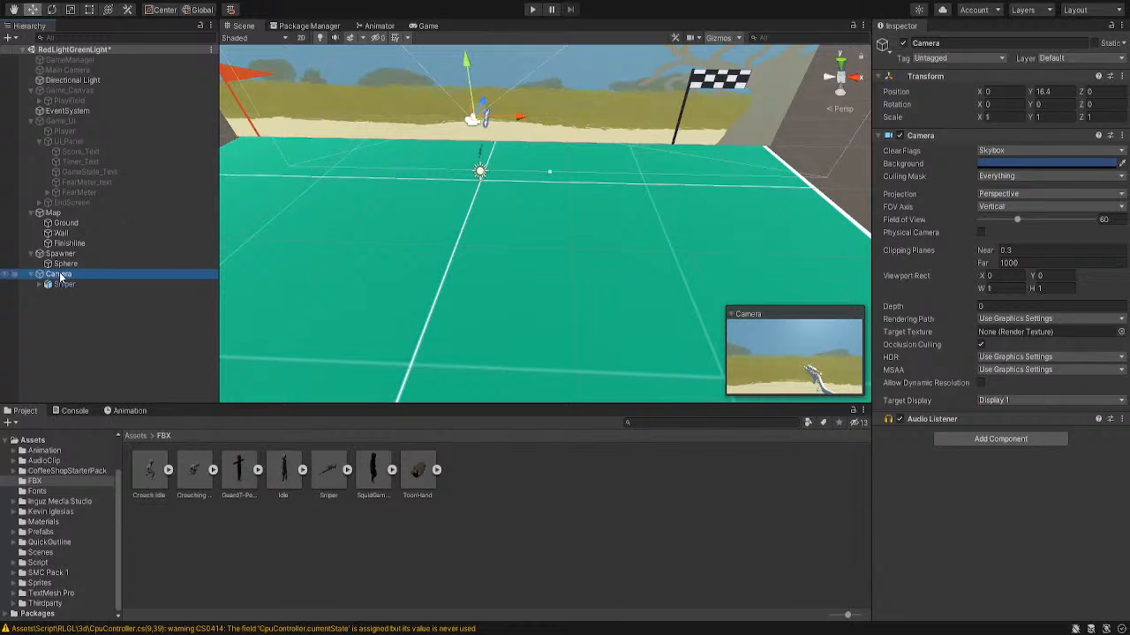
Examine the Game_UI canvas, its UI_Panel and the score, game state and fear meter texts for reusable interface elements
{"action": "left_click", "coordinate": [82, 123]}
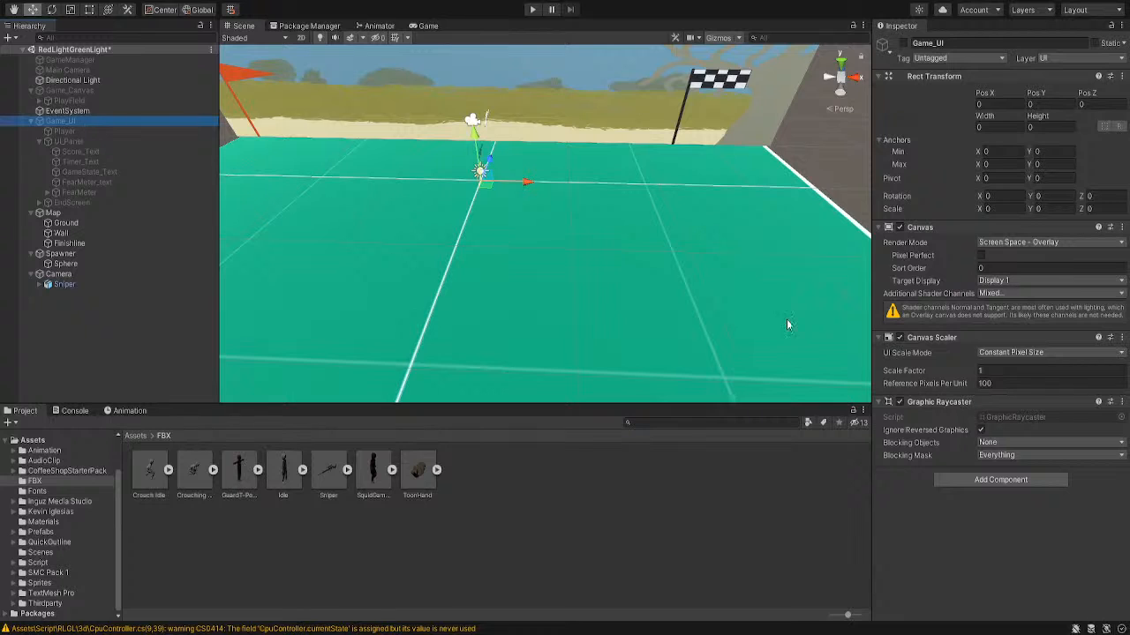
{"action": "left_click", "coordinate": [94, 144]}
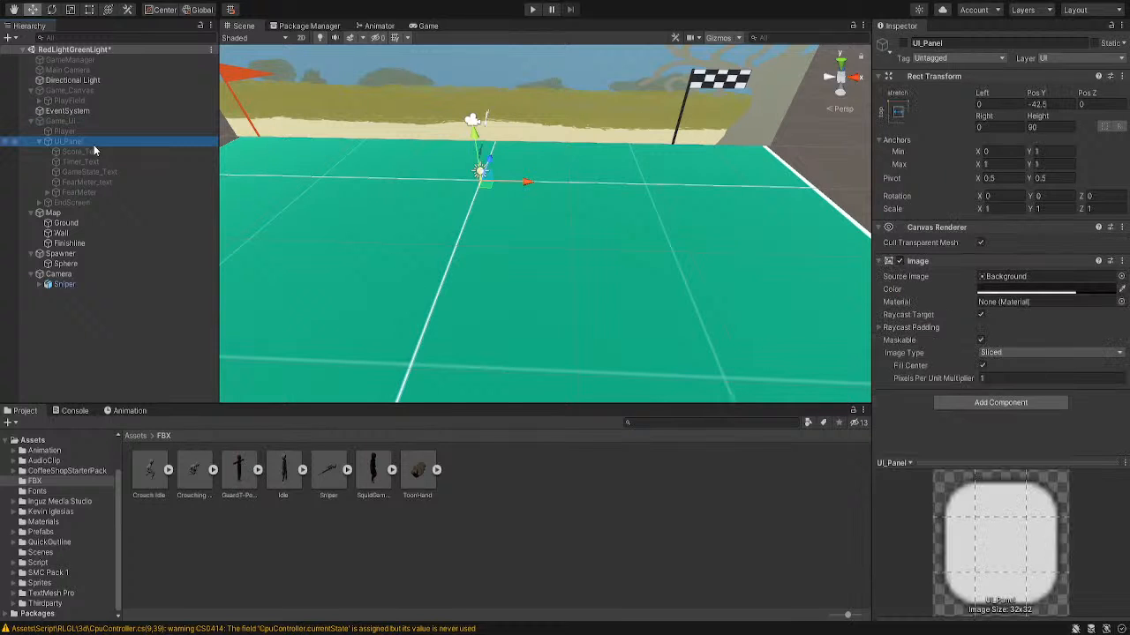
{"action": "left_click", "coordinate": [89, 162]}
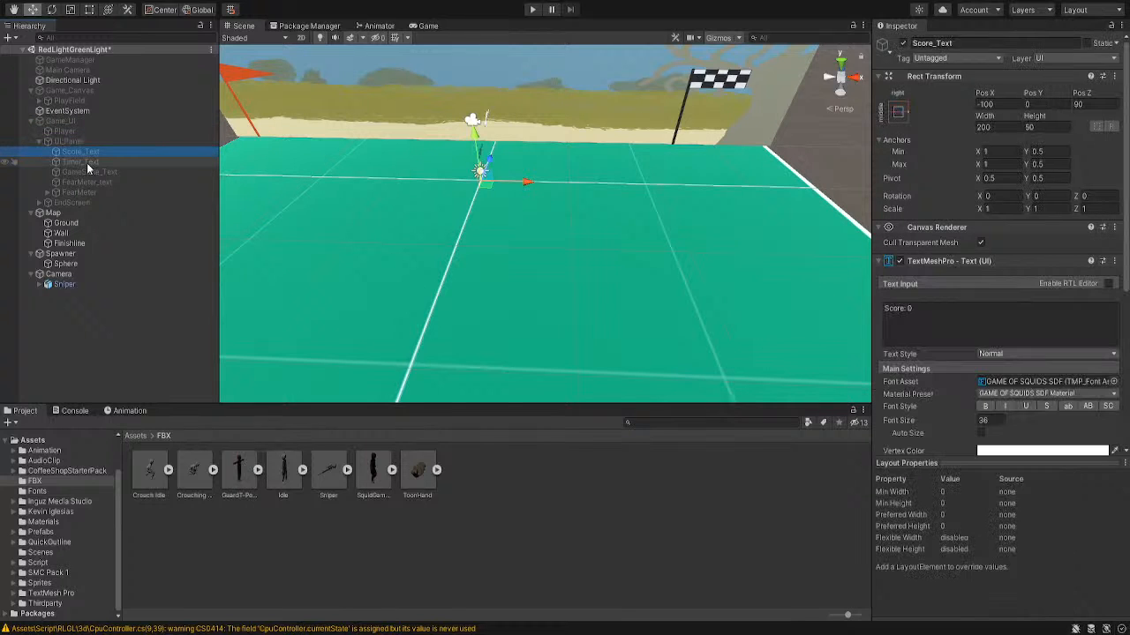
{"action": "left_click", "coordinate": [88, 172]}
{"action": "scroll", "coordinate": [925, 423], "scroll_direction": "down", "scroll_amount": 5}
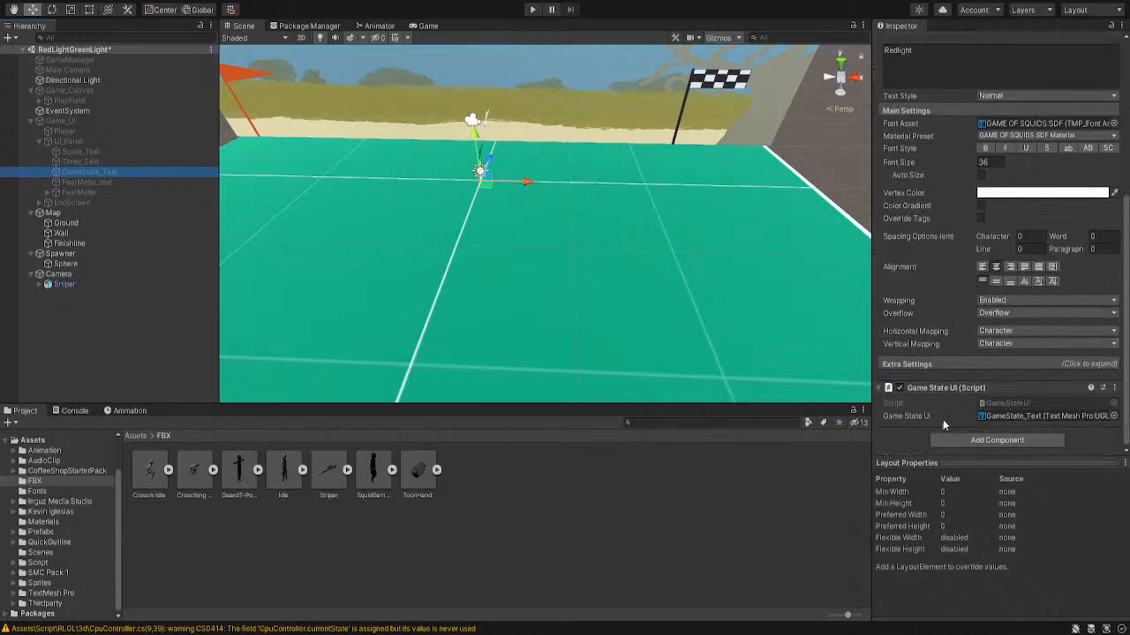
{"action": "left_click", "coordinate": [88, 182]}
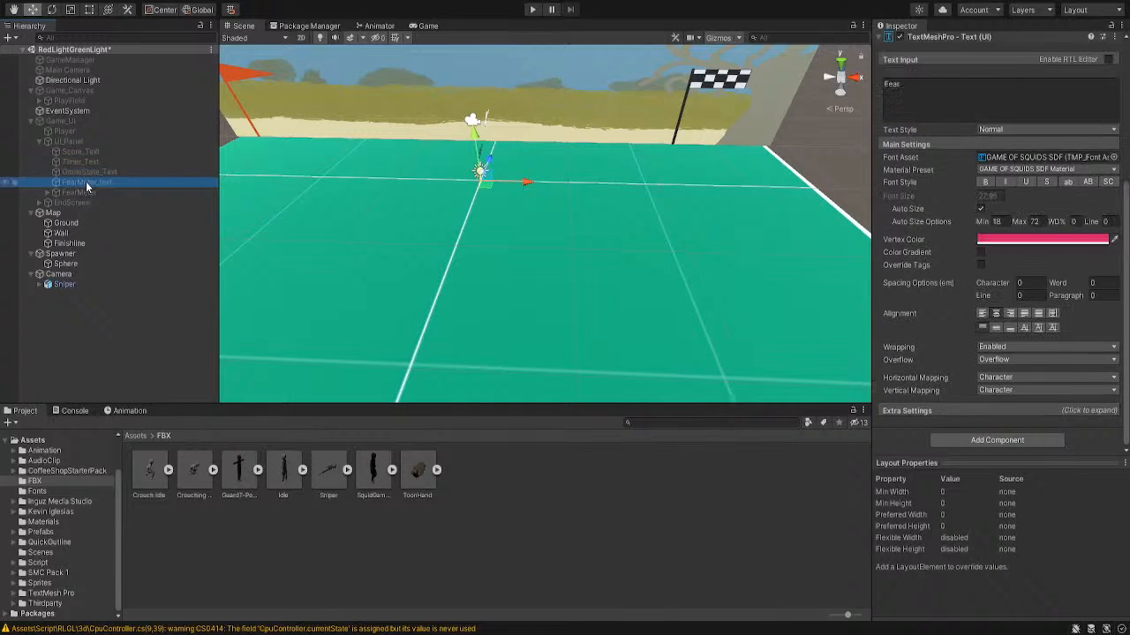
{"action": "left_click", "coordinate": [93, 142]}
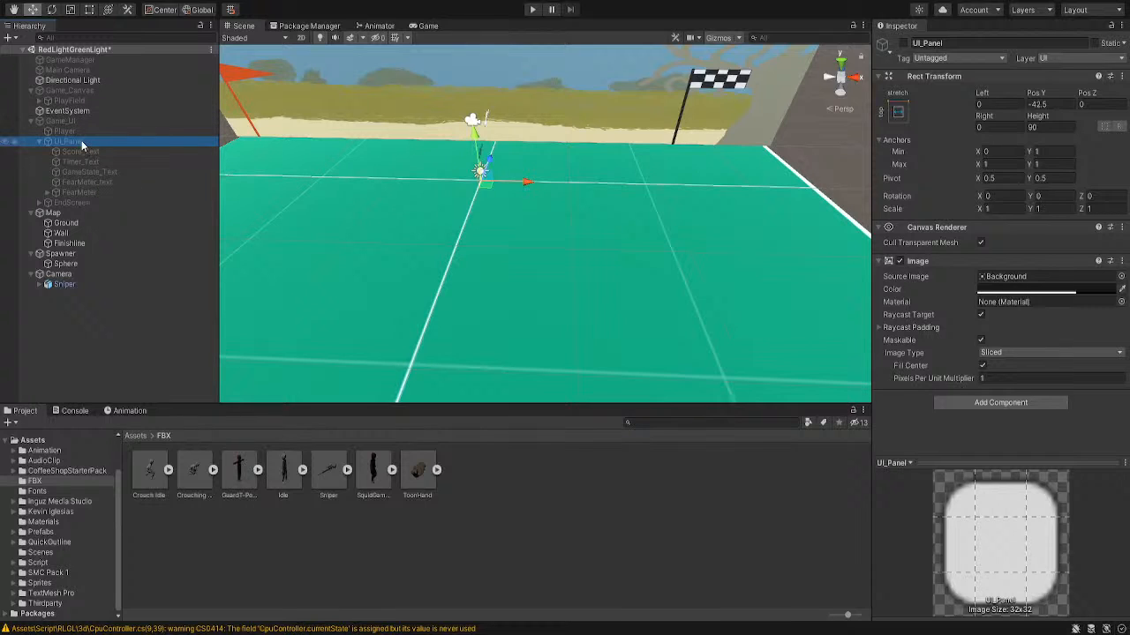
Duplicate the whole Game_UI canvas with its children
{"action": "left_click", "coordinate": [33, 121]}
{"action": "left_click", "coordinate": [55, 122]}
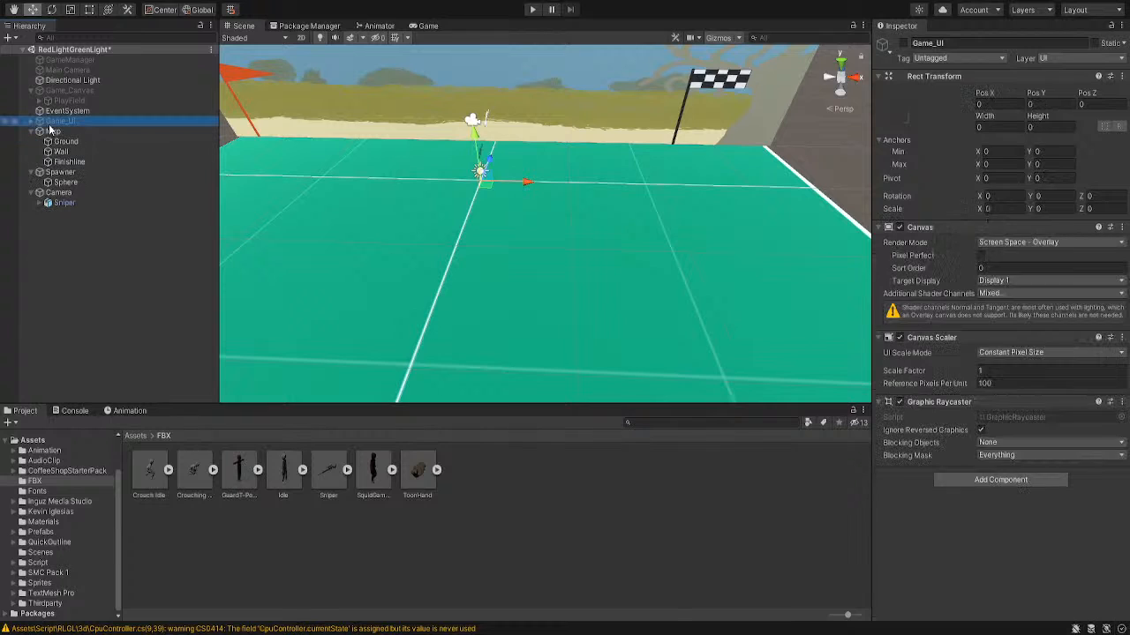
{"action": "key", "text": "ctrl+d"}
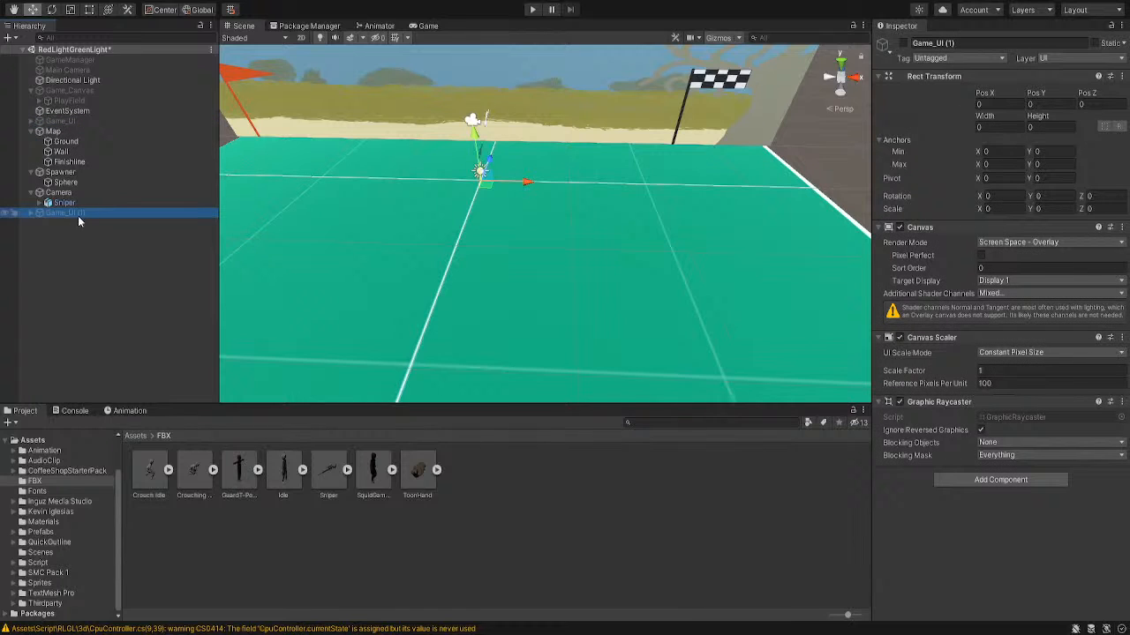
{"action": "left_click_drag", "start_coordinate": [945, 41], "coordinate": [959, 42]}
Delete the Player object from the duplicated Game_UI canvas
{"action": "left_click", "coordinate": [38, 213]}
{"action": "left_click", "coordinate": [31, 214]}
{"action": "left_click", "coordinate": [53, 225]}
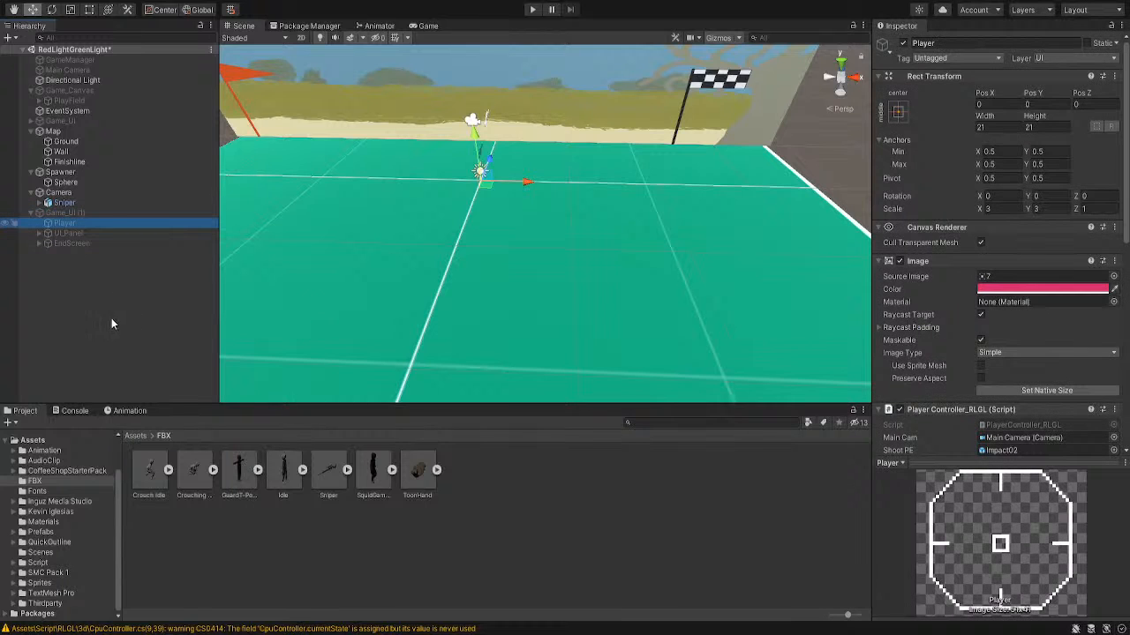
{"action": "key", "text": "Delete"}
{"action": "left_click", "coordinate": [38, 224]}
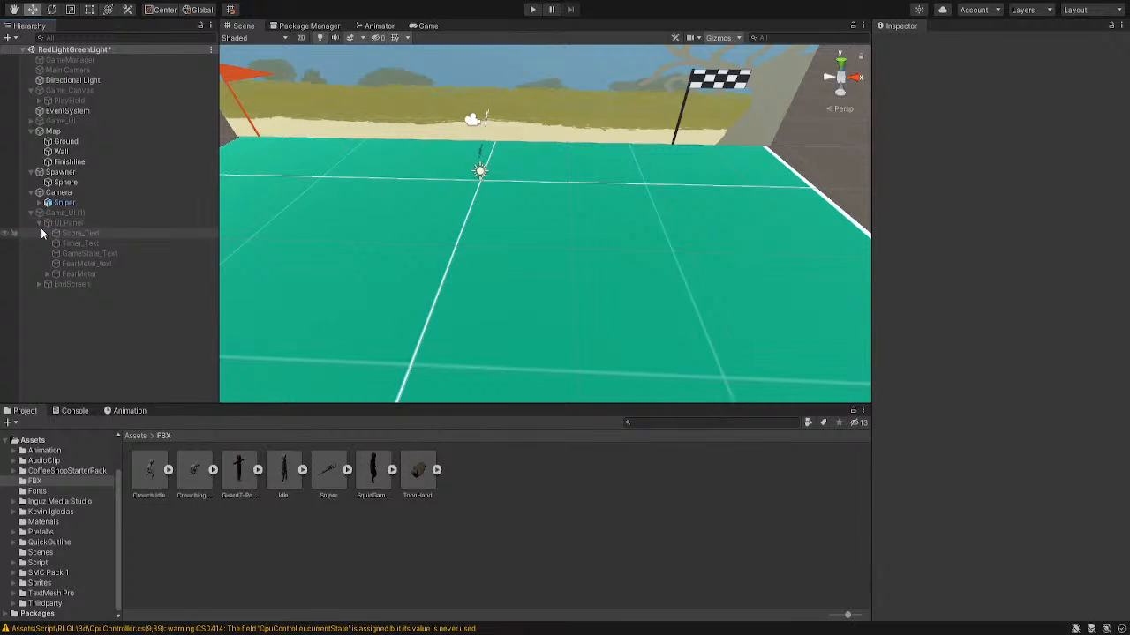
{"action": "left_click", "coordinate": [39, 223]}
Activate the duplicated Game_UI canvas and set its Additional Shader Channels to Nothing
{"action": "left_click", "coordinate": [61, 213]}
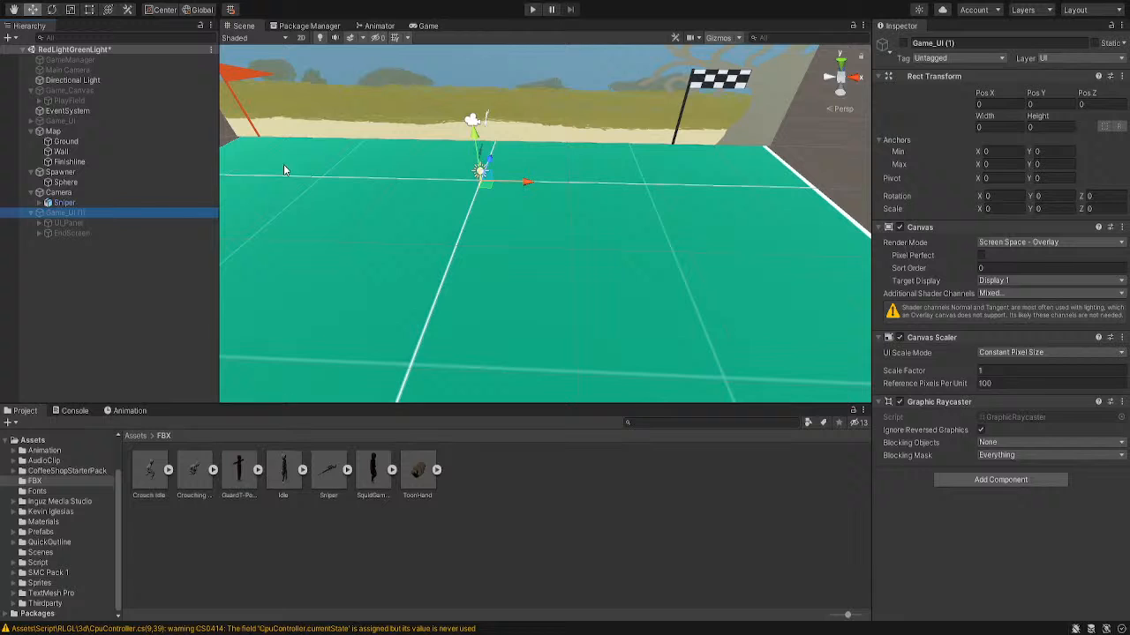
{"action": "left_click", "coordinate": [902, 45]}
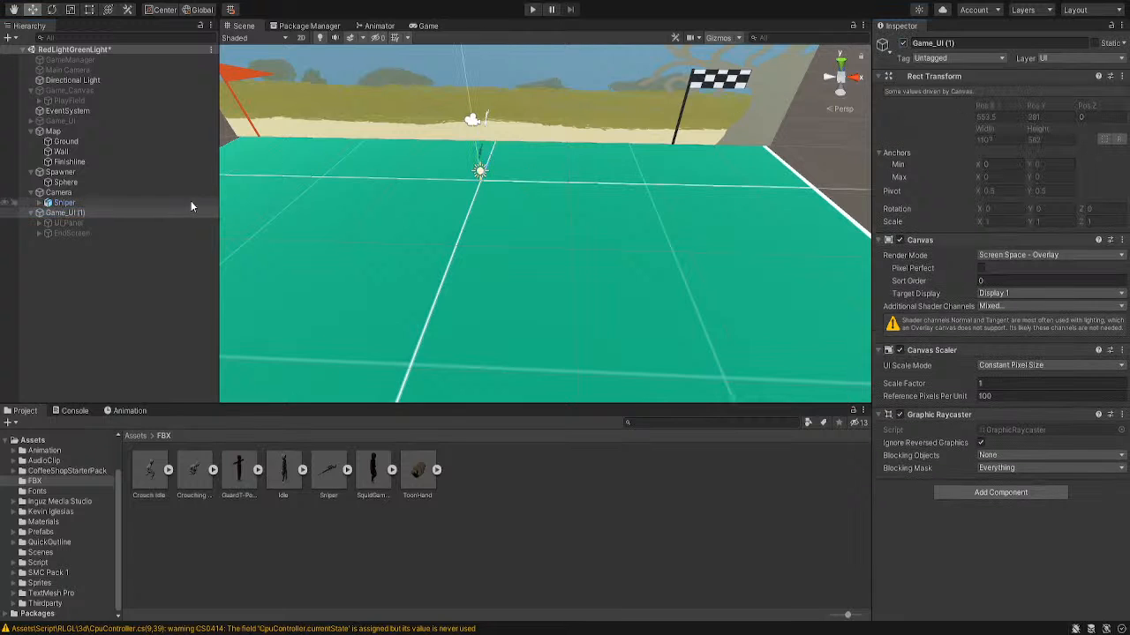
{"action": "left_click", "coordinate": [58, 215]}
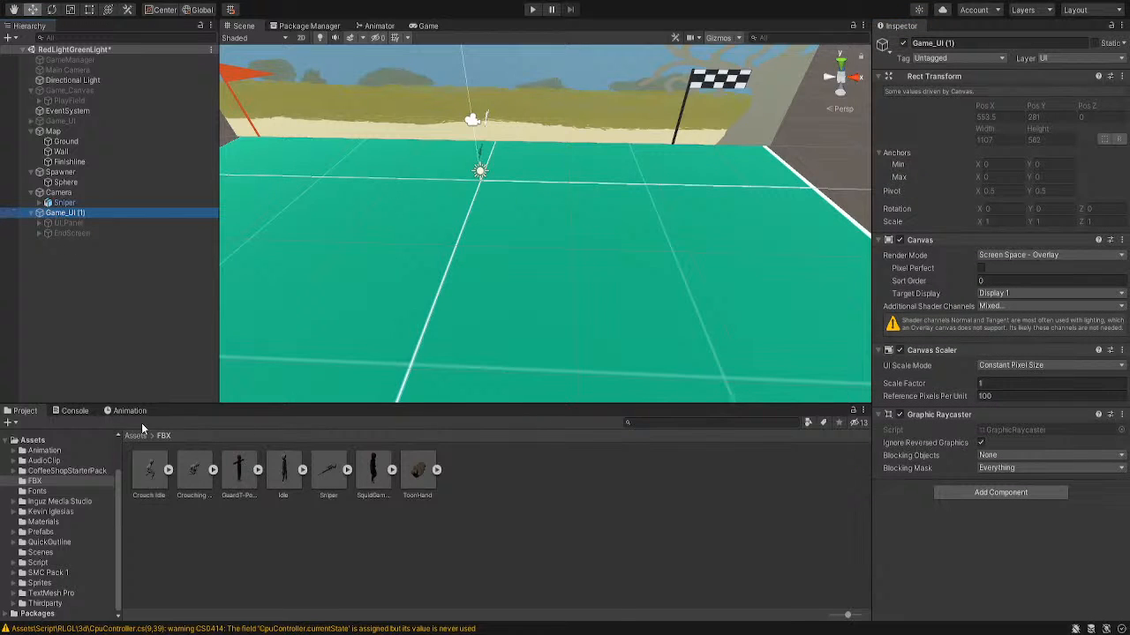
{"action": "double_click", "coordinate": [81, 215]}
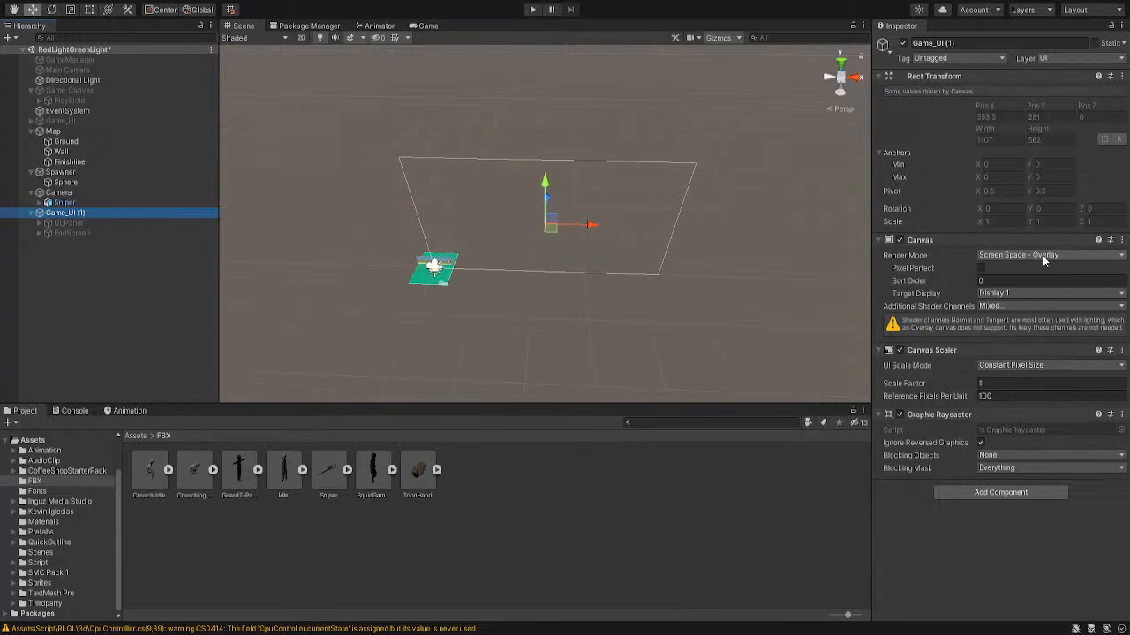
{"action": "left_click", "coordinate": [989, 309]}
{"action": "left_click", "coordinate": [1001, 324]}
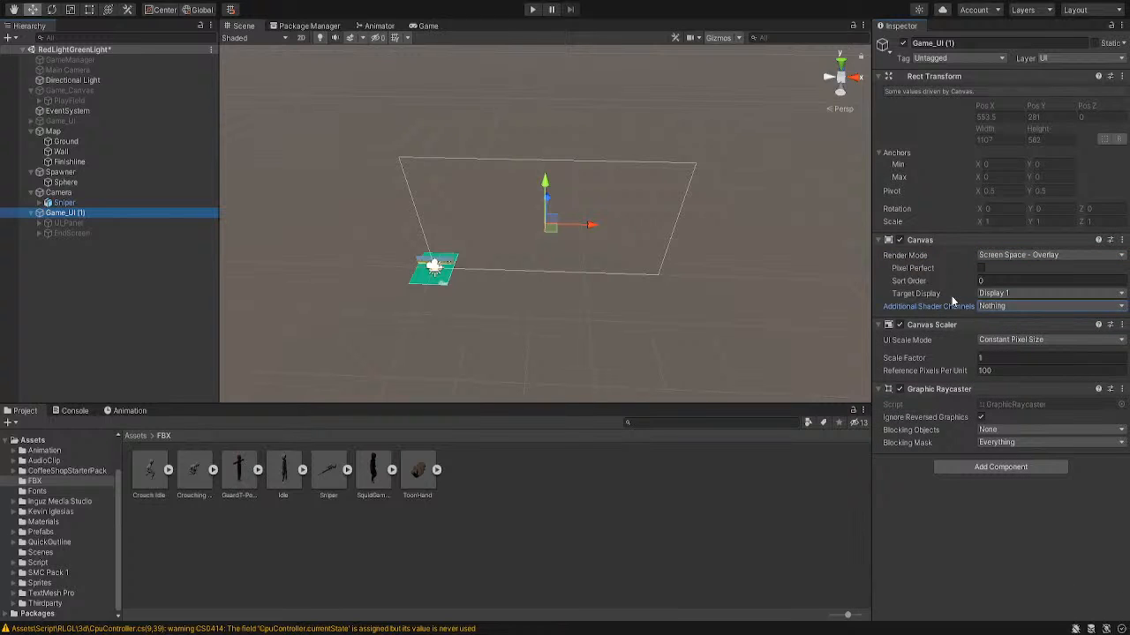
{"action": "left_click", "coordinate": [286, 412]}
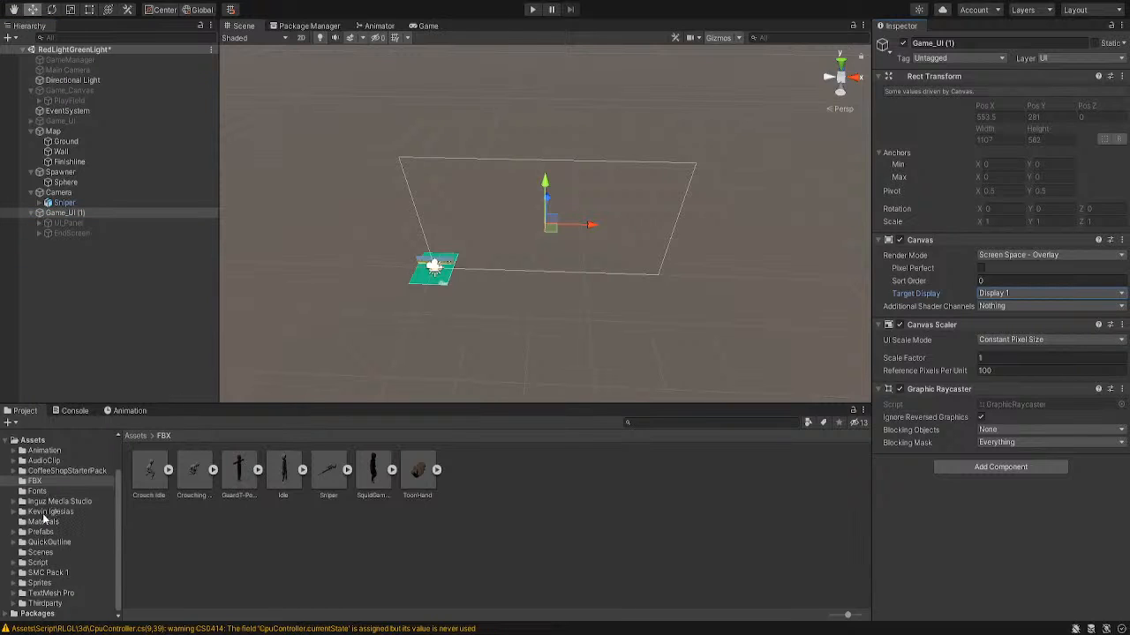
Browse the project's asset folders, including Pack and Bonus inside SMC Pack 1, for a suitable crosshair sprite
{"action": "left_click", "coordinate": [48, 573]}
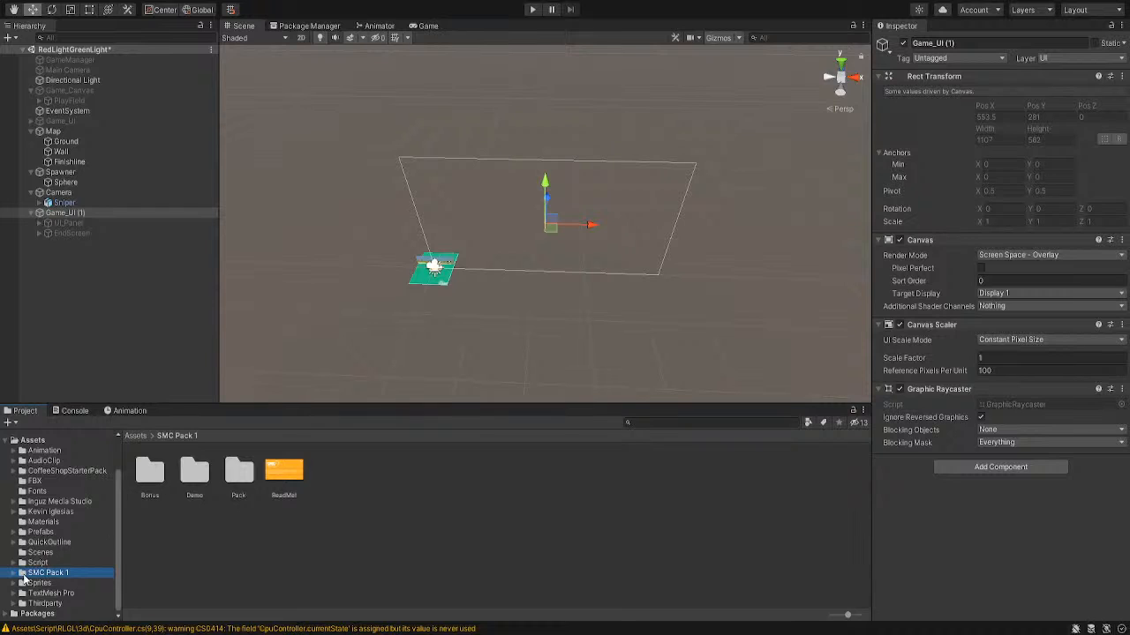
{"action": "left_click", "coordinate": [14, 574]}
{"action": "left_click", "coordinate": [14, 573]}
{"action": "left_click", "coordinate": [13, 512]}
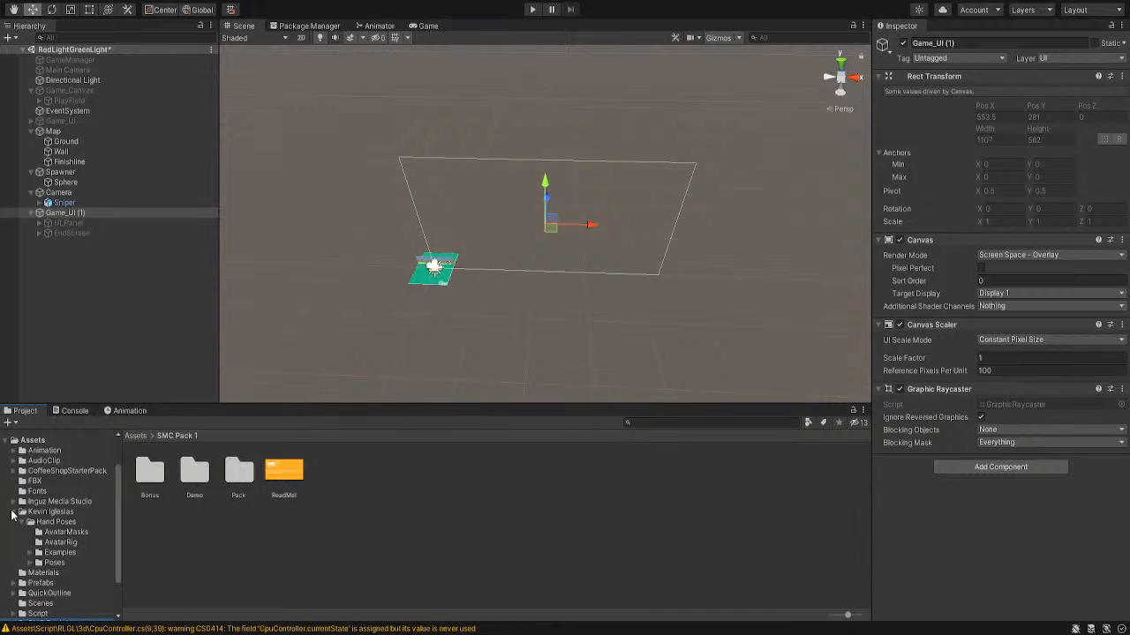
{"action": "left_click", "coordinate": [13, 512]}
{"action": "left_click", "coordinate": [13, 502]}
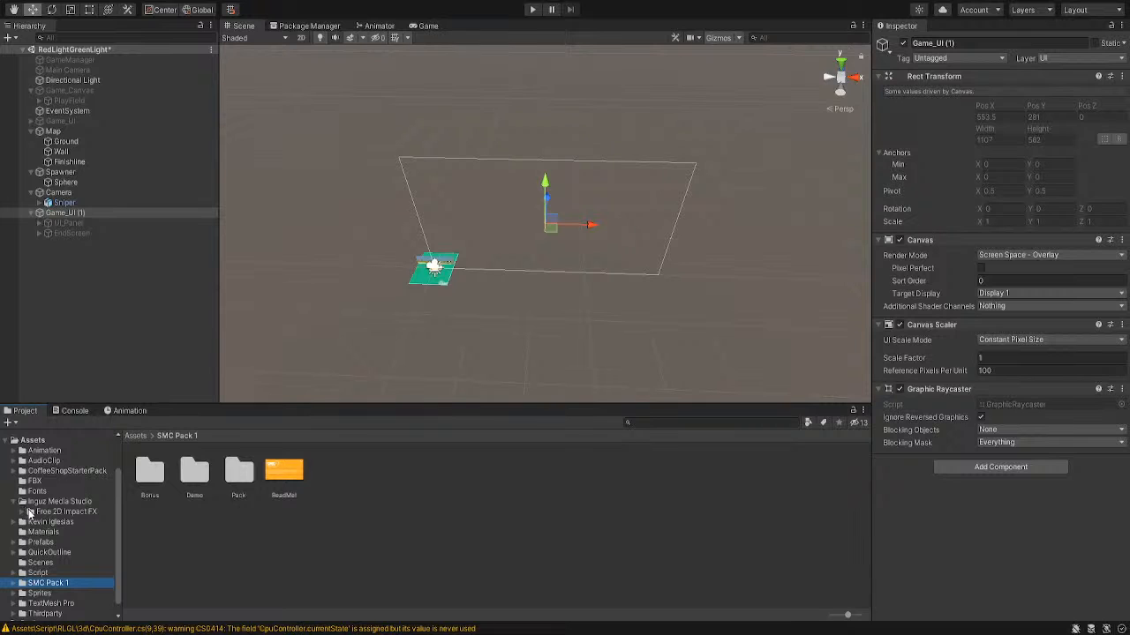
{"action": "left_click", "coordinate": [13, 502]}
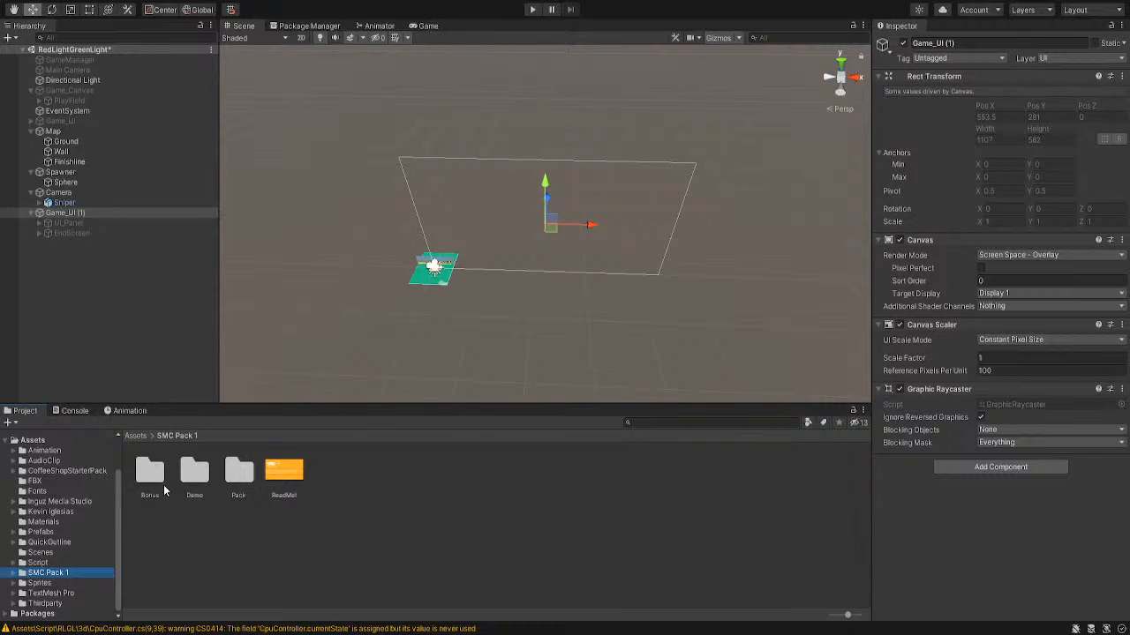
{"action": "double_click", "coordinate": [241, 476]}
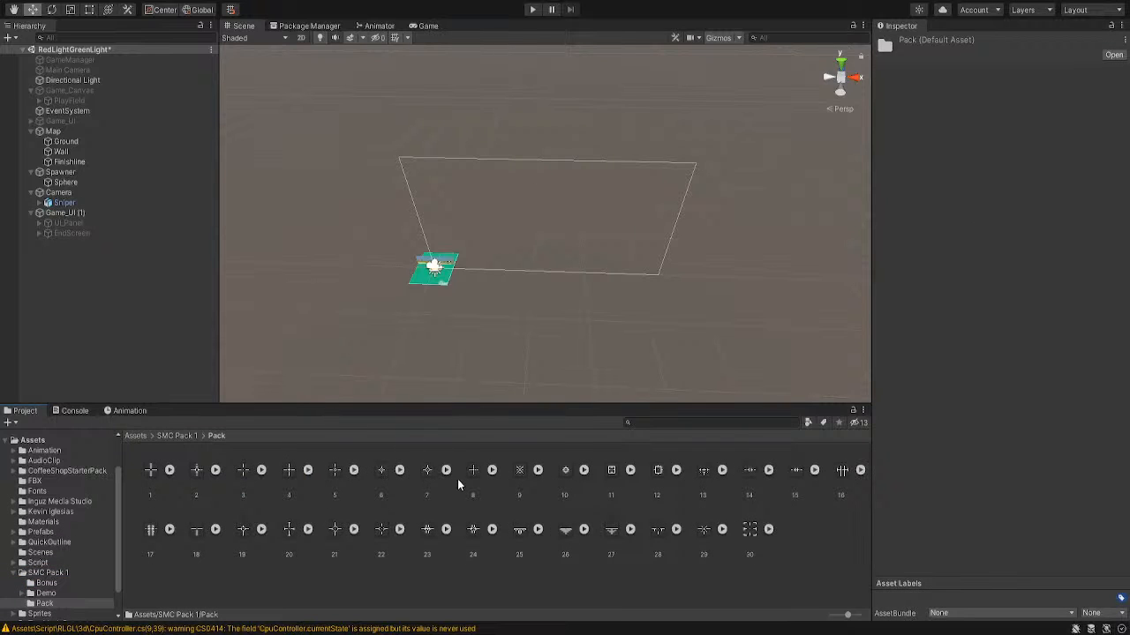
{"action": "left_click", "coordinate": [425, 475]}
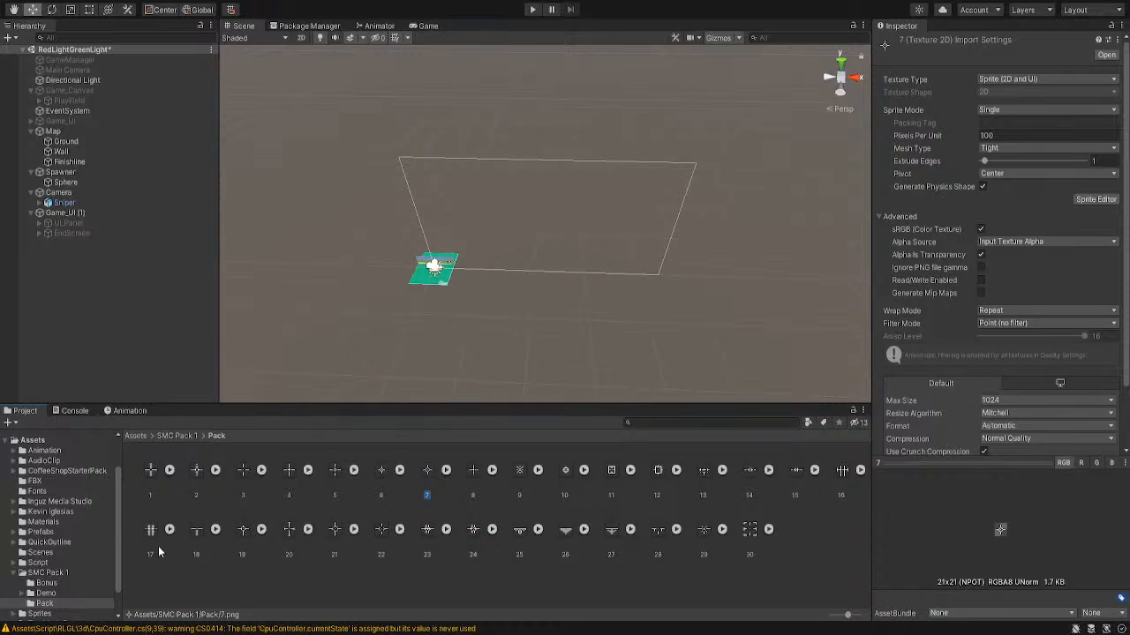
{"action": "left_click", "coordinate": [175, 436]}
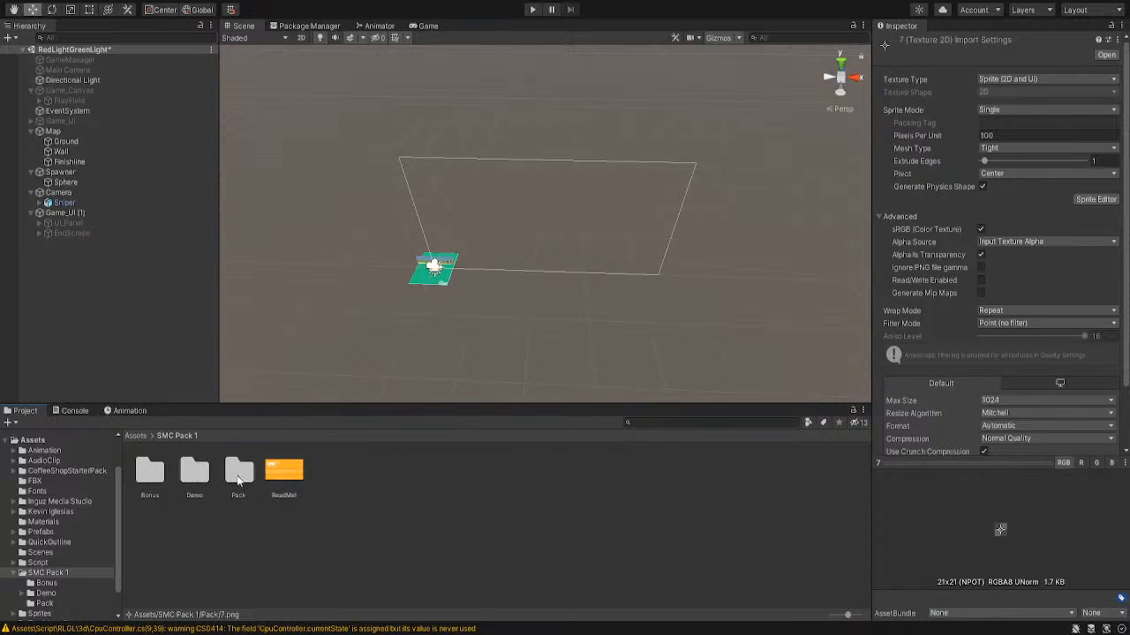
{"action": "double_click", "coordinate": [161, 476]}
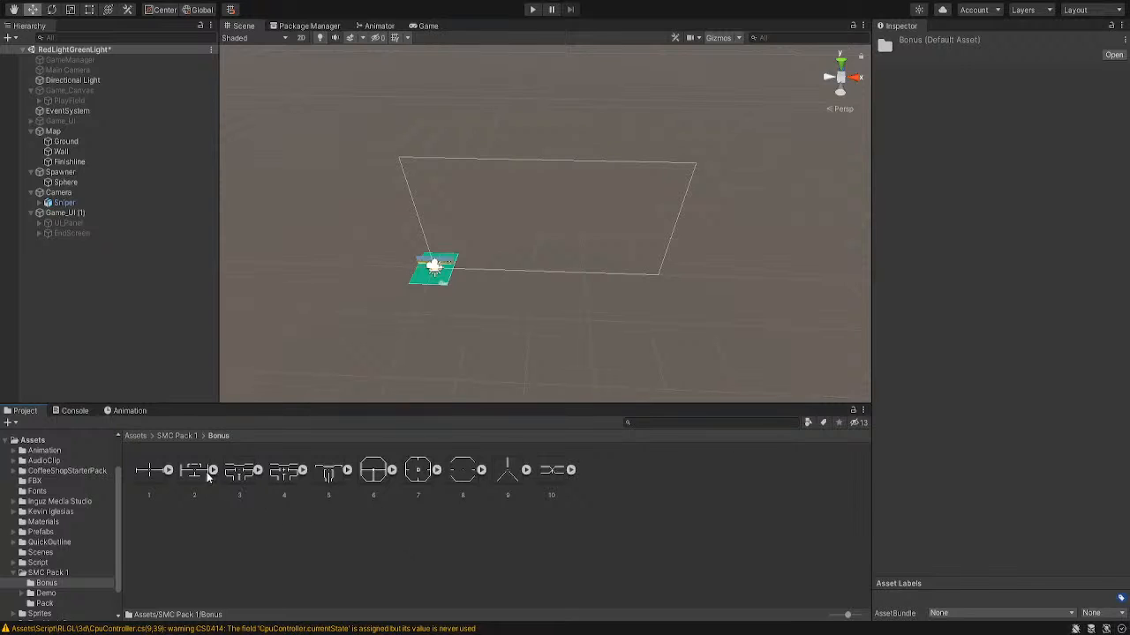
Add sprite 2 from the Bonus folder as a child of the duplicated Game_UI canvas and inspect its placement in the scene
{"action": "left_click_drag", "start_coordinate": [190, 470], "coordinate": [61, 240]}
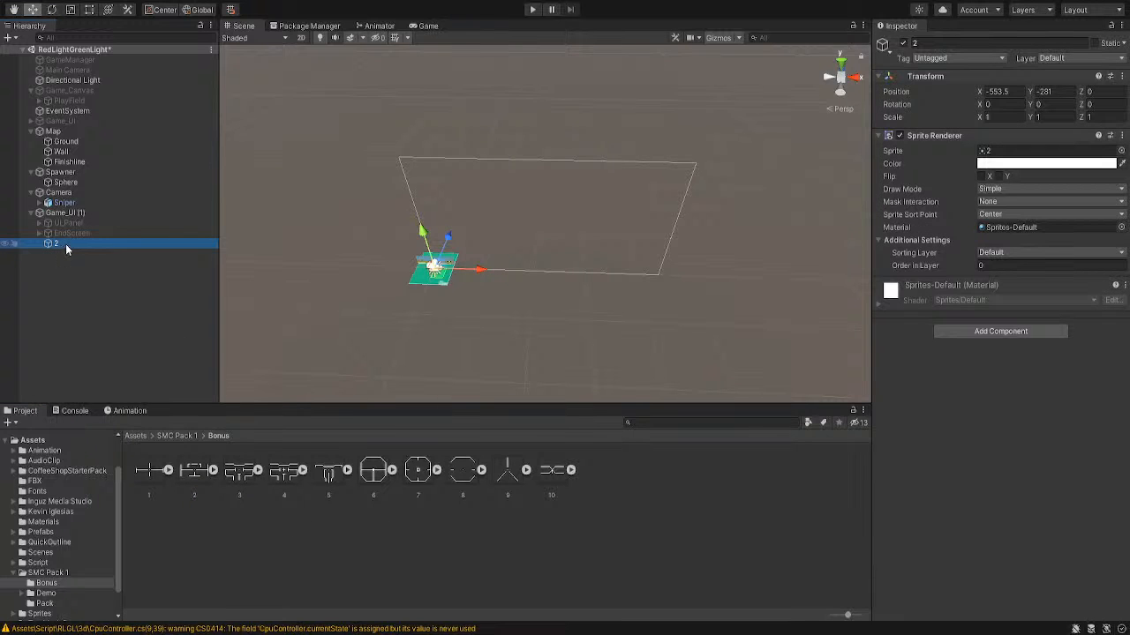
{"action": "left_click", "coordinate": [66, 243]}
{"action": "left_click", "coordinate": [92, 271]}
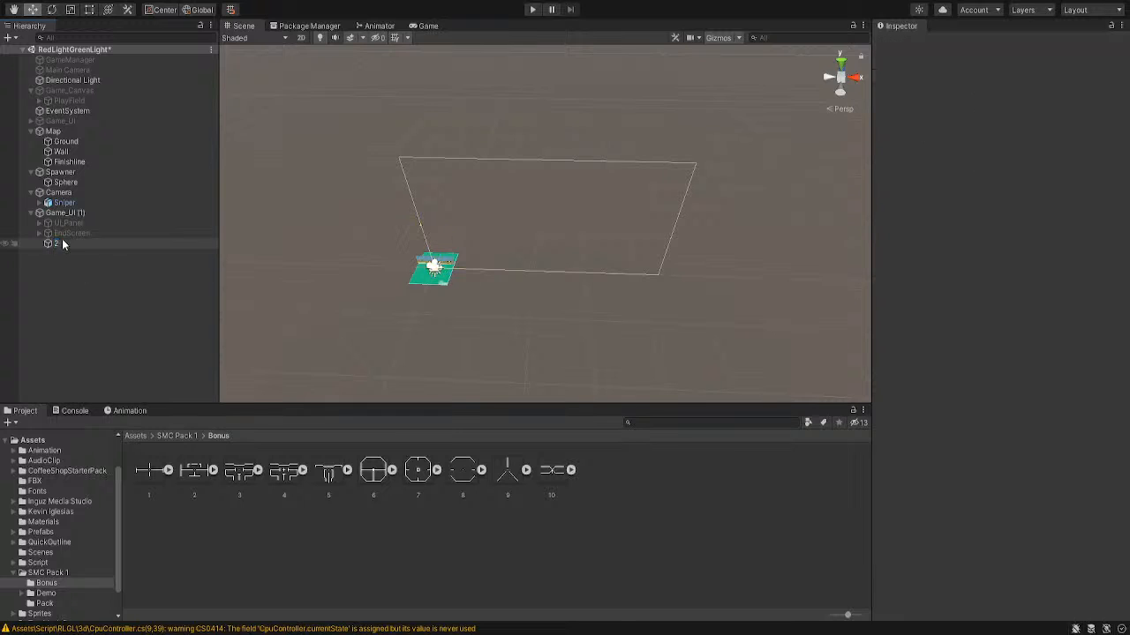
{"action": "left_click", "coordinate": [62, 244]}
{"action": "left_click_drag", "start_coordinate": [539, 327], "coordinate": [491, 269], "text": "alt"}
{"action": "left_click_drag", "start_coordinate": [596, 313], "coordinate": [652, 253], "text": "alt"}
{"action": "middle_click_drag", "start_coordinate": [652, 254], "coordinate": [624, 210]}
{"action": "left_click_drag", "start_coordinate": [623, 211], "coordinate": [528, 314], "text": "alt"}
{"action": "left_click", "coordinate": [61, 213]}
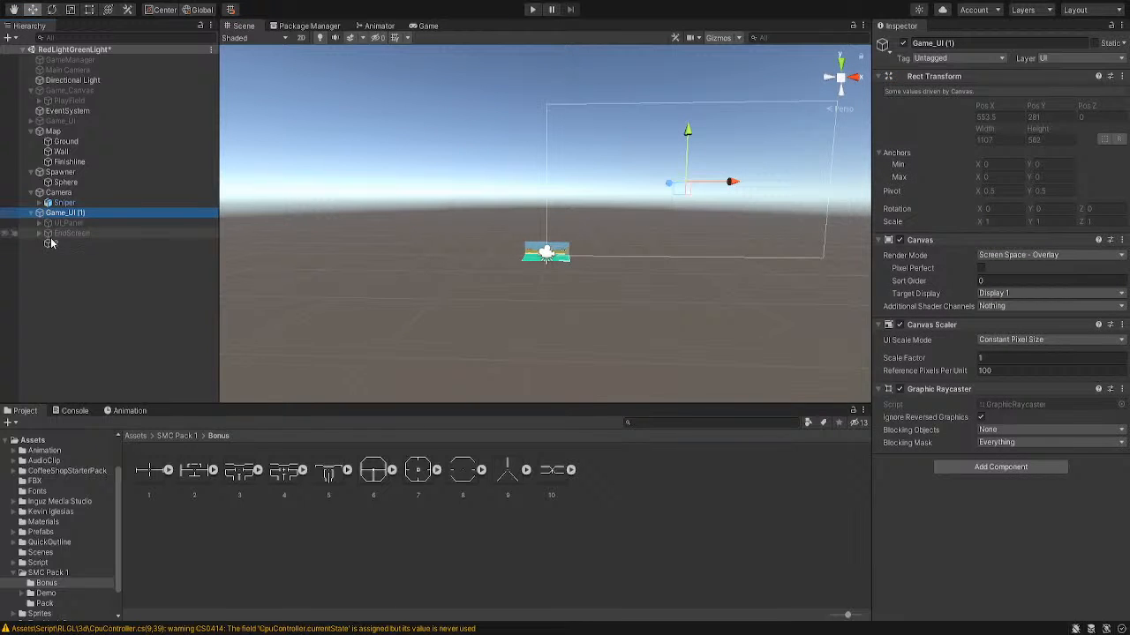
{"action": "left_click", "coordinate": [52, 245]}
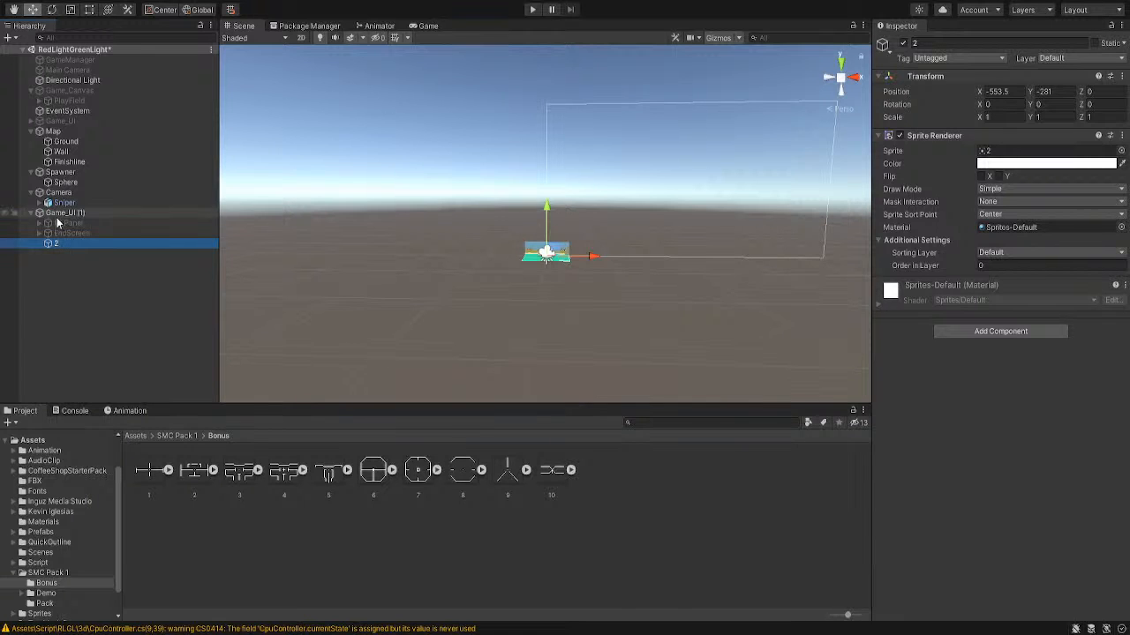
Create a UI Image under the duplicated Game_UI canvas and name it Crosshiar
{"action": "left_click", "coordinate": [62, 213]}
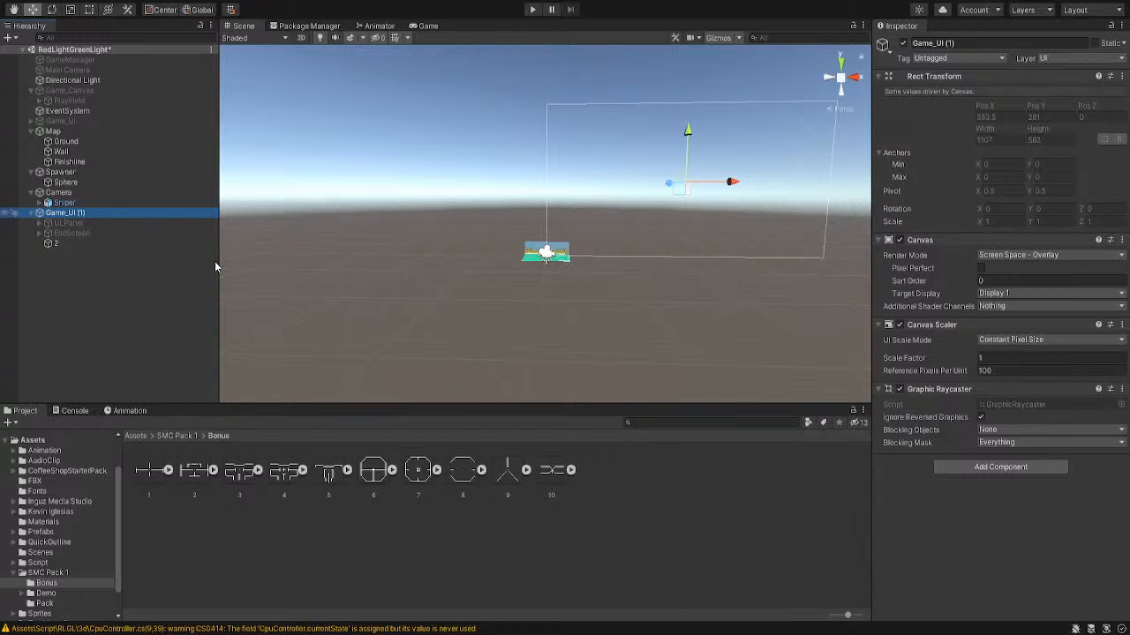
{"action": "type", "text": "C"}
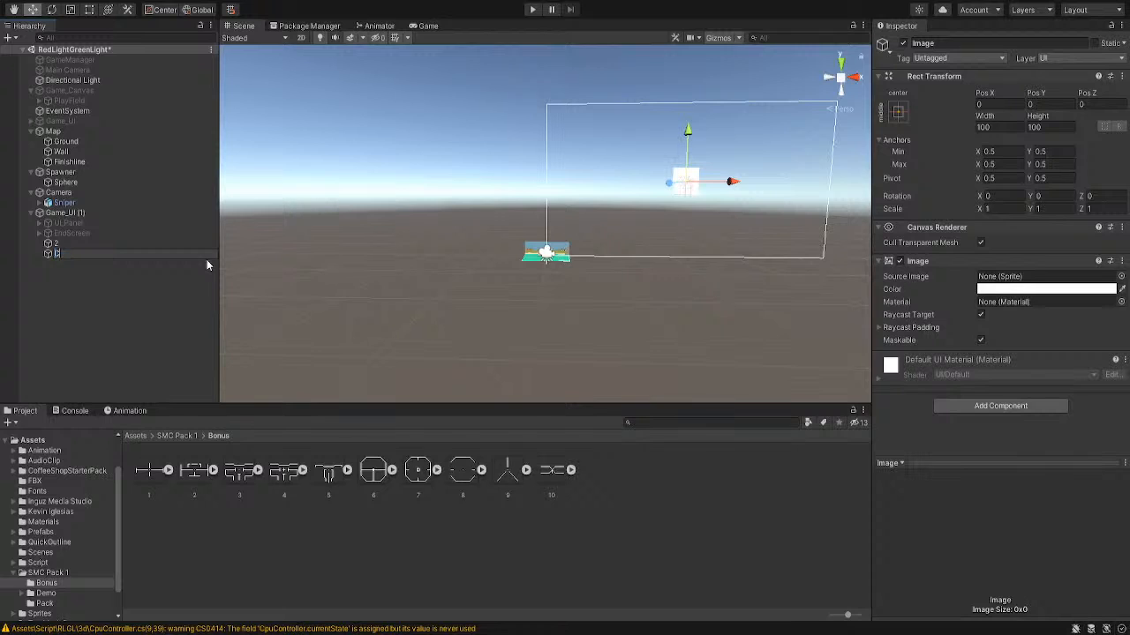
{"action": "type", "text": "rosshiar"}
{"action": "key", "text": "Return"}
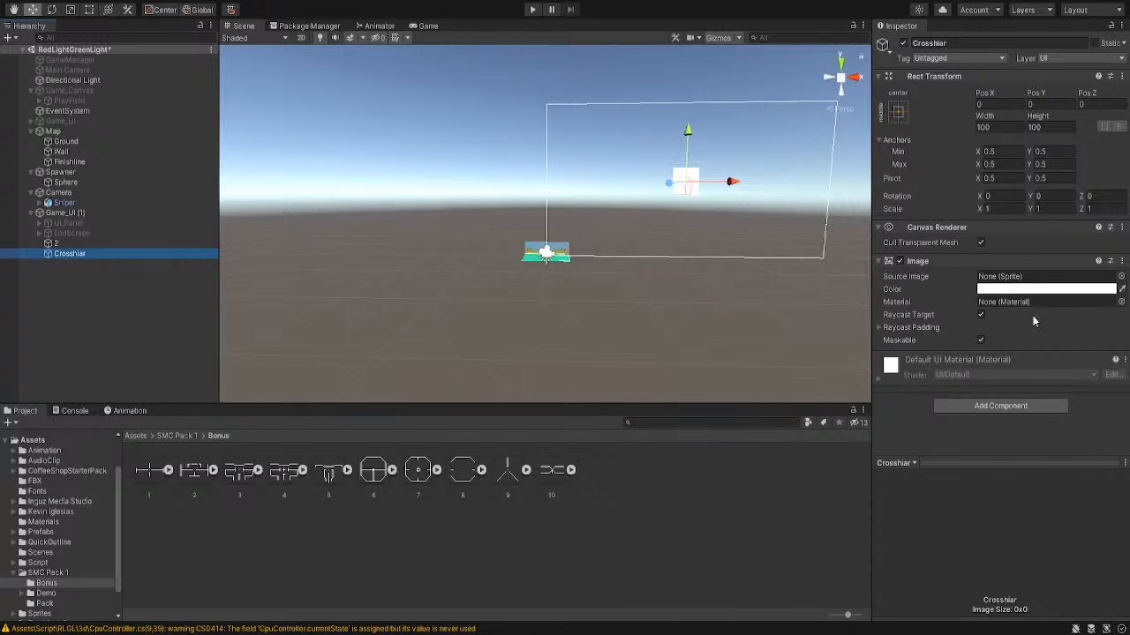
Assign sprite 3 from the Bonus folder as the Source Image of the Crosshiar image
{"action": "left_click_drag", "start_coordinate": [65, 245], "coordinate": [1038, 280]}
{"action": "left_click", "coordinate": [1083, 452]}
{"action": "left_click", "coordinate": [1120, 269]}
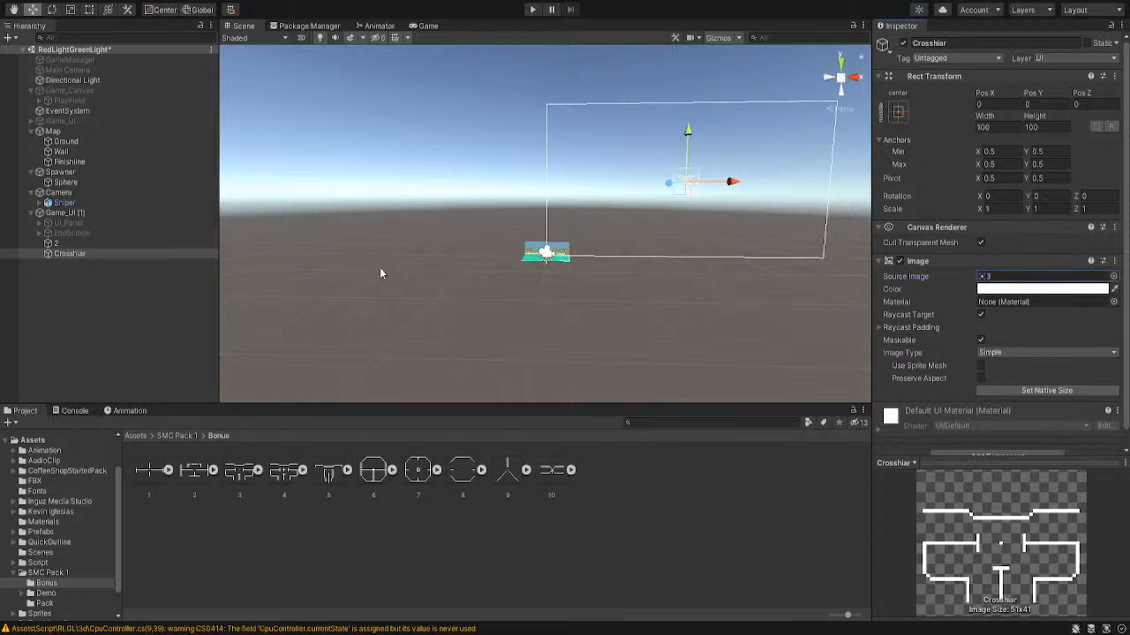
Delete the sprite object 2 and its copy from the duplicated Game_UI canvas, leaving only the Crosshiar image
{"action": "left_click", "coordinate": [62, 243]}
{"action": "key", "text": "ctrl+d"}
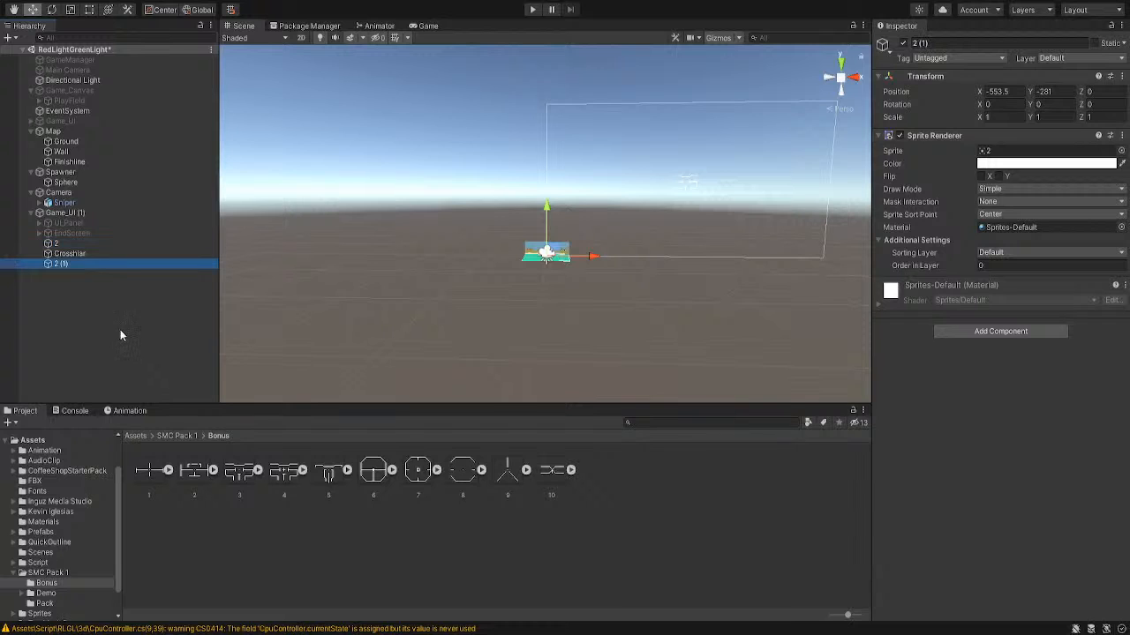
{"action": "key", "text": "Delete"}
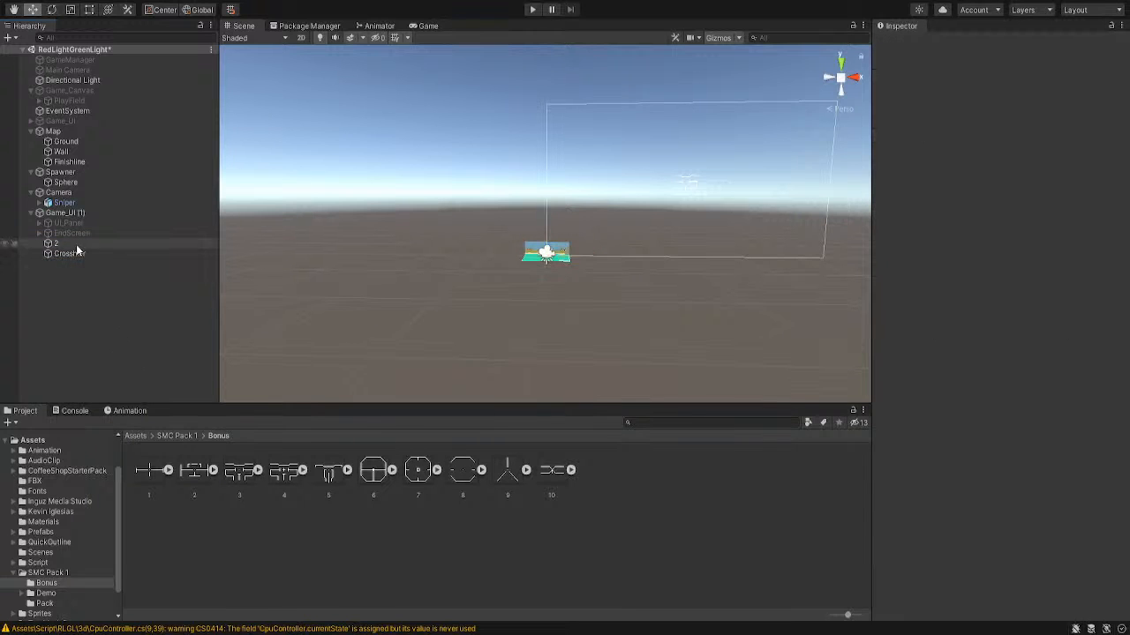
{"action": "left_click", "coordinate": [83, 252]}
{"action": "left_click", "coordinate": [83, 244]}
{"action": "key", "text": "Delete"}
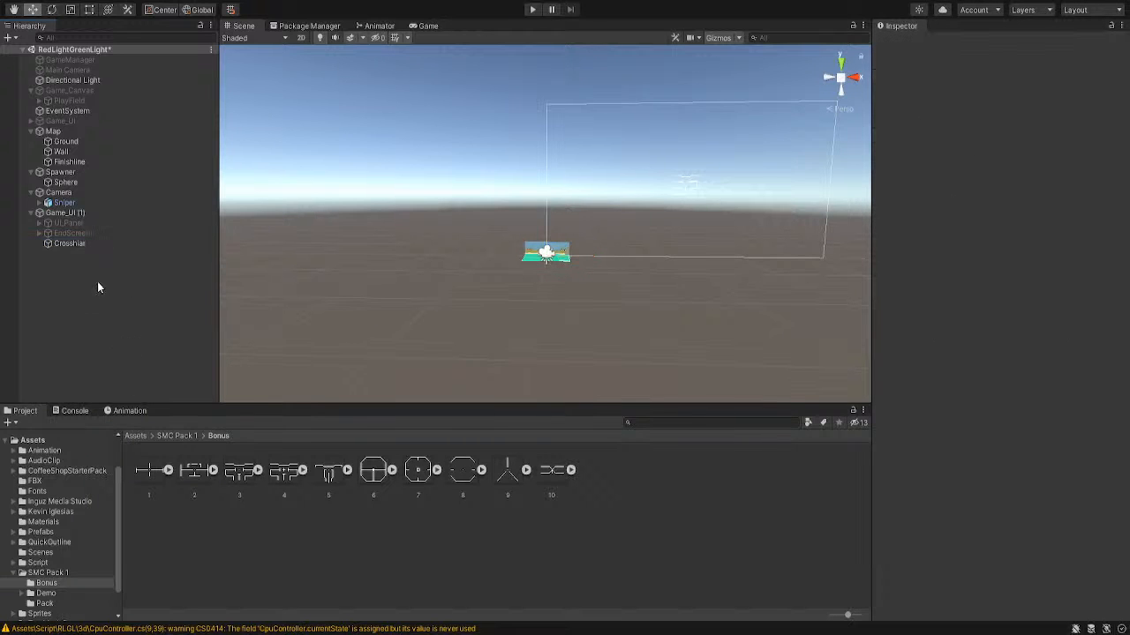
Examine the Crosshiar image's placement within the duplicated Game_UI canvas and check the canvas settings
{"action": "mouse_move", "coordinate": [84, 243]}
{"action": "left_mouse_down"}
{"action": "mouse_move", "coordinate": [91, 227]}
{"action": "mouse_move", "coordinate": [72, 223]}
{"action": "mouse_move", "coordinate": [70, 247]}
{"action": "left_mouse_up"}
{"action": "double_click", "coordinate": [68, 213]}
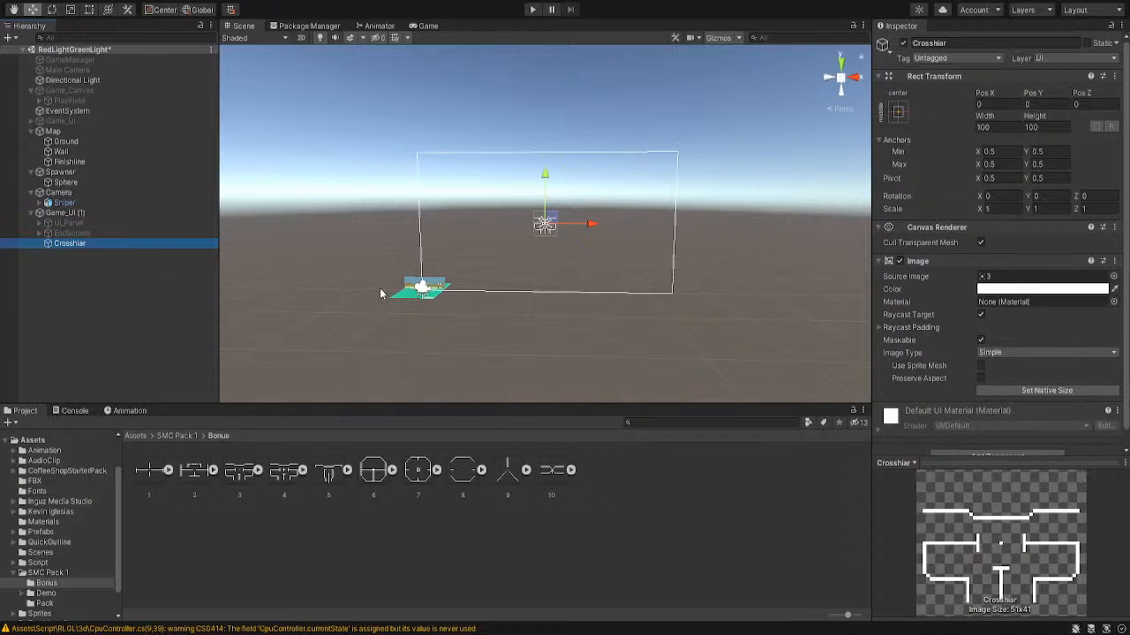
{"action": "right_click_drag", "start_coordinate": [628, 267], "coordinate": [570, 306]}
{"action": "middle_click_drag", "start_coordinate": [649, 239], "coordinate": [589, 285]}
{"action": "scroll", "coordinate": [589, 284], "scroll_direction": "up", "scroll_amount": 4}
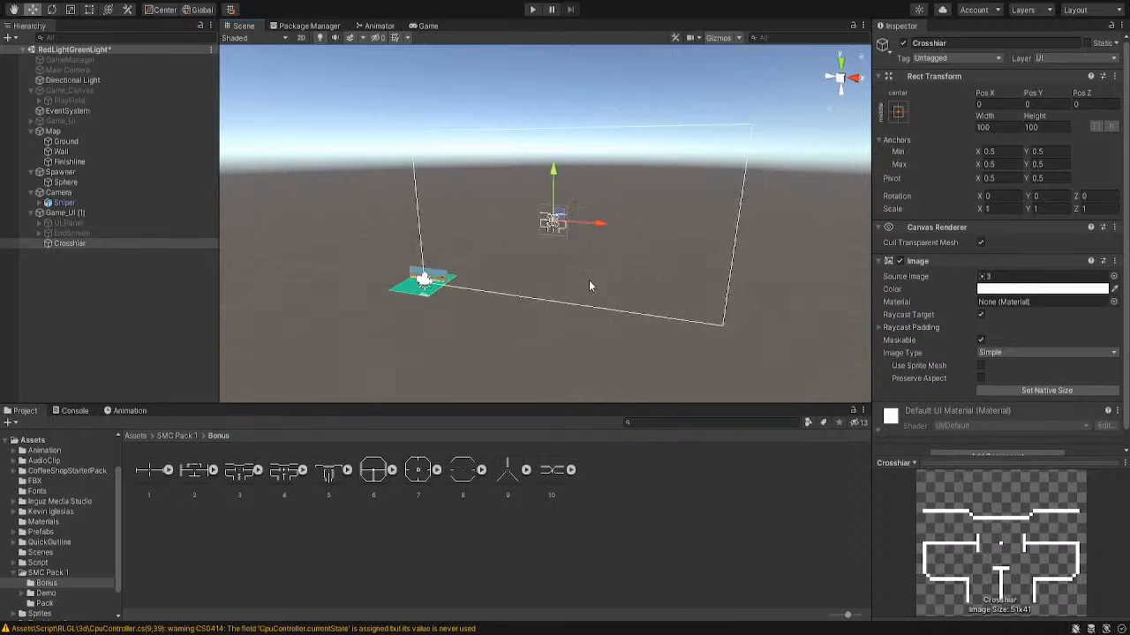
{"action": "scroll", "coordinate": [585, 287], "scroll_direction": "up", "scroll_amount": 3}
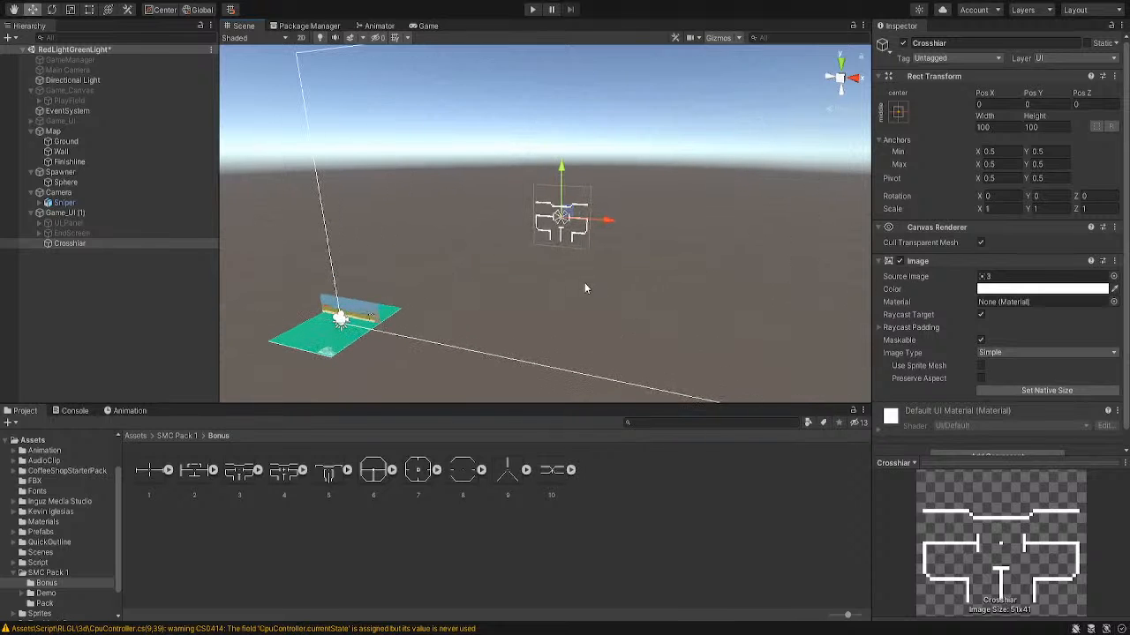
{"action": "left_click", "coordinate": [66, 213]}
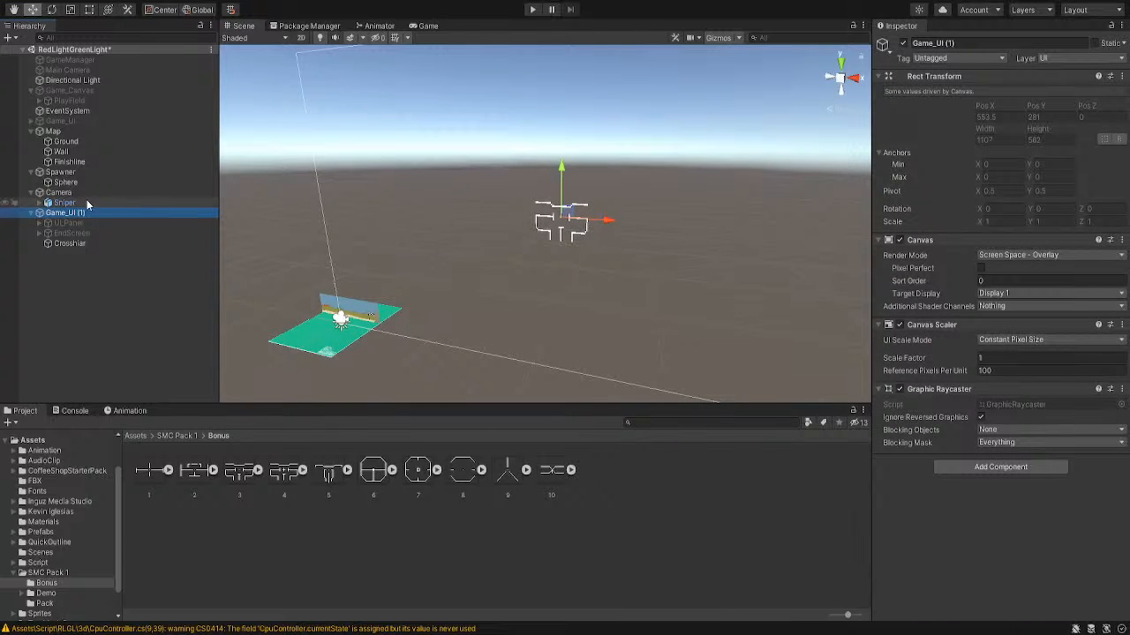
Align the Camera with a scene view overlooking the map, at about position 46.3, 81.5, -142.1 and X rotation 31.7
{"action": "left_click", "coordinate": [64, 193]}
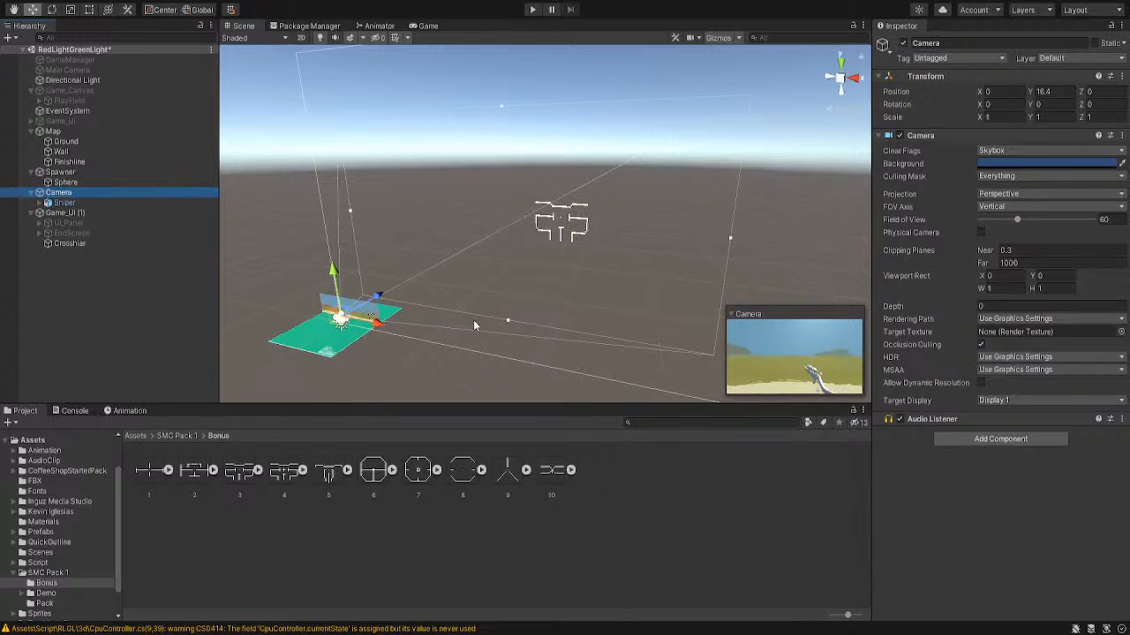
{"action": "key", "text": "f"}
{"action": "left_click_drag", "start_coordinate": [580, 346], "coordinate": [609, 191], "text": "alt"}
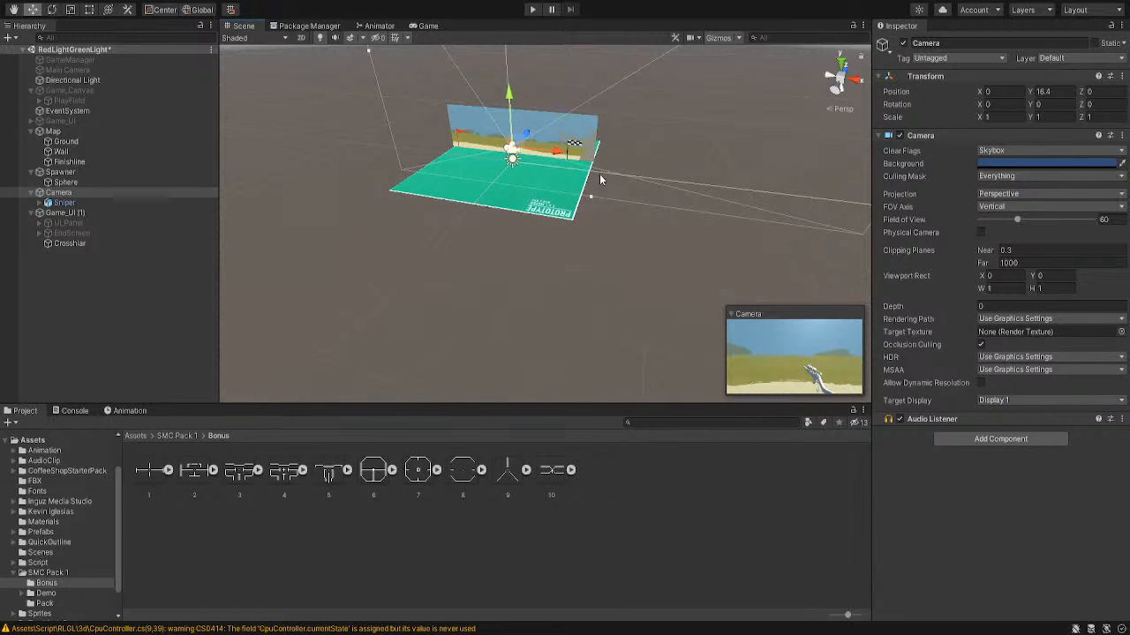
{"action": "scroll", "coordinate": [612, 193], "scroll_direction": "up", "scroll_amount": 2}
{"action": "scroll", "coordinate": [608, 111], "scroll_direction": "up", "scroll_amount": 2}
{"action": "middle_click_drag", "start_coordinate": [608, 111], "coordinate": [609, 228]}
{"action": "scroll", "coordinate": [564, 328], "scroll_direction": "up", "scroll_amount": 3}
{"action": "scroll", "coordinate": [564, 327], "scroll_direction": "up", "scroll_amount": 1}
{"action": "middle_click_drag", "start_coordinate": [564, 326], "coordinate": [549, 275]}
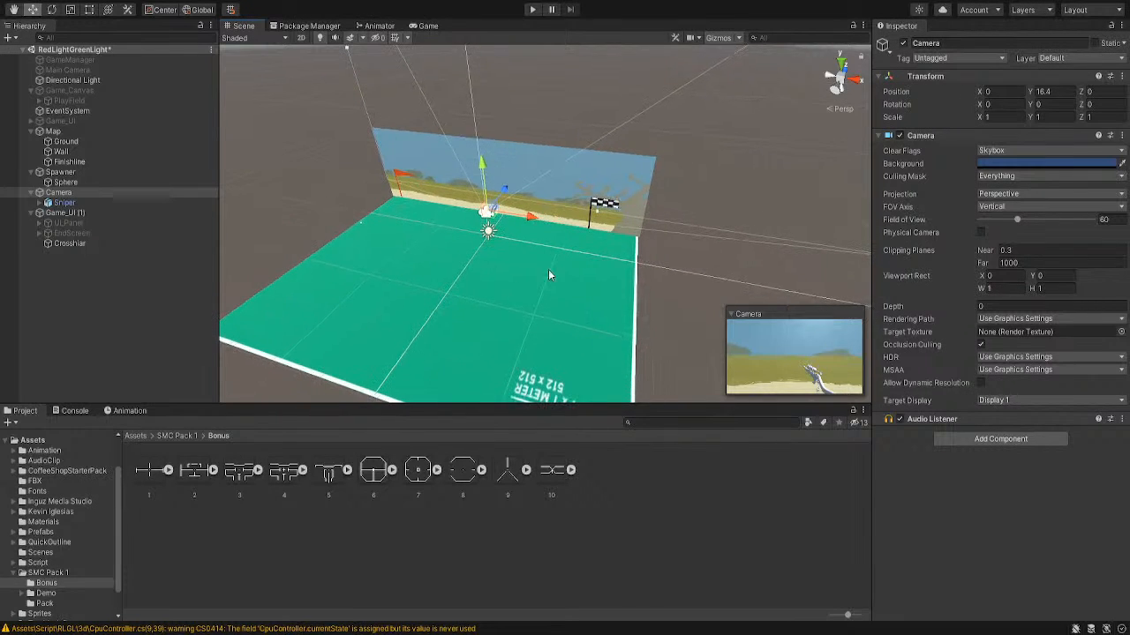
{"action": "mouse_move", "coordinate": [520, 310]}
{"action": "middle_mouse_down"}
{"action": "mouse_move", "coordinate": [532, 213]}
{"action": "mouse_move", "coordinate": [530, 267]}
{"action": "middle_mouse_up"}
{"action": "scroll", "coordinate": [531, 267], "scroll_direction": "up", "scroll_amount": 4}
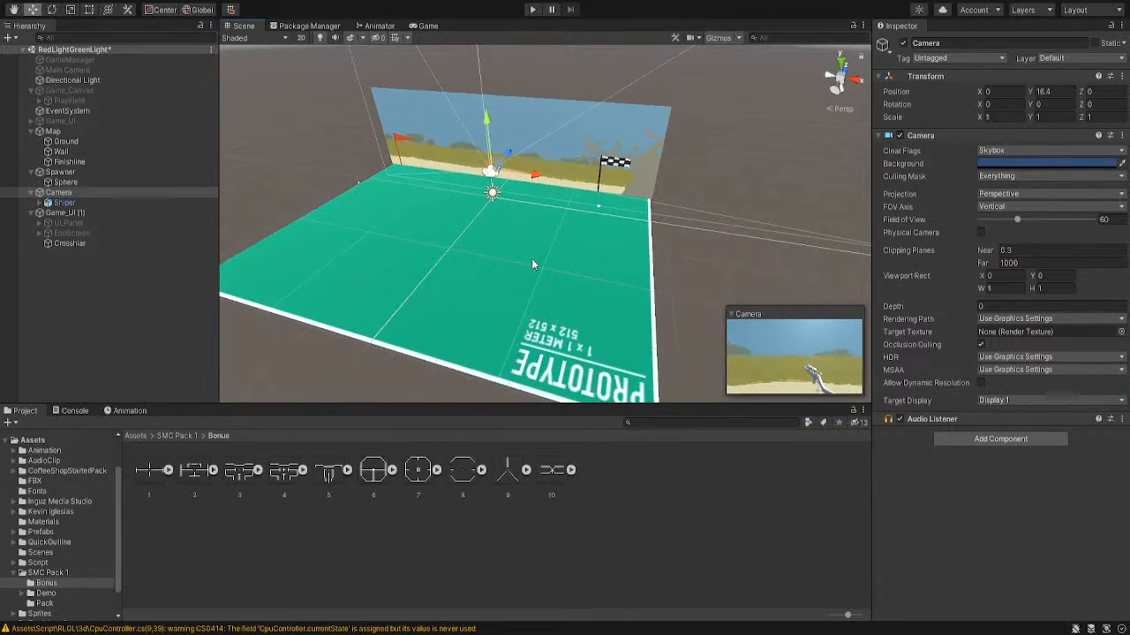
{"action": "left_click_drag", "start_coordinate": [533, 263], "coordinate": [566, 281], "text": "alt"}
{"action": "middle_click_drag", "start_coordinate": [588, 273], "coordinate": [742, 247]}
{"action": "middle_click_drag", "start_coordinate": [410, 256], "coordinate": [719, 227]}
{"action": "middle_click_drag", "start_coordinate": [461, 275], "coordinate": [752, 225]}
{"action": "key", "text": "w"}
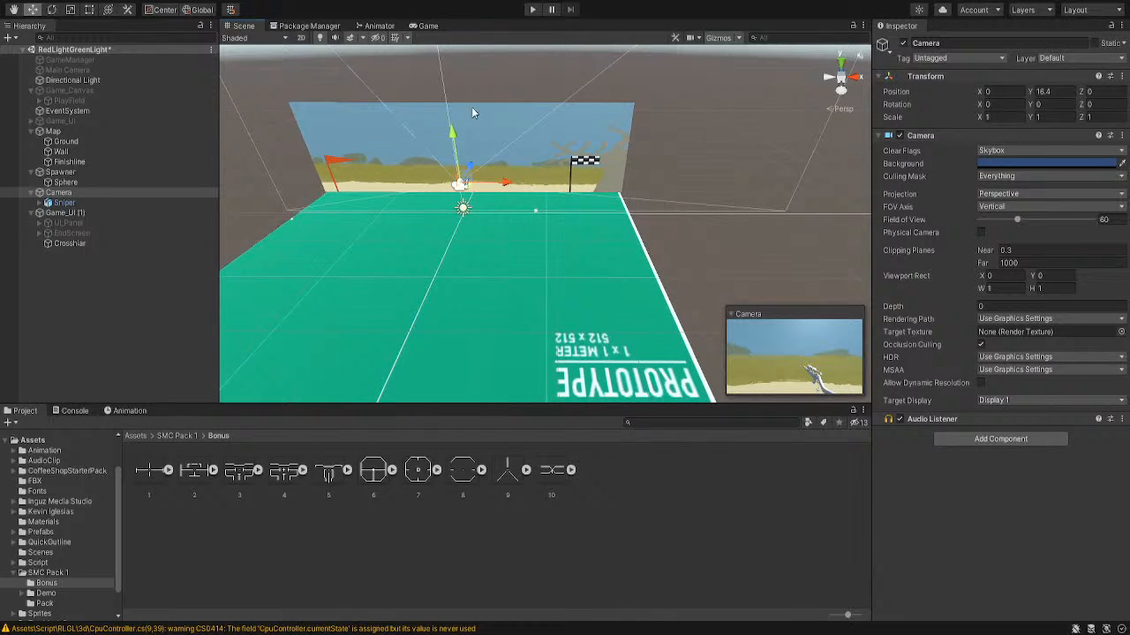
{"action": "left_click", "coordinate": [59, 192]}
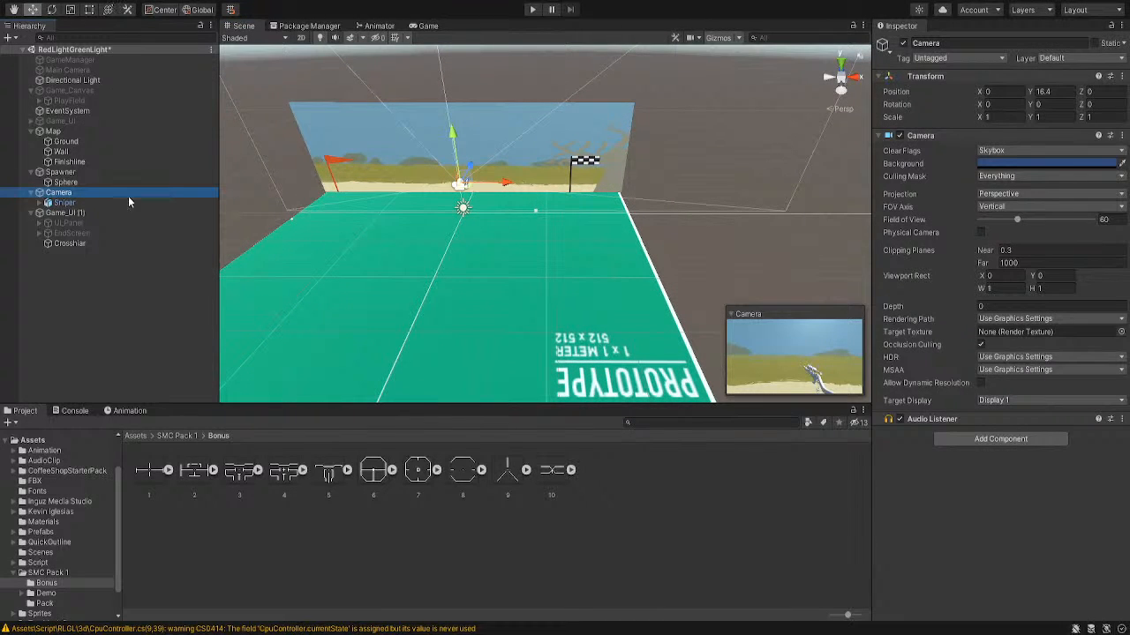
{"action": "key", "text": "ctrl+shift+f"}
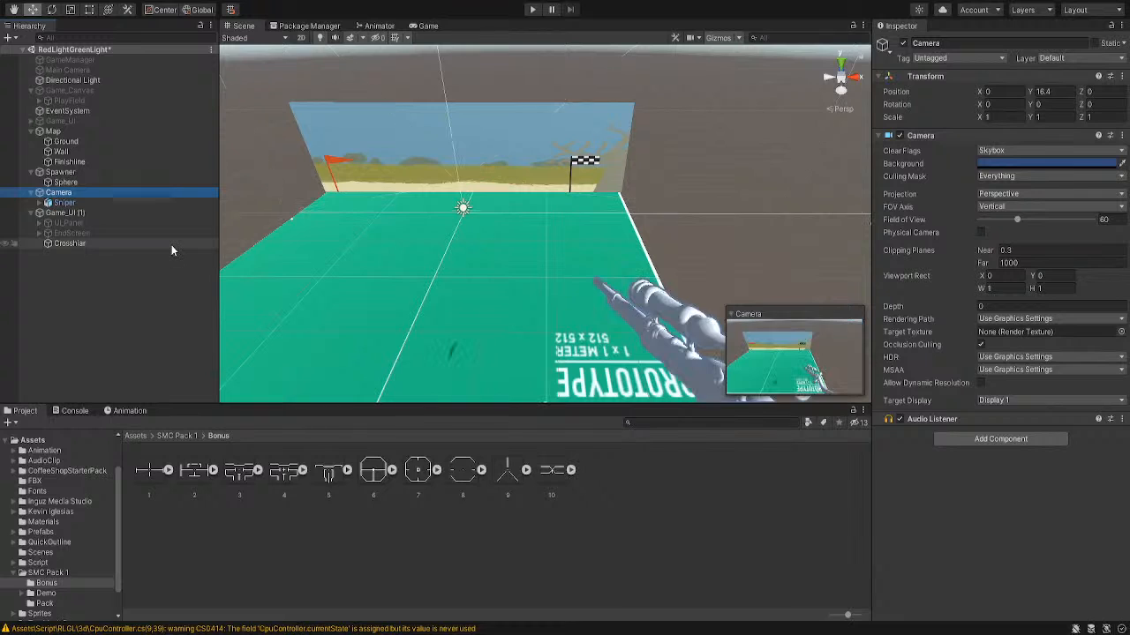
Run the game to check the crosshair and sniper from the realigned camera, and stop it
{"action": "left_click", "coordinate": [532, 9]}
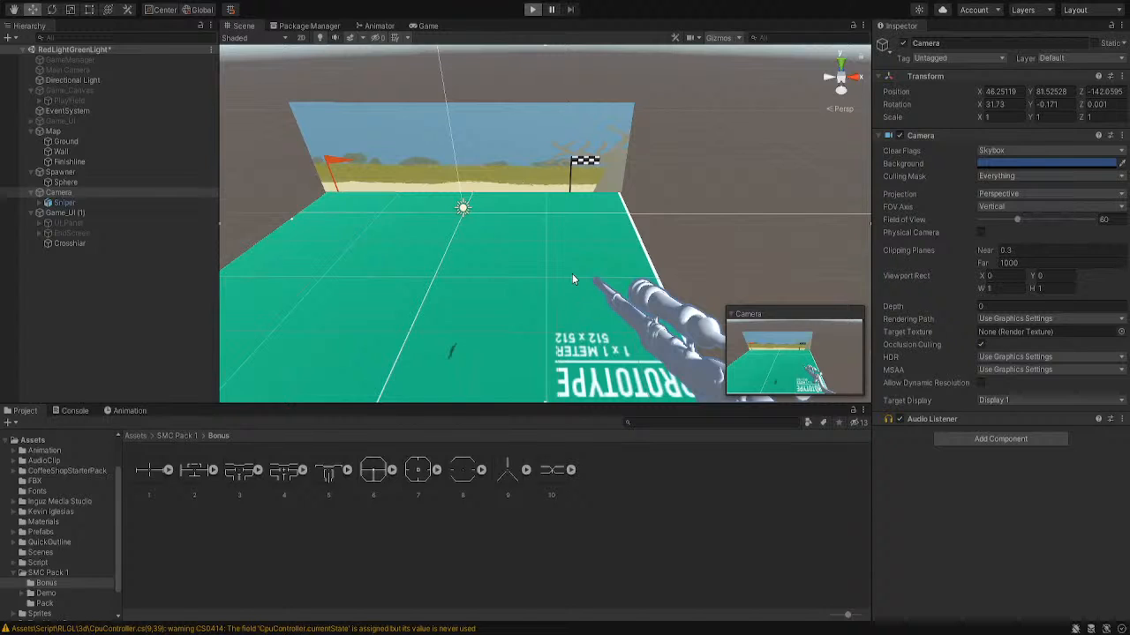
{"action": "key", "text": "ctrl+p"}
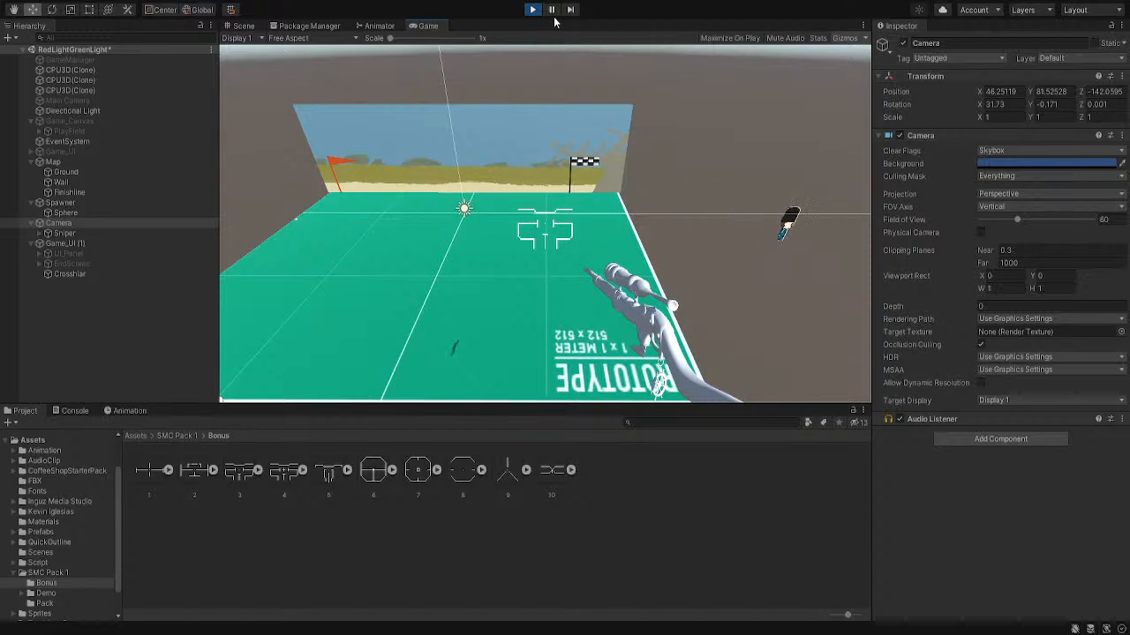
{"action": "left_click", "coordinate": [532, 9]}
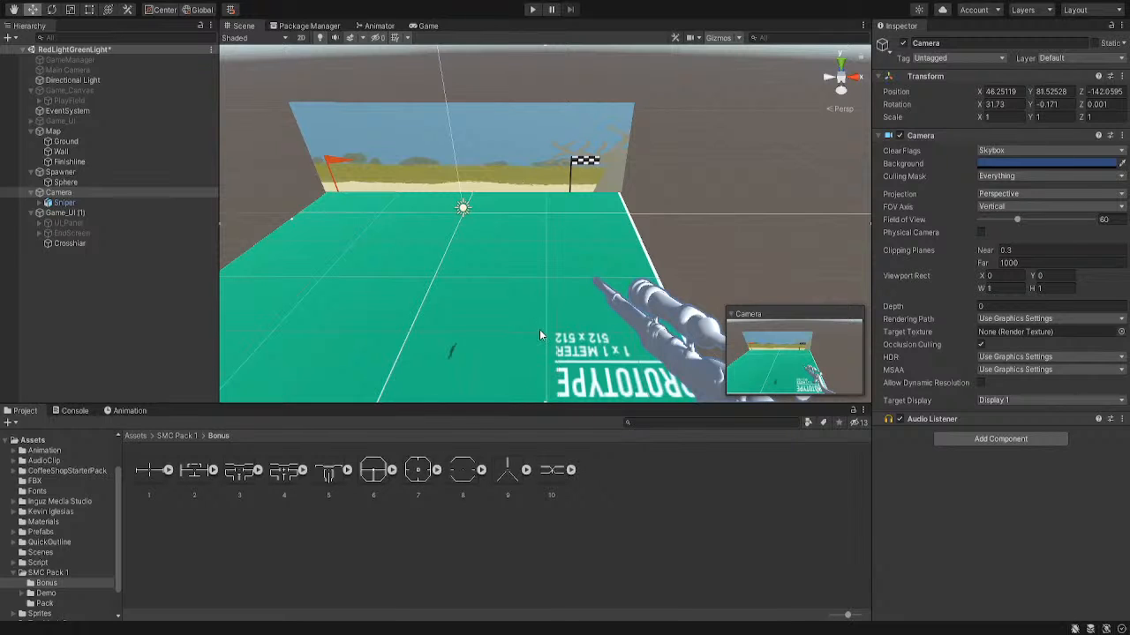
Add the Camer Controller script to the Camera and assign the Camera itself as its Main Cam
{"action": "left_click", "coordinate": [63, 193]}
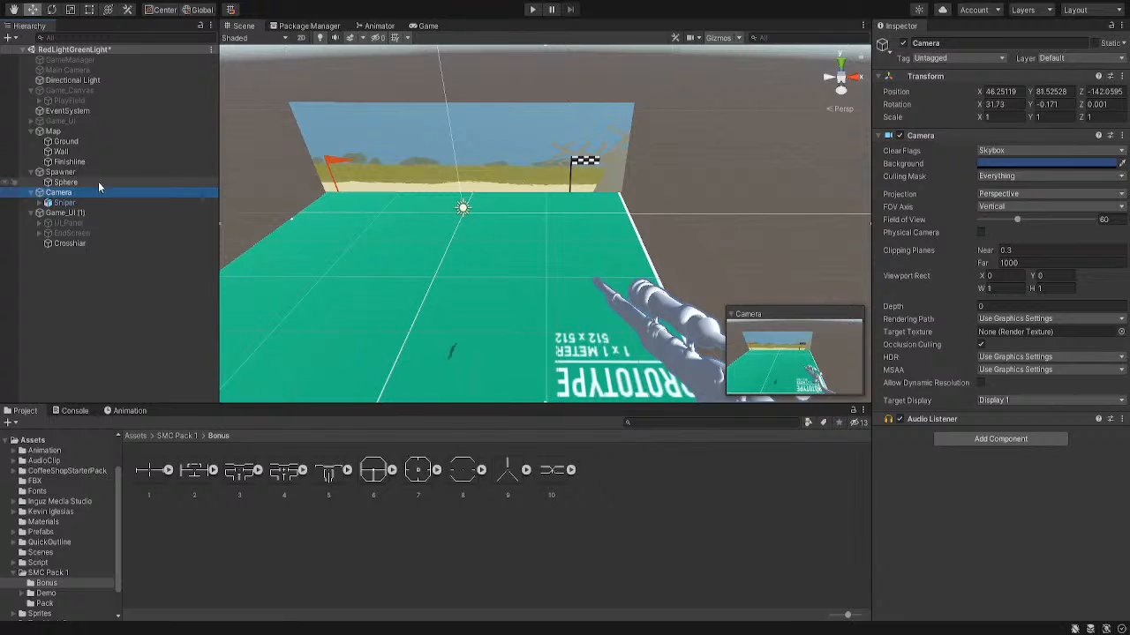
{"action": "left_click", "coordinate": [977, 441]}
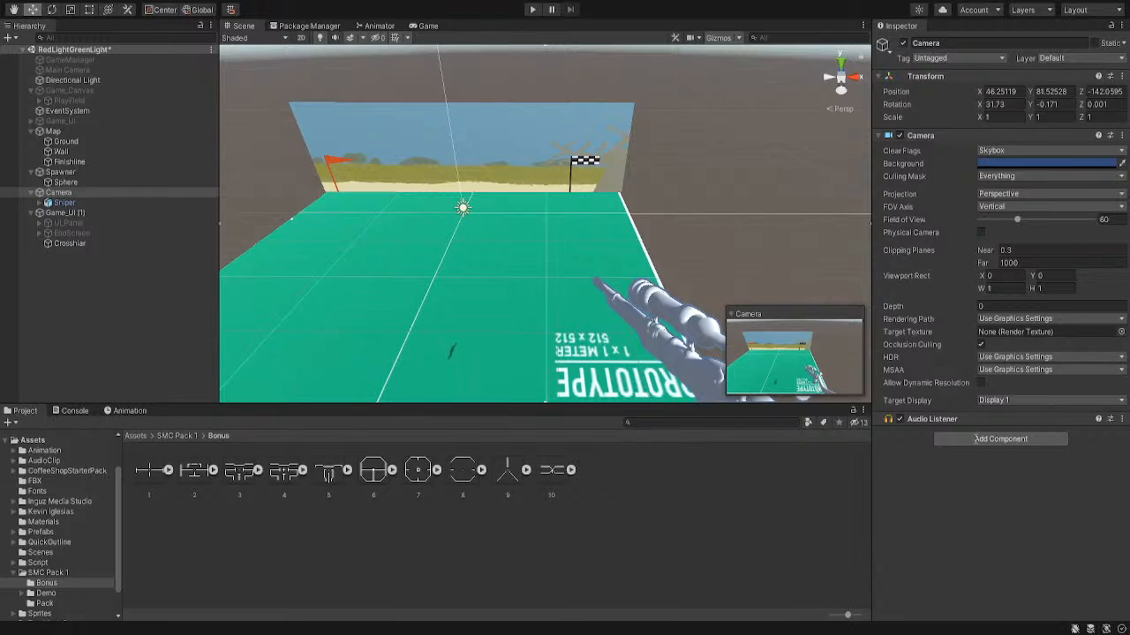
{"action": "key", "text": "Return"}
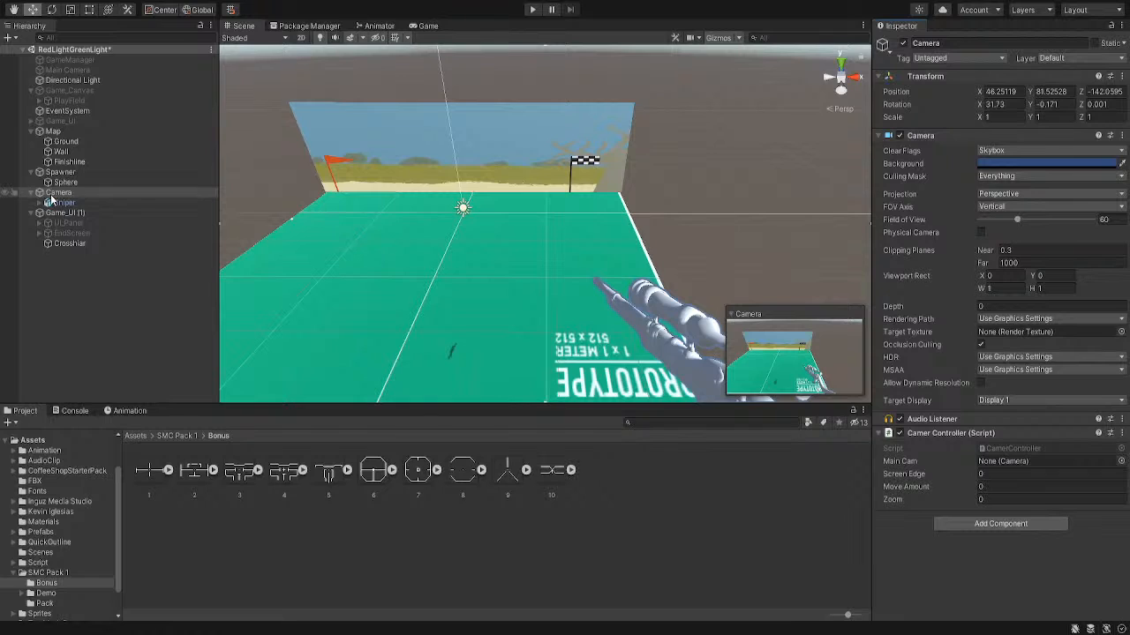
{"action": "left_click_drag", "start_coordinate": [58, 193], "coordinate": [1049, 464]}
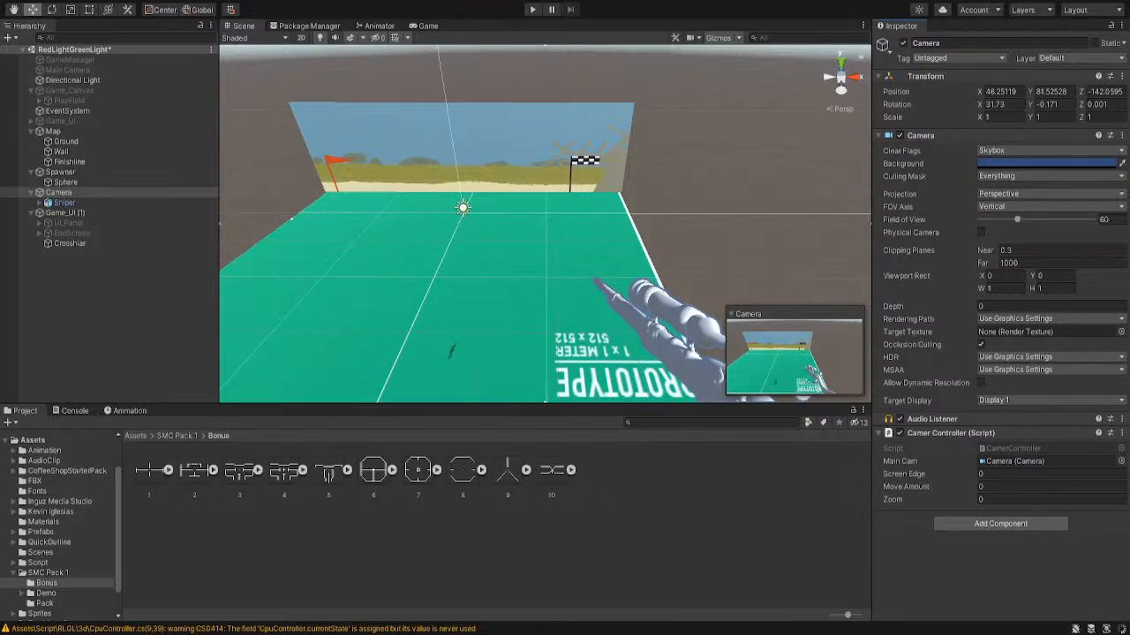
Test the Camer Controller's camera behaviour in two game runs, stopping the game after each
{"action": "left_click", "coordinate": [533, 11]}
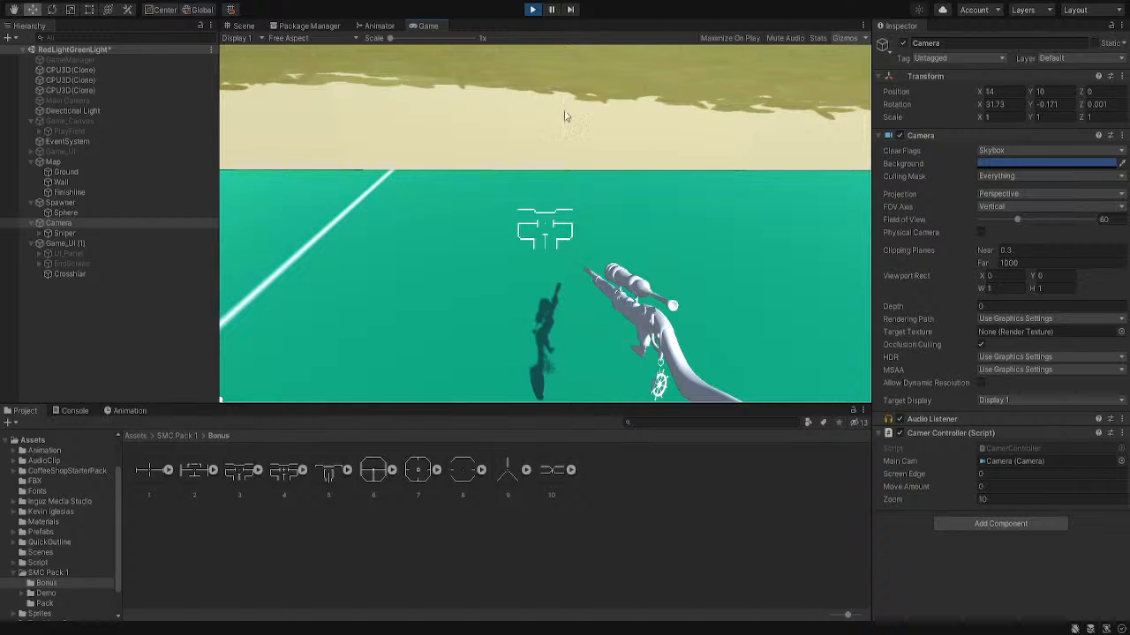
{"action": "left_click", "coordinate": [533, 10]}
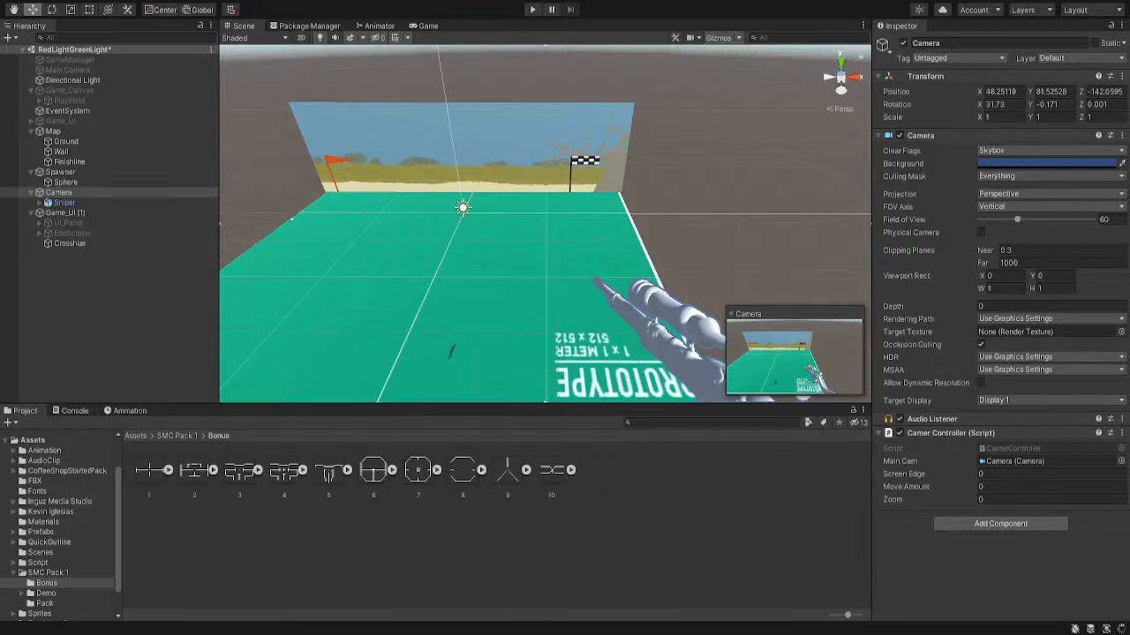
{"action": "left_click", "coordinate": [524, 561]}
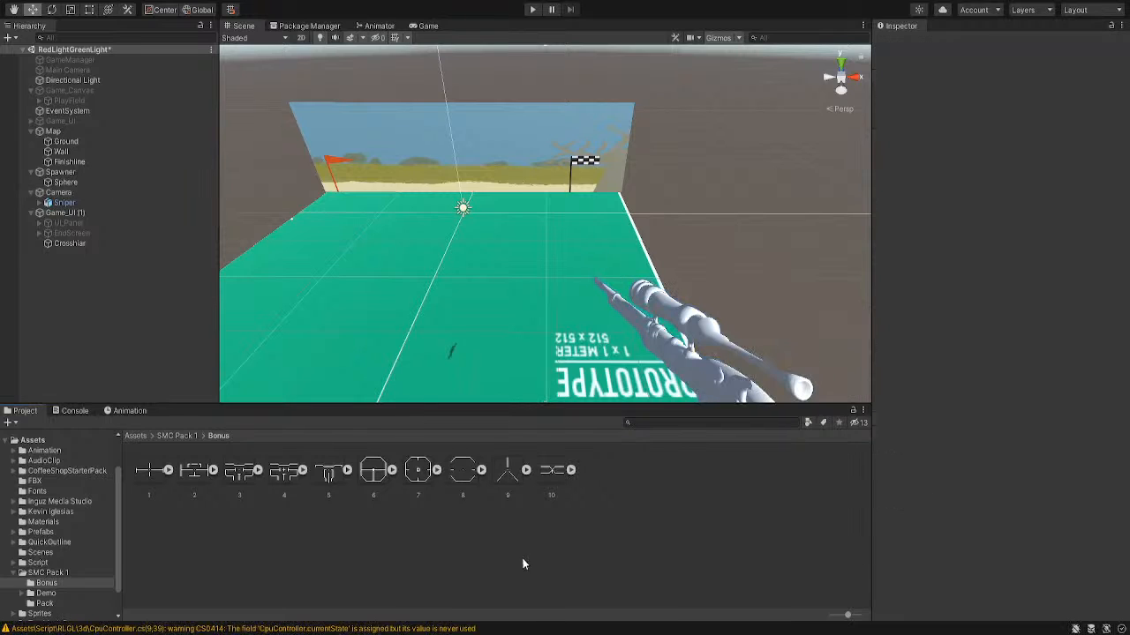
{"action": "left_click", "coordinate": [531, 9]}
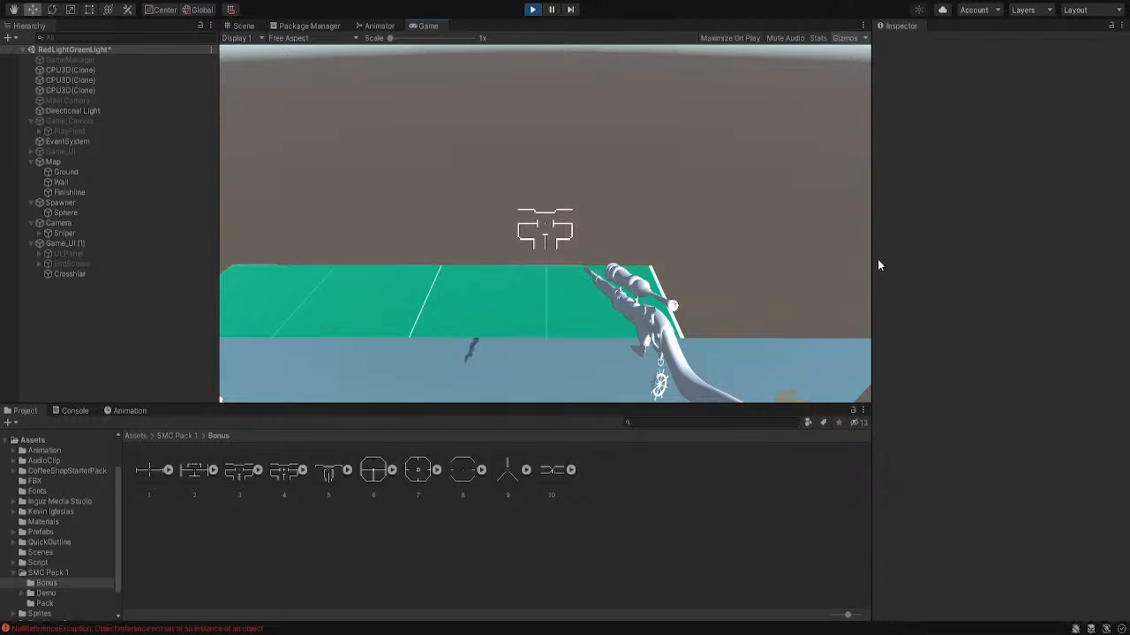
{"action": "left_click", "coordinate": [531, 9]}
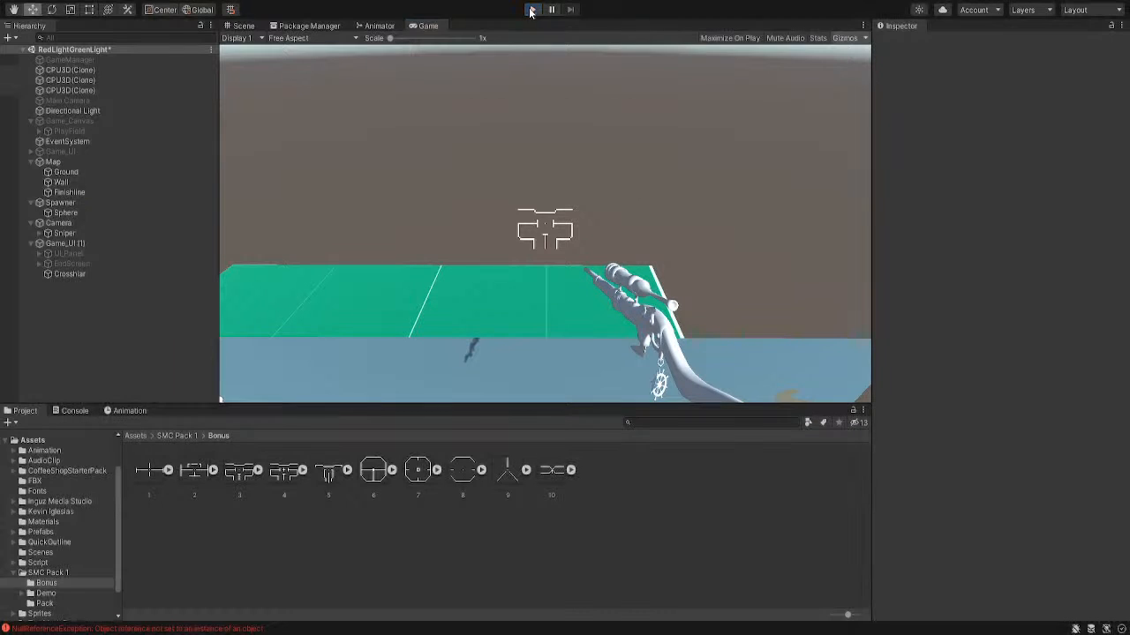
Examine the NullReferenceException errors from CpuController in the console and clear the log
{"action": "left_click", "coordinate": [75, 411]}
{"action": "left_click", "coordinate": [272, 457]}
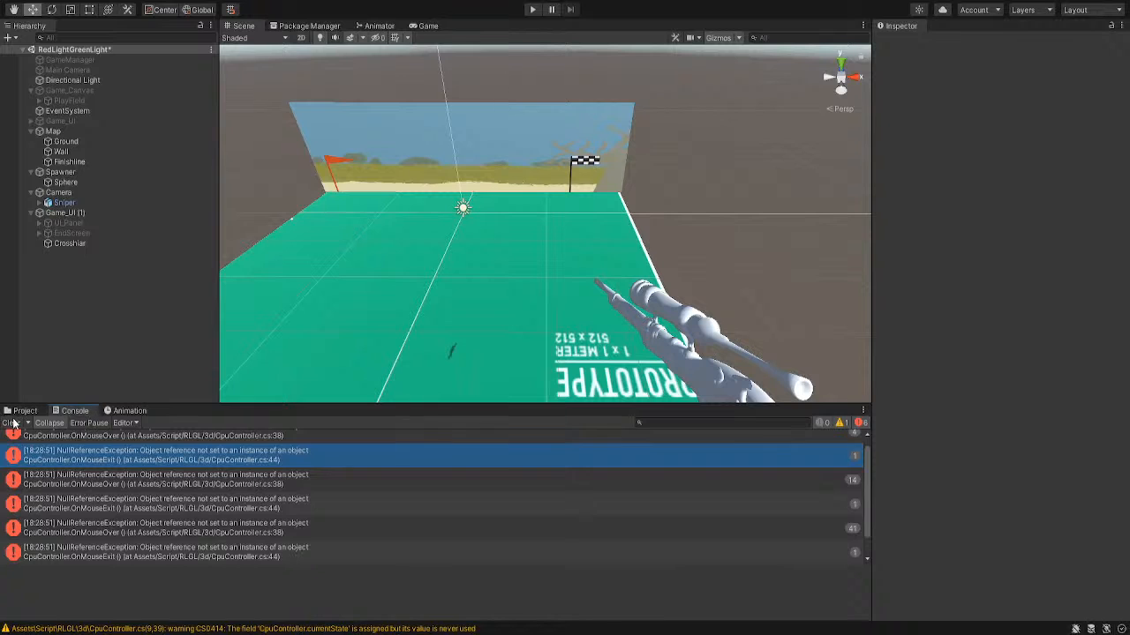
{"action": "left_click", "coordinate": [14, 423]}
Open the CPU3D prefab from the Prefabs folder and inspect its components, including Quick Outline and Cpu Controller
{"action": "left_click", "coordinate": [25, 410]}
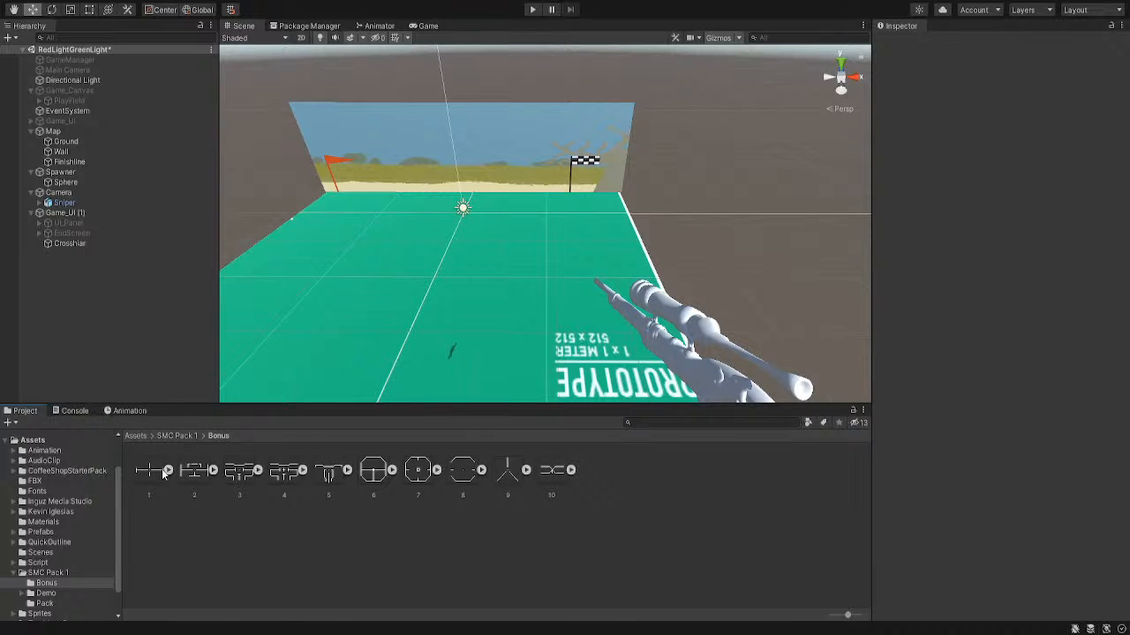
{"action": "left_click", "coordinate": [40, 533]}
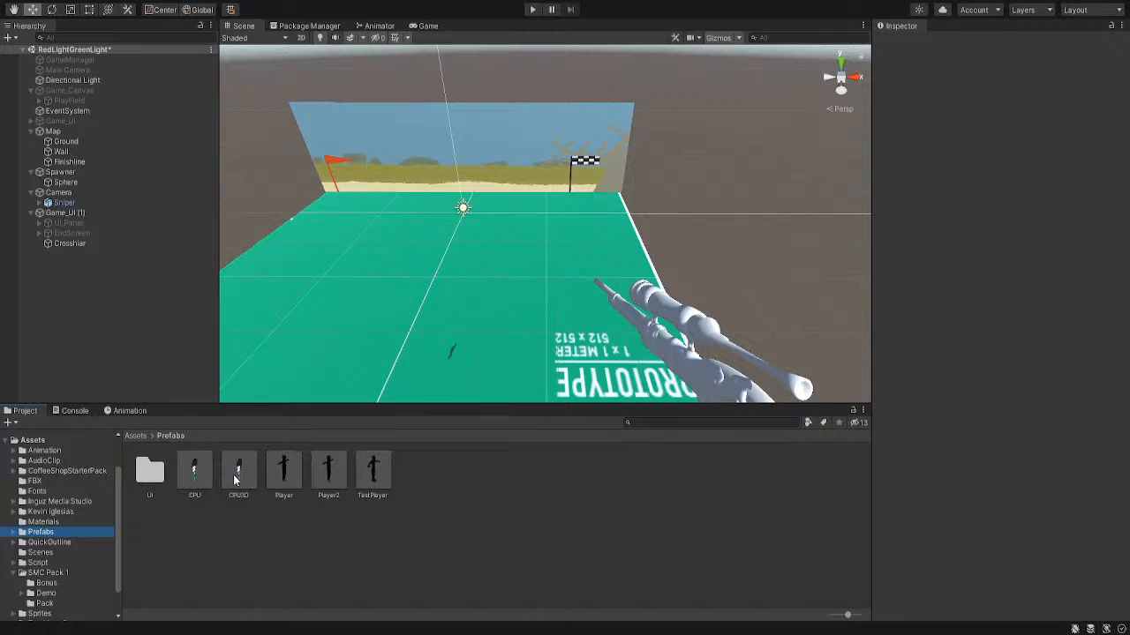
{"action": "left_click", "coordinate": [238, 478]}
{"action": "scroll", "coordinate": [941, 390], "scroll_direction": "down", "scroll_amount": 10}
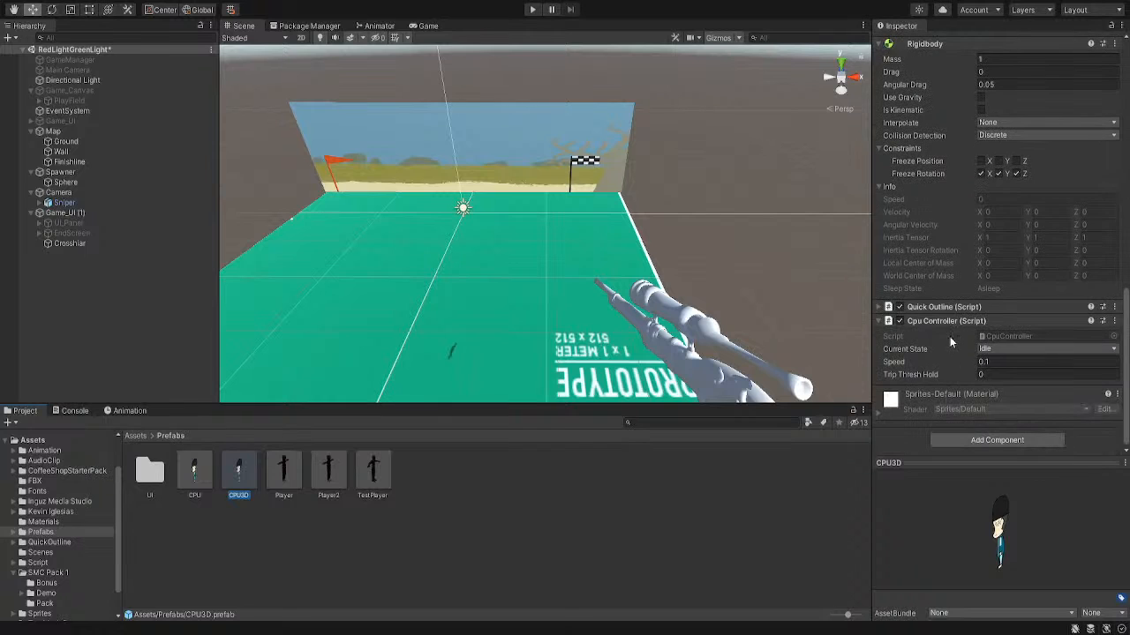
{"action": "left_click", "coordinate": [880, 307]}
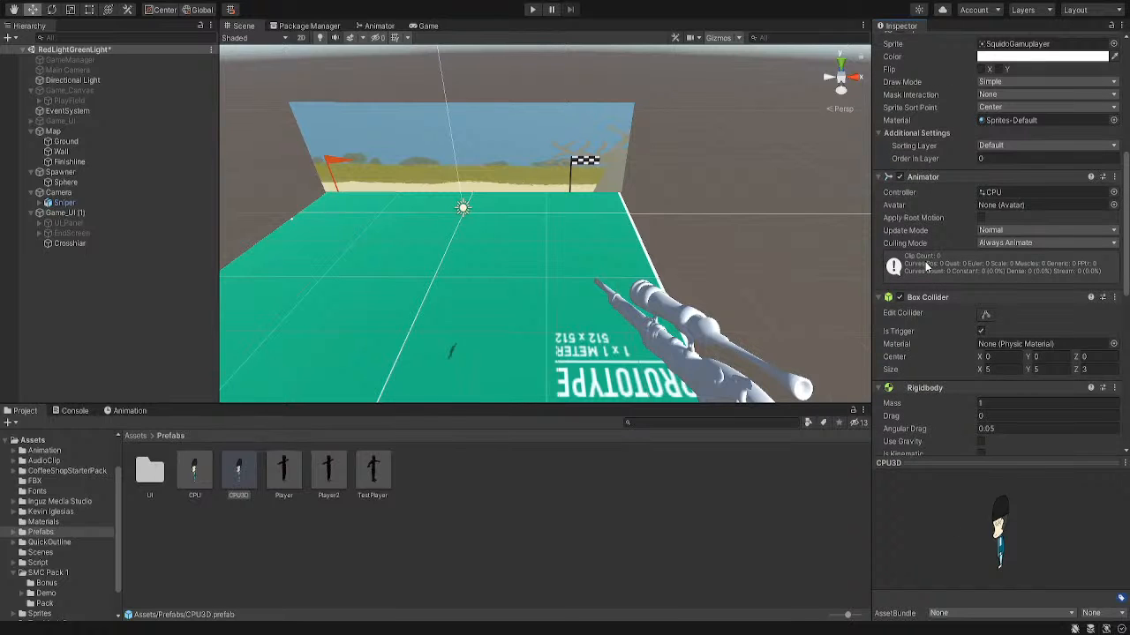
Review the CPU3D prefab's components, run the scene to test it, and stop the run
{"action": "scroll", "coordinate": [926, 266], "scroll_direction": "up", "scroll_amount": 6}
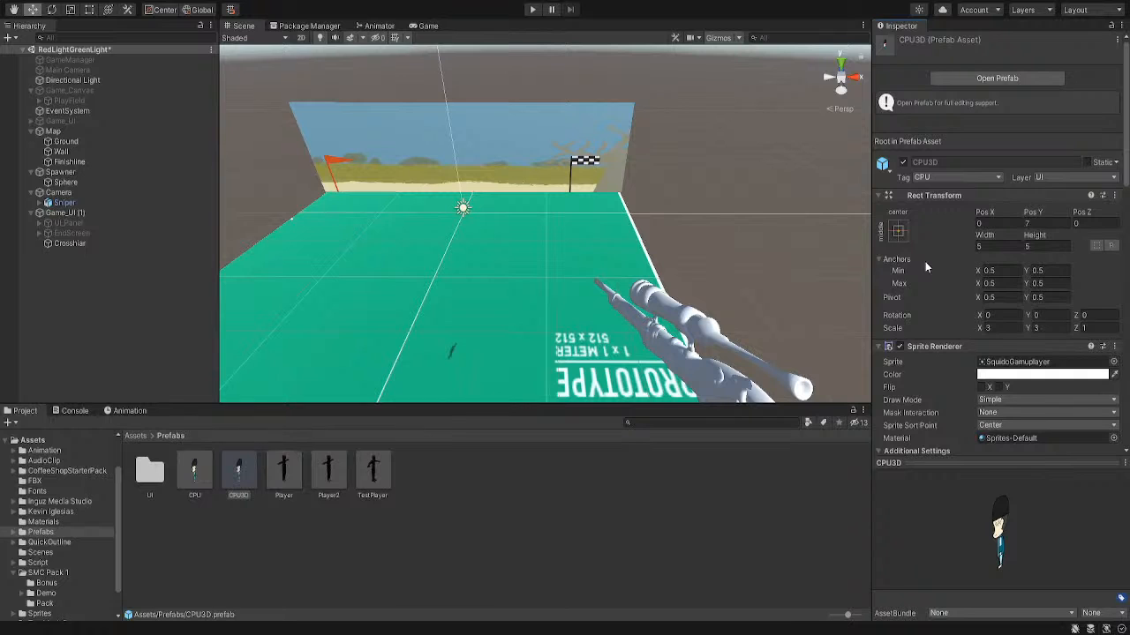
{"action": "scroll", "coordinate": [925, 261], "scroll_direction": "down", "scroll_amount": 10}
{"action": "scroll", "coordinate": [925, 263], "scroll_direction": "down", "scroll_amount": 5}
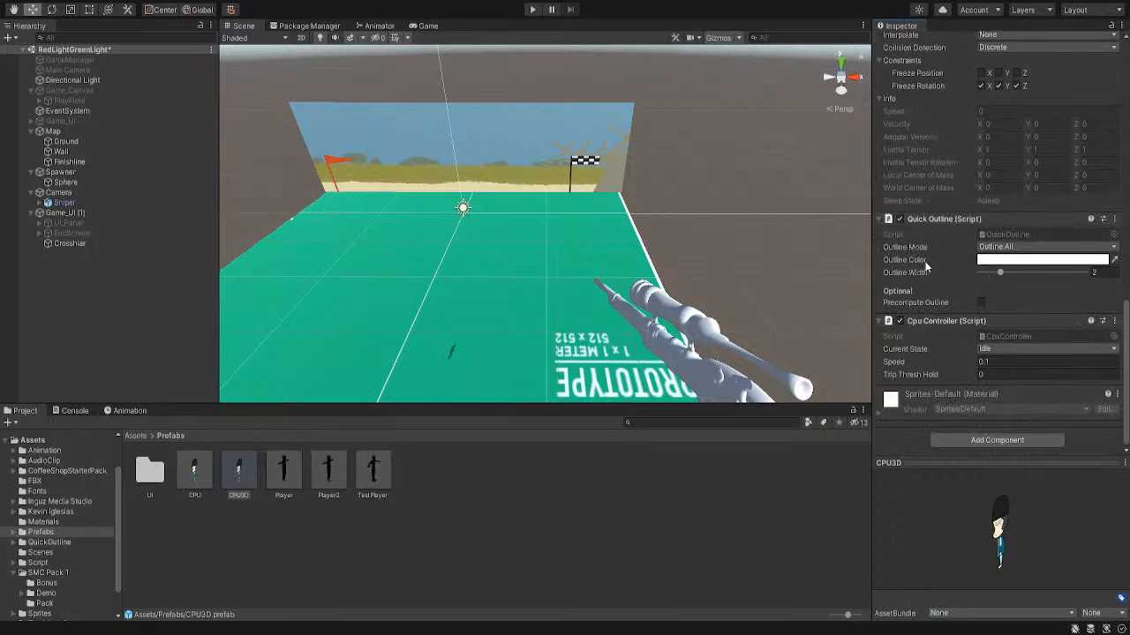
{"action": "left_click", "coordinate": [530, 11]}
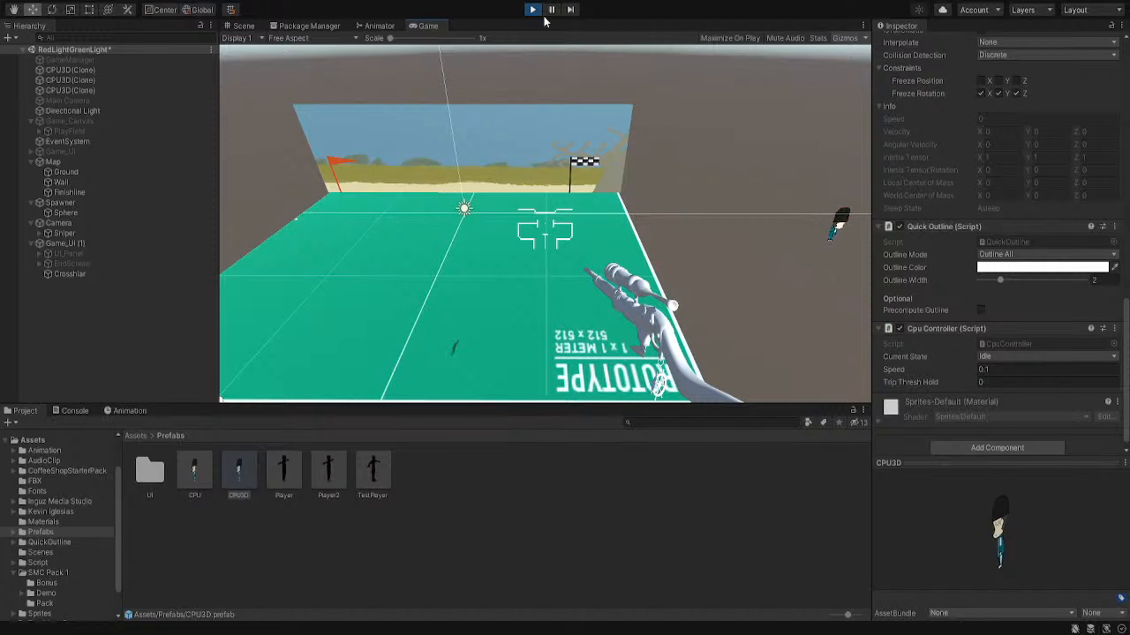
{"action": "left_click", "coordinate": [532, 9]}
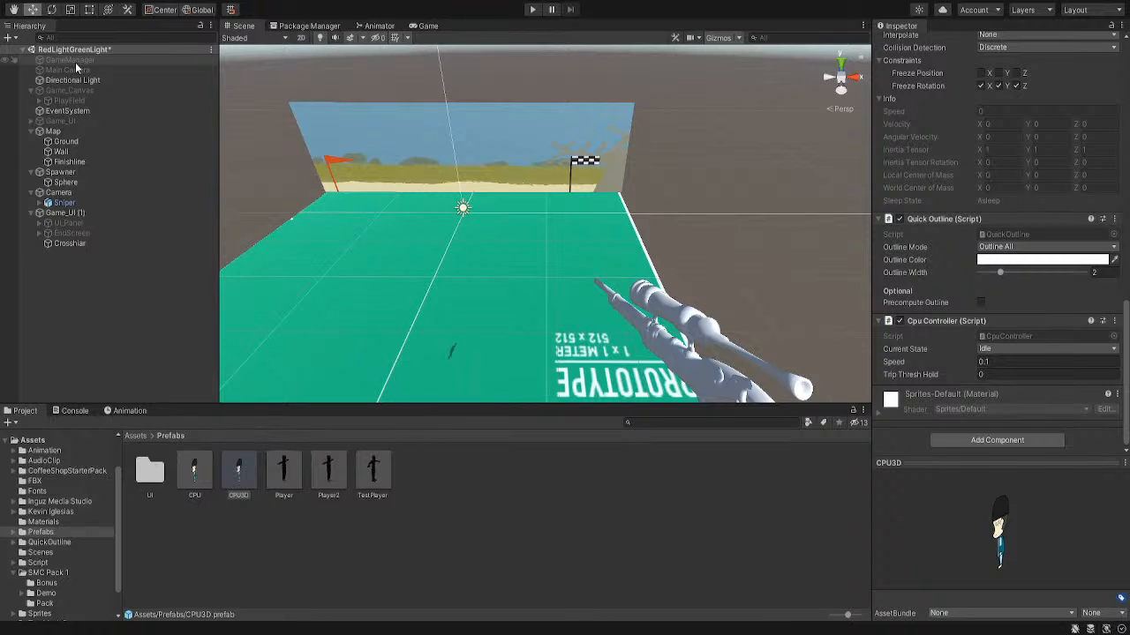
Create an empty game object named Player in the RedLightGreenLight scene
{"action": "left_click", "coordinate": [59, 194]}
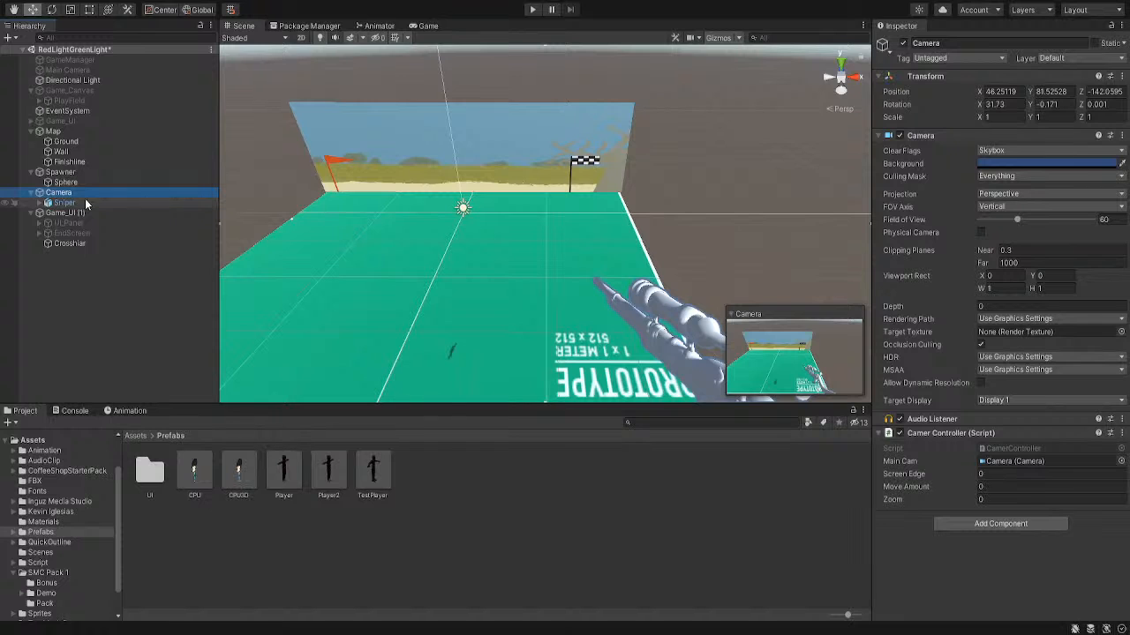
{"action": "left_click", "coordinate": [82, 204]}
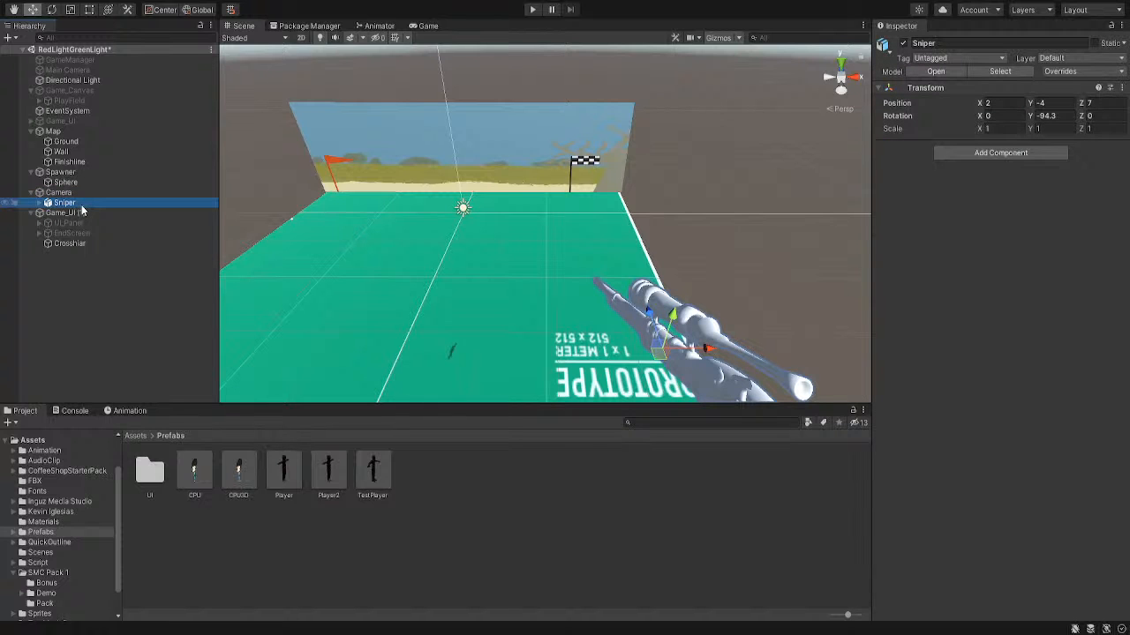
{"action": "left_click", "coordinate": [82, 193]}
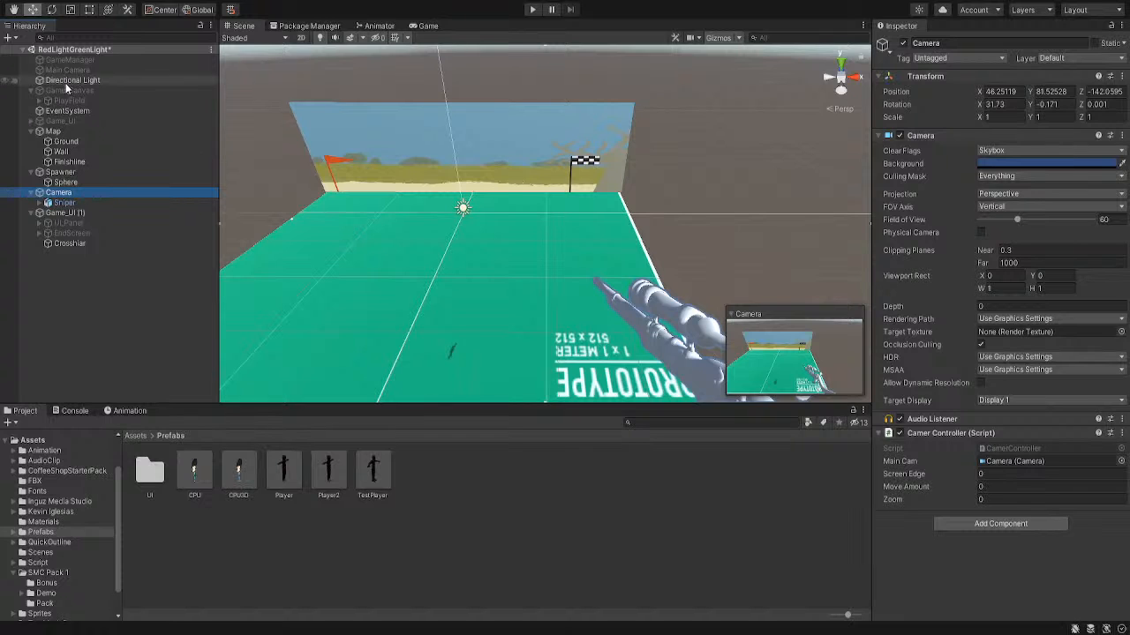
{"action": "left_click", "coordinate": [12, 39]}
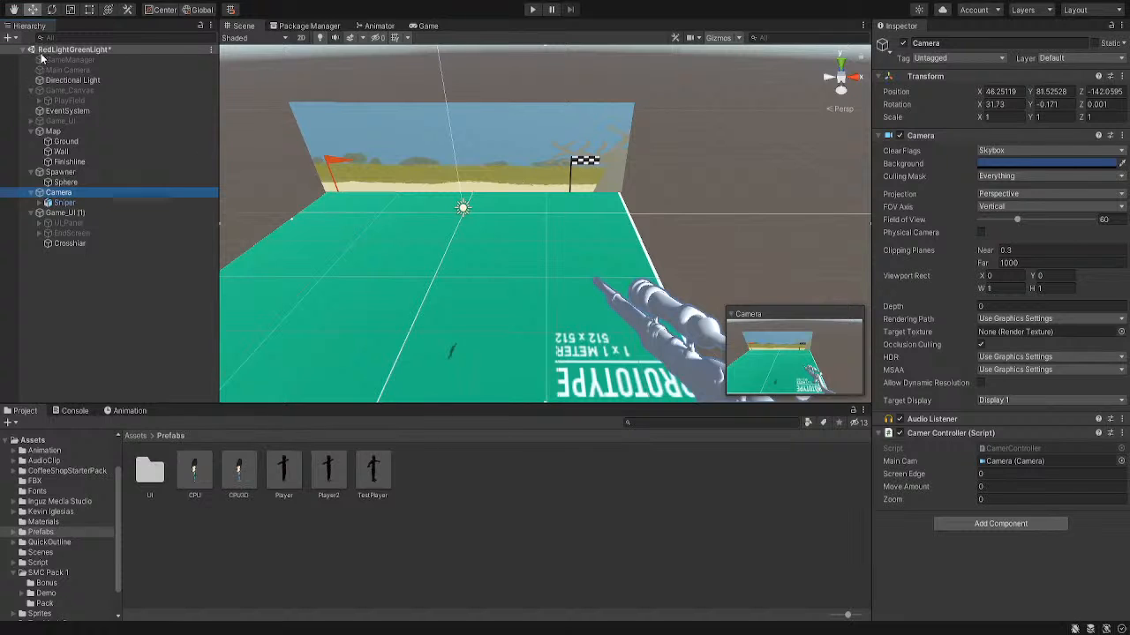
{"action": "left_click", "coordinate": [43, 60]}
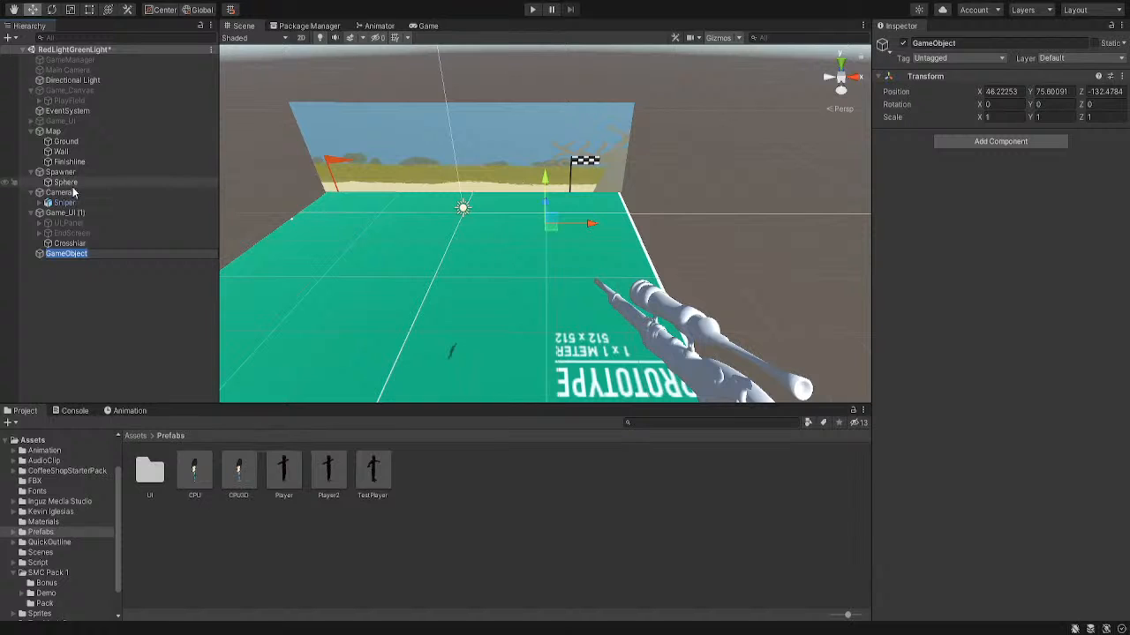
{"action": "type", "text": "Player"}
{"action": "key", "text": "Return"}
Copy the Camera's transform values and paste them onto the Player object
{"action": "left_click", "coordinate": [71, 193]}
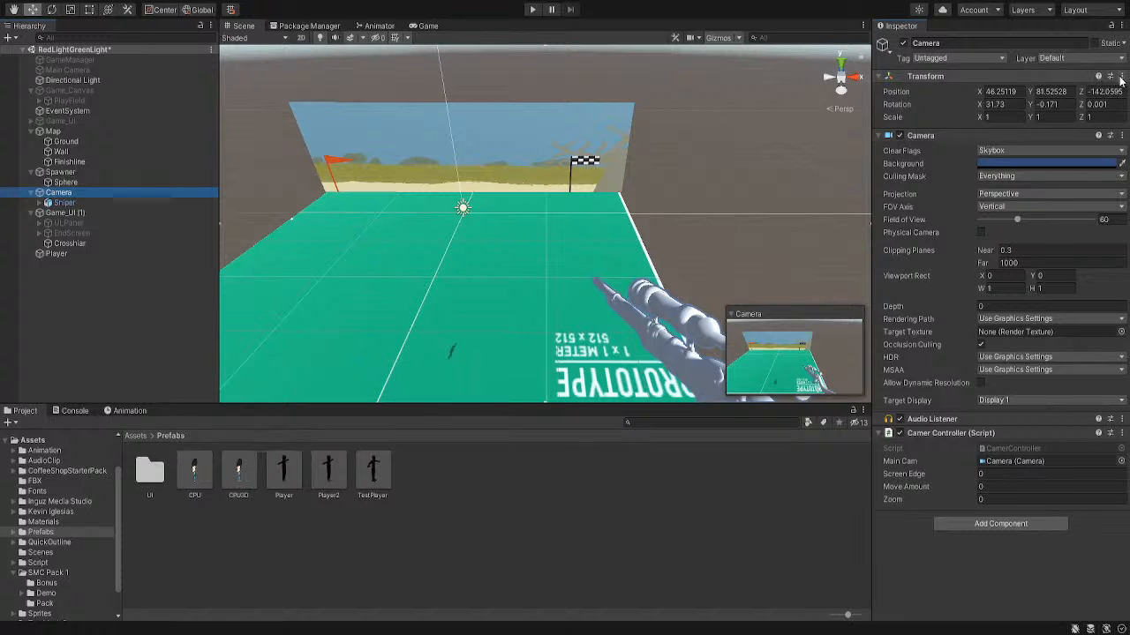
{"action": "left_click", "coordinate": [143, 255]}
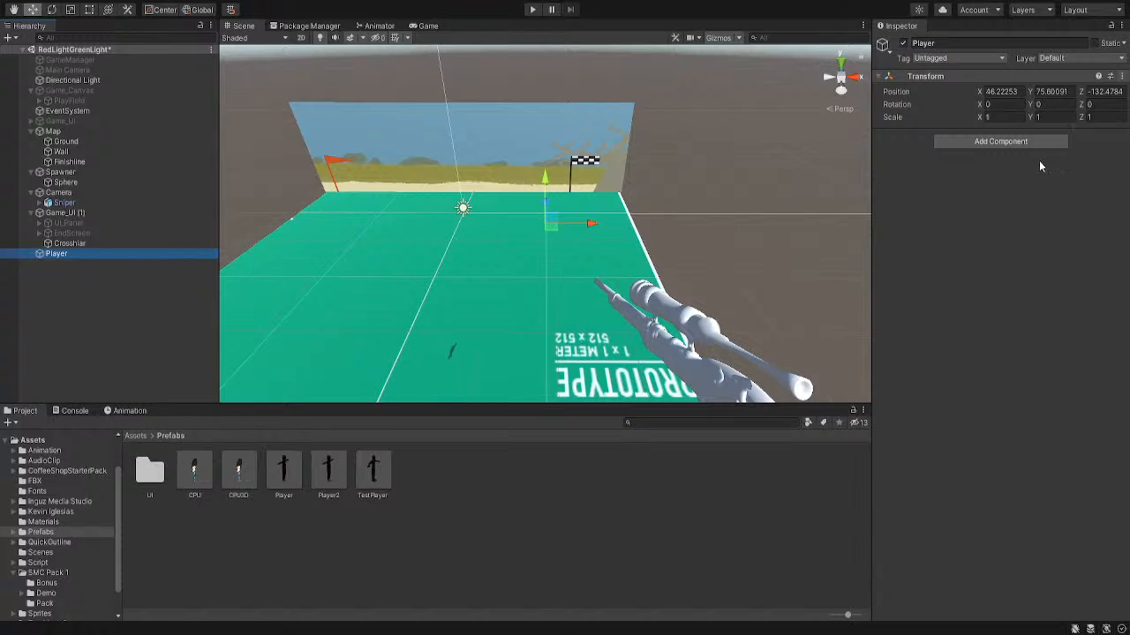
{"action": "left_click", "coordinate": [1039, 163]}
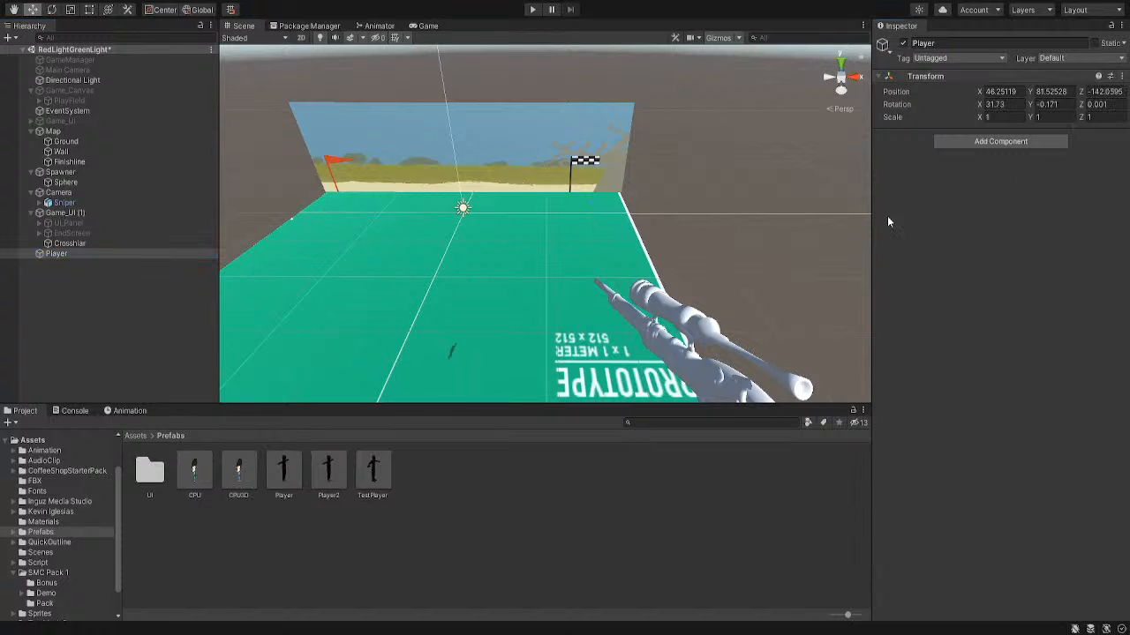
Make both Camera and Sniper direct children of the Player object
{"action": "left_click", "coordinate": [58, 182]}
{"action": "left_click", "coordinate": [59, 192]}
{"action": "left_click", "coordinate": [63, 202], "text": "shift"}
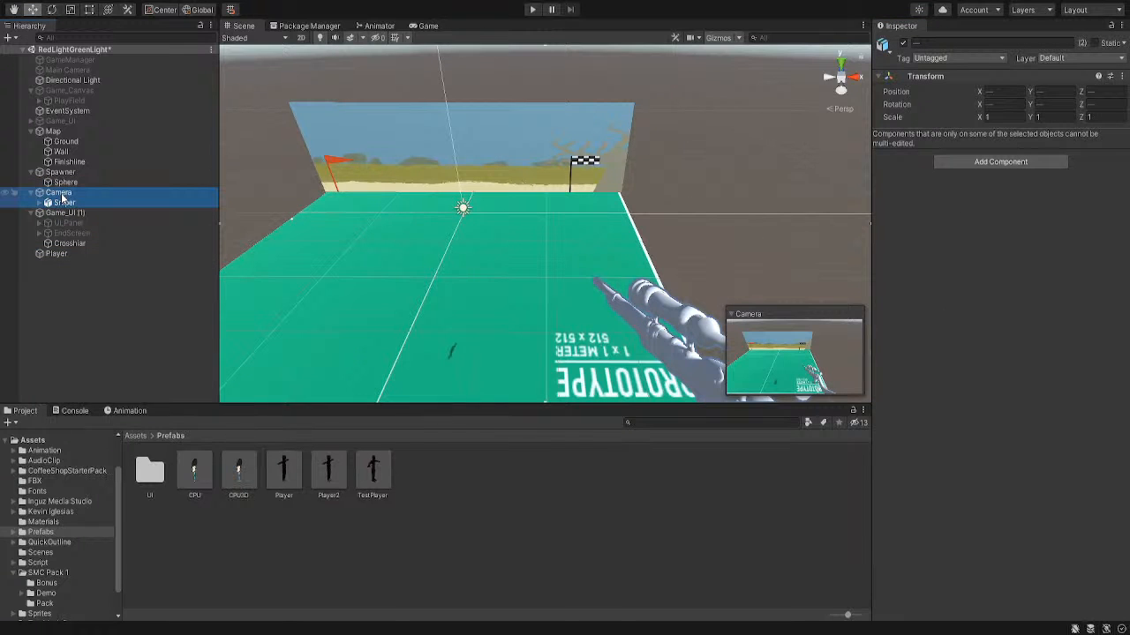
{"action": "left_click_drag", "start_coordinate": [63, 199], "coordinate": [55, 251]}
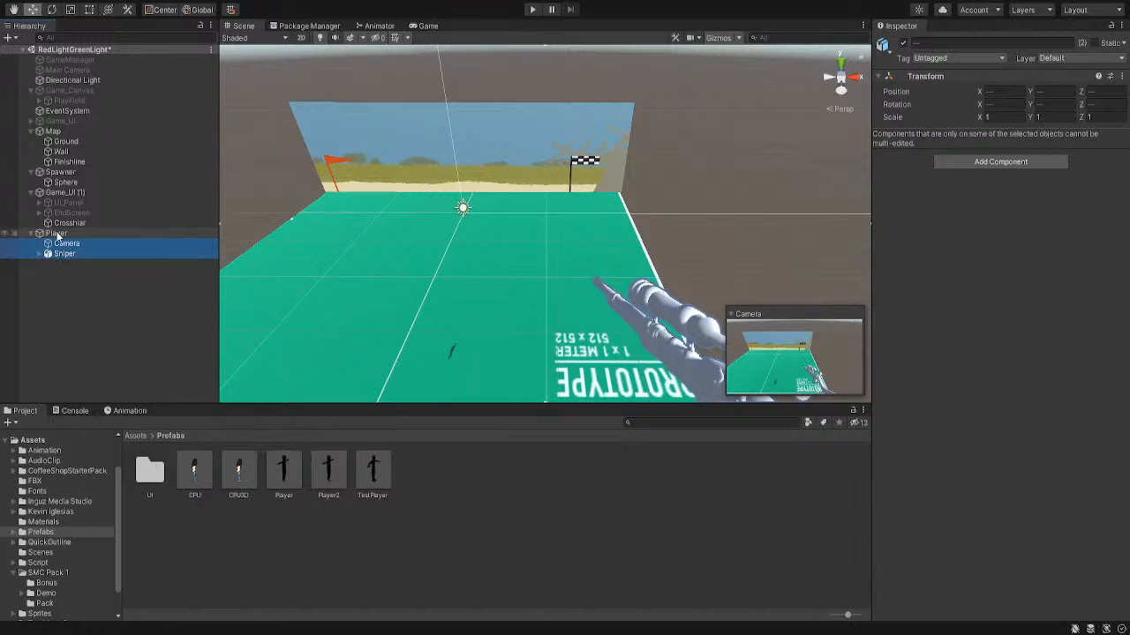
Examine the Player object from several angles in the scene and compare its transform with the child Camera's
{"action": "left_click", "coordinate": [56, 235]}
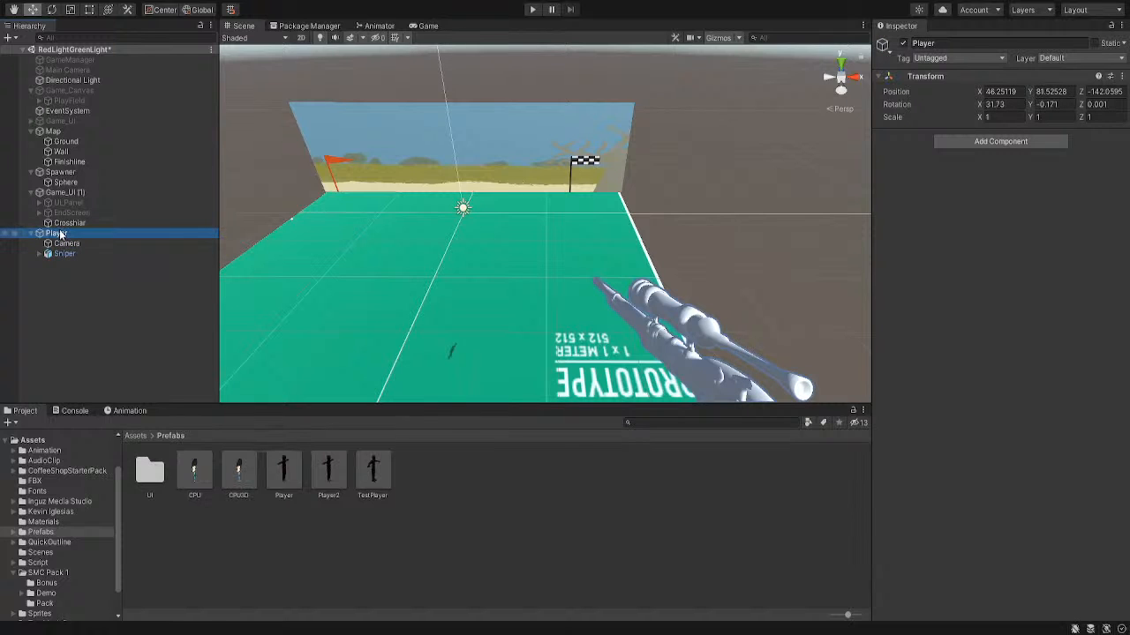
{"action": "left_click", "coordinate": [60, 234]}
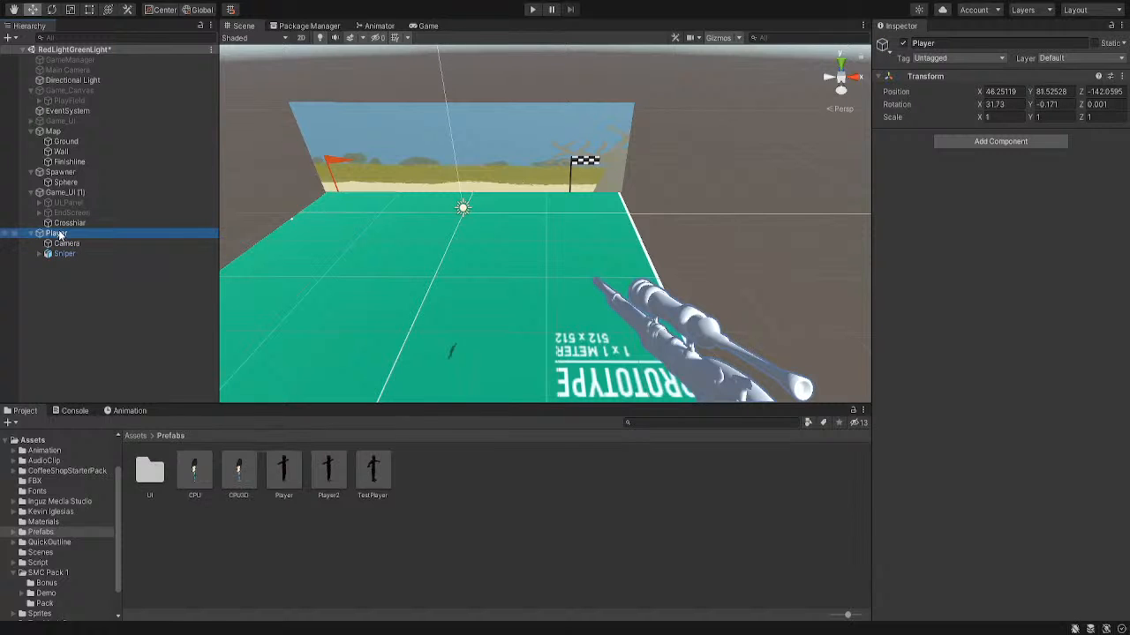
{"action": "left_click", "coordinate": [87, 272]}
{"action": "left_click", "coordinate": [130, 234]}
{"action": "right_click_drag", "start_coordinate": [495, 230], "coordinate": [609, 265]}
{"action": "scroll", "coordinate": [629, 265], "scroll_direction": "down", "scroll_amount": 6}
{"action": "middle_click_drag", "start_coordinate": [609, 265], "coordinate": [630, 225]}
{"action": "right_click_drag", "start_coordinate": [685, 262], "coordinate": [660, 214]}
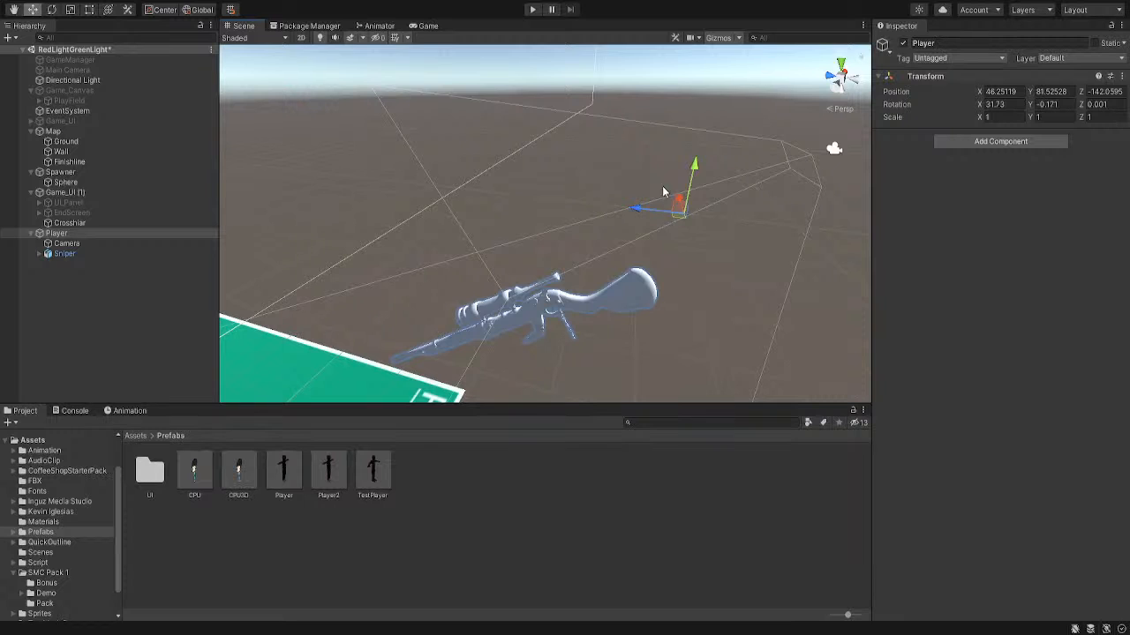
{"action": "mouse_move", "coordinate": [664, 192]}
{"action": "middle_mouse_down"}
{"action": "mouse_move", "coordinate": [632, 151]}
{"action": "mouse_move", "coordinate": [646, 186]}
{"action": "middle_mouse_up"}
{"action": "right_click_drag", "start_coordinate": [646, 186], "coordinate": [502, 265]}
{"action": "right_click_drag", "start_coordinate": [656, 256], "coordinate": [603, 263]}
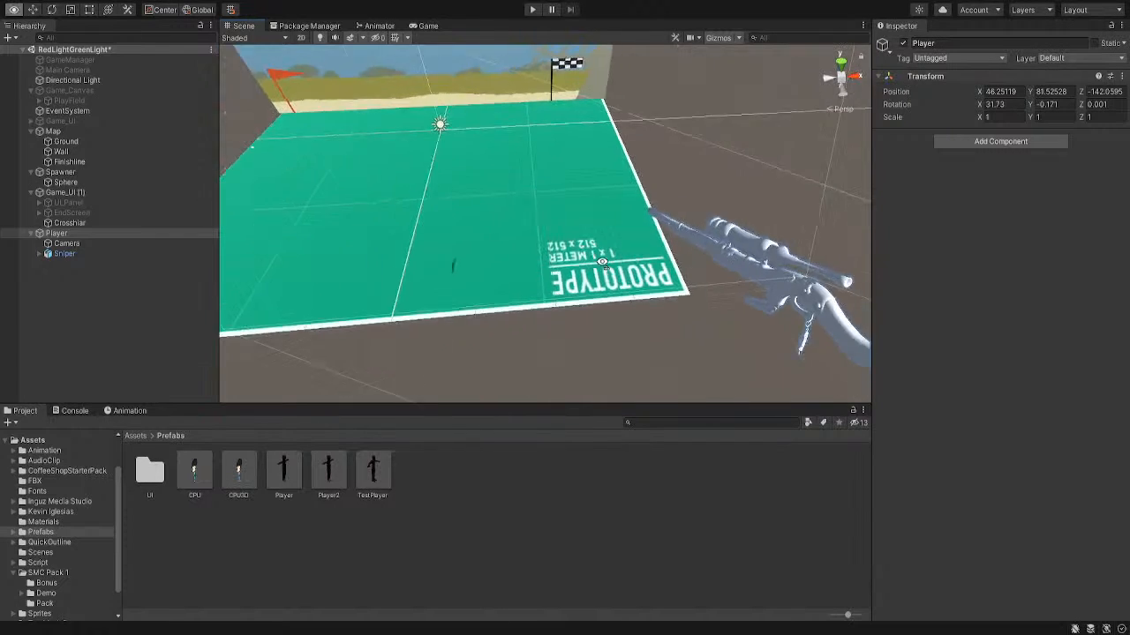
{"action": "scroll", "coordinate": [617, 243], "scroll_direction": "down", "scroll_amount": 5}
{"action": "right_click_drag", "start_coordinate": [685, 252], "coordinate": [632, 265]}
{"action": "middle_click_drag", "start_coordinate": [687, 252], "coordinate": [618, 232]}
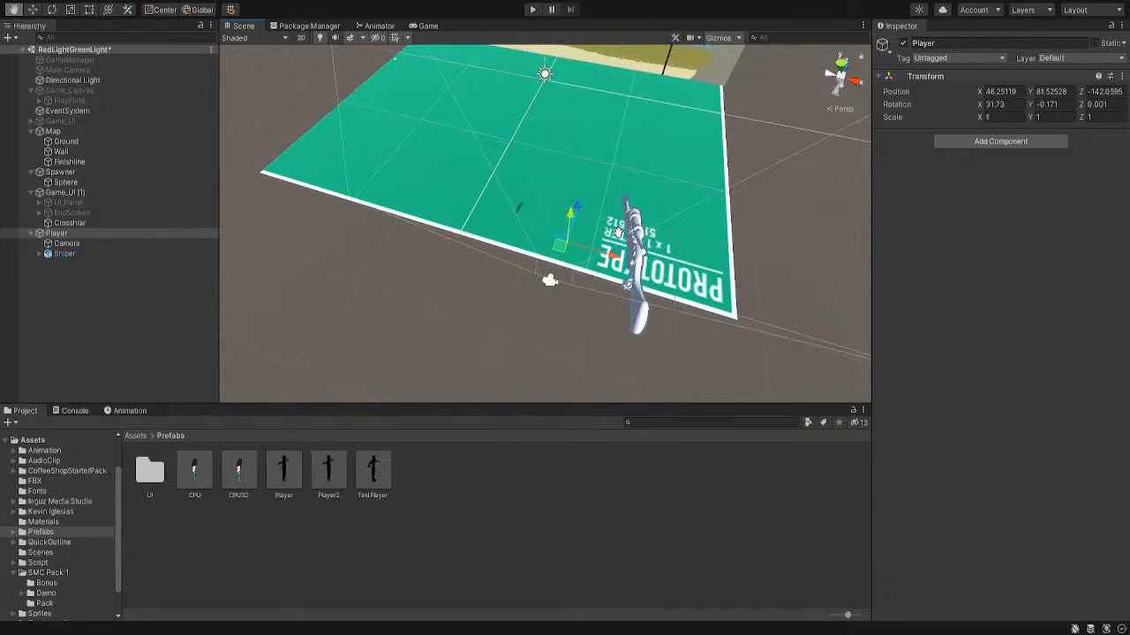
{"action": "left_click", "coordinate": [75, 235]}
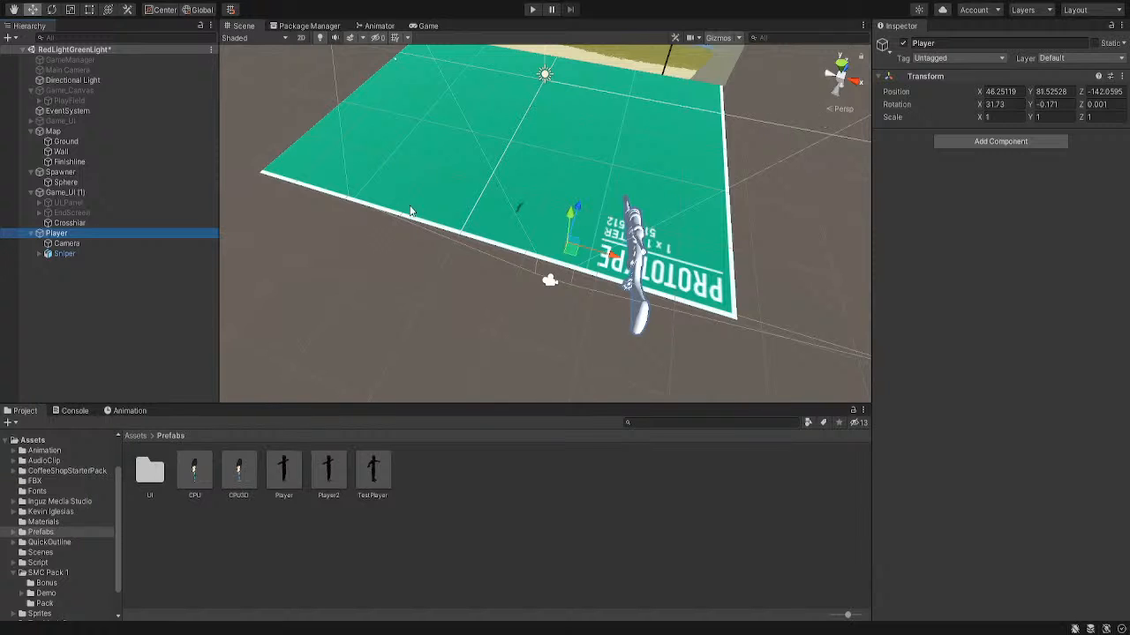
{"action": "left_click", "coordinate": [67, 243]}
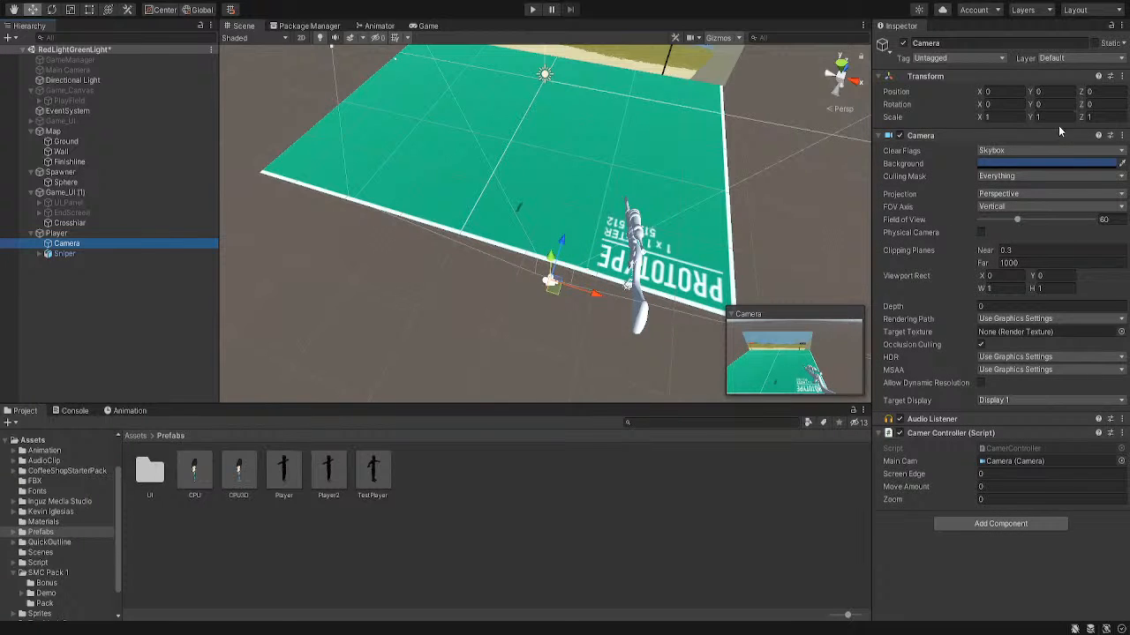
{"action": "left_click", "coordinate": [53, 233]}
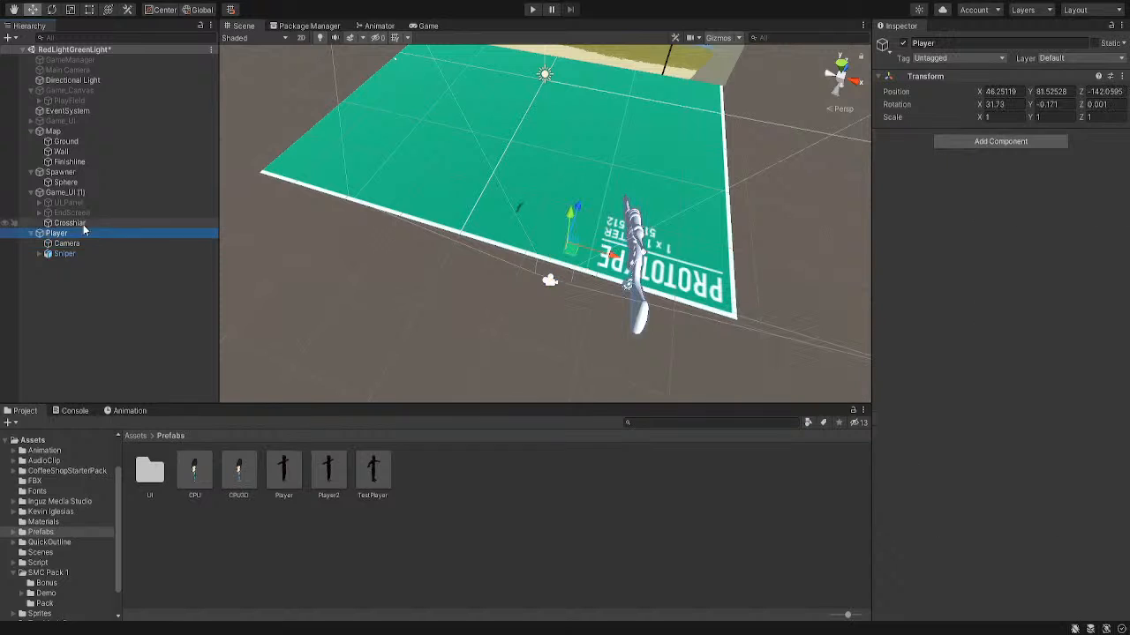
Try resetting the Player object's transform and check where it and its Camera land on the map
{"action": "left_click", "coordinate": [1125, 76]}
{"action": "left_click", "coordinate": [1124, 76]}
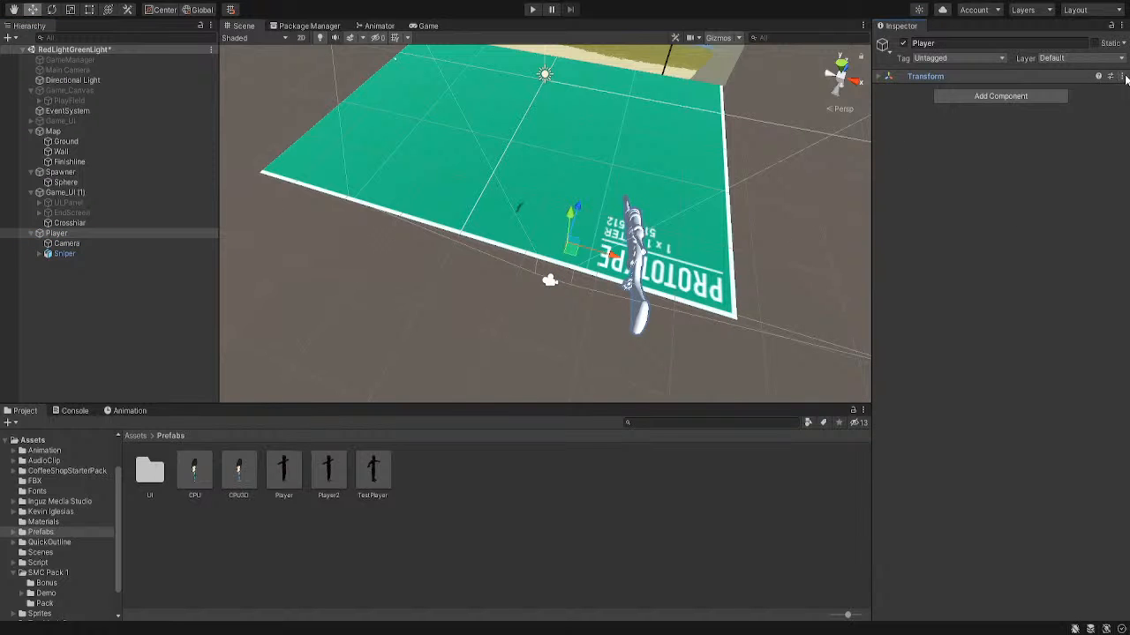
{"action": "left_click", "coordinate": [1086, 89]}
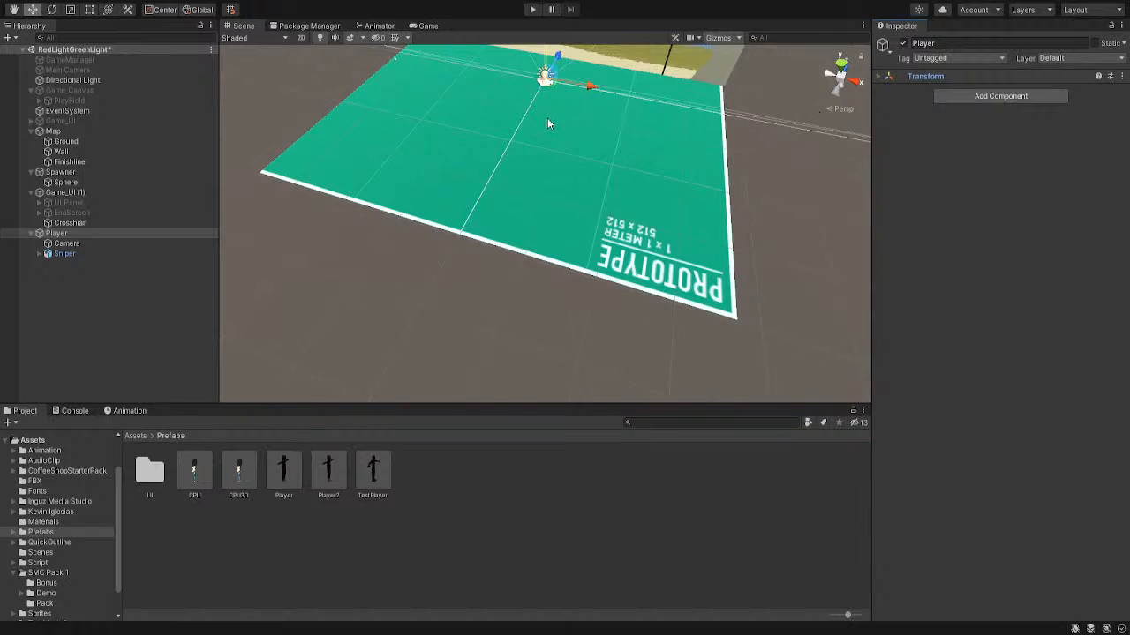
{"action": "right_click_drag", "start_coordinate": [543, 117], "coordinate": [469, 176]}
{"action": "middle_click_drag", "start_coordinate": [540, 216], "coordinate": [401, 271]}
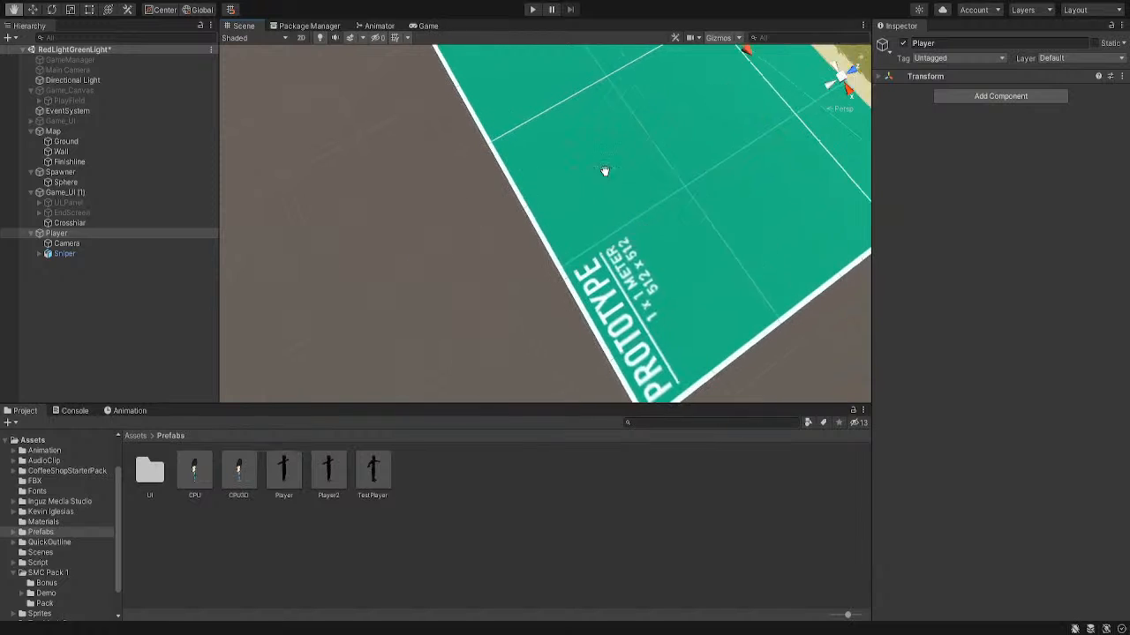
{"action": "middle_click_drag", "start_coordinate": [754, 142], "coordinate": [631, 196]}
{"action": "middle_click_drag", "start_coordinate": [542, 185], "coordinate": [514, 212]}
{"action": "scroll", "coordinate": [540, 168], "scroll_direction": "up", "scroll_amount": 2}
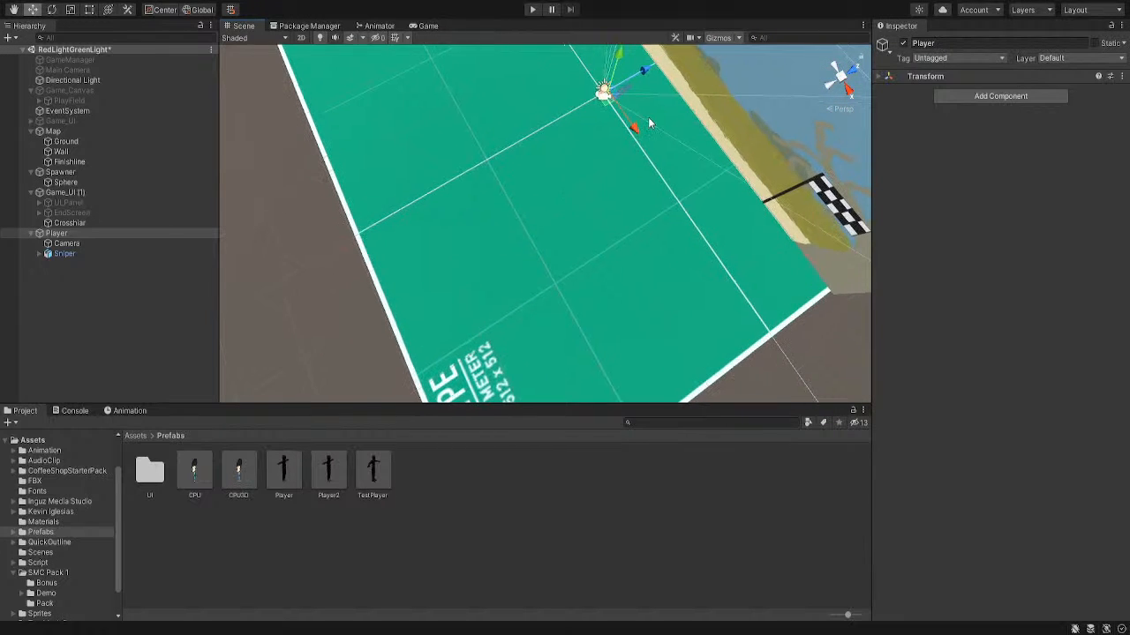
{"action": "left_click", "coordinate": [70, 243]}
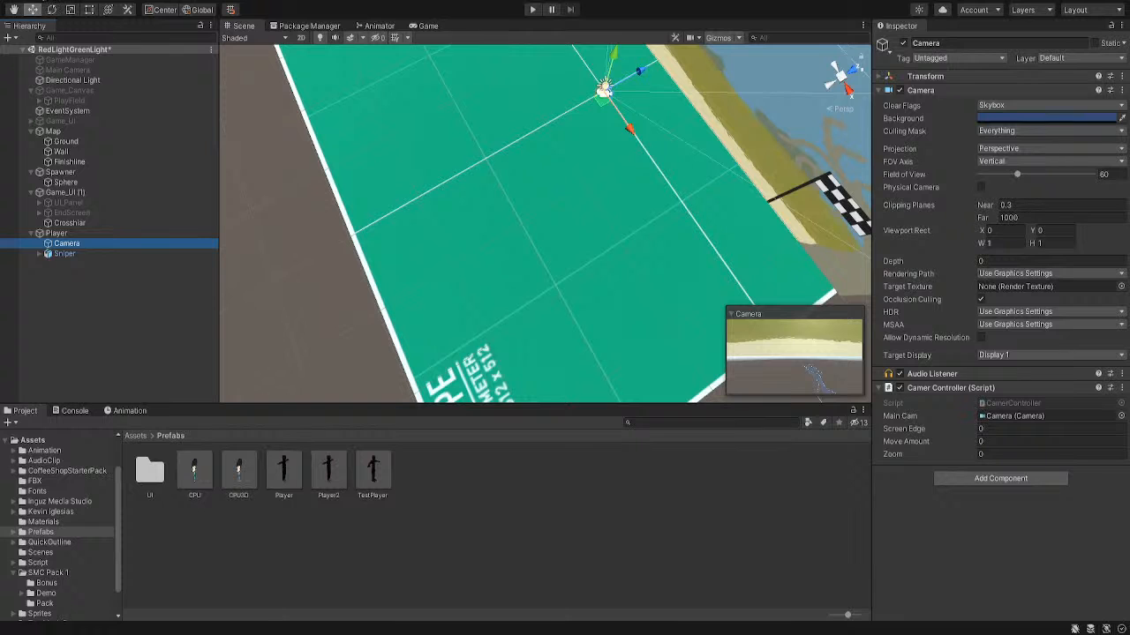
{"action": "key", "text": "Up"}
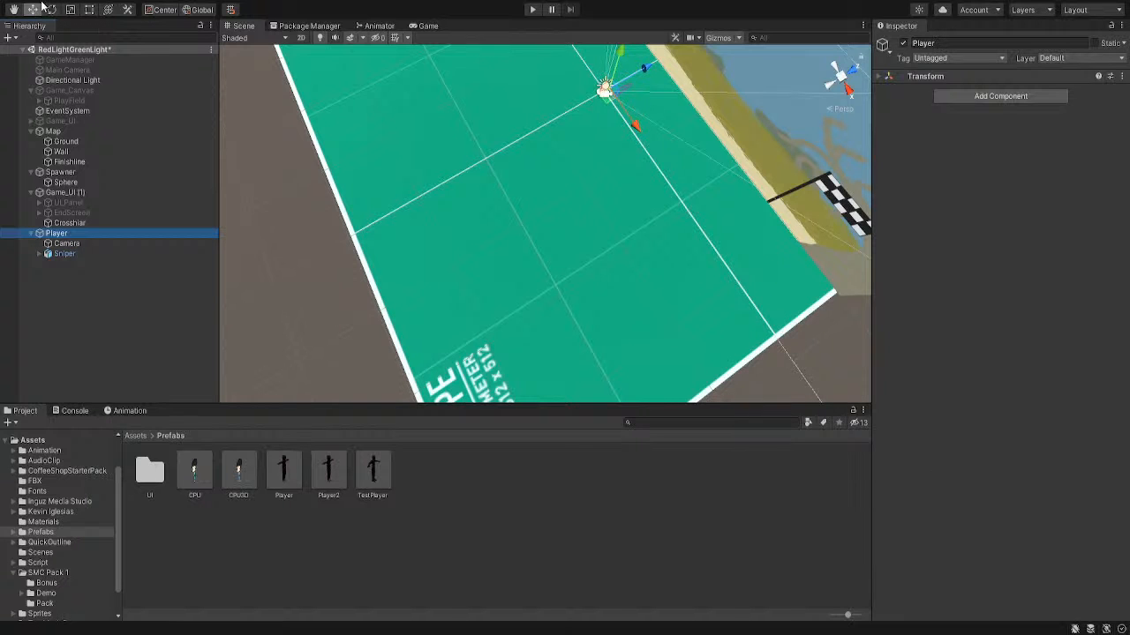
Undo the Player's transform reset and check the camera's framing in the Game view
{"action": "key", "text": "ctrl+z"}
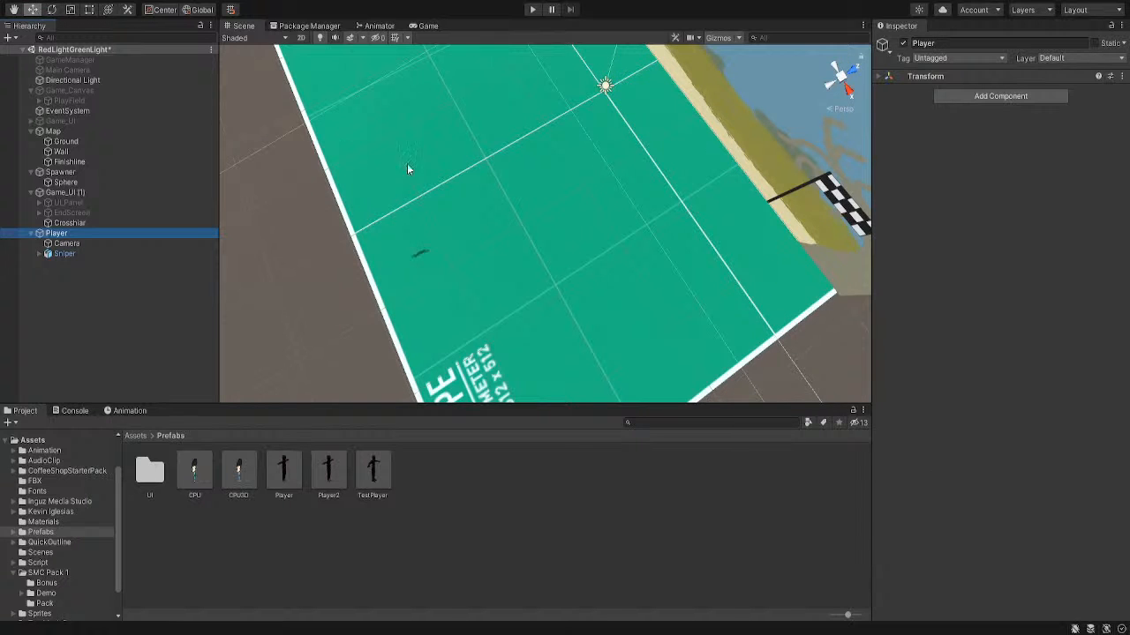
{"action": "right_click_drag", "start_coordinate": [437, 205], "coordinate": [491, 51]}
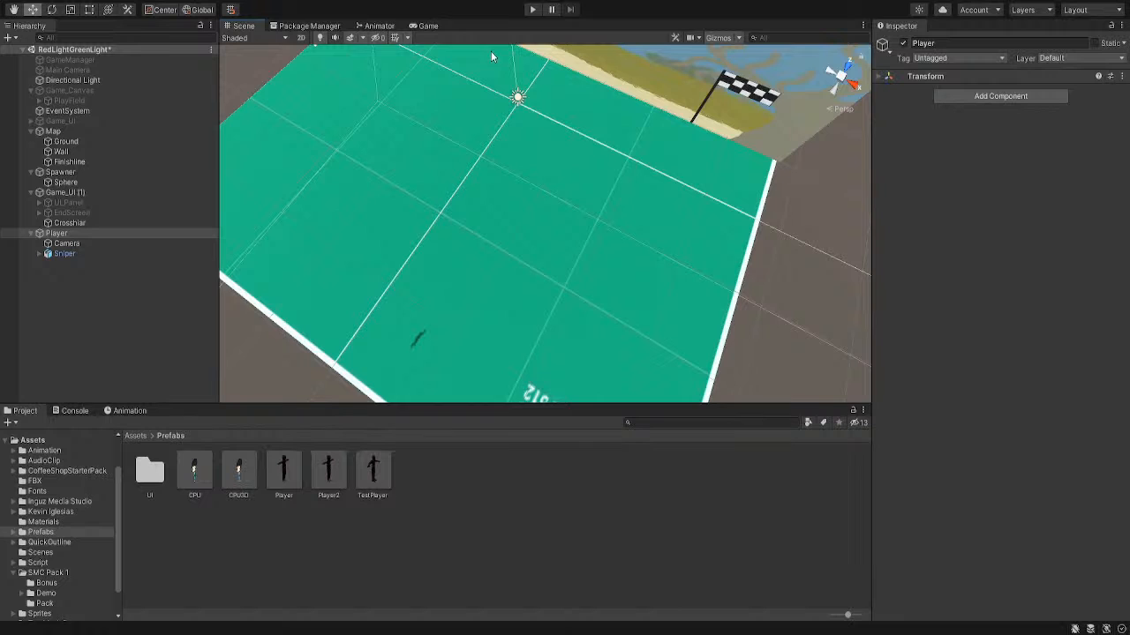
{"action": "left_click", "coordinate": [413, 26]}
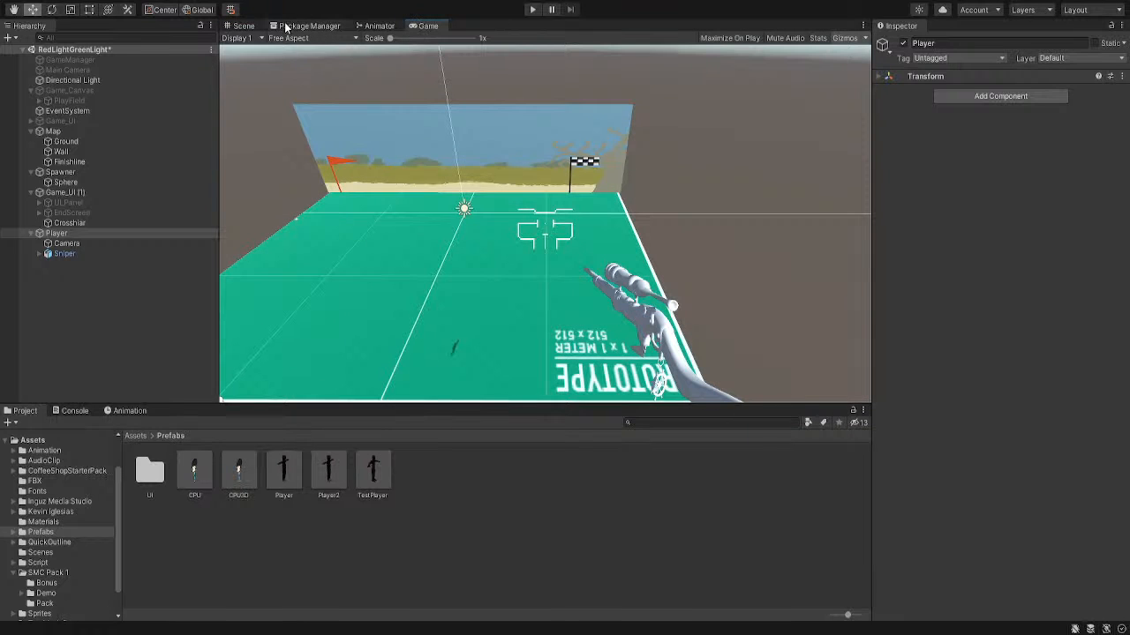
Move the Crosshiar object from Game_UI (1) into the Player object
{"action": "left_click", "coordinate": [70, 223]}
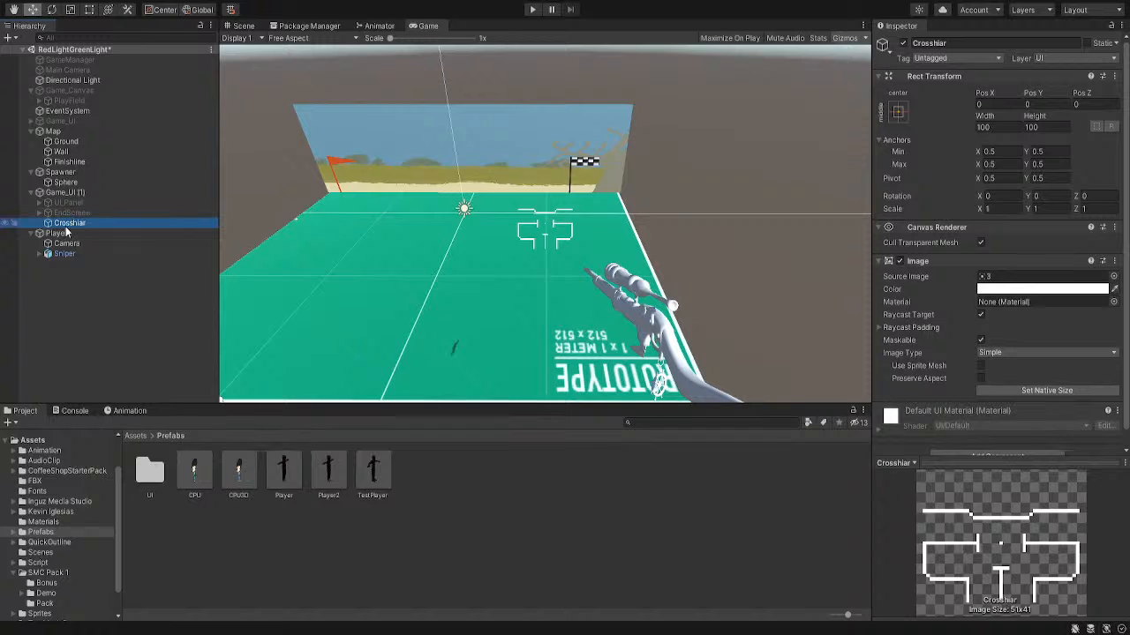
{"action": "left_click_drag", "start_coordinate": [64, 240], "coordinate": [65, 246]}
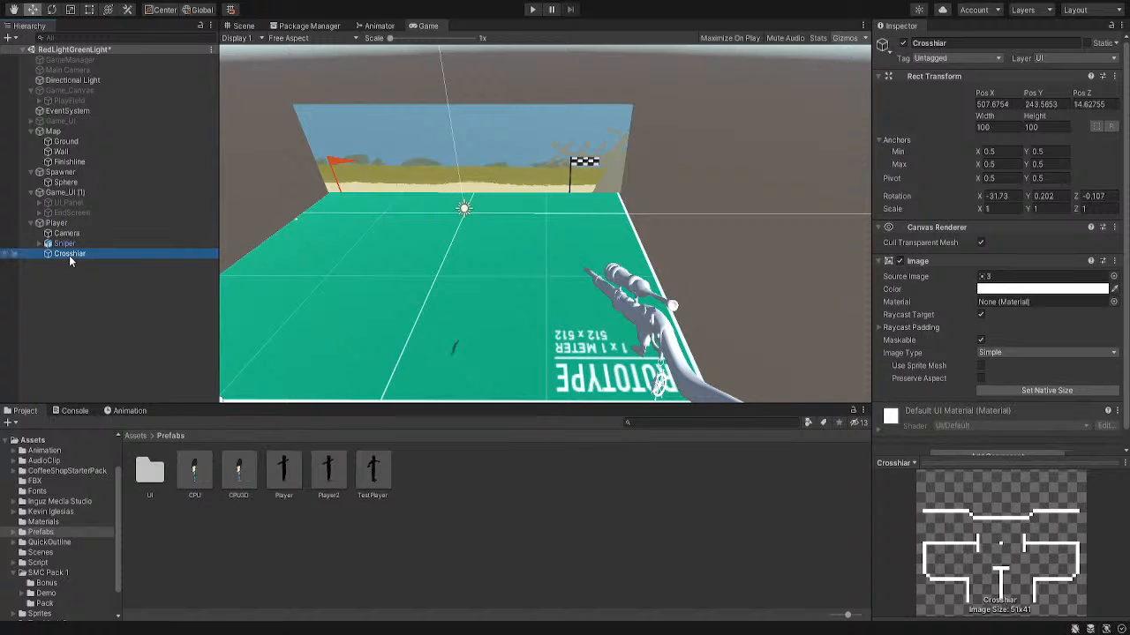
Move the Crosshiar object from the Player object back under Game_UI (1), keeping its name
{"action": "left_click", "coordinate": [69, 224]}
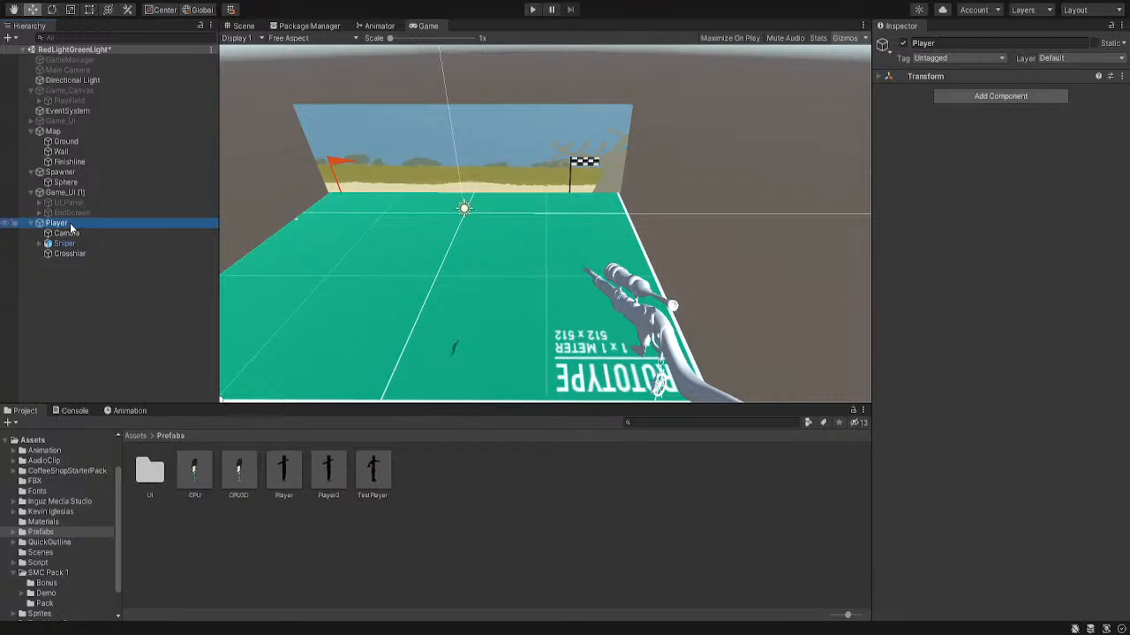
{"action": "left_click", "coordinate": [67, 253]}
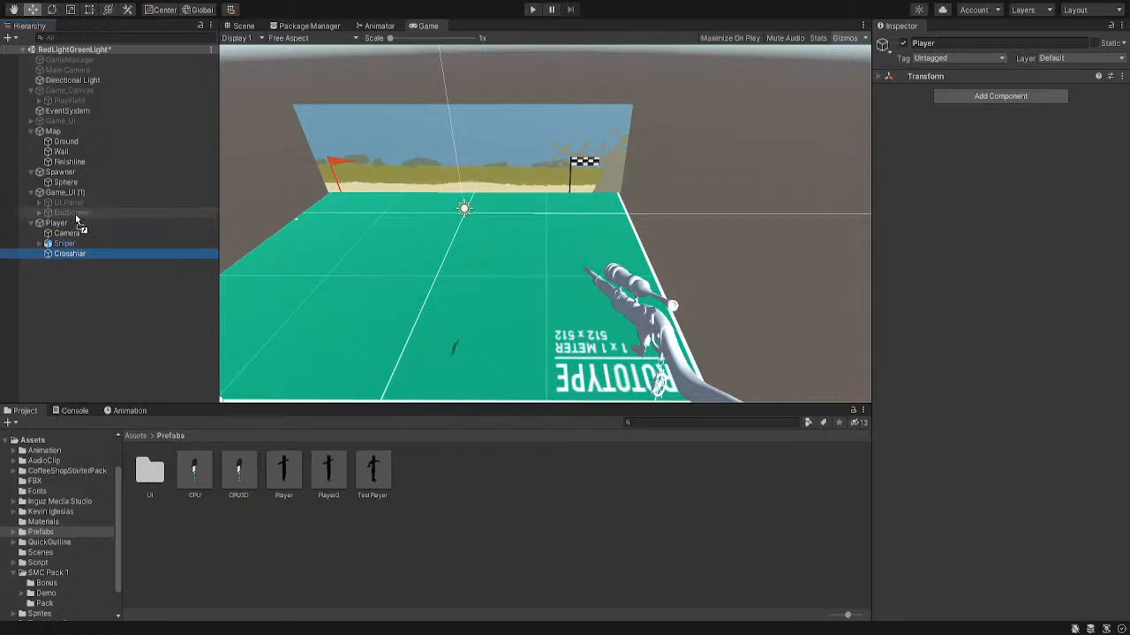
{"action": "left_click_drag", "start_coordinate": [76, 216], "coordinate": [68, 223]}
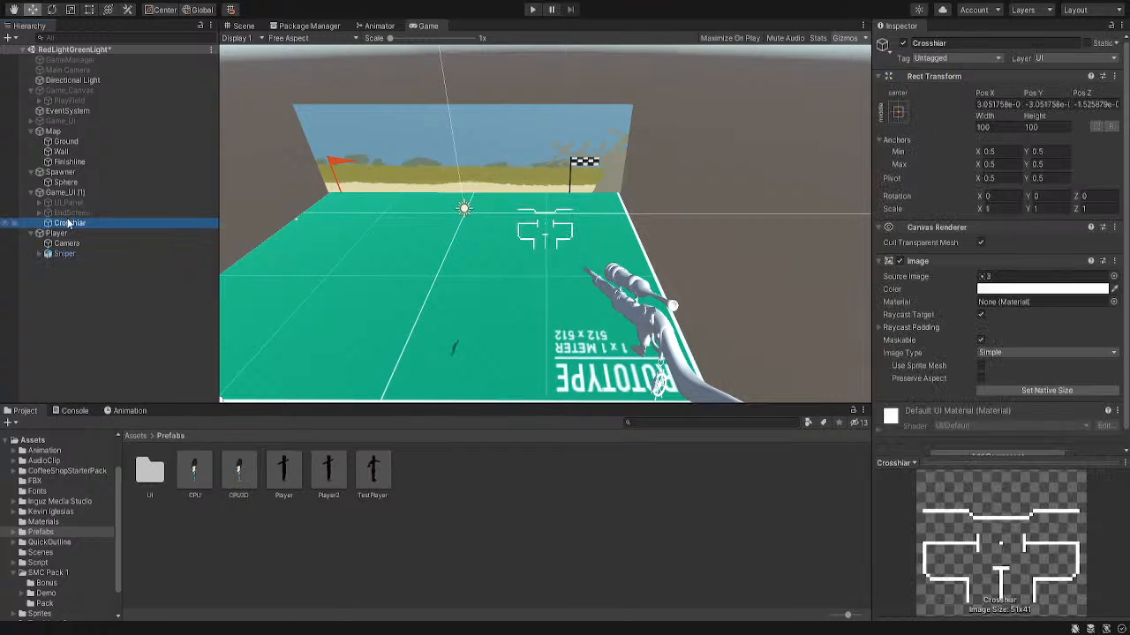
{"action": "left_click", "coordinate": [69, 223]}
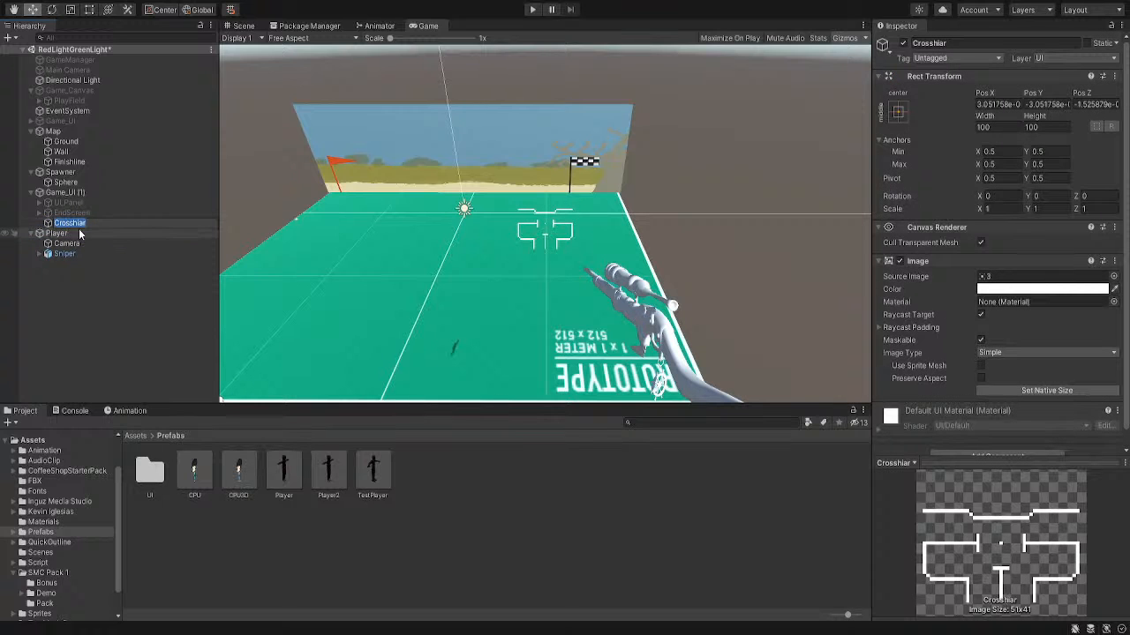
{"action": "left_click", "coordinate": [49, 226]}
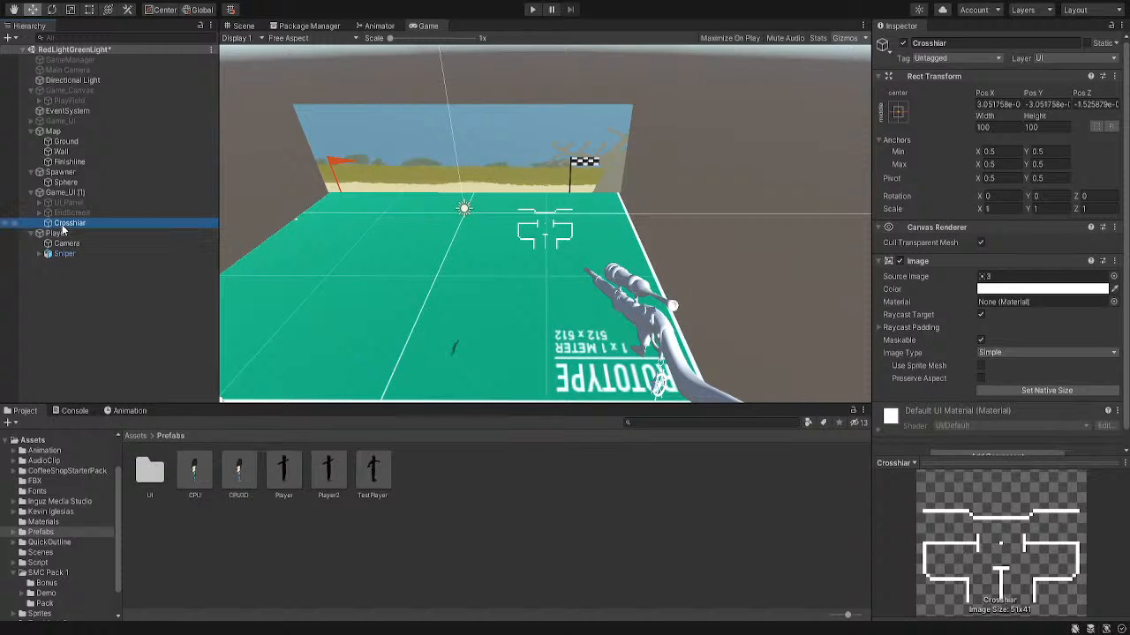
Add the Player Controller script to the Crosshiar object and assign the Player's Camera as its Main Cam
{"action": "scroll", "coordinate": [928, 300], "scroll_direction": "down", "scroll_amount": 1}
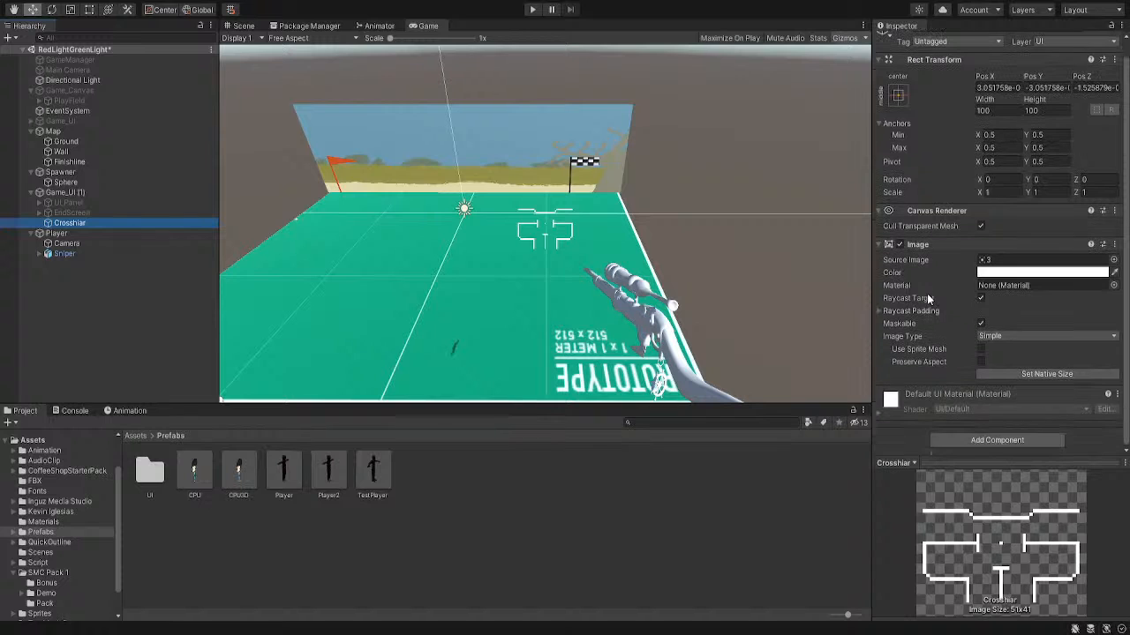
{"action": "left_click", "coordinate": [953, 439]}
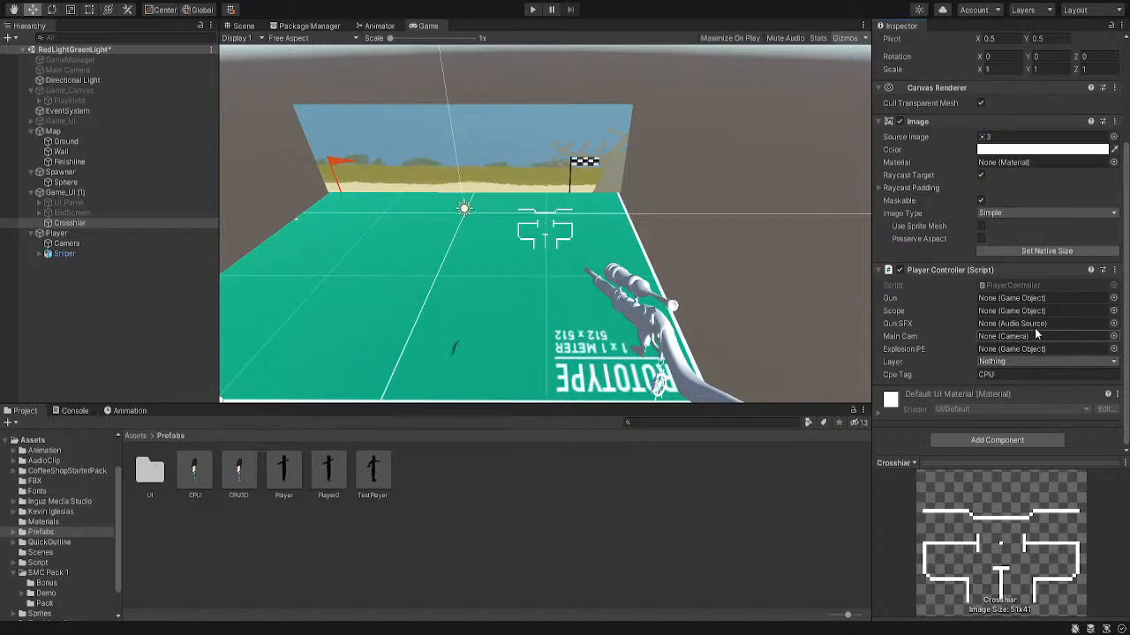
{"action": "left_click_drag", "start_coordinate": [50, 245], "coordinate": [1004, 338]}
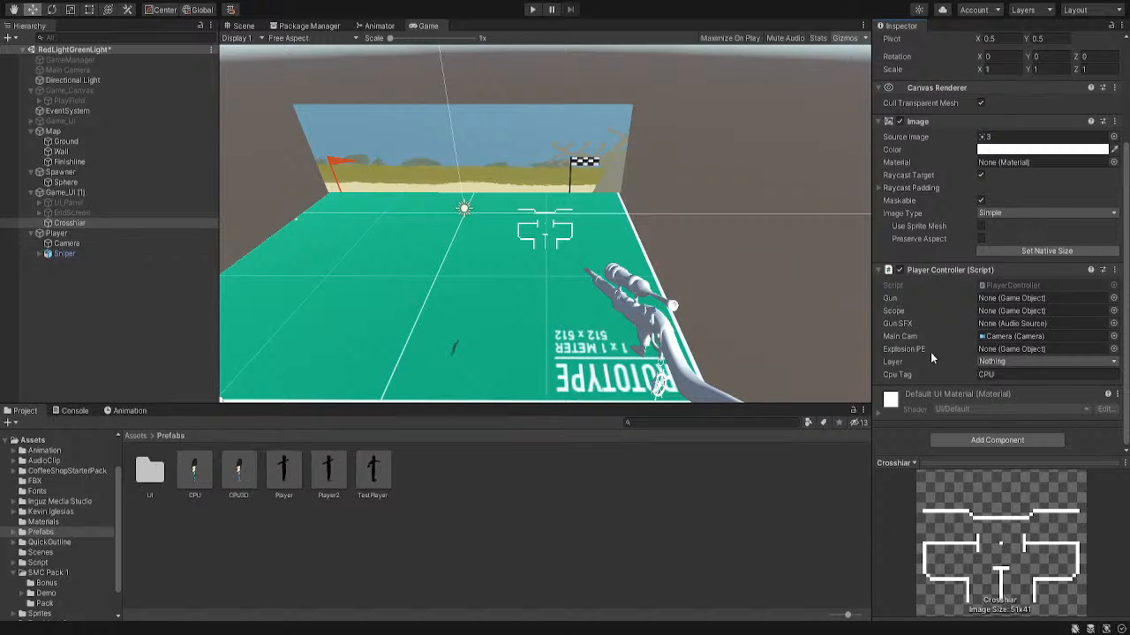
Set the layer of the CPU3D prefab to Default
{"action": "left_click", "coordinate": [238, 476]}
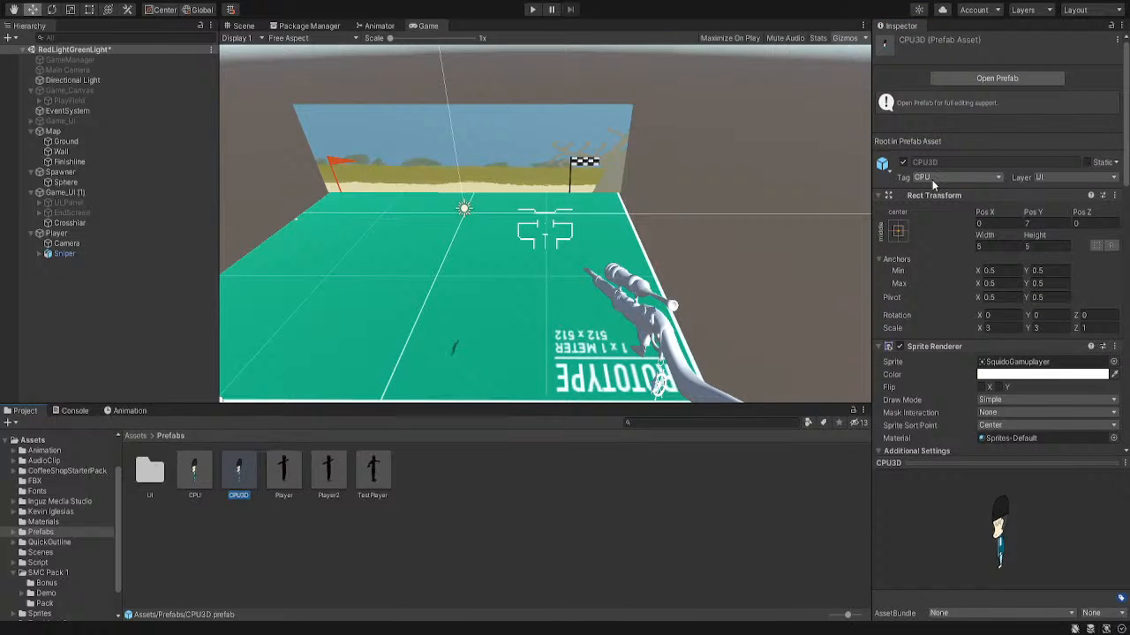
{"action": "left_click", "coordinate": [1032, 178]}
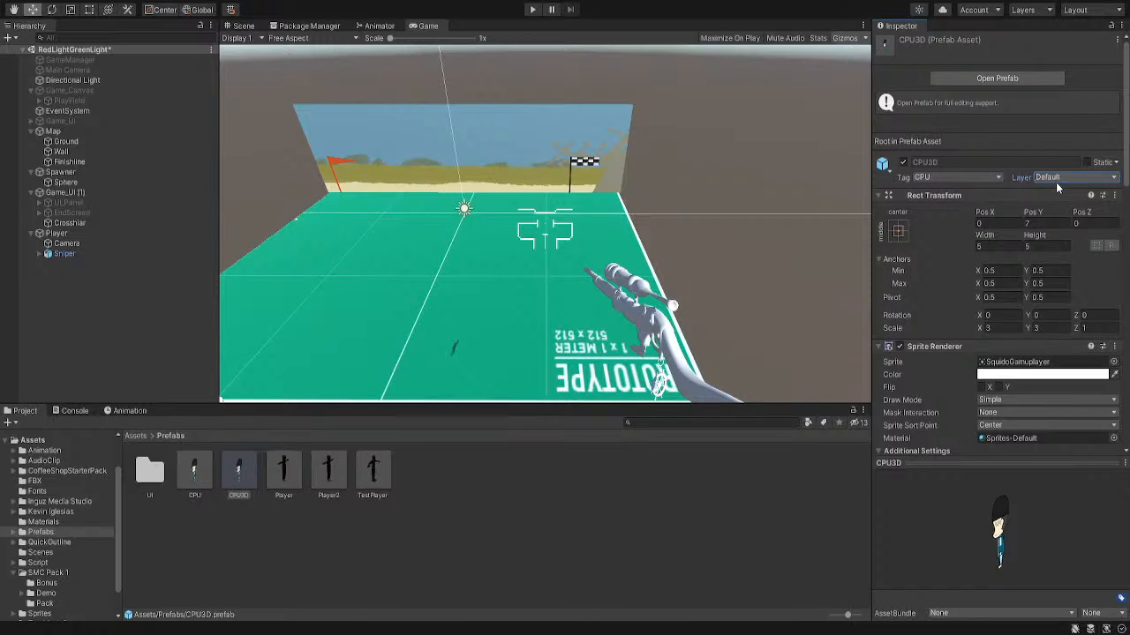
Remove the Player Controller script component from the Crosshiar object
{"action": "left_click", "coordinate": [70, 225]}
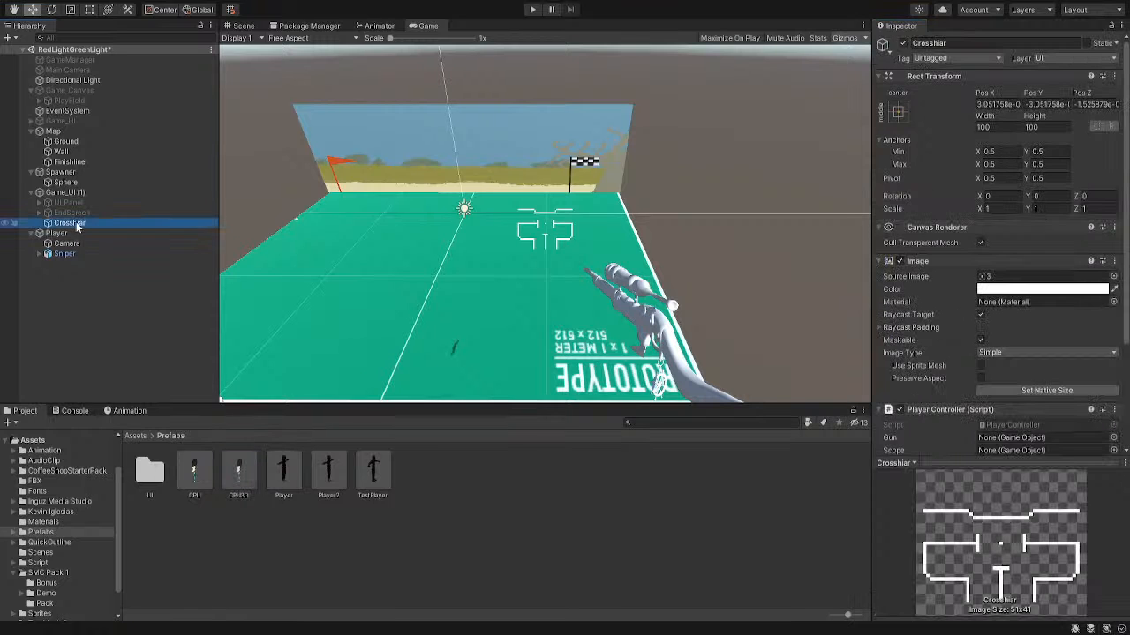
{"action": "scroll", "coordinate": [928, 371], "scroll_direction": "down", "scroll_amount": 3}
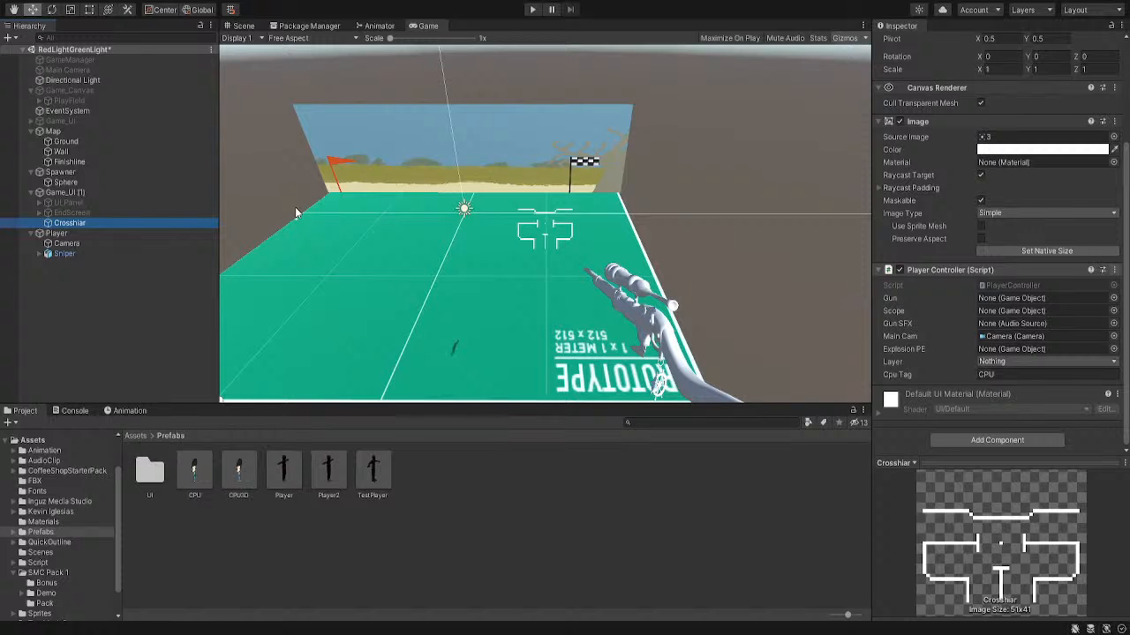
{"action": "left_click", "coordinate": [1114, 270]}
{"action": "left_click", "coordinate": [1072, 332]}
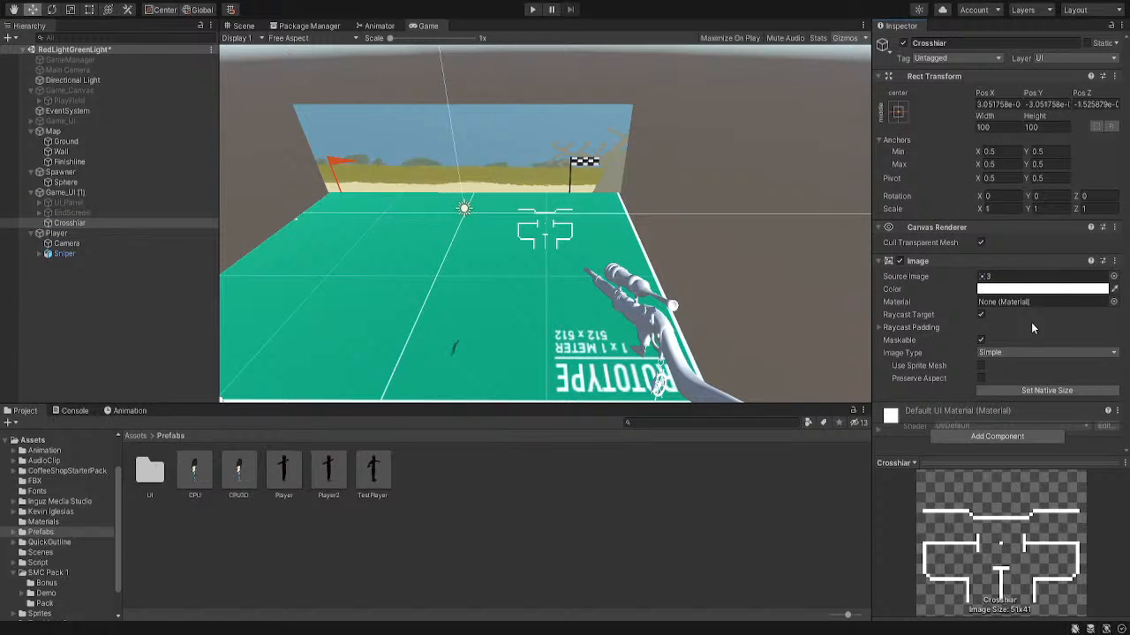
Add the Player Controller script to the Player object and assign its child Camera as Main Cam
{"action": "left_click", "coordinate": [92, 232]}
{"action": "left_click", "coordinate": [995, 111]}
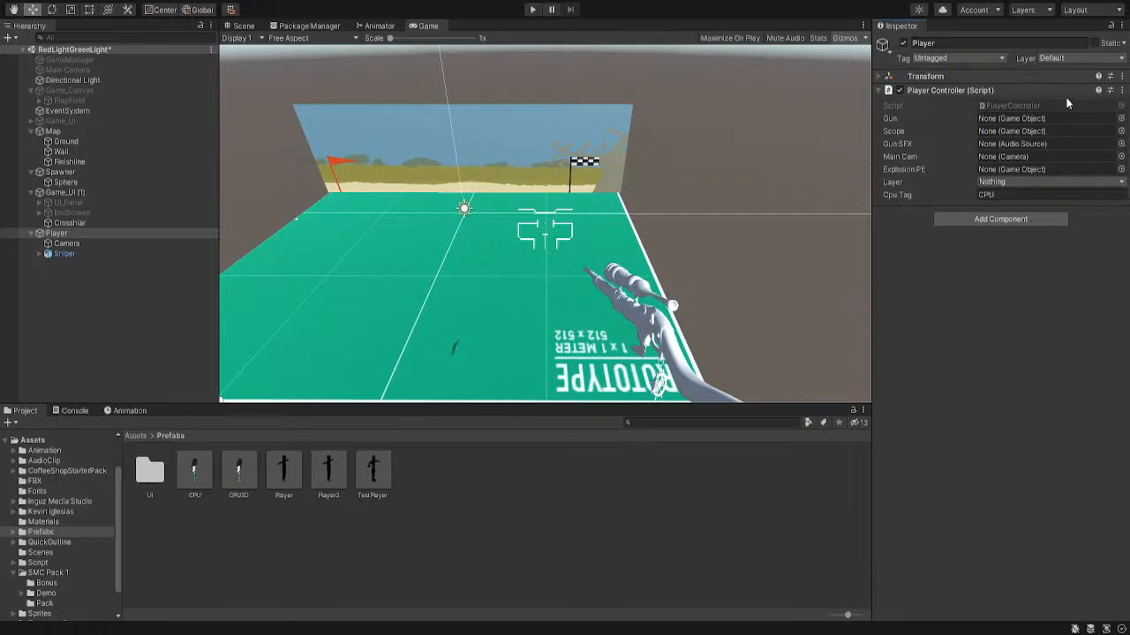
{"action": "left_click_drag", "start_coordinate": [99, 244], "coordinate": [994, 159]}
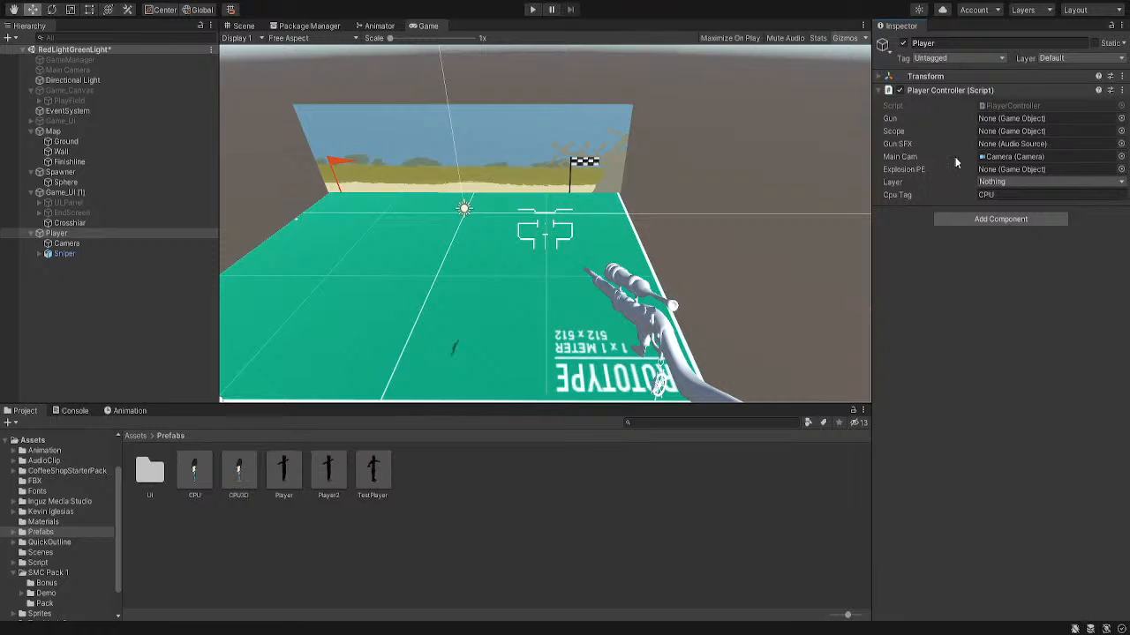
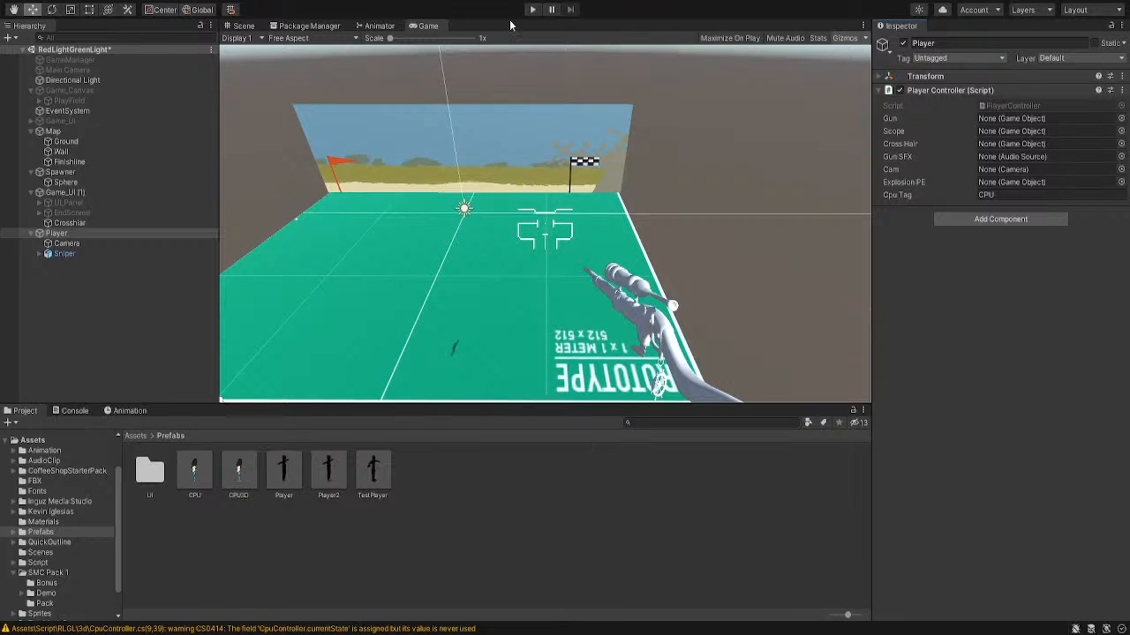
Play-test the mouse look, pause to compare the Player's and Camera's positions in the scene, and stop the game
{"action": "left_click", "coordinate": [532, 9]}
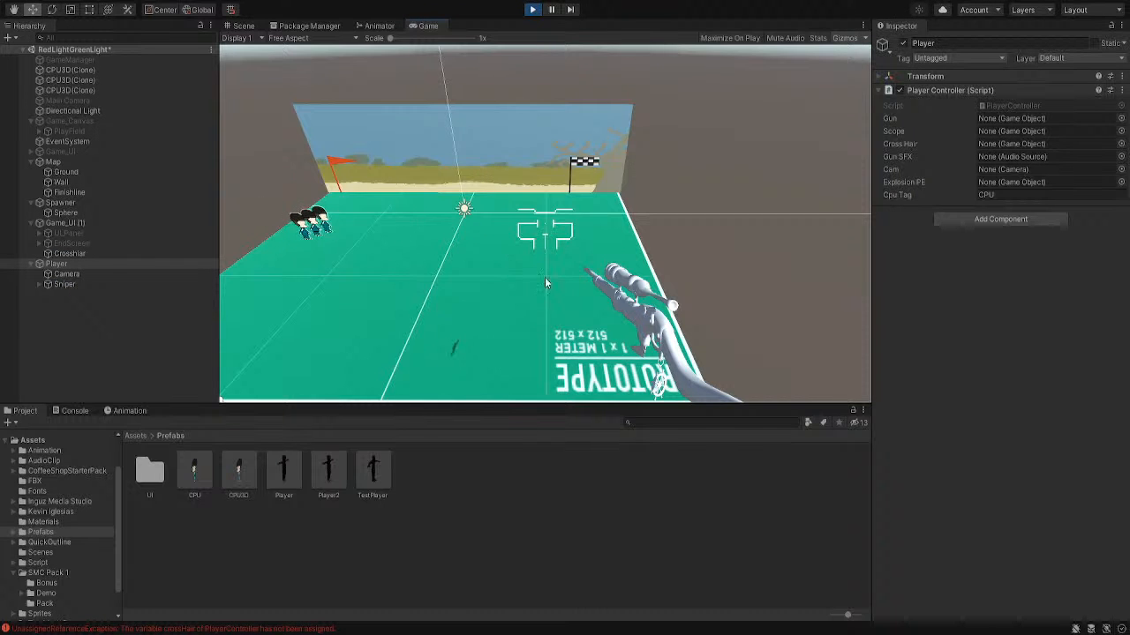
{"action": "left_click", "coordinate": [446, 226]}
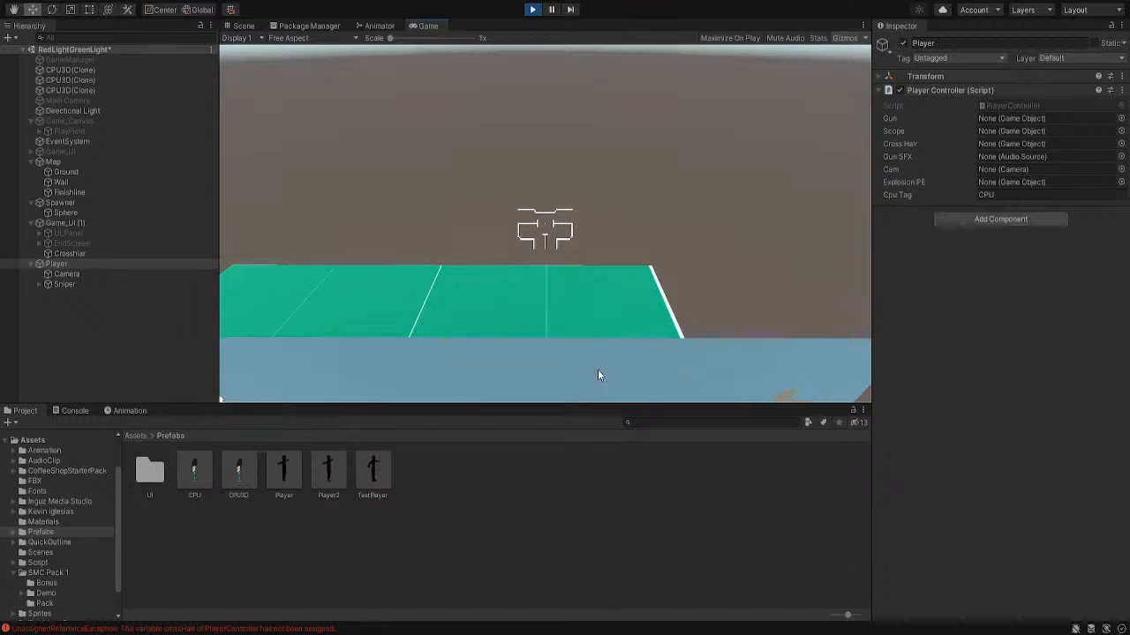
{"action": "left_click", "coordinate": [552, 10]}
{"action": "left_click", "coordinate": [243, 25]}
{"action": "double_click", "coordinate": [130, 265]}
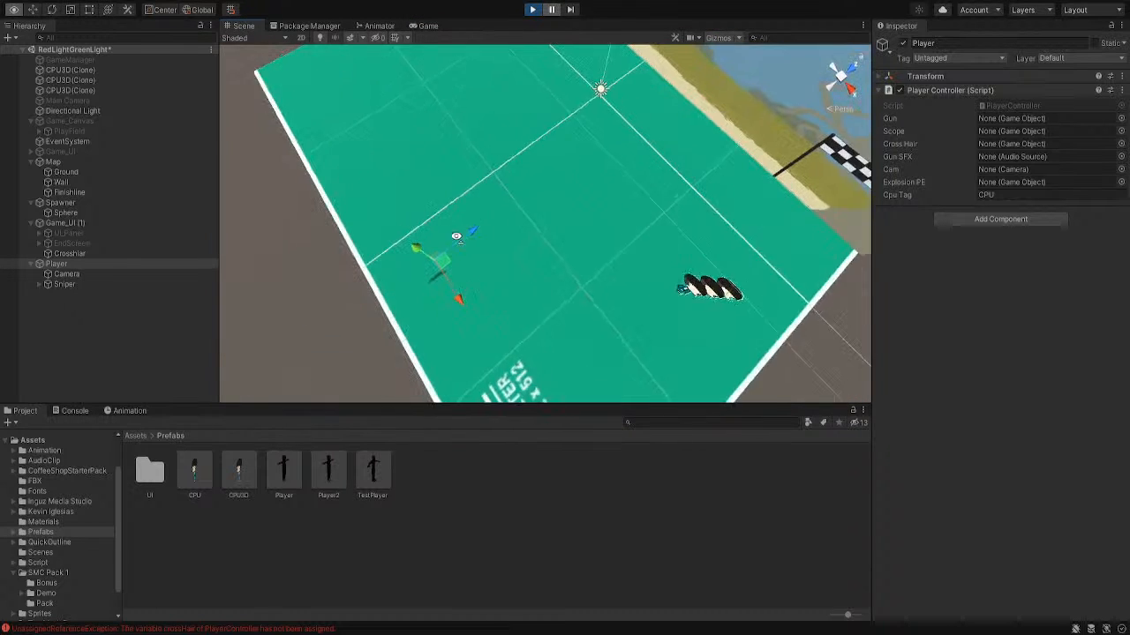
{"action": "double_click", "coordinate": [126, 272]}
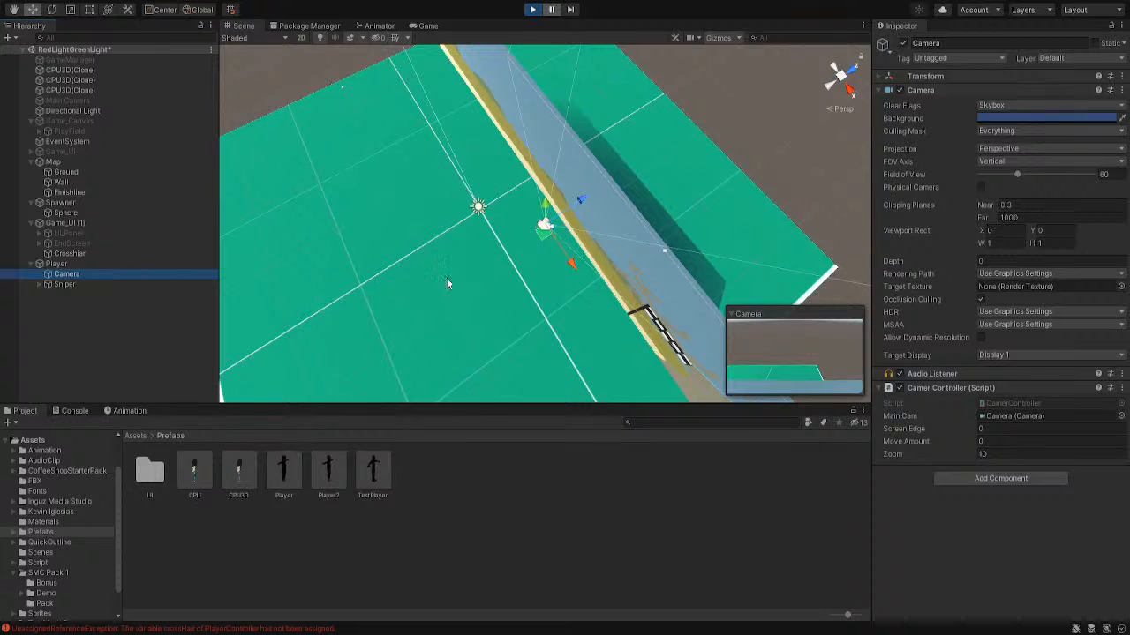
{"action": "right_click_drag", "start_coordinate": [577, 283], "coordinate": [454, 218]}
{"action": "middle_click_drag", "start_coordinate": [573, 248], "coordinate": [372, 118]}
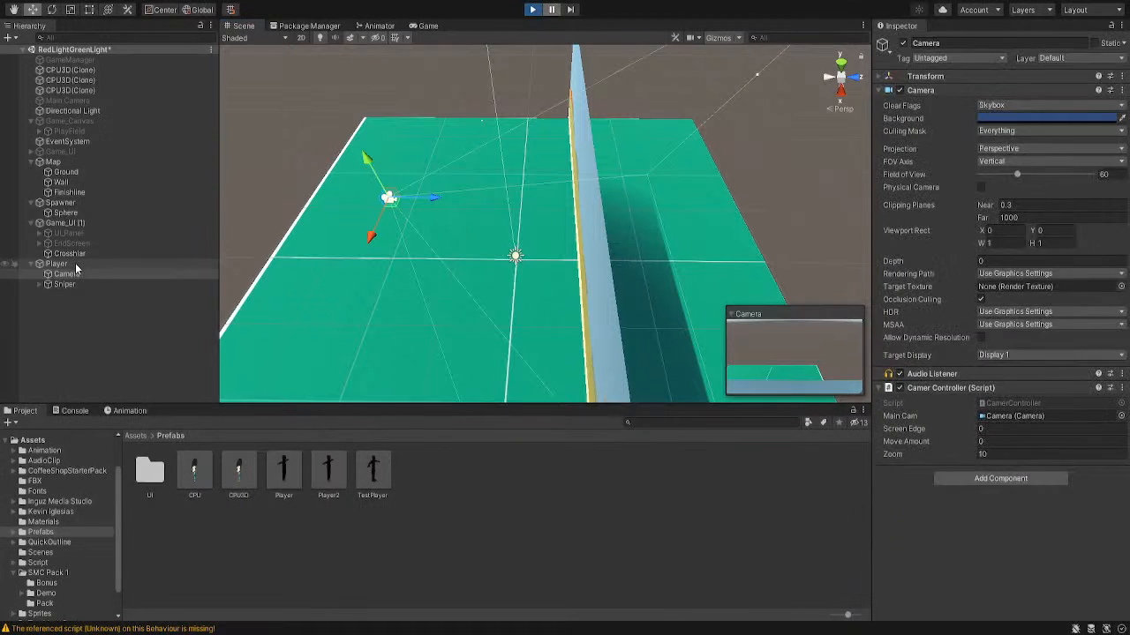
{"action": "key", "text": "ctrl+p"}
In the Player's Player Controller, assign Camera to Cam and the Crosshiar object to Cross Hair
{"action": "left_click", "coordinate": [76, 233]}
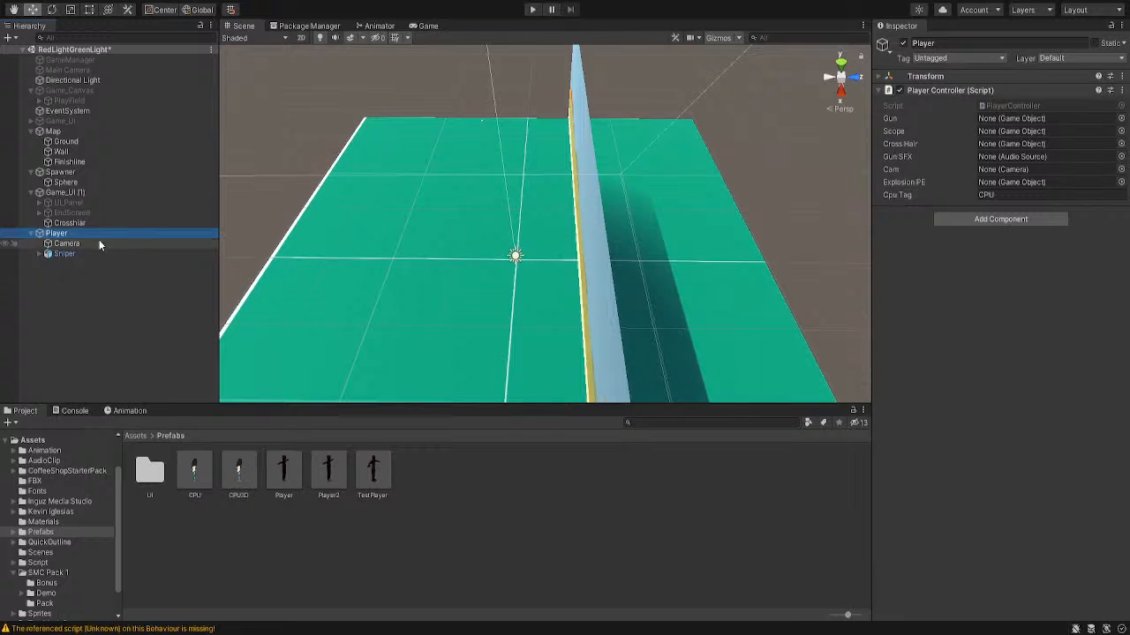
{"action": "left_click_drag", "start_coordinate": [88, 243], "coordinate": [988, 177]}
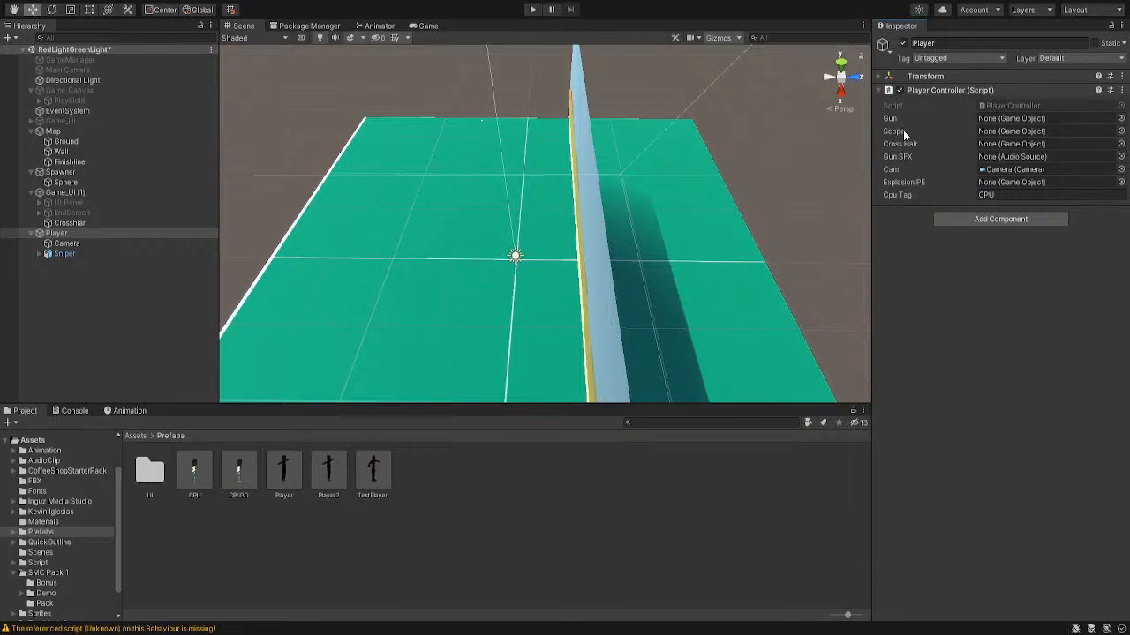
{"action": "left_click_drag", "start_coordinate": [72, 223], "coordinate": [989, 143]}
Run the game briefly, stop it, and examine where the Player object sits relative to the map
{"action": "left_click", "coordinate": [532, 10]}
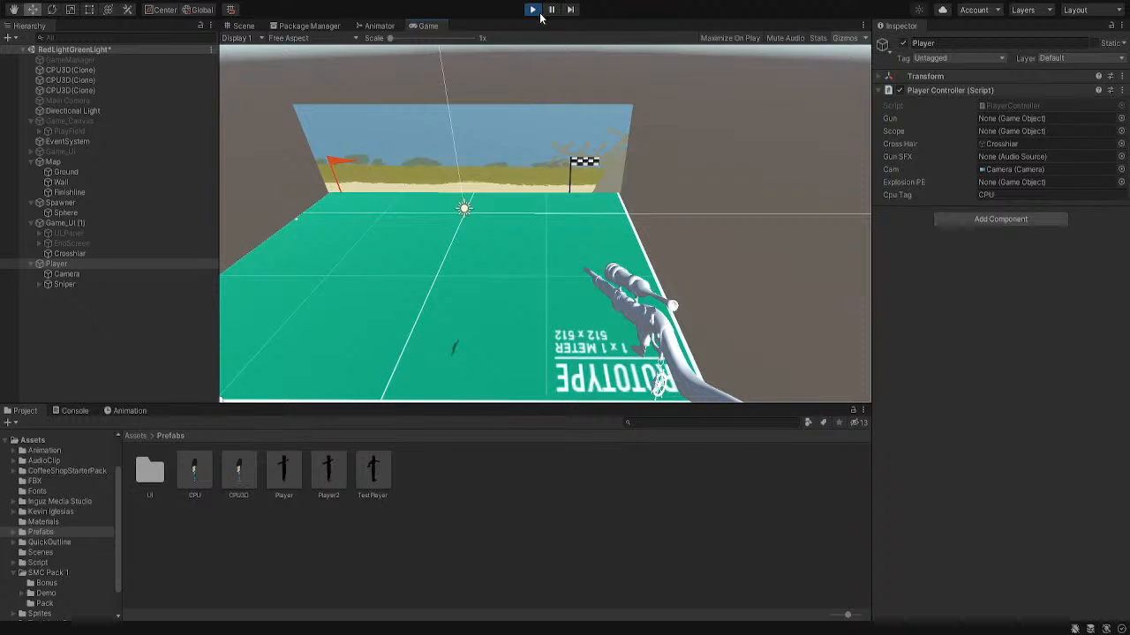
{"action": "left_click", "coordinate": [532, 9]}
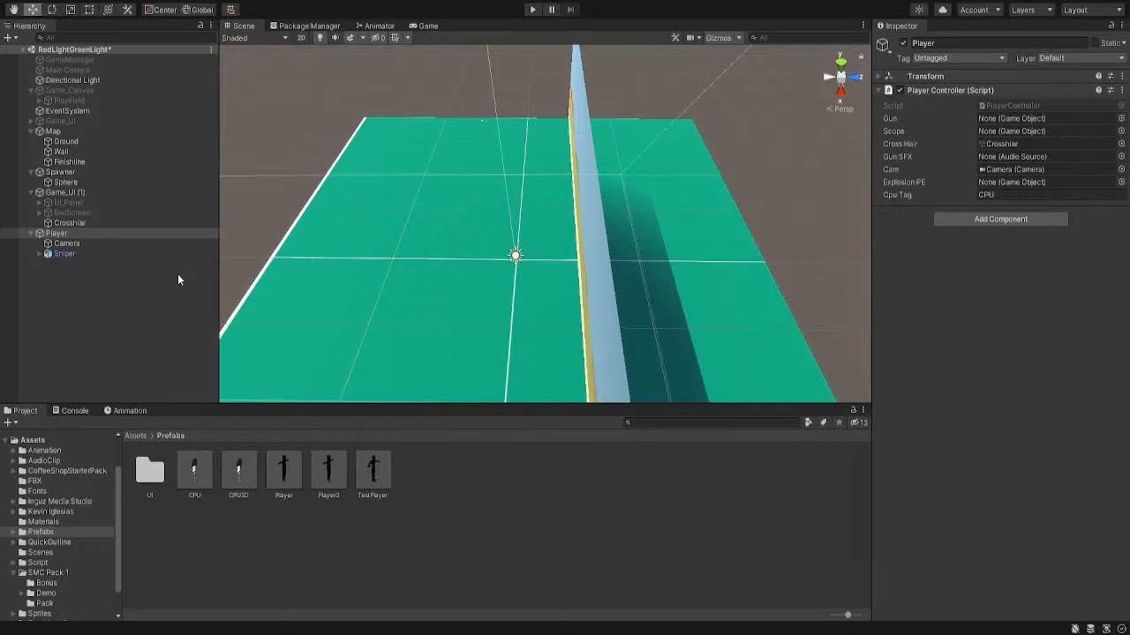
{"action": "double_click", "coordinate": [150, 234]}
{"action": "right_click_drag", "start_coordinate": [684, 298], "coordinate": [597, 301]}
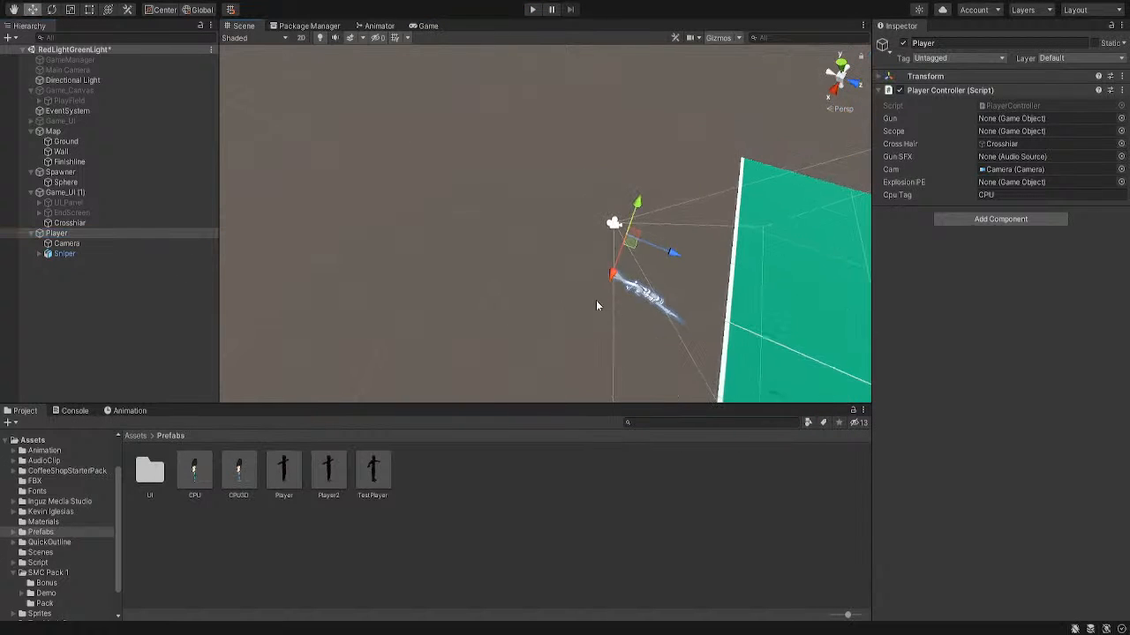
{"action": "middle_click_drag", "start_coordinate": [659, 310], "coordinate": [437, 239]}
{"action": "right_click_drag", "start_coordinate": [437, 243], "coordinate": [300, 232]}
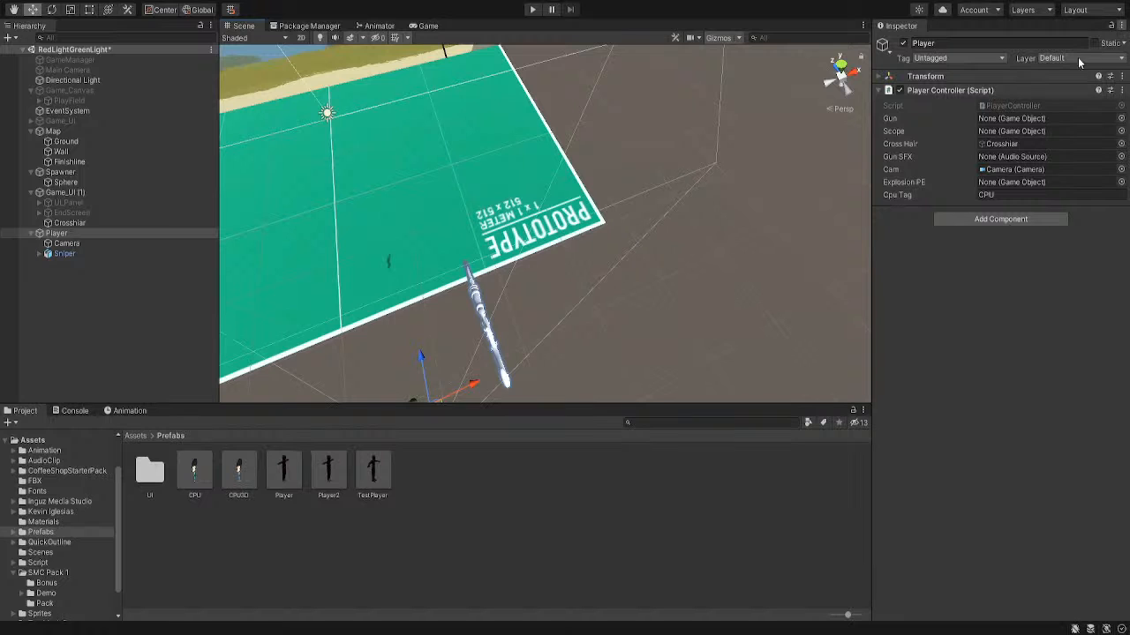
Reset the Player object's transform and frame the object in the scene
{"action": "left_click", "coordinate": [1121, 79]}
{"action": "left_click", "coordinate": [1026, 116]}
{"action": "right_click_drag", "start_coordinate": [410, 187], "coordinate": [197, 199]}
{"action": "double_click", "coordinate": [162, 232]}
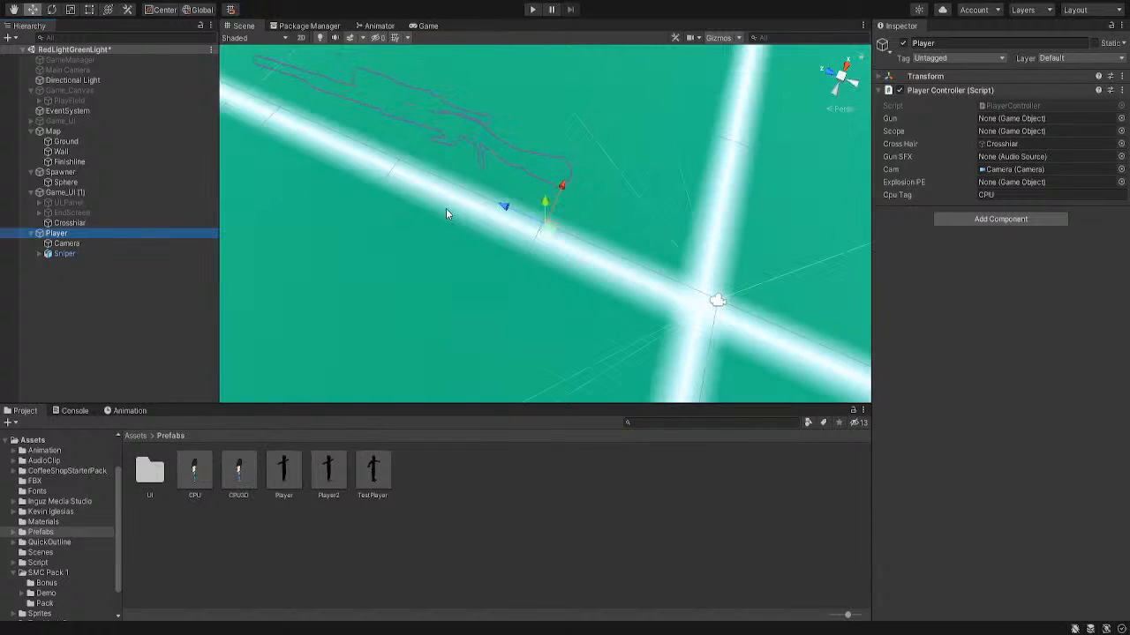
Raise the Player object along its vertical axis until the sniper floats above the ground
{"action": "left_click_drag", "start_coordinate": [592, 263], "coordinate": [590, 184], "text": "alt"}
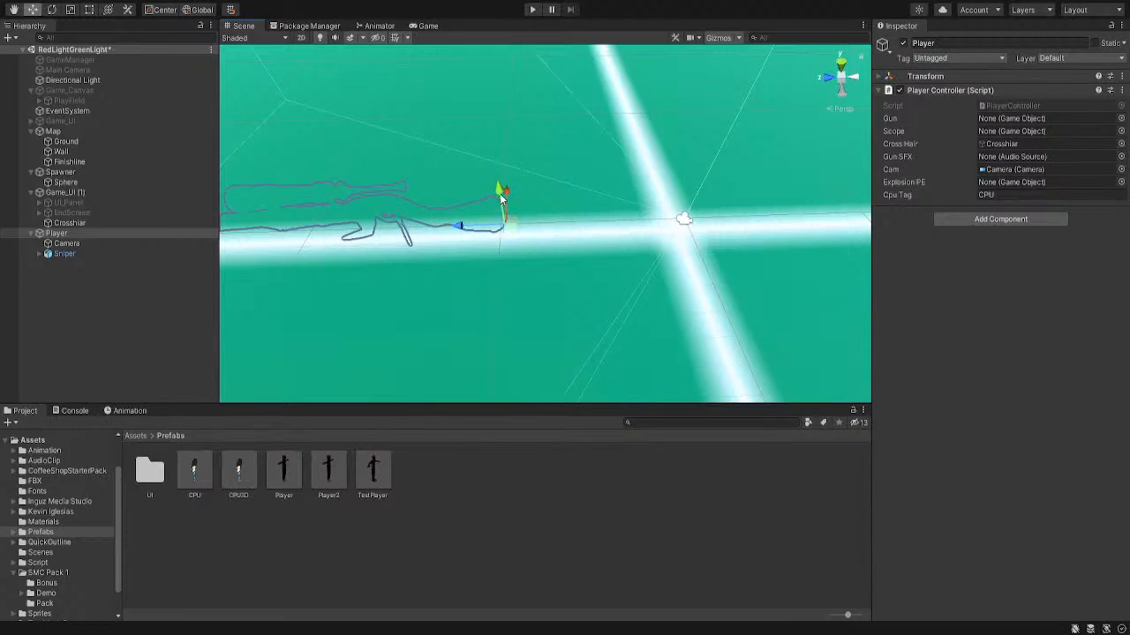
{"action": "left_click_drag", "start_coordinate": [501, 195], "coordinate": [490, 52]}
{"action": "key", "text": "f"}
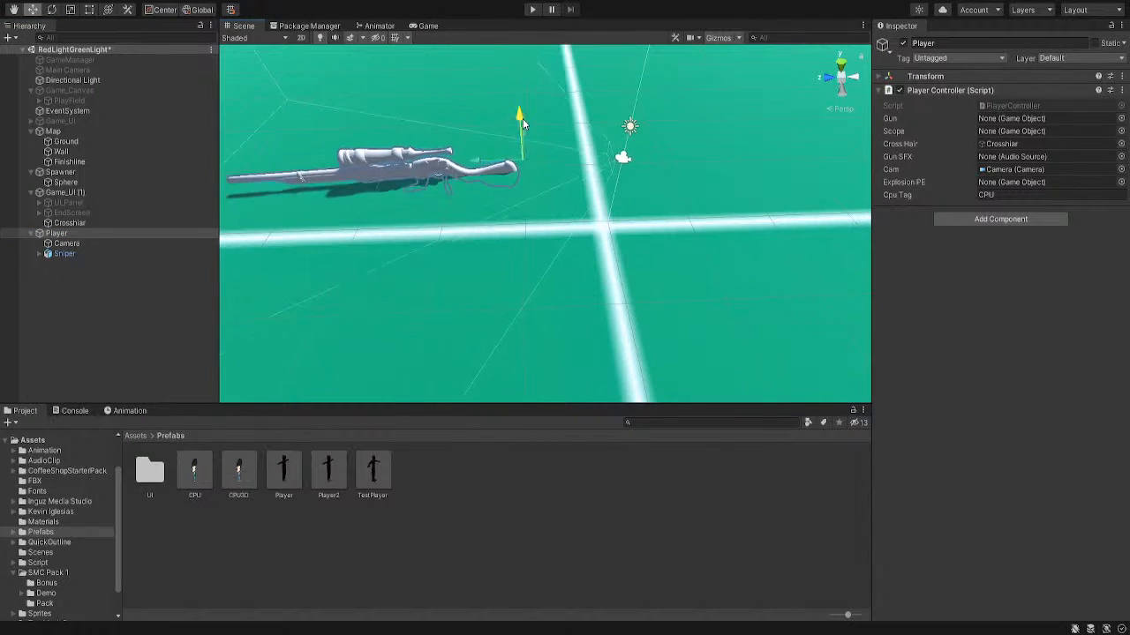
{"action": "left_click_drag", "start_coordinate": [523, 118], "coordinate": [518, 57]}
{"action": "scroll", "coordinate": [527, 186], "scroll_direction": "down", "scroll_amount": 3}
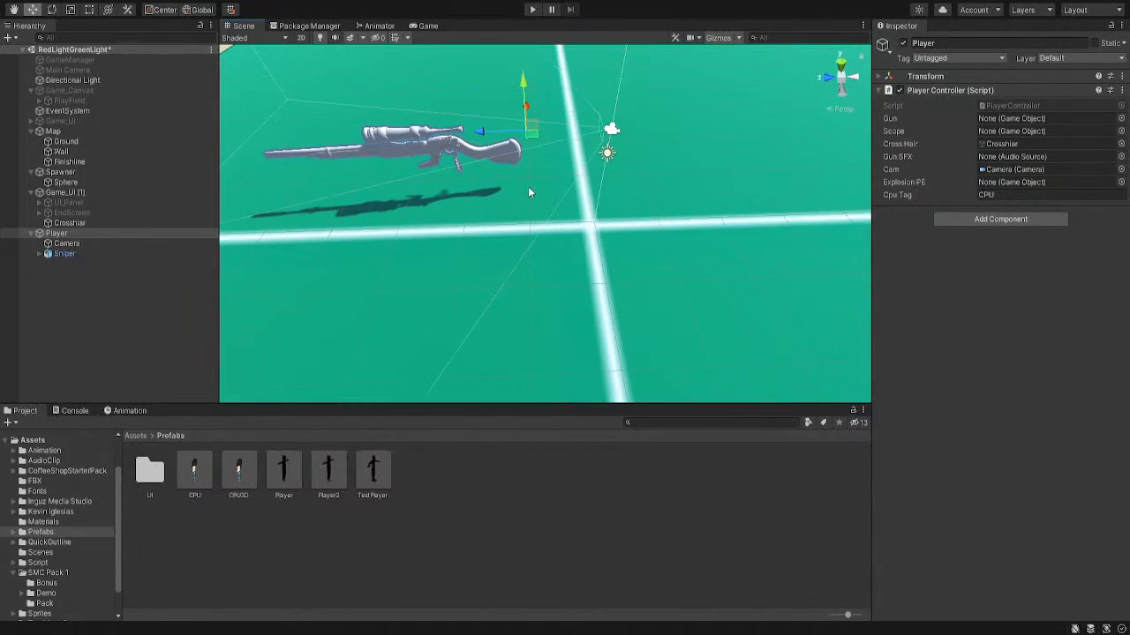
Check the child Camera's transform values and its placement relative to the sniper
{"action": "left_click", "coordinate": [93, 242]}
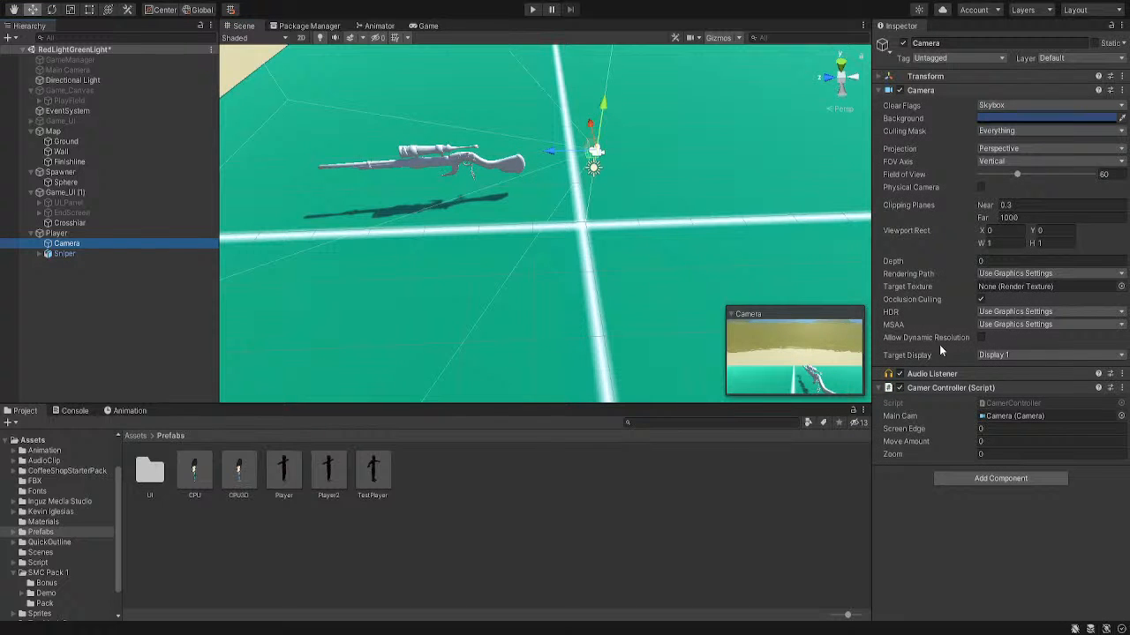
{"action": "left_click", "coordinate": [955, 81]}
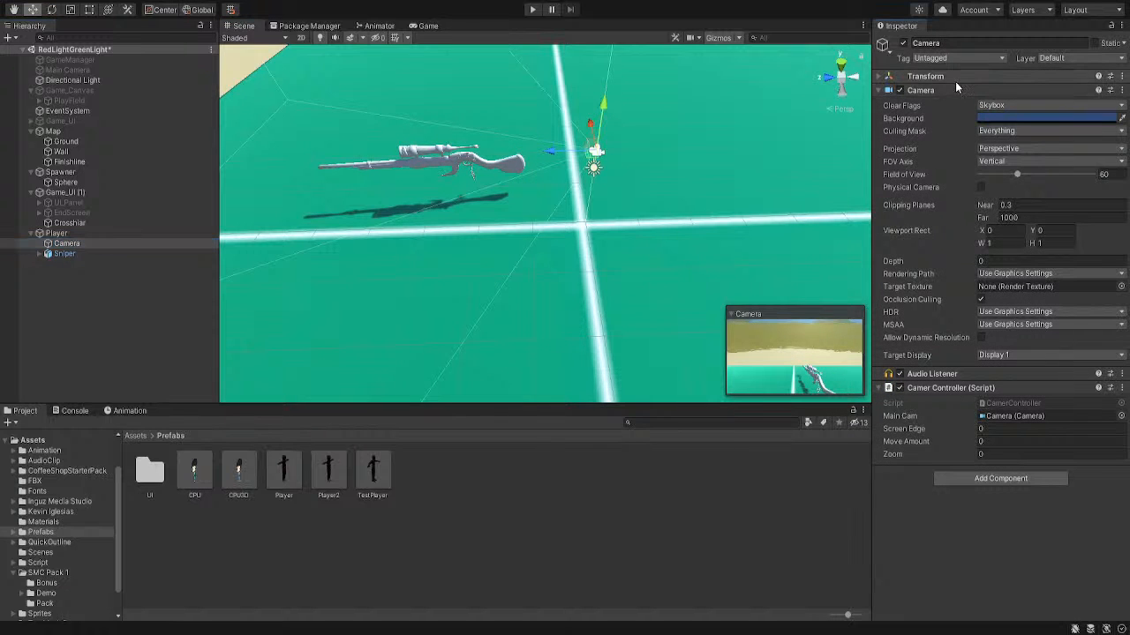
{"action": "left_click", "coordinate": [880, 76]}
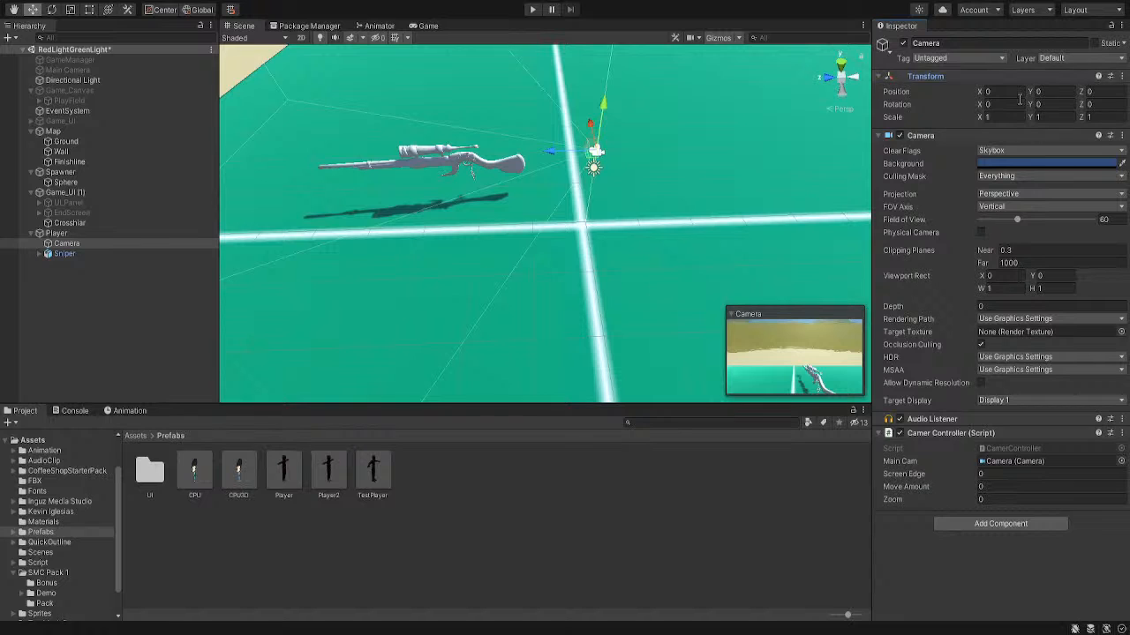
{"action": "scroll", "coordinate": [639, 223], "scroll_direction": "down", "scroll_amount": 5}
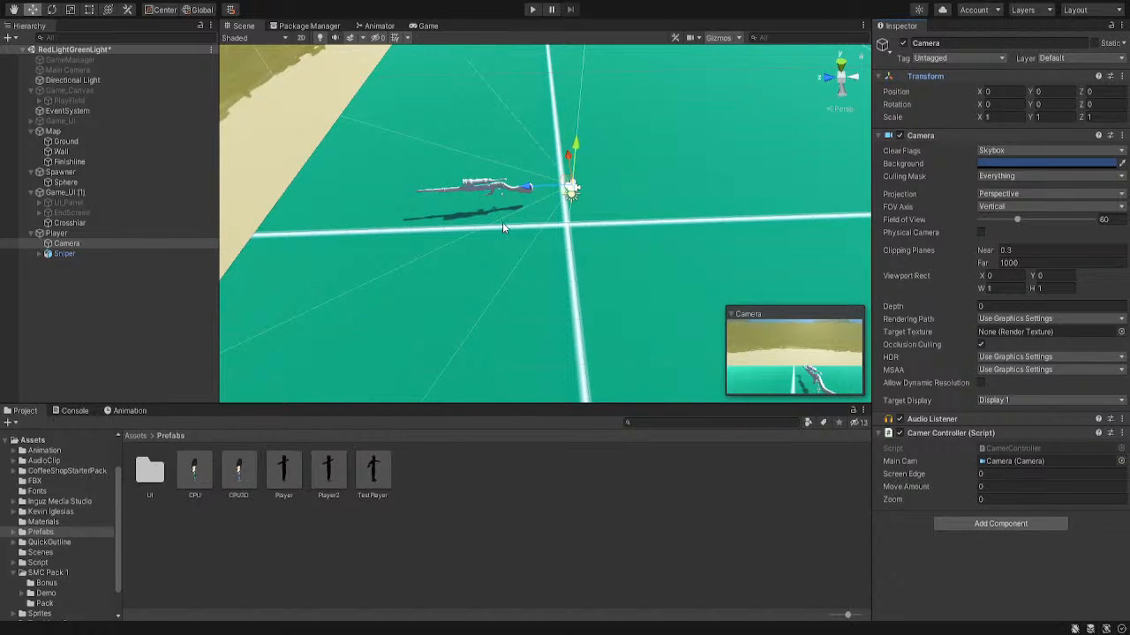
Align the Player object with a scene view that looks down over the whole playing field, and check its new placement
{"action": "double_click", "coordinate": [80, 232]}
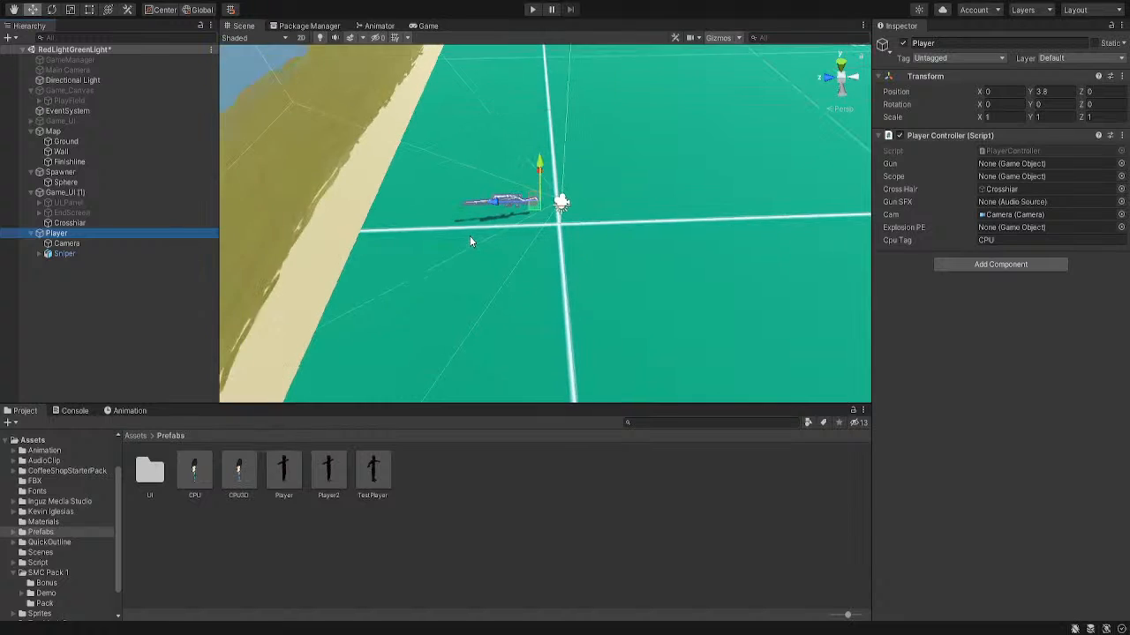
{"action": "scroll", "coordinate": [471, 236], "scroll_direction": "down", "scroll_amount": 3}
{"action": "right_click_drag", "start_coordinate": [680, 194], "coordinate": [631, 227]}
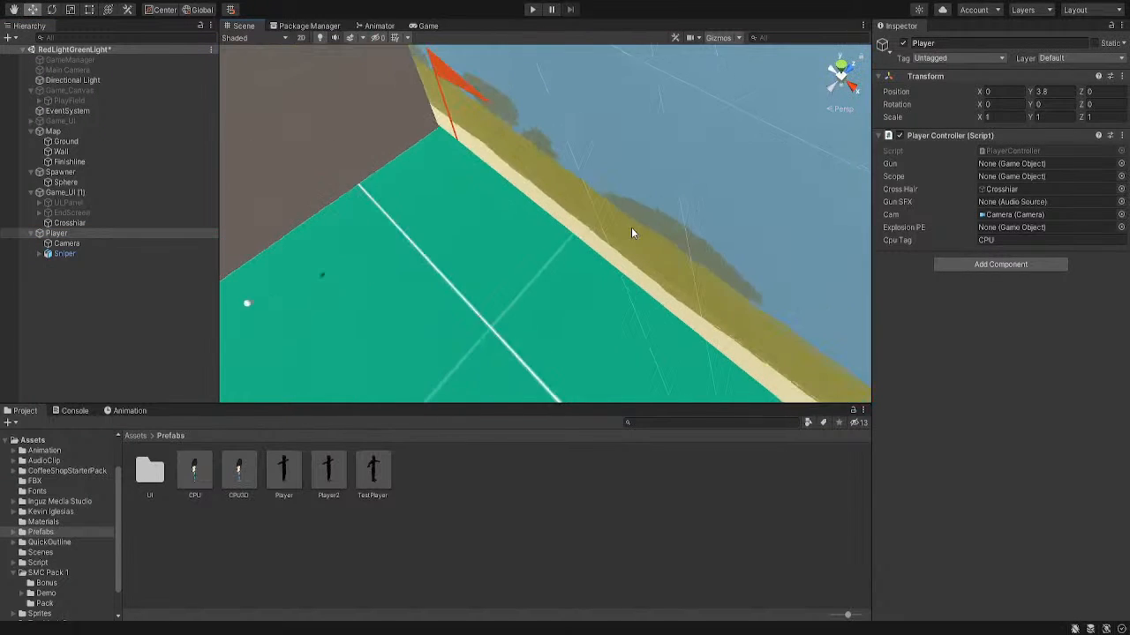
{"action": "middle_click_drag", "start_coordinate": [578, 366], "coordinate": [656, 250]}
{"action": "right_click_drag", "start_coordinate": [655, 250], "coordinate": [559, 259]}
{"action": "scroll", "coordinate": [559, 259], "scroll_direction": "down", "scroll_amount": 2}
{"action": "middle_click_drag", "start_coordinate": [570, 287], "coordinate": [533, 229]}
{"action": "right_click_drag", "start_coordinate": [533, 229], "coordinate": [529, 236]}
{"action": "scroll", "coordinate": [530, 236], "scroll_direction": "down", "scroll_amount": 2}
{"action": "middle_click_drag", "start_coordinate": [530, 235], "coordinate": [527, 217]}
{"action": "right_click_drag", "start_coordinate": [527, 217], "coordinate": [571, 238]}
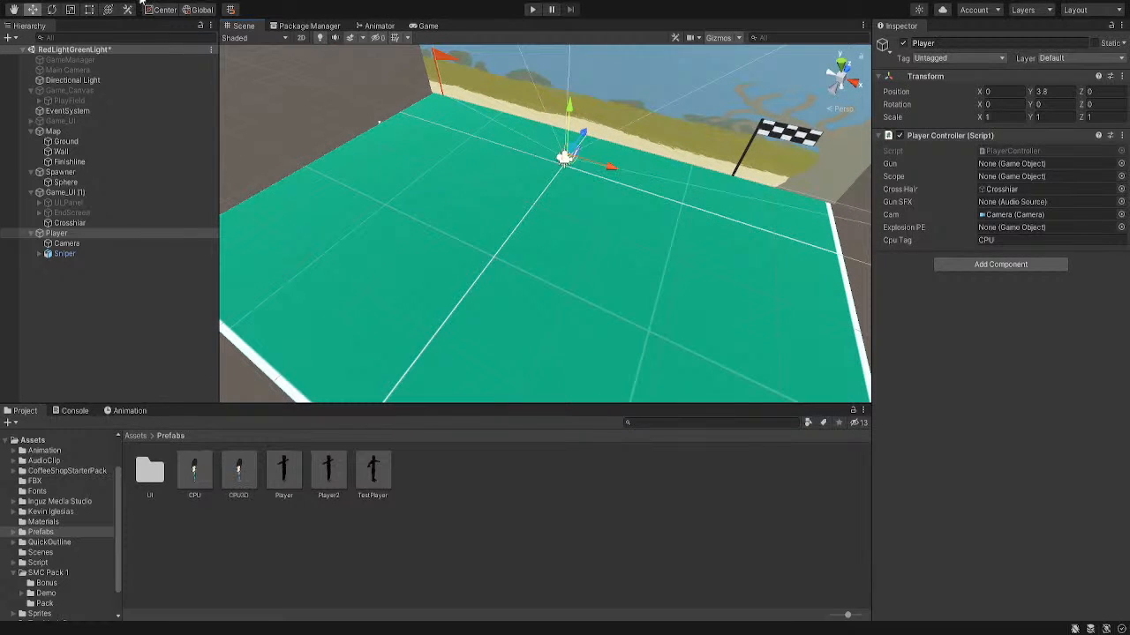
{"action": "left_click", "coordinate": [142, 251]}
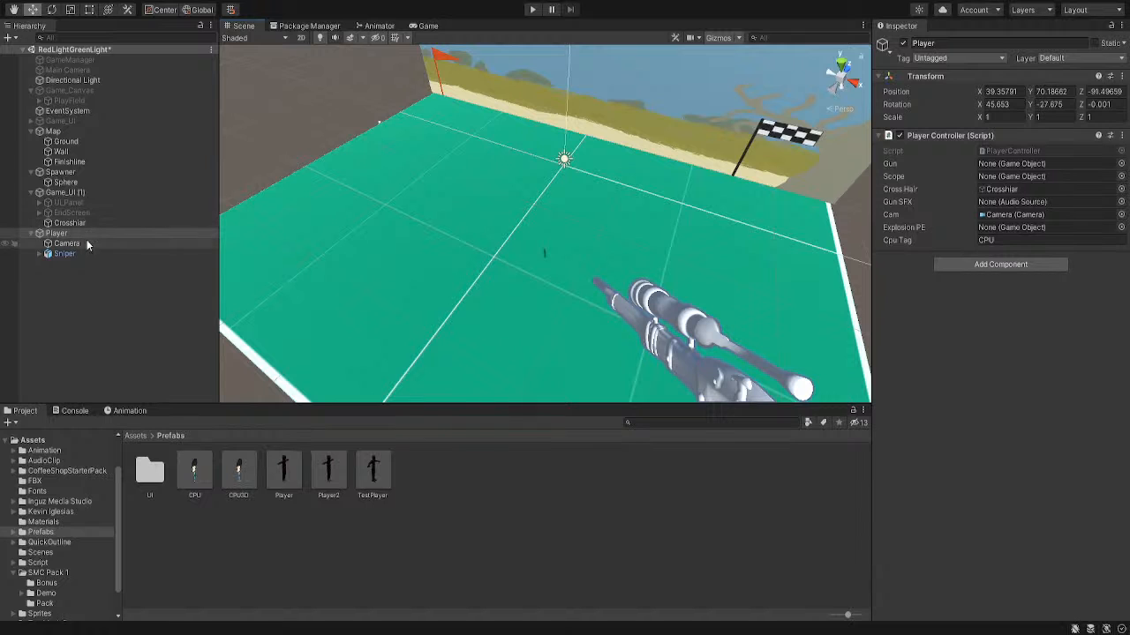
{"action": "key", "text": "f"}
{"action": "right_click_drag", "start_coordinate": [424, 347], "coordinate": [608, 502]}
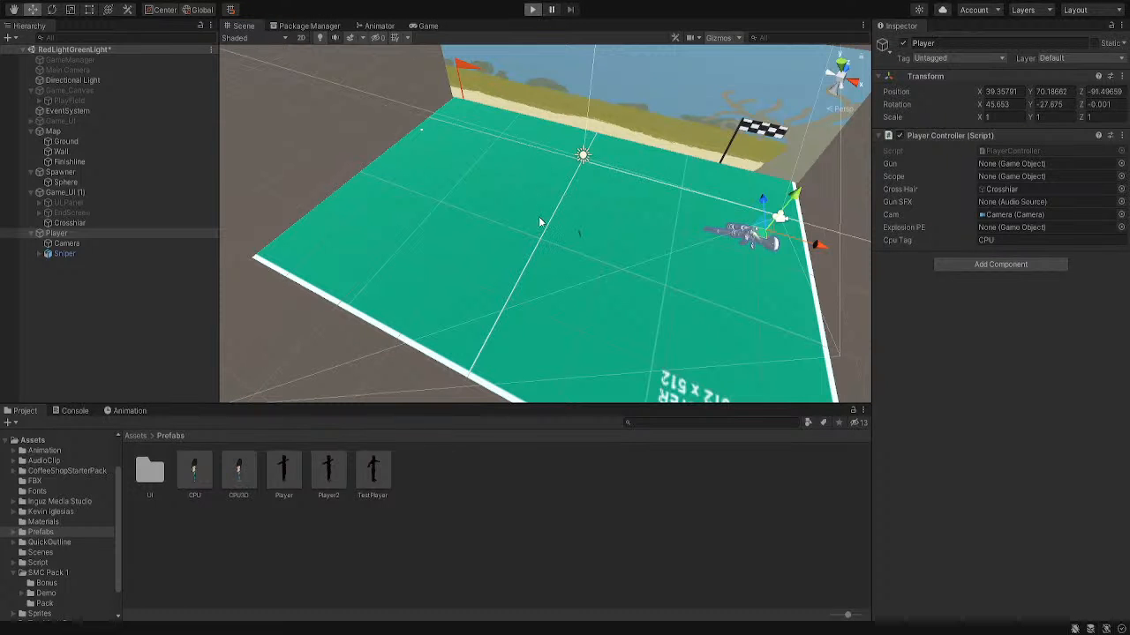
Run the game with the Game view docked beside the Scene view, compare the Player camera in both, and stop the game
{"action": "left_click", "coordinate": [243, 25]}
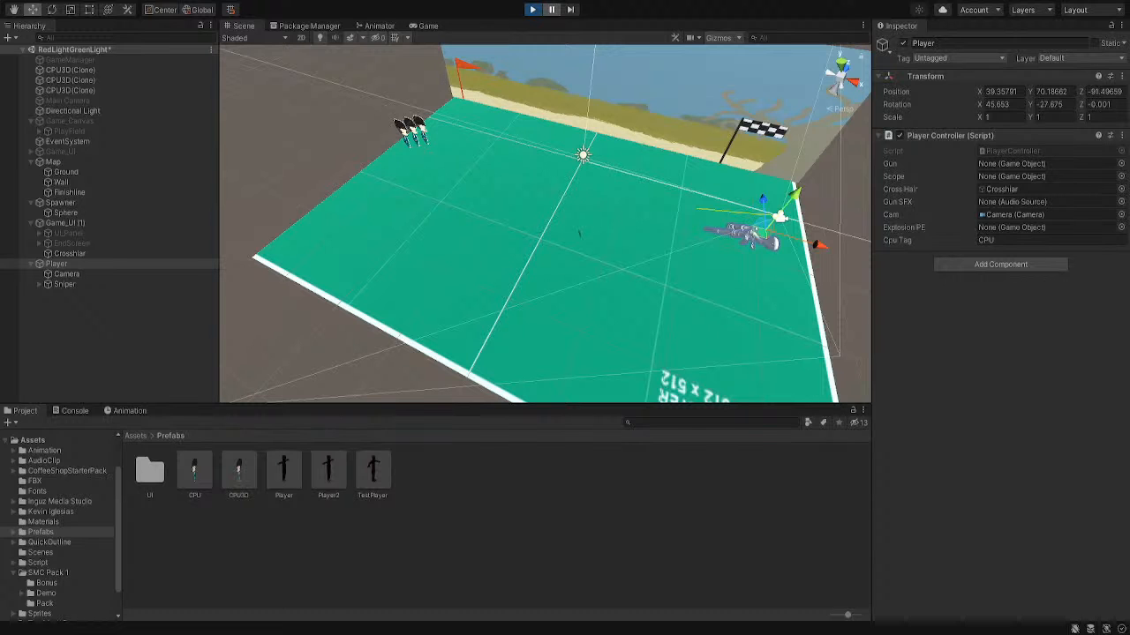
{"action": "right_click_drag", "start_coordinate": [576, 247], "coordinate": [669, 170]}
{"action": "left_click", "coordinate": [428, 26]}
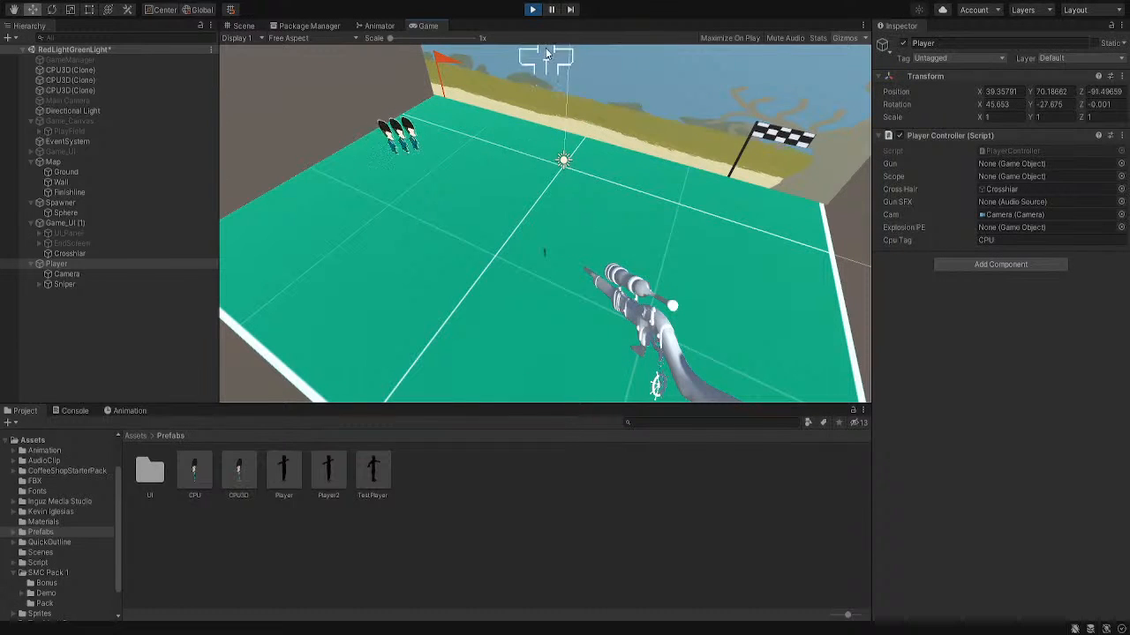
{"action": "left_click_drag", "start_coordinate": [428, 26], "coordinate": [762, 219]}
{"action": "left_click_drag", "start_coordinate": [497, 224], "coordinate": [472, 257], "text": "alt"}
{"action": "middle_click_drag", "start_coordinate": [543, 231], "coordinate": [506, 257]}
{"action": "left_click_drag", "start_coordinate": [506, 256], "coordinate": [404, 293], "text": "alt"}
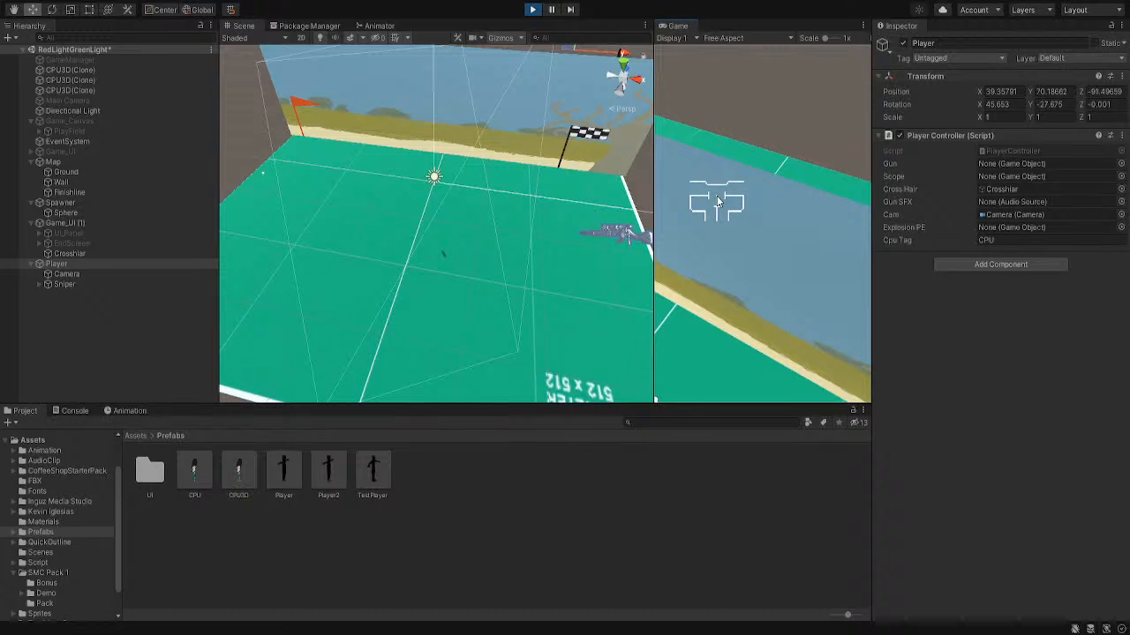
{"action": "left_click", "coordinate": [582, 254]}
{"action": "middle_click_drag", "start_coordinate": [582, 255], "coordinate": [538, 234]}
{"action": "left_click", "coordinate": [533, 8]}
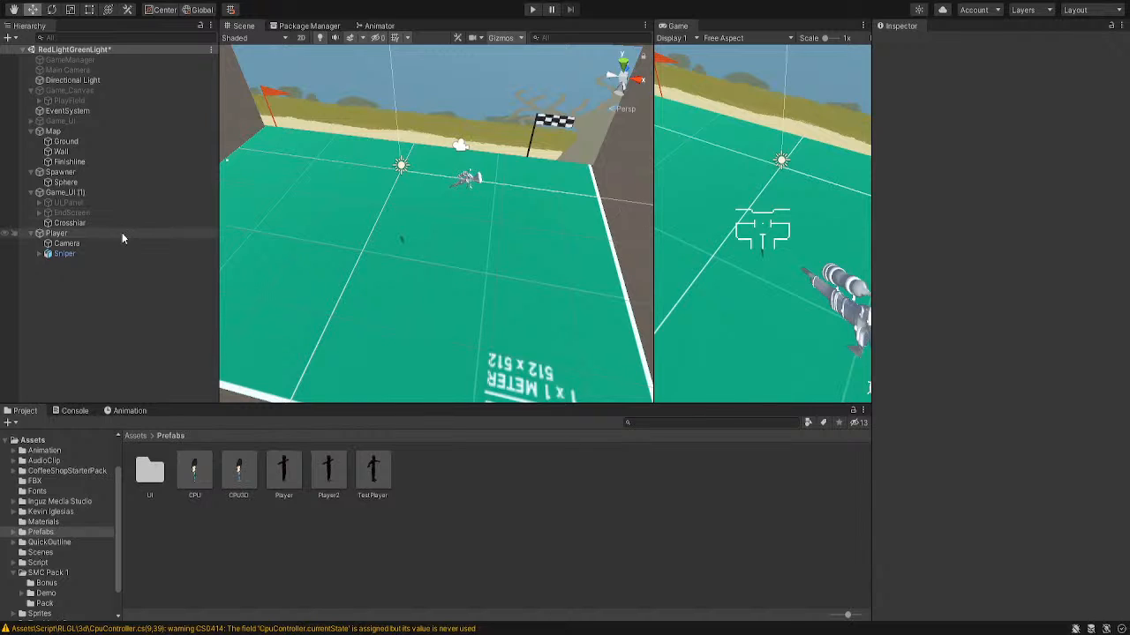
Inspect the CPU3D prefab, test a shot in play mode with the Game view docked back as a full-width view, and stop the game
{"action": "left_click", "coordinate": [236, 472]}
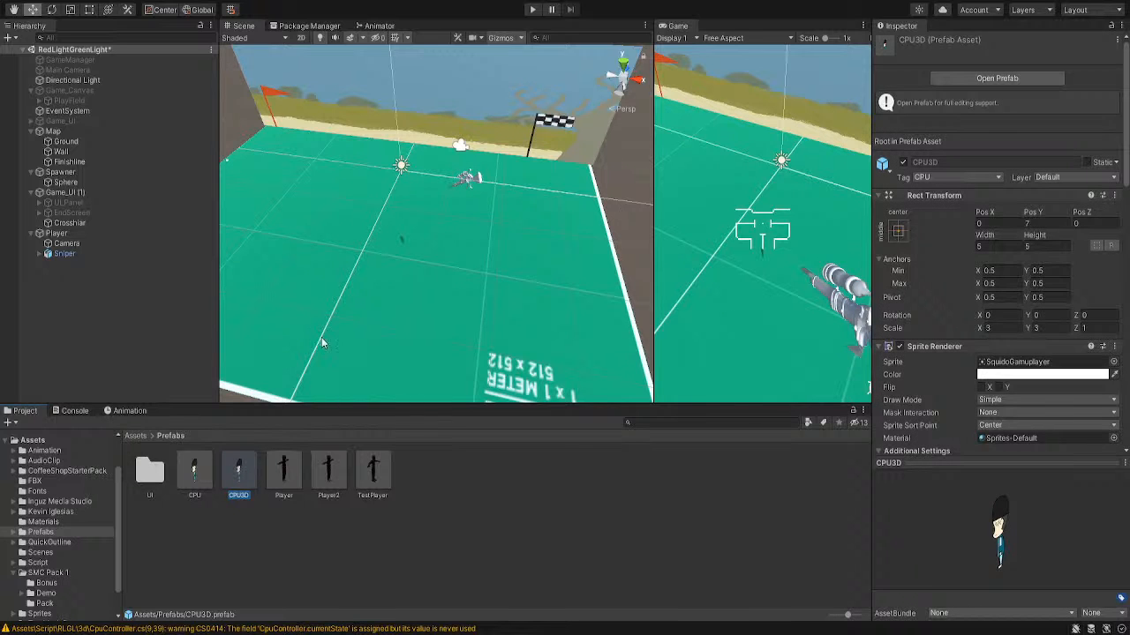
{"action": "left_click", "coordinate": [532, 8]}
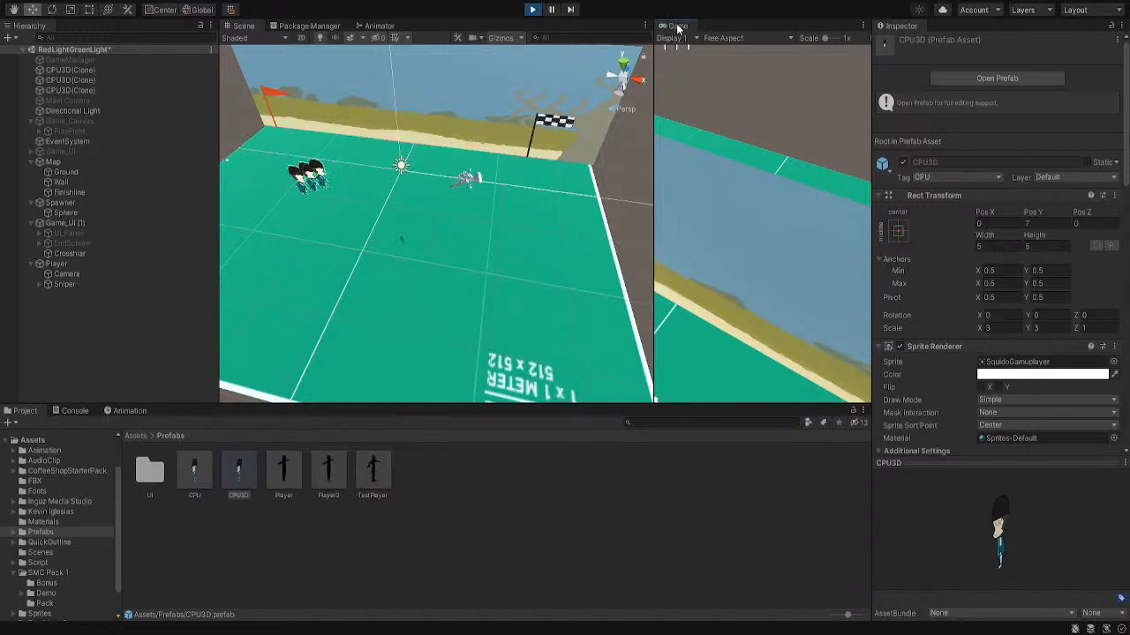
{"action": "left_click_drag", "start_coordinate": [677, 25], "coordinate": [593, 160]}
{"action": "left_click", "coordinate": [581, 225]}
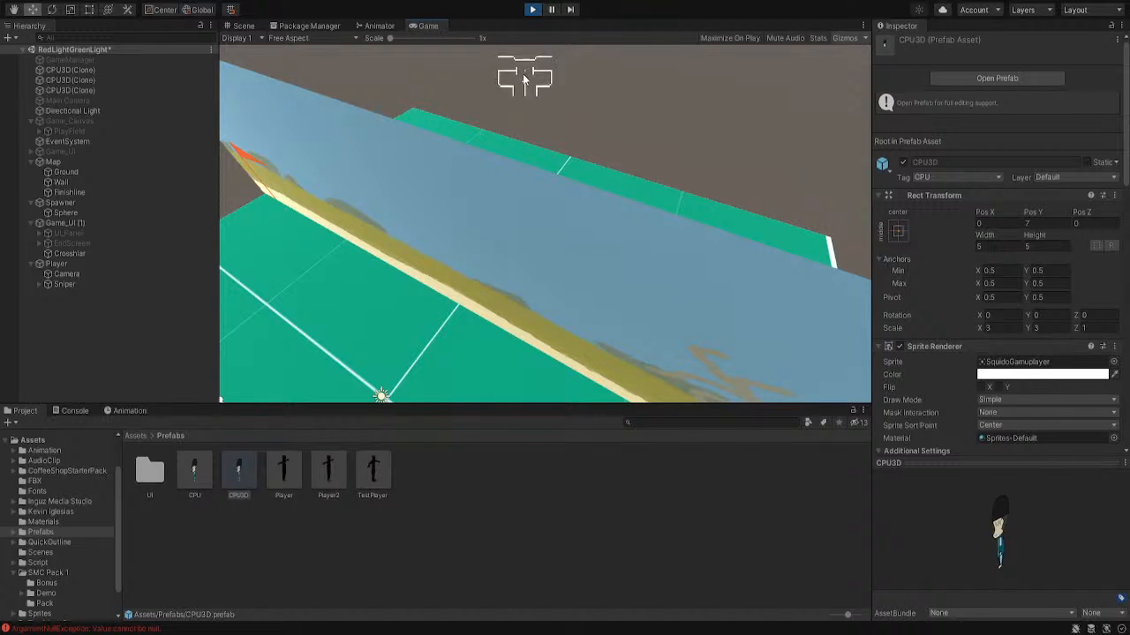
{"action": "left_click", "coordinate": [532, 8]}
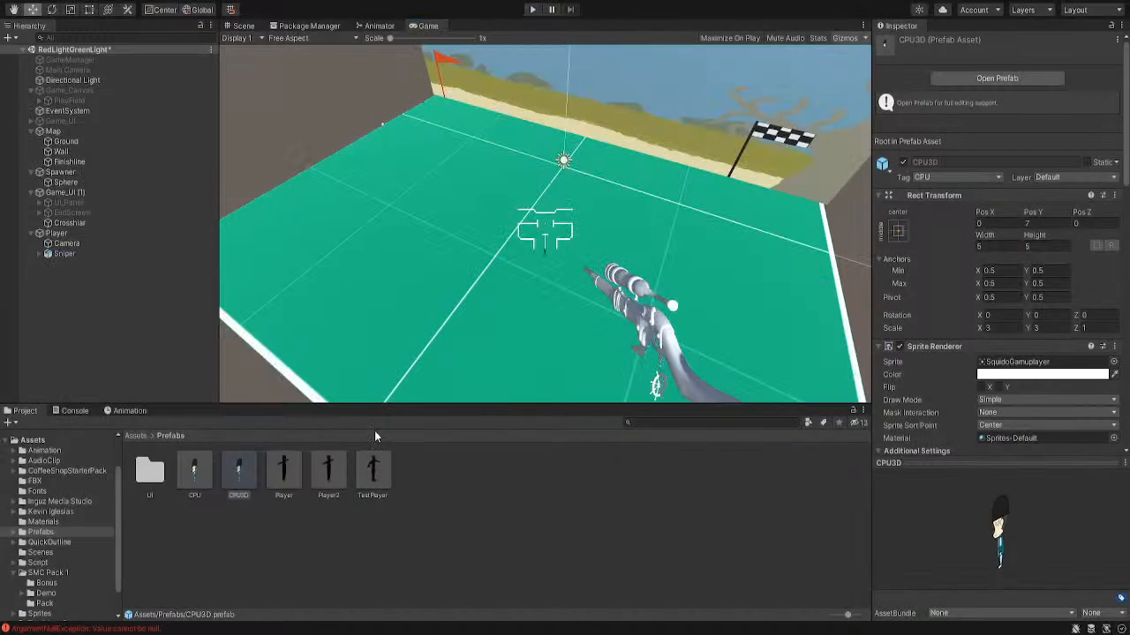
Examine the ArgumentNullException entry in the console and the CPU3D prefab's Cpu Controller settings
{"action": "left_click", "coordinate": [75, 410]}
{"action": "left_click", "coordinate": [91, 448]}
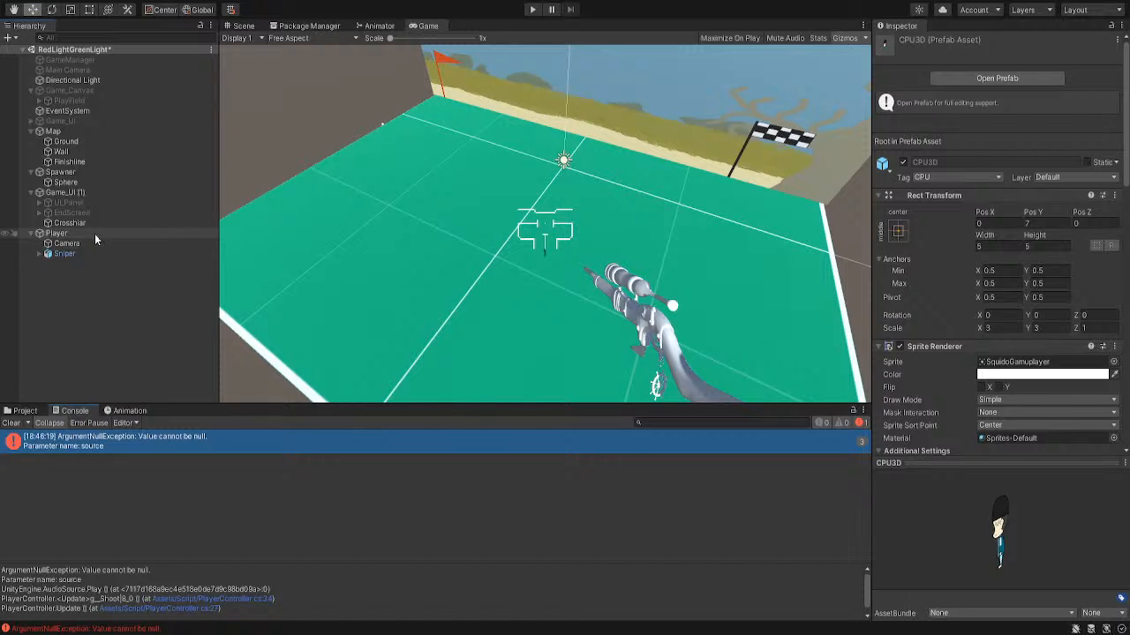
{"action": "scroll", "coordinate": [941, 348], "scroll_direction": "down", "scroll_amount": 5}
{"action": "scroll", "coordinate": [938, 347], "scroll_direction": "down", "scroll_amount": 5}
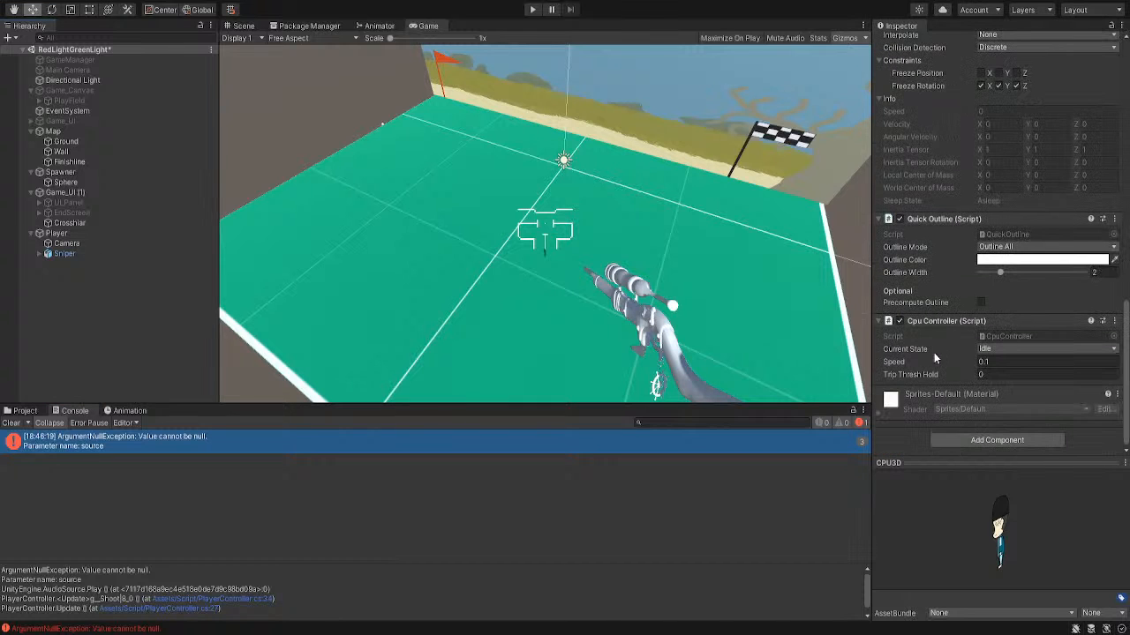
Check the Player Controller's Gun SFX and Explosion PE references on the Player object, and clear the console
{"action": "left_click", "coordinate": [86, 235]}
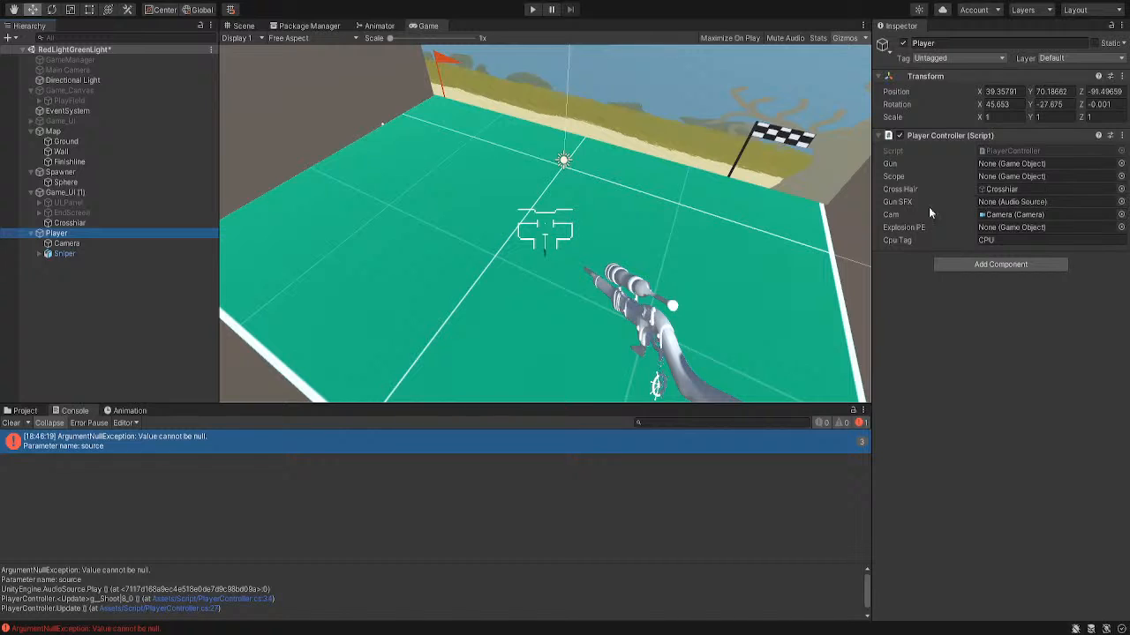
{"action": "left_click", "coordinate": [1121, 203]}
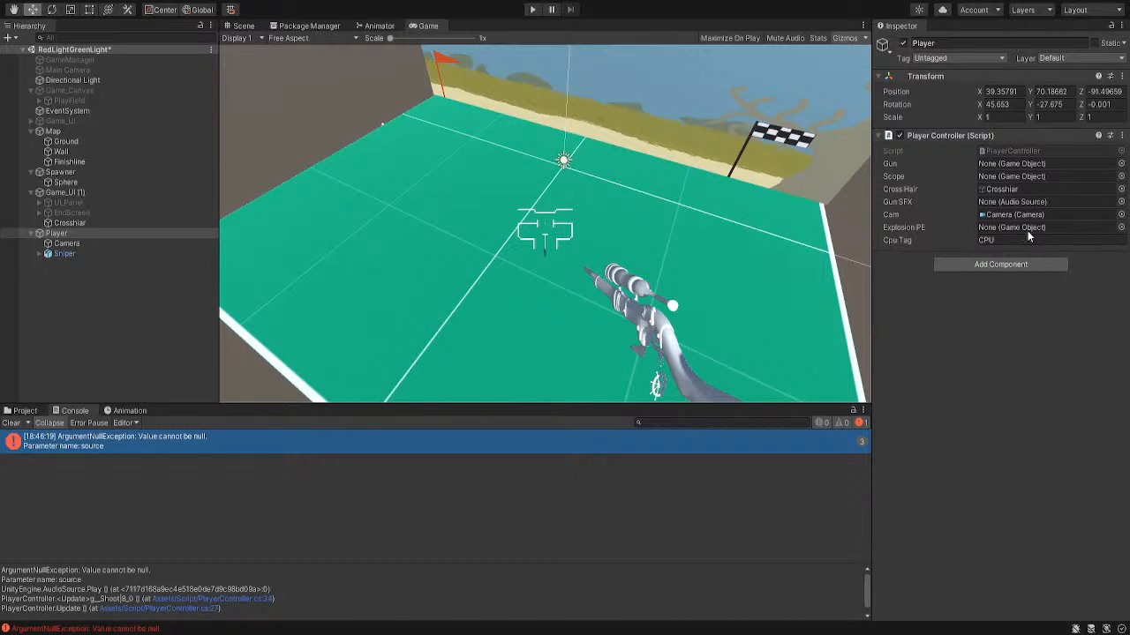
{"action": "left_click", "coordinate": [1107, 202]}
{"action": "left_click", "coordinate": [1036, 231]}
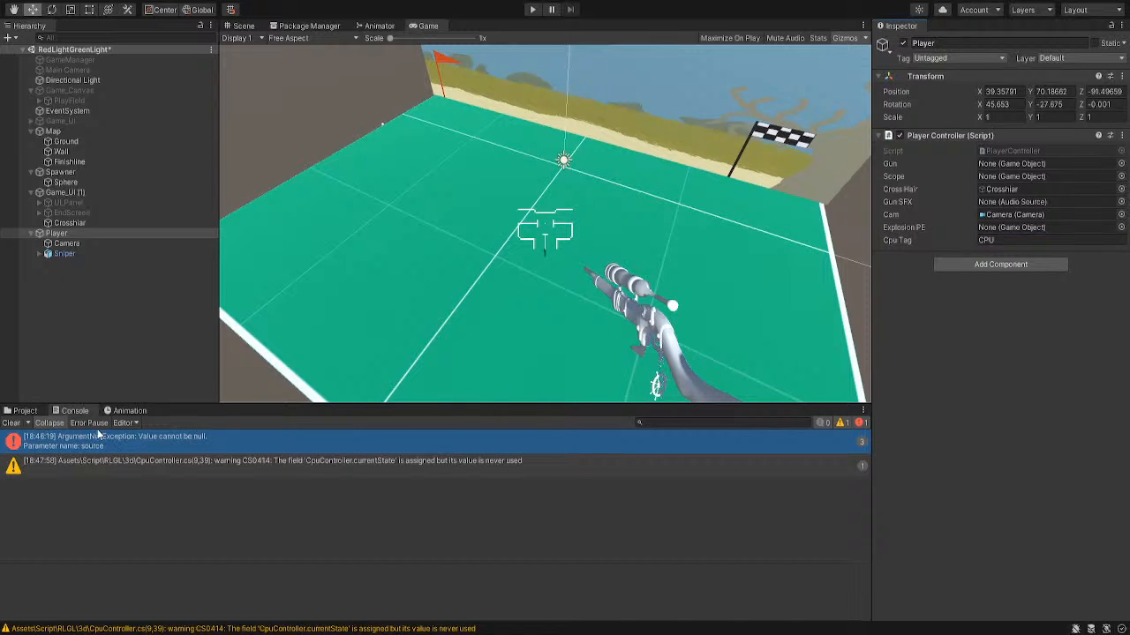
{"action": "left_click", "coordinate": [18, 425]}
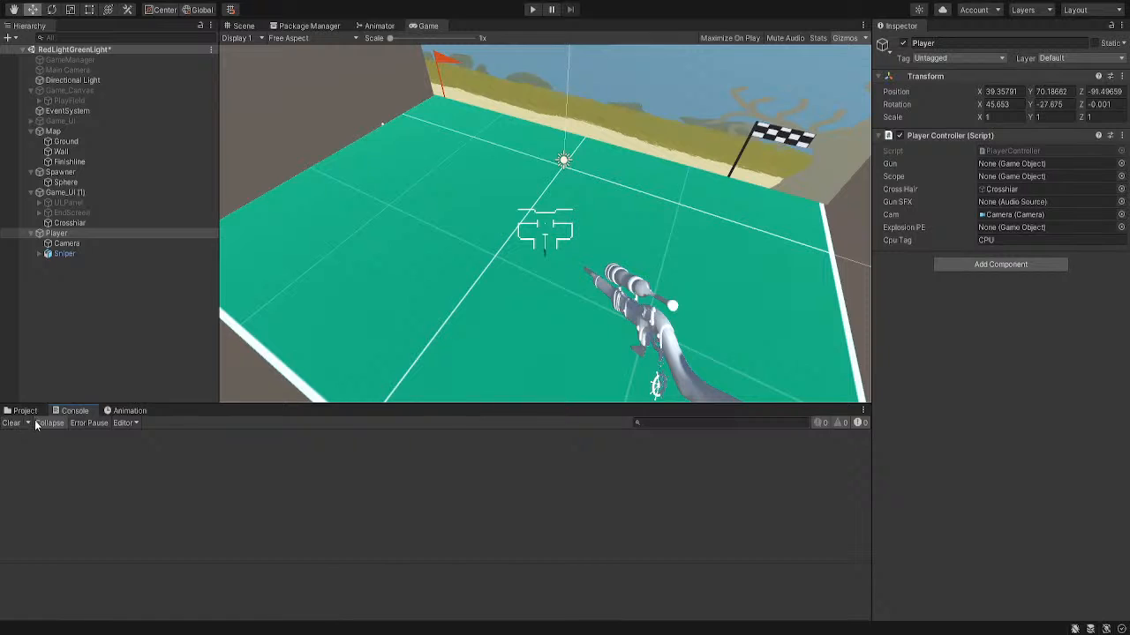
Assign the Impact01 prefab from Inguz Media Studio's Free 2D Impact FX folder to the Player Controller's Explosion PE reference
{"action": "left_click", "coordinate": [25, 410]}
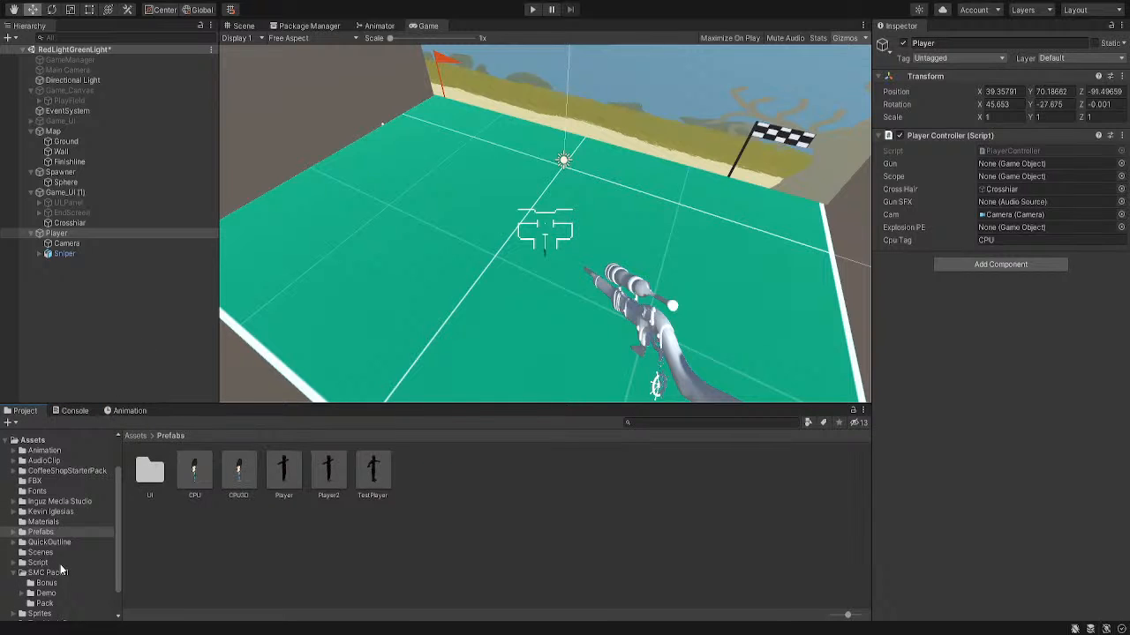
{"action": "scroll", "coordinate": [62, 569], "scroll_direction": "down", "scroll_amount": 1}
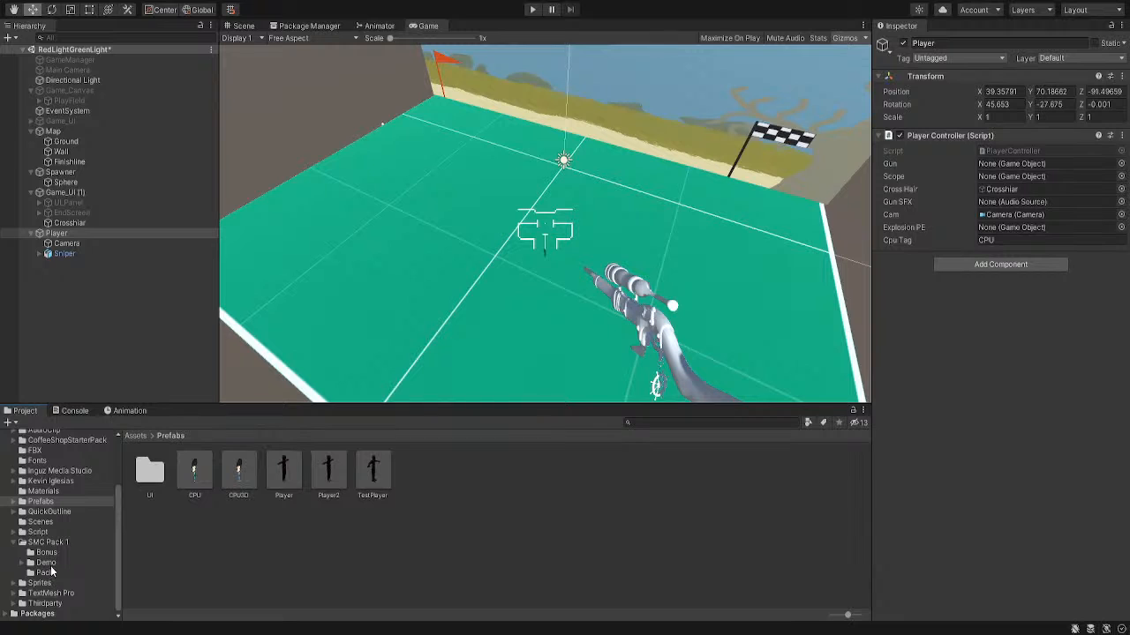
{"action": "left_click", "coordinate": [49, 573]}
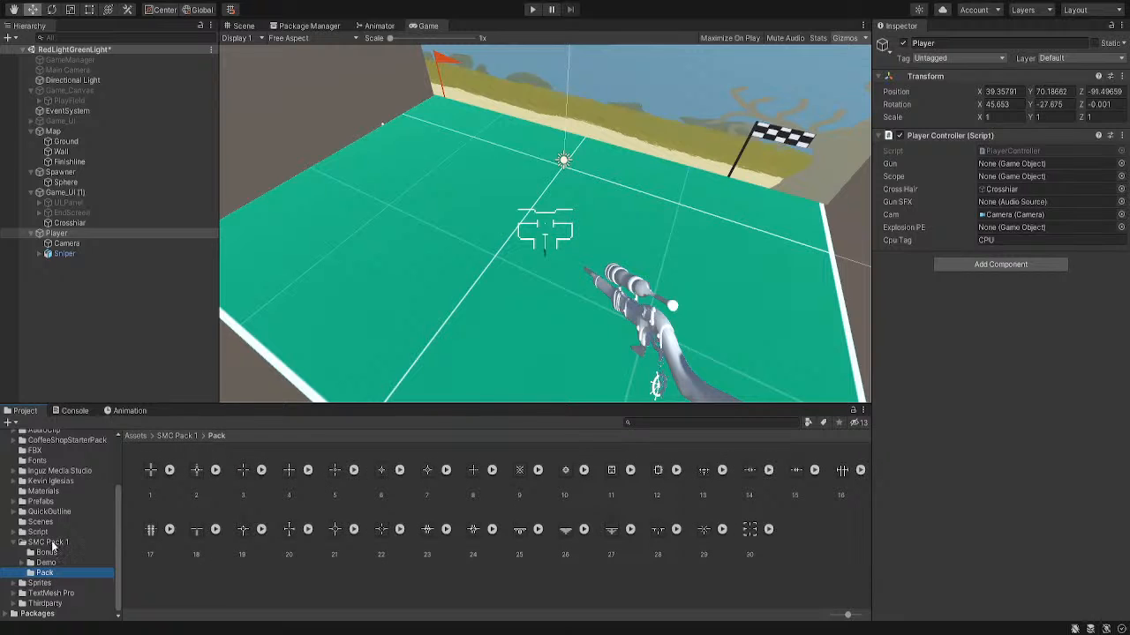
{"action": "left_click", "coordinate": [60, 472]}
{"action": "double_click", "coordinate": [149, 472]}
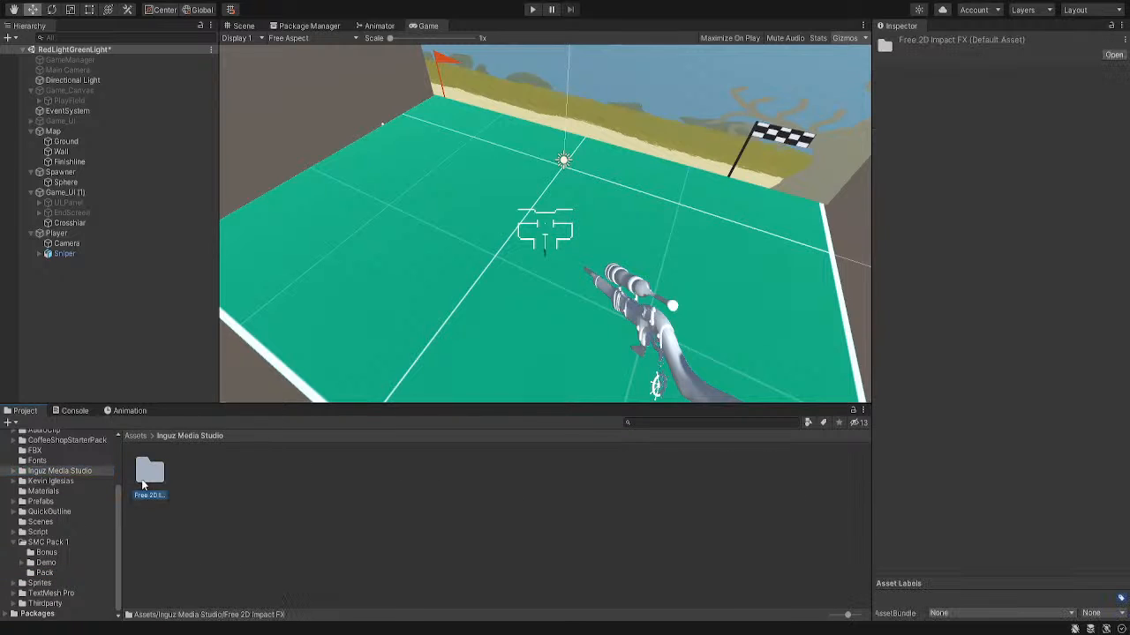
{"action": "left_click", "coordinate": [284, 471]}
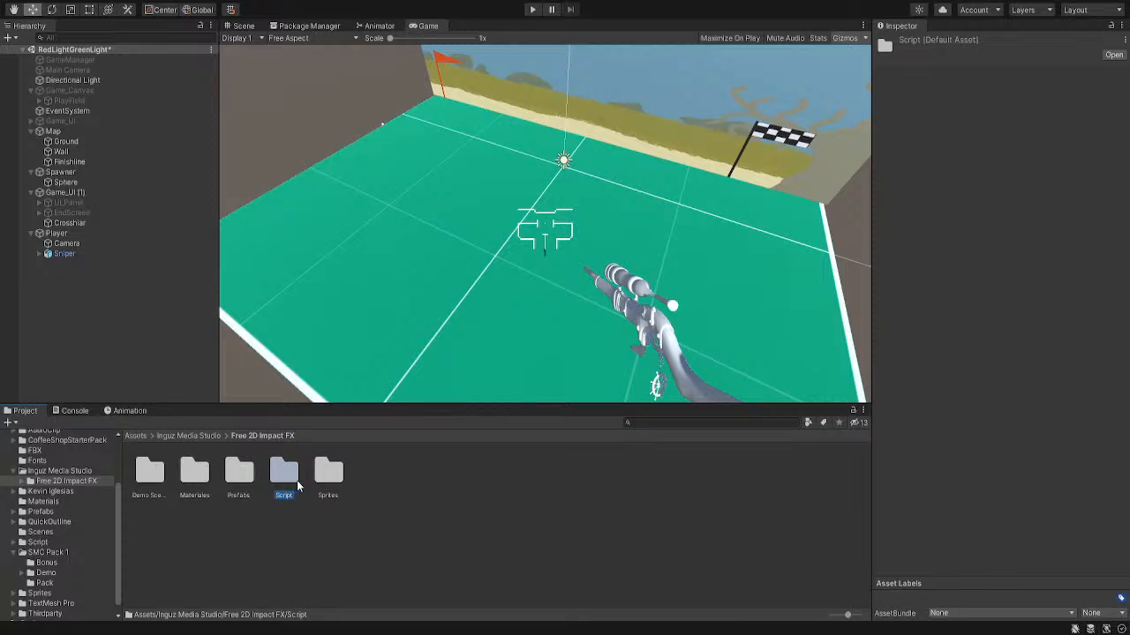
{"action": "double_click", "coordinate": [328, 471]}
{"action": "left_click", "coordinate": [269, 436]}
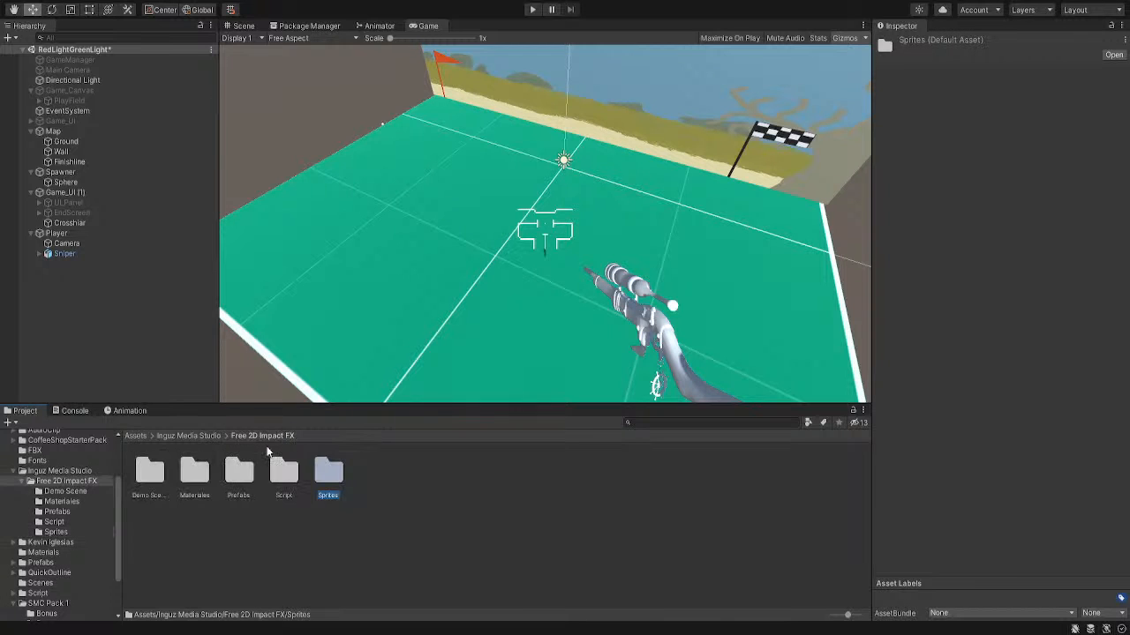
{"action": "double_click", "coordinate": [237, 475]}
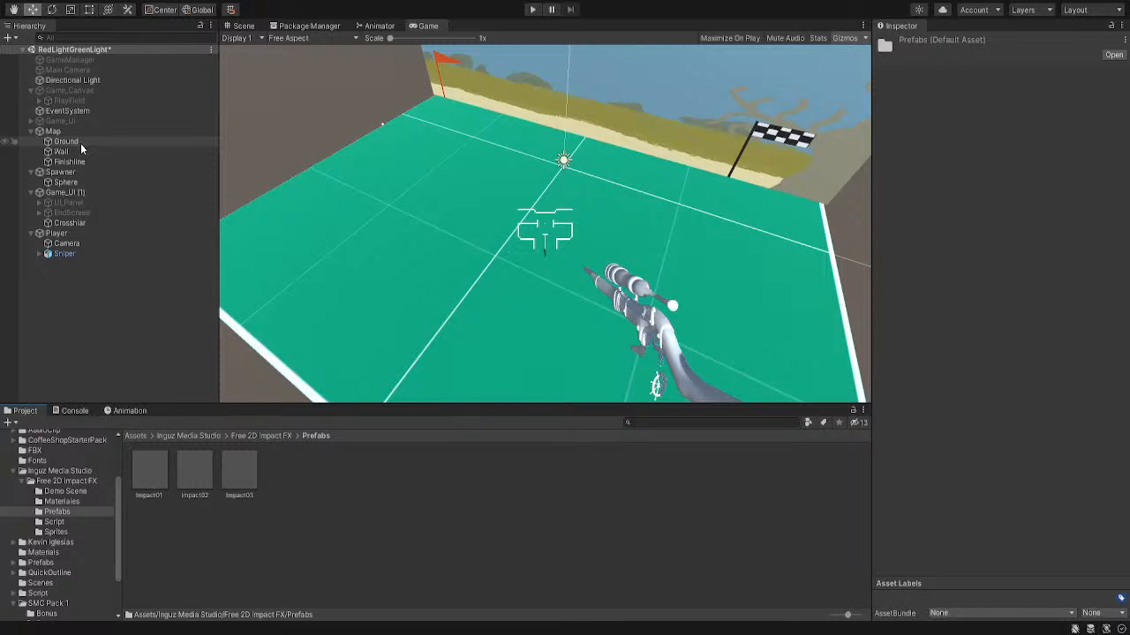
{"action": "left_click", "coordinate": [56, 233]}
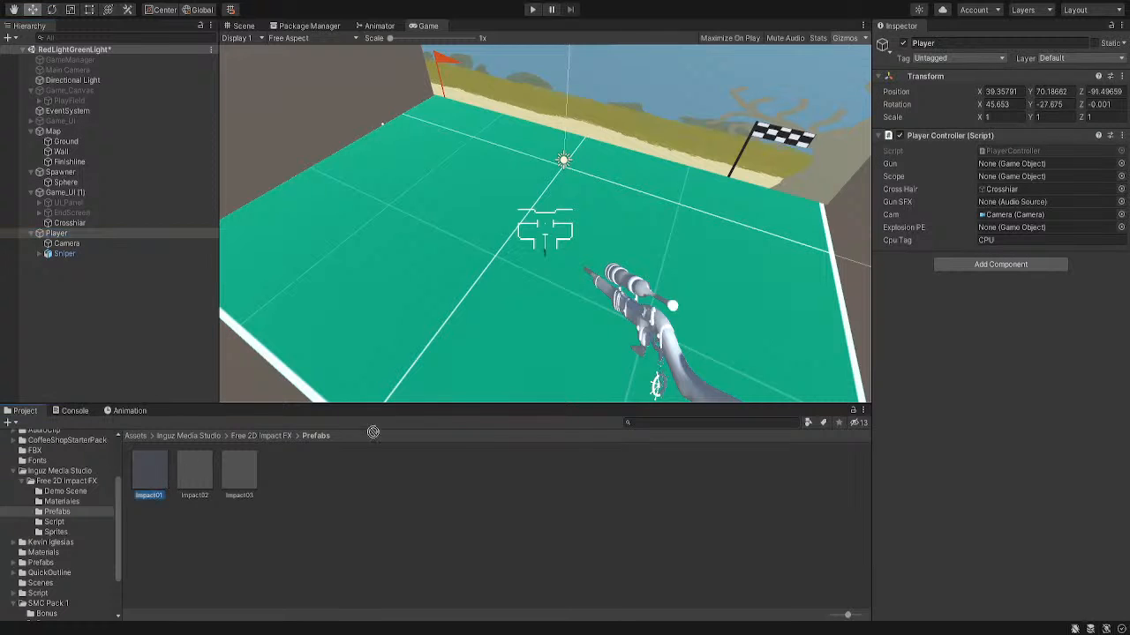
{"action": "left_click_drag", "start_coordinate": [977, 192], "coordinate": [997, 228]}
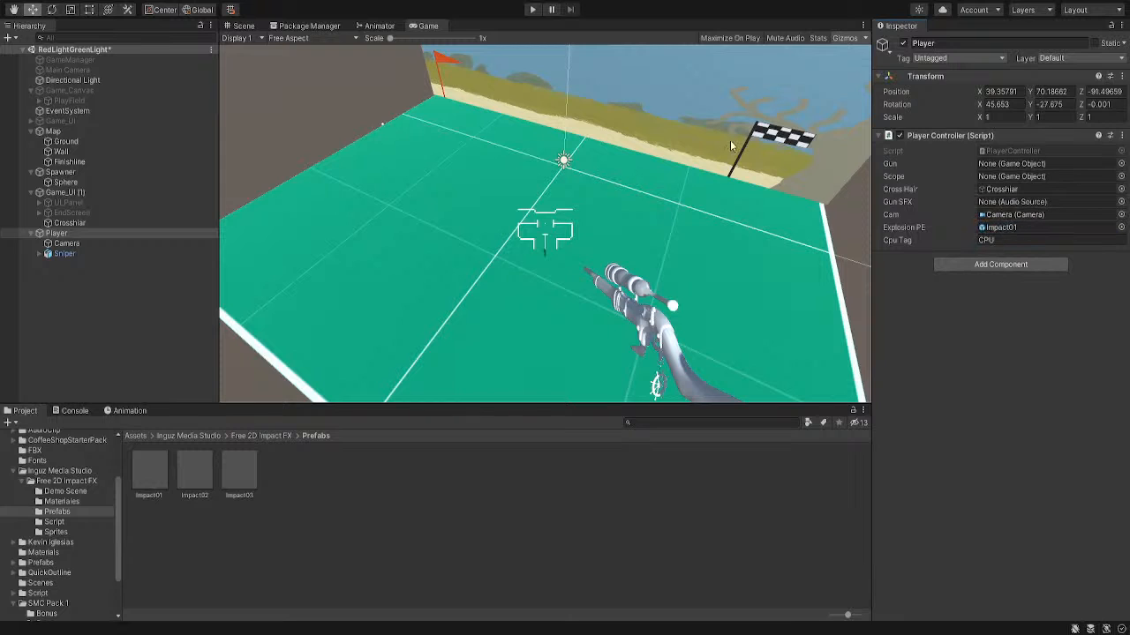
Run the game to test shooting with the assigned impact effect, and stop it
{"action": "left_click", "coordinate": [533, 10]}
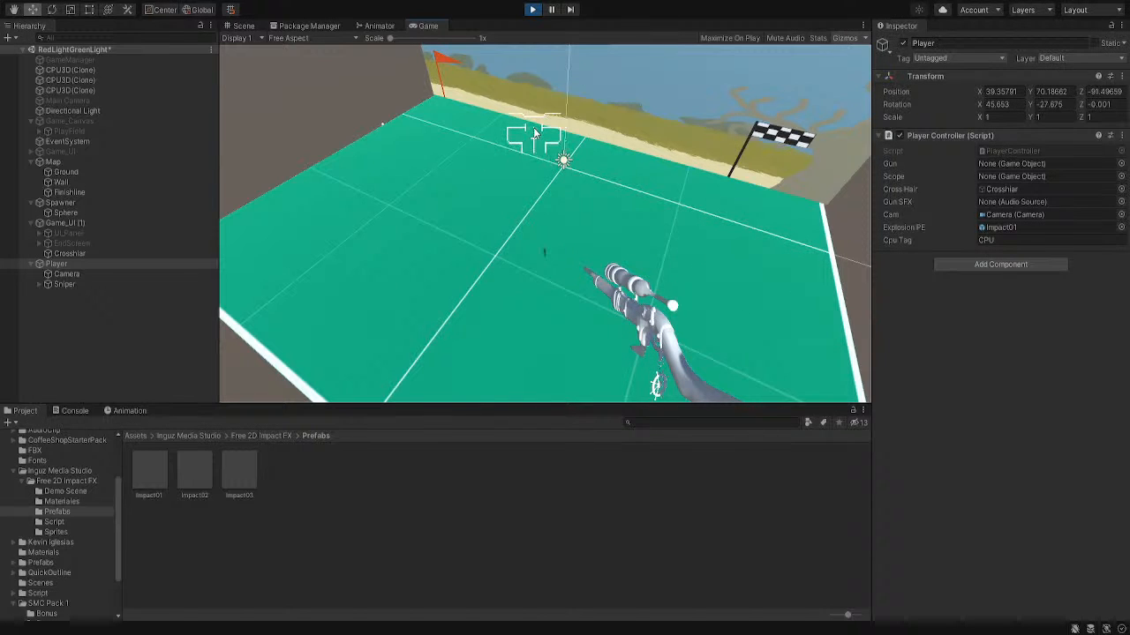
{"action": "left_click", "coordinate": [532, 8]}
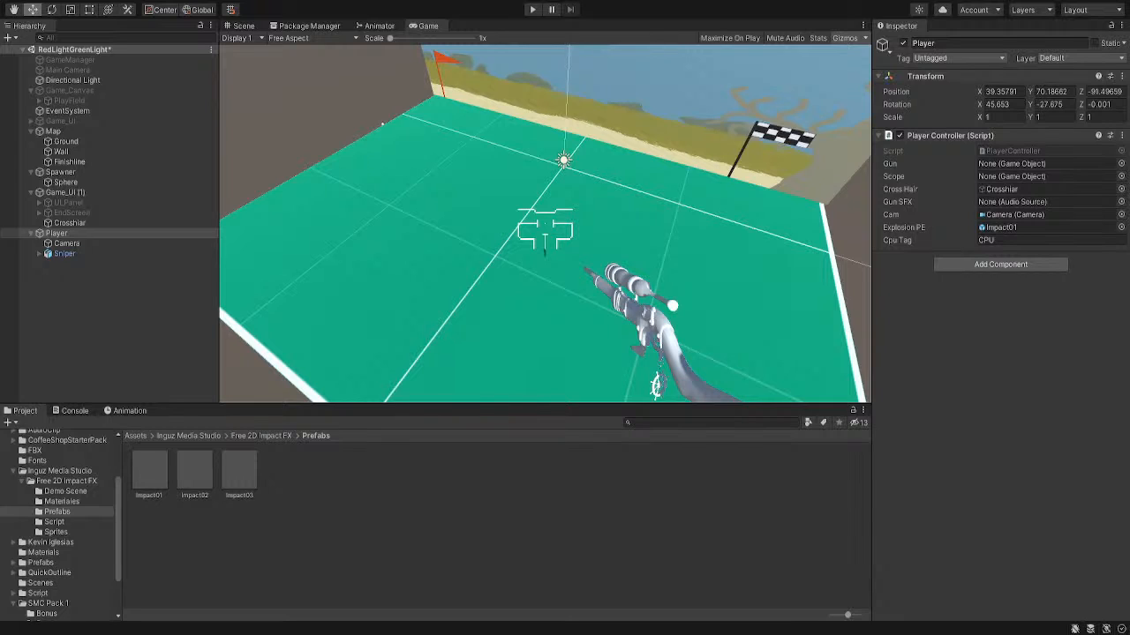
Run the game again and examine the Player's camera and sniper beyond the map edge in the Scene view
{"action": "left_click", "coordinate": [532, 8]}
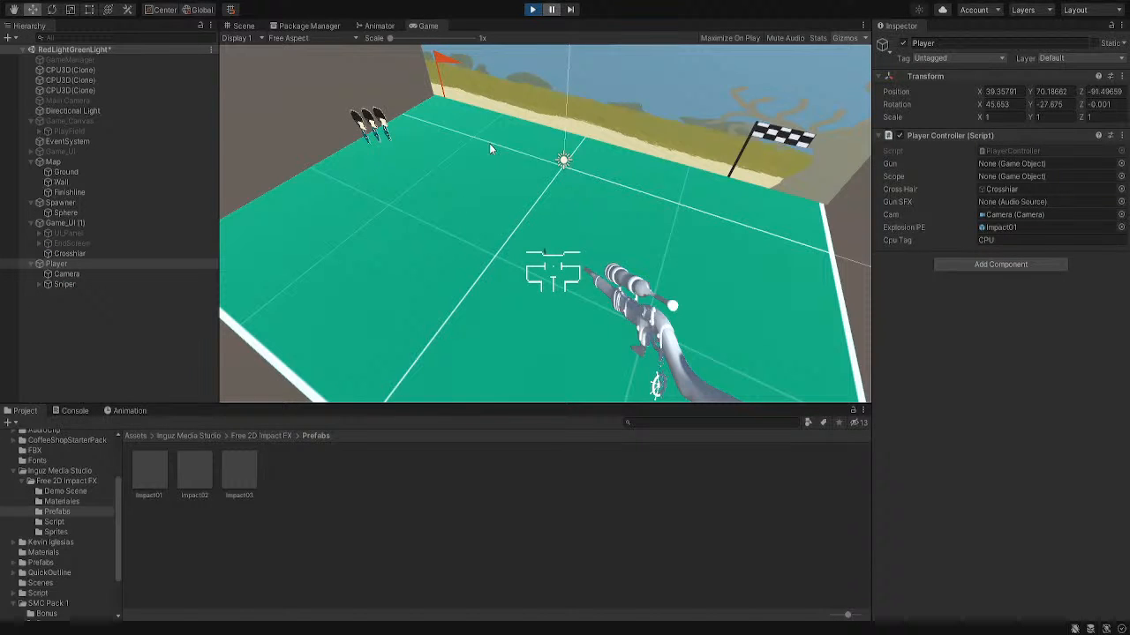
{"action": "left_click", "coordinate": [244, 25]}
{"action": "right_click_drag", "start_coordinate": [388, 227], "coordinate": [605, 210]}
{"action": "middle_click_drag", "start_coordinate": [605, 210], "coordinate": [594, 237]}
{"action": "right_click_drag", "start_coordinate": [595, 237], "coordinate": [711, 229]}
{"action": "mouse_move", "coordinate": [631, 254]}
{"action": "middle_mouse_down"}
{"action": "mouse_move", "coordinate": [650, 235]}
{"action": "mouse_move", "coordinate": [640, 254]}
{"action": "middle_mouse_up"}
{"action": "right_click_drag", "start_coordinate": [639, 255], "coordinate": [602, 128]}
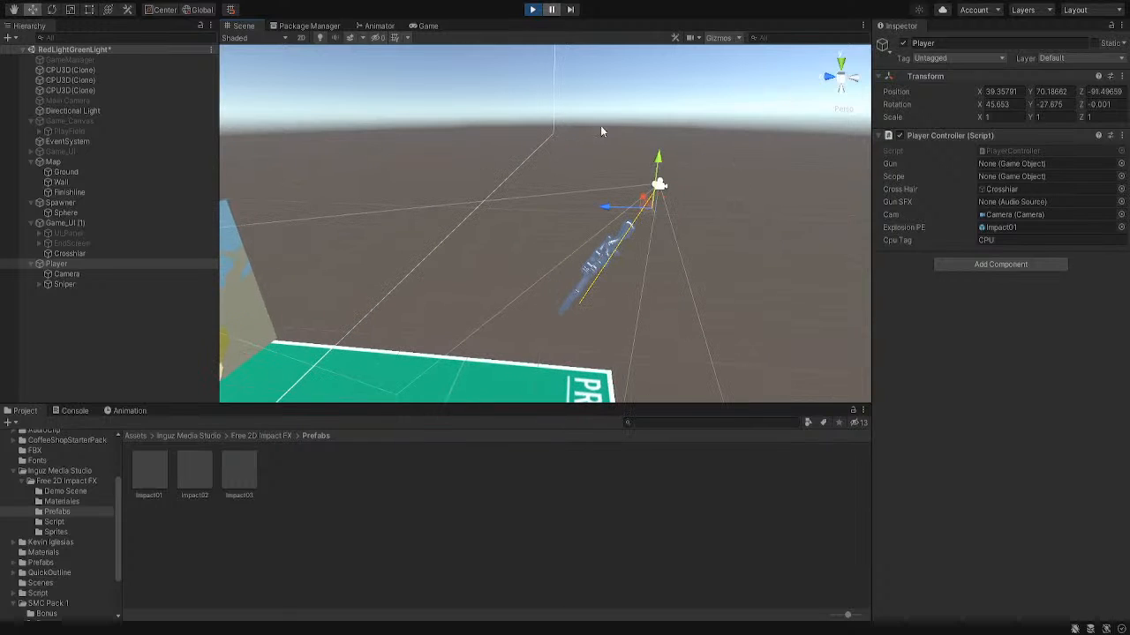
Dock the Game view beside the Scene view, resume the paused game, and frame the Player's child Camera to inspect its live transform
{"action": "left_click_drag", "start_coordinate": [429, 26], "coordinate": [721, 186]}
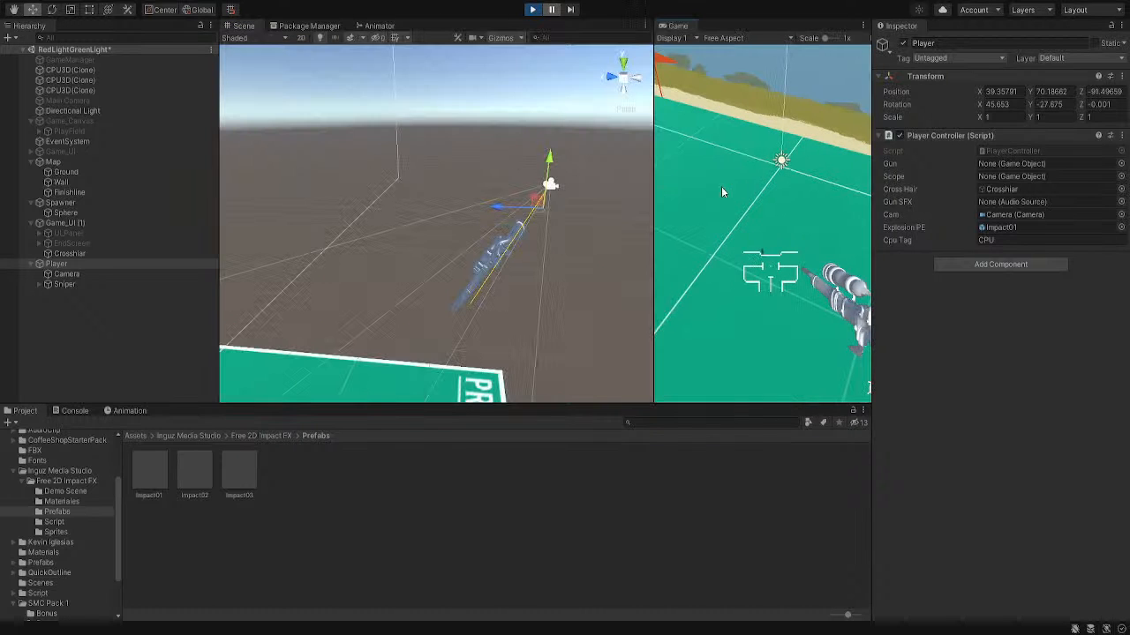
{"action": "left_click", "coordinate": [551, 10]}
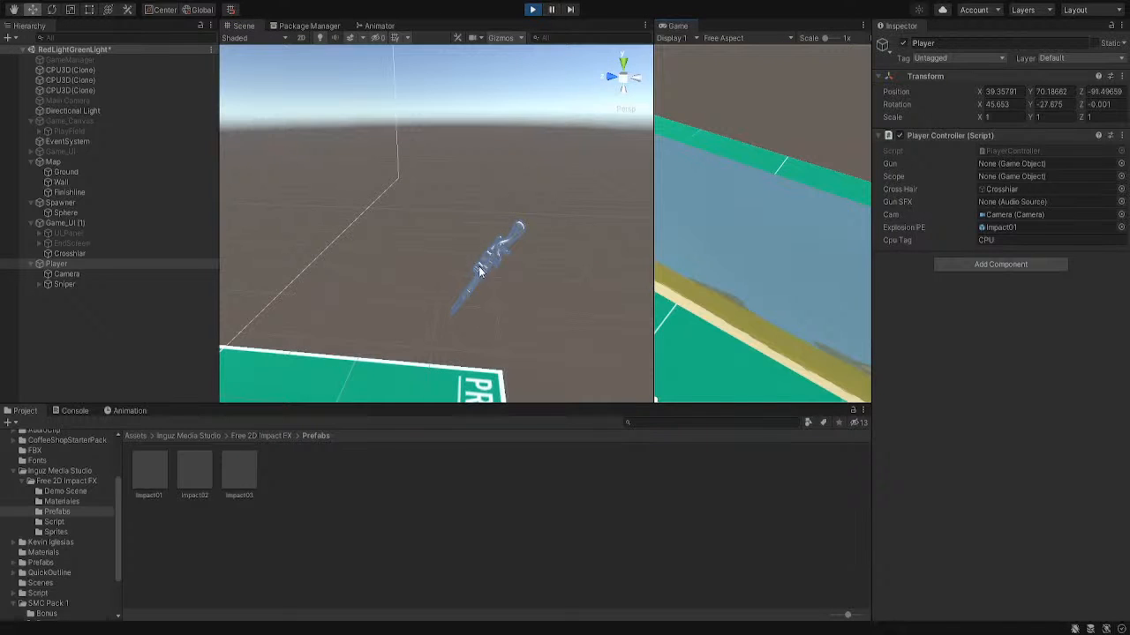
{"action": "double_click", "coordinate": [72, 276]}
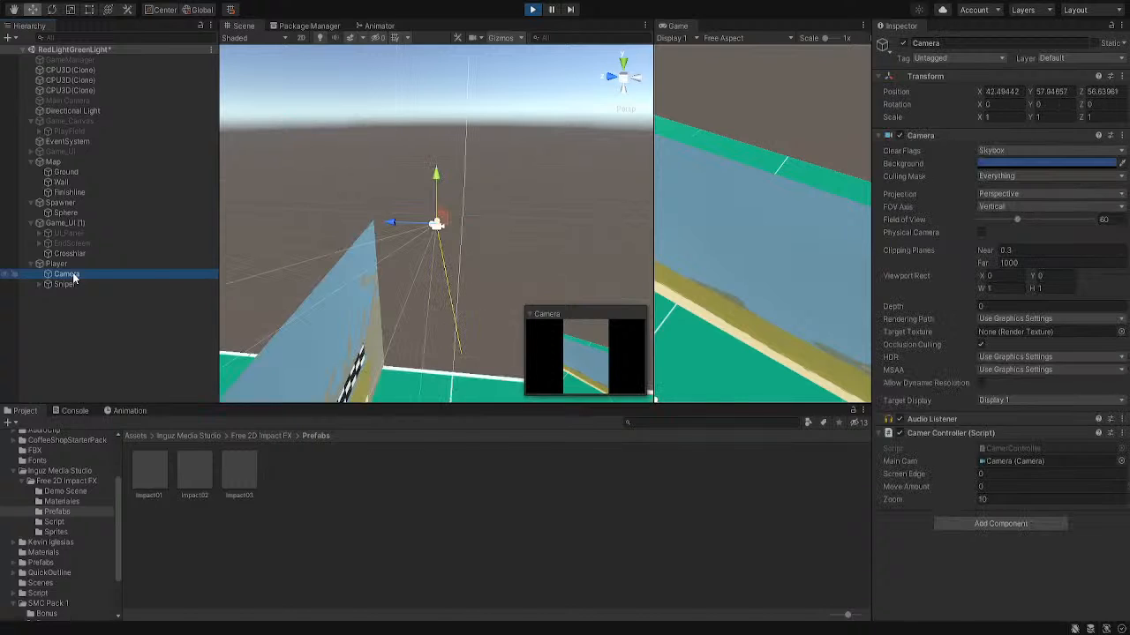
Examine the live Camera's position and view direction over the map from several angles in the Scene view
{"action": "right_click_drag", "start_coordinate": [435, 287], "coordinate": [584, 280]}
{"action": "scroll", "coordinate": [368, 214], "scroll_direction": "down", "scroll_amount": 5}
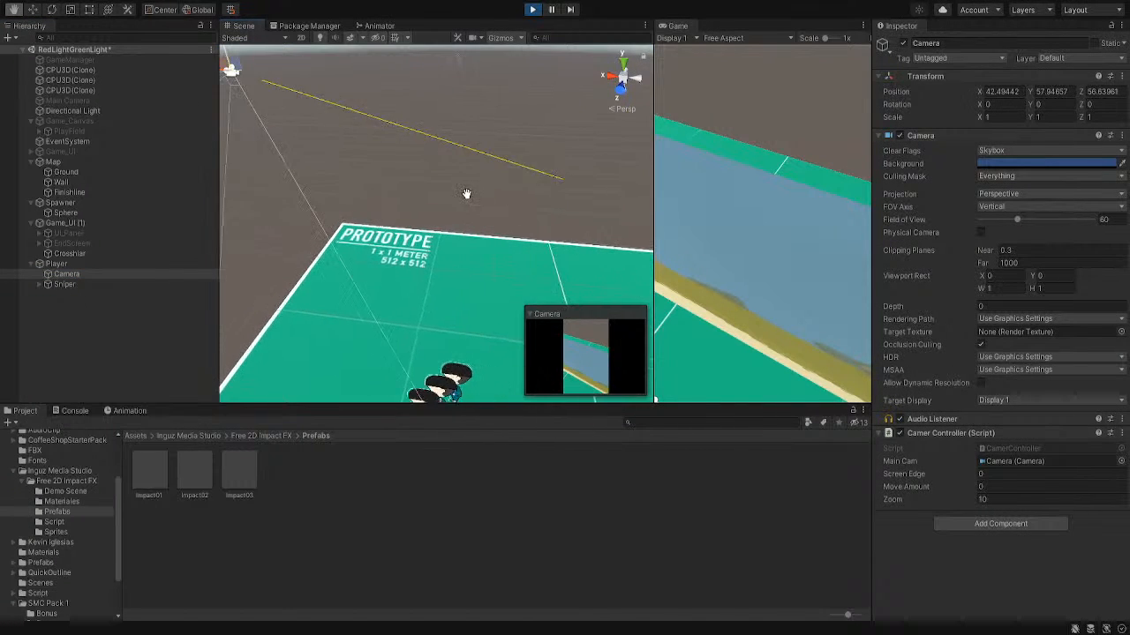
{"action": "right_click_drag", "start_coordinate": [358, 228], "coordinate": [474, 229]}
{"action": "scroll", "coordinate": [308, 241], "scroll_direction": "down", "scroll_amount": 3}
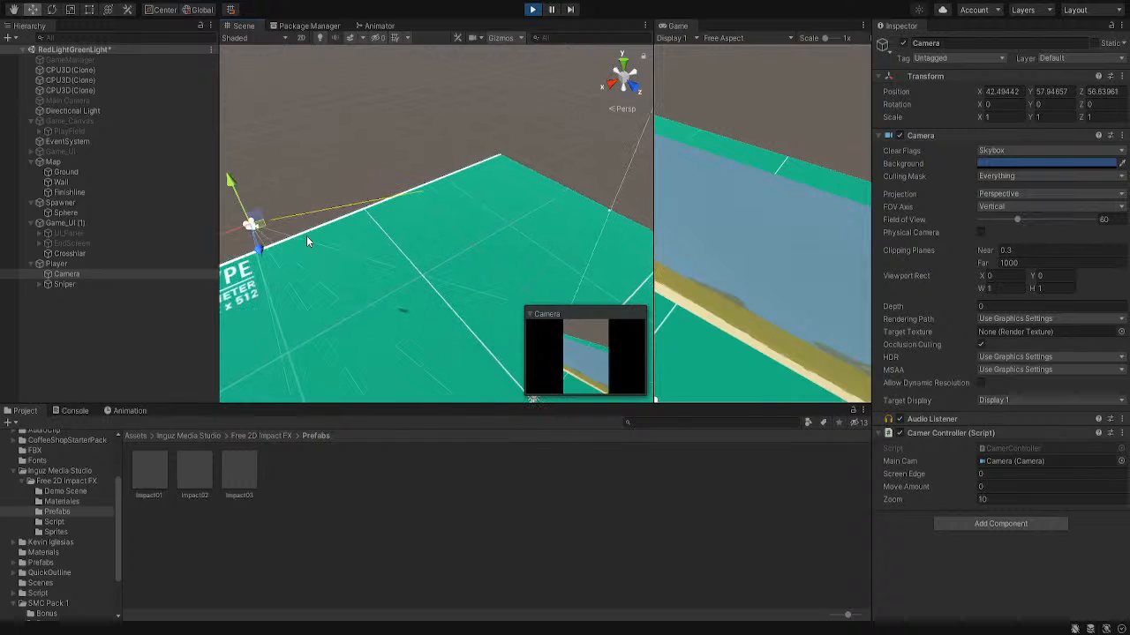
Stop the game, disable the Camer Controller script on the Player's Camera, and run the game again
{"action": "left_click", "coordinate": [533, 9]}
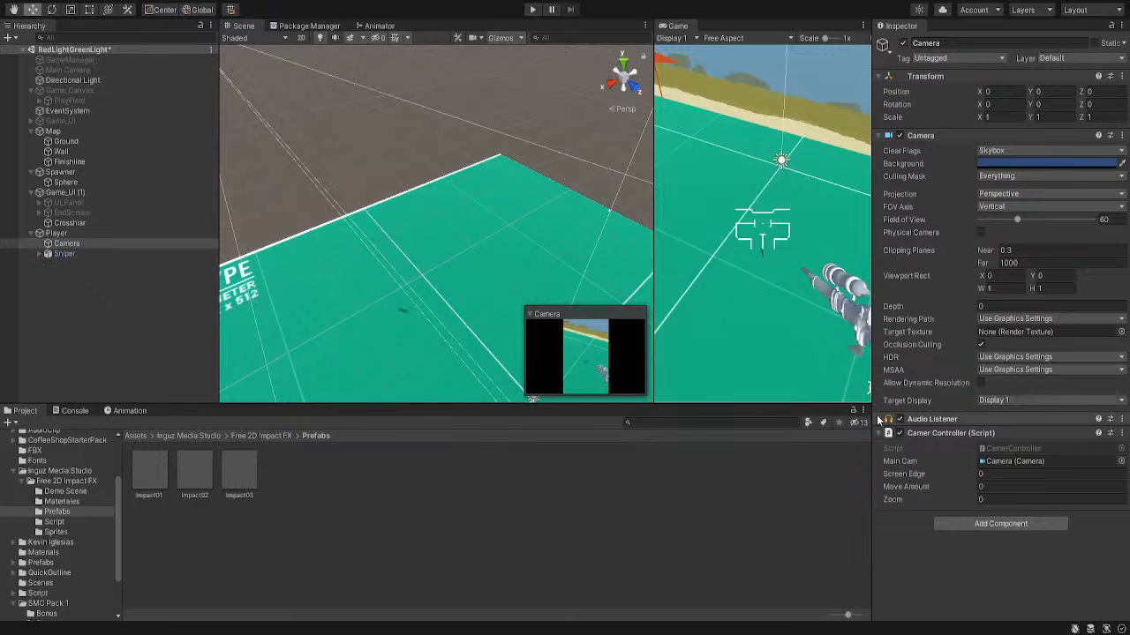
{"action": "left_click", "coordinate": [899, 433]}
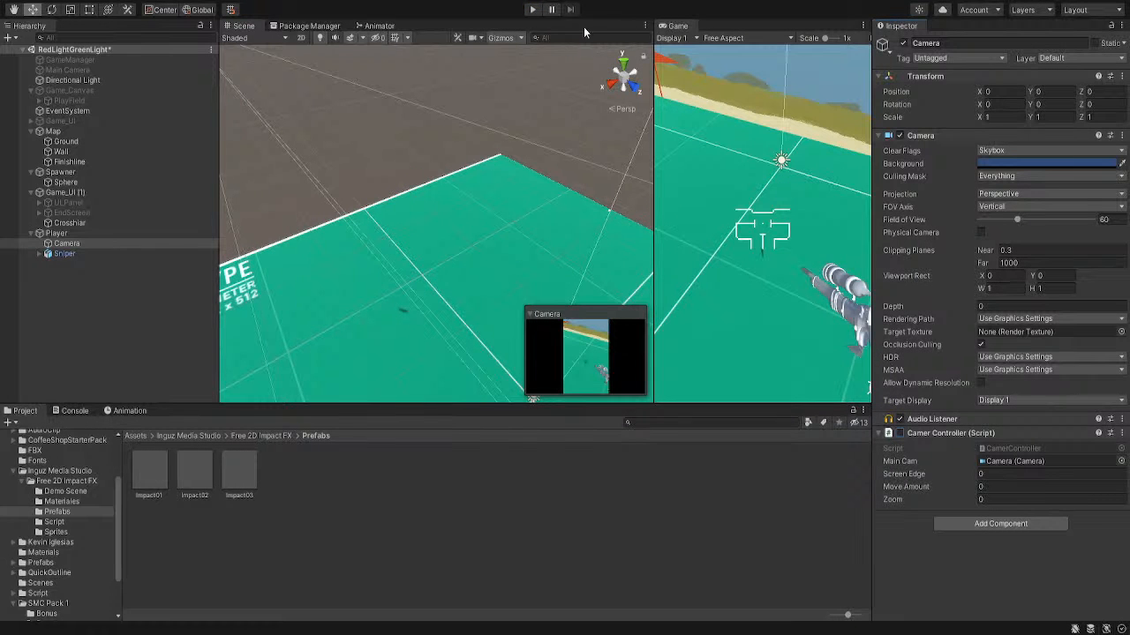
{"action": "left_click", "coordinate": [532, 9]}
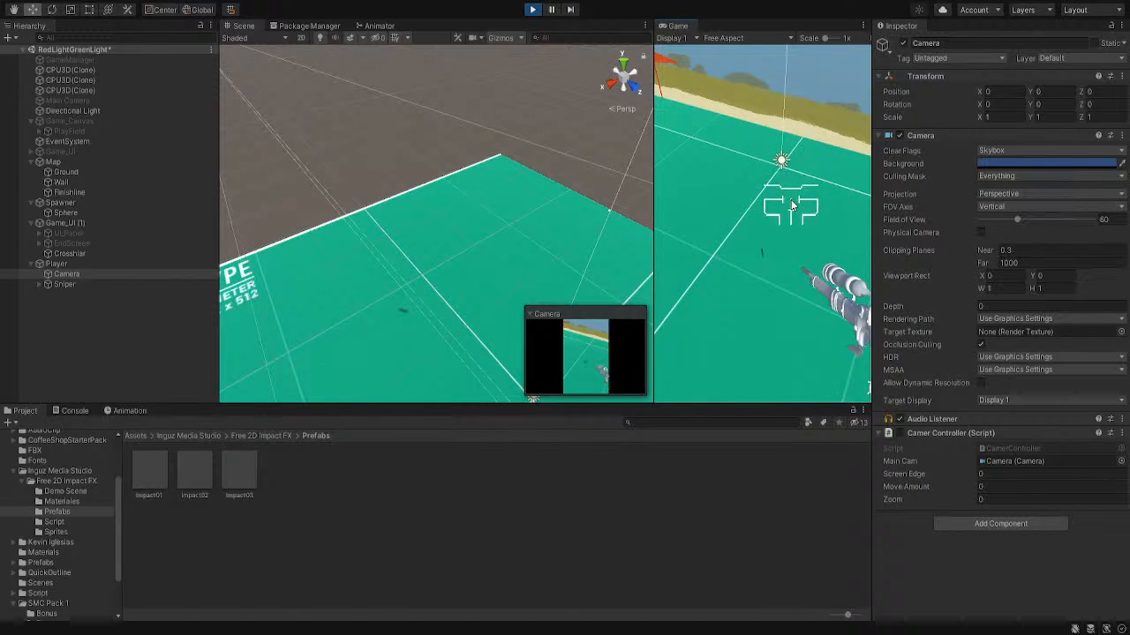
Pause the game to examine the Camera, sniper and aiming line around the map corner, then resume and stop it
{"action": "key", "text": "ctrl+shift+p"}
{"action": "right_click_drag", "start_coordinate": [479, 165], "coordinate": [519, 169]}
{"action": "middle_click_drag", "start_coordinate": [519, 169], "coordinate": [510, 212]}
{"action": "right_click_drag", "start_coordinate": [510, 212], "coordinate": [371, 224]}
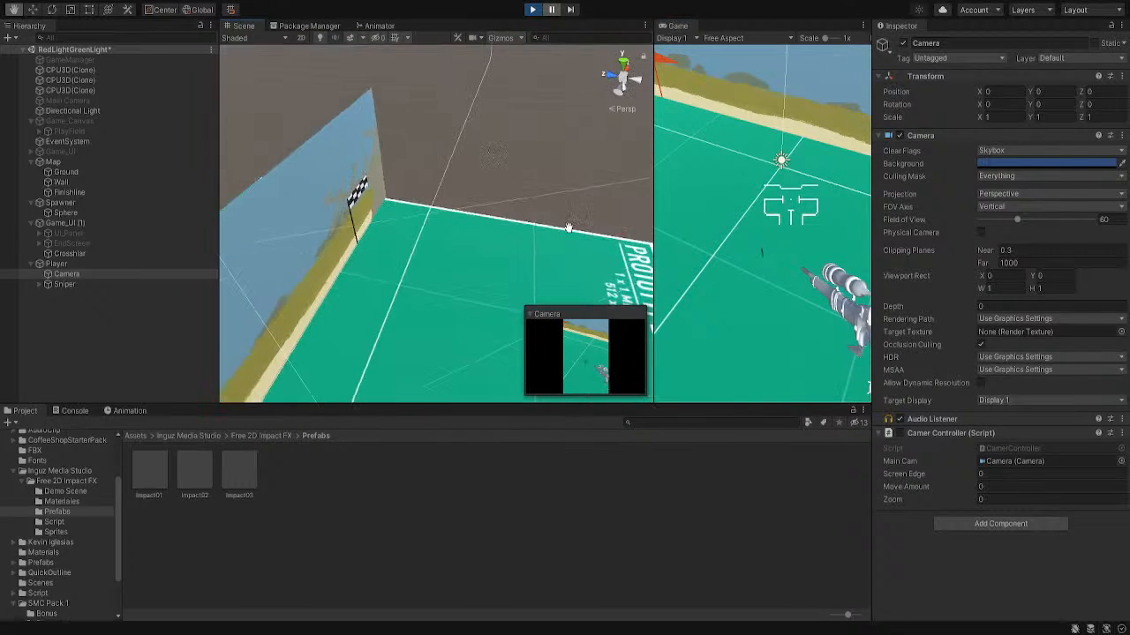
{"action": "right_click_drag", "start_coordinate": [568, 227], "coordinate": [609, 219]}
{"action": "middle_click_drag", "start_coordinate": [608, 219], "coordinate": [520, 216]}
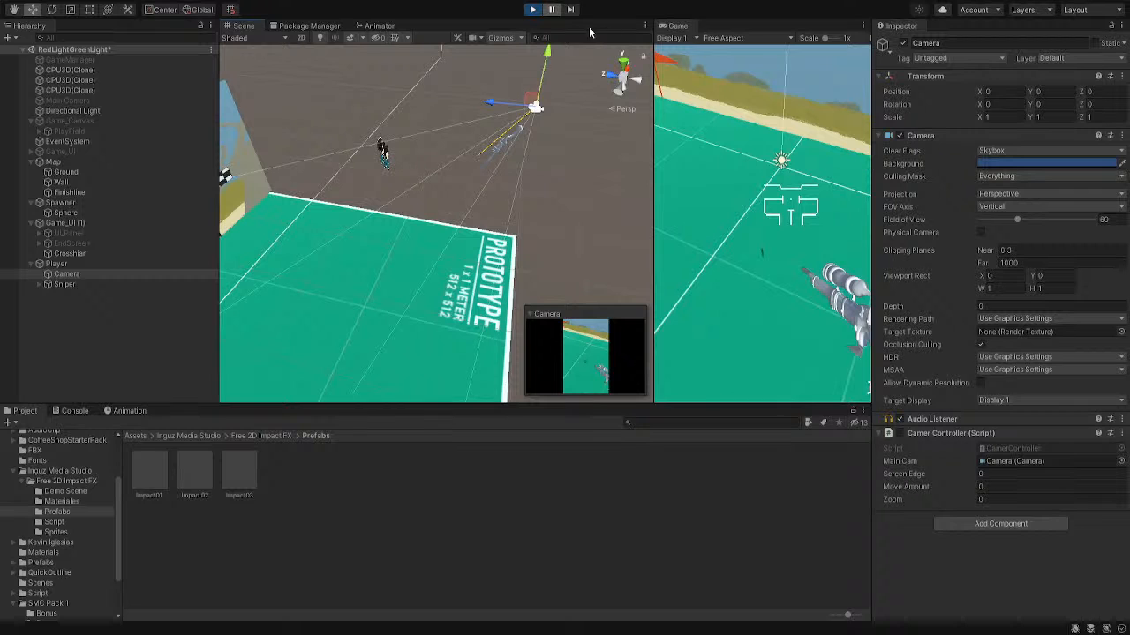
{"action": "left_click", "coordinate": [551, 10]}
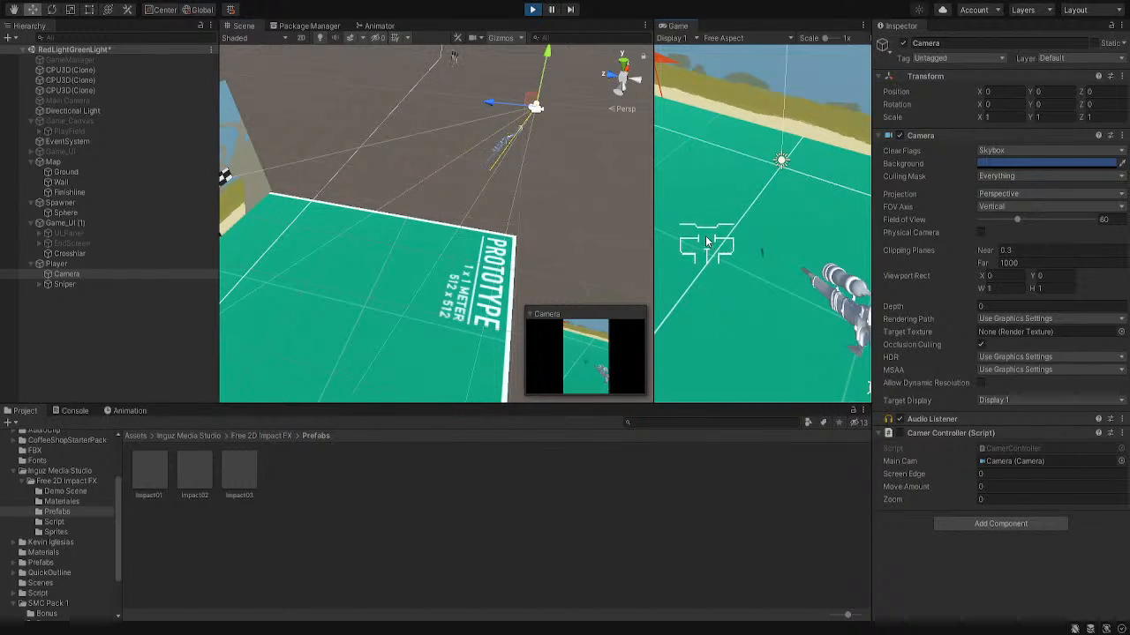
{"action": "left_click", "coordinate": [534, 9]}
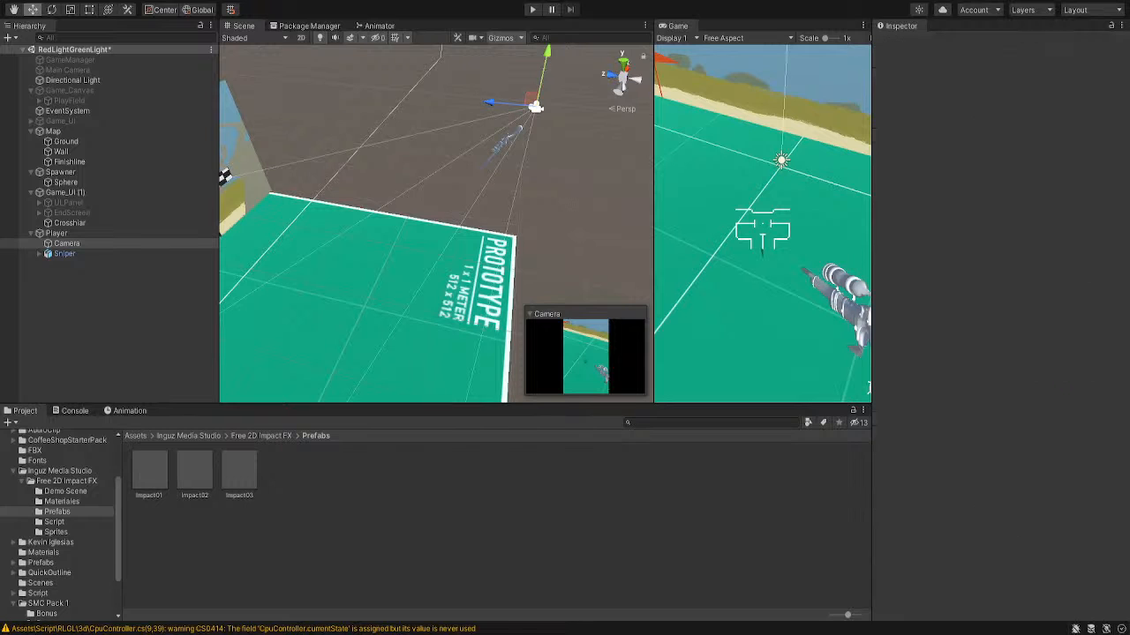
Run the game and fire the sniper at many spots across the ground to test where the impact effects spawn
{"action": "left_click", "coordinate": [534, 10]}
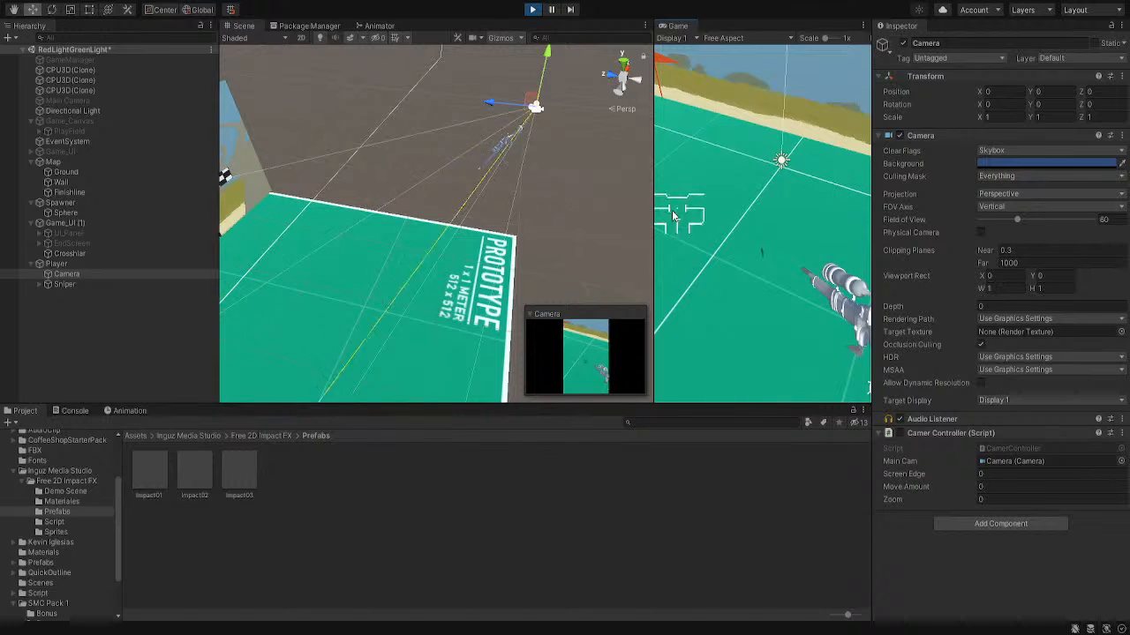
{"action": "left_click", "coordinate": [682, 151]}
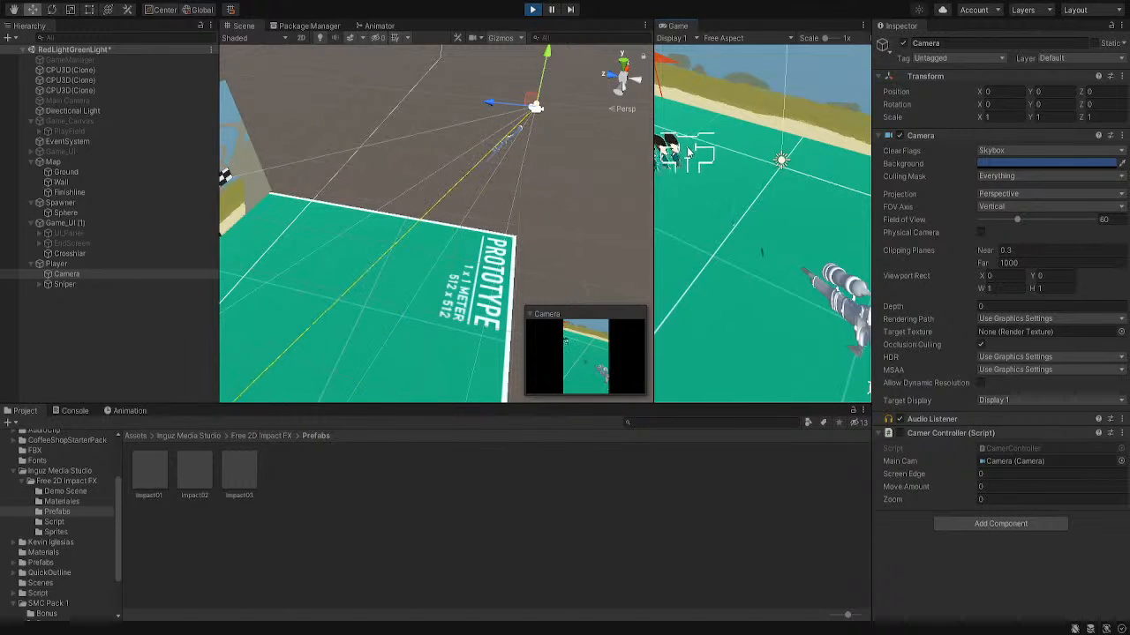
{"action": "left_click", "coordinate": [741, 171]}
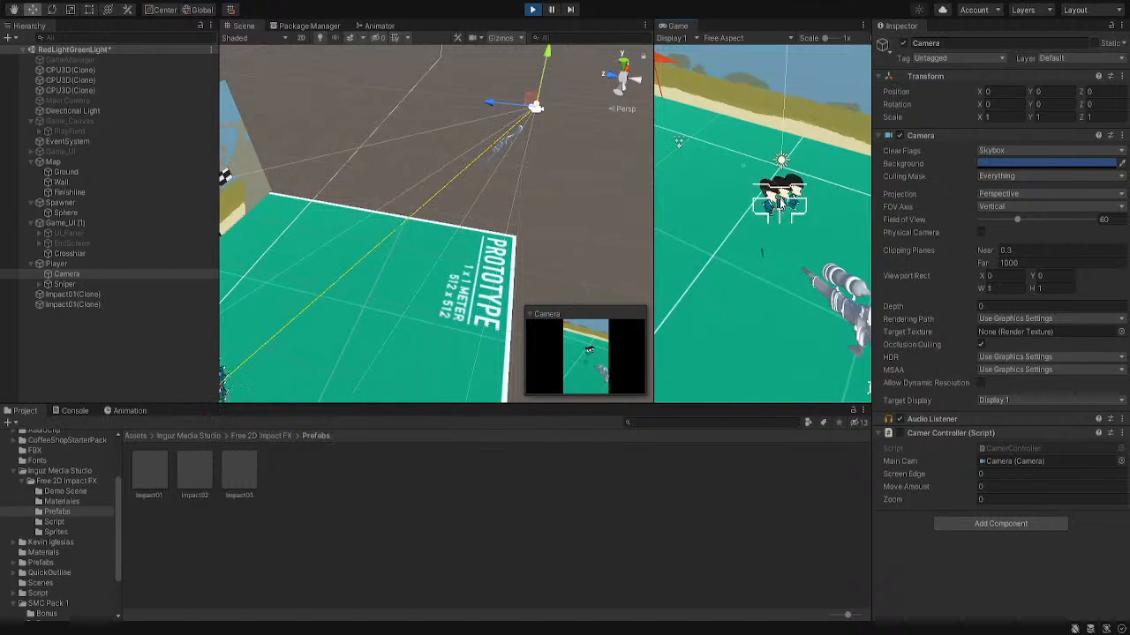
{"action": "left_click", "coordinate": [746, 220]}
{"action": "left_click", "coordinate": [746, 220]}
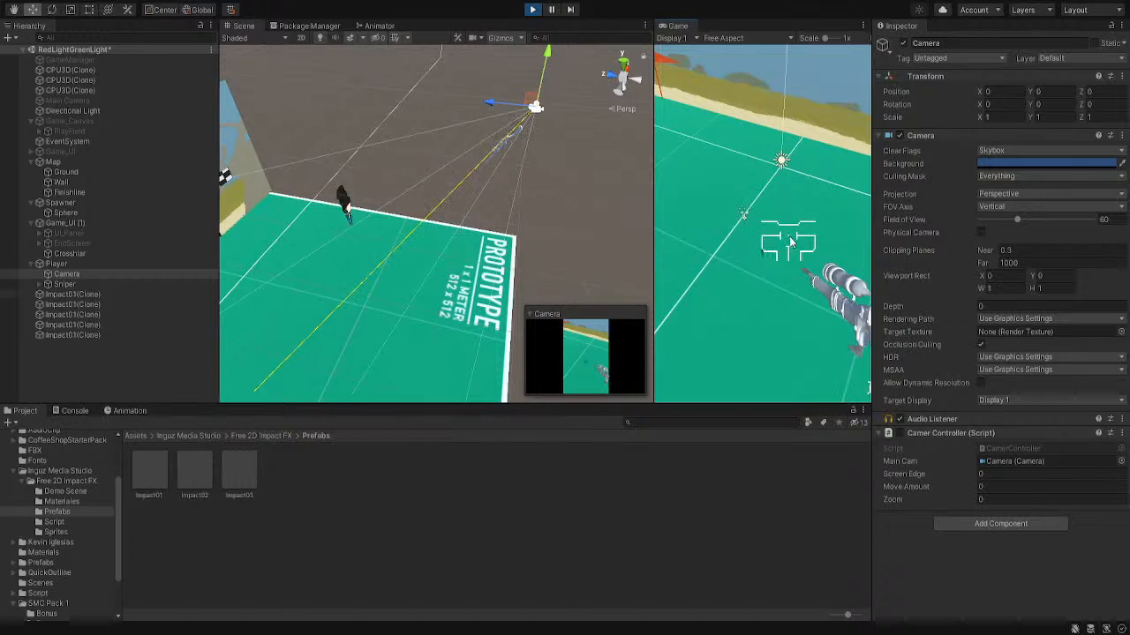
{"action": "left_click", "coordinate": [752, 295]}
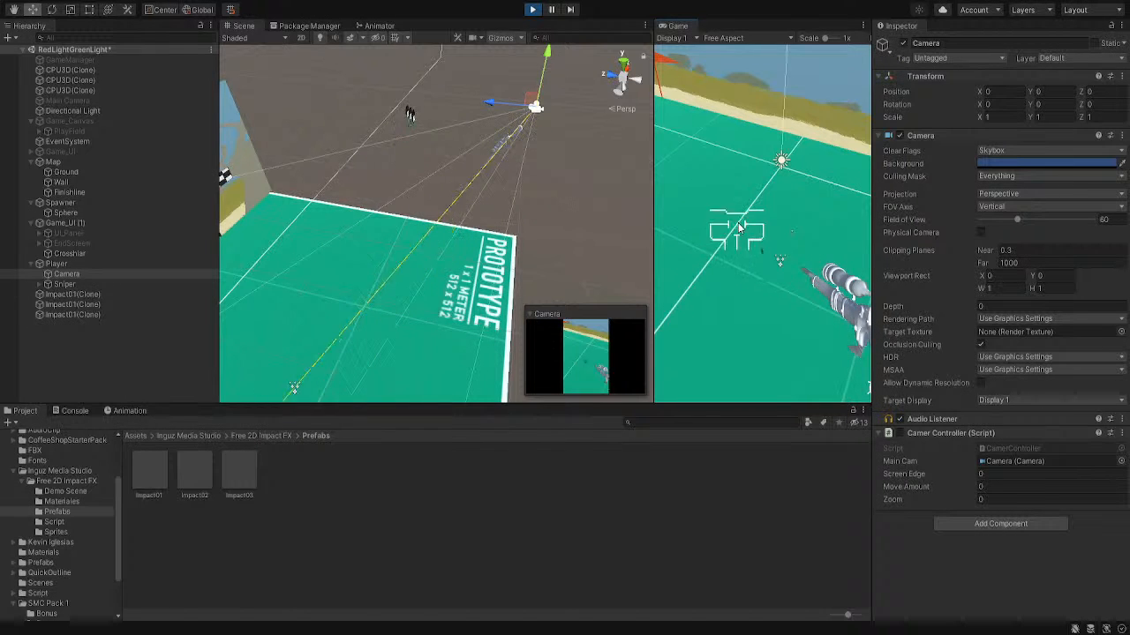
{"action": "left_click", "coordinate": [803, 202]}
{"action": "left_click", "coordinate": [819, 235]}
{"action": "left_click", "coordinate": [724, 287]}
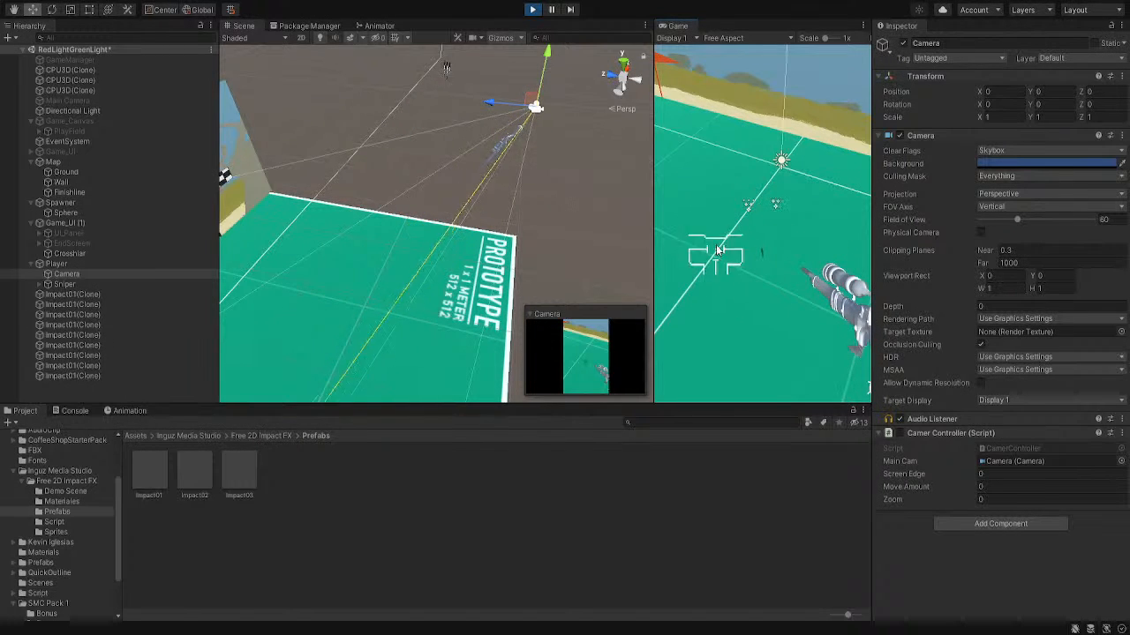
{"action": "left_click", "coordinate": [804, 191]}
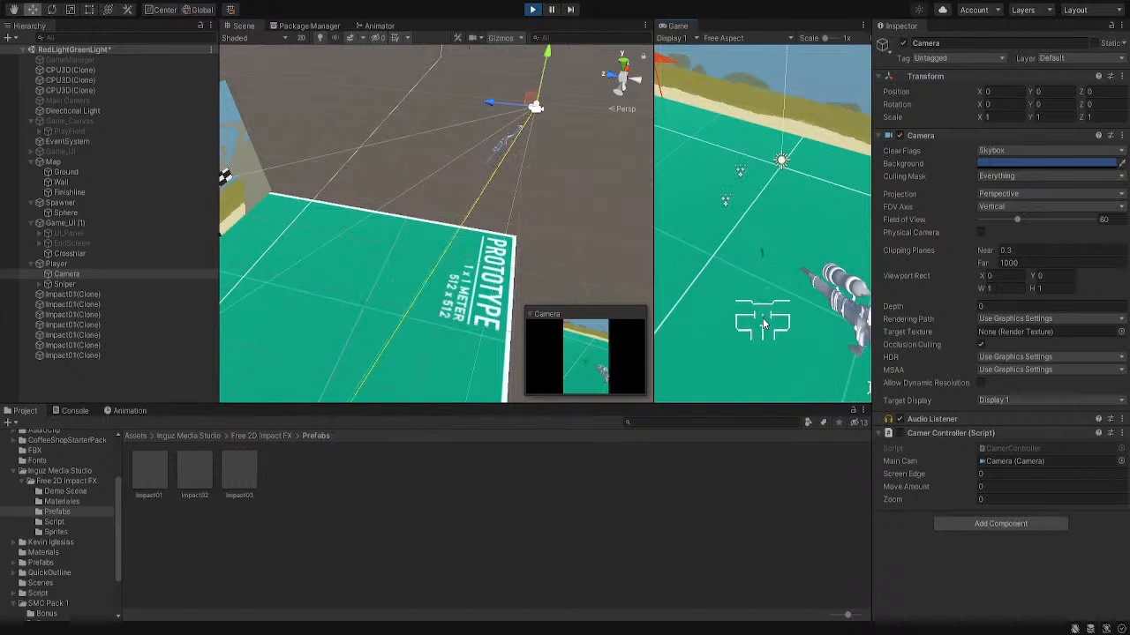
{"action": "left_click", "coordinate": [816, 262]}
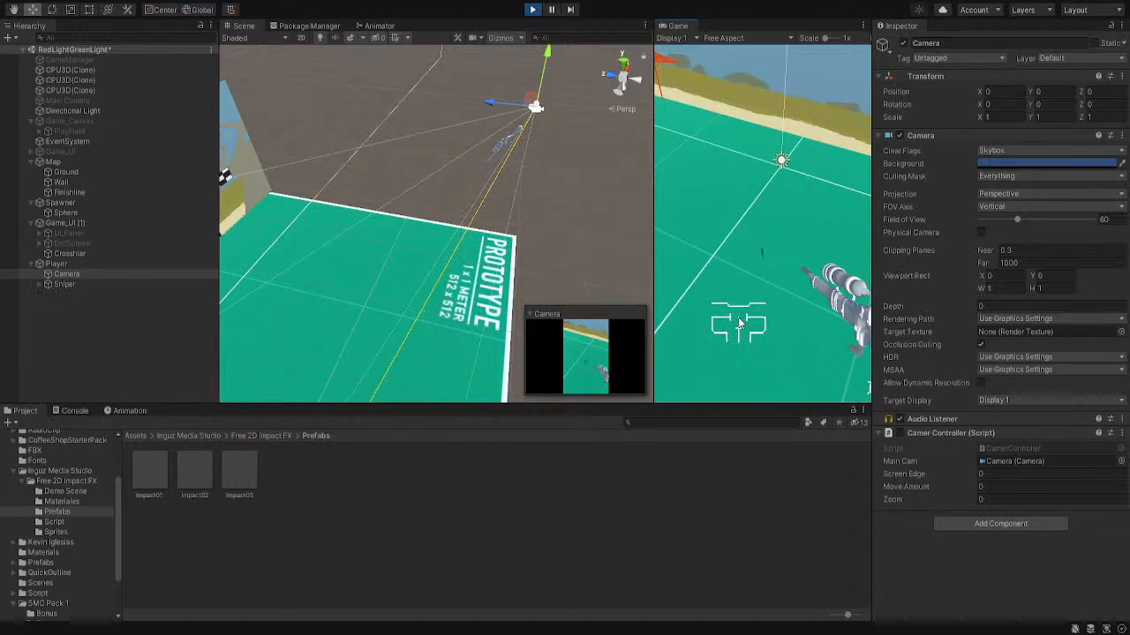
{"action": "left_click", "coordinate": [731, 196]}
{"action": "left_click", "coordinate": [766, 232]}
{"action": "left_click", "coordinate": [808, 264]}
{"action": "left_click", "coordinate": [805, 249]}
{"action": "left_click", "coordinate": [792, 227]}
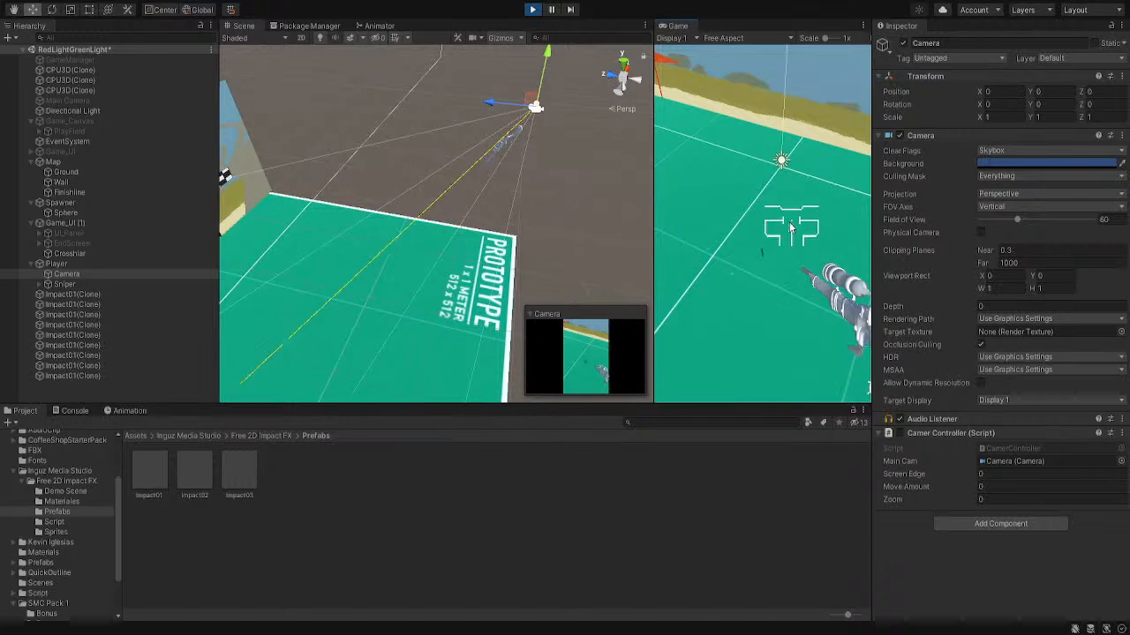
{"action": "left_click", "coordinate": [743, 180]}
{"action": "left_click", "coordinate": [768, 198]}
{"action": "left_click", "coordinate": [768, 232]}
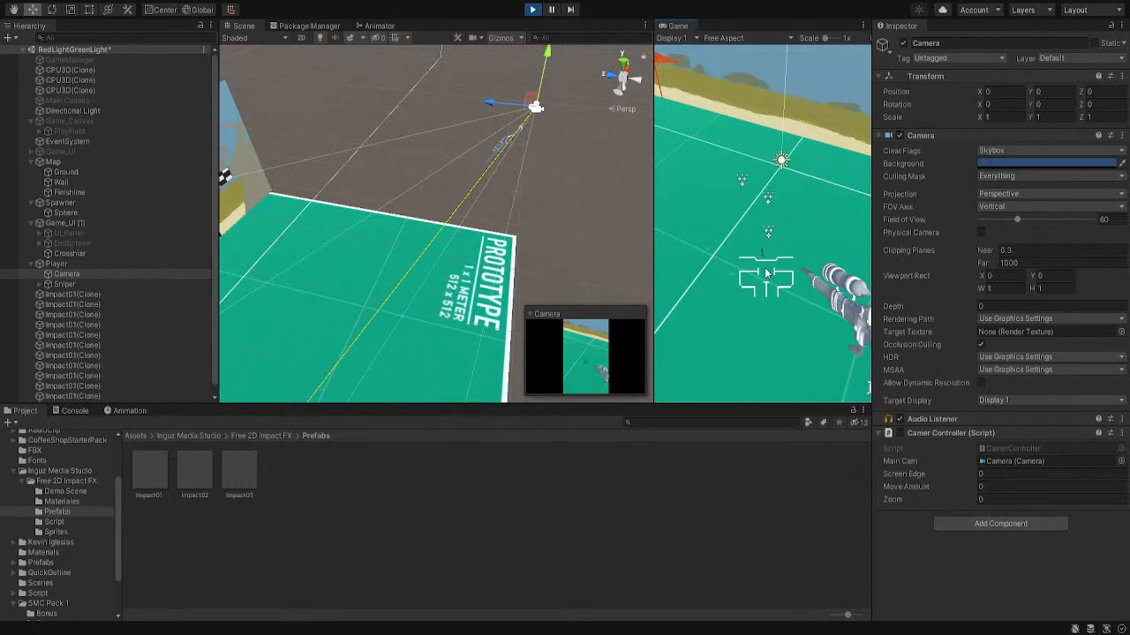
Frame the first Impact01(Clone) in the Scene view, examine its placement relative to the ground, and stop the game
{"action": "left_click", "coordinate": [92, 297]}
{"action": "double_click", "coordinate": [92, 297]}
{"action": "scroll", "coordinate": [389, 255], "scroll_direction": "down", "scroll_amount": 3}
{"action": "mouse_move", "coordinate": [389, 255]}
{"action": "middle_mouse_down"}
{"action": "mouse_move", "coordinate": [461, 139]}
{"action": "mouse_move", "coordinate": [472, 68]}
{"action": "mouse_move", "coordinate": [434, 148]}
{"action": "middle_mouse_up"}
{"action": "left_click_drag", "start_coordinate": [470, 118], "coordinate": [475, 87]}
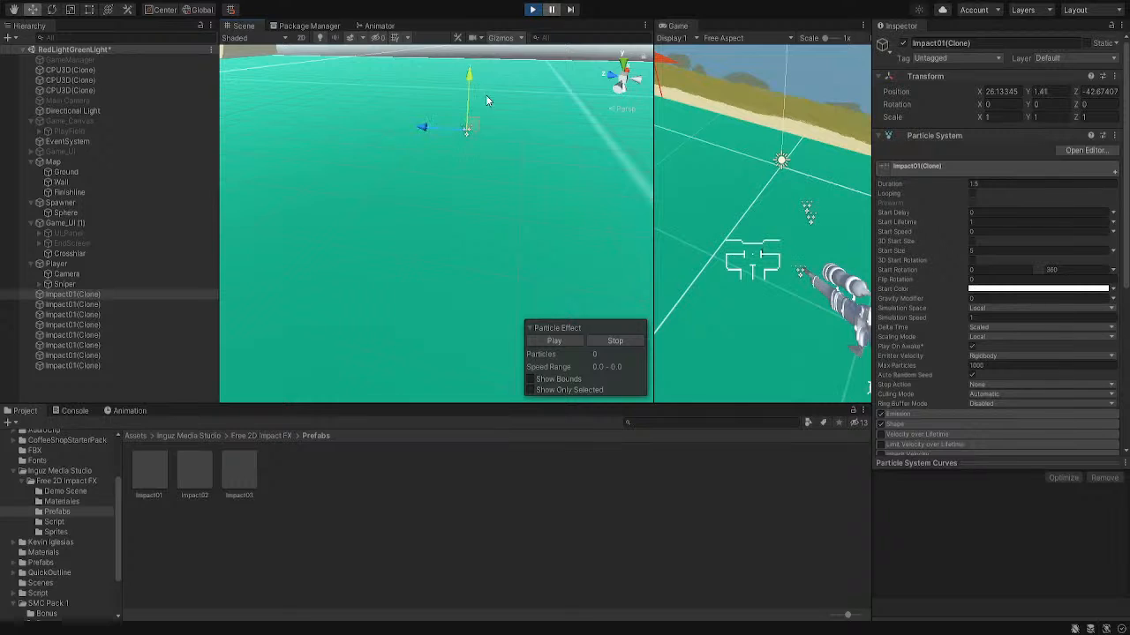
{"action": "right_click_drag", "start_coordinate": [486, 95], "coordinate": [497, 187]}
{"action": "middle_click_drag", "start_coordinate": [497, 187], "coordinate": [361, 252]}
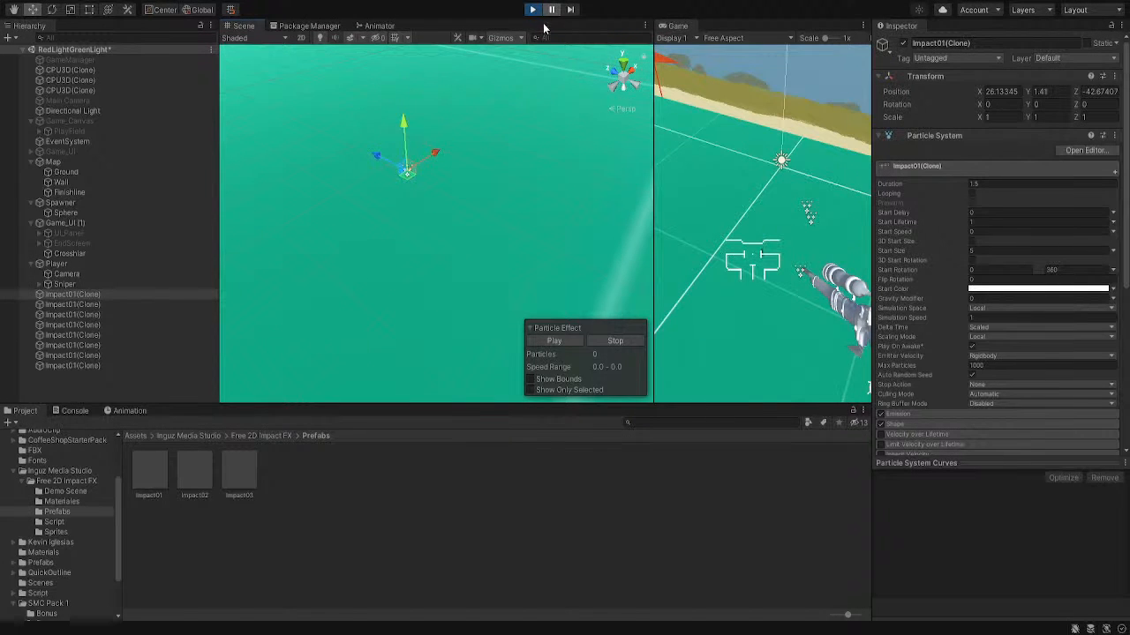
{"action": "scroll", "coordinate": [465, 100], "scroll_direction": "down", "scroll_amount": 2}
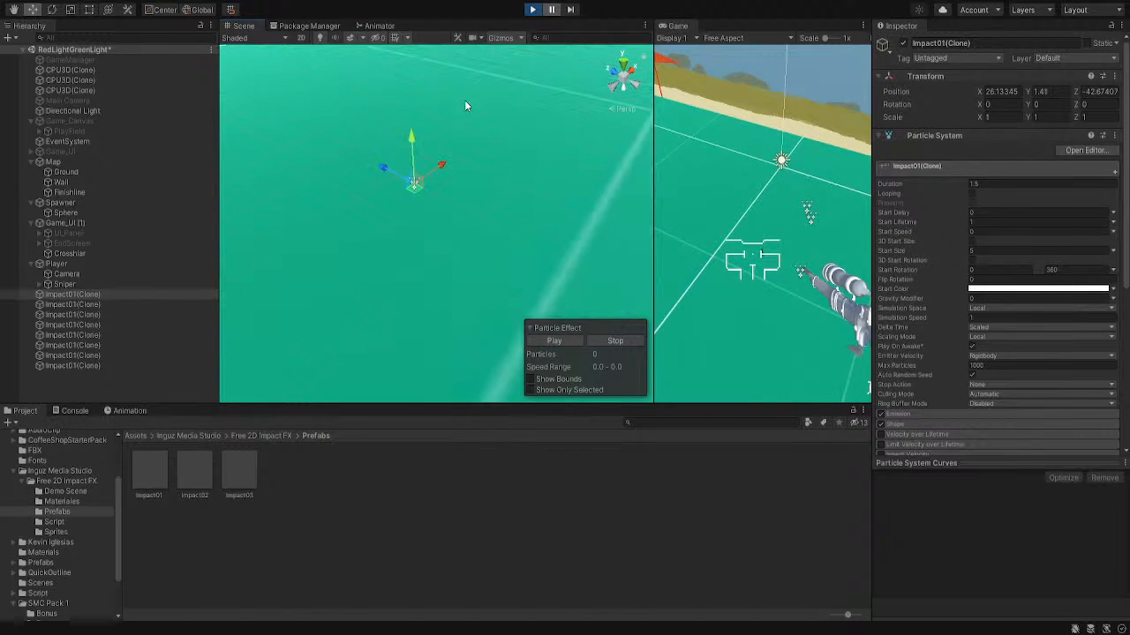
{"action": "left_click", "coordinate": [536, 10]}
{"action": "scroll", "coordinate": [499, 183], "scroll_direction": "down", "scroll_amount": 2}
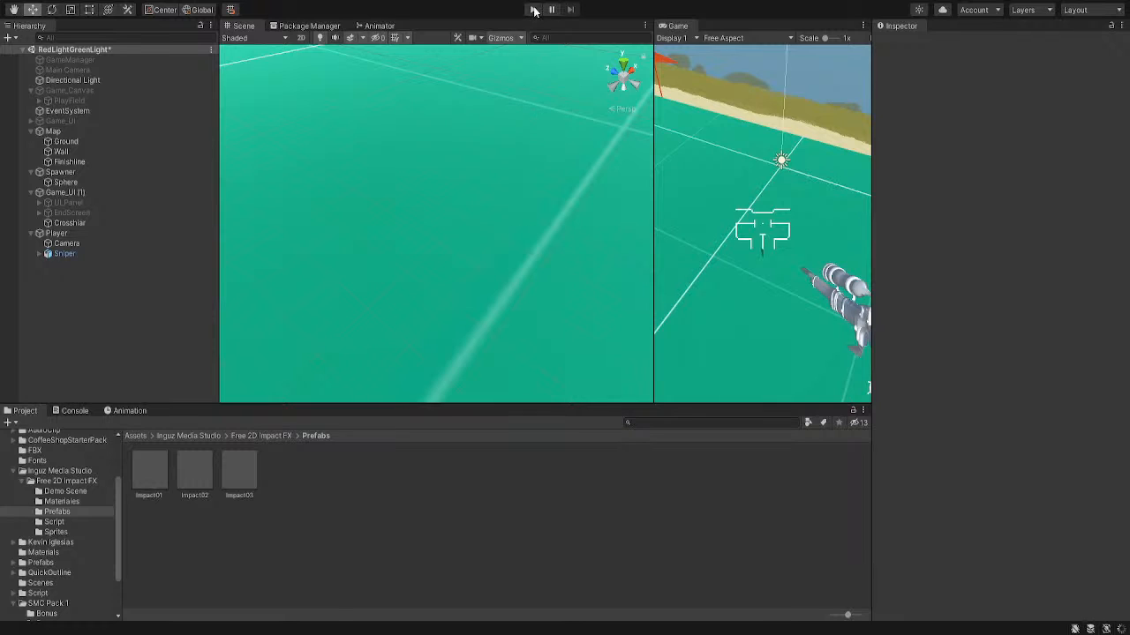
Run the game to test sniper shots at the ground and the passing CPU characters, then stop it
{"action": "left_click", "coordinate": [533, 10]}
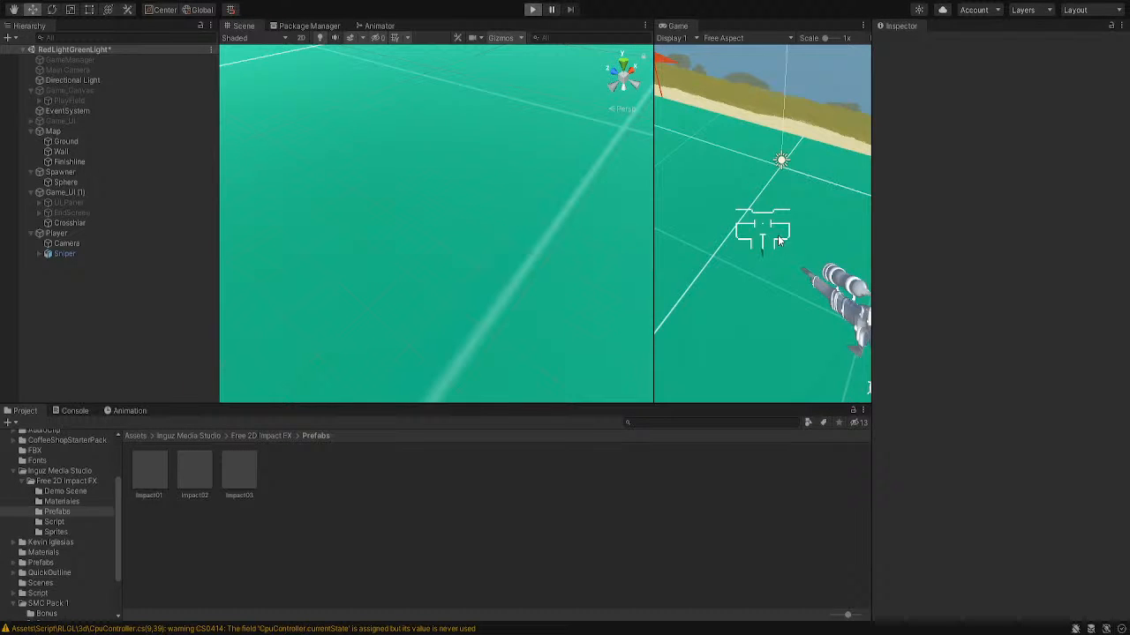
{"action": "left_click", "coordinate": [756, 245]}
{"action": "left_click", "coordinate": [743, 303]}
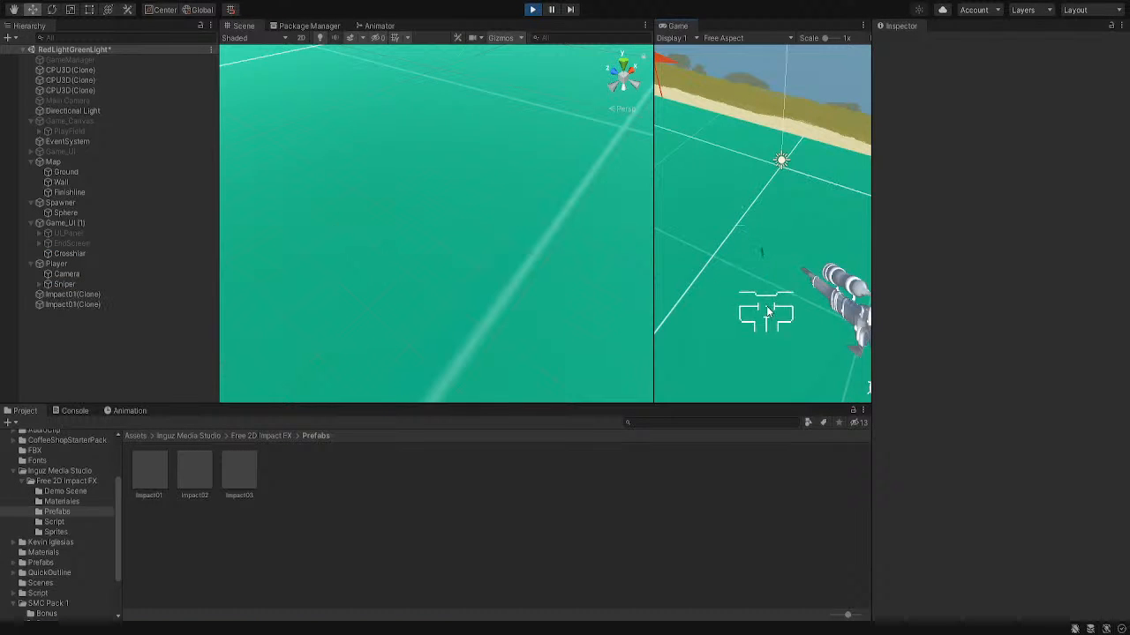
{"action": "left_click", "coordinate": [803, 233]}
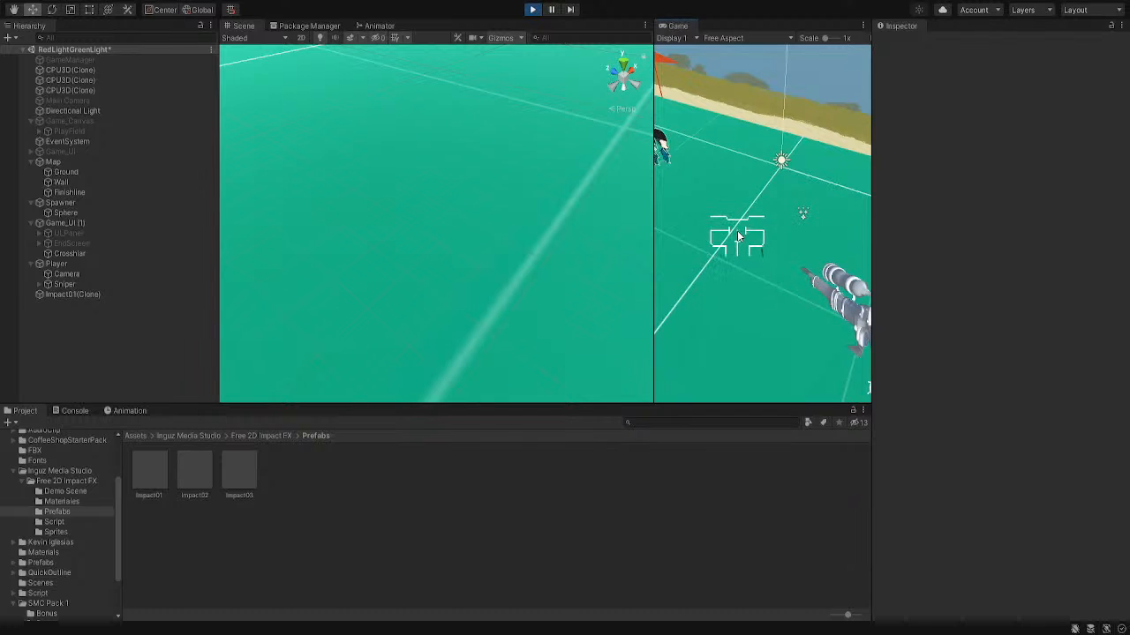
{"action": "left_click", "coordinate": [703, 166]}
{"action": "left_click", "coordinate": [759, 200]}
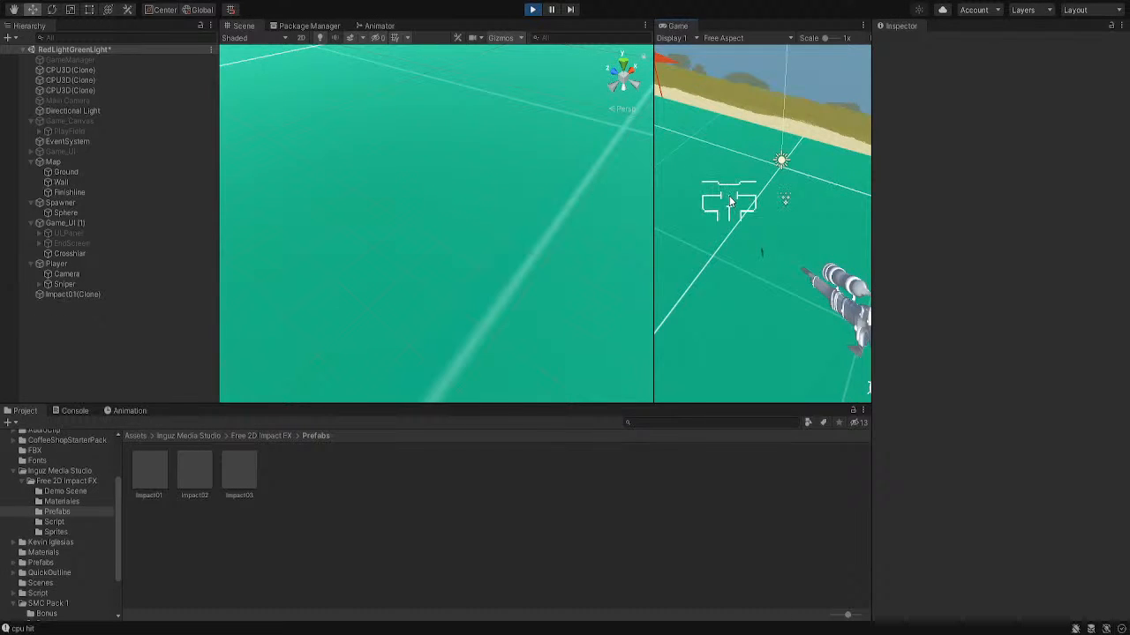
{"action": "left_click", "coordinate": [530, 9]}
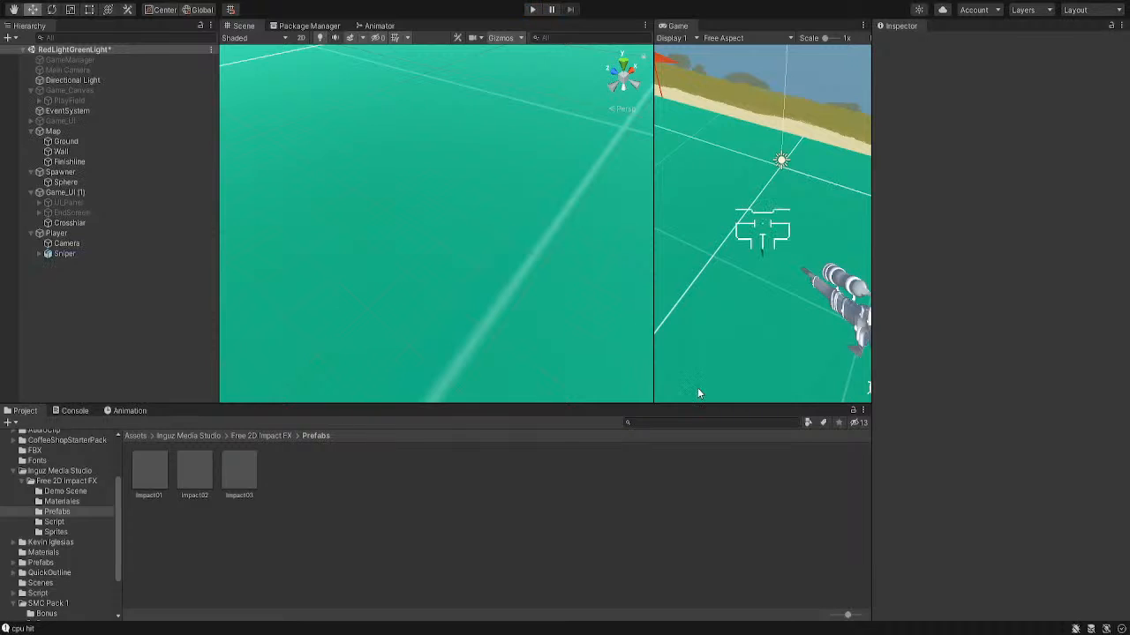
Bring the map back into the Scene view and collapse the Inguz Media Studio folder in the project assets
{"action": "scroll", "coordinate": [521, 274], "scroll_direction": "down", "scroll_amount": 7}
{"action": "scroll", "coordinate": [511, 267], "scroll_direction": "down", "scroll_amount": 3}
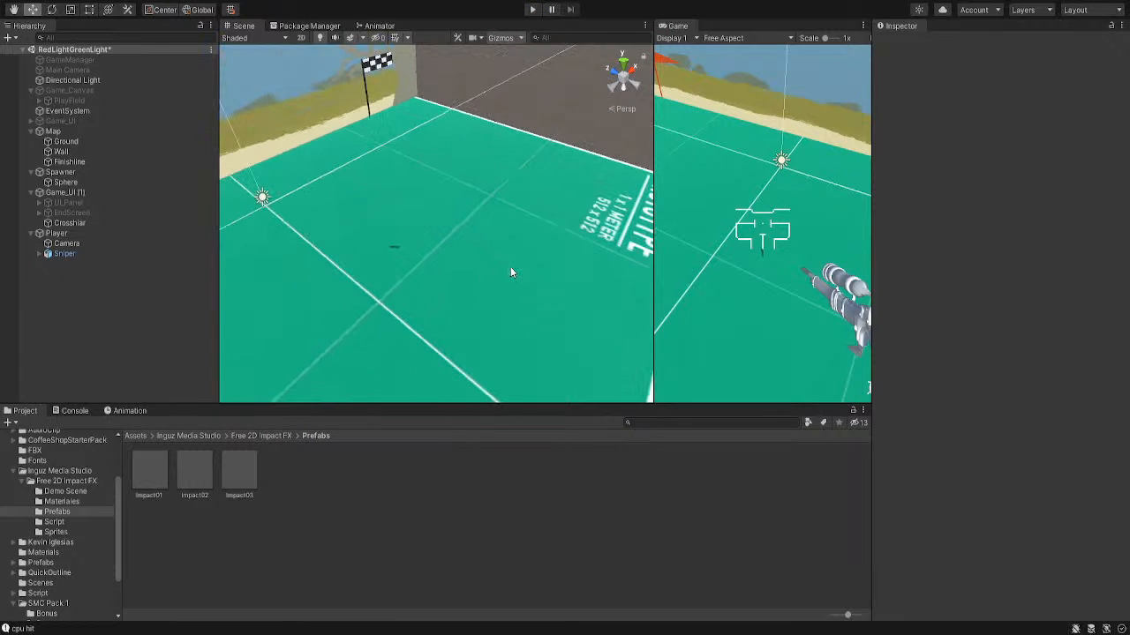
{"action": "scroll", "coordinate": [420, 286], "scroll_direction": "down", "scroll_amount": 1}
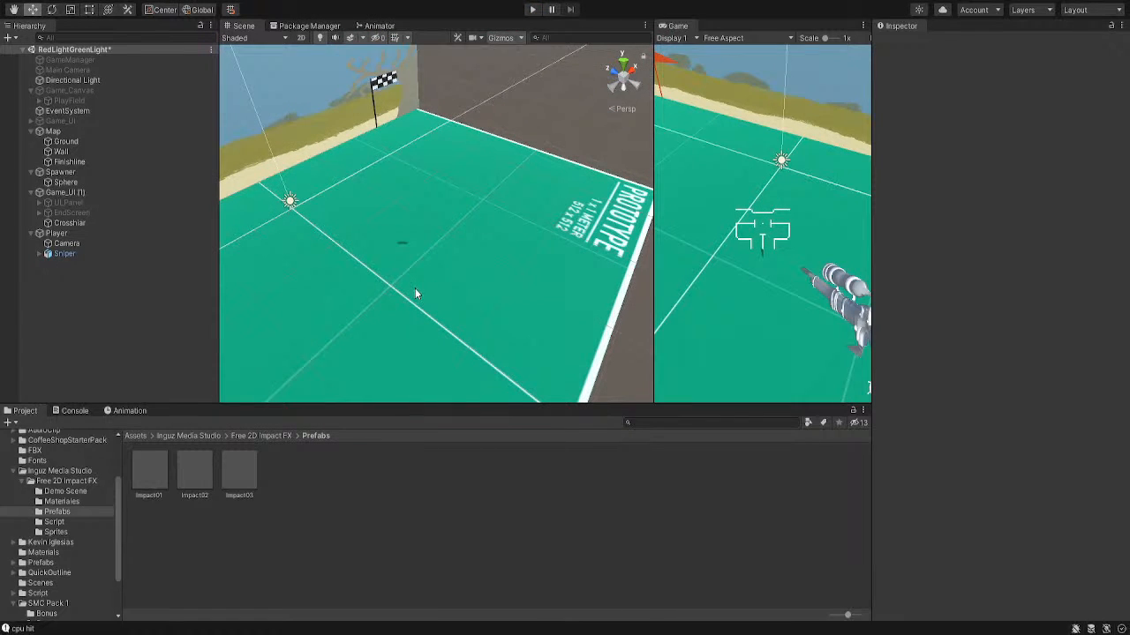
{"action": "left_click", "coordinate": [24, 472]}
{"action": "left_click", "coordinate": [13, 471]}
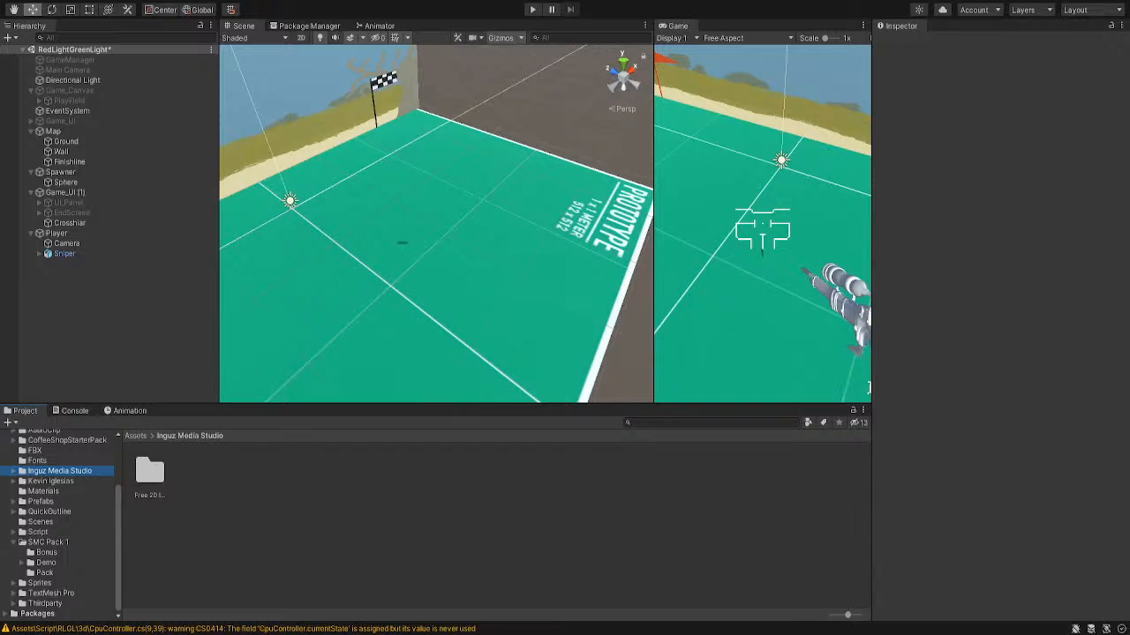
Run the game, shoot at the moving CPU3D clones to test hit detection, and stop the game
{"action": "left_click", "coordinate": [533, 9]}
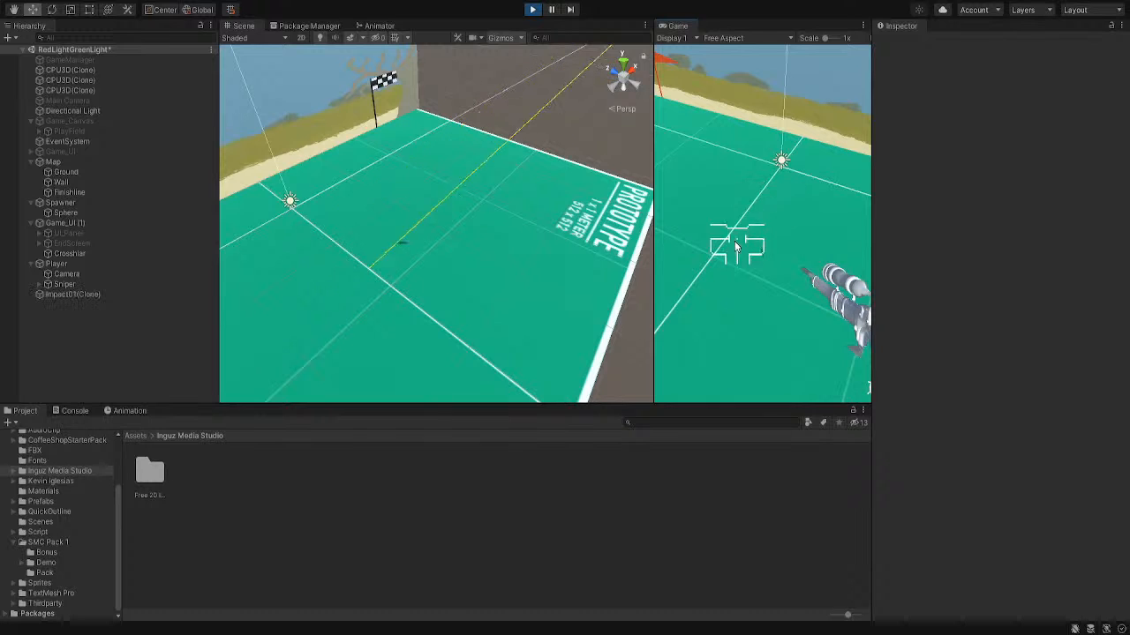
{"action": "left_click", "coordinate": [716, 254]}
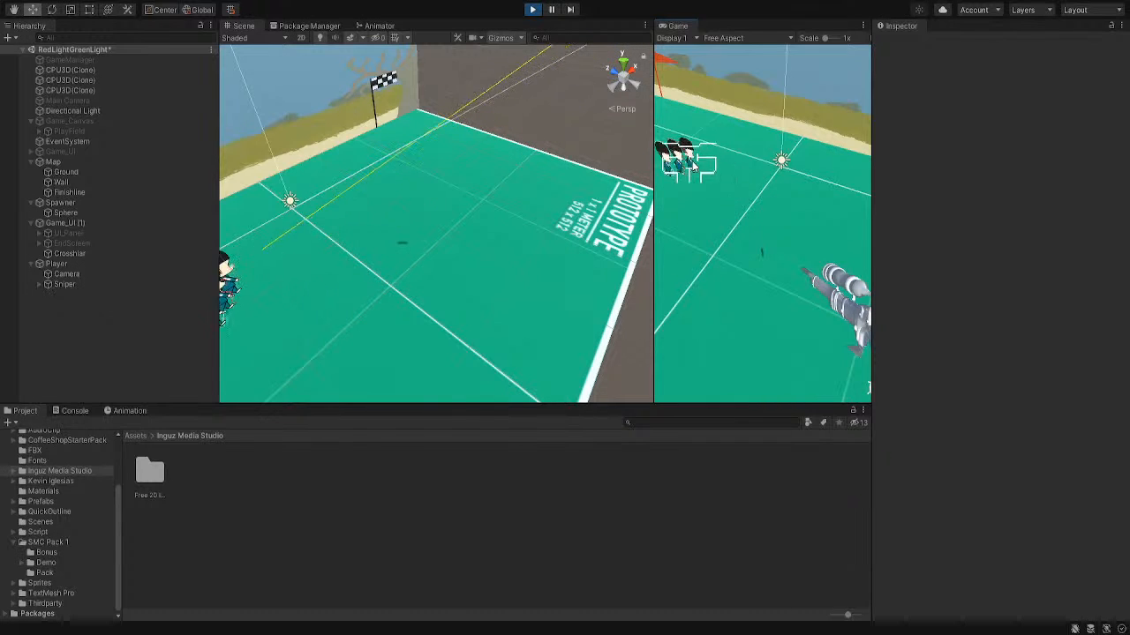
{"action": "left_click", "coordinate": [724, 187]}
{"action": "left_click", "coordinate": [751, 191]}
{"action": "left_click", "coordinate": [794, 221]}
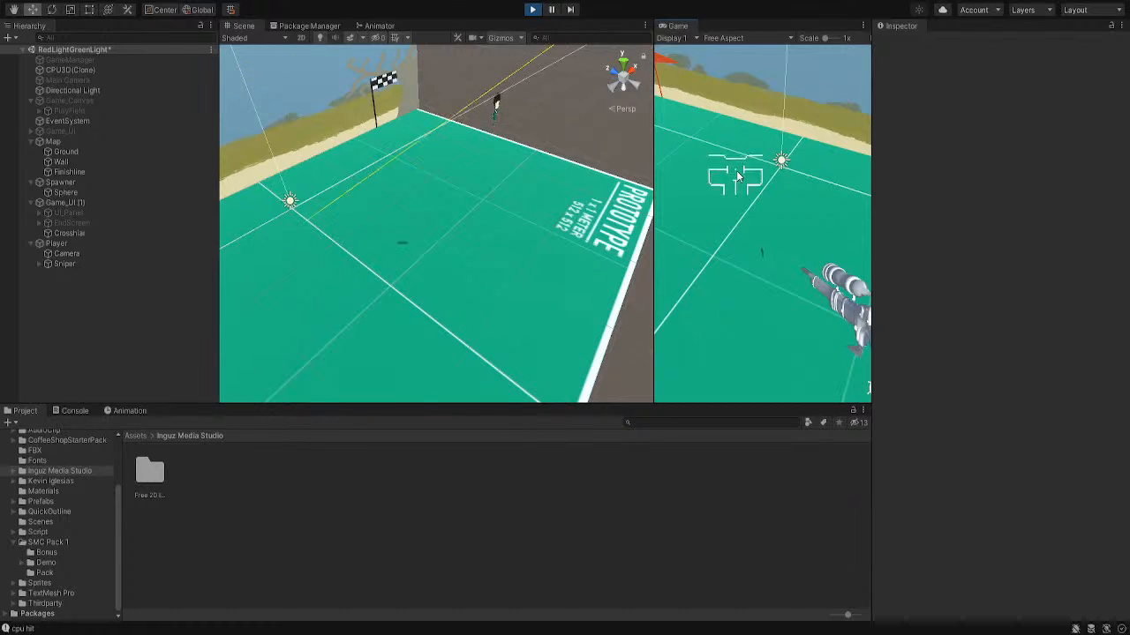
{"action": "key", "text": "ctrl+p"}
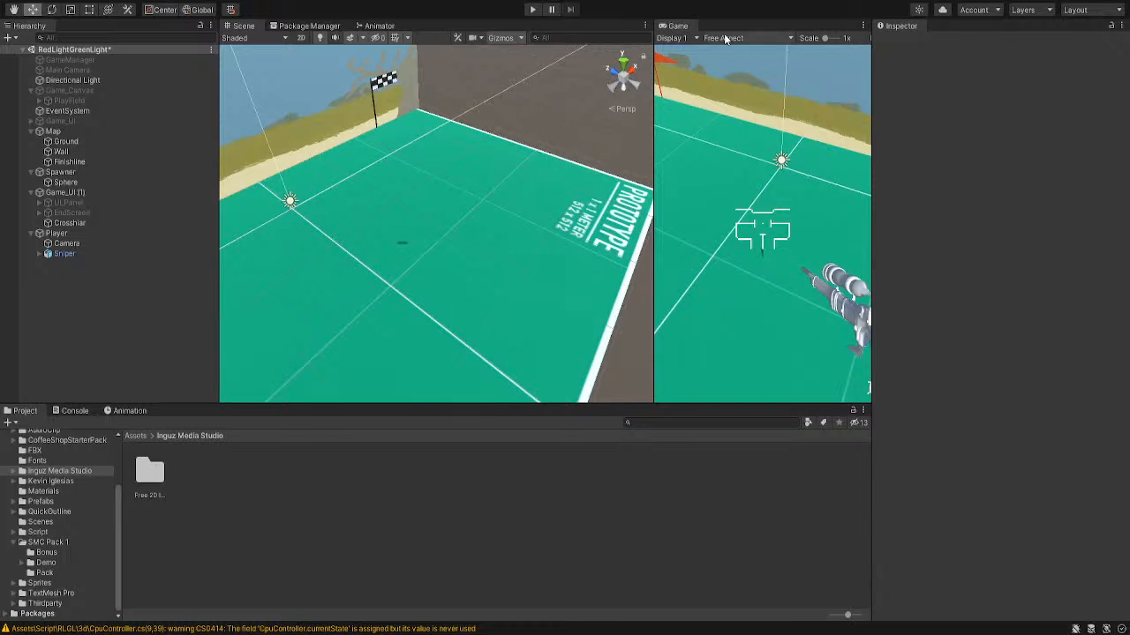
Dock the Game view as a tab beside the Animator in the Scene view's group
{"action": "left_click_drag", "start_coordinate": [676, 25], "coordinate": [585, 19]}
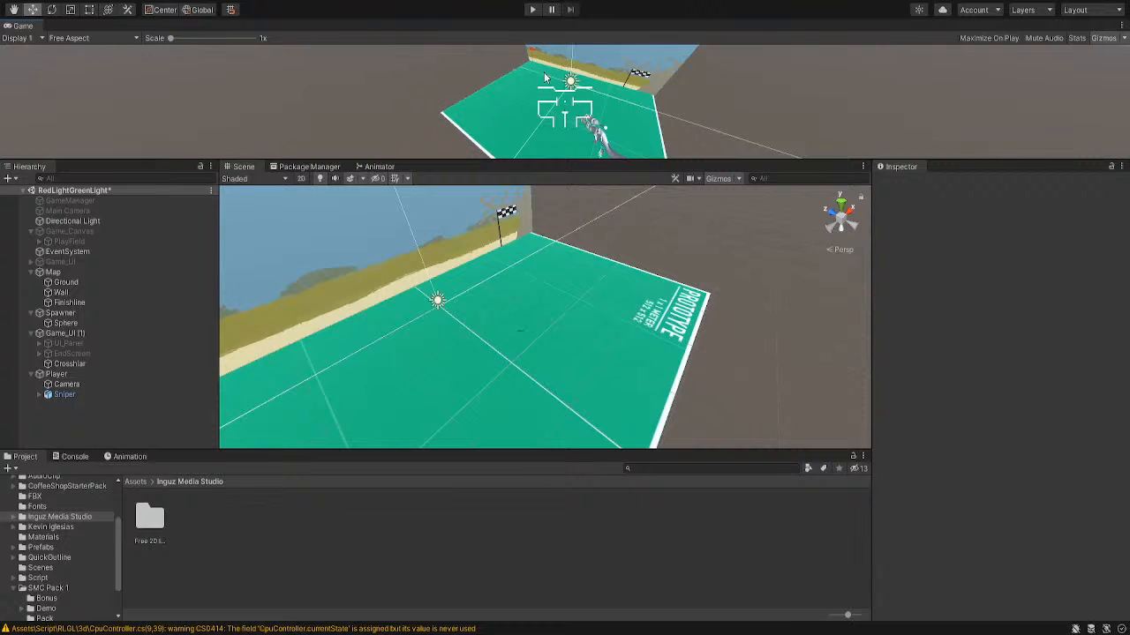
{"action": "left_click_drag", "start_coordinate": [24, 26], "coordinate": [438, 175]}
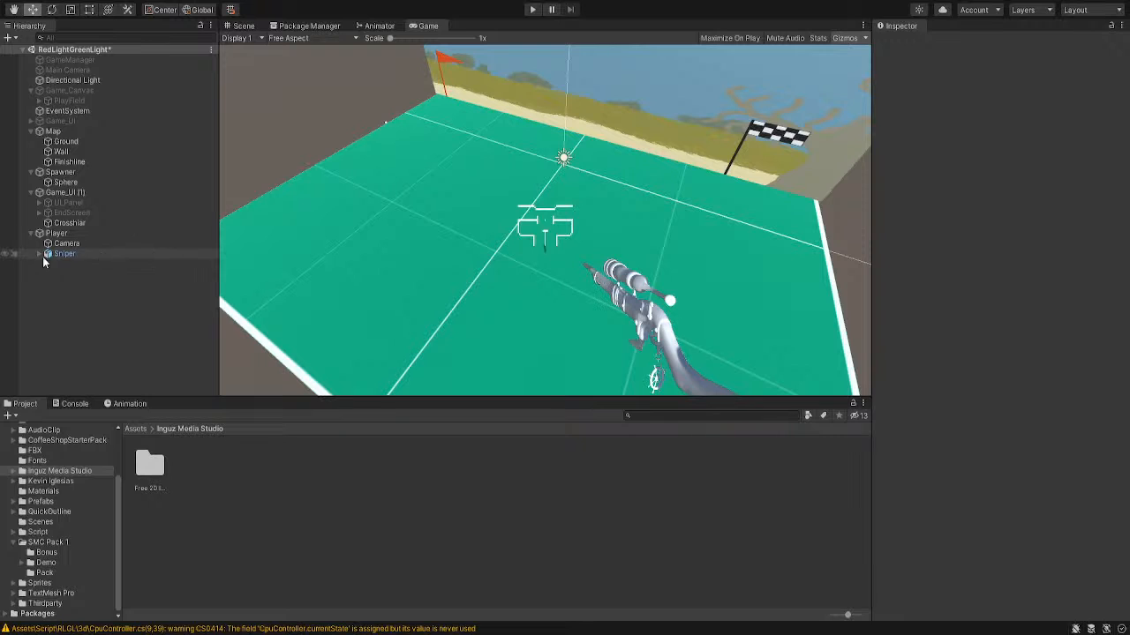
Set the Player Controller's Screen Edge to 10 and Move Amount to 3 on the Player object
{"action": "left_click", "coordinate": [57, 233]}
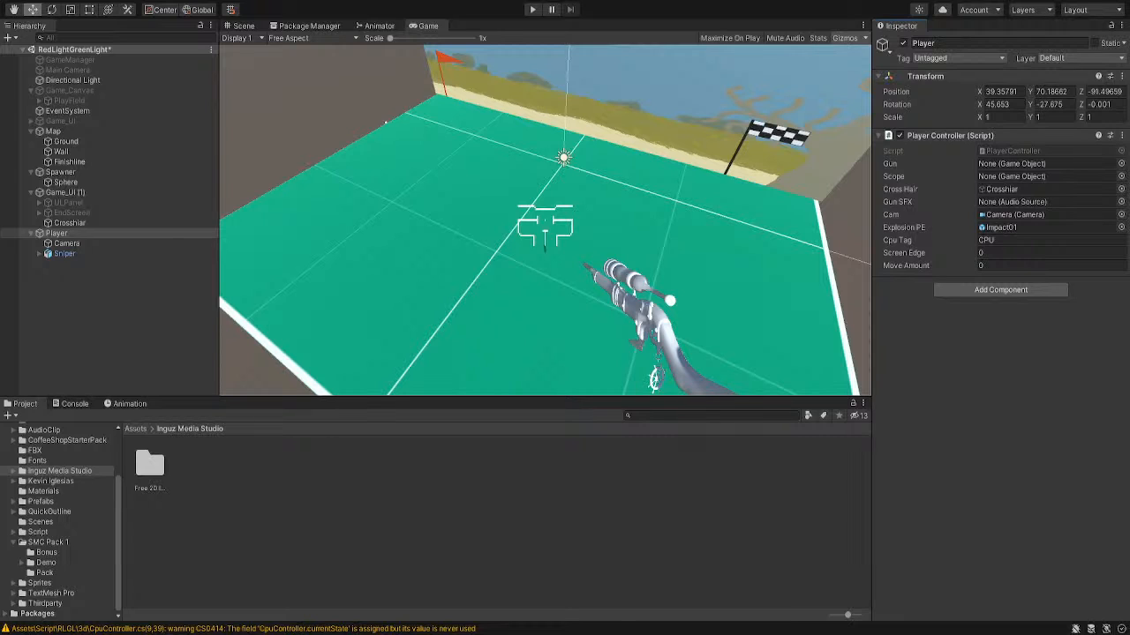
{"action": "left_click", "coordinate": [990, 252]}
{"action": "type", "text": "10"}
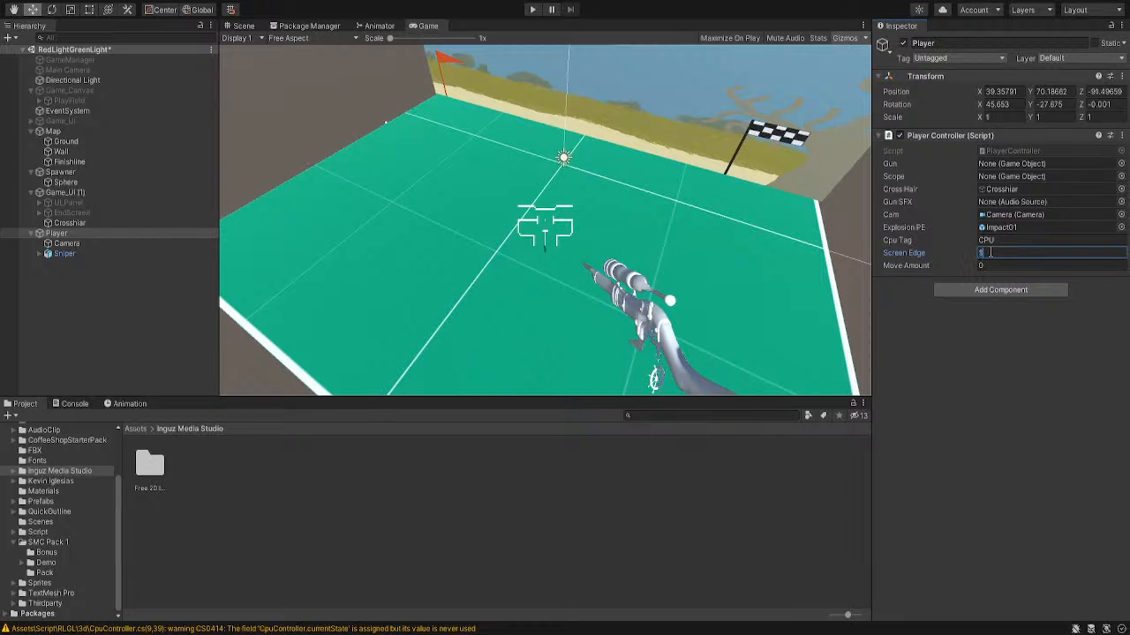
{"action": "left_click", "coordinate": [985, 265]}
{"action": "type", "text": "3"}
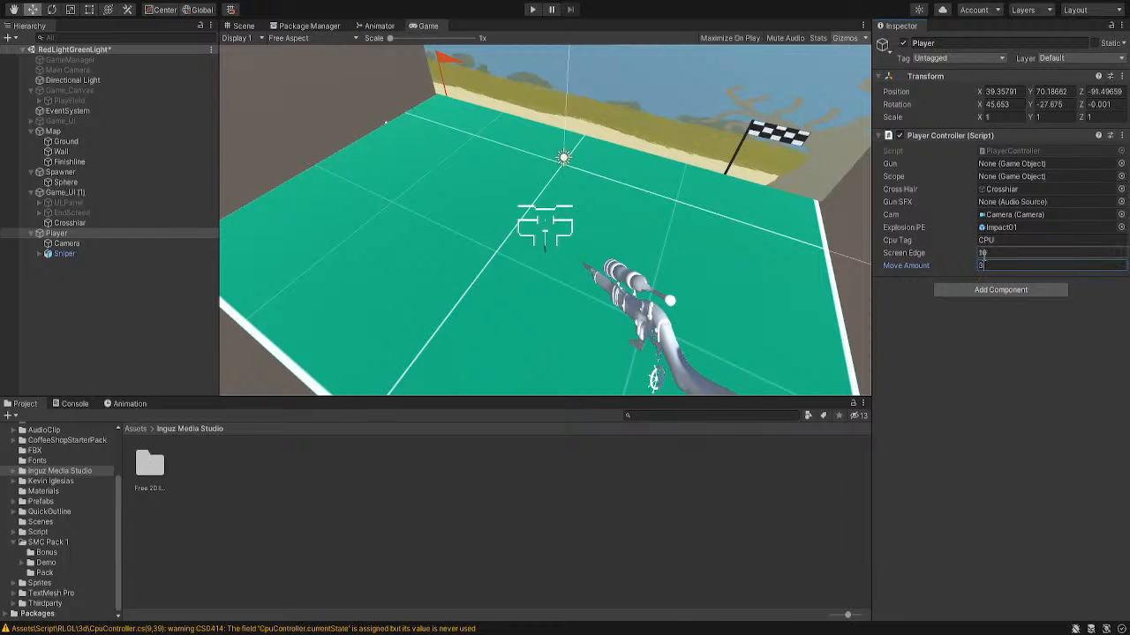
{"action": "key", "text": "Return"}
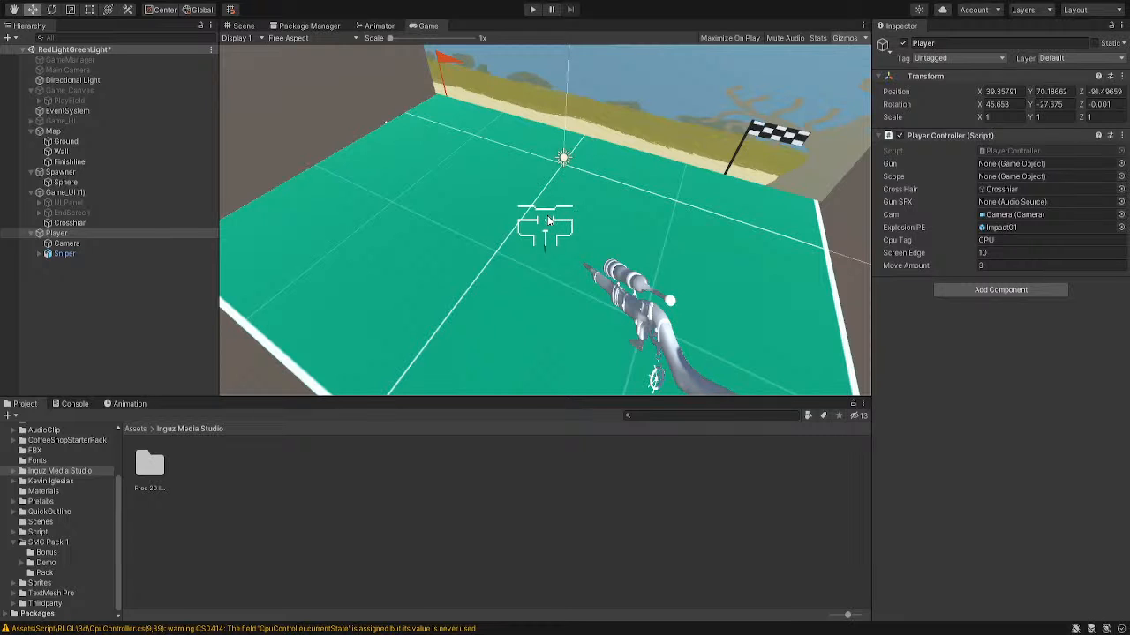
Run the game twice to test moving the player with the crosshair at the screen edges, stopping it each time
{"action": "left_click", "coordinate": [533, 10]}
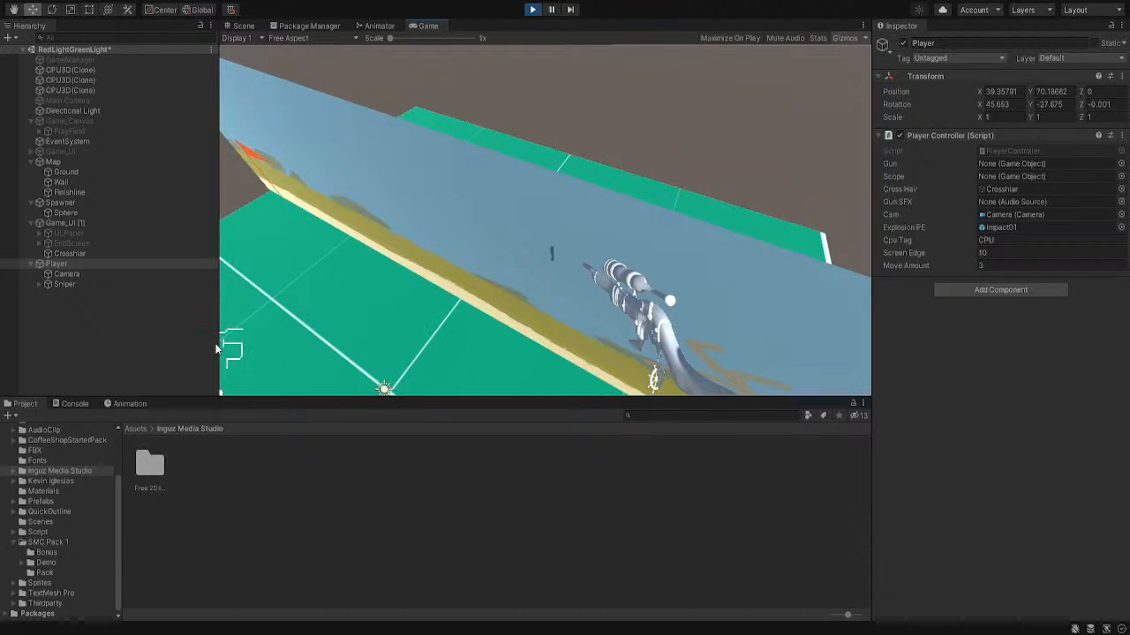
{"action": "left_click", "coordinate": [533, 10]}
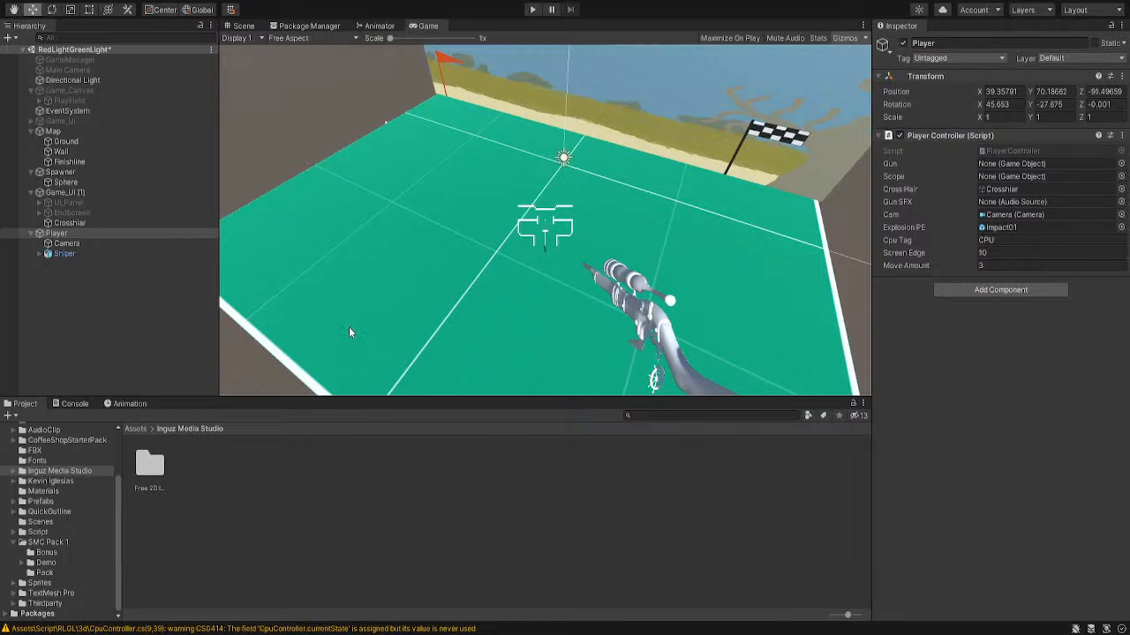
{"action": "left_click", "coordinate": [533, 9]}
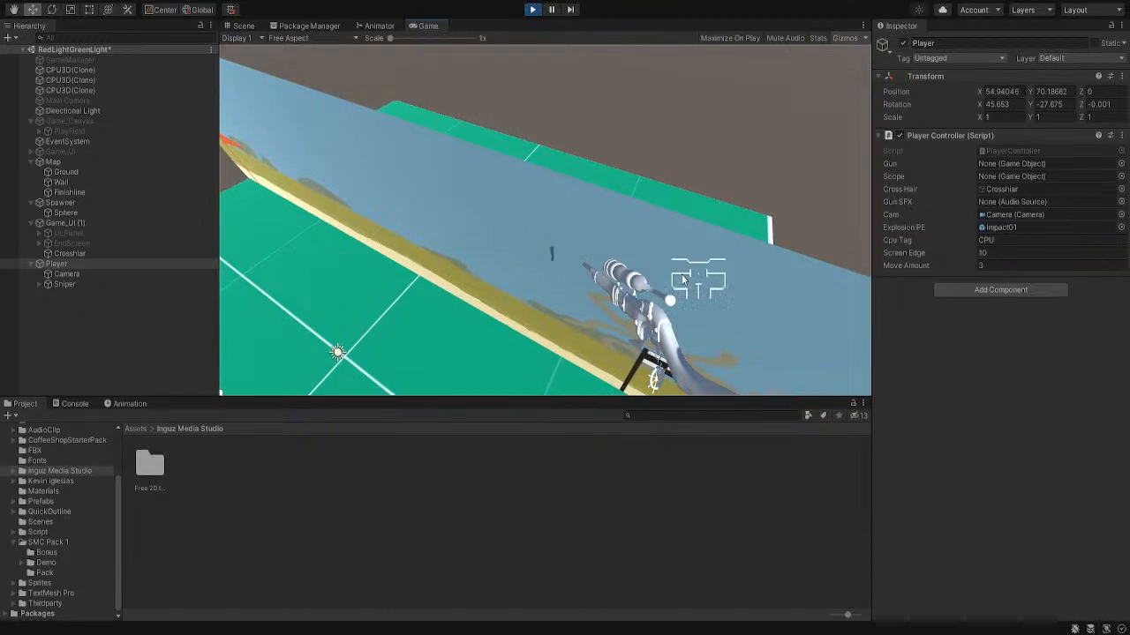
{"action": "left_click", "coordinate": [533, 8]}
Remove the Camer Controller script component from the Player's Camera
{"action": "left_click", "coordinate": [110, 243]}
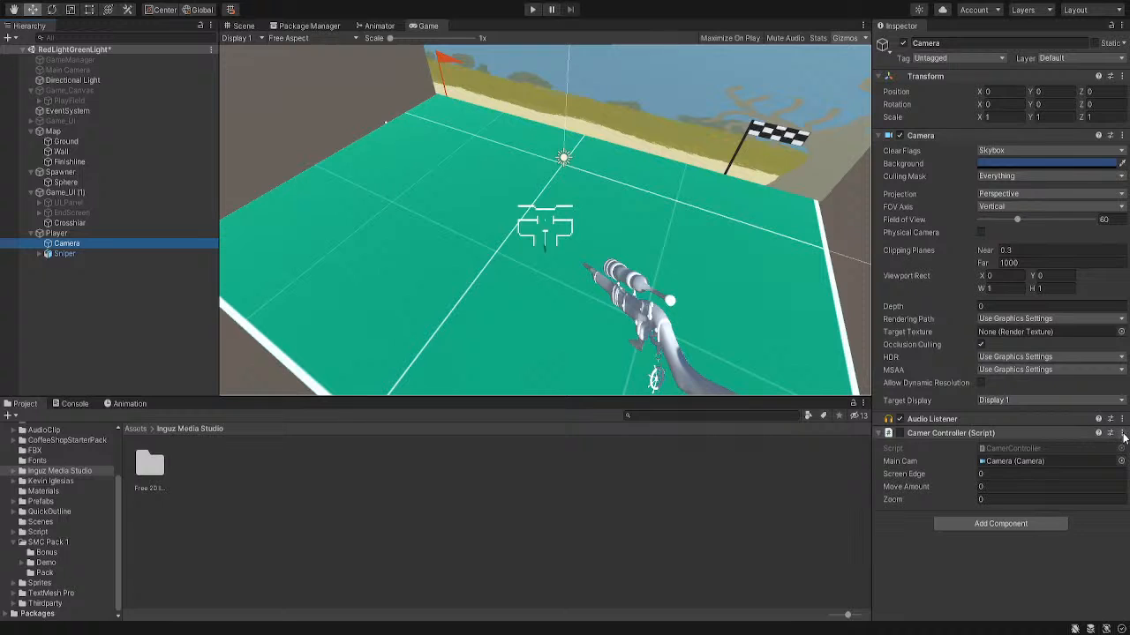
{"action": "left_click", "coordinate": [1056, 495]}
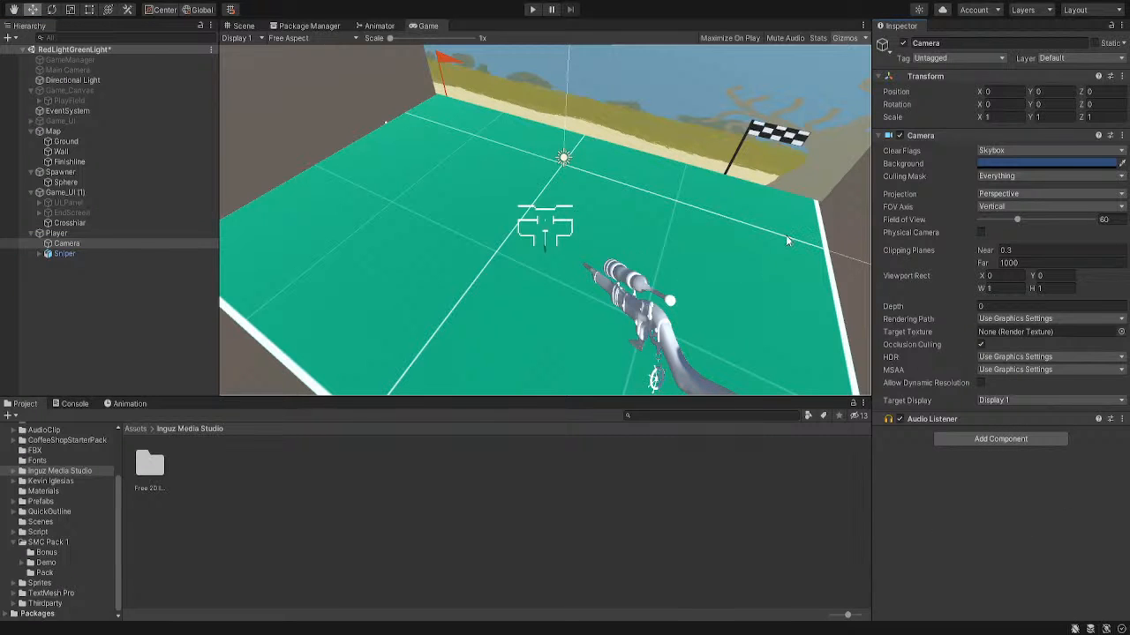
Set the Player Controller's Move Amount to 10 and keep its Screen Edge at 10
{"action": "left_click", "coordinate": [120, 234]}
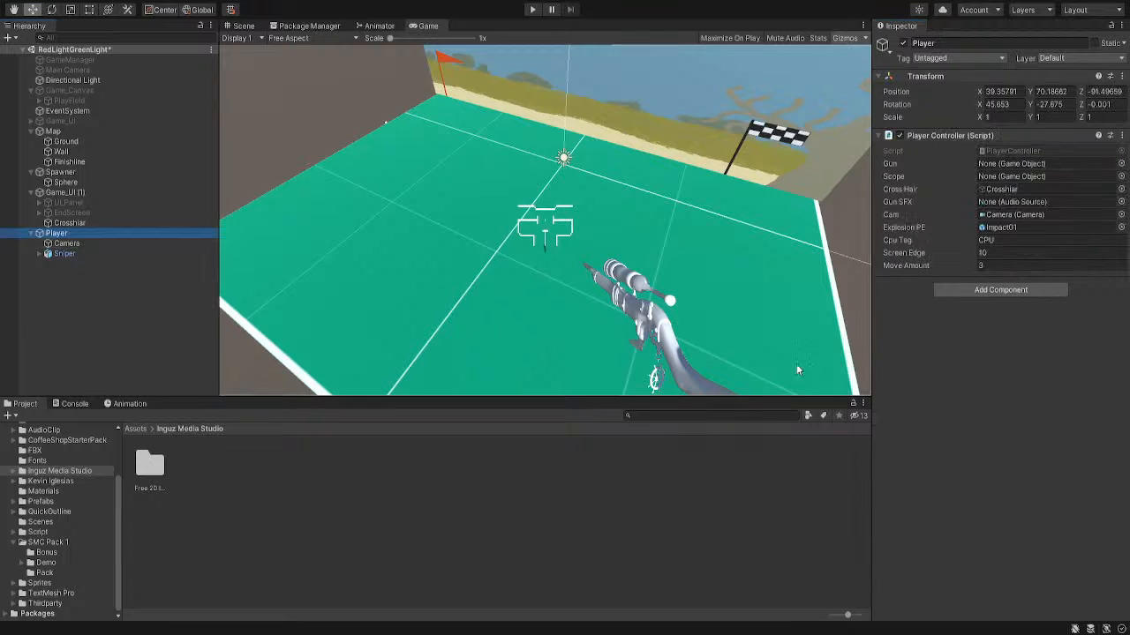
{"action": "left_click", "coordinate": [998, 264]}
{"action": "type", "text": "1"}
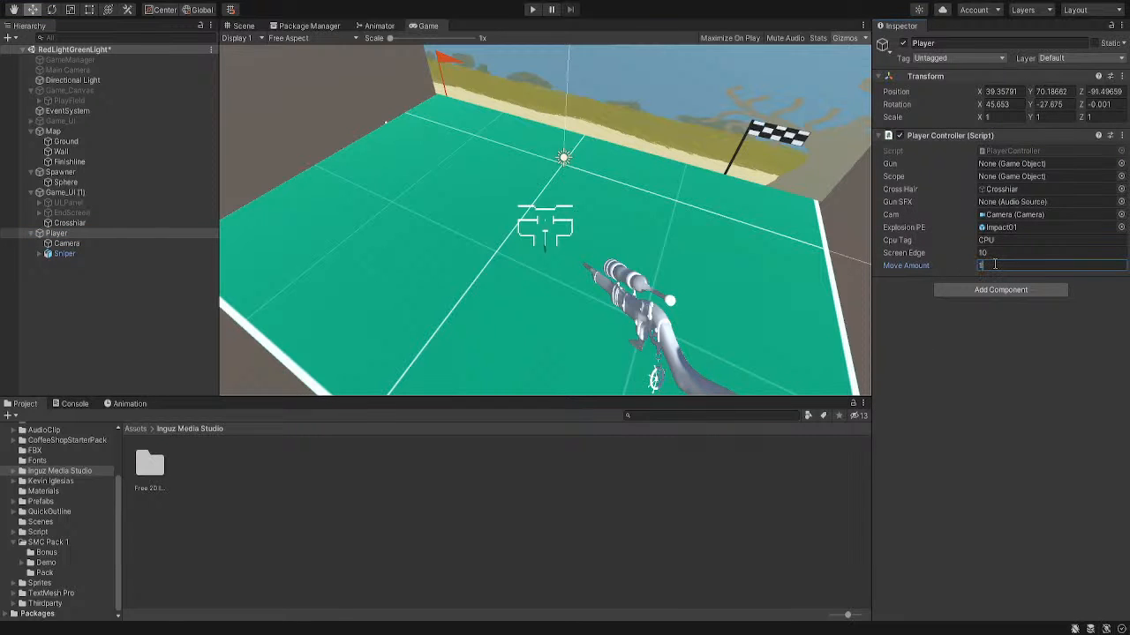
{"action": "type", "text": "0"}
{"action": "left_click", "coordinate": [994, 254]}
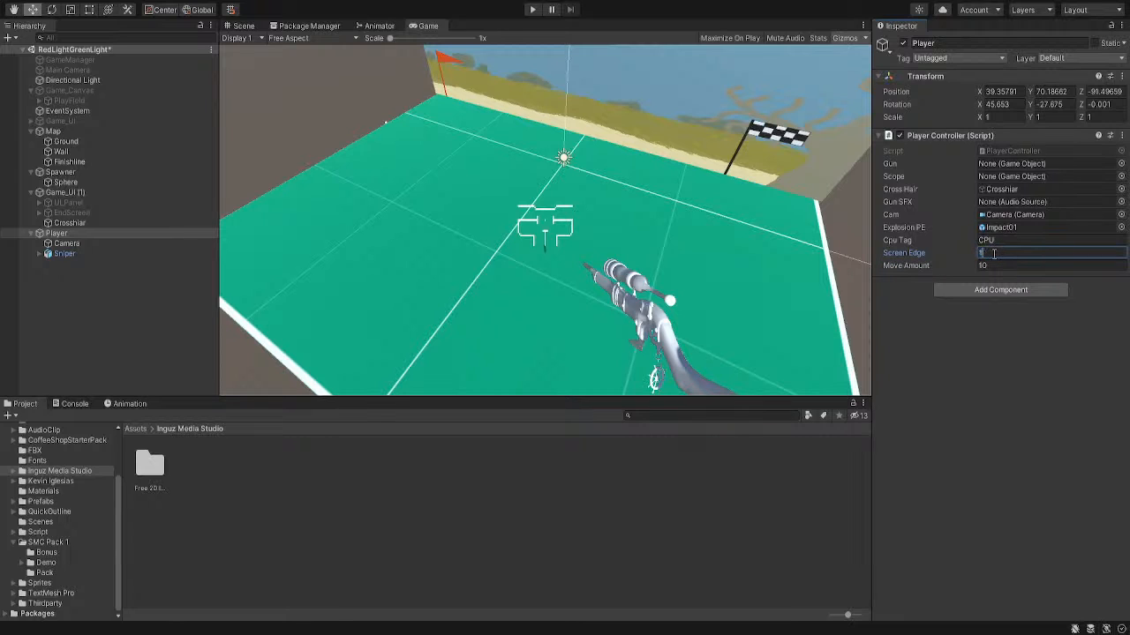
{"action": "left_click", "coordinate": [978, 400]}
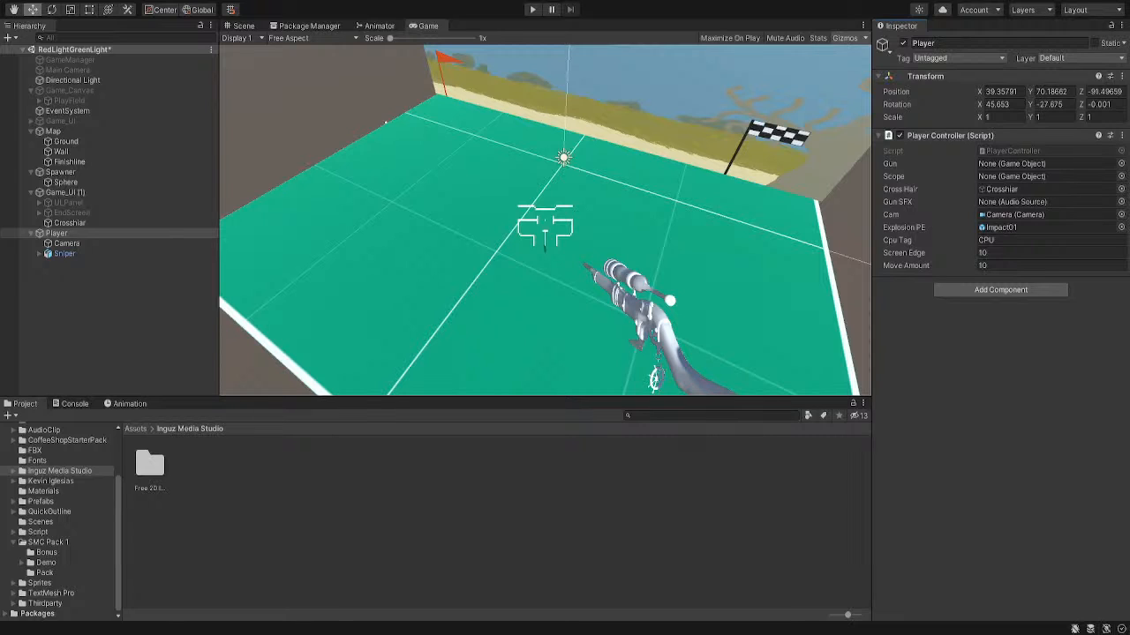
Run the game twice to check the player's position and edge movement with the new Move Amount, stopping it each time
{"action": "left_click", "coordinate": [532, 10]}
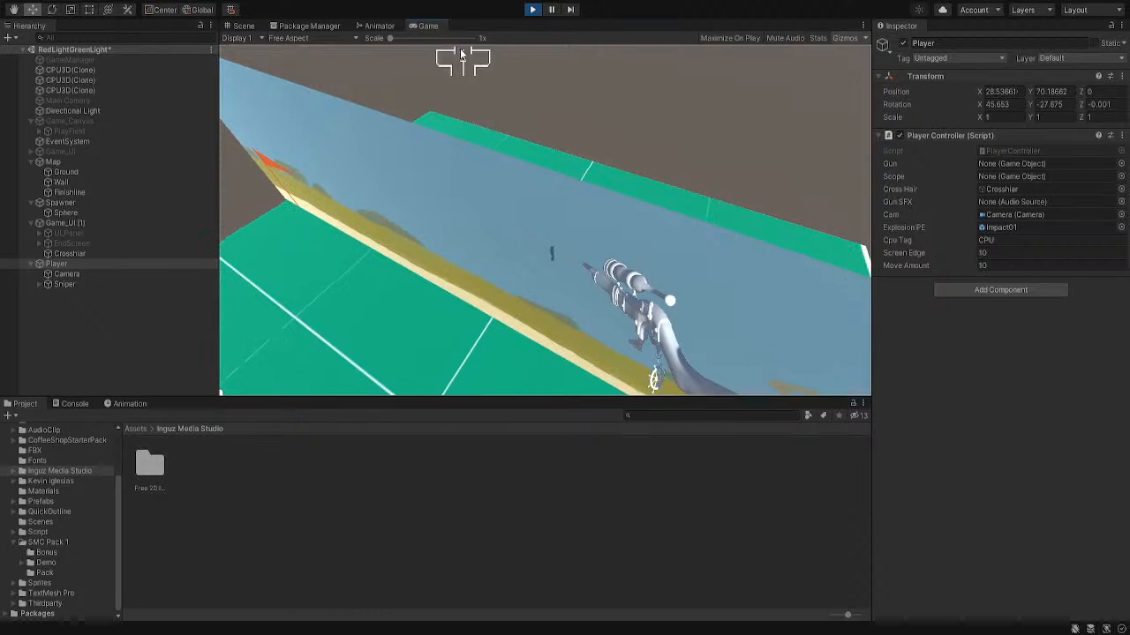
{"action": "left_click", "coordinate": [535, 10]}
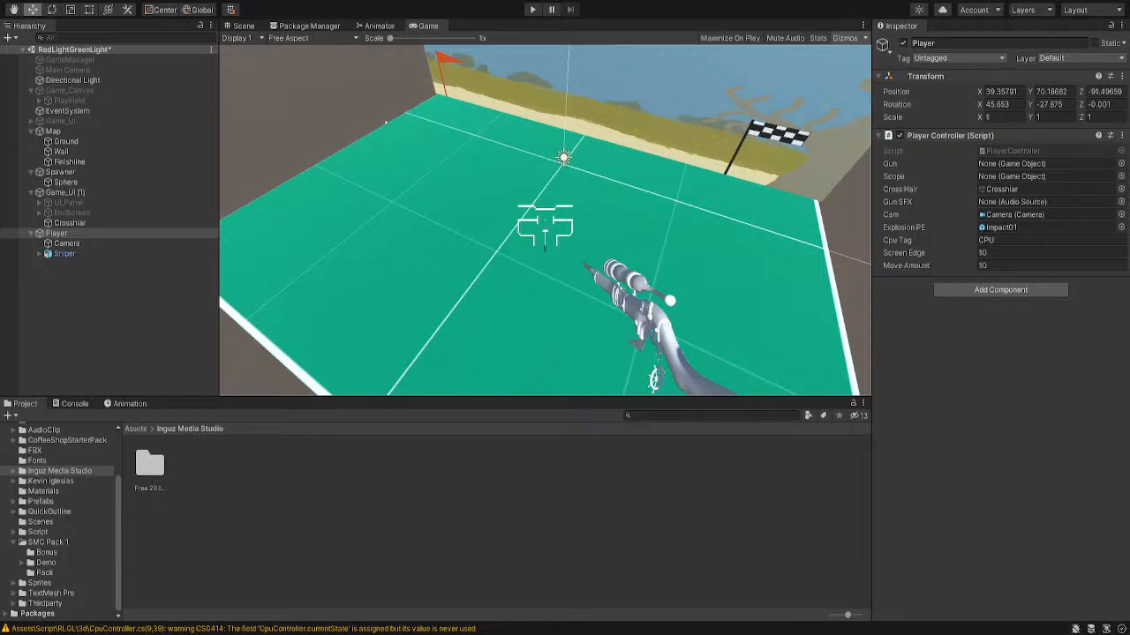
{"action": "left_click", "coordinate": [532, 8]}
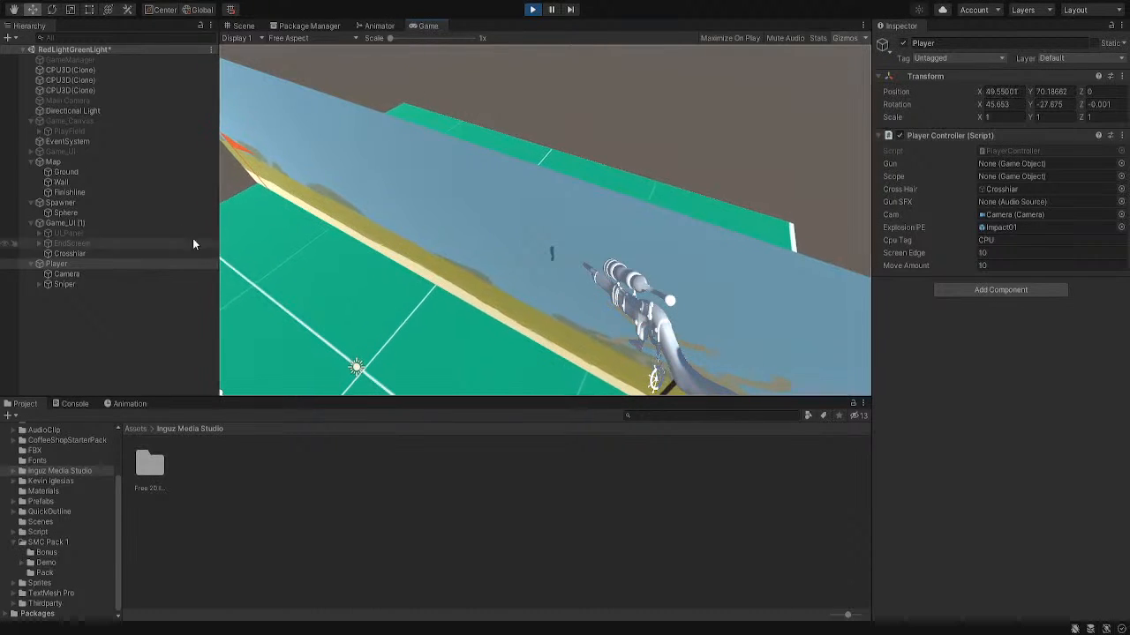
{"action": "left_click", "coordinate": [534, 10]}
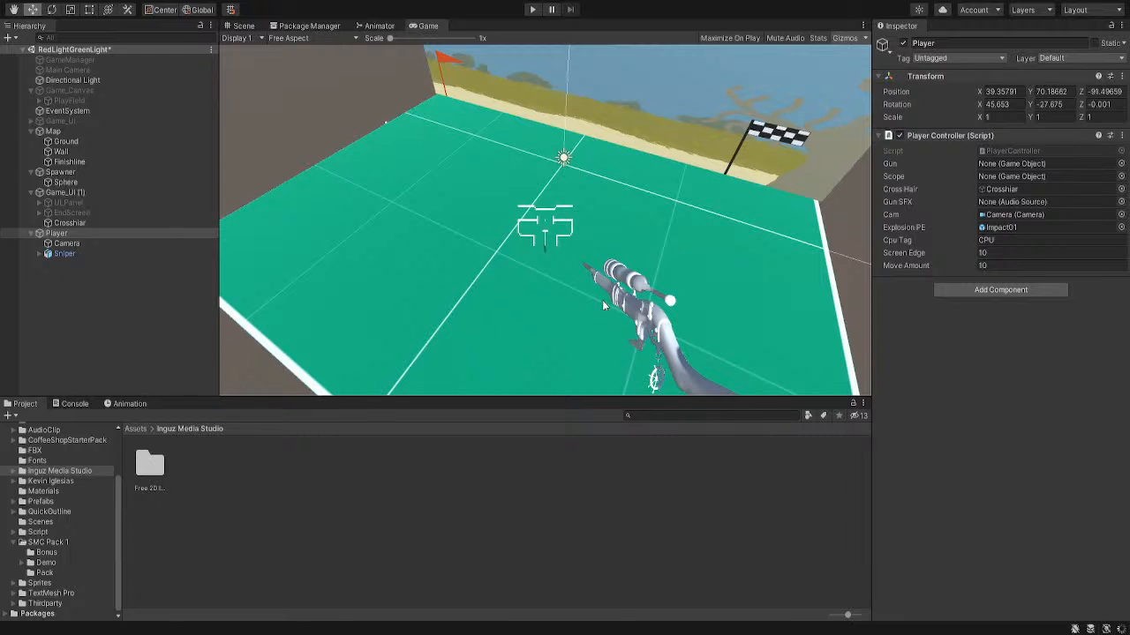
Run the game, move the view sideways, shoot at the CPU3D clones, and stop the game
{"action": "left_click", "coordinate": [529, 10]}
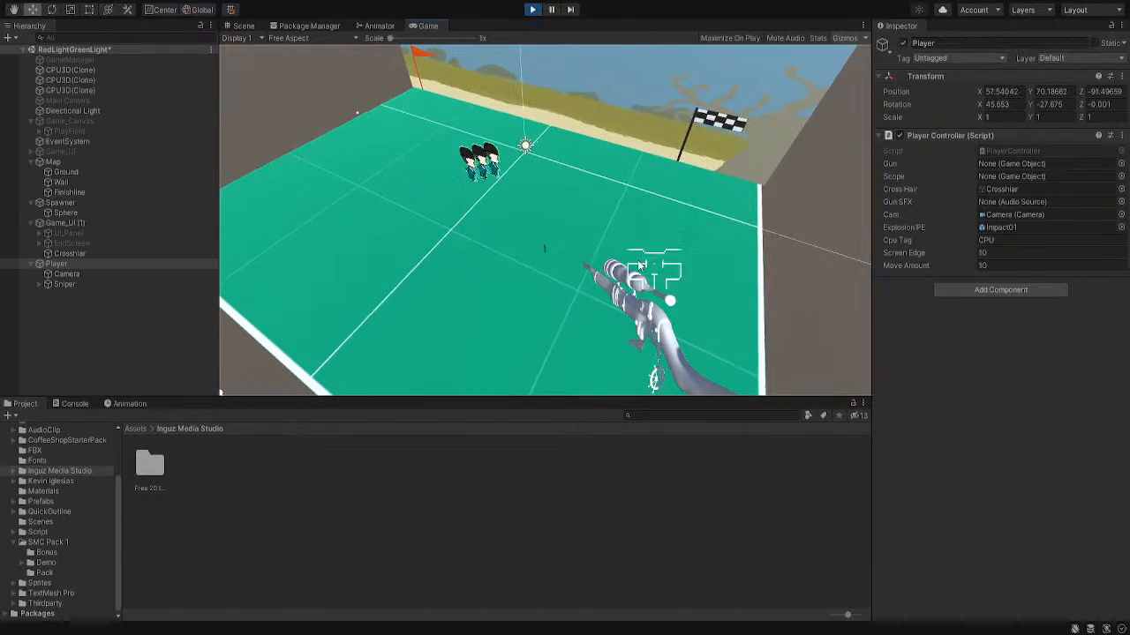
{"action": "left_click", "coordinate": [505, 182]}
{"action": "left_click", "coordinate": [565, 194]}
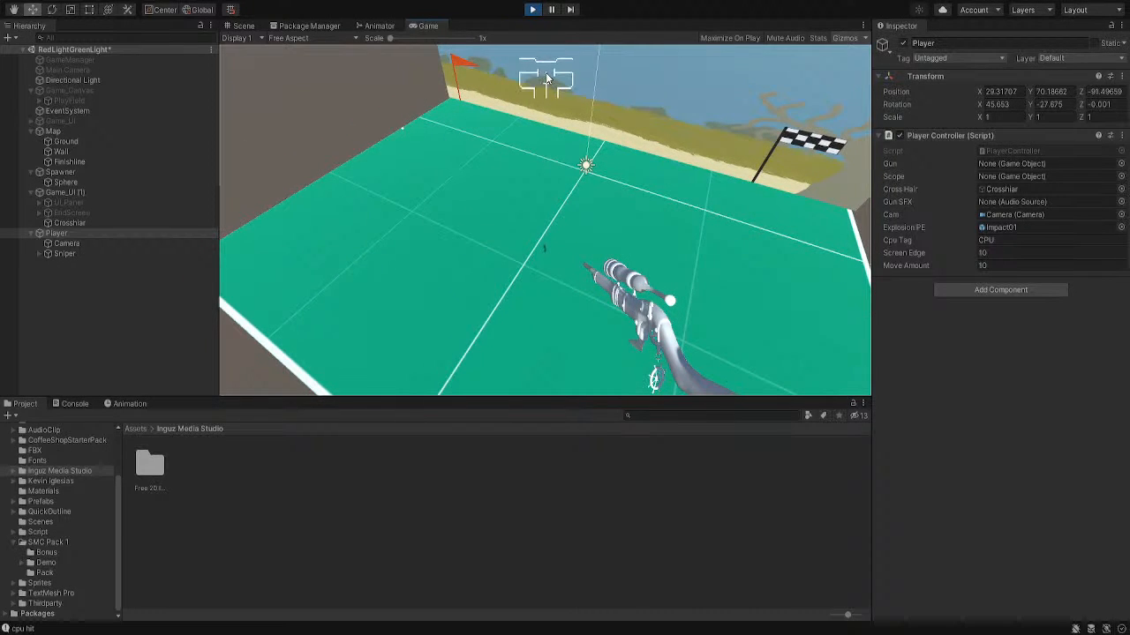
{"action": "left_click", "coordinate": [534, 12]}
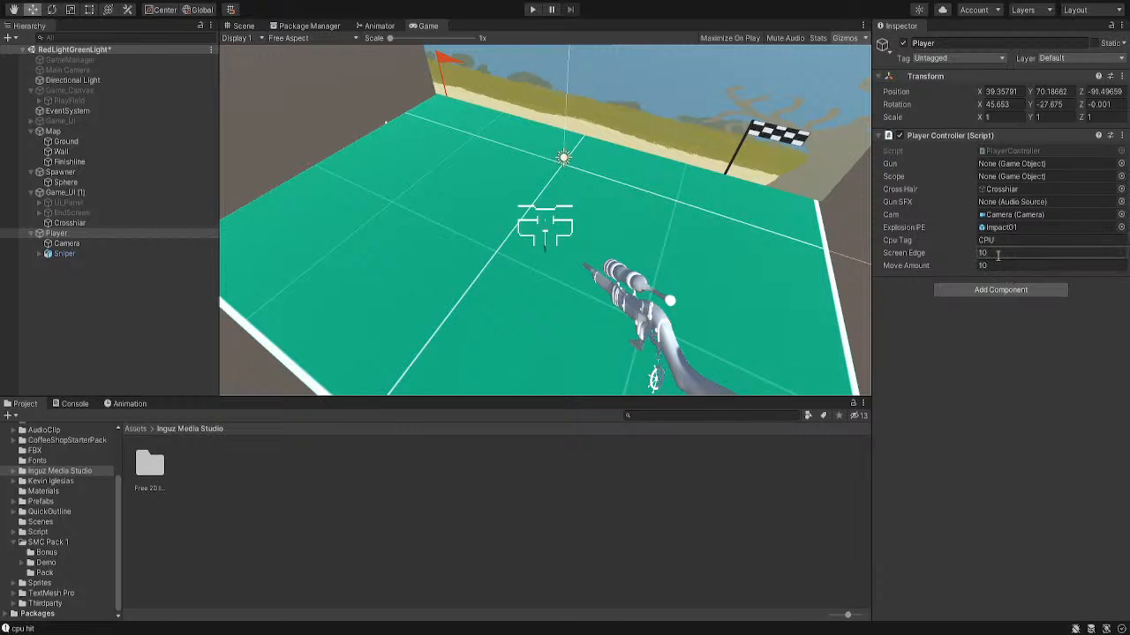
Set the Player Controller's Move Amount to 50
{"action": "left_click", "coordinate": [1000, 265]}
{"action": "type", "text": "1"}
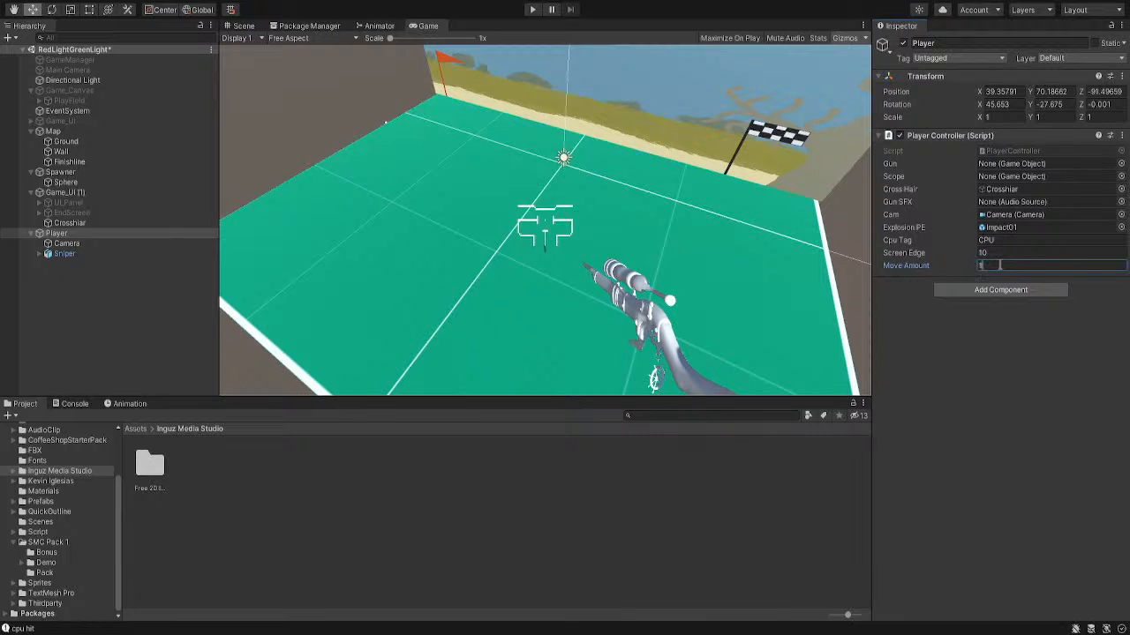
{"action": "type", "text": "0"}
Run the game twice to test the faster sideways movement and shooting at the CPU3D clones, stopping it each time
{"action": "left_click", "coordinate": [532, 10]}
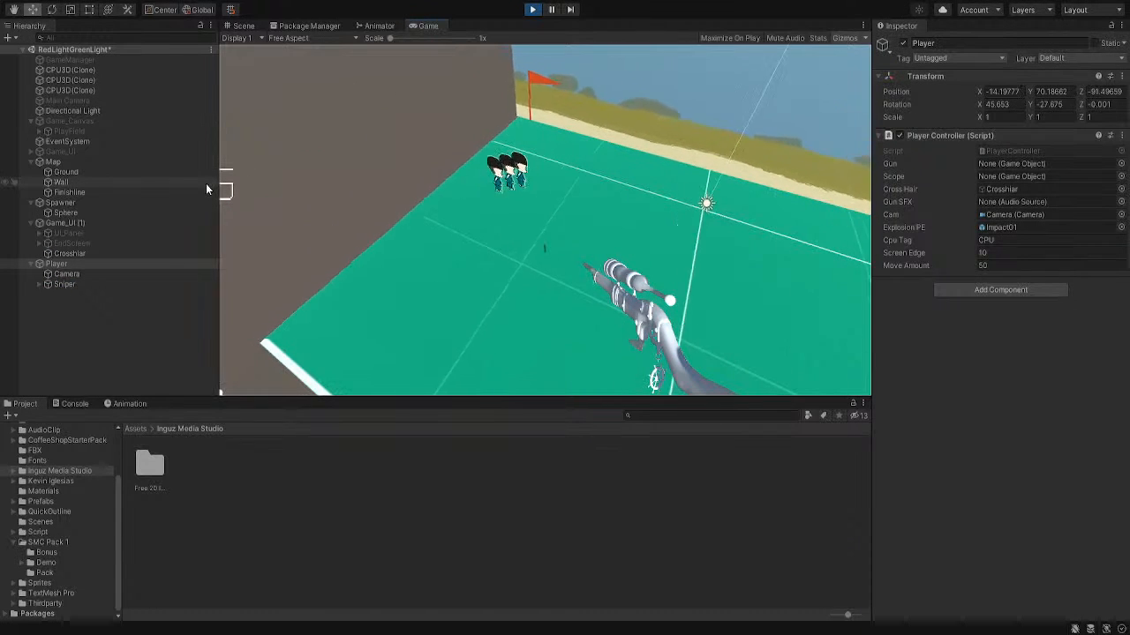
{"action": "left_click", "coordinate": [533, 9]}
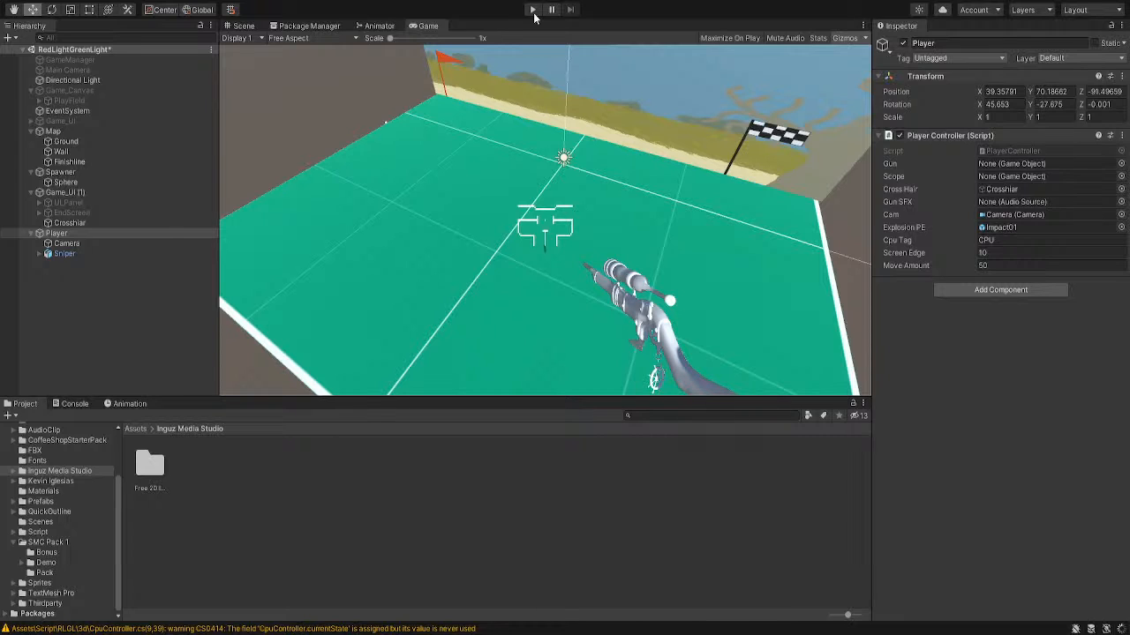
{"action": "left_click", "coordinate": [533, 11]}
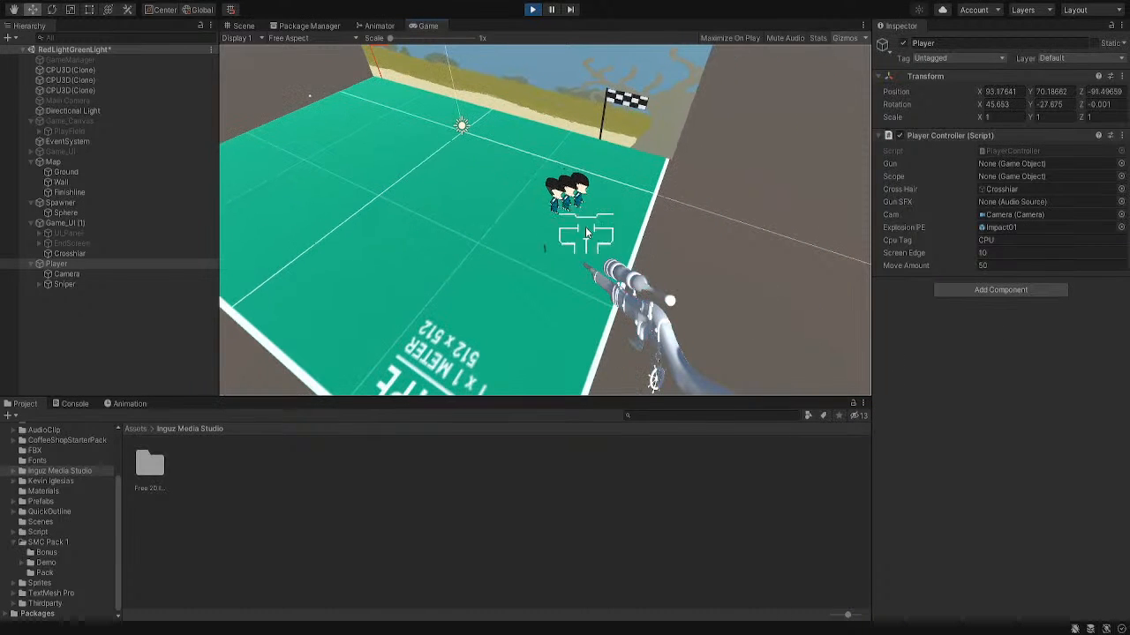
{"action": "left_click", "coordinate": [632, 210]}
{"action": "left_click", "coordinate": [674, 233]}
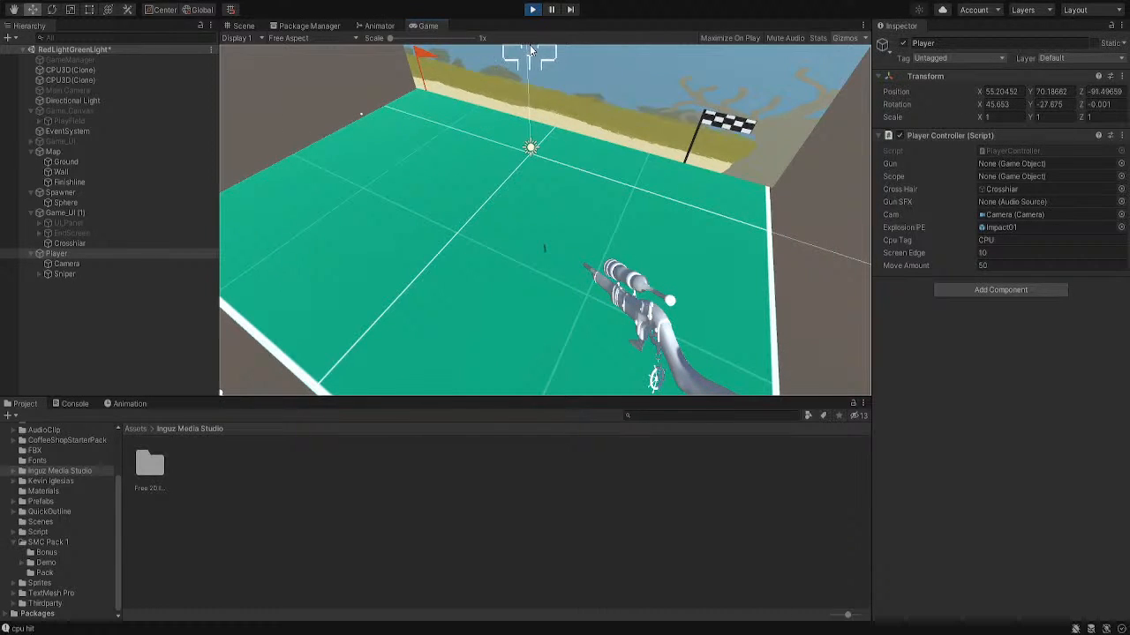
{"action": "left_click", "coordinate": [532, 9]}
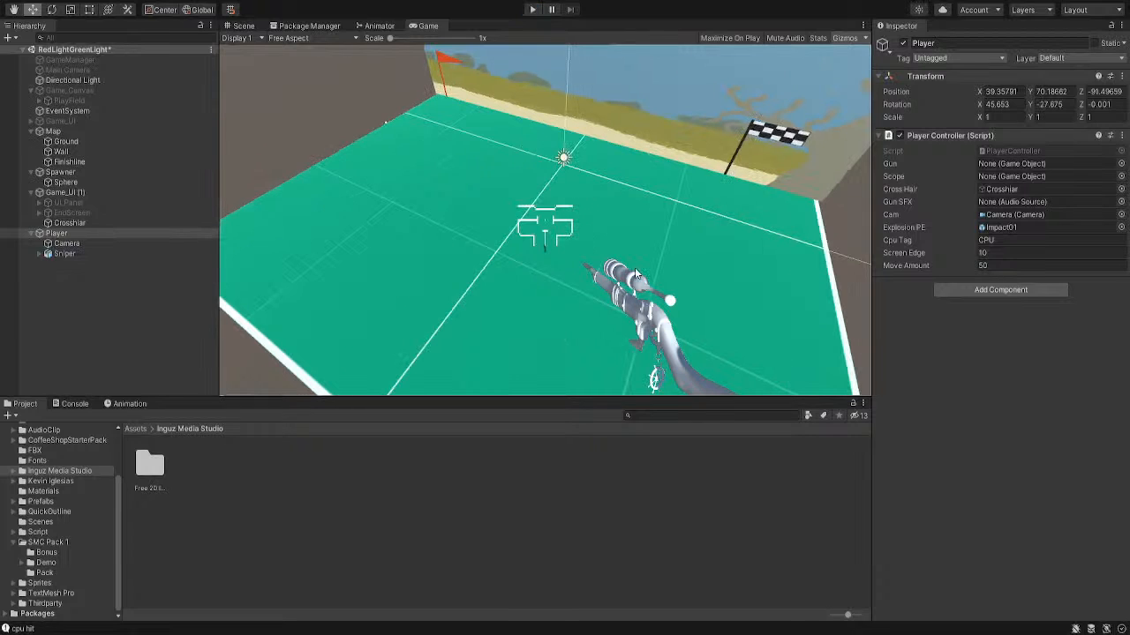
Examine the map in the Scene view from the back, the top and a raised perspective facing the wall
{"action": "left_click", "coordinate": [244, 28]}
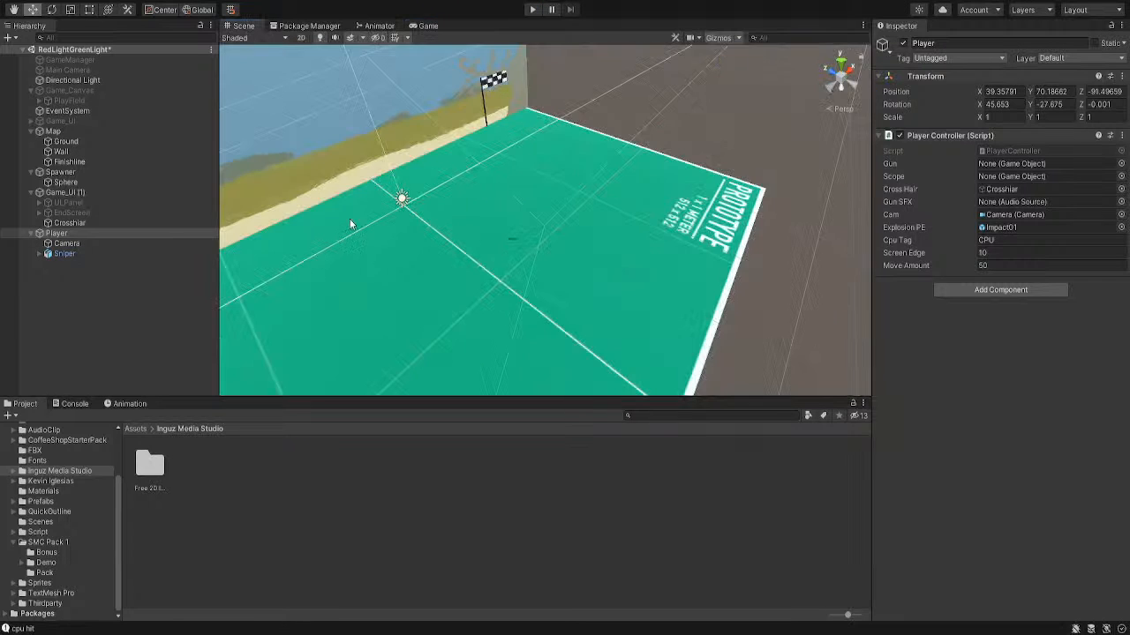
{"action": "right_click_drag", "start_coordinate": [350, 219], "coordinate": [544, 249]}
{"action": "scroll", "coordinate": [434, 266], "scroll_direction": "down", "scroll_amount": 2}
{"action": "right_click_drag", "start_coordinate": [648, 234], "coordinate": [574, 255]}
{"action": "middle_click_drag", "start_coordinate": [575, 257], "coordinate": [444, 232]}
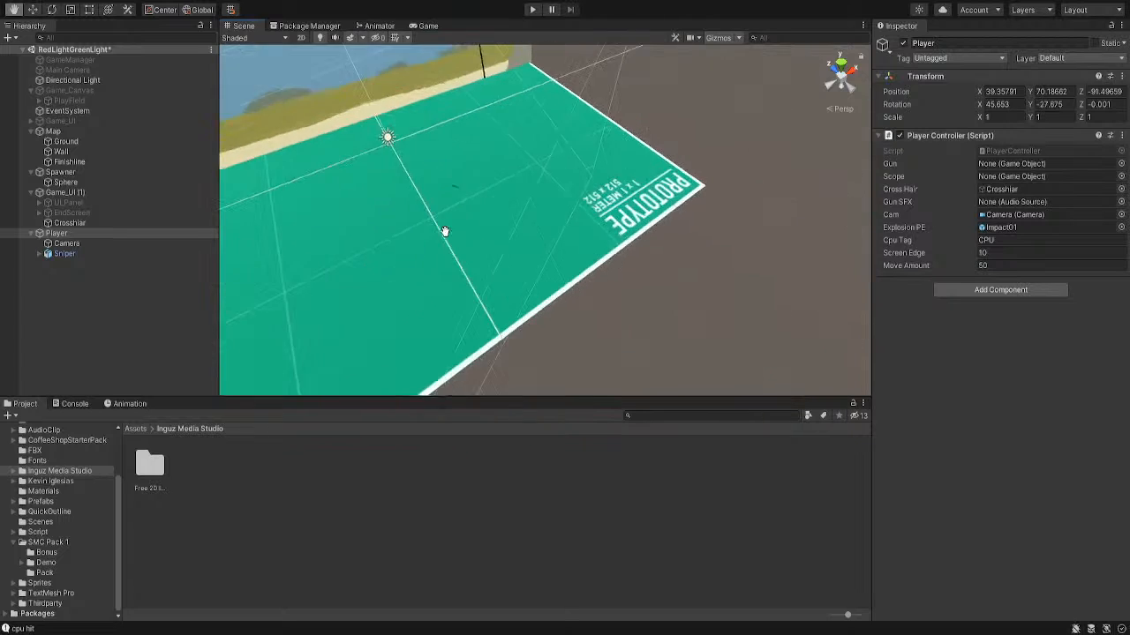
{"action": "scroll", "coordinate": [444, 232], "scroll_direction": "down", "scroll_amount": 2}
{"action": "right_click_drag", "start_coordinate": [648, 249], "coordinate": [540, 204]}
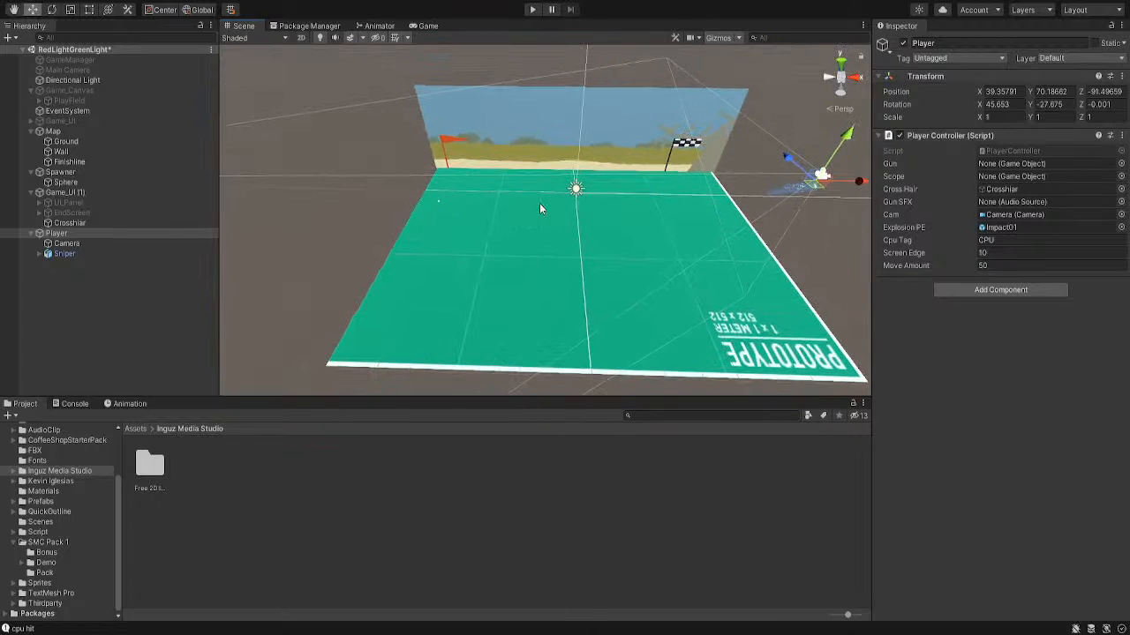
{"action": "left_click", "coordinate": [860, 79]}
{"action": "left_click", "coordinate": [837, 79]}
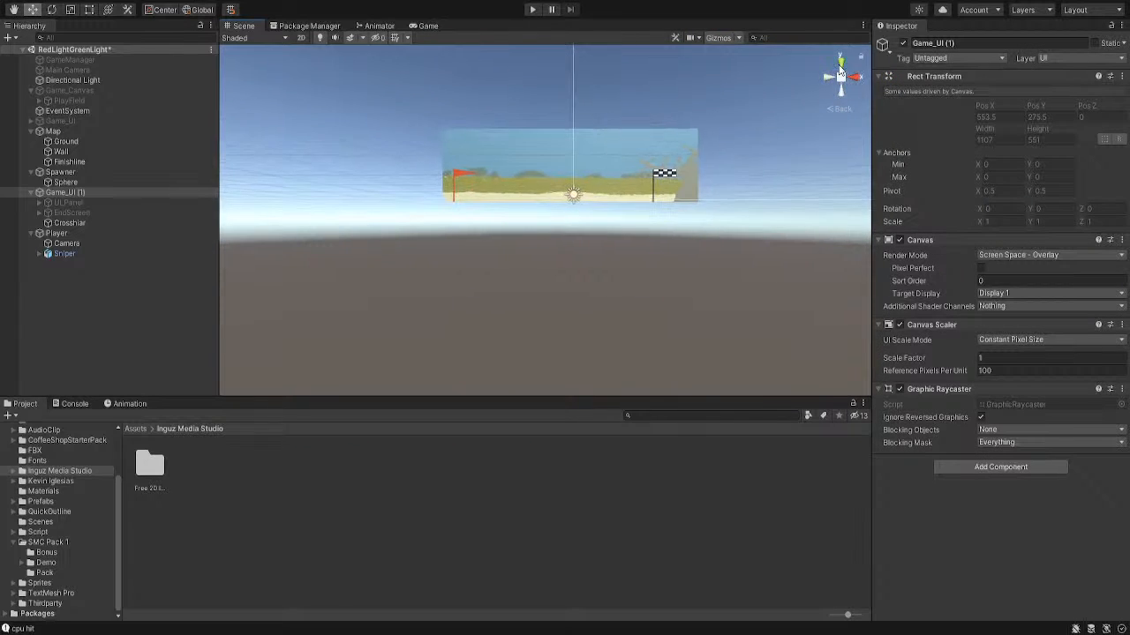
{"action": "left_click", "coordinate": [840, 62]}
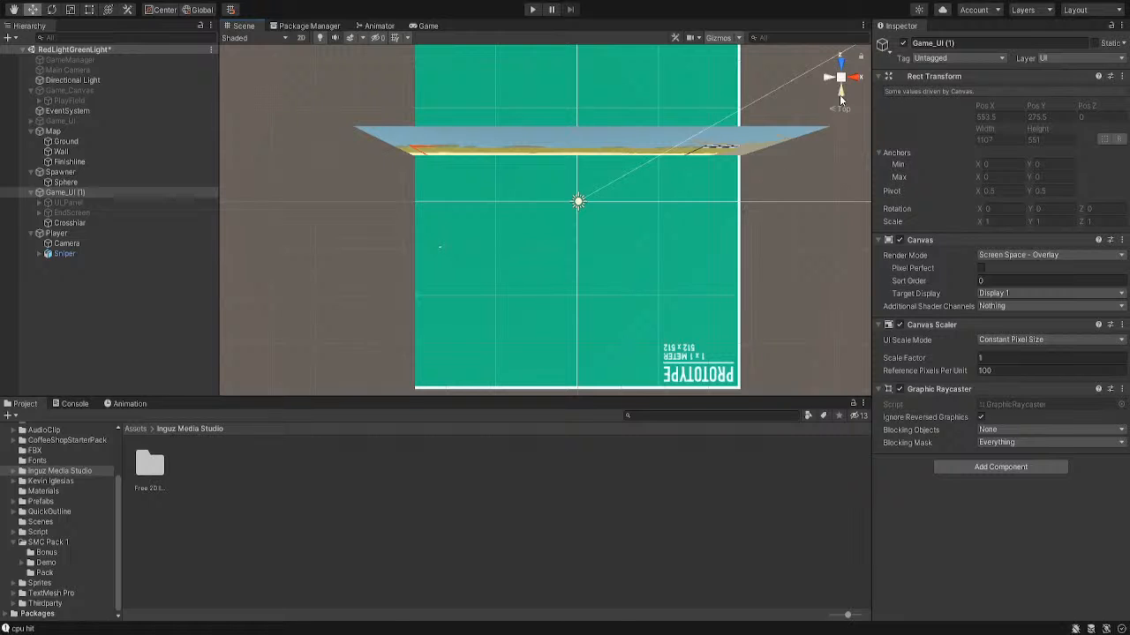
{"action": "right_click_drag", "start_coordinate": [678, 336], "coordinate": [686, 258]}
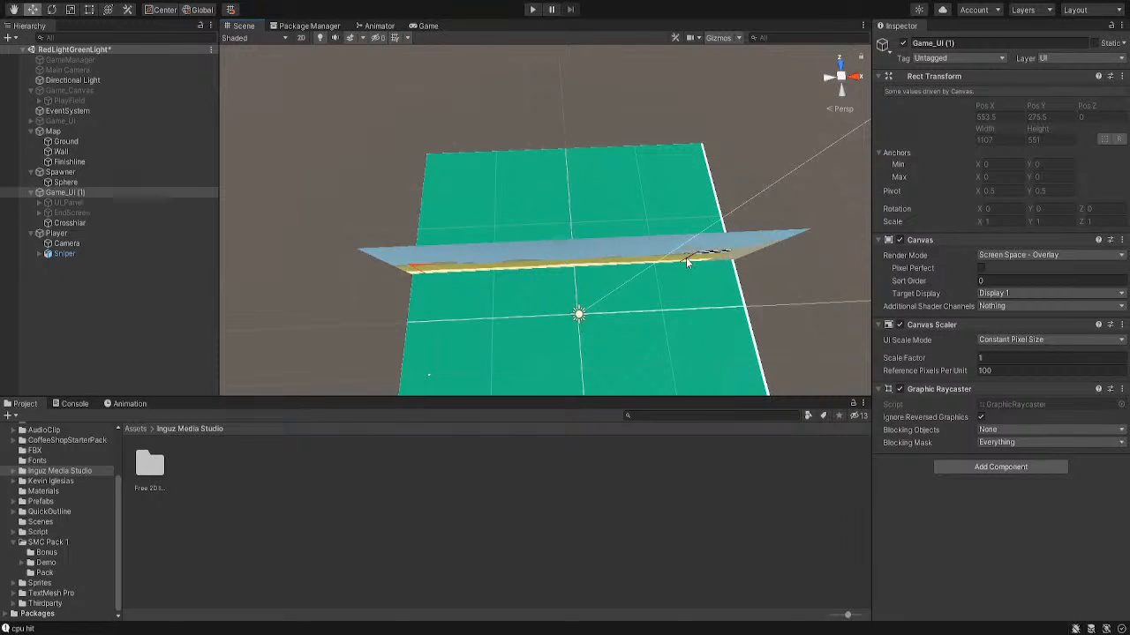
{"action": "right_click_drag", "start_coordinate": [822, 153], "coordinate": [607, 206]}
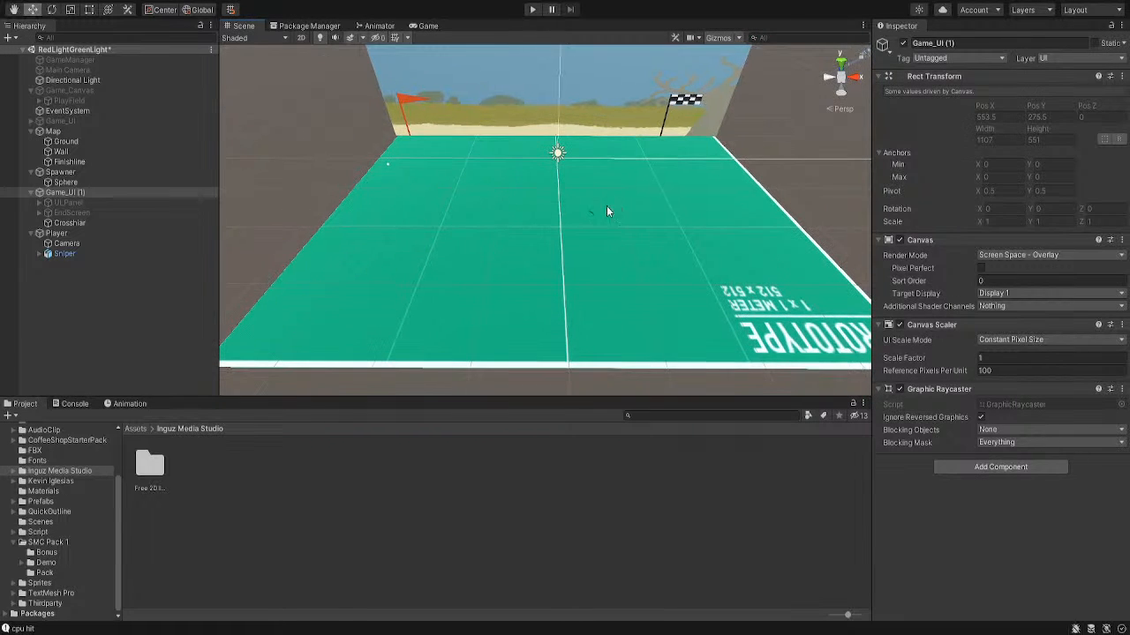
Align the Player with the current Scene view and set its rotation to X 37.95 and Y 0
{"action": "left_click", "coordinate": [95, 233]}
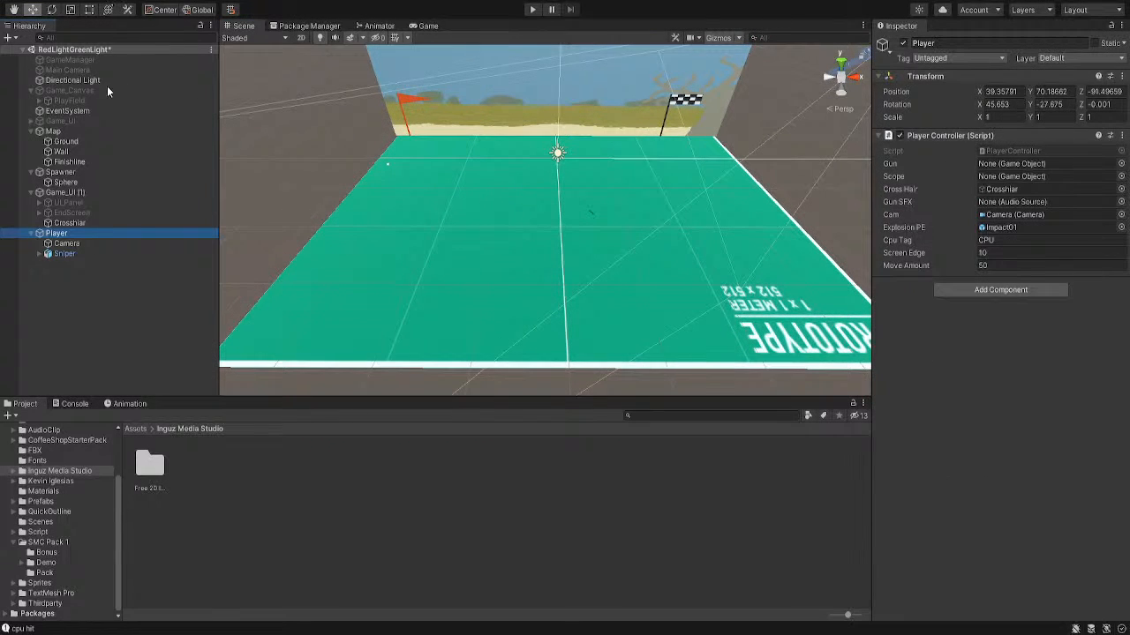
{"action": "key", "text": "ctrl+shift+f"}
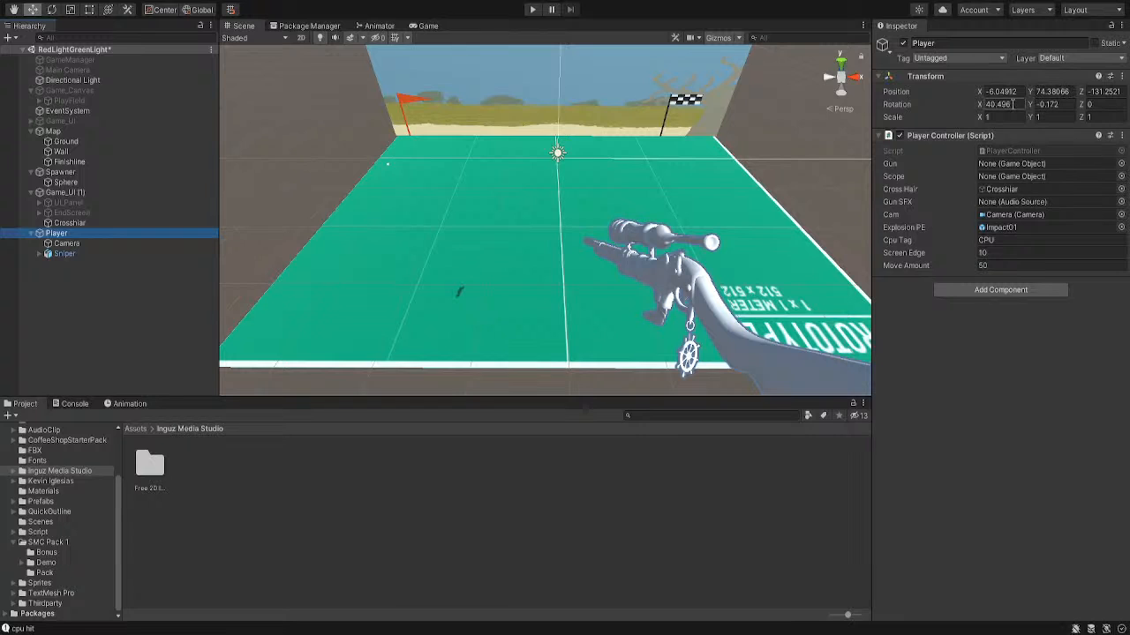
{"action": "left_click", "coordinate": [1014, 105]}
{"action": "type", "text": "0"}
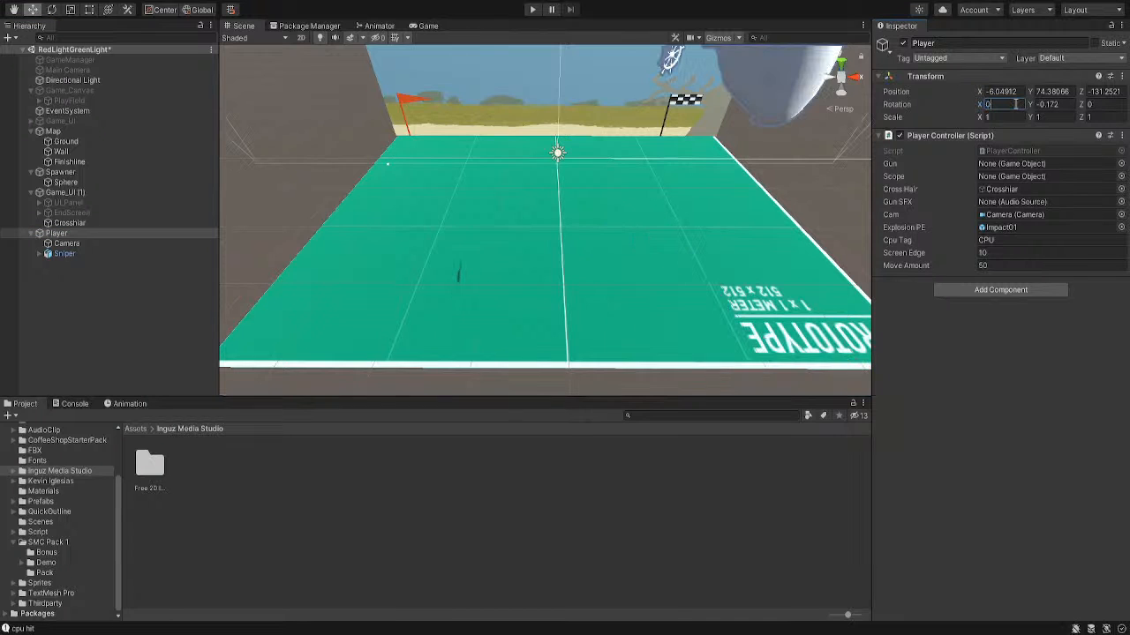
{"action": "scroll", "coordinate": [607, 231], "scroll_direction": "down", "scroll_amount": 5}
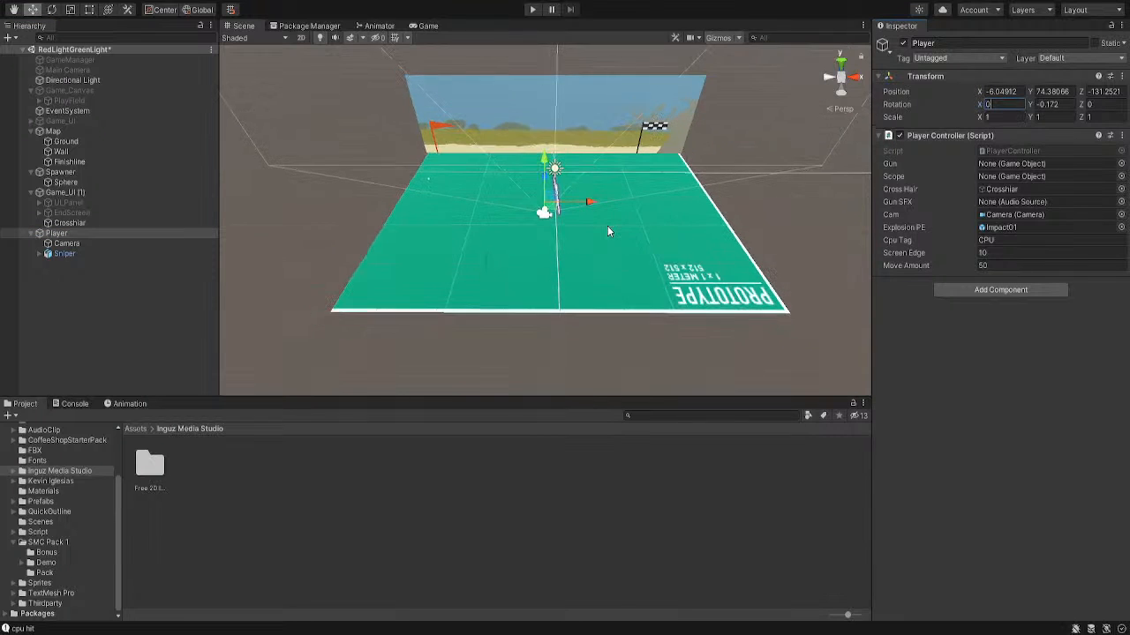
{"action": "key", "text": "Tab"}
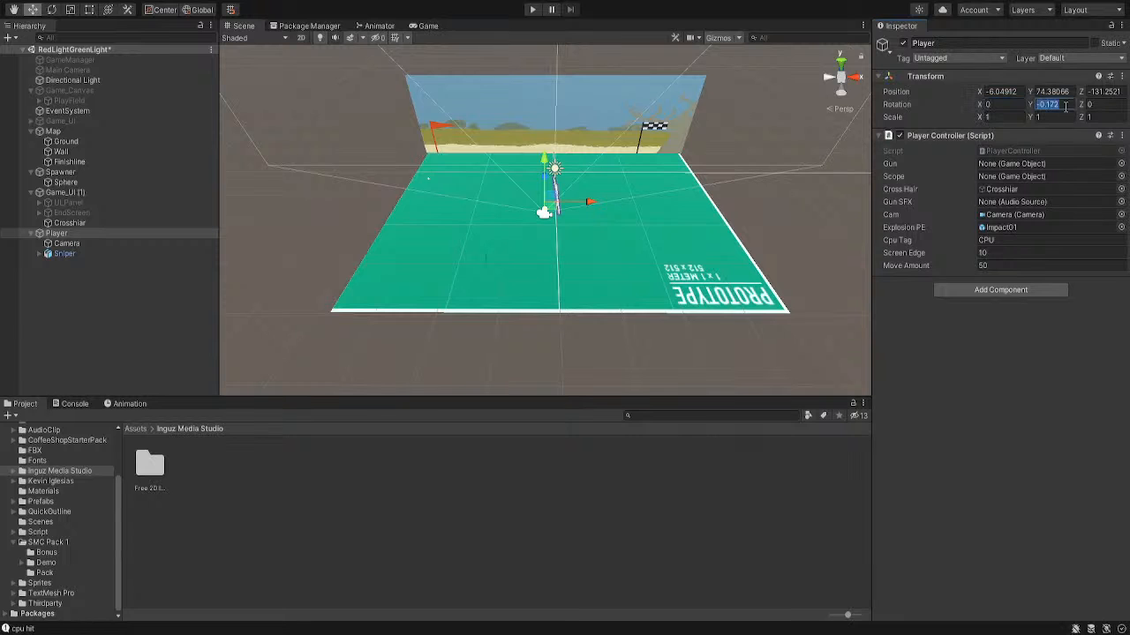
{"action": "type", "text": "0"}
{"action": "left_click_drag", "start_coordinate": [979, 106], "coordinate": [604, 185]}
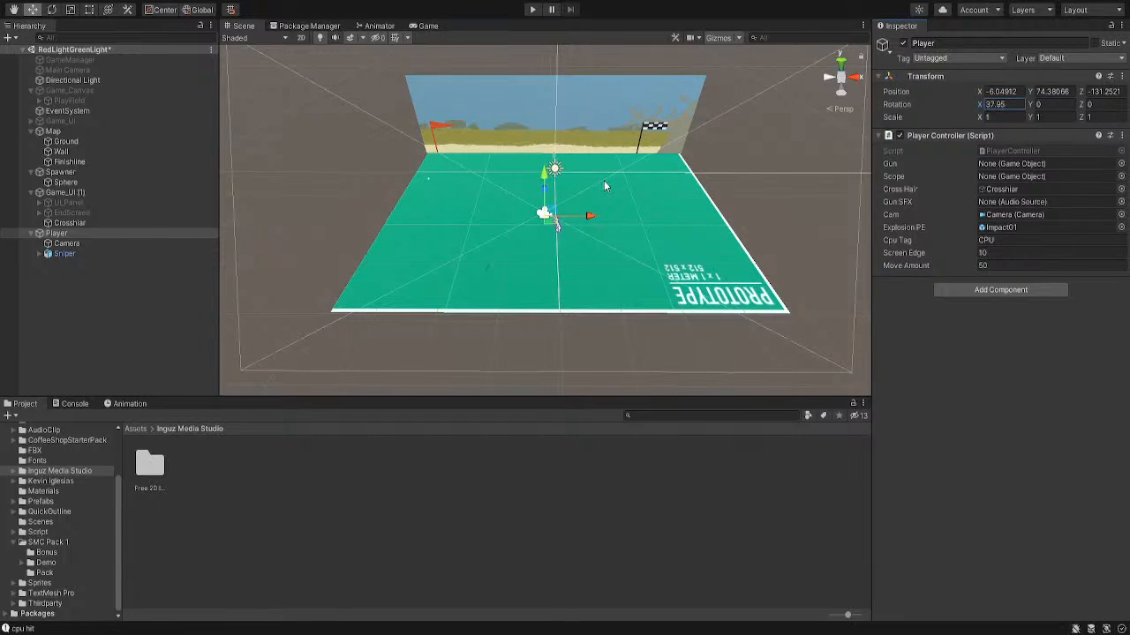
Run the game to test moving the view sideways with the new Player placement, stop it, and save the scene
{"action": "right_click_drag", "start_coordinate": [605, 181], "coordinate": [615, 146]}
{"action": "left_click", "coordinate": [532, 10]}
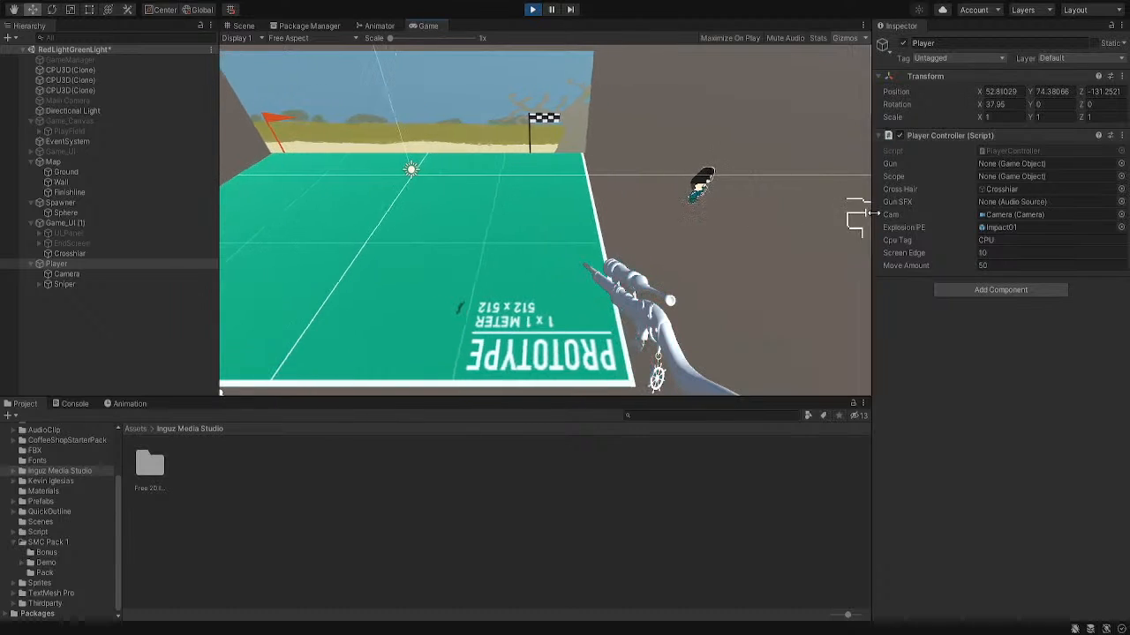
{"action": "left_click", "coordinate": [533, 9]}
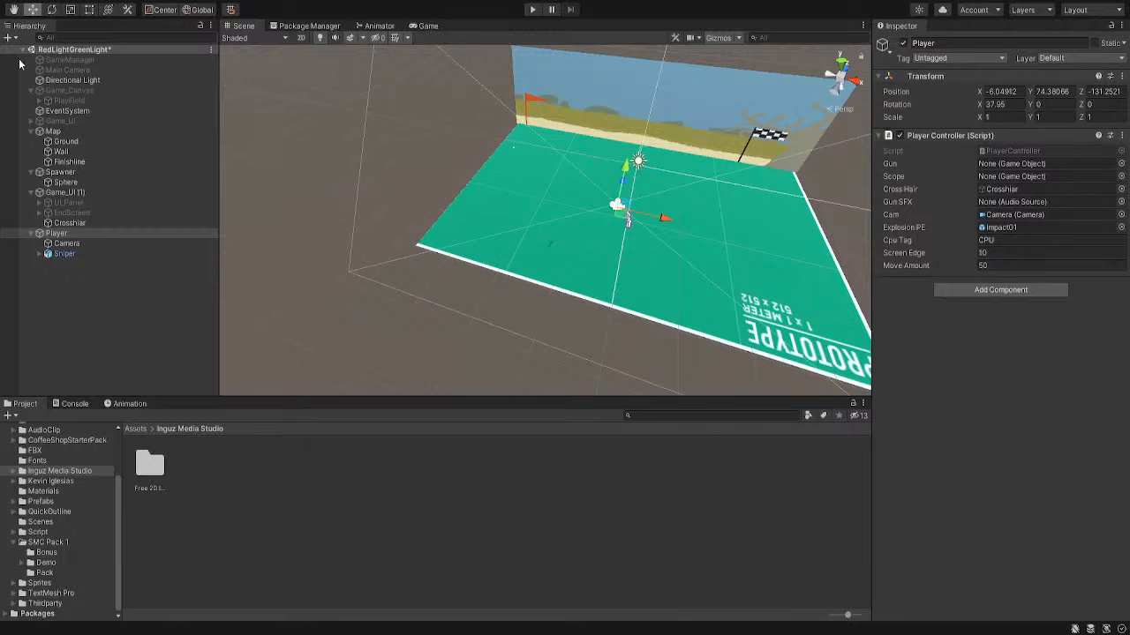
{"action": "key", "text": "ctrl+s"}
Examine the Player and Spawner placement on the map from several angles, together with the Spawner's settings
{"action": "right_click_drag", "start_coordinate": [717, 287], "coordinate": [611, 279]}
{"action": "middle_click_drag", "start_coordinate": [692, 297], "coordinate": [637, 300]}
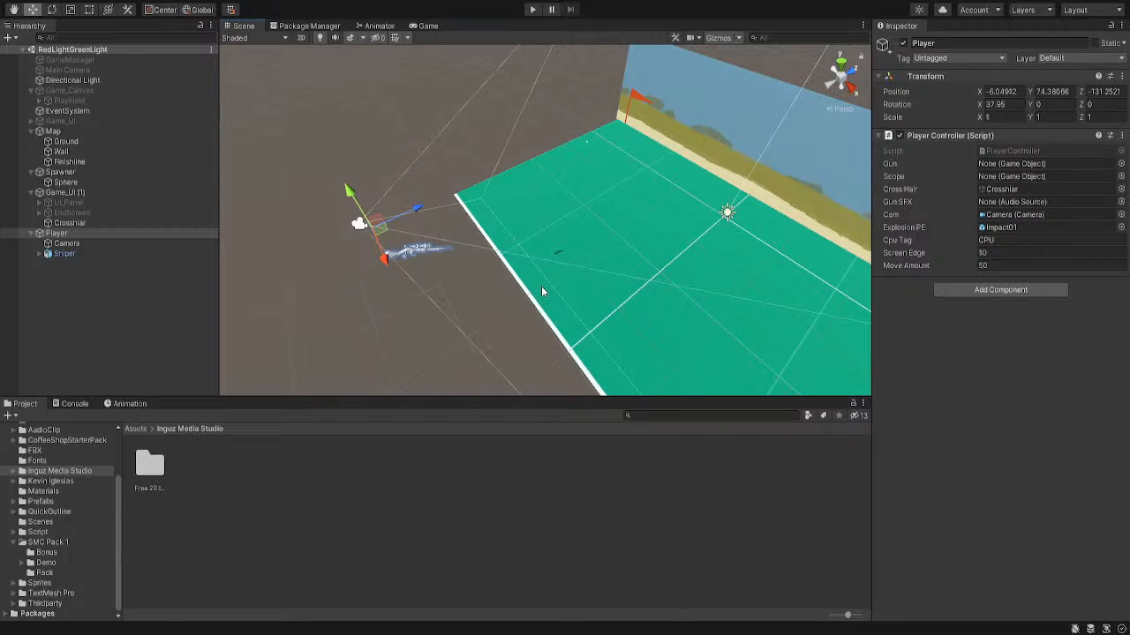
{"action": "middle_click_drag", "start_coordinate": [542, 288], "coordinate": [501, 279]}
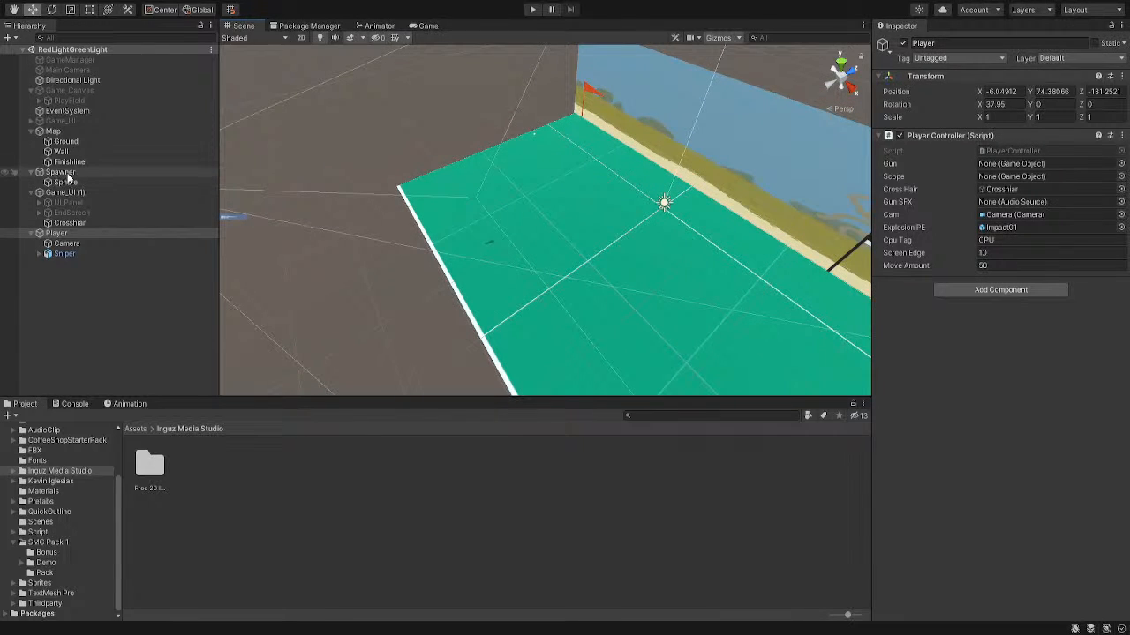
{"action": "left_click", "coordinate": [62, 173]}
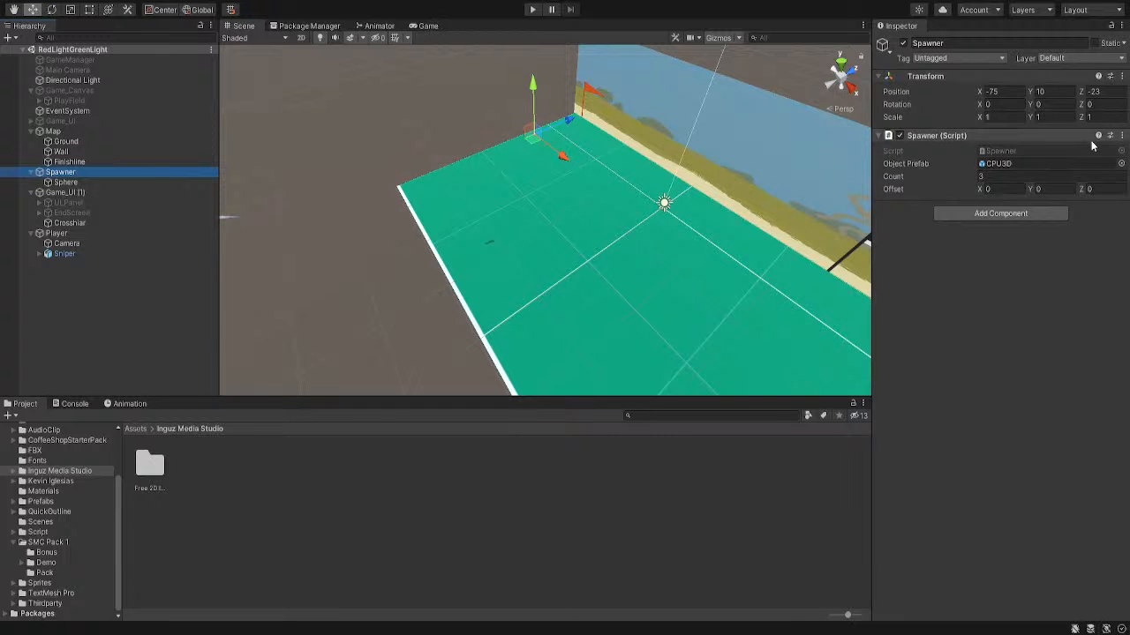
{"action": "right_click_drag", "start_coordinate": [569, 206], "coordinate": [561, 284]}
{"action": "middle_click_drag", "start_coordinate": [560, 284], "coordinate": [502, 302]}
{"action": "right_click_drag", "start_coordinate": [503, 302], "coordinate": [568, 231]}
{"action": "middle_click_drag", "start_coordinate": [568, 232], "coordinate": [539, 274]}
{"action": "right_click_drag", "start_coordinate": [539, 273], "coordinate": [596, 282]}
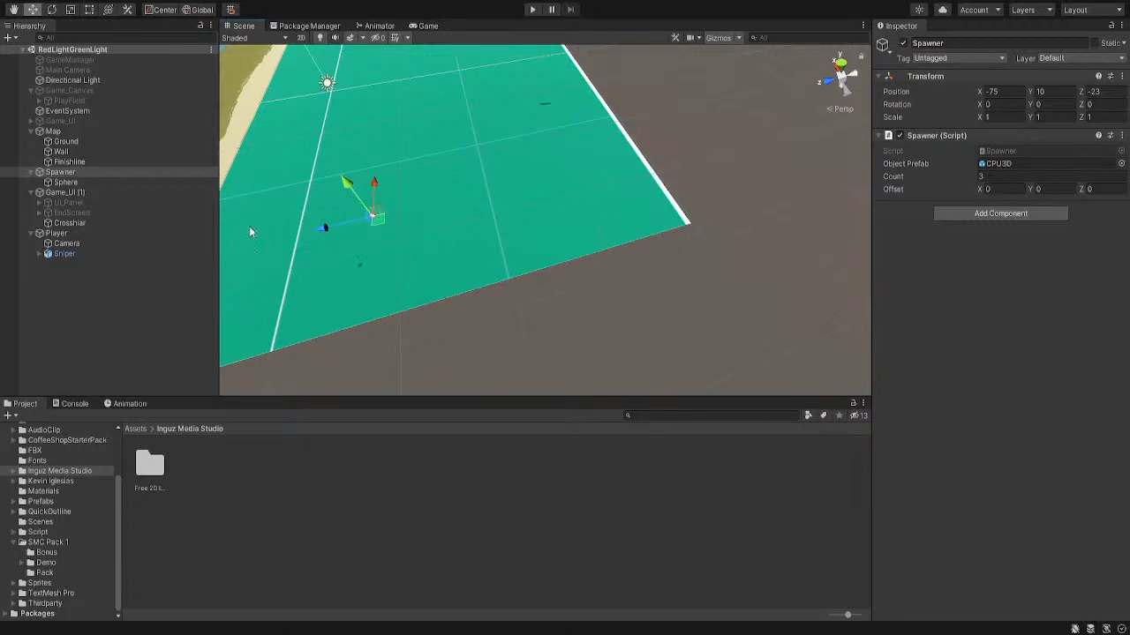
Review the GameManager's Game Play Manager, Audio Source and Tutorial settings, and inspect the ground from several angles
{"action": "left_click", "coordinate": [71, 60]}
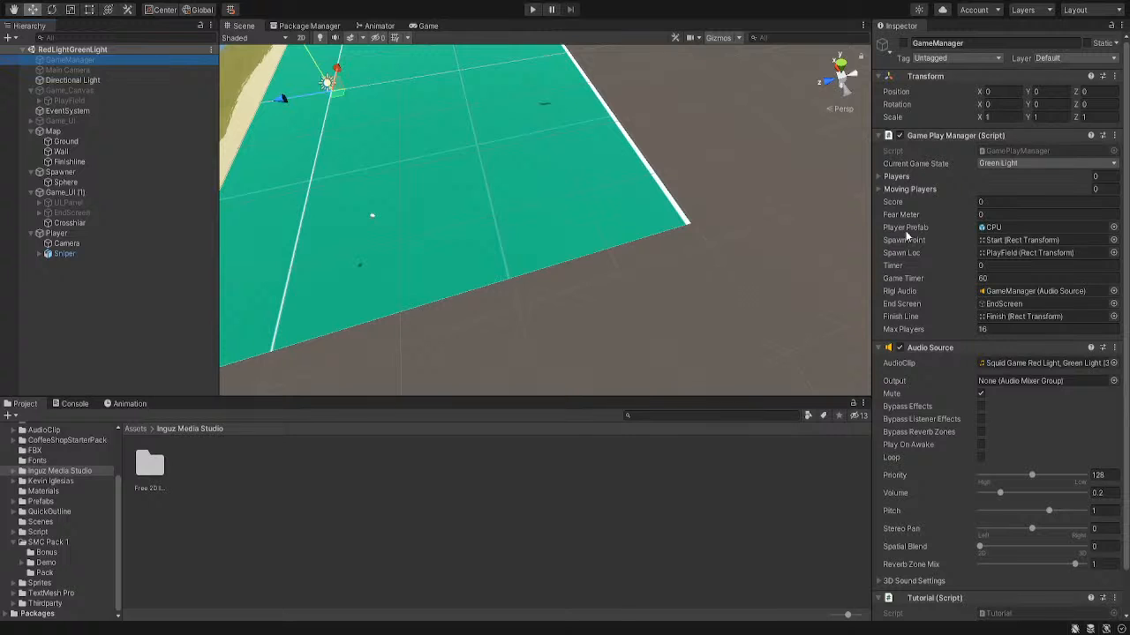
{"action": "scroll", "coordinate": [926, 175], "scroll_direction": "down", "scroll_amount": 2}
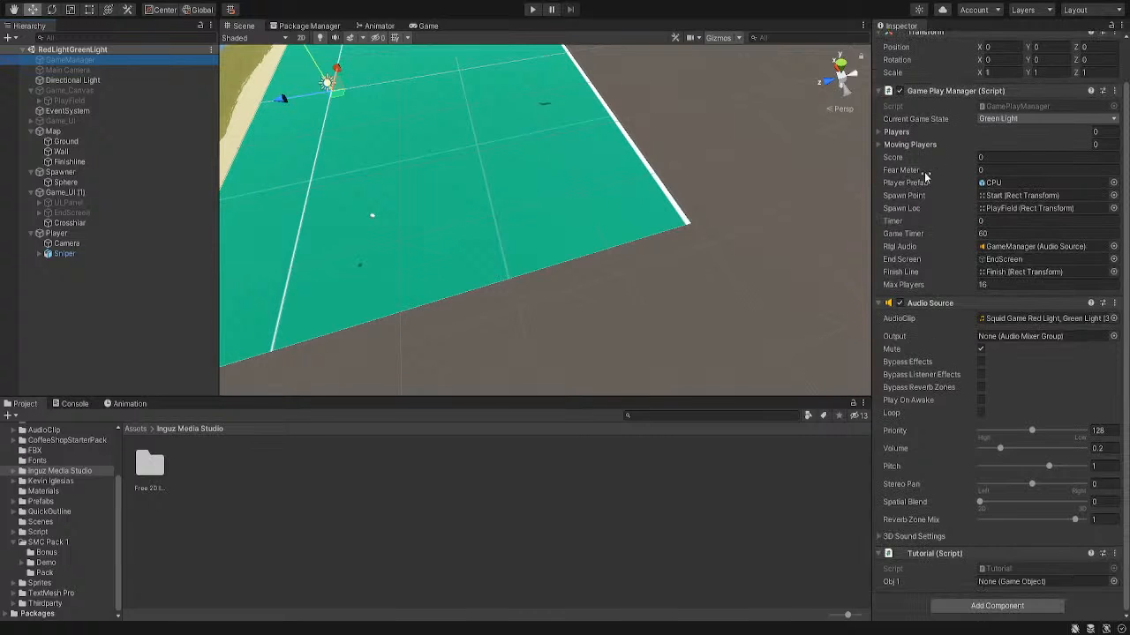
{"action": "scroll", "coordinate": [915, 231], "scroll_direction": "up", "scroll_amount": 2}
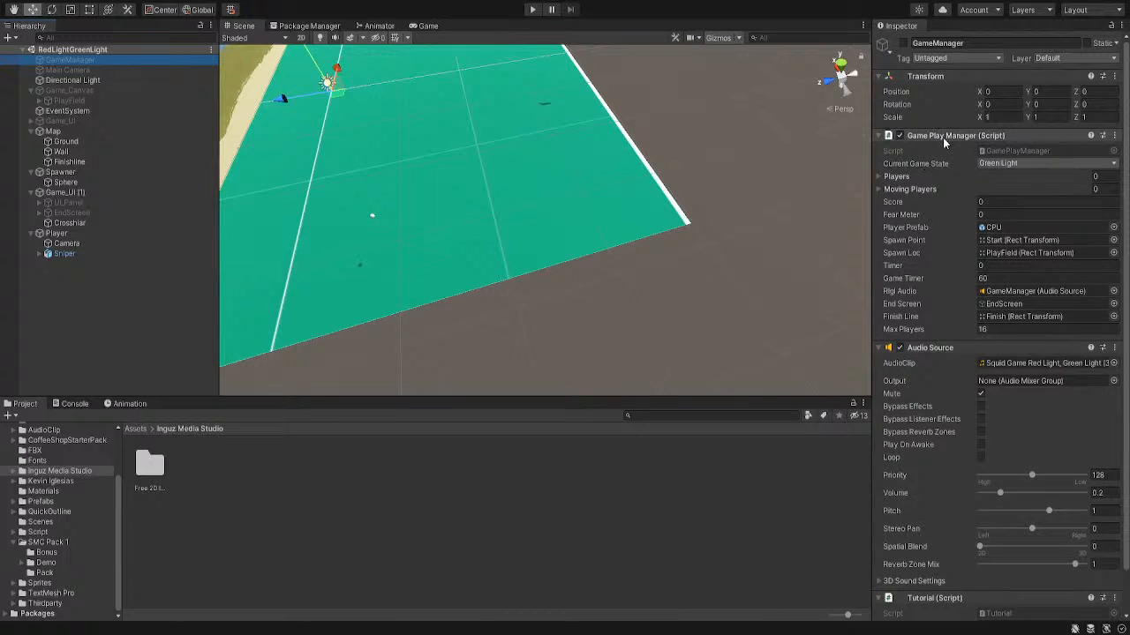
{"action": "right_click_drag", "start_coordinate": [697, 220], "coordinate": [507, 191]}
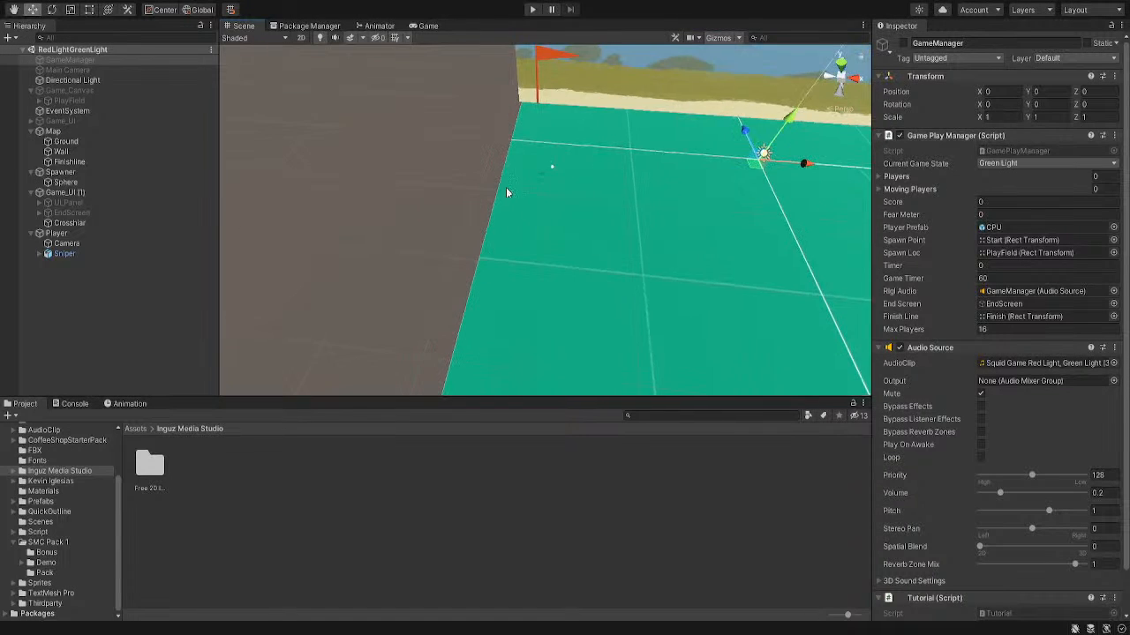
{"action": "middle_click_drag", "start_coordinate": [713, 227], "coordinate": [625, 220]}
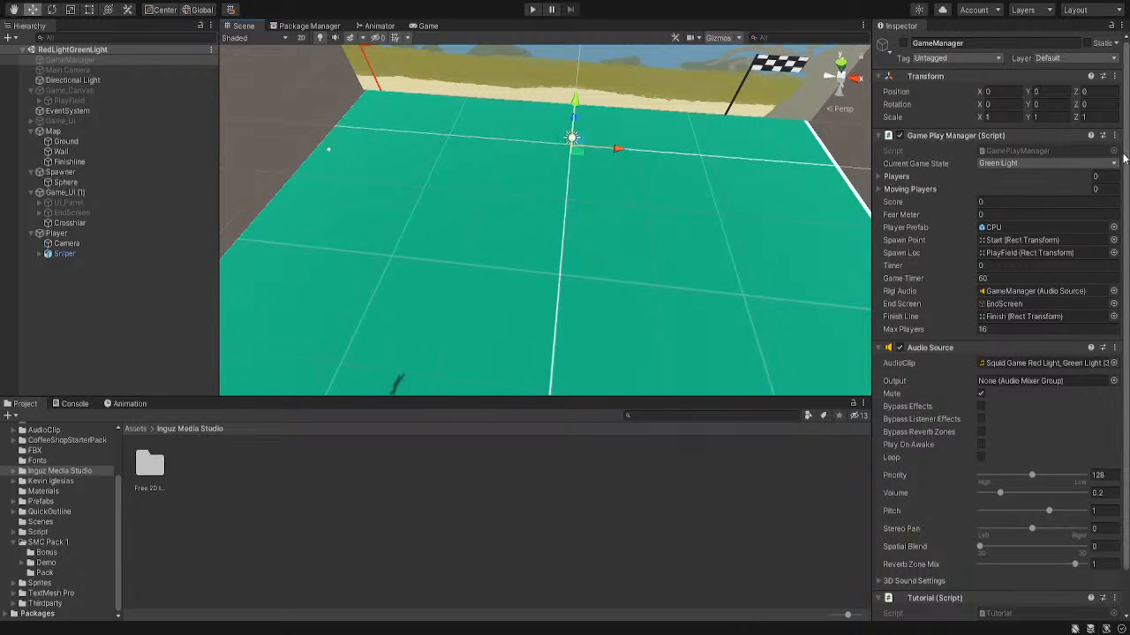
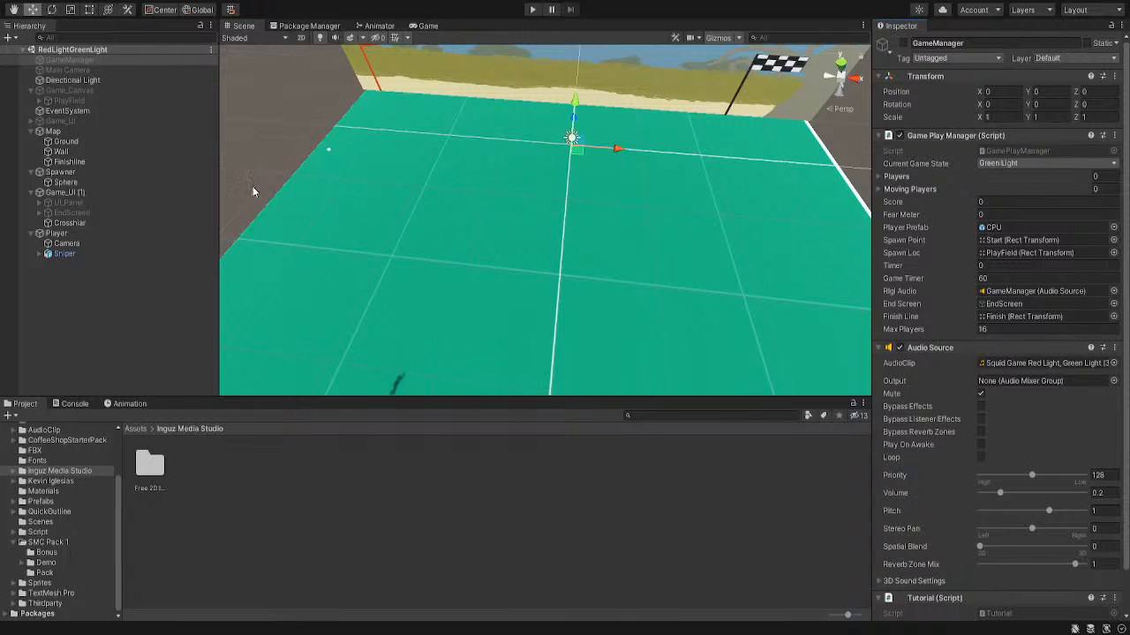
{"action": "right_click_drag", "start_coordinate": [231, 247], "coordinate": [590, 275]}
{"action": "middle_click_drag", "start_coordinate": [590, 274], "coordinate": [642, 226]}
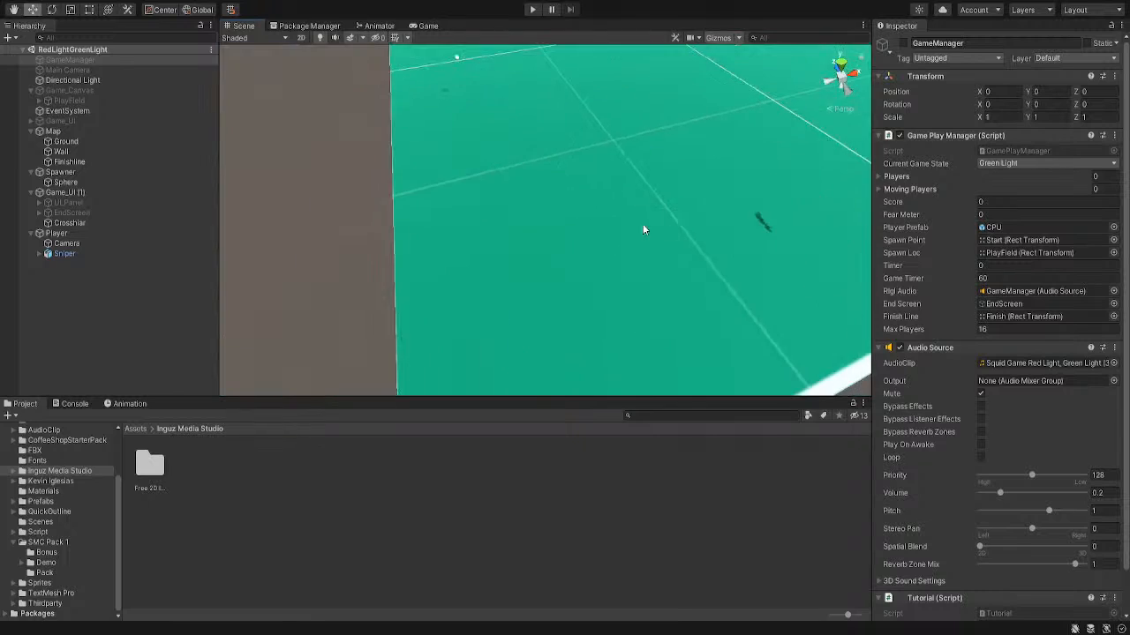
{"action": "right_click_drag", "start_coordinate": [642, 226], "coordinate": [694, 203]}
{"action": "middle_click_drag", "start_coordinate": [573, 241], "coordinate": [637, 193]}
{"action": "right_click_drag", "start_coordinate": [637, 193], "coordinate": [676, 282]}
{"action": "middle_click_drag", "start_coordinate": [676, 283], "coordinate": [583, 289]}
{"action": "right_click_drag", "start_coordinate": [583, 289], "coordinate": [488, 231]}
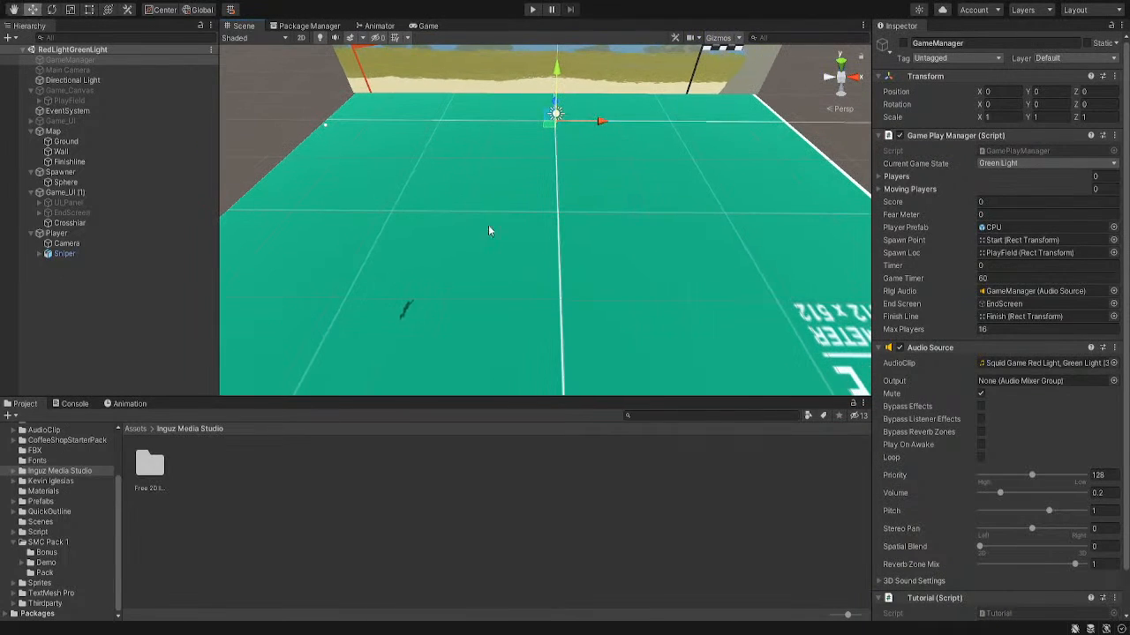
Activate the GameManager object and disable its Game Play Manager and Audio Source components
{"action": "left_click", "coordinate": [112, 59]}
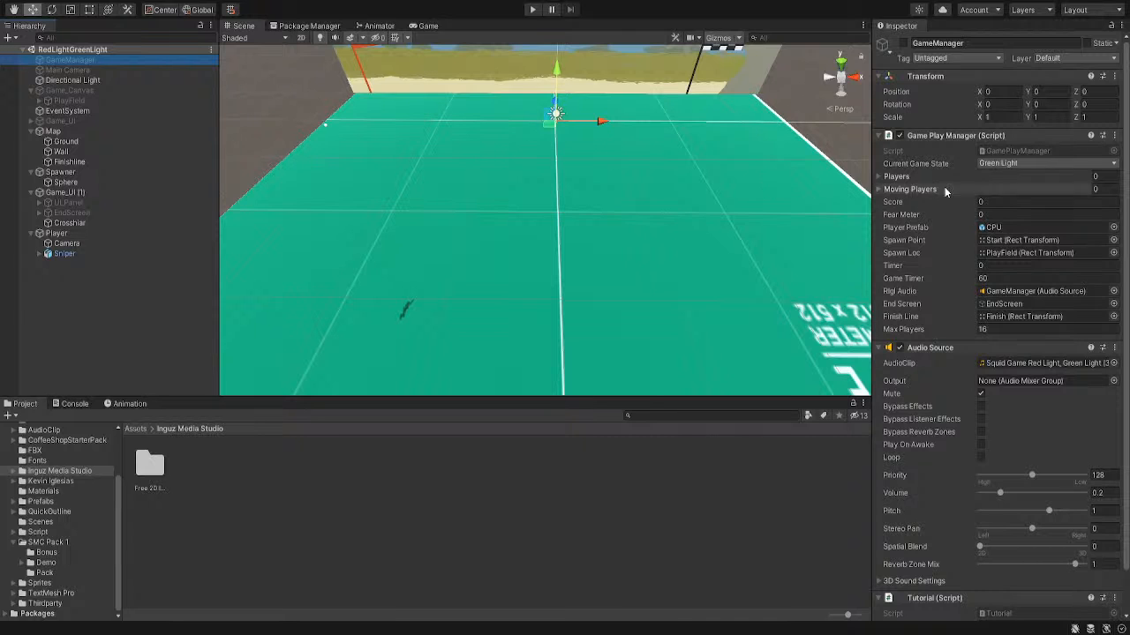
{"action": "scroll", "coordinate": [948, 172], "scroll_direction": "down", "scroll_amount": 1}
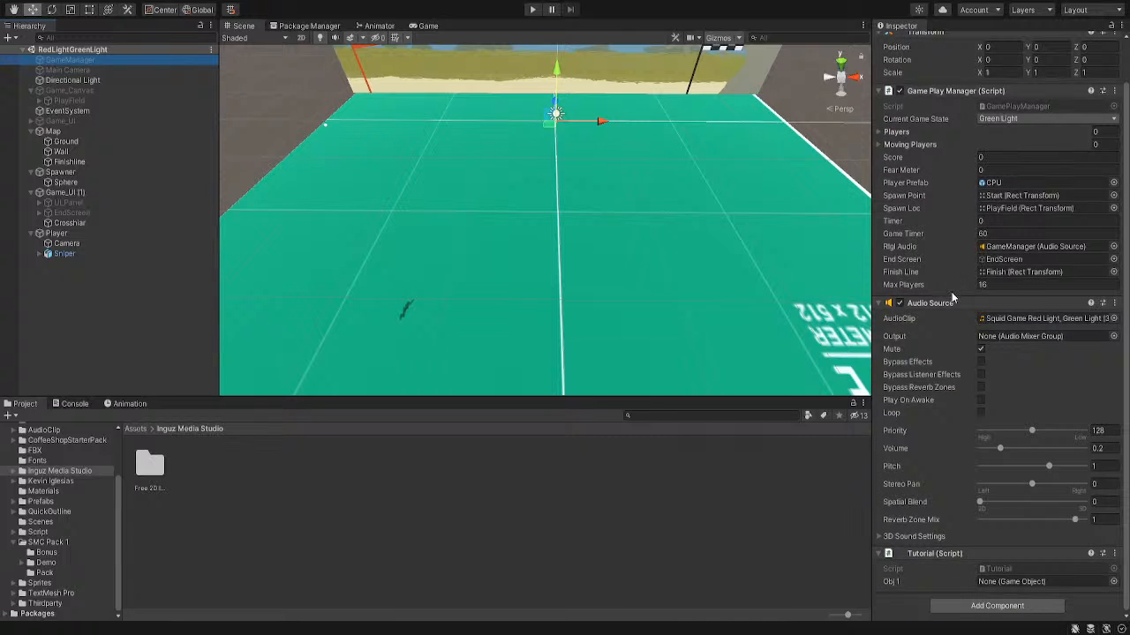
{"action": "scroll", "coordinate": [949, 291], "scroll_direction": "up", "scroll_amount": 1}
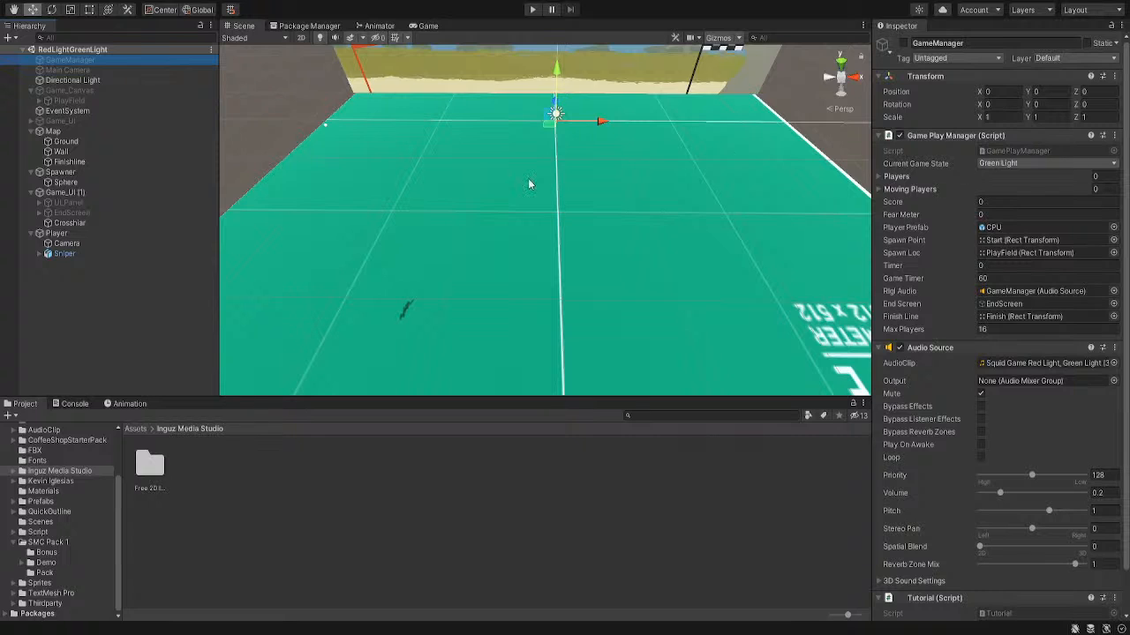
{"action": "left_click", "coordinate": [903, 43]}
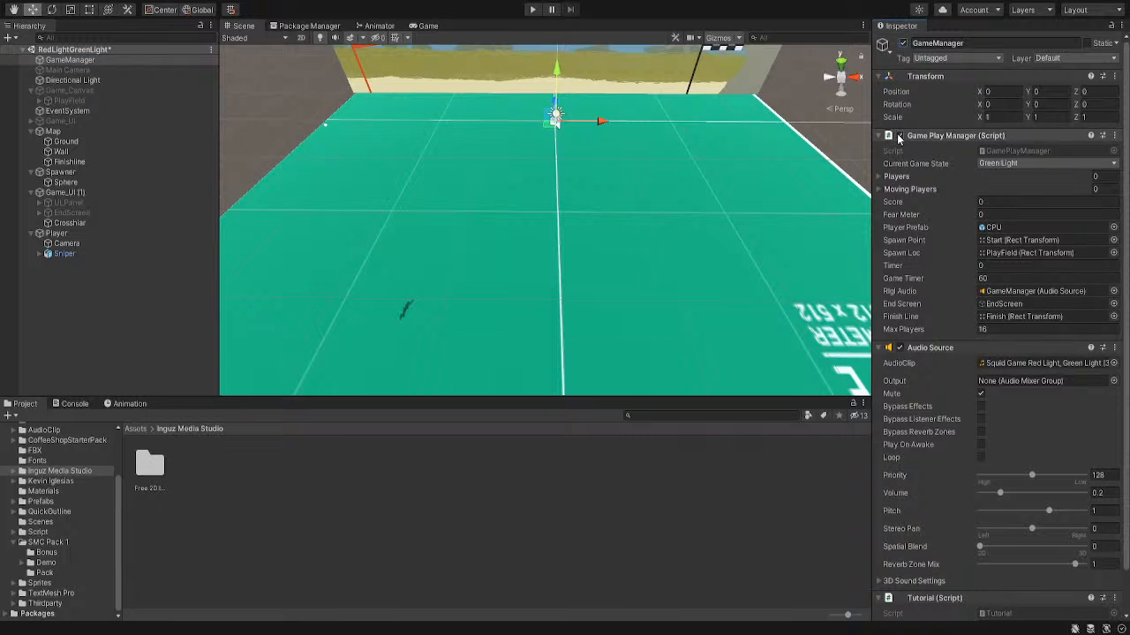
{"action": "left_click", "coordinate": [899, 135]}
{"action": "left_click", "coordinate": [899, 347]}
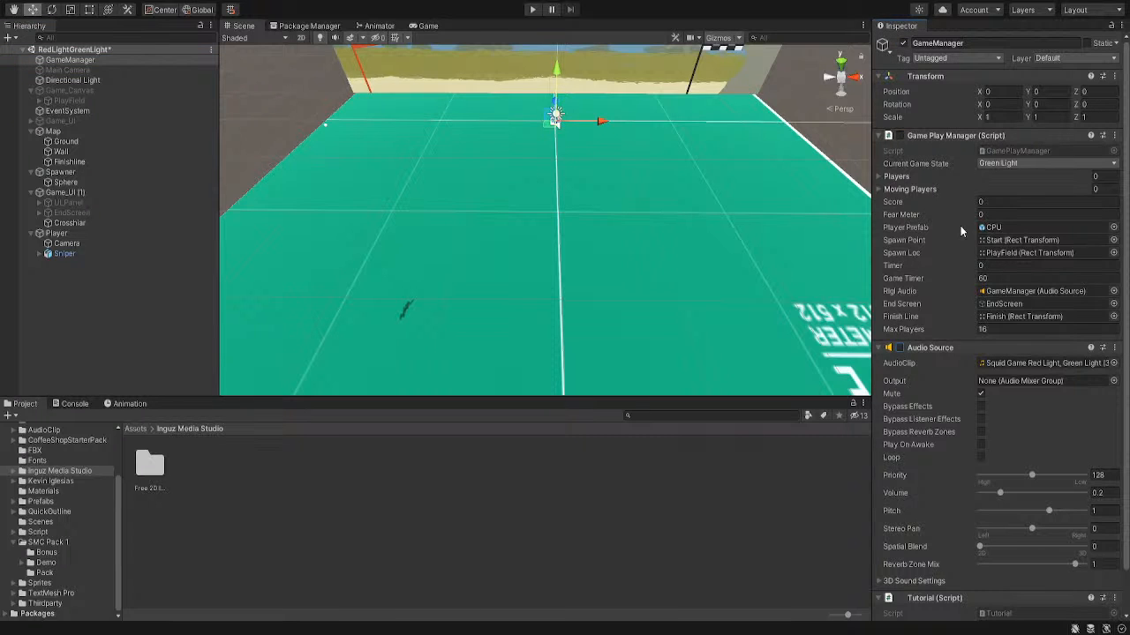
{"action": "scroll", "coordinate": [968, 209], "scroll_direction": "down", "scroll_amount": 1}
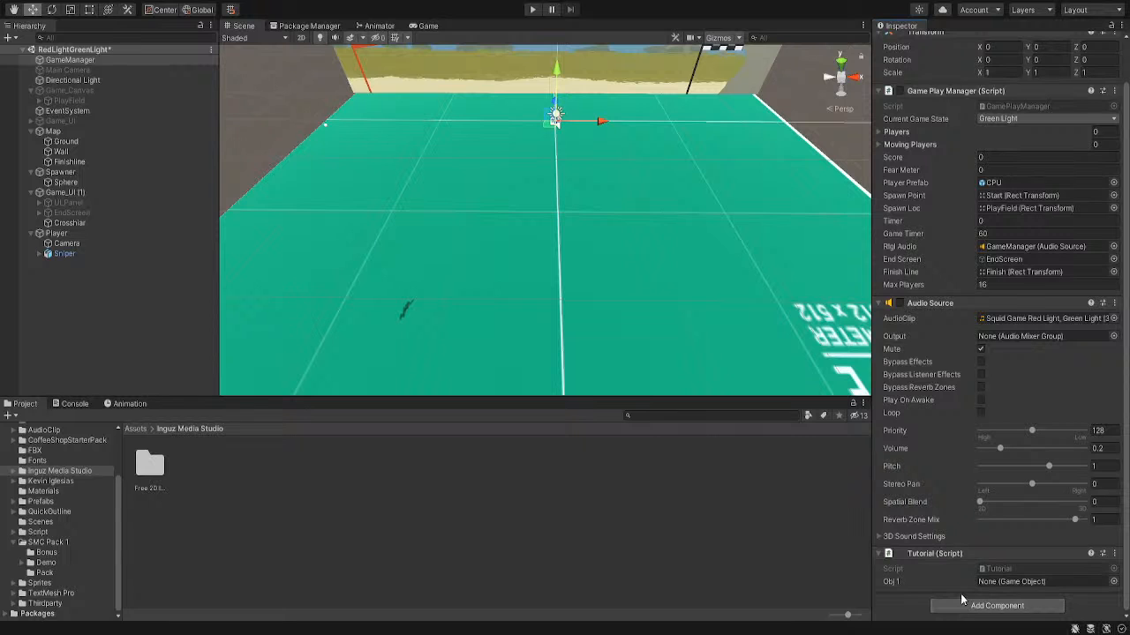
Create an empty object named Girl at the scene root and raise it to Y position -0.3
{"action": "mouse_move", "coordinate": [707, 281]}
{"action": "right_mouse_down"}
{"action": "mouse_move", "coordinate": [680, 224]}
{"action": "mouse_move", "coordinate": [699, 253]}
{"action": "mouse_move", "coordinate": [679, 244]}
{"action": "mouse_move", "coordinate": [685, 277]}
{"action": "right_mouse_up"}
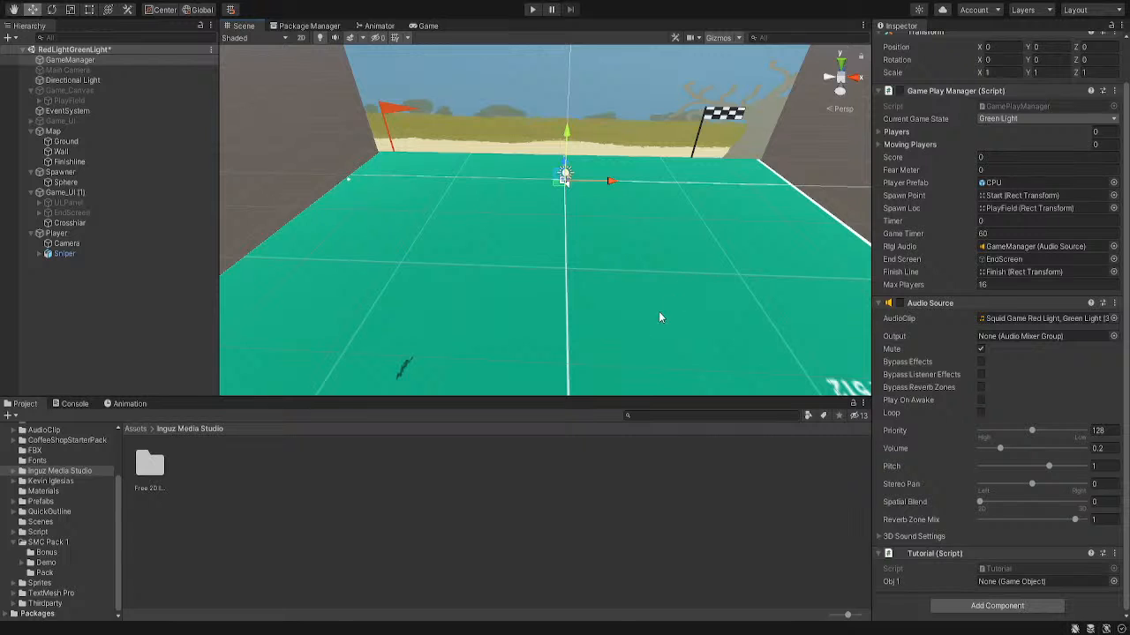
{"action": "mouse_move", "coordinate": [660, 293]}
{"action": "middle_mouse_down"}
{"action": "mouse_move", "coordinate": [641, 268]}
{"action": "mouse_move", "coordinate": [648, 280]}
{"action": "middle_mouse_up"}
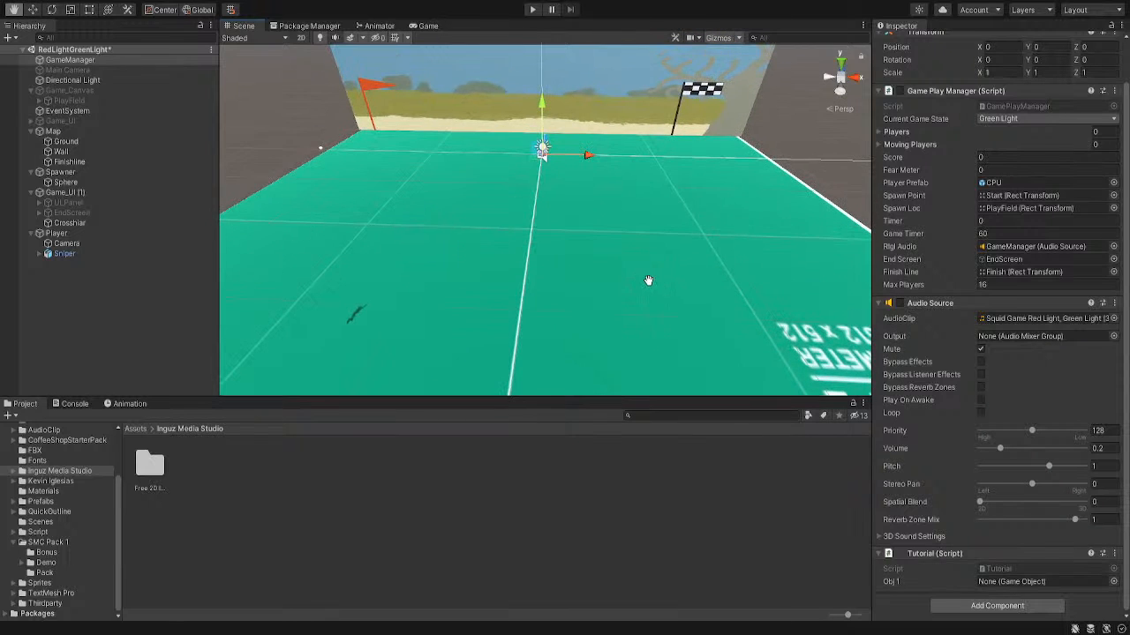
{"action": "right_click_drag", "start_coordinate": [661, 305], "coordinate": [681, 290]}
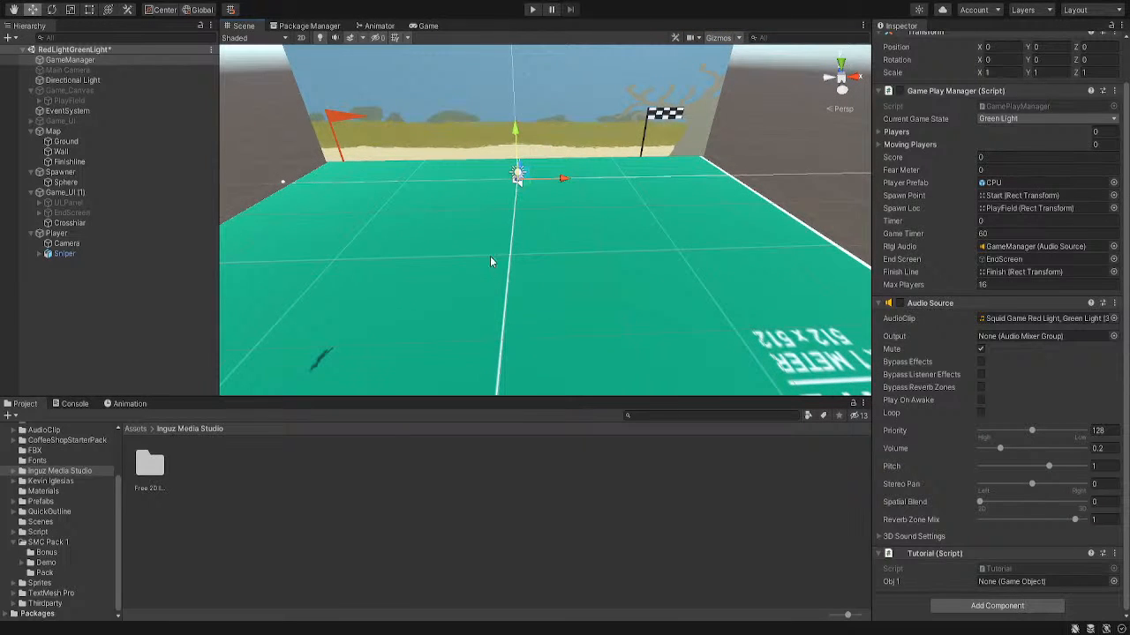
{"action": "left_click", "coordinate": [100, 59]}
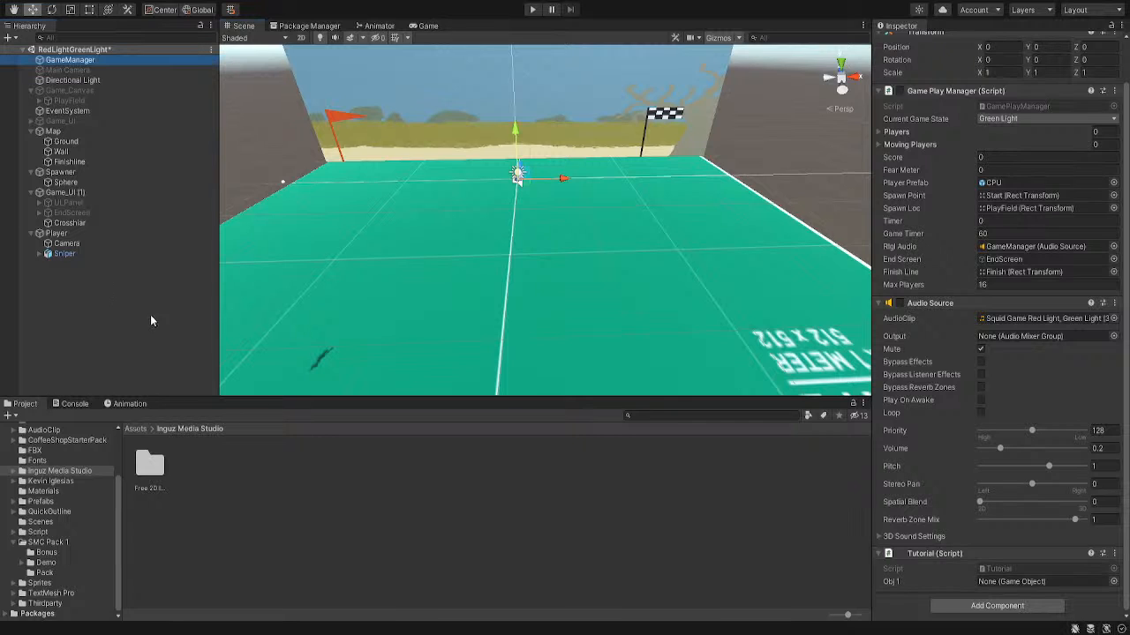
{"action": "key", "text": "ctrl+shift+n"}
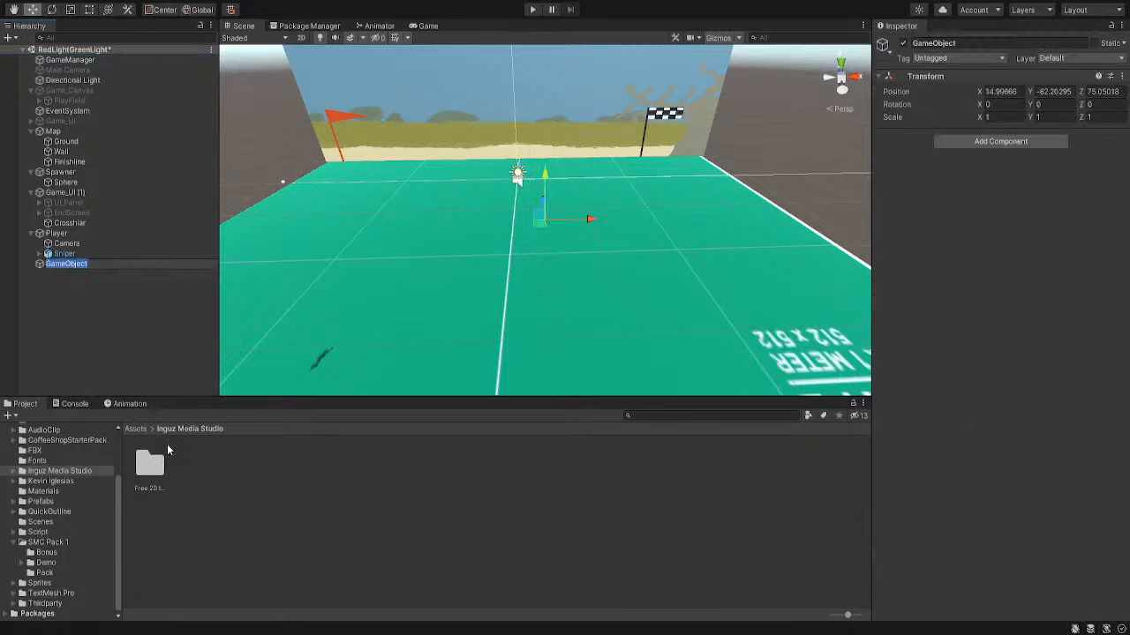
{"action": "left_click", "coordinate": [975, 42]}
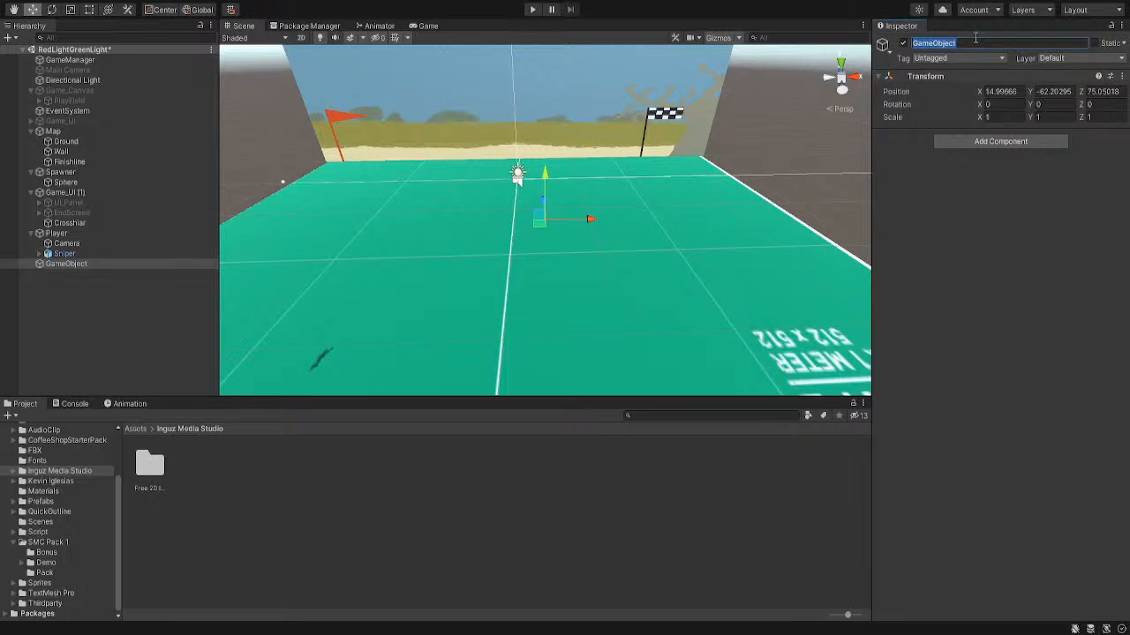
{"action": "type", "text": "Girl"}
{"action": "key", "text": "Return"}
{"action": "double_click", "coordinate": [919, 43]}
{"action": "left_click_drag", "start_coordinate": [546, 176], "coordinate": [570, 78]}
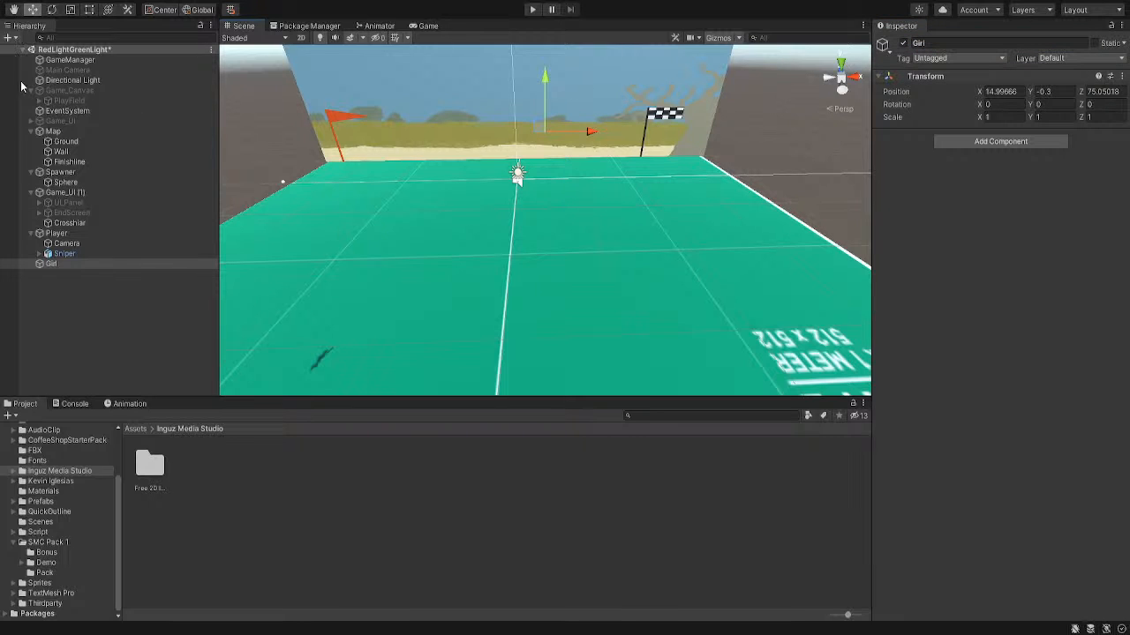
Add a capsule as a child of Girl, reset Girl's position and move it to about X 61.9, Y 12.5
{"action": "left_click", "coordinate": [160, 264]}
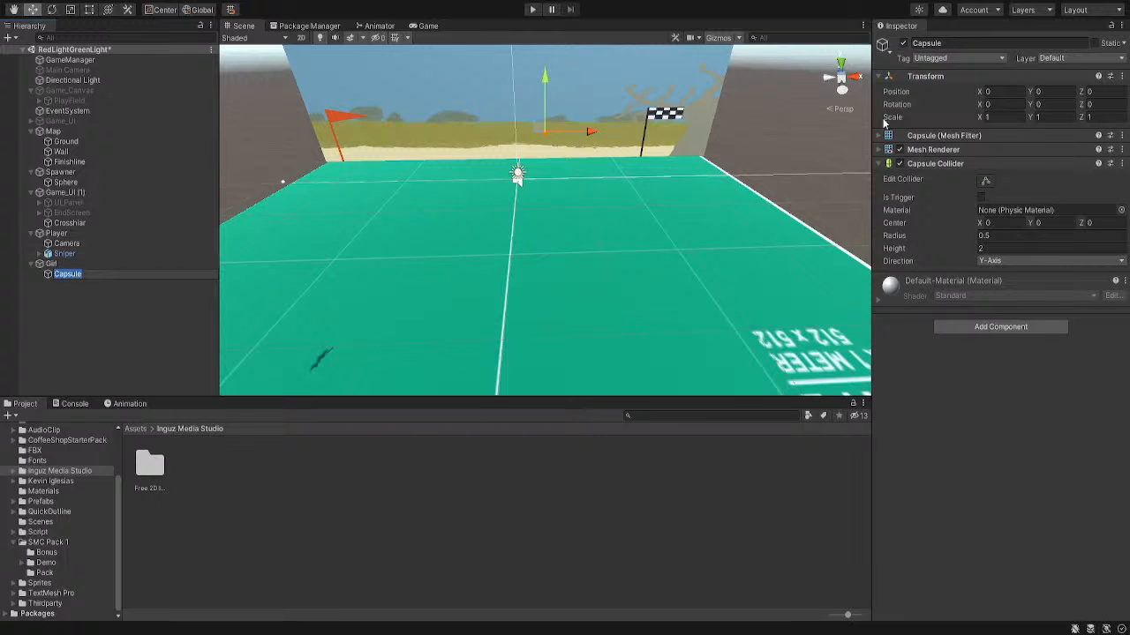
{"action": "left_click", "coordinate": [22, 264]}
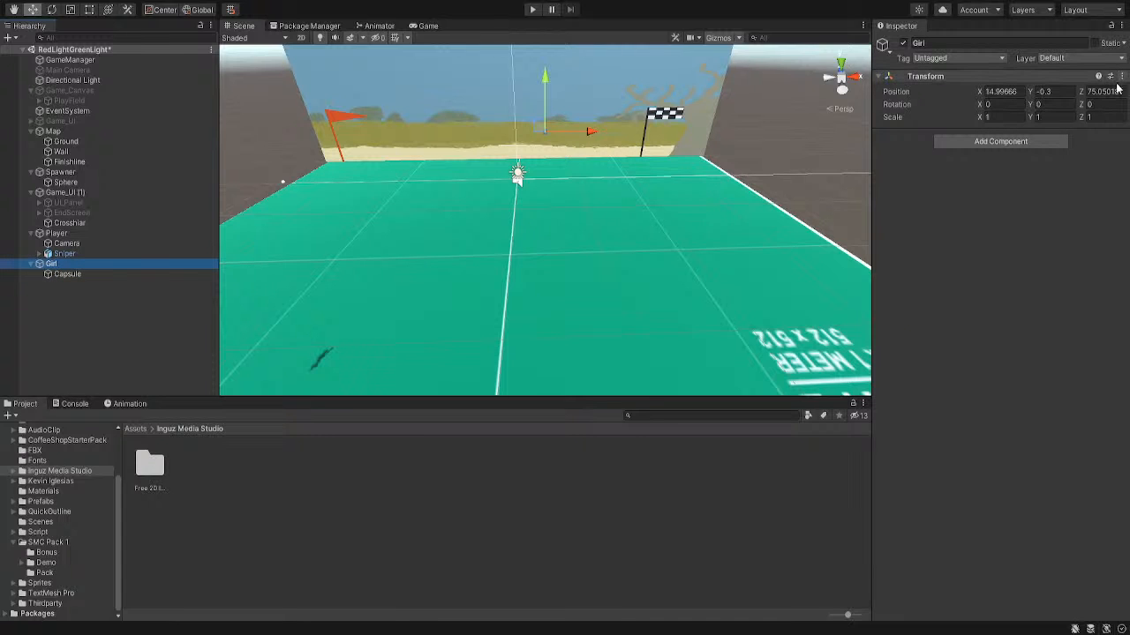
{"action": "left_click", "coordinate": [1082, 96]}
{"action": "left_click_drag", "start_coordinate": [561, 177], "coordinate": [696, 176]}
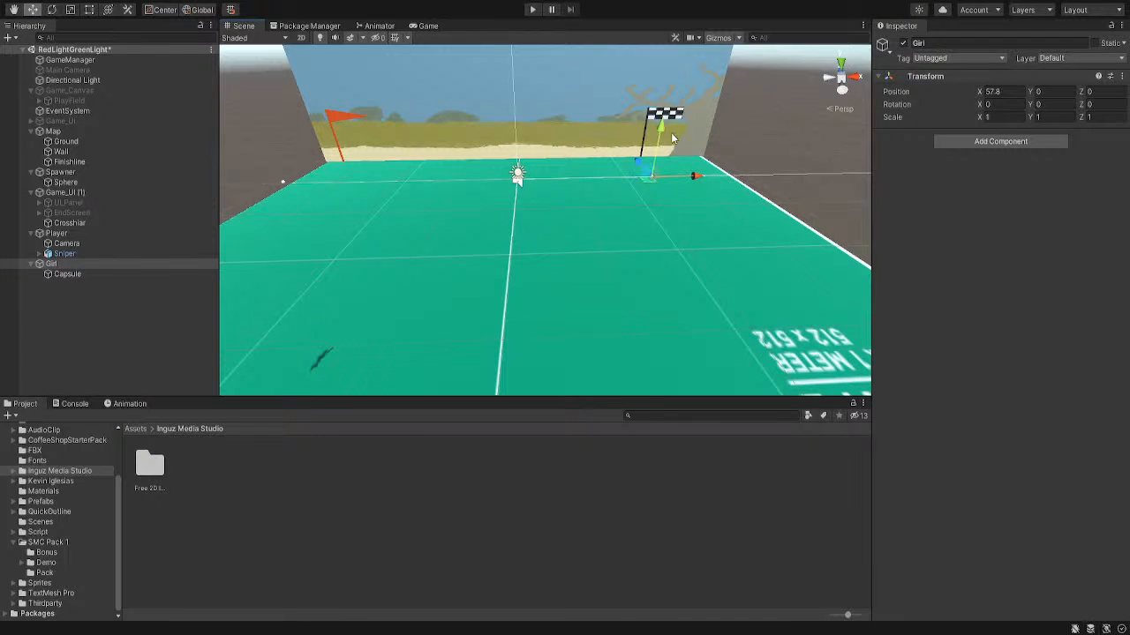
{"action": "left_click_drag", "start_coordinate": [662, 129], "coordinate": [668, 97]}
{"action": "left_click_drag", "start_coordinate": [702, 147], "coordinate": [712, 148]}
{"action": "middle_click_drag", "start_coordinate": [740, 192], "coordinate": [643, 227]}
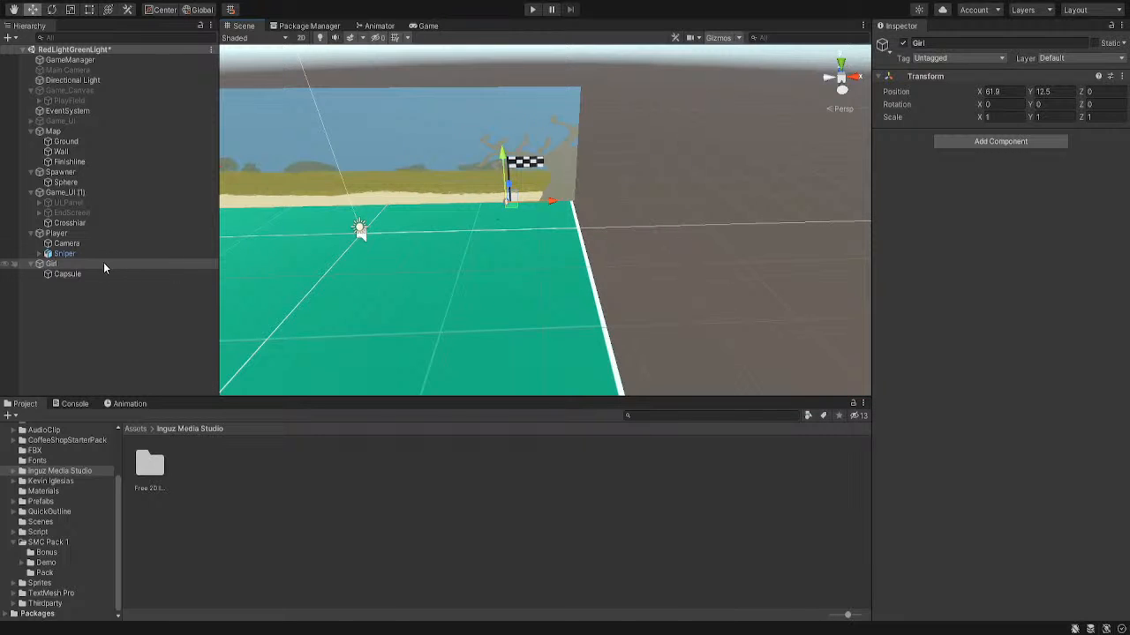
Set Girl's scale to 3 on the X, Y and Z axes
{"action": "left_click", "coordinate": [998, 116]}
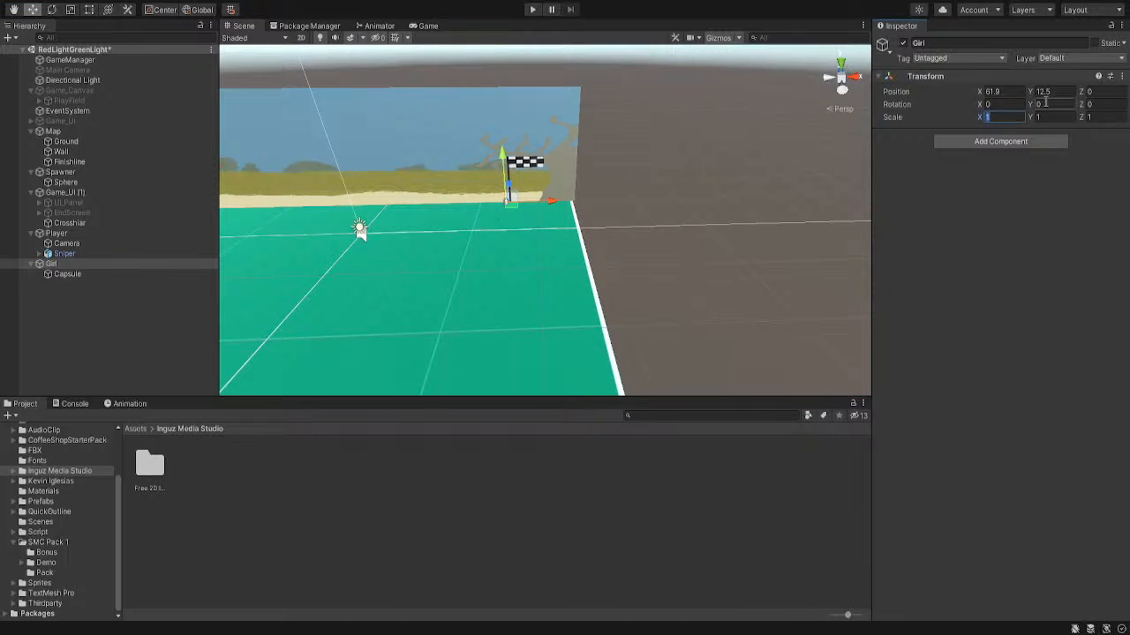
{"action": "type", "text": "3"}
{"action": "key", "text": "Tab"}
{"action": "type", "text": "3"}
{"action": "key", "text": "Tab"}
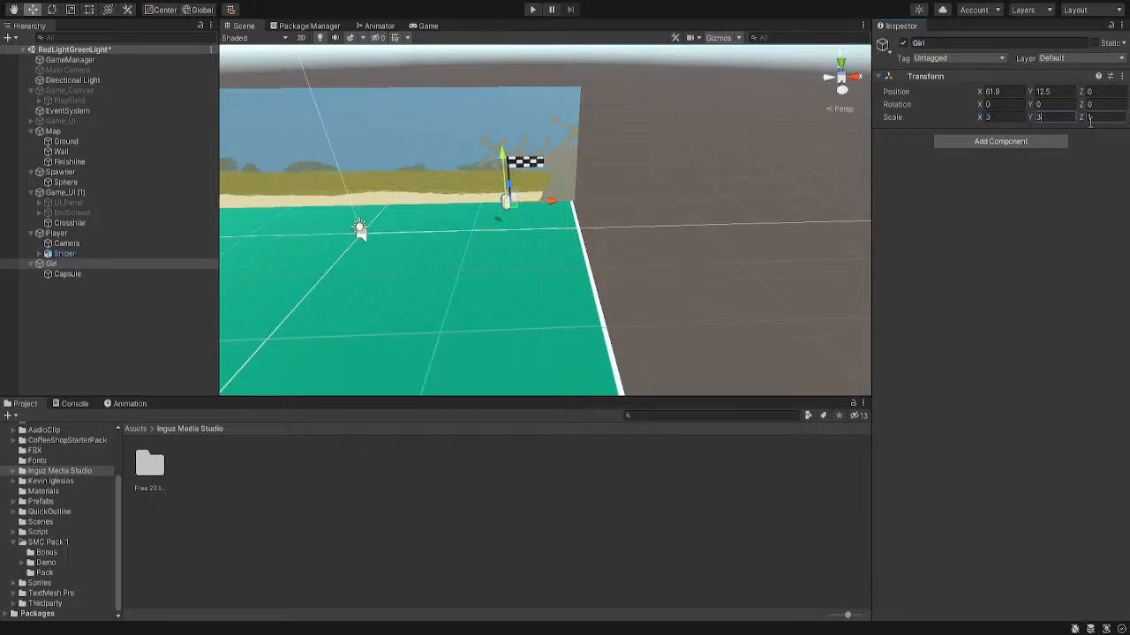
{"action": "type", "text": "3"}
Enlarge Girl uniformly by setting its X, Y and Z scale to 8
{"action": "left_click", "coordinate": [1006, 117]}
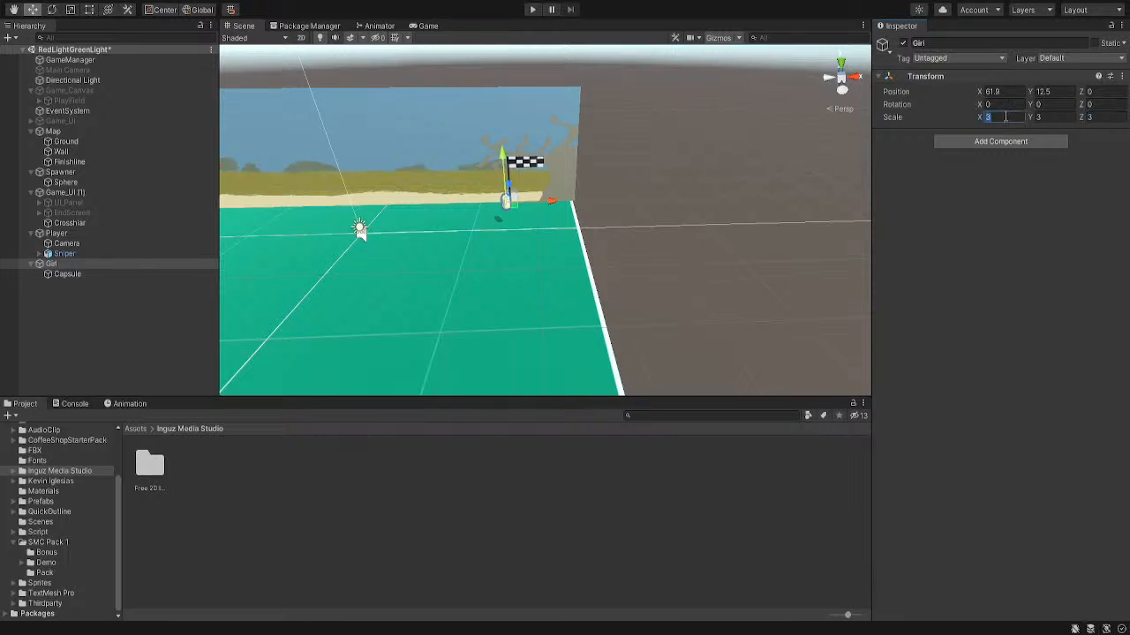
{"action": "type", "text": "8"}
{"action": "key", "text": "Tab"}
{"action": "type", "text": "8"}
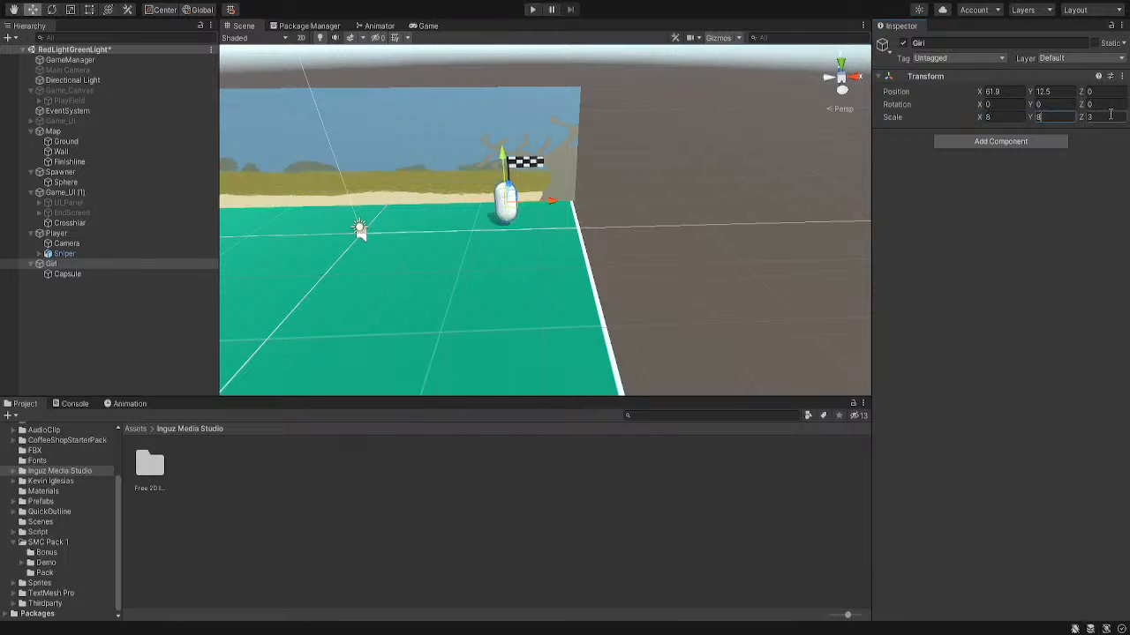
{"action": "key", "text": "Tab"}
{"action": "type", "text": "8"}
Move Girl beside the chequered flag near the ground's edge, to about X 67.9, Z -0.9
{"action": "right_click_drag", "start_coordinate": [644, 190], "coordinate": [673, 209]}
{"action": "middle_click_drag", "start_coordinate": [537, 224], "coordinate": [637, 265]}
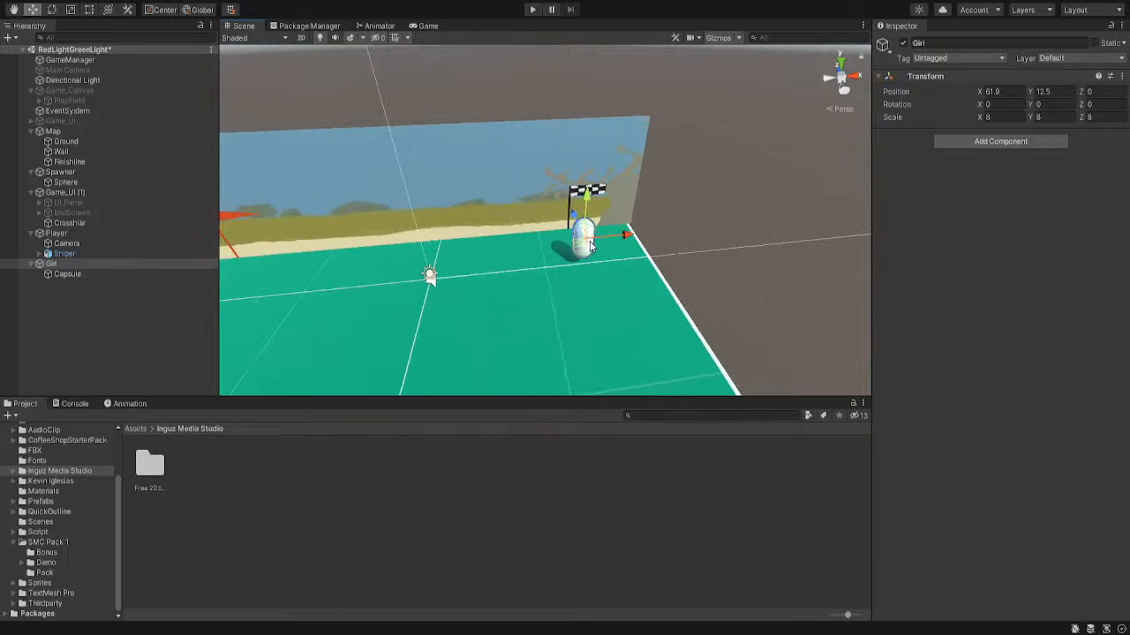
{"action": "right_click_drag", "start_coordinate": [637, 264], "coordinate": [730, 278]}
{"action": "middle_click_drag", "start_coordinate": [477, 231], "coordinate": [632, 262]}
{"action": "left_click_drag", "start_coordinate": [529, 250], "coordinate": [594, 301]}
{"action": "right_click_drag", "start_coordinate": [594, 301], "coordinate": [504, 285]}
{"action": "middle_click_drag", "start_coordinate": [530, 277], "coordinate": [466, 185]}
{"action": "left_click_drag", "start_coordinate": [560, 122], "coordinate": [609, 117]}
{"action": "right_click_drag", "start_coordinate": [609, 118], "coordinate": [552, 156]}
{"action": "middle_click_drag", "start_coordinate": [551, 155], "coordinate": [484, 281]}
{"action": "left_click_drag", "start_coordinate": [543, 227], "coordinate": [566, 179]}
{"action": "left_click_drag", "start_coordinate": [591, 218], "coordinate": [610, 224]}
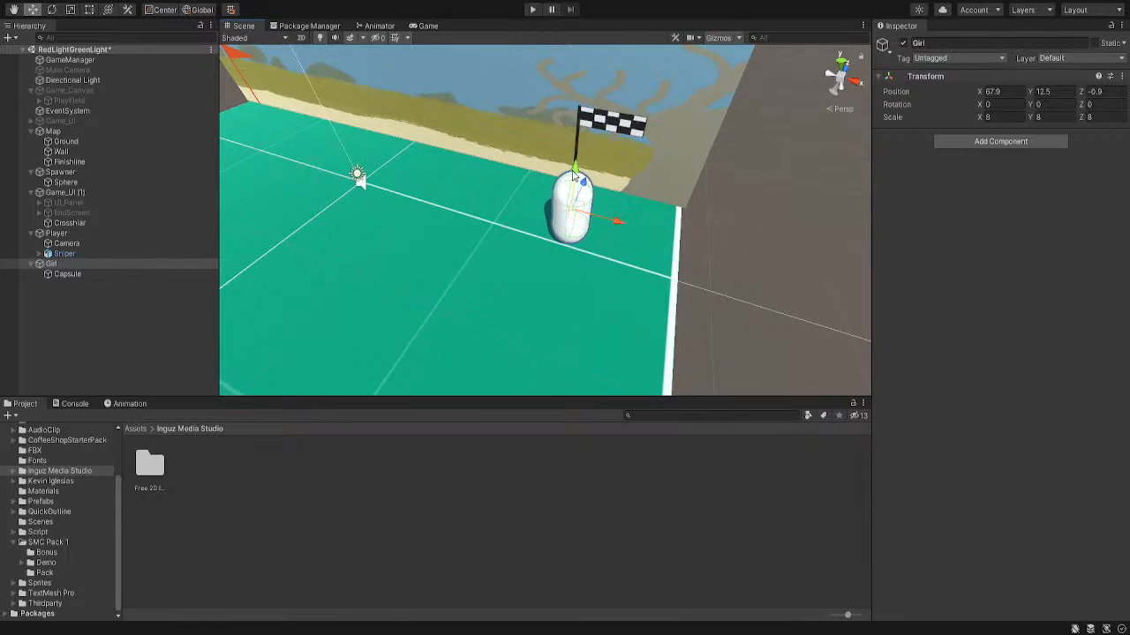
Examine the Girl capsule's placement by the finish flag from several angles, and review the GameManager's components
{"action": "right_click_drag", "start_coordinate": [596, 277], "coordinate": [671, 203]}
{"action": "middle_click_drag", "start_coordinate": [609, 339], "coordinate": [640, 214]}
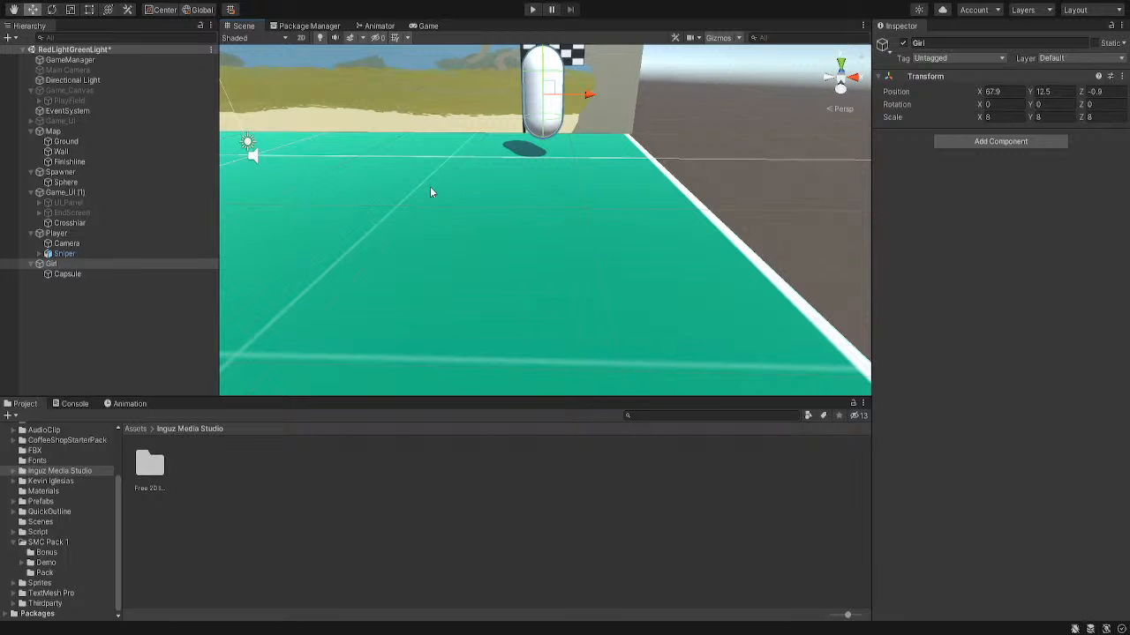
{"action": "right_click_drag", "start_coordinate": [433, 189], "coordinate": [605, 229]}
{"action": "right_click_drag", "start_coordinate": [522, 227], "coordinate": [582, 239]}
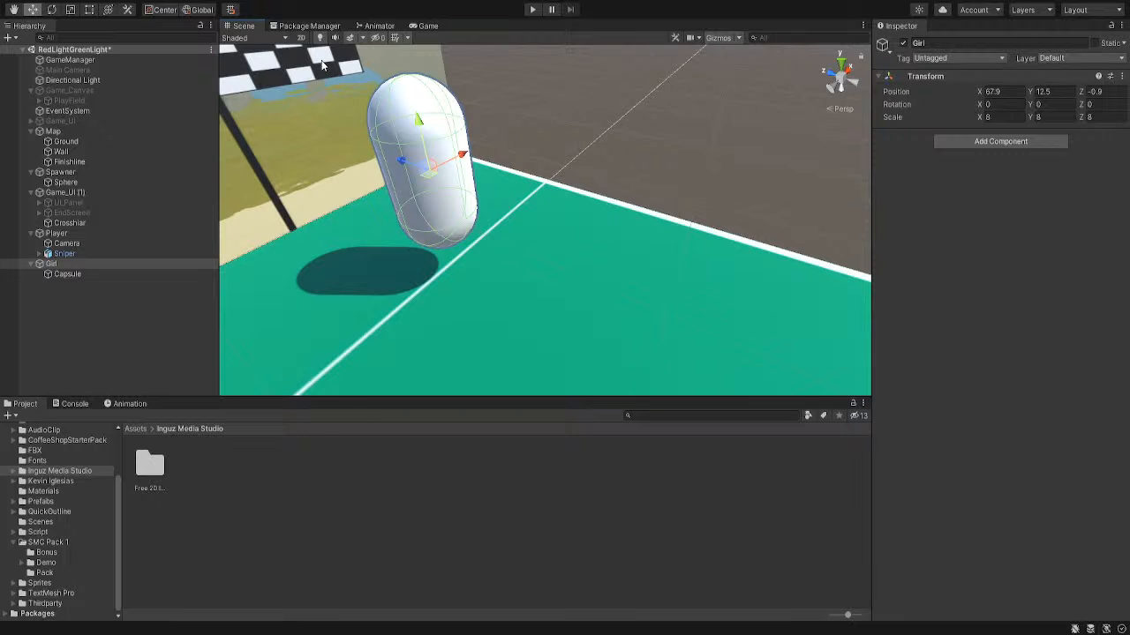
{"action": "right_click_drag", "start_coordinate": [554, 217], "coordinate": [389, 171]}
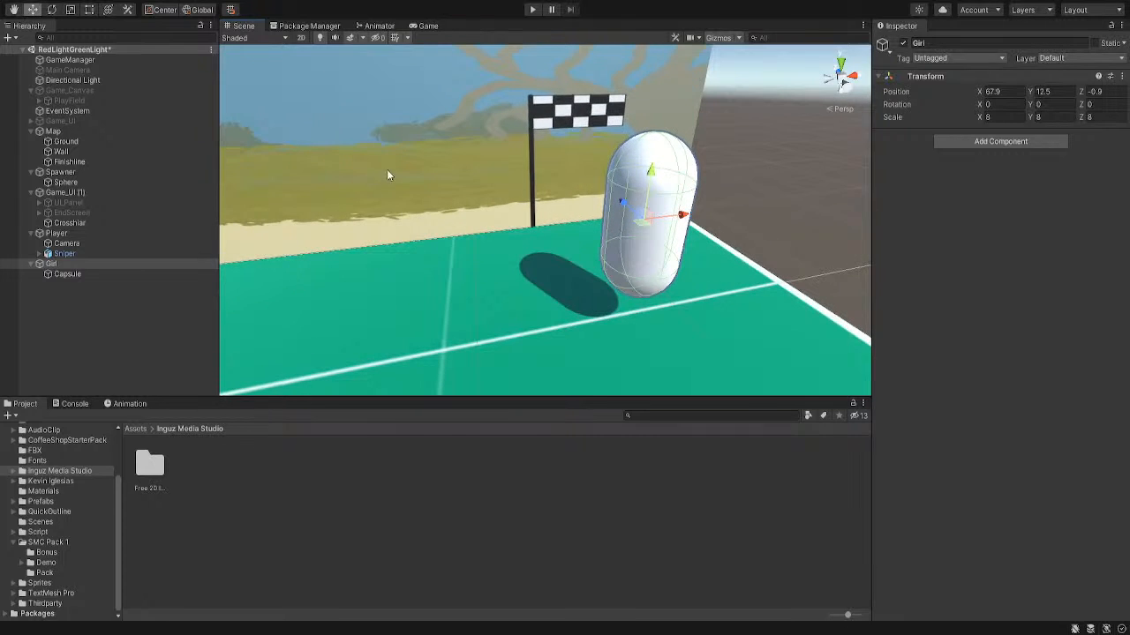
{"action": "left_click", "coordinate": [71, 60]}
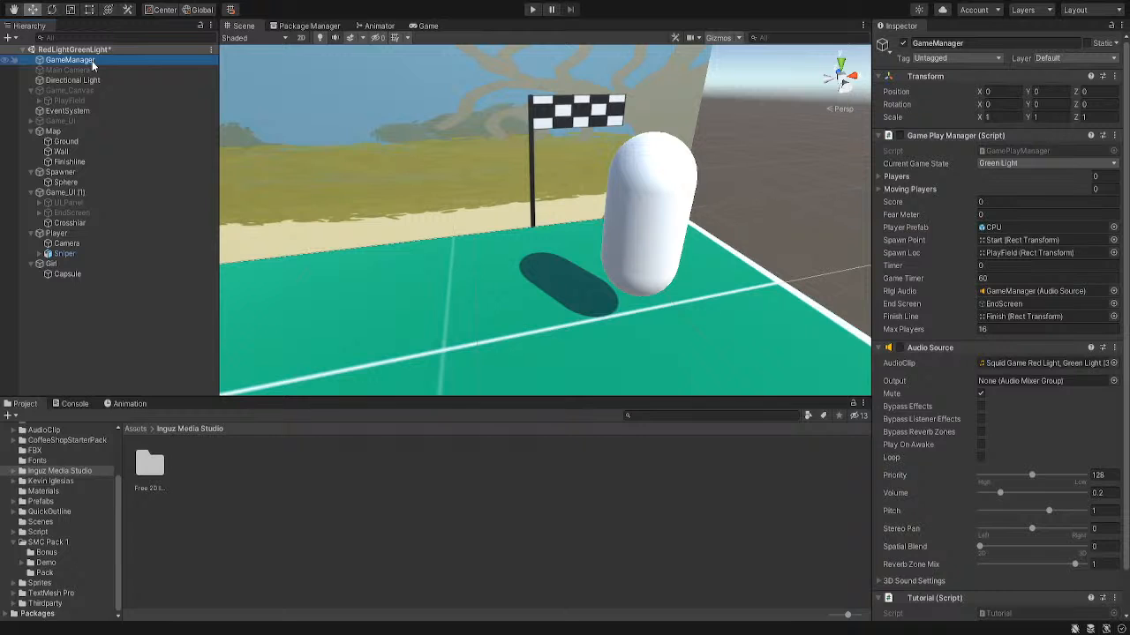
Attach a new RedlightGreenlight script to Girl, and remove it again together with its script file in Assets
{"action": "left_click", "coordinate": [129, 266]}
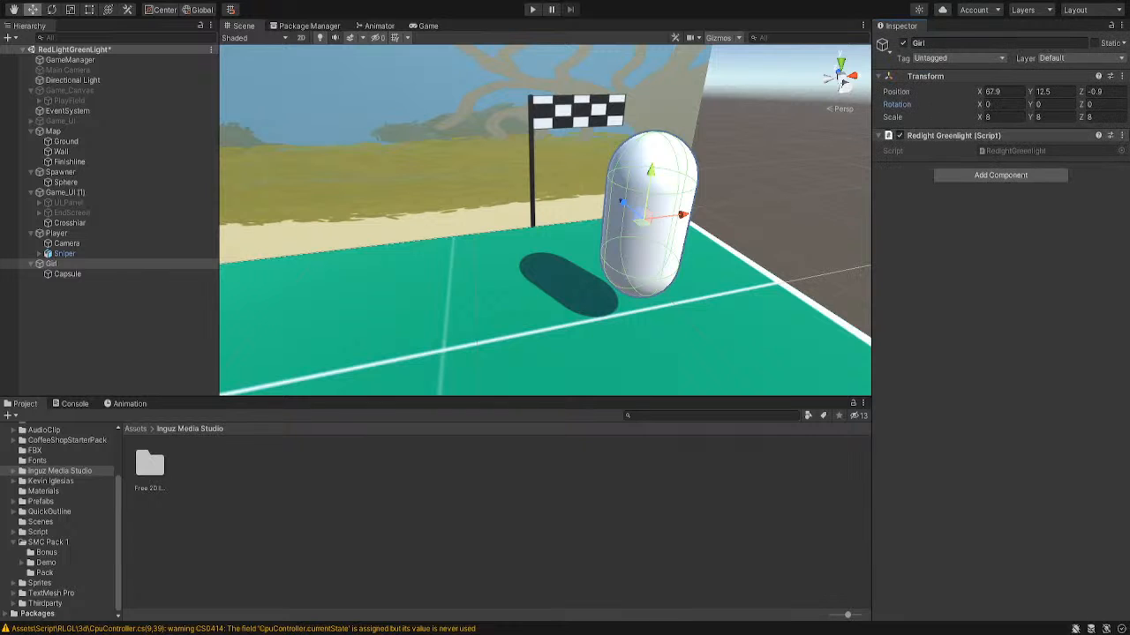
{"action": "left_click", "coordinate": [1095, 151]}
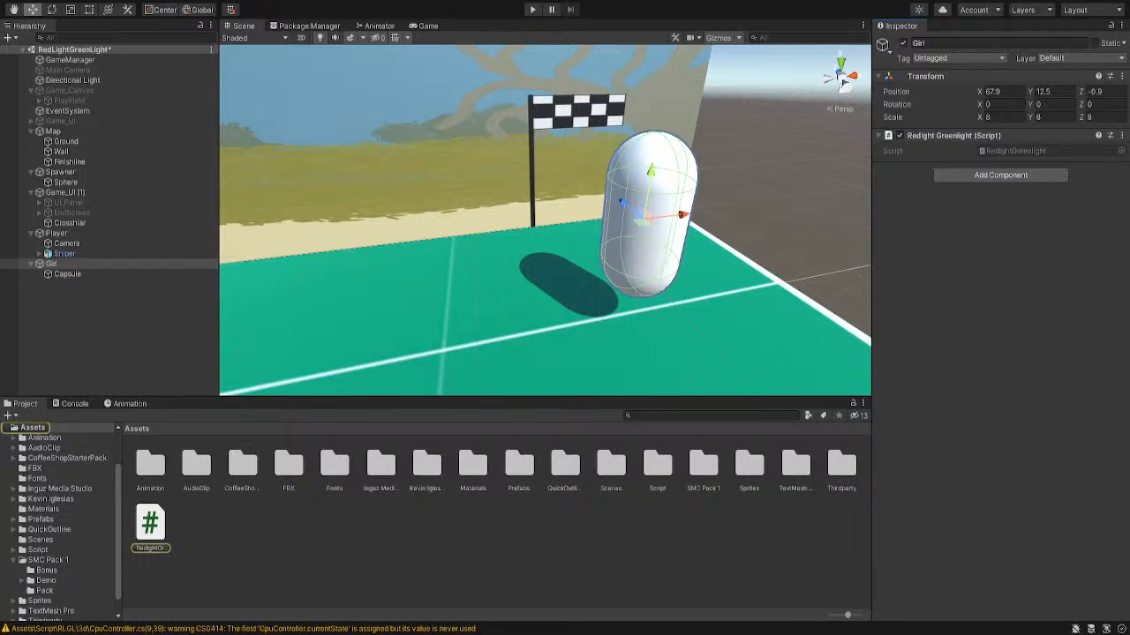
{"action": "left_click", "coordinate": [1121, 135]}
{"action": "left_click", "coordinate": [1084, 175]}
{"action": "left_click", "coordinate": [150, 525]}
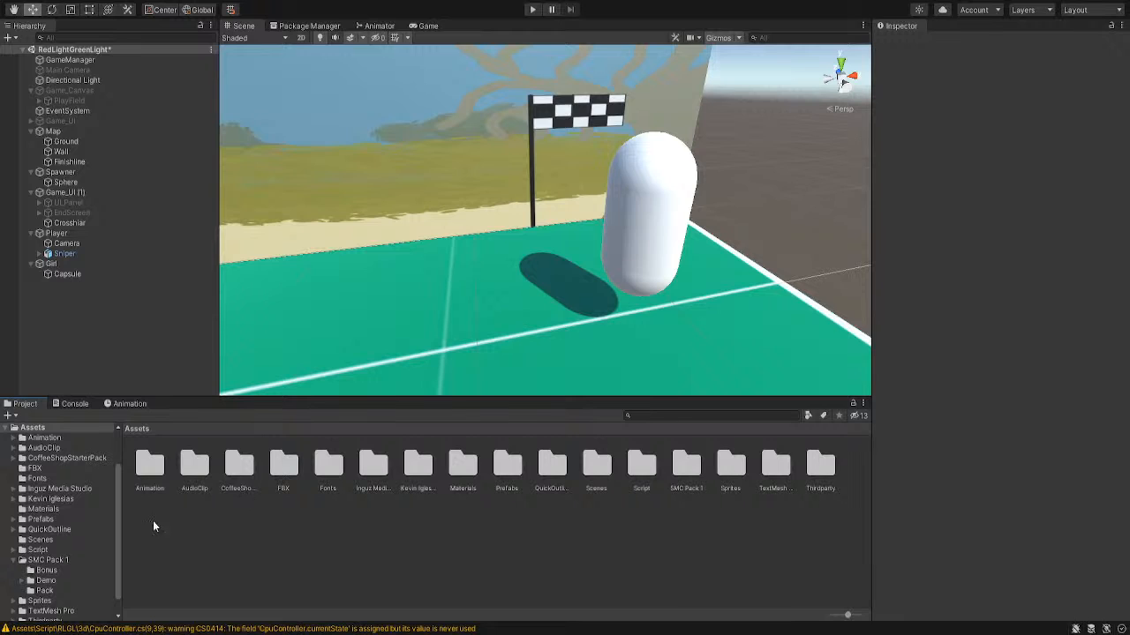
Browse the project's Script folder for the scripts stored in RLGL and its 3d subfolder
{"action": "left_click", "coordinate": [16, 561]}
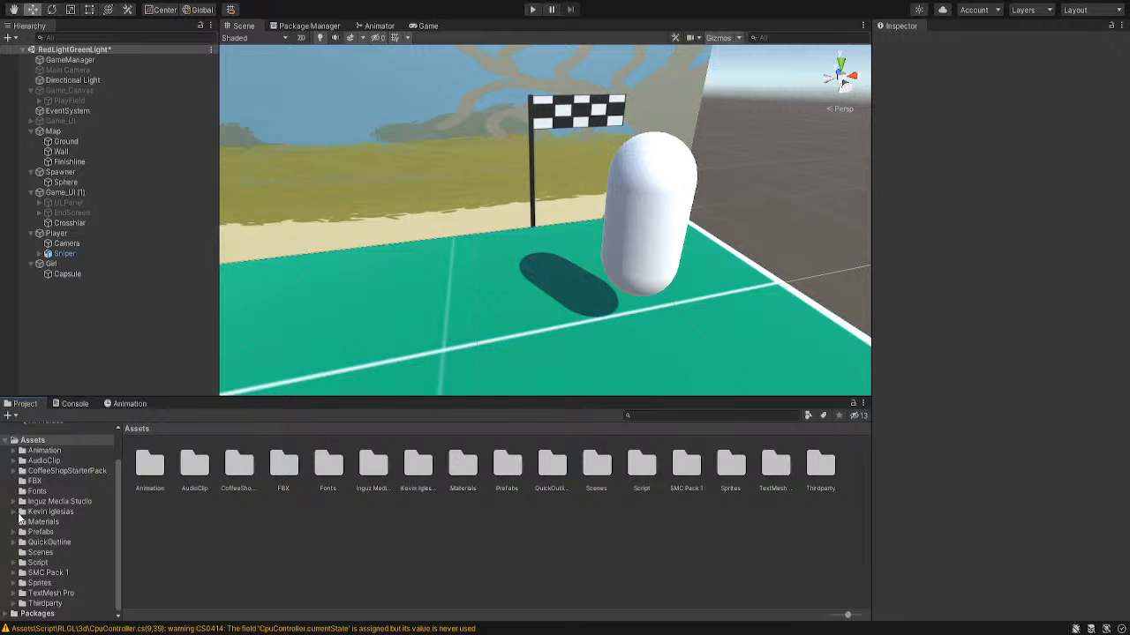
{"action": "left_click", "coordinate": [22, 563]}
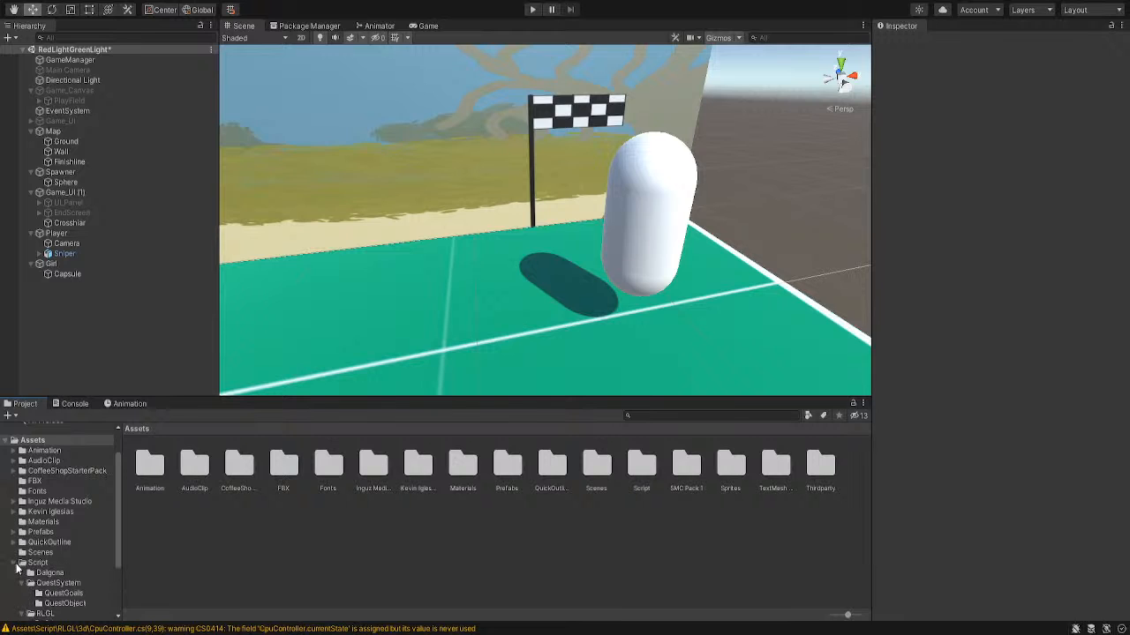
{"action": "scroll", "coordinate": [51, 577], "scroll_direction": "down", "scroll_amount": 3}
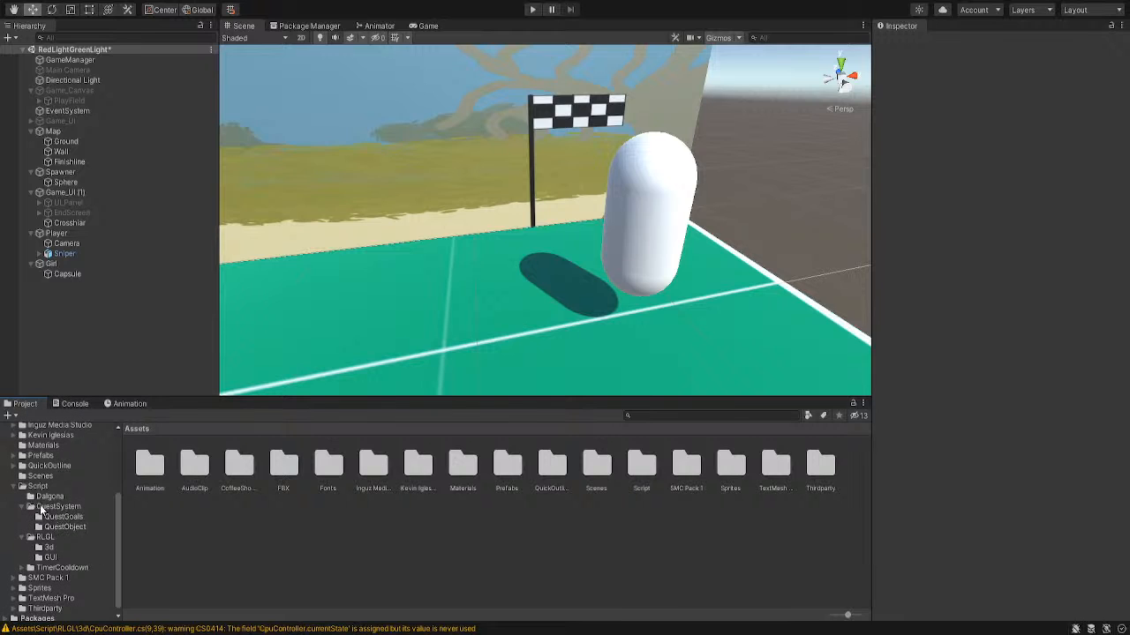
{"action": "left_click", "coordinate": [45, 538]}
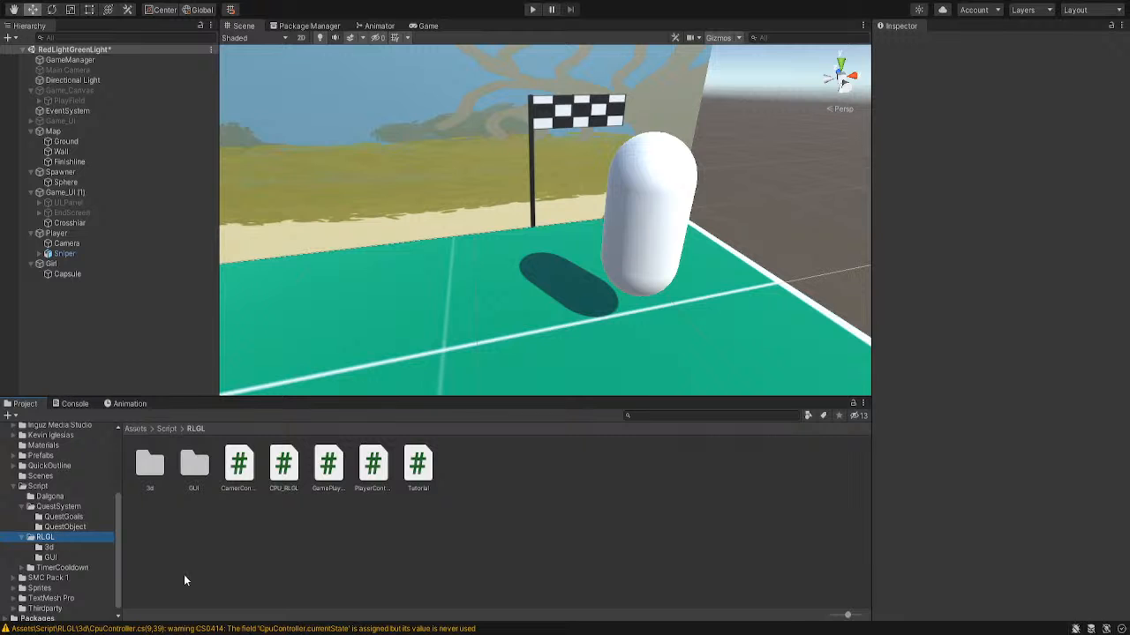
{"action": "left_click", "coordinate": [72, 547]}
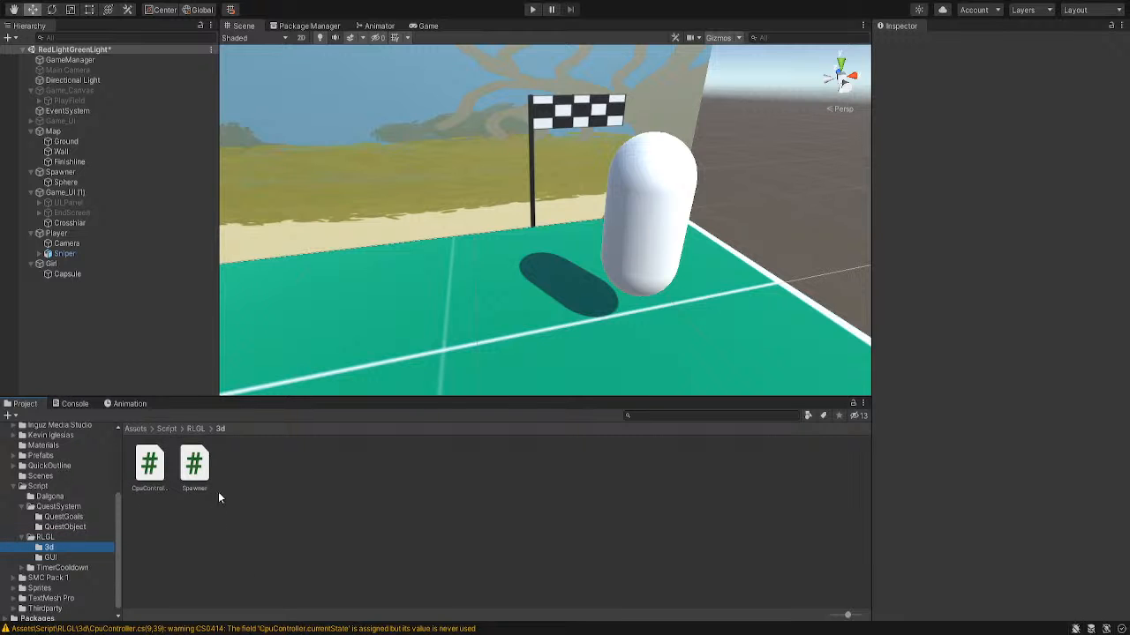
{"action": "right_click_drag", "start_coordinate": [460, 328], "coordinate": [451, 316]}
{"action": "scroll", "coordinate": [451, 316], "scroll_direction": "down", "scroll_amount": 8}
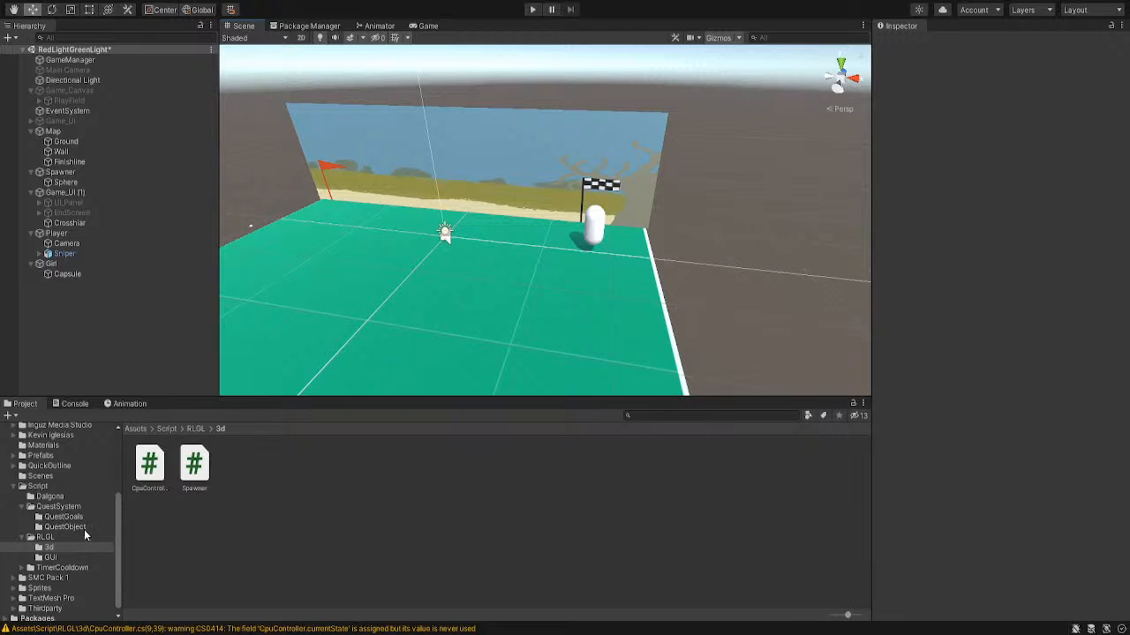
{"action": "scroll", "coordinate": [88, 540], "scroll_direction": "down", "scroll_amount": 1}
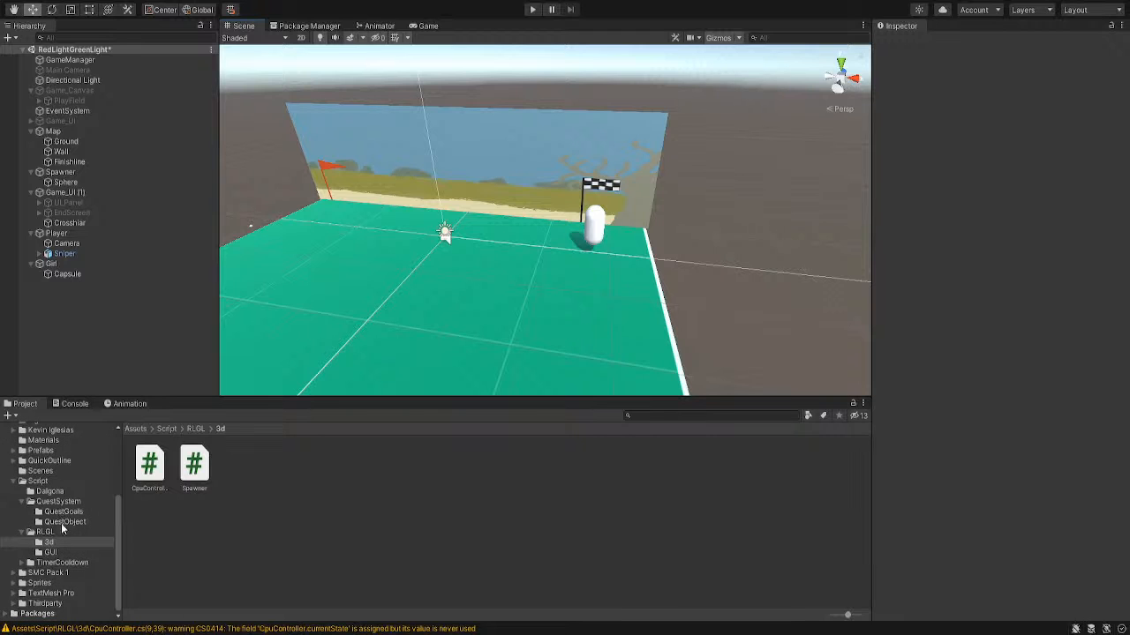
Move the player controller script from the main Script folder into the RLGL/3d folder and open that folder
{"action": "left_click", "coordinate": [63, 492]}
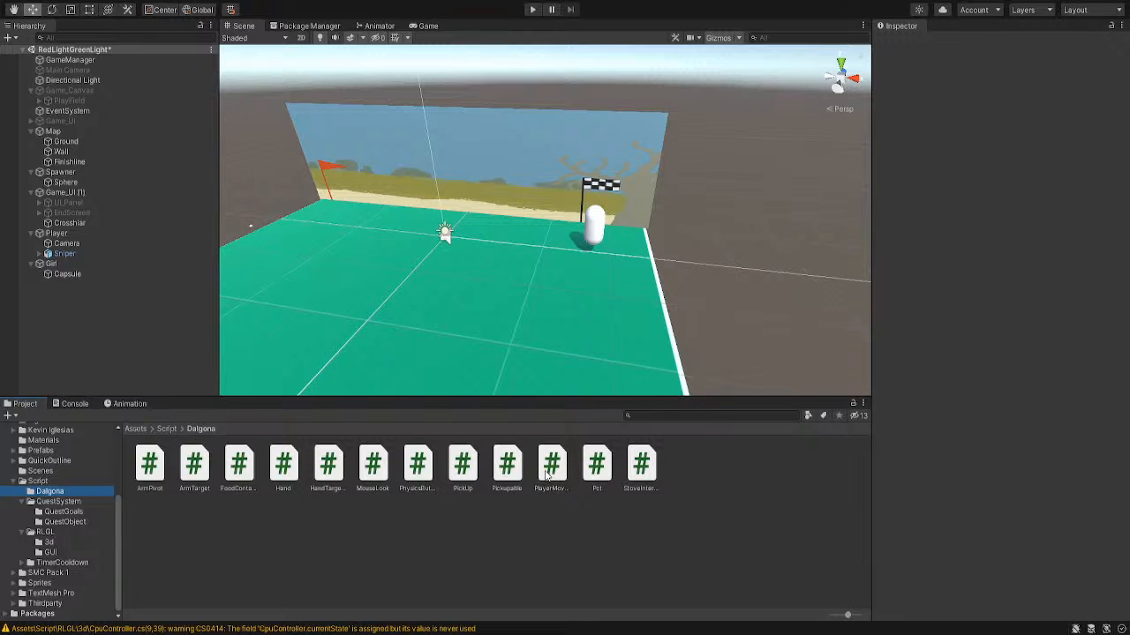
{"action": "left_click", "coordinate": [58, 485]}
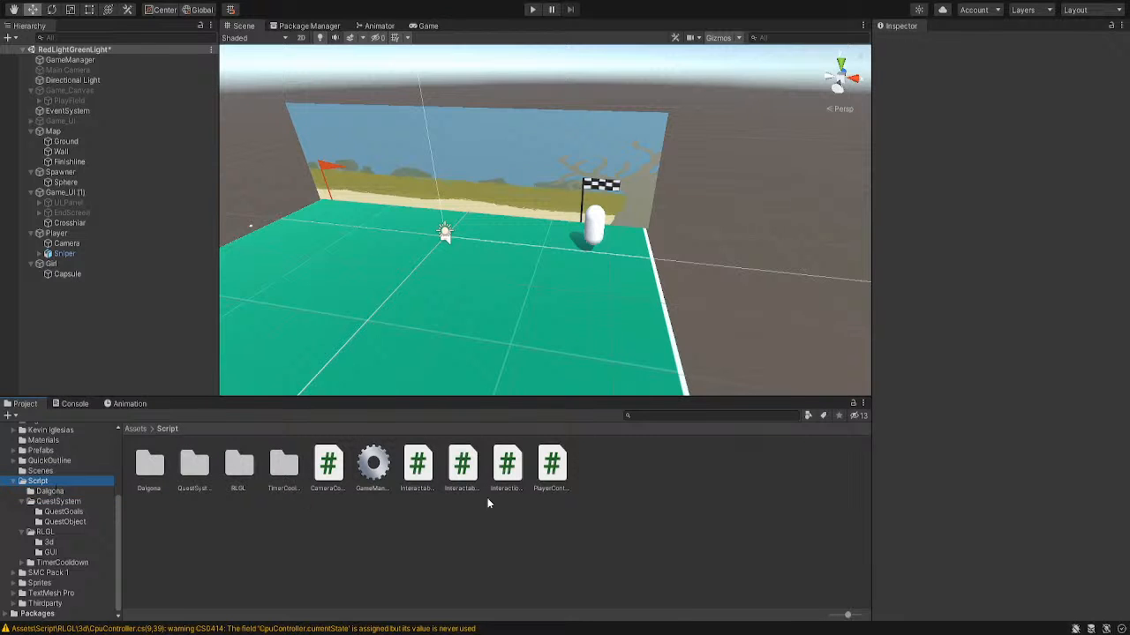
{"action": "left_click", "coordinate": [551, 466]}
{"action": "left_click_drag", "start_coordinate": [403, 556], "coordinate": [51, 543]}
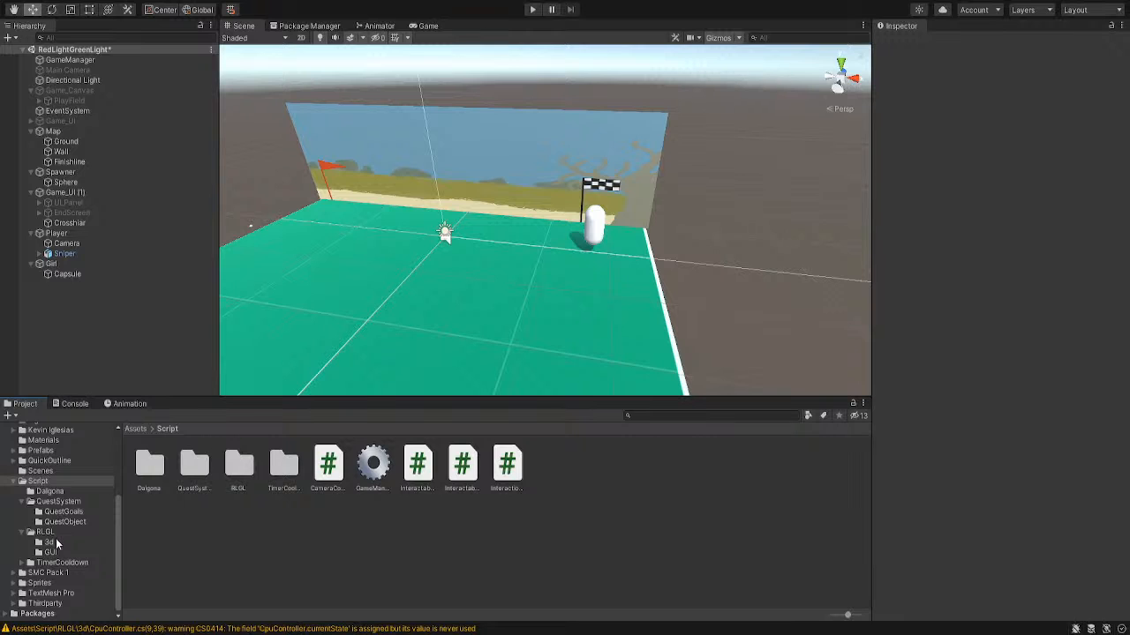
{"action": "left_click", "coordinate": [55, 543]}
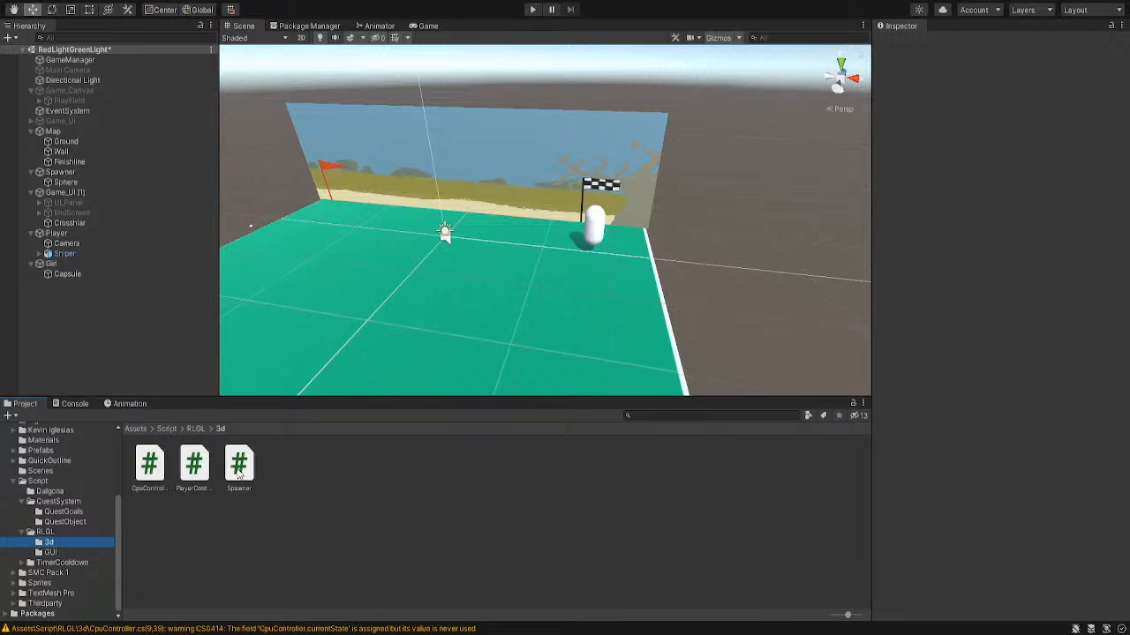
Inspect the whole map with the Girl capsule in place, and check the GameManager's Game Play Manager settings
{"action": "middle_click_drag", "start_coordinate": [509, 326], "coordinate": [569, 311]}
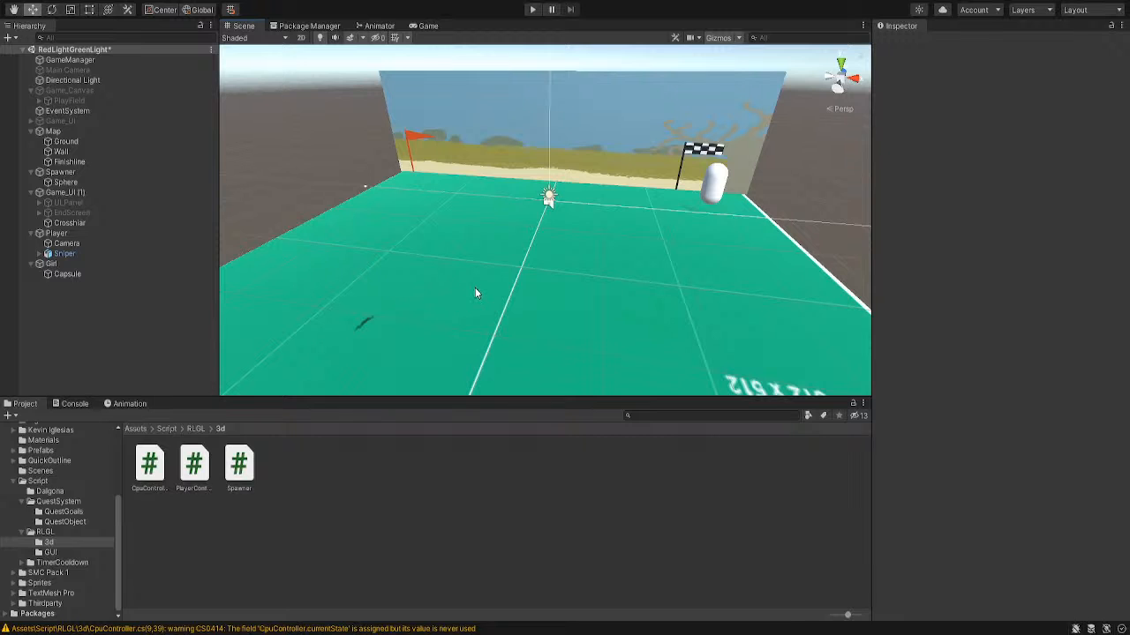
{"action": "right_click_drag", "start_coordinate": [497, 305], "coordinate": [530, 307]}
{"action": "middle_click_drag", "start_coordinate": [402, 354], "coordinate": [481, 355]}
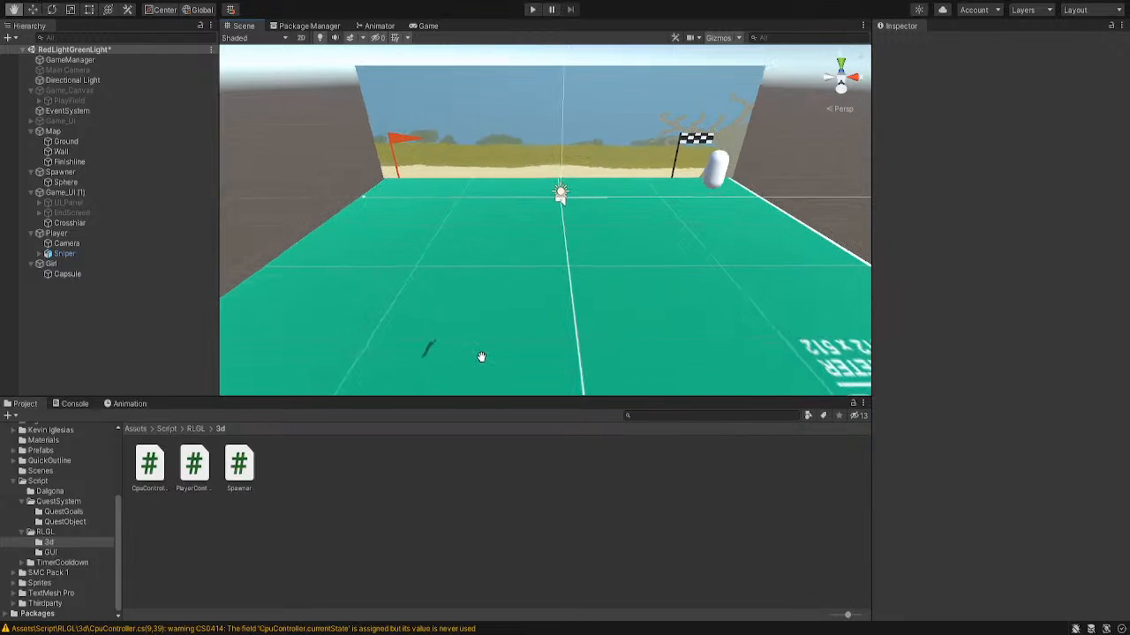
{"action": "left_click", "coordinate": [70, 60]}
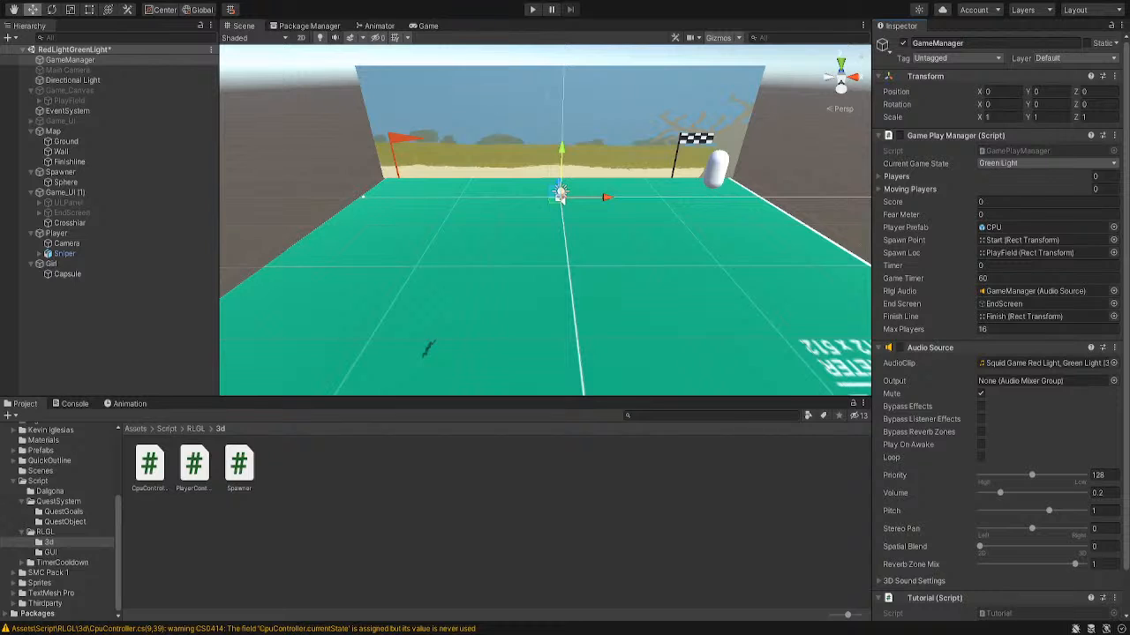
Create a new C# script named GameController in the RLGL/3d folder
{"action": "left_click", "coordinate": [337, 454]}
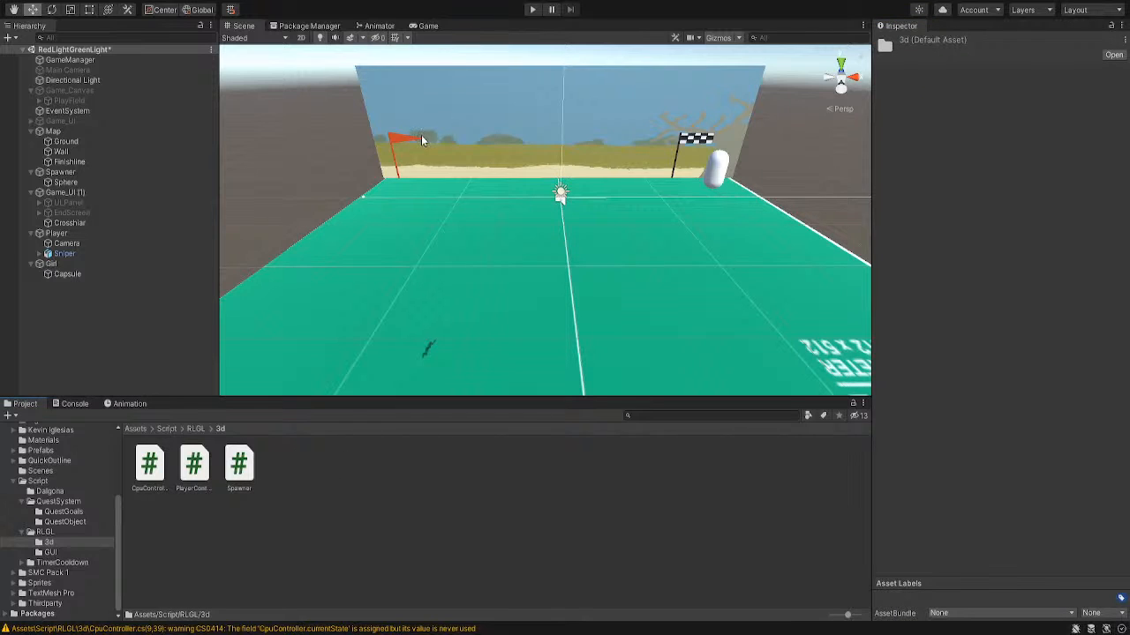
{"action": "left_click", "coordinate": [503, 167]}
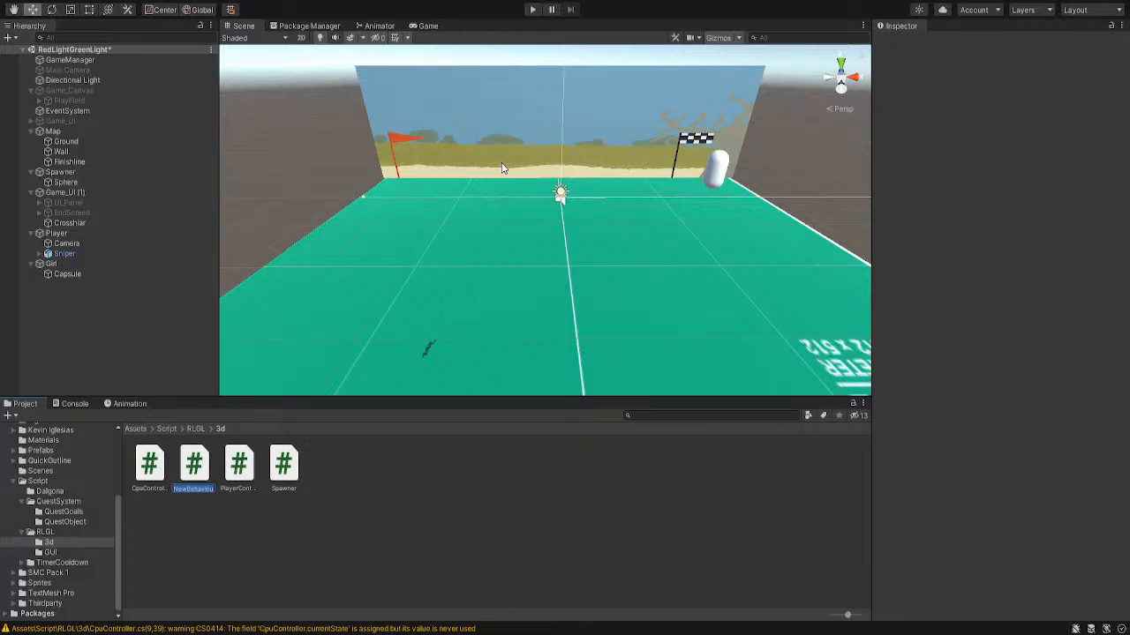
{"action": "type", "text": "GameControlle"}
{"action": "key", "text": "Left"}
{"action": "key", "text": "BackSpace"}
{"action": "type", "text": "o"}
{"action": "key", "text": "Left"}
{"action": "key", "text": "ctrl+a"}
{"action": "key", "text": "Left"}
{"action": "key", "text": "Left"}
{"action": "key", "text": "Left"}
{"action": "key", "text": "Left"}
{"action": "key", "text": "Left"}
{"action": "key", "text": "Left"}
{"action": "key", "text": "Left"}
{"action": "key", "text": "Left"}
{"action": "key", "text": "Right"}
{"action": "key", "text": "Right"}
{"action": "key", "text": "Right"}
{"action": "key", "text": "Right"}
{"action": "key", "text": "Right"}
{"action": "key", "text": "Right"}
{"action": "key", "text": "Right"}
{"action": "key", "text": "Right"}
{"action": "key", "text": "Right"}
{"action": "key", "text": "Right"}
{"action": "key", "text": "Right"}
{"action": "key", "text": "Right"}
{"action": "key", "text": "Right"}
{"action": "key", "text": "Left"}
{"action": "key", "text": "Left"}
{"action": "key", "text": "Left"}
{"action": "key", "text": "Left"}
{"action": "key", "text": "Return"}
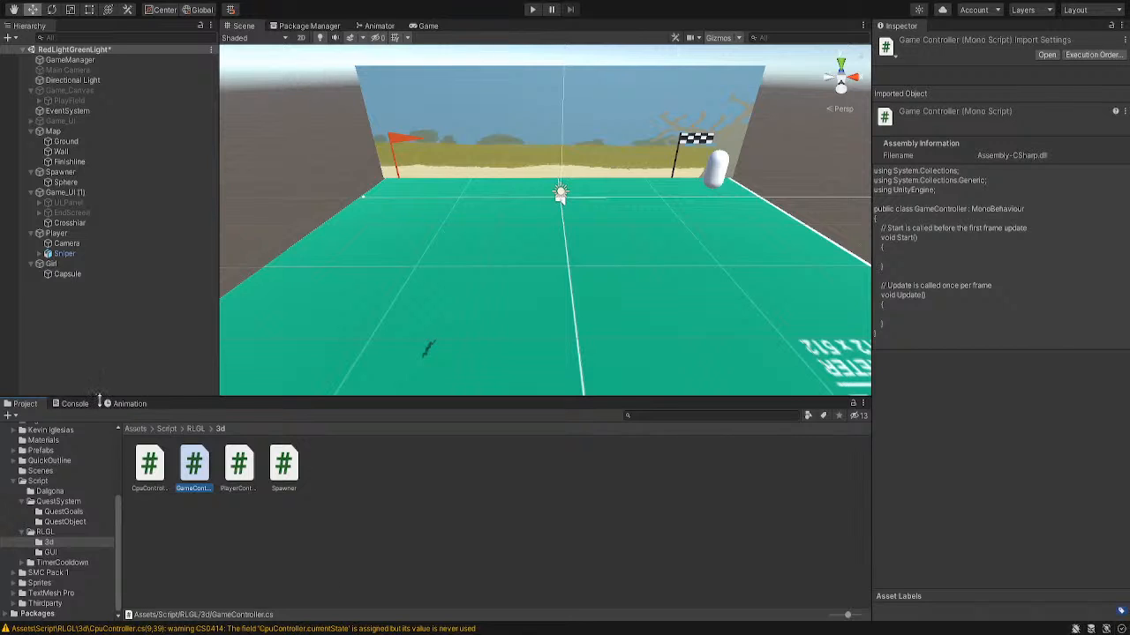
Review the GamePlayManager script in the RLGL folder and the CountdownTimer script in the TimerCooldown folder
{"action": "left_click", "coordinate": [195, 429]}
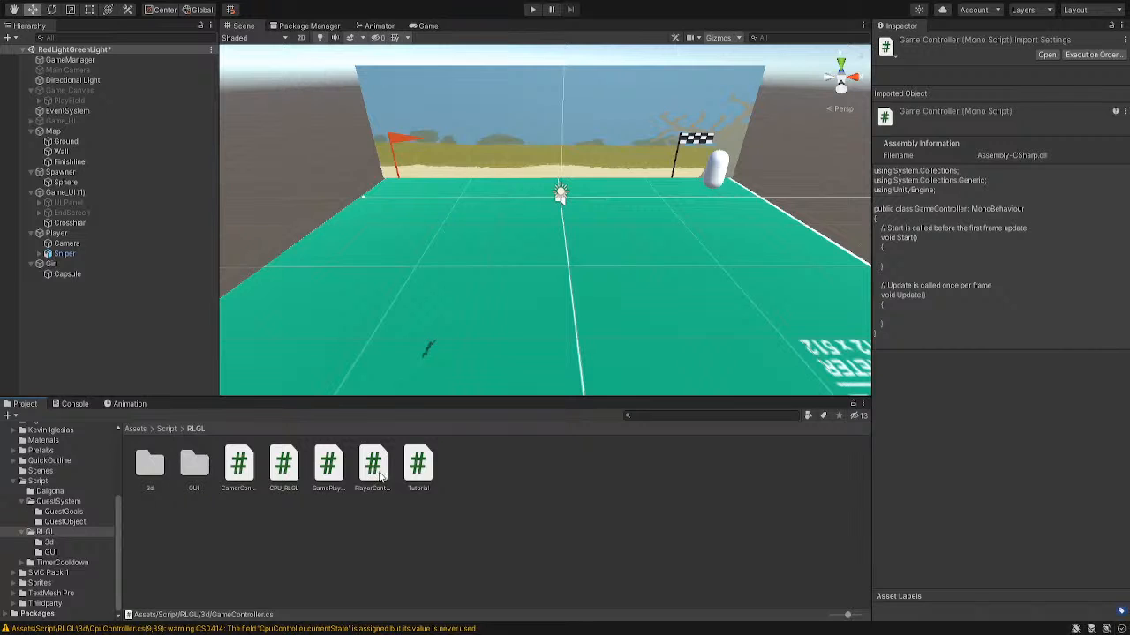
{"action": "left_click", "coordinate": [328, 466]}
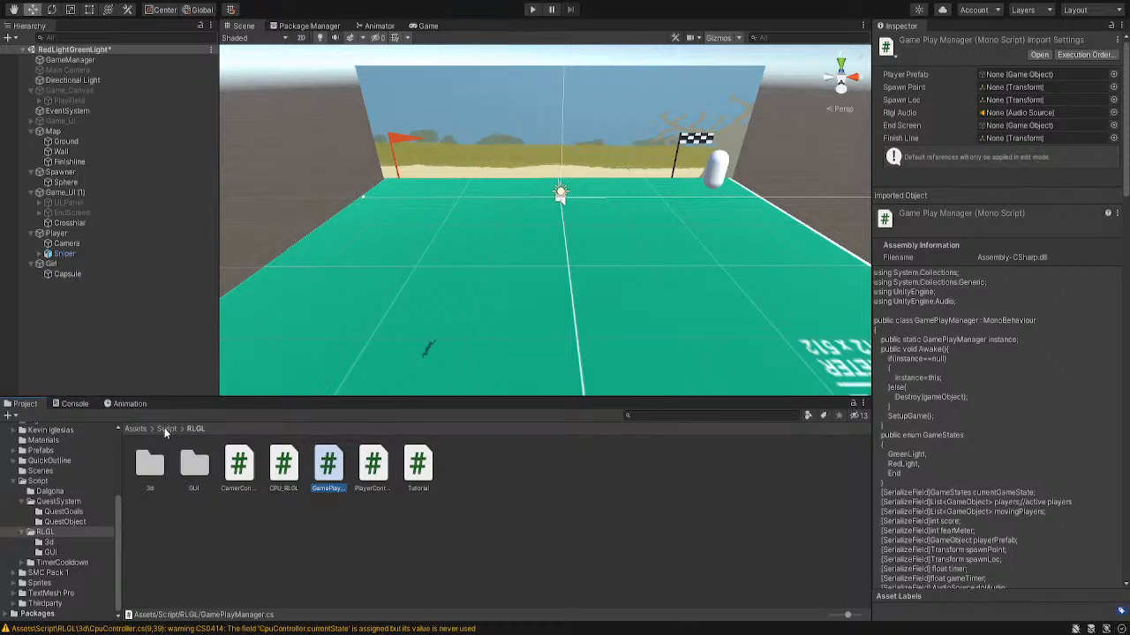
{"action": "left_click", "coordinate": [166, 429]}
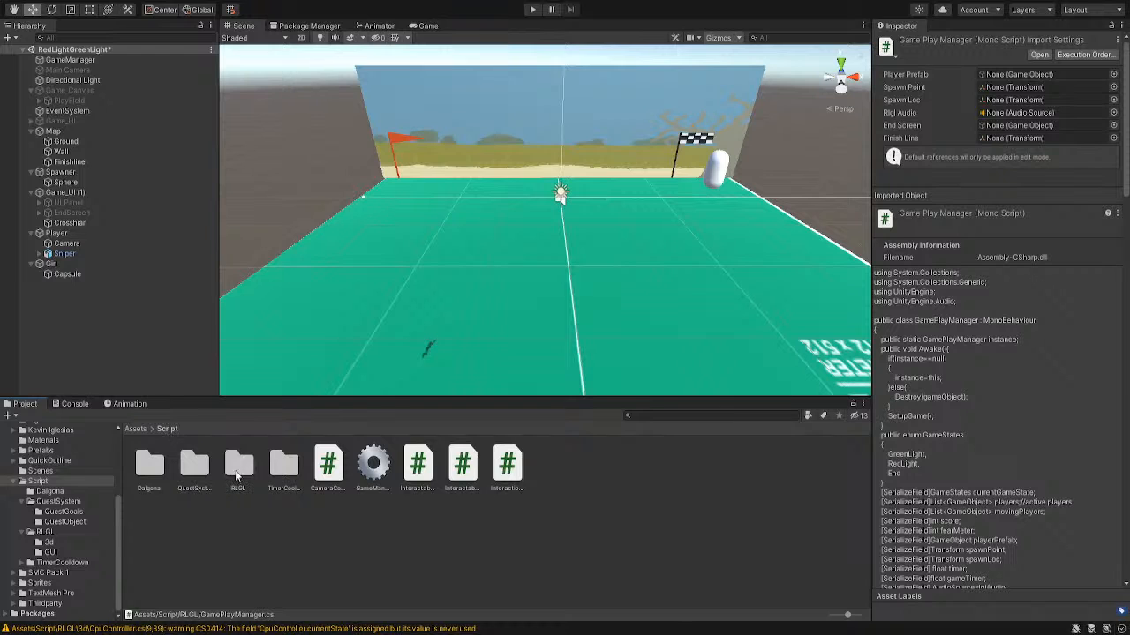
{"action": "double_click", "coordinate": [283, 465]}
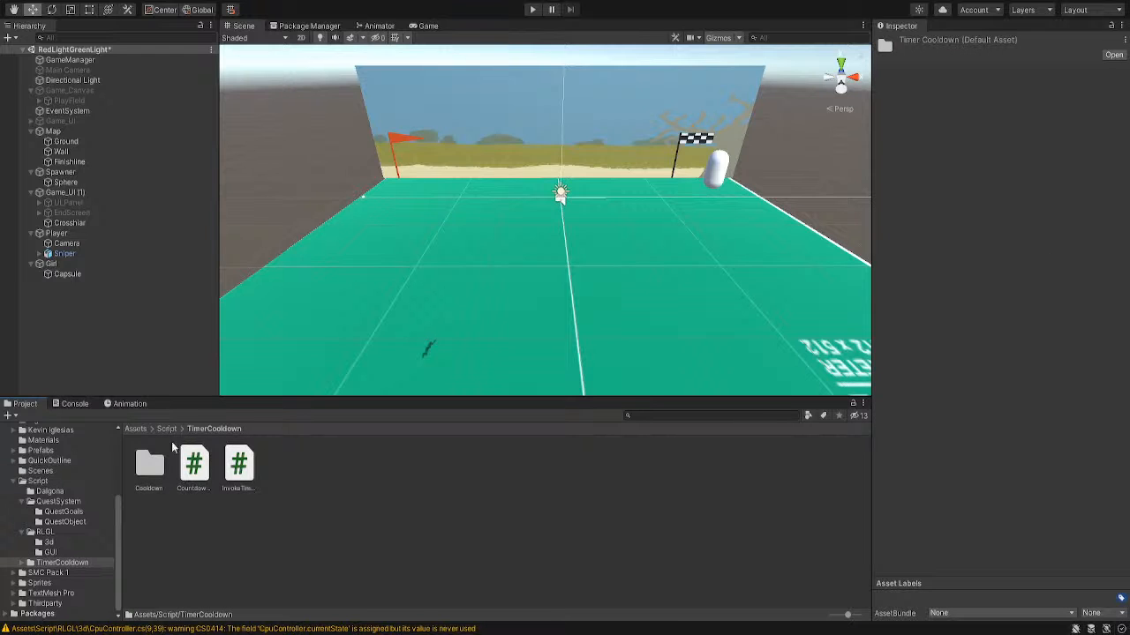
{"action": "left_click", "coordinate": [195, 465]}
Collapse GameManager's Audio Source and Tutorial components and attach the CountdownTimer script to it
{"action": "left_click", "coordinate": [121, 60]}
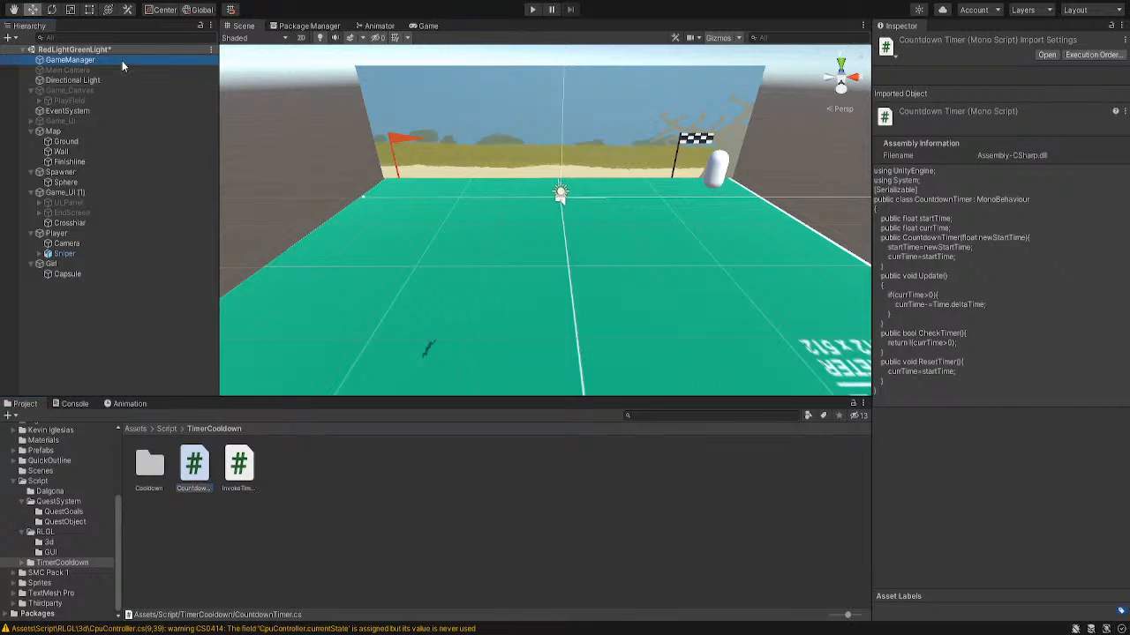
{"action": "scroll", "coordinate": [981, 404], "scroll_direction": "down", "scroll_amount": 2}
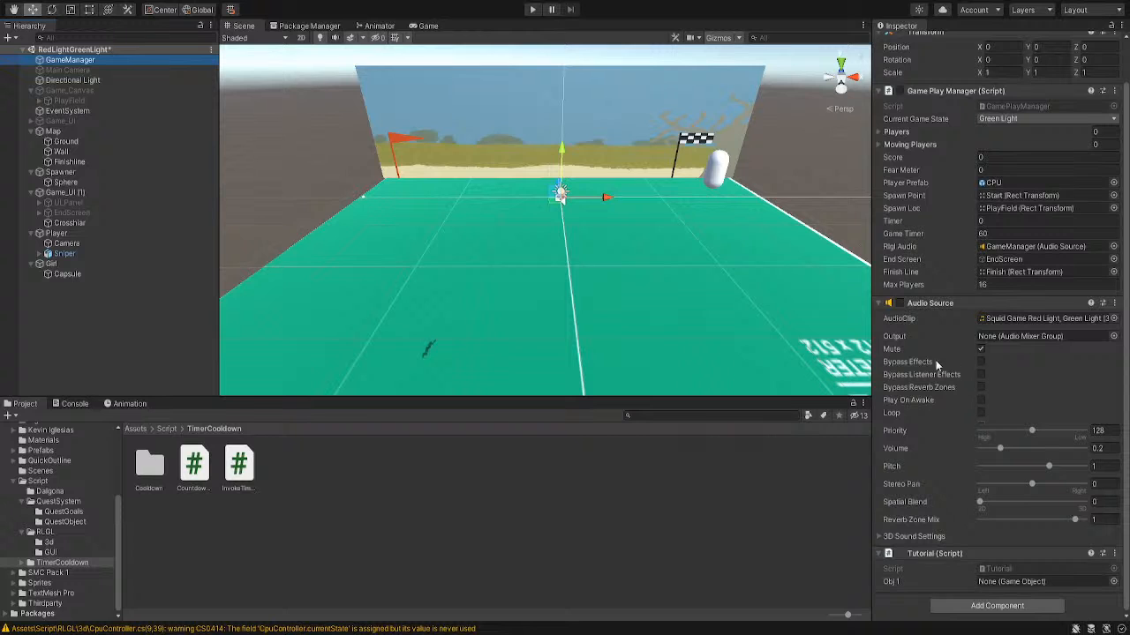
{"action": "left_click", "coordinate": [881, 303]}
{"action": "left_click", "coordinate": [888, 360]}
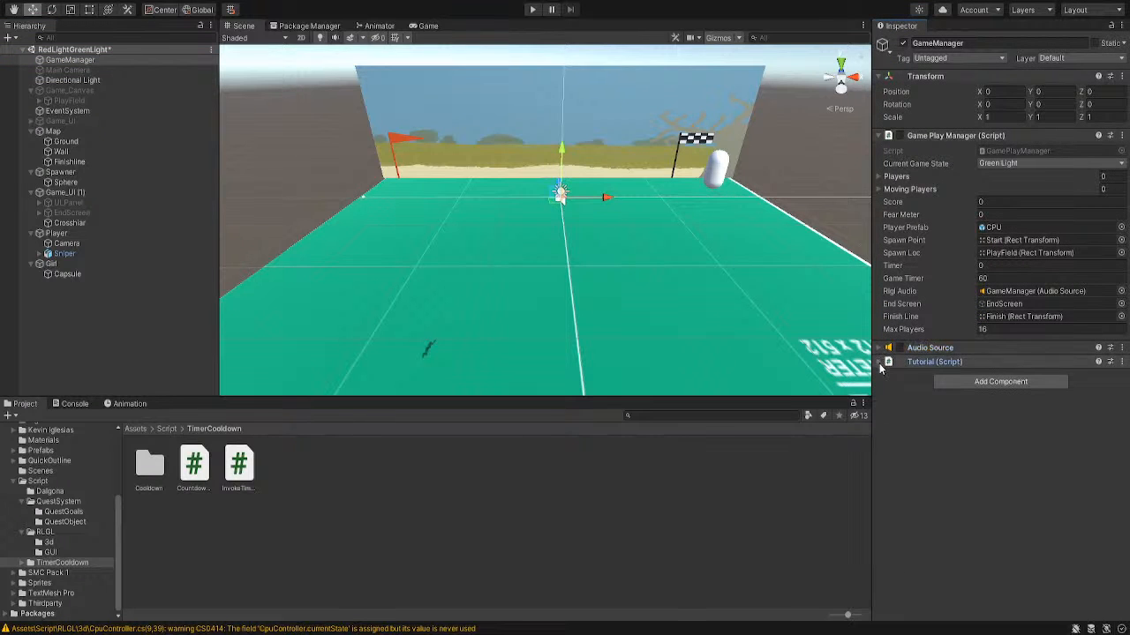
{"action": "left_click_drag", "start_coordinate": [194, 465], "coordinate": [1024, 370]}
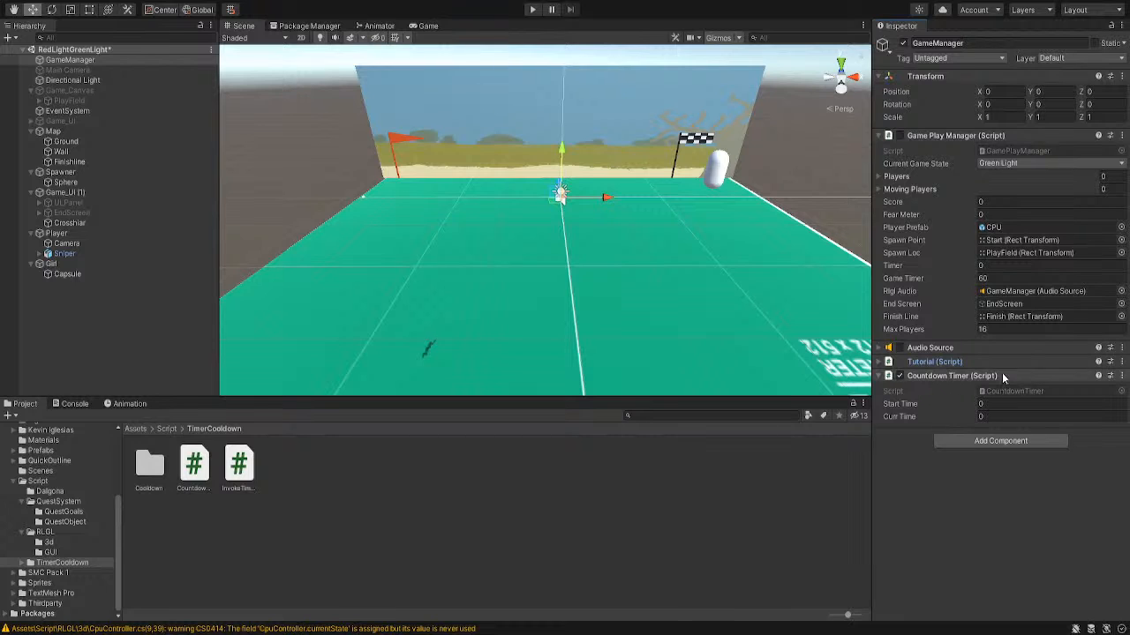
Read through the CountdownTimer and InvokeTimer scripts, plus CooldownSystem and IHasCooldown in the Cooldown subfolder
{"action": "left_click", "coordinate": [196, 473]}
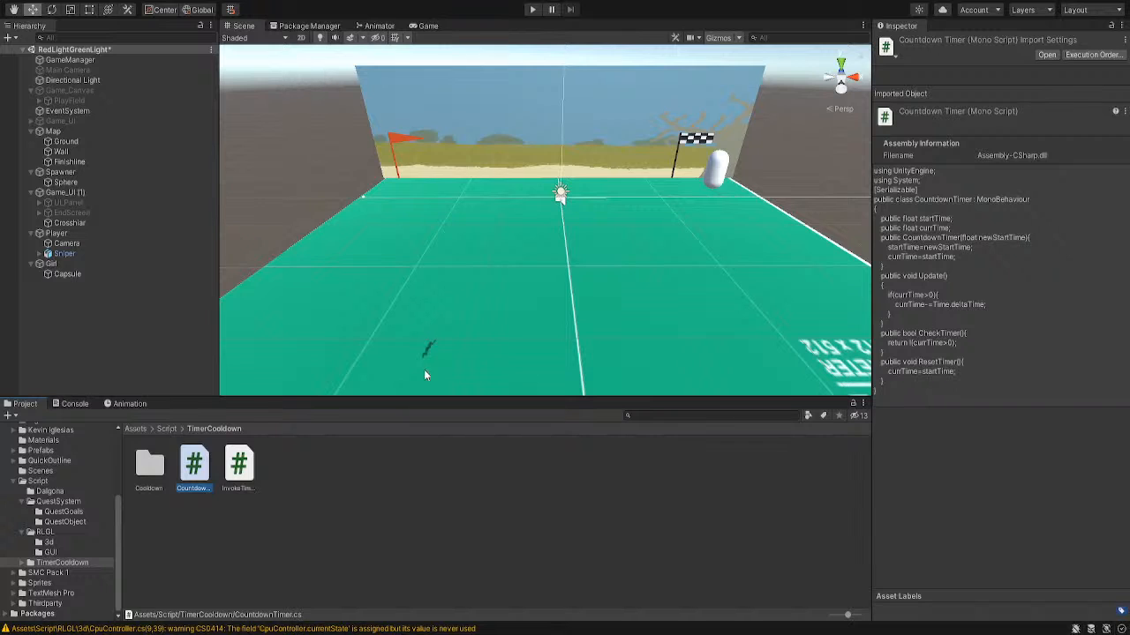
{"action": "left_click", "coordinate": [183, 60]}
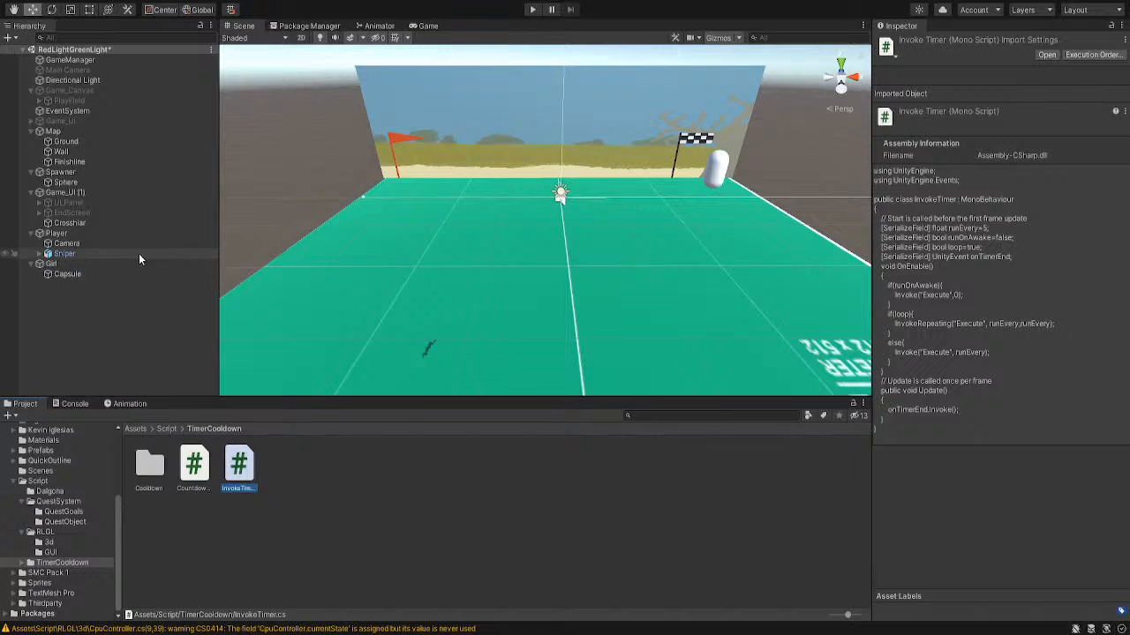
{"action": "double_click", "coordinate": [150, 466]}
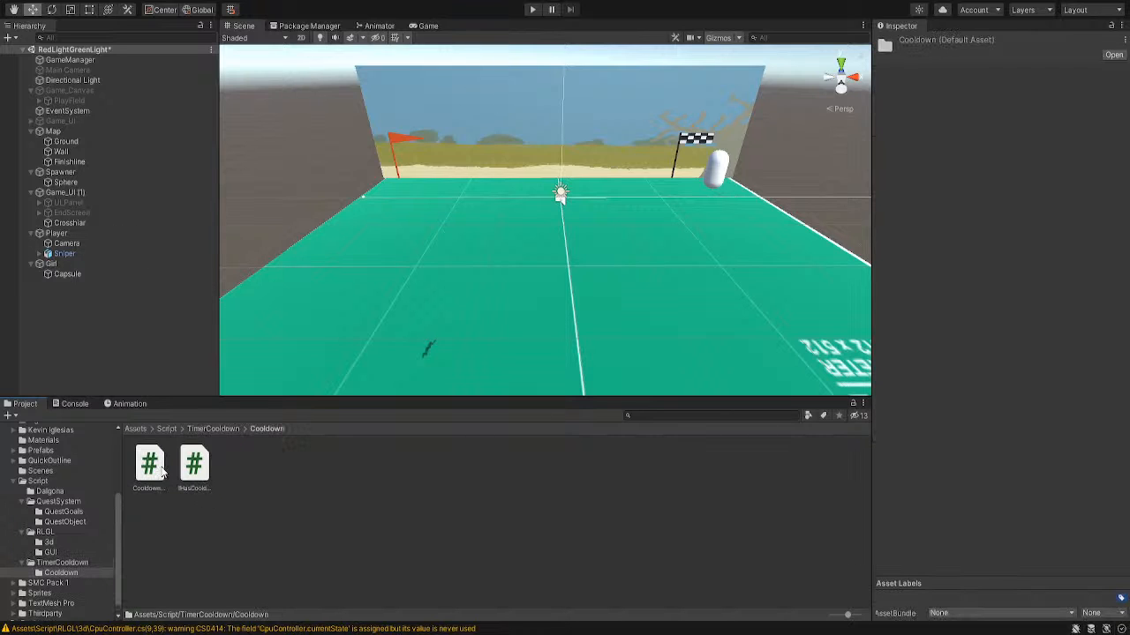
{"action": "left_click", "coordinate": [150, 466]}
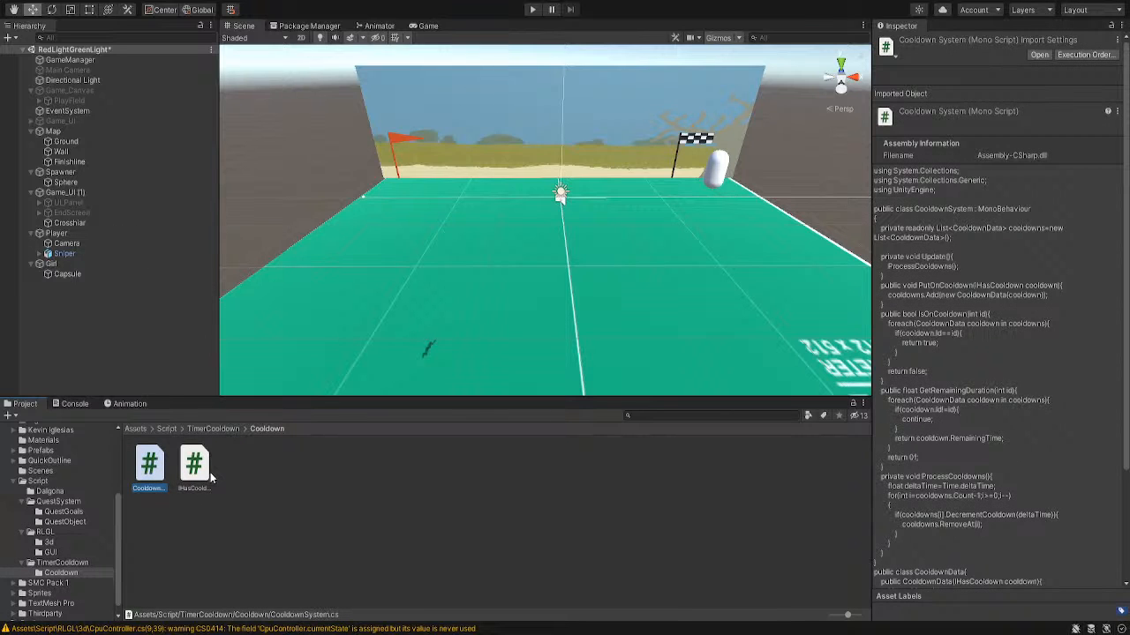
{"action": "left_click", "coordinate": [203, 481]}
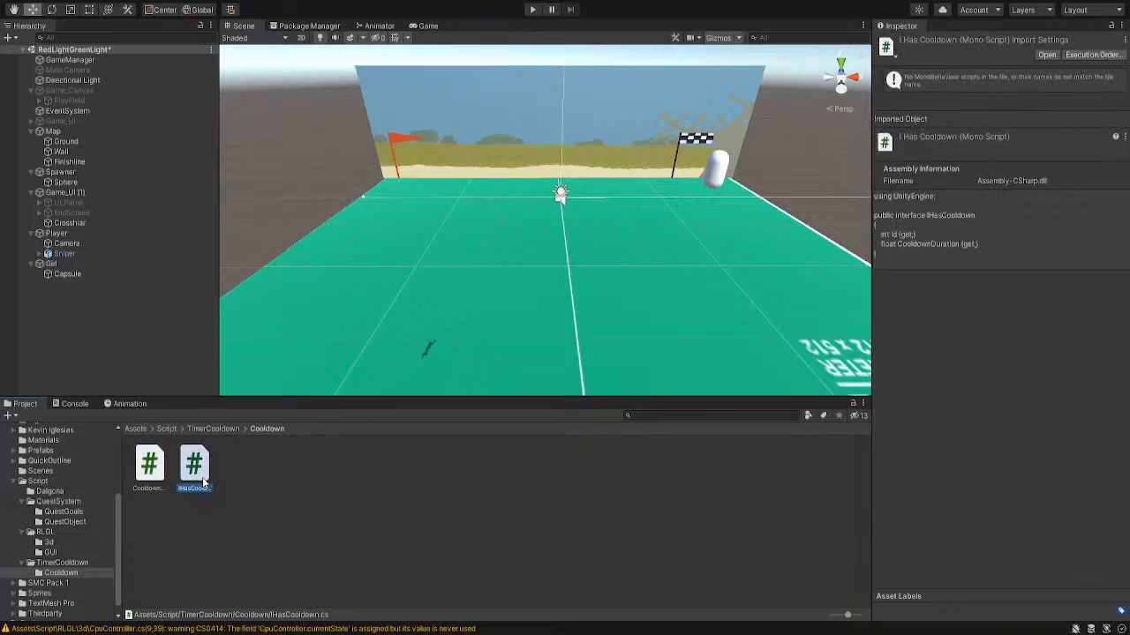
{"action": "left_click", "coordinate": [159, 477]}
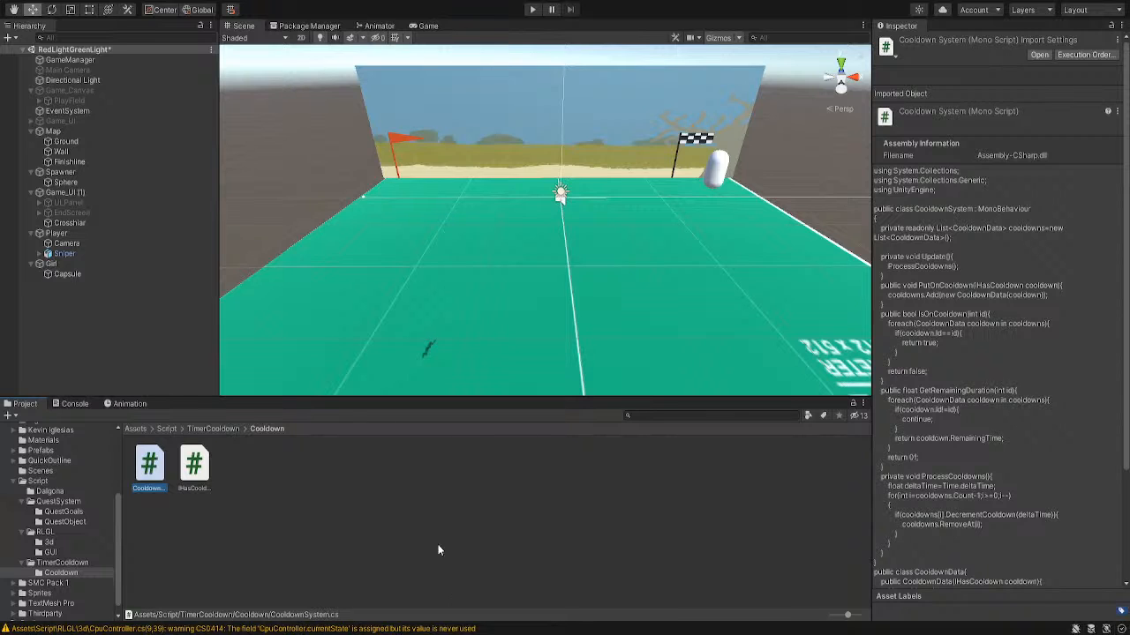
Attach the GameController script from the RLGL/3d folder to the GameManager object
{"action": "left_click", "coordinate": [90, 58]}
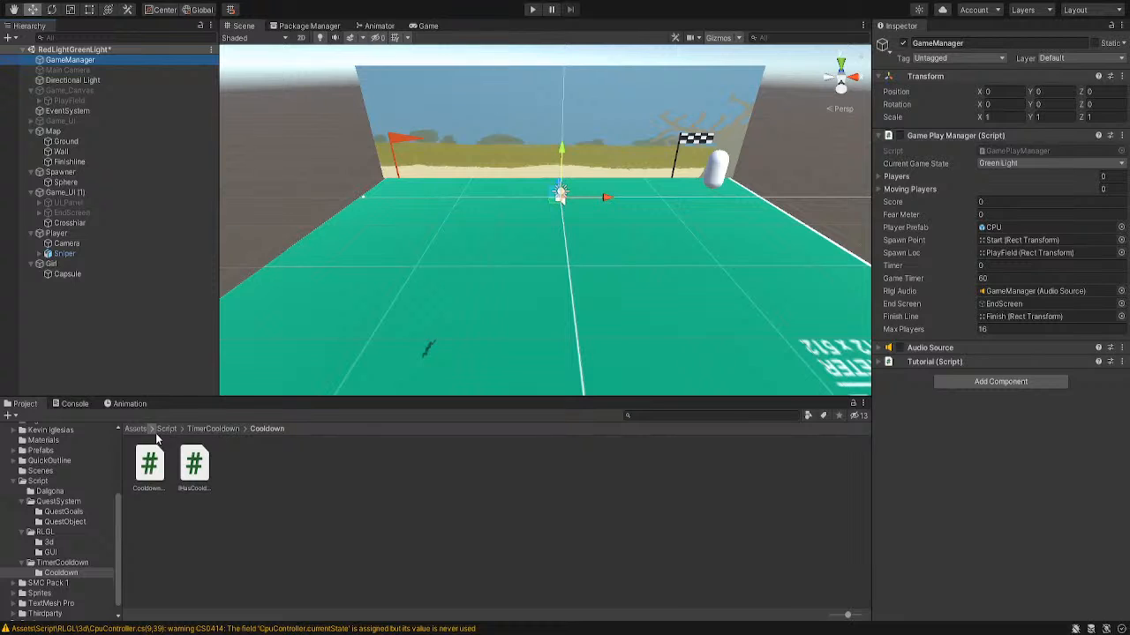
{"action": "left_click", "coordinate": [88, 541]}
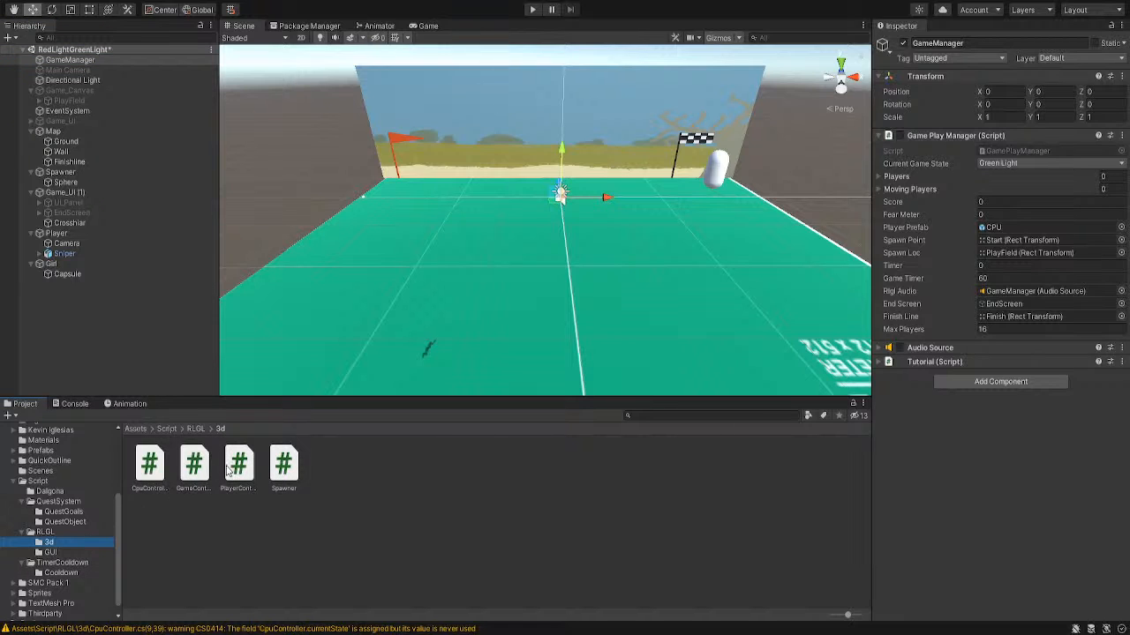
{"action": "left_click_drag", "start_coordinate": [195, 472], "coordinate": [944, 380]}
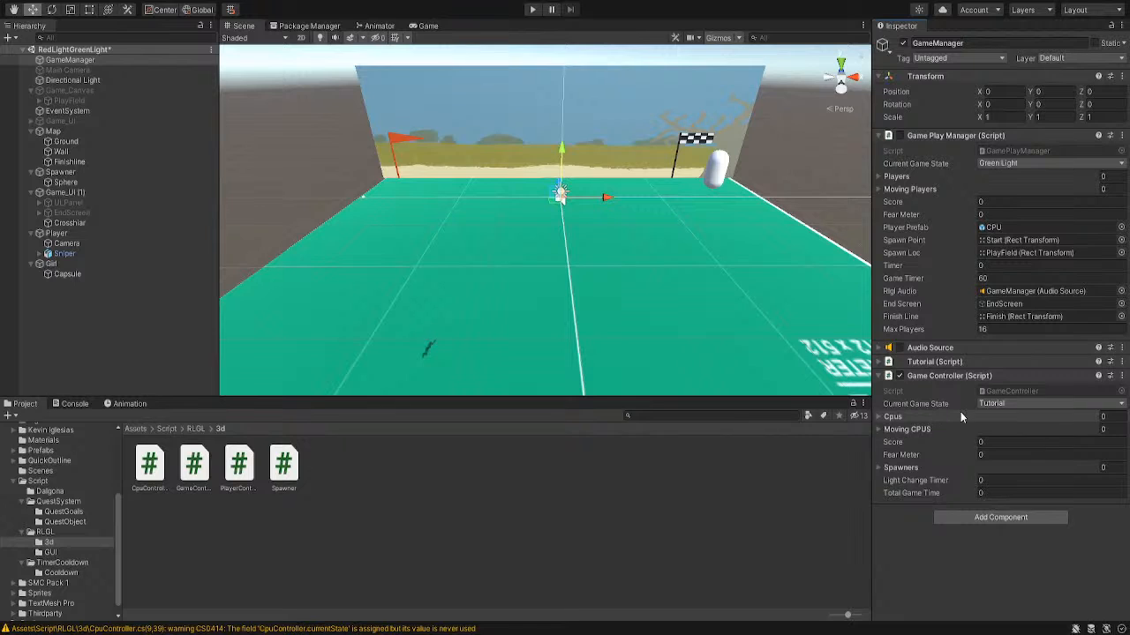
Expand the Game Controller's Cpus and Spawners lists and assign the scene's Spawner object to Spawners
{"action": "left_click", "coordinate": [935, 418]}
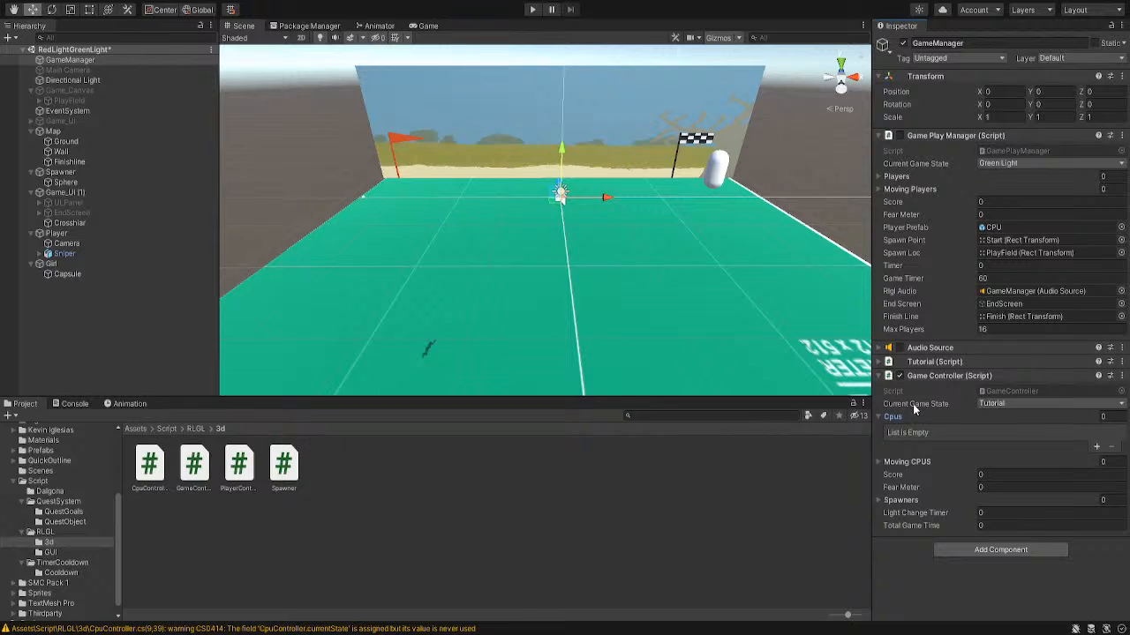
{"action": "left_click", "coordinate": [905, 501]}
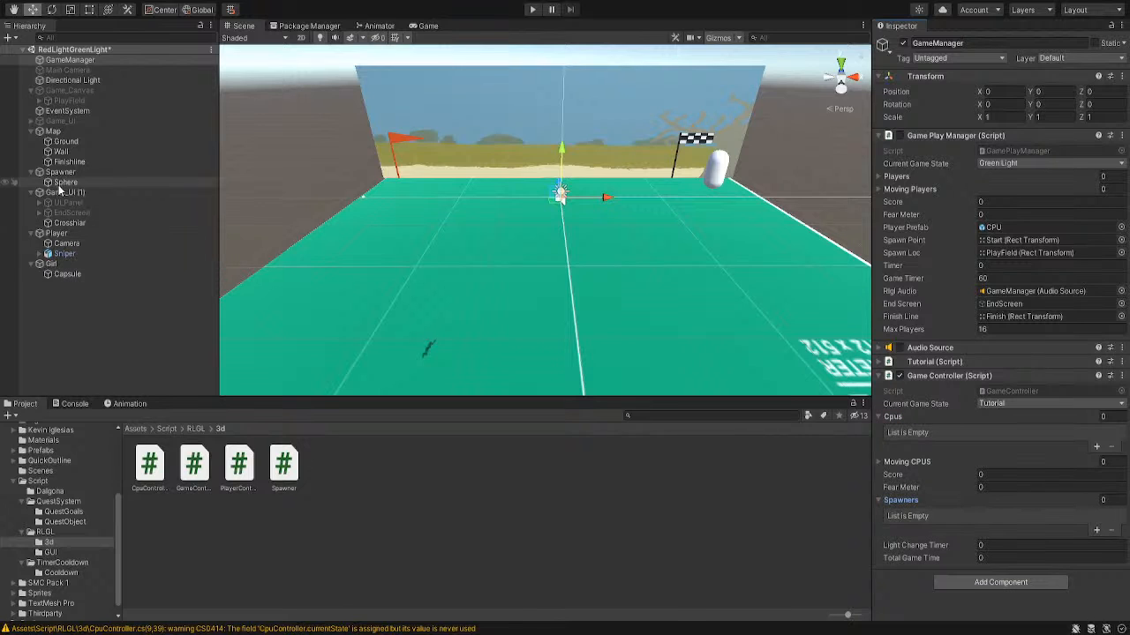
{"action": "left_click_drag", "start_coordinate": [62, 182], "coordinate": [928, 502]}
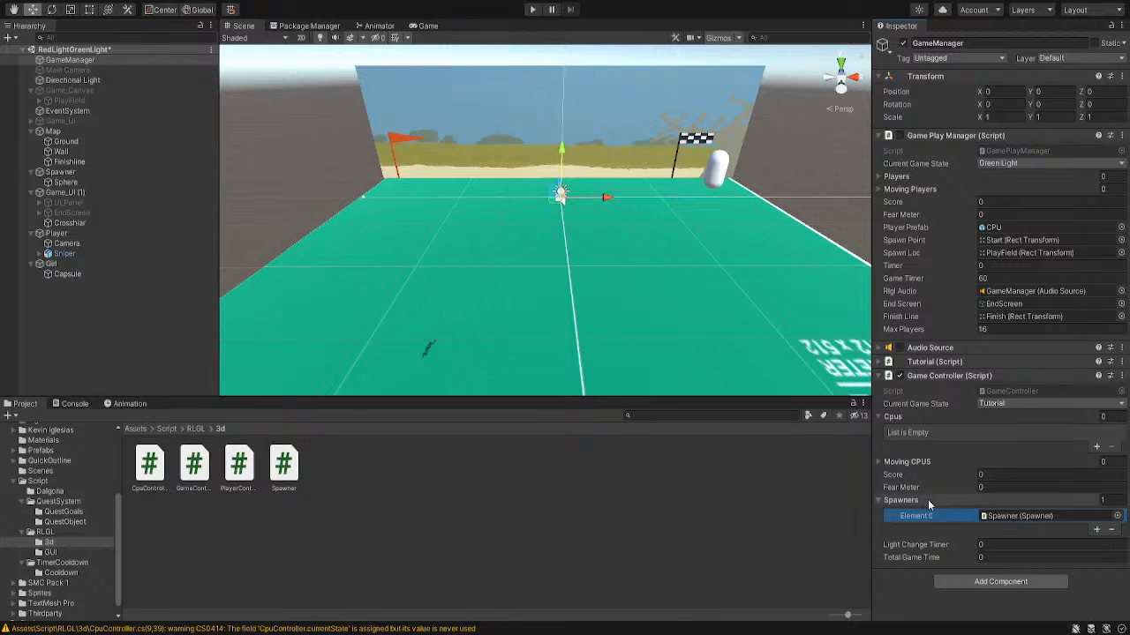
Set the Game Controller's Light Change Timer to 3 and its Total Game Time to 60
{"action": "left_click", "coordinate": [989, 544]}
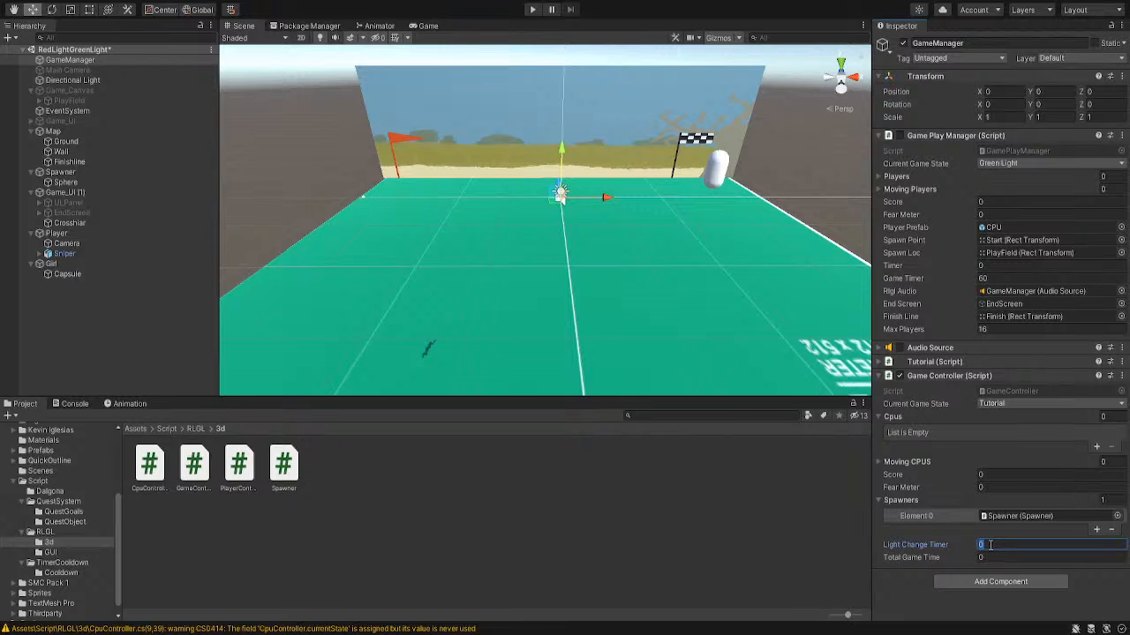
{"action": "type", "text": "3"}
{"action": "left_click", "coordinate": [990, 554]}
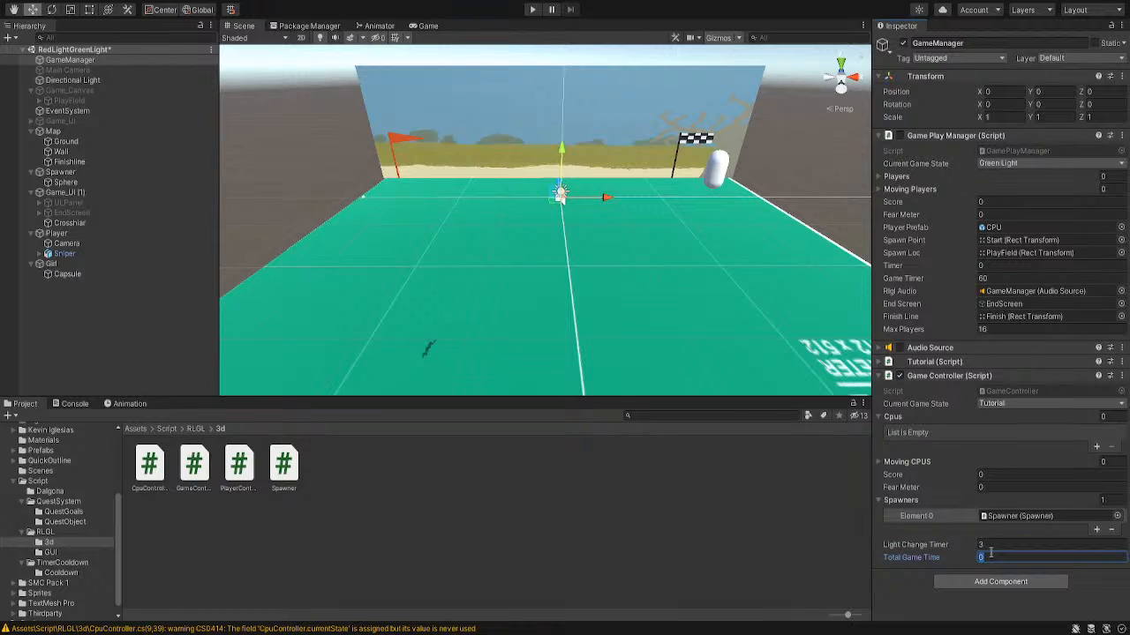
{"action": "type", "text": "60"}
Play-test the scene twice, checking the Game Controller's state, CPU list and timers as it runs
{"action": "left_click", "coordinate": [532, 9]}
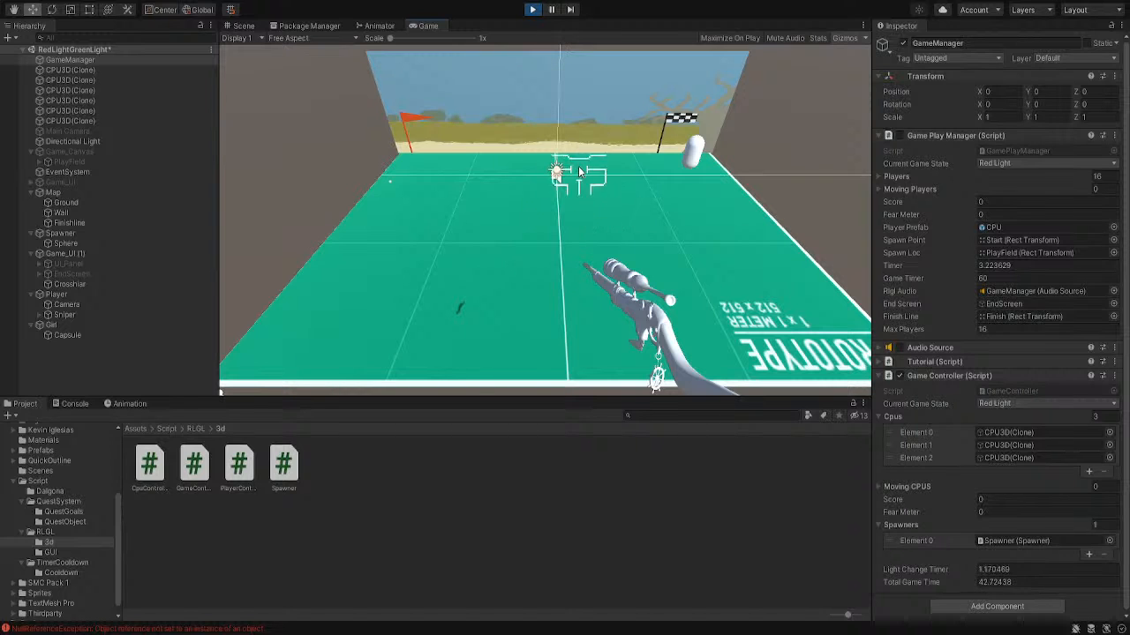
{"action": "left_click", "coordinate": [533, 9]}
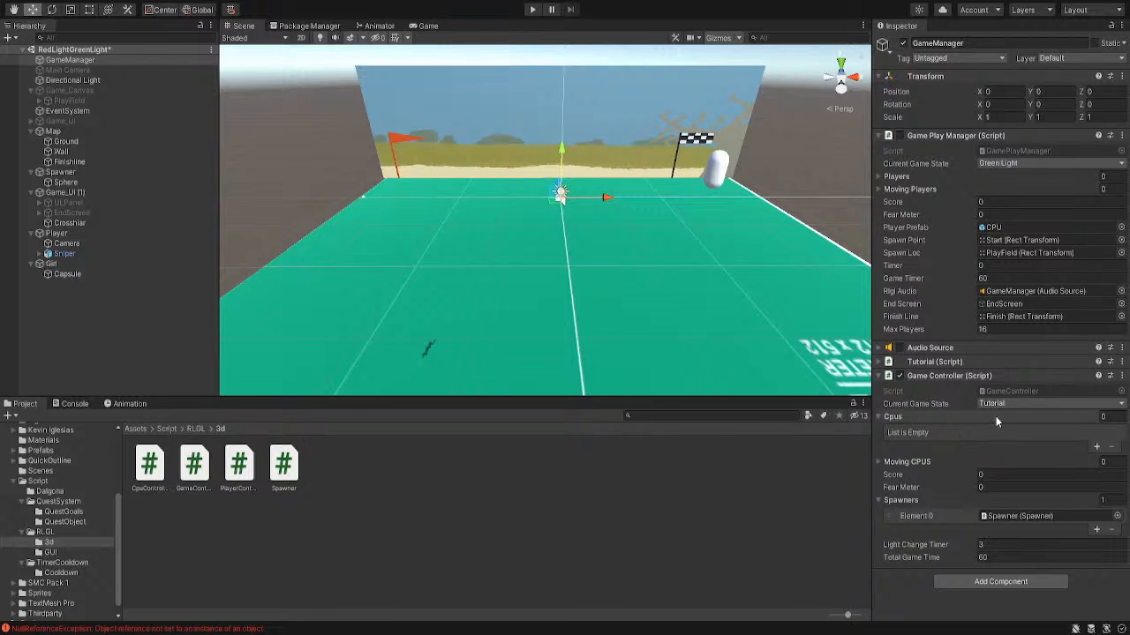
{"action": "left_click", "coordinate": [531, 10]}
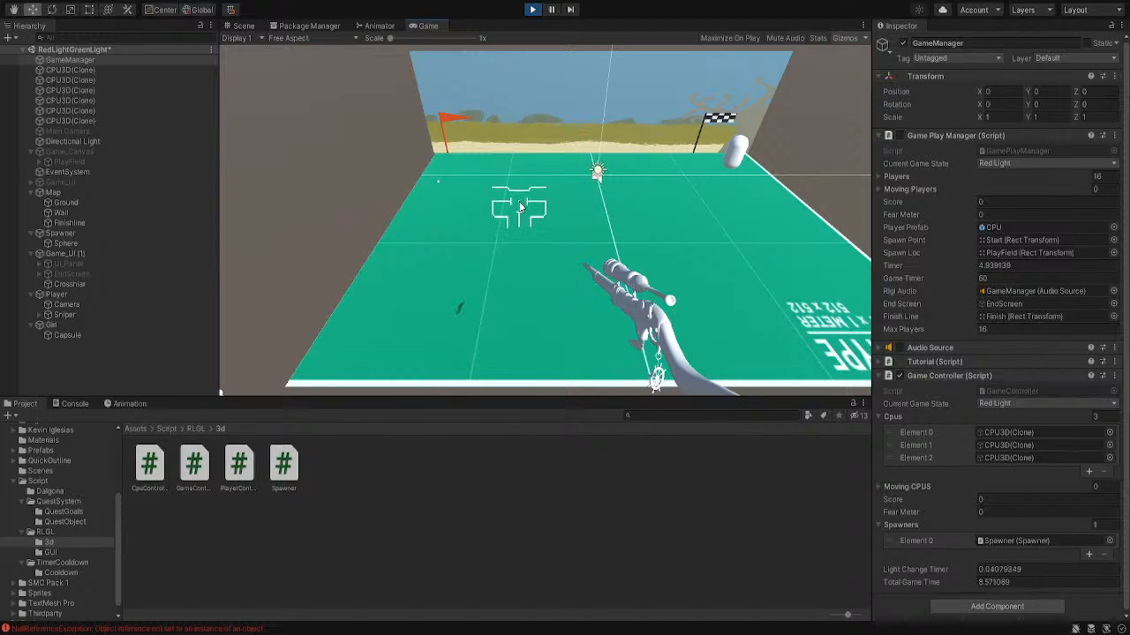
{"action": "left_click", "coordinate": [535, 11]}
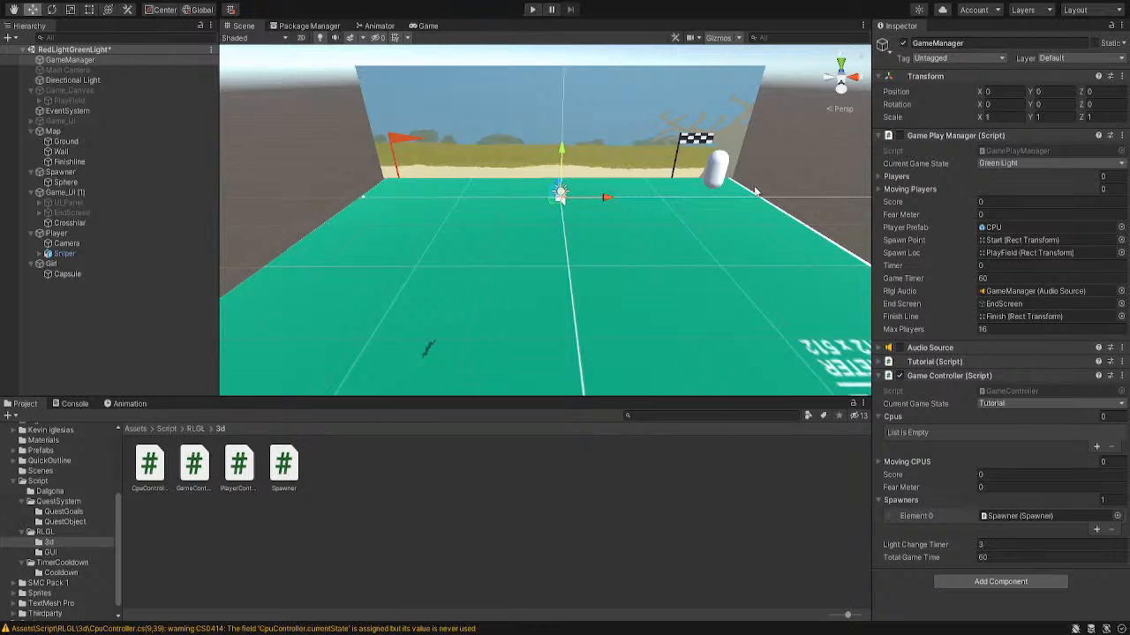
Run the scene two more times to check the switching between Red Light and Green Light, stopping each run
{"action": "left_click", "coordinate": [532, 9]}
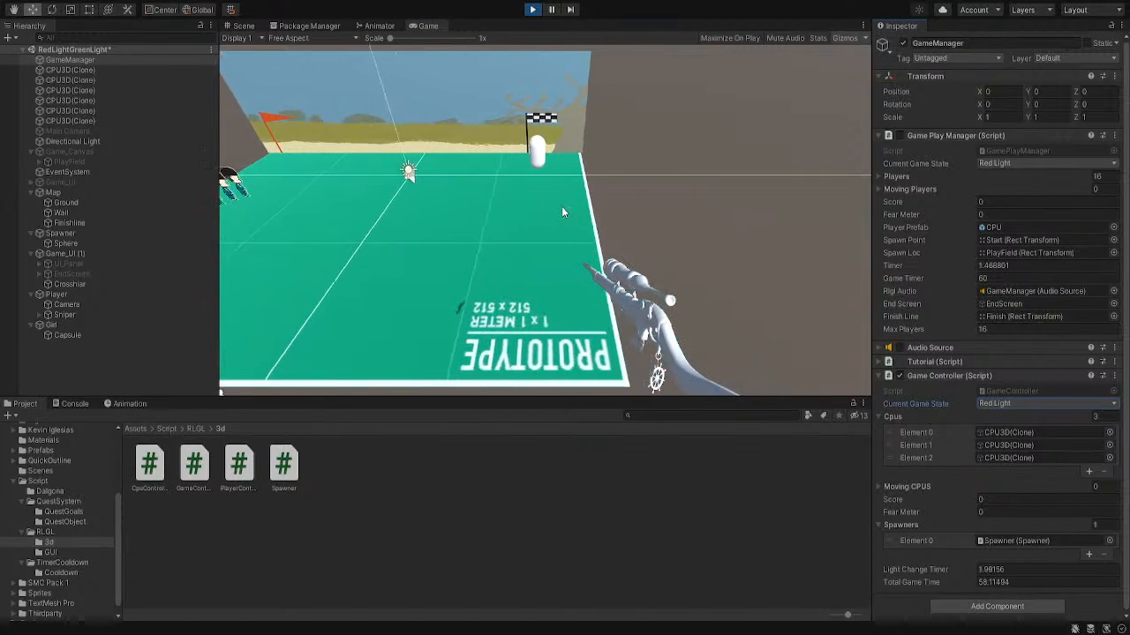
{"action": "left_click", "coordinate": [557, 213]}
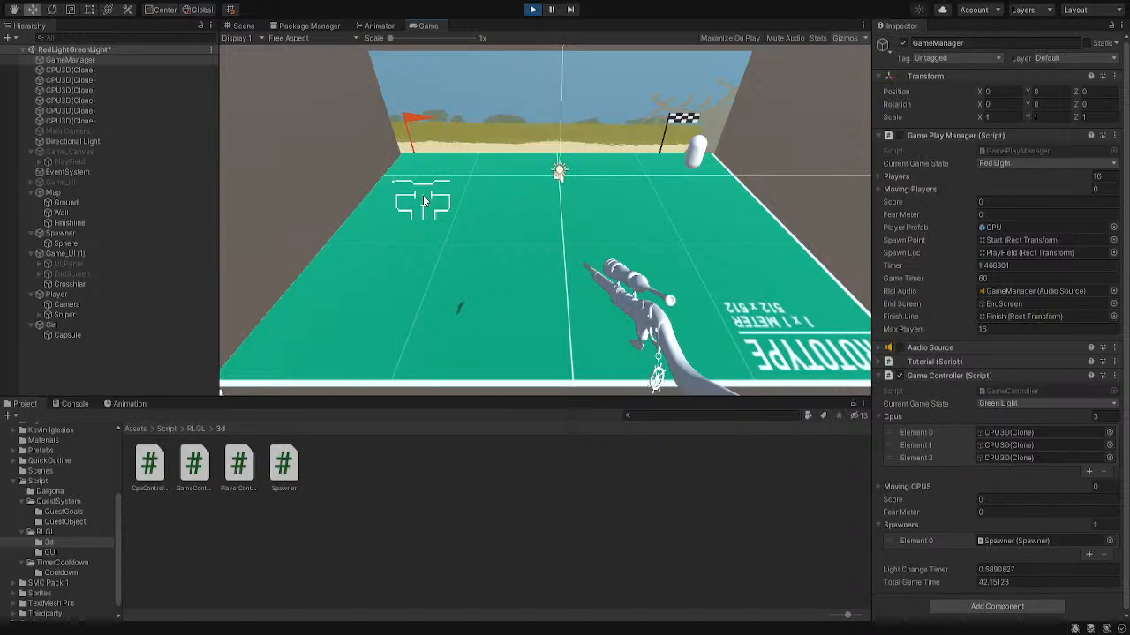
{"action": "left_click", "coordinate": [532, 10]}
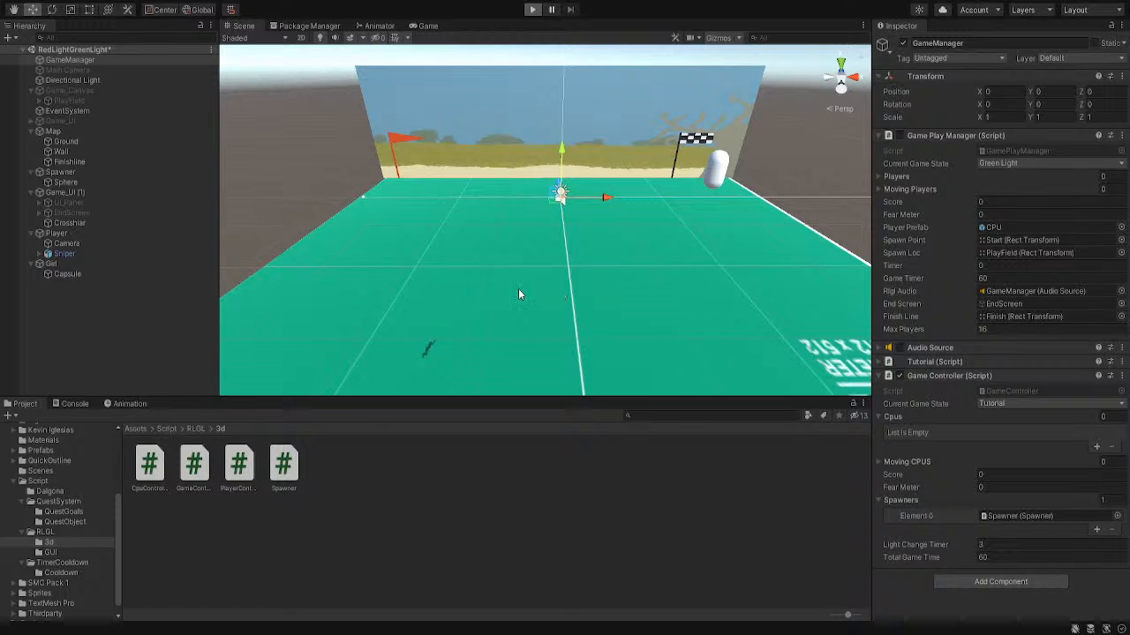
{"action": "key", "text": "ctrl+p"}
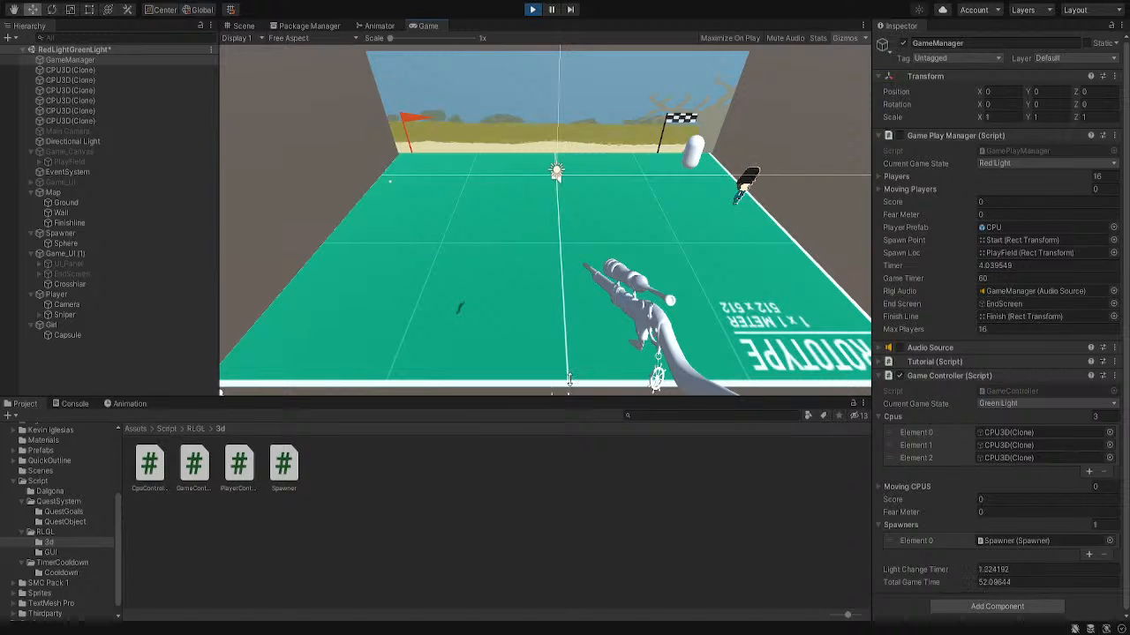
{"action": "left_click", "coordinate": [533, 10]}
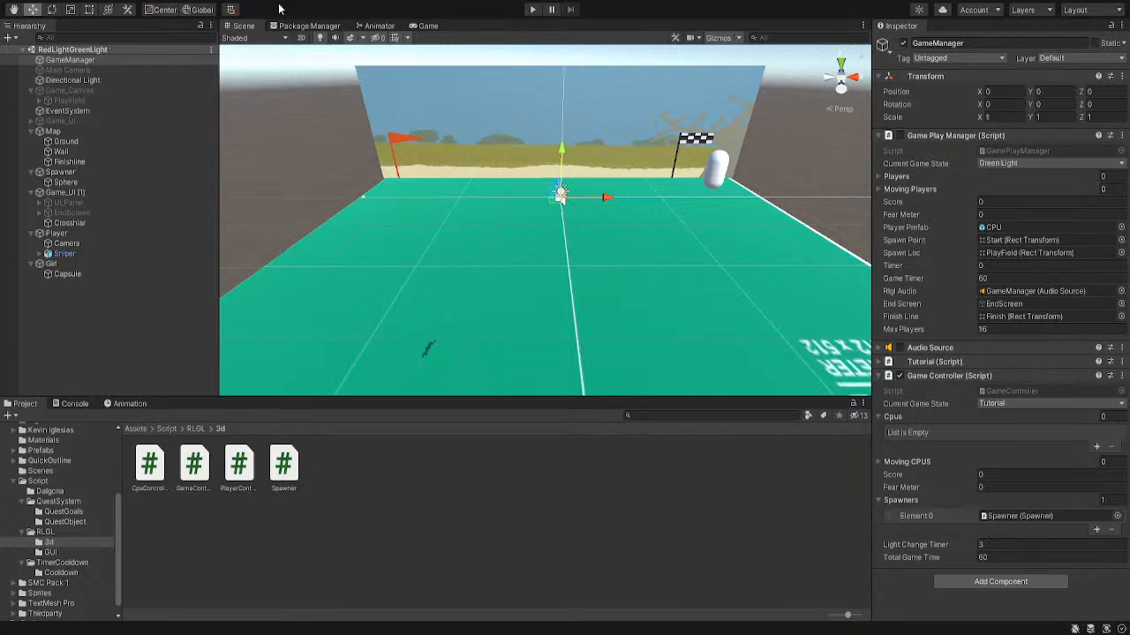
{"action": "left_click", "coordinate": [56, 62]}
{"action": "key", "text": "ctrl+s"}
{"action": "left_click", "coordinate": [1003, 587]}
{"action": "key", "text": "Return"}
{"action": "scroll", "coordinate": [934, 517], "scroll_direction": "down", "scroll_amount": 3}
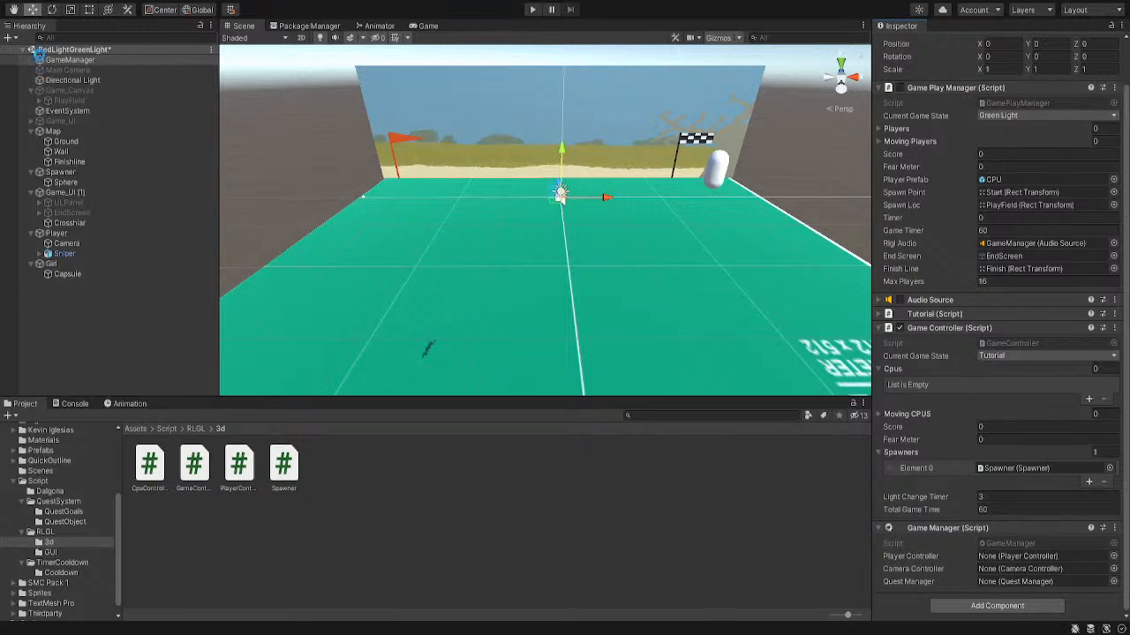
{"action": "key", "text": "ctrl+s"}
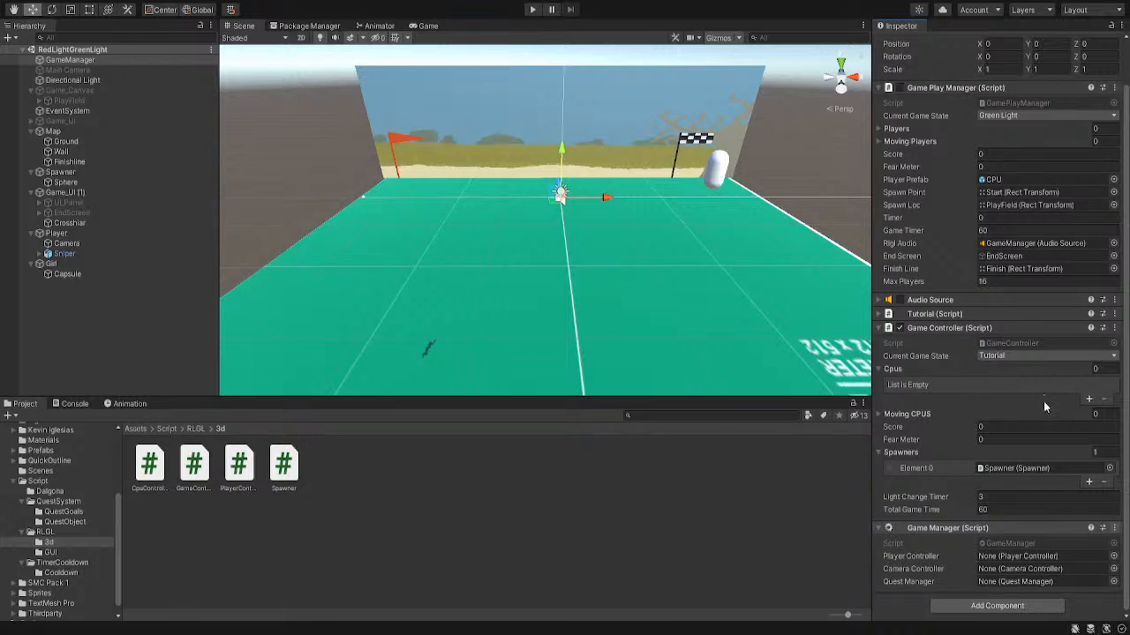
{"action": "key", "text": "ctrl+z"}
Browse the Dalgona scripts, the Animation folder and the top-level Assets folder of the project
{"action": "left_click", "coordinate": [63, 492]}
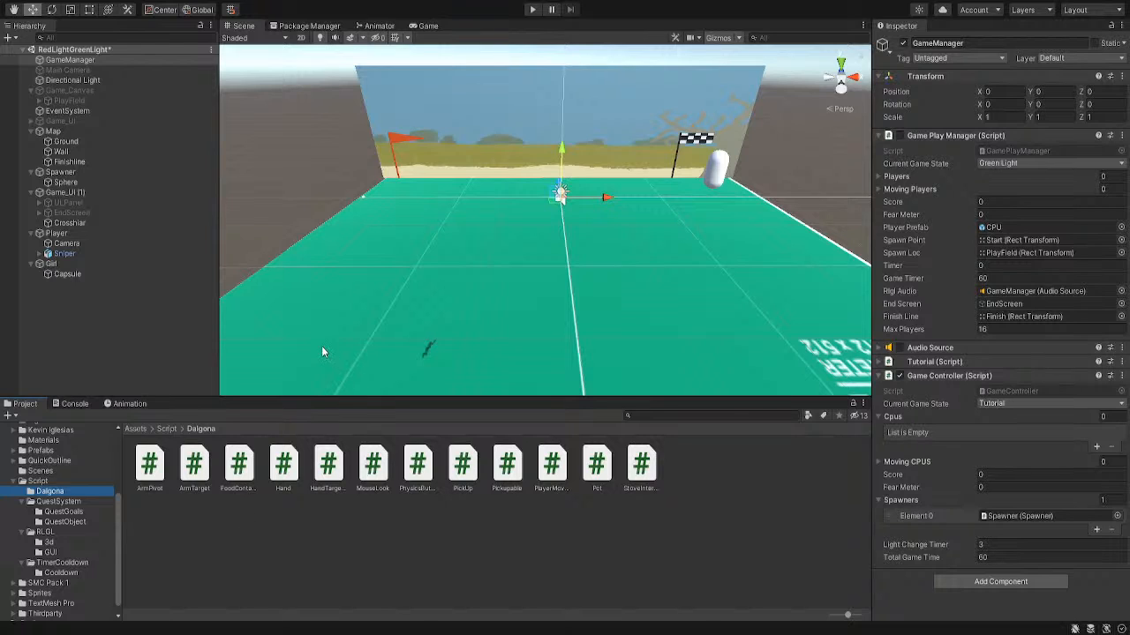
{"action": "left_click", "coordinate": [35, 482]}
{"action": "scroll", "coordinate": [37, 487], "scroll_direction": "up", "scroll_amount": 3}
{"action": "left_click", "coordinate": [39, 484]}
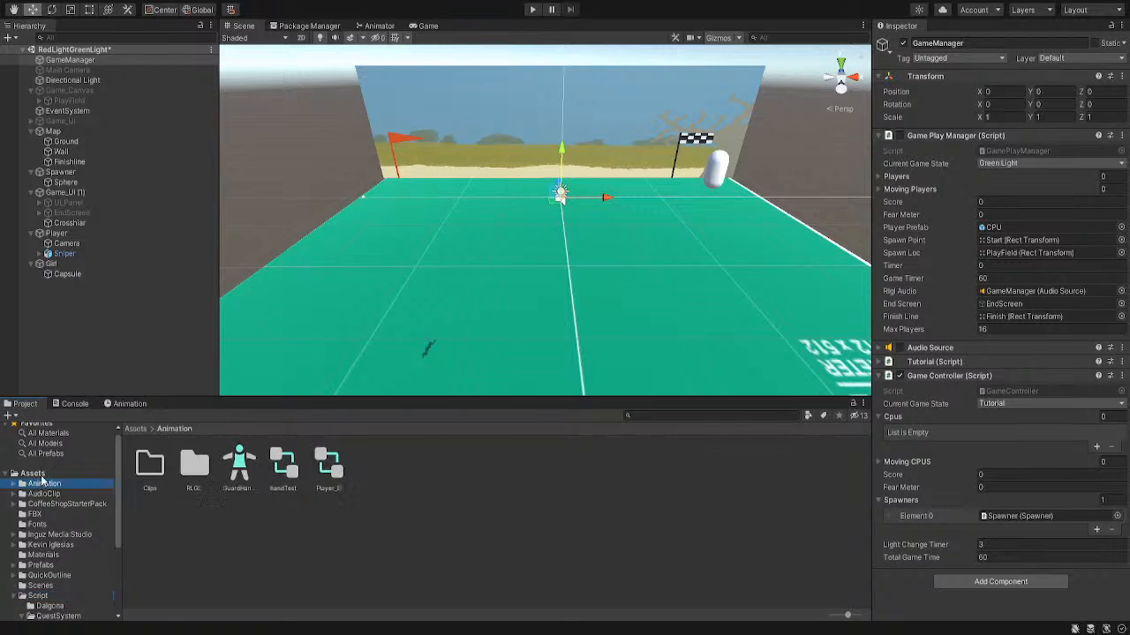
{"action": "left_click", "coordinate": [35, 474]}
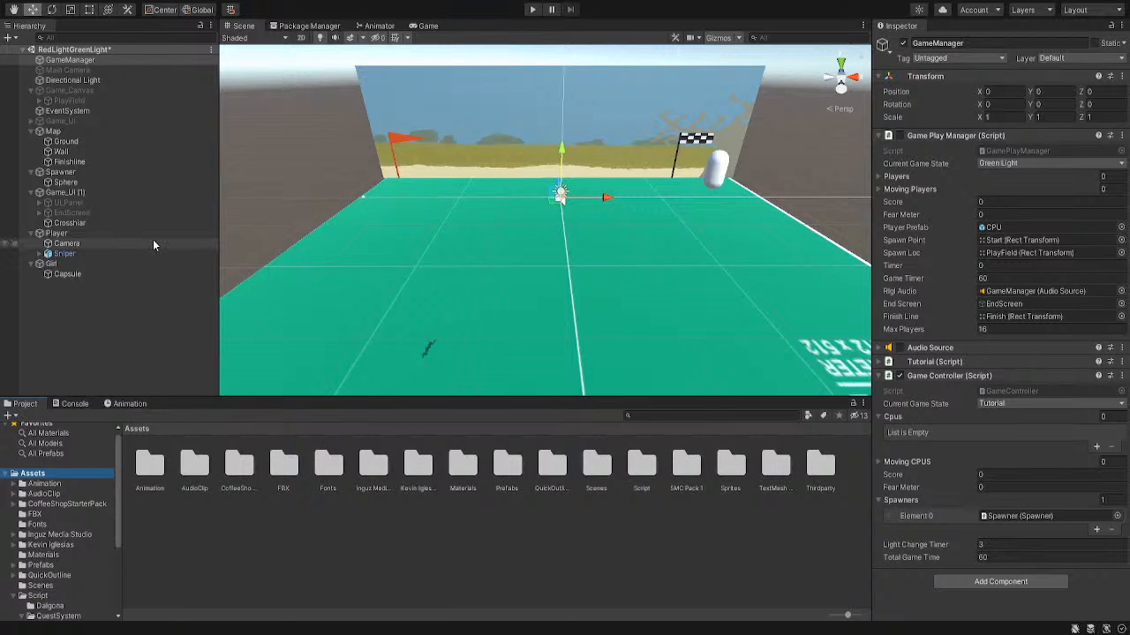